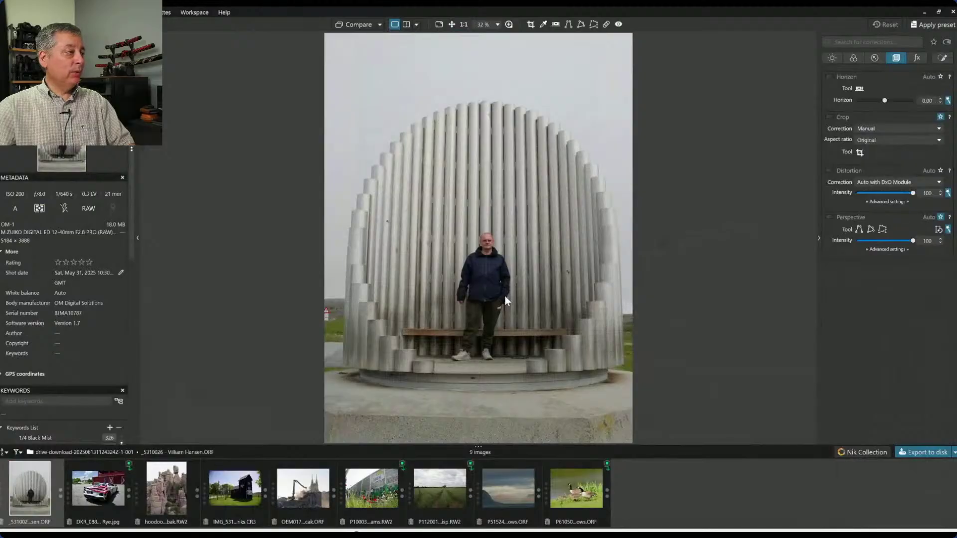
# Examine the portrait in front of the column sculpture and apply the 0000 default general purpose preset to it
pyautogui.scroll(3, 504, 295)
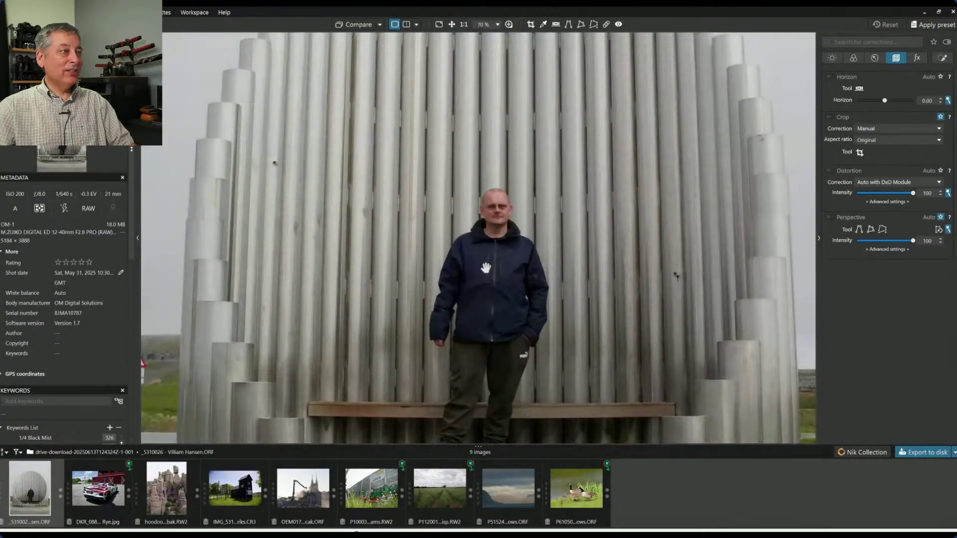
pyautogui.scroll(-2, 486, 268)
pyautogui.scroll(-1, 486, 268)
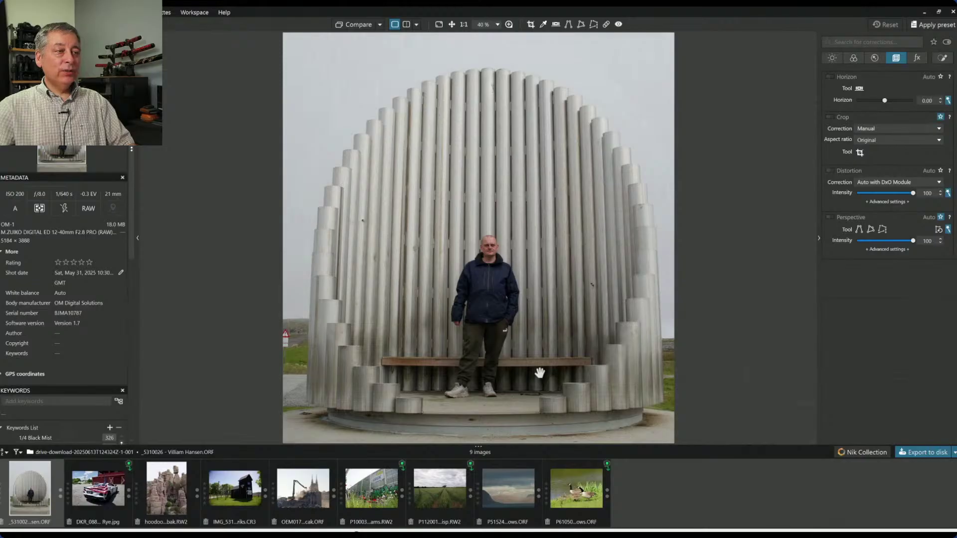
pyautogui.scroll(-1, 621, 354)
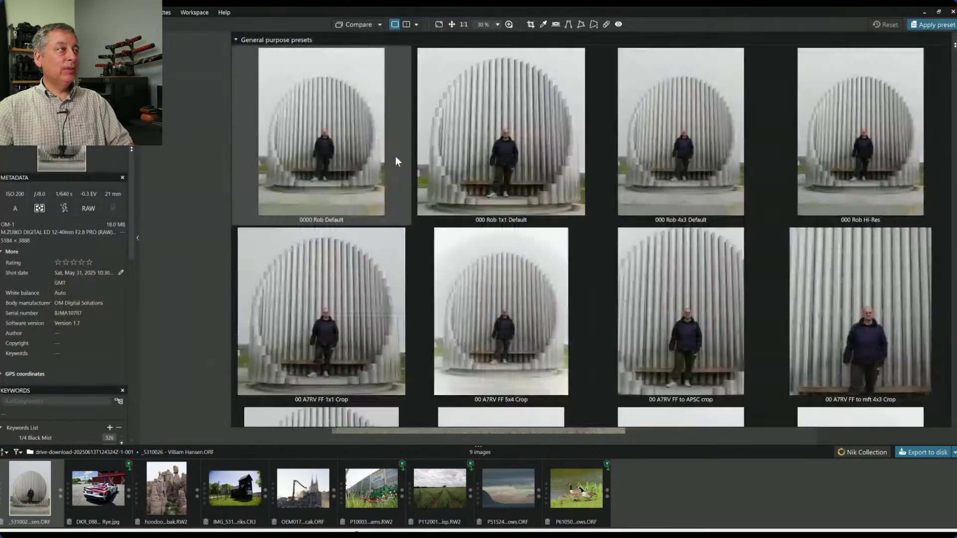
pyautogui.click(331, 160)
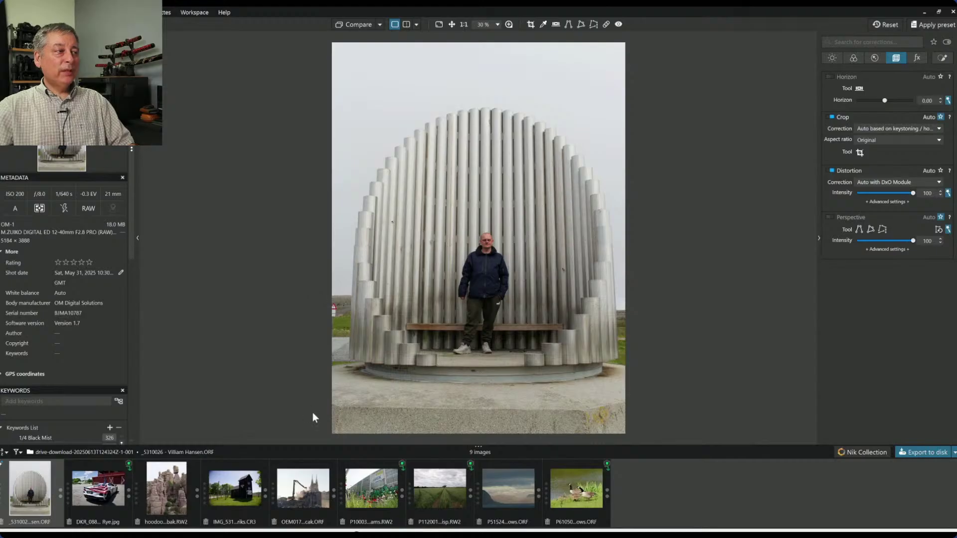
# Try the automatic perspective correction on the sculpture photo and switch it off again
pyautogui.click(895, 59)
pyautogui.click(895, 59)
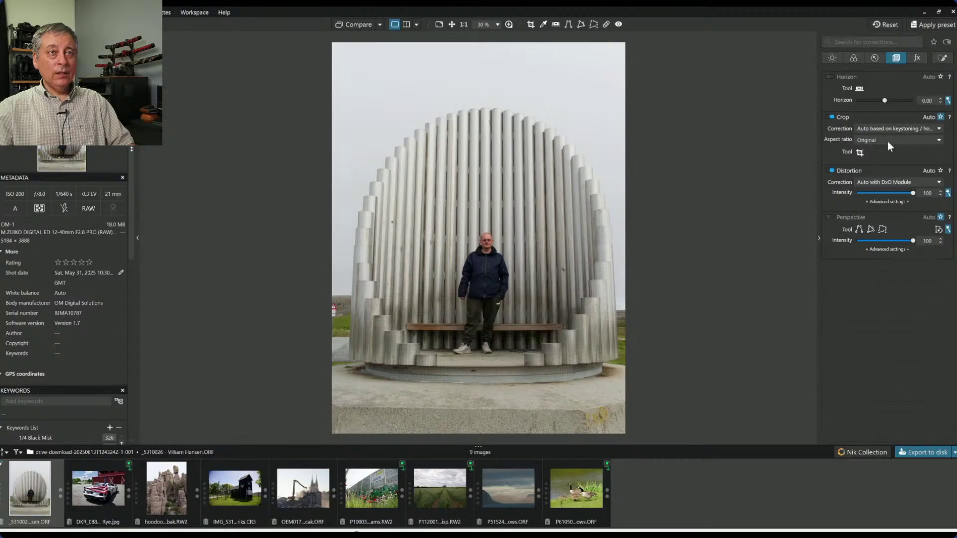
pyautogui.click(833, 218)
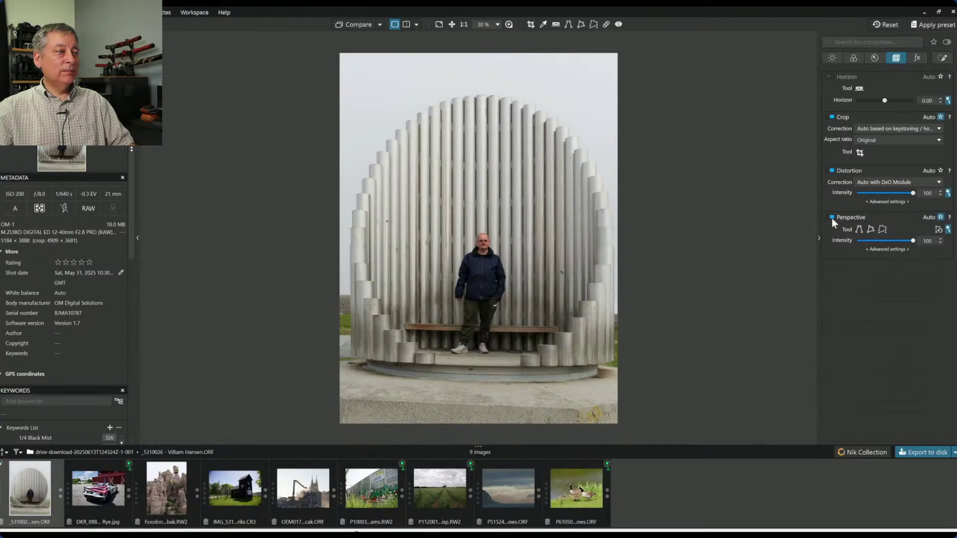
pyautogui.click(832, 218)
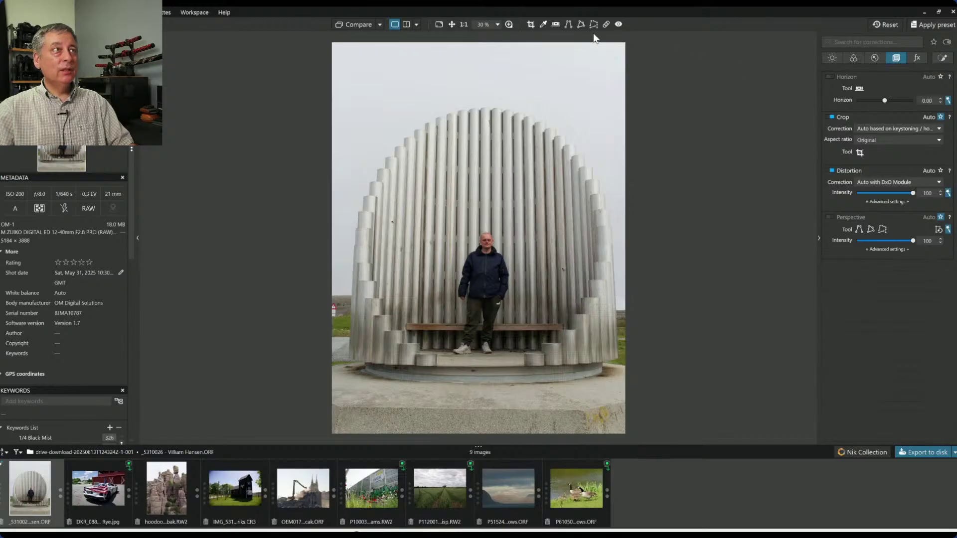
# Crop the photo at its original aspect ratio to a tight frame around the standing man, about 1341 × 1788 px
pyautogui.click(531, 25)
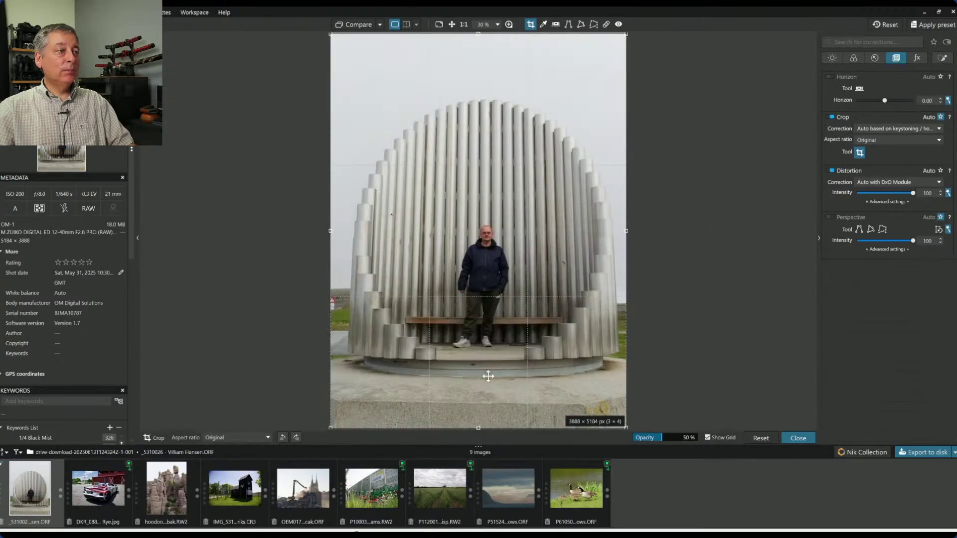
pyautogui.moveTo(478, 427); pyautogui.dragTo(481, 394)
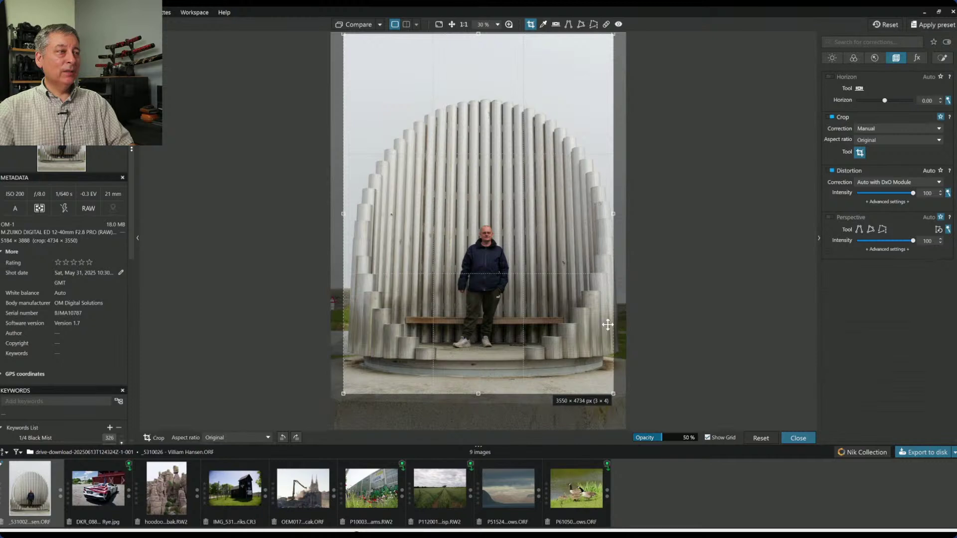
pyautogui.moveTo(519, 325); pyautogui.dragTo(522, 324)
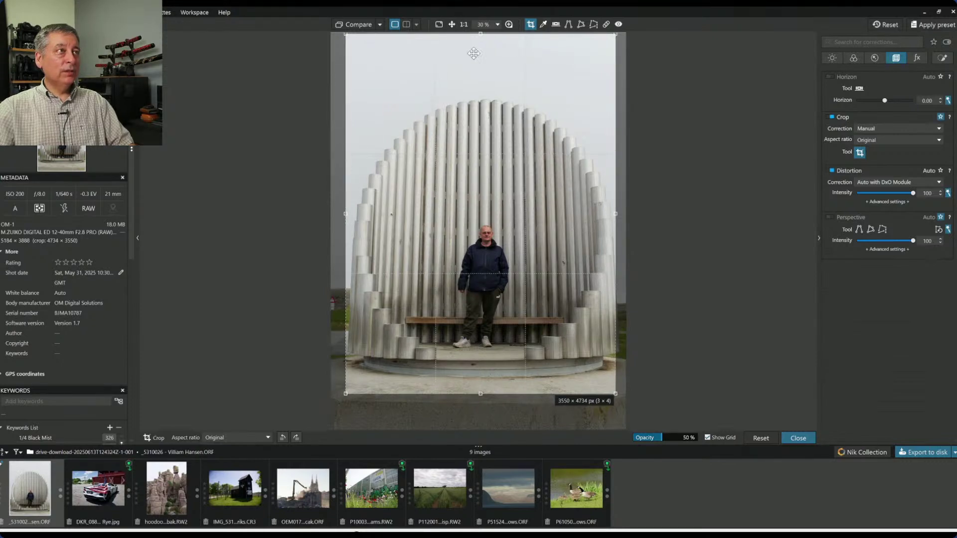
pyautogui.moveTo(481, 34); pyautogui.dragTo(481, 214)
pyautogui.moveTo(481, 394); pyautogui.dragTo(489, 334)
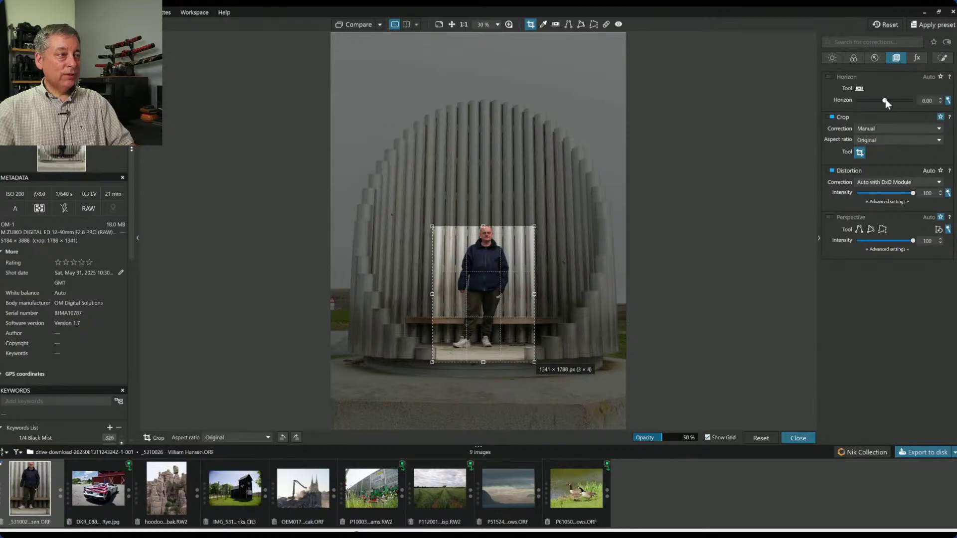
# Set the horizon to -0.30 and enlarge the crop around the whole sculpture to about 3833 × 5111 px
pyautogui.moveTo(886, 100); pyautogui.dragTo(884, 100)
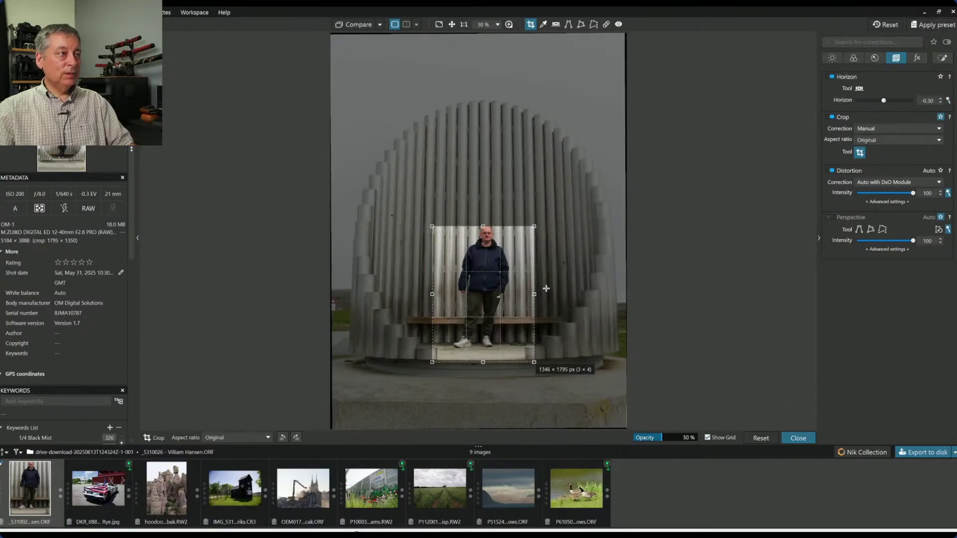
pyautogui.moveTo(496, 273); pyautogui.dragTo(498, 272)
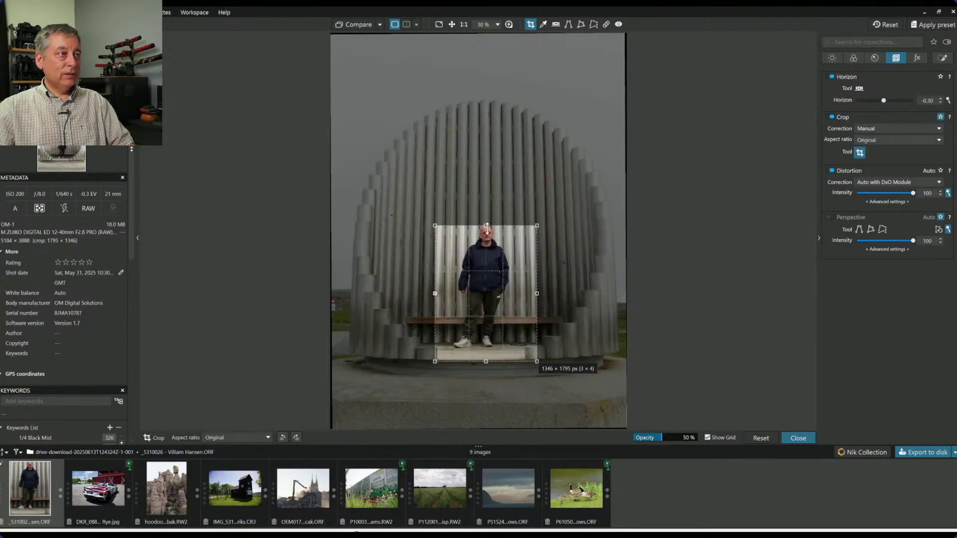
pyautogui.moveTo(486, 228); pyautogui.dragTo(485, 39)
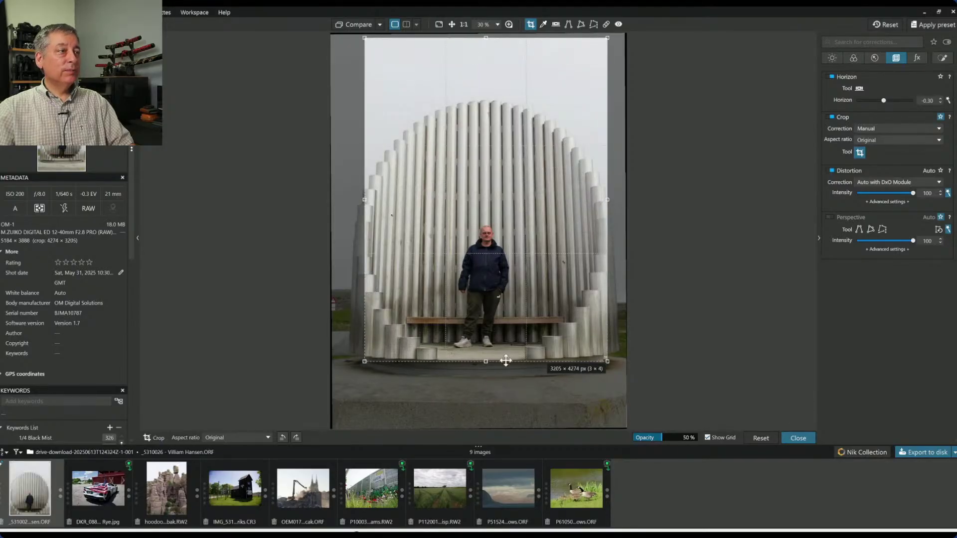
pyautogui.moveTo(485, 361); pyautogui.dragTo(487, 393)
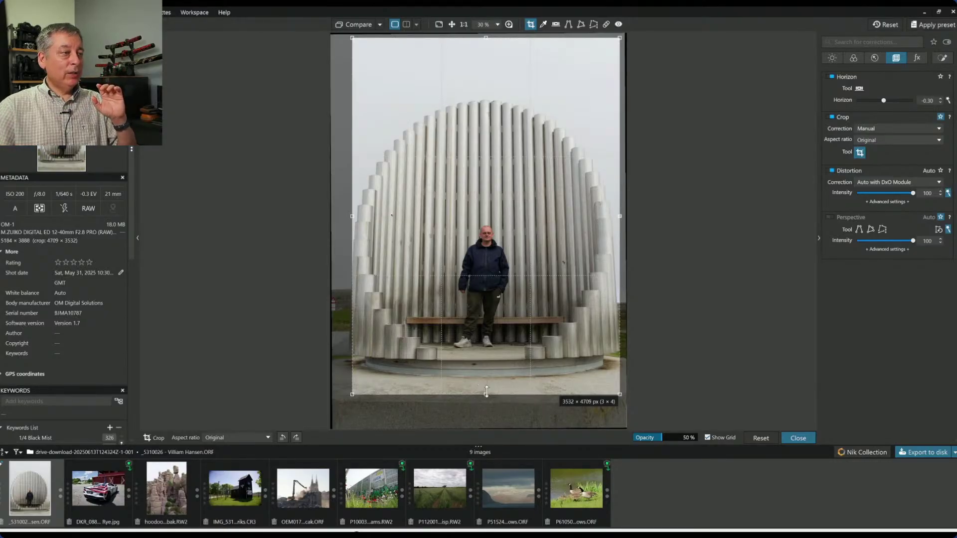
pyautogui.moveTo(485, 395); pyautogui.dragTo(481, 424)
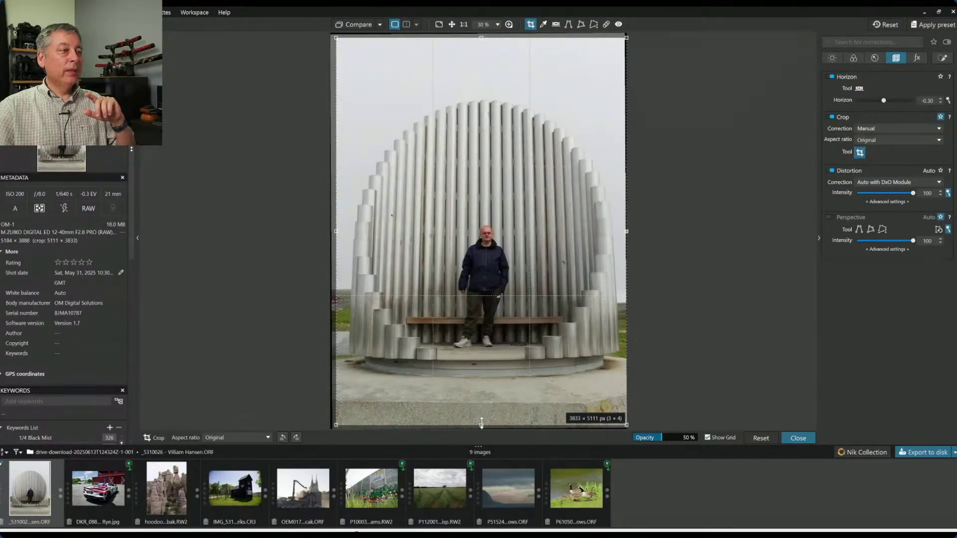
# Try a tight crop centred on the standing man, about 1299 × 1732 px
pyautogui.moveTo(481, 424); pyautogui.dragTo(482, 358)
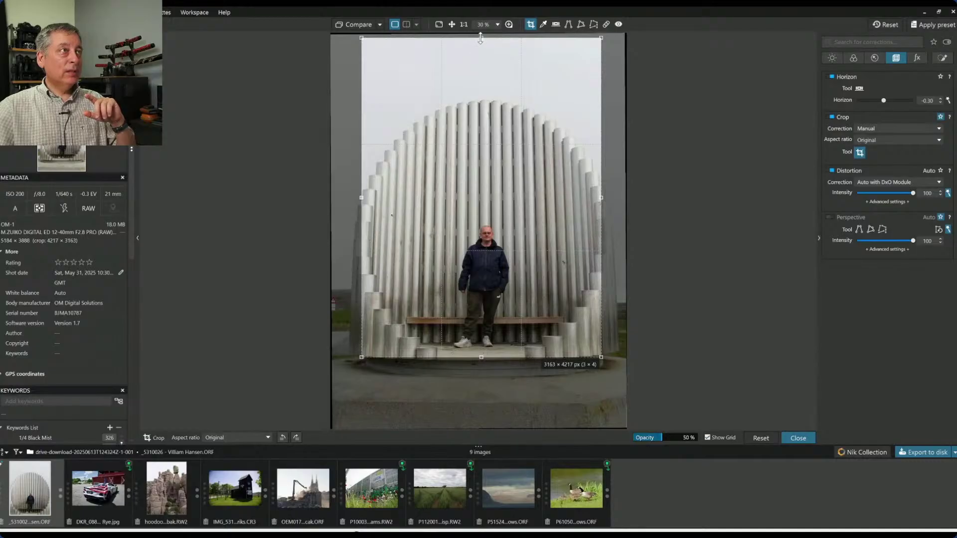
pyautogui.moveTo(480, 39); pyautogui.dragTo(481, 226)
pyautogui.moveTo(484, 260); pyautogui.dragTo(490, 259)
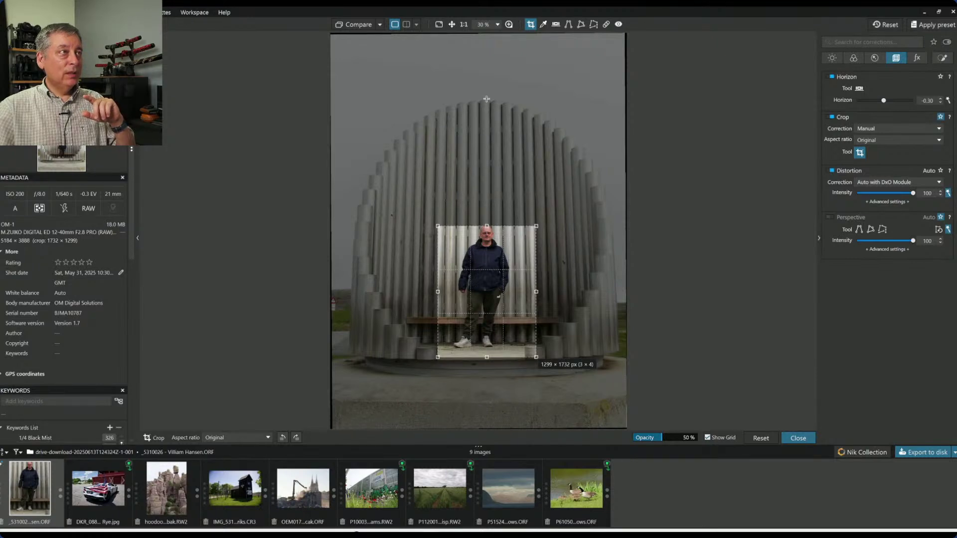
# Reframe the crop at the original ratio around the sculpture with less foreground and sky, to about 3250 × 4333 px
pyautogui.moveTo(487, 226); pyautogui.dragTo(486, 76)
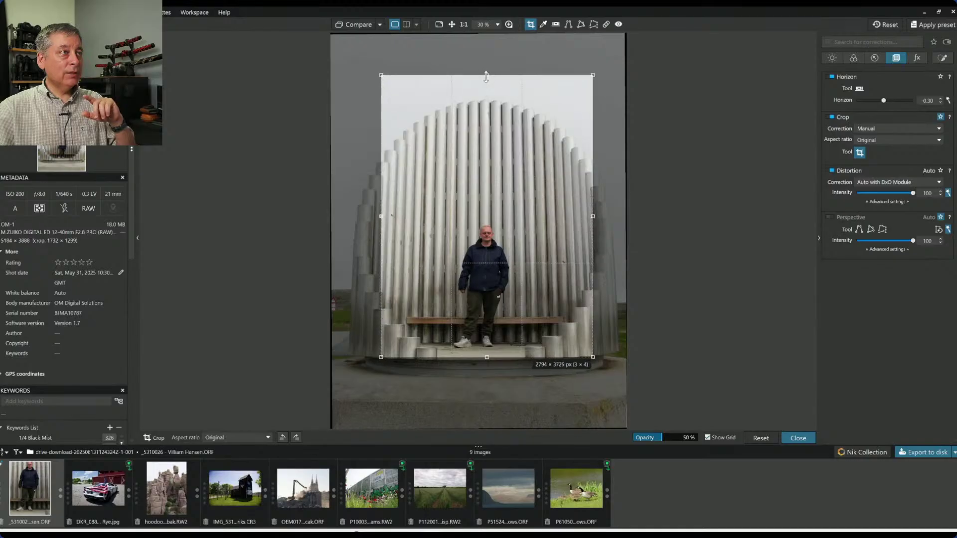
pyautogui.moveTo(487, 357); pyautogui.dragTo(487, 393)
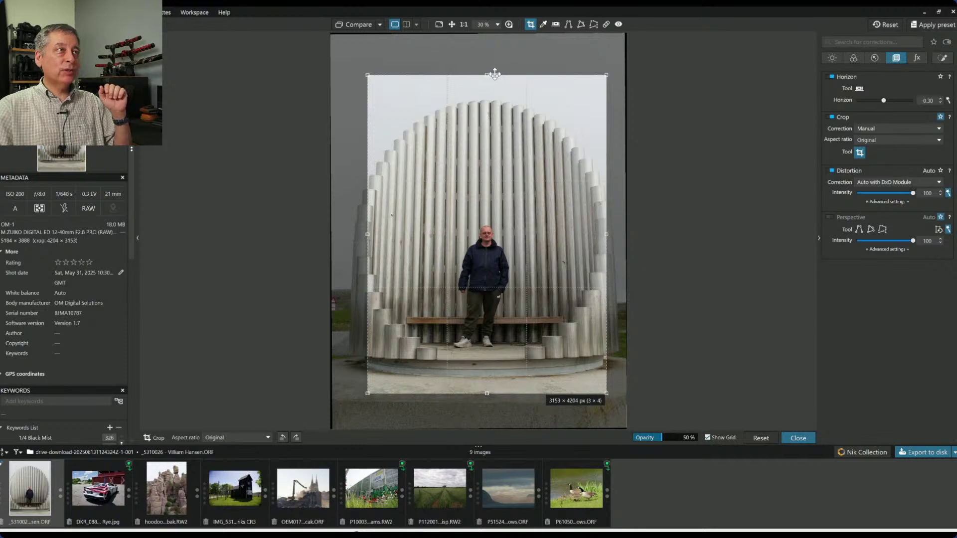
pyautogui.moveTo(487, 75); pyautogui.dragTo(487, 150)
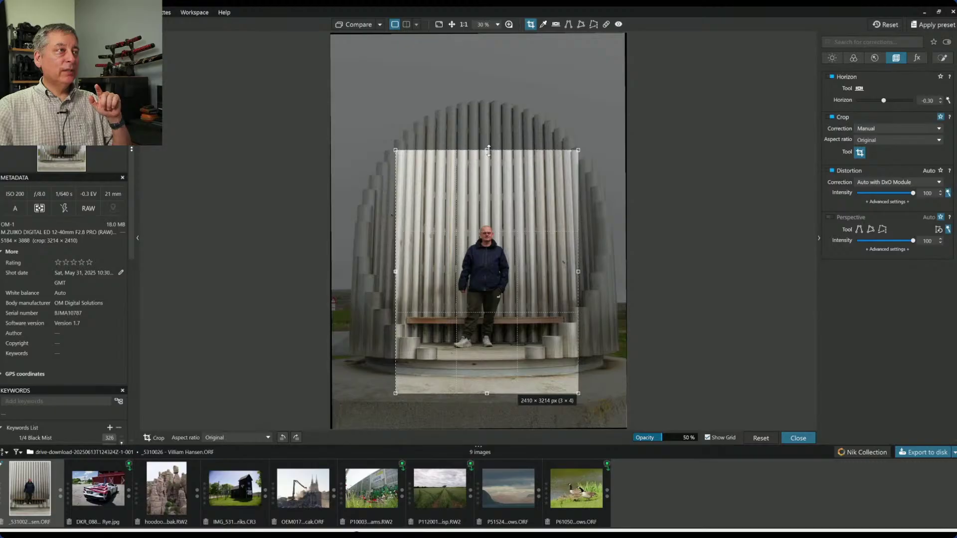
pyautogui.moveTo(487, 151); pyautogui.dragTo(463, 82)
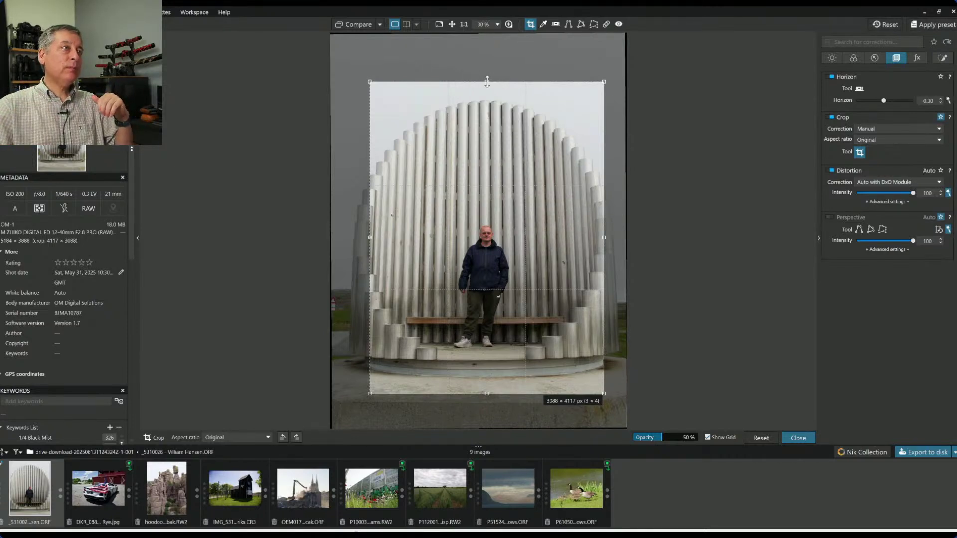
pyautogui.moveTo(487, 81); pyautogui.dragTo(485, 65)
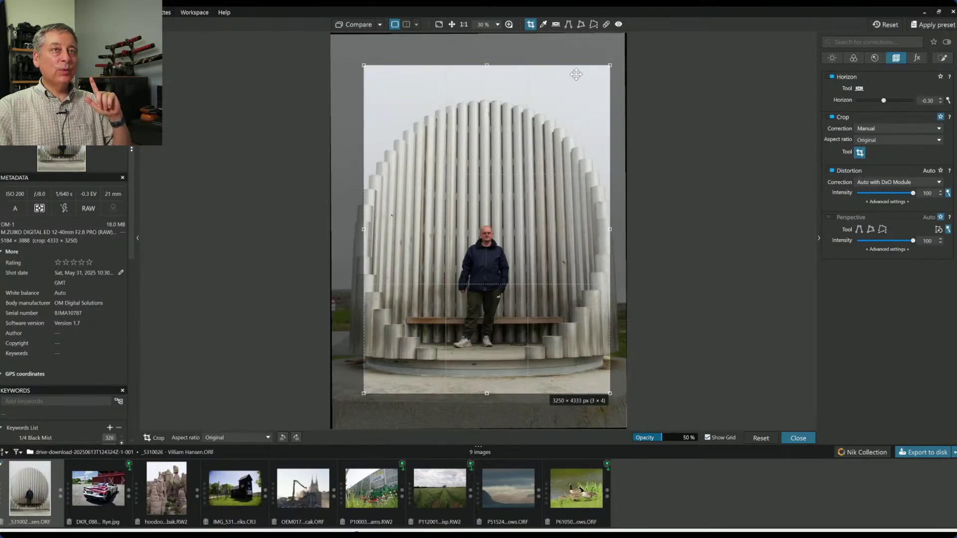
# Set the crop's aspect ratio to 5 × 4 and centre the frame on the man and sculpture at about 3416 × 4270 px
pyautogui.click(922, 141)
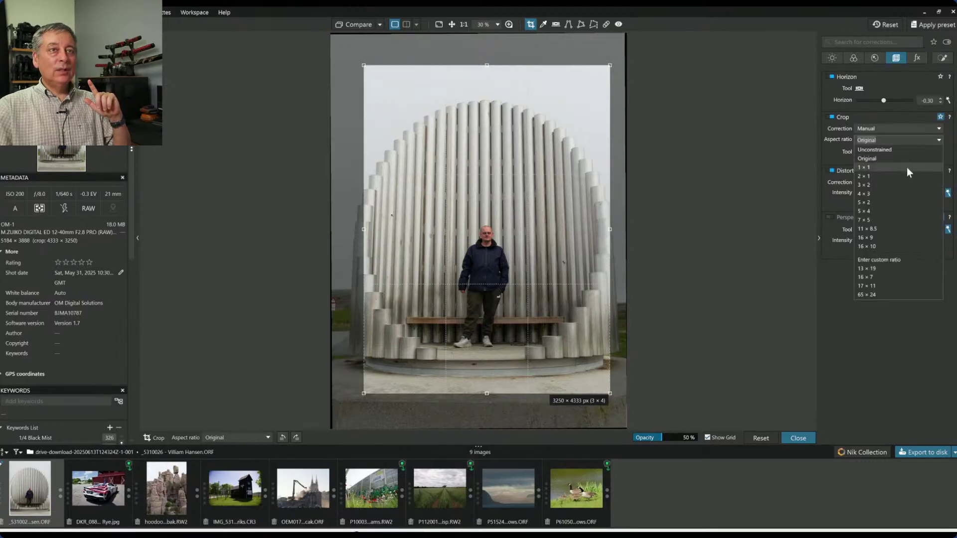
pyautogui.click(893, 213)
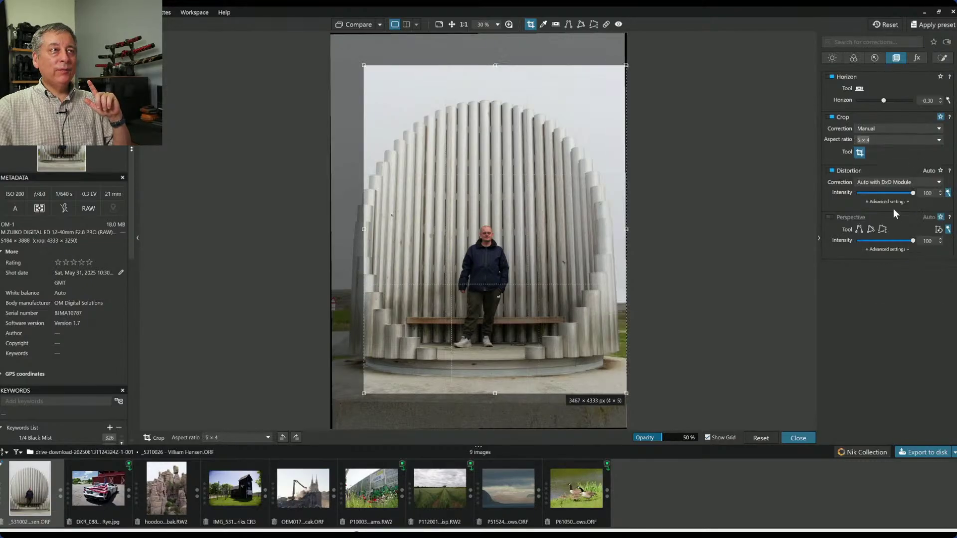
pyautogui.moveTo(569, 208); pyautogui.dragTo(550, 208)
pyautogui.moveTo(479, 65); pyautogui.dragTo(479, 234)
pyautogui.moveTo(448, 278); pyautogui.dragTo(470, 241)
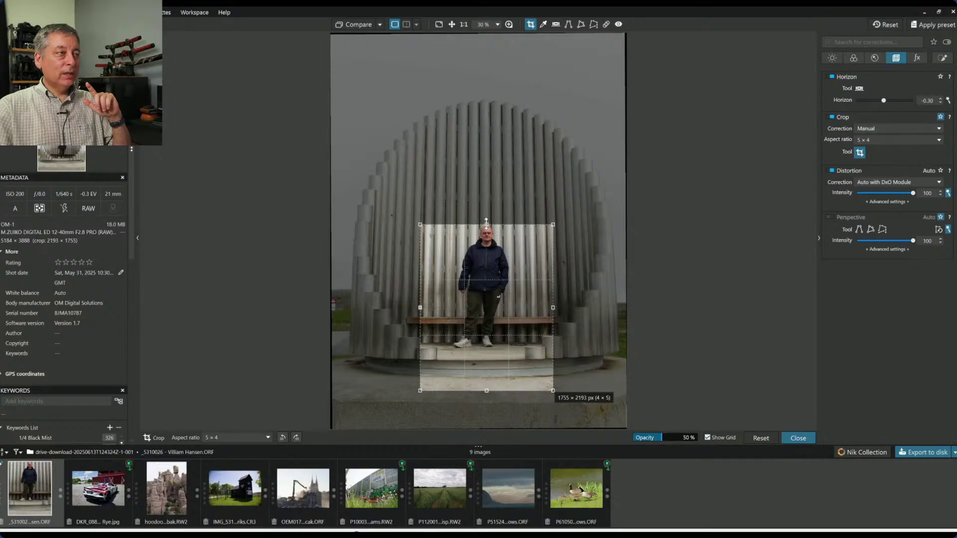
pyautogui.moveTo(486, 223); pyautogui.dragTo(480, 66)
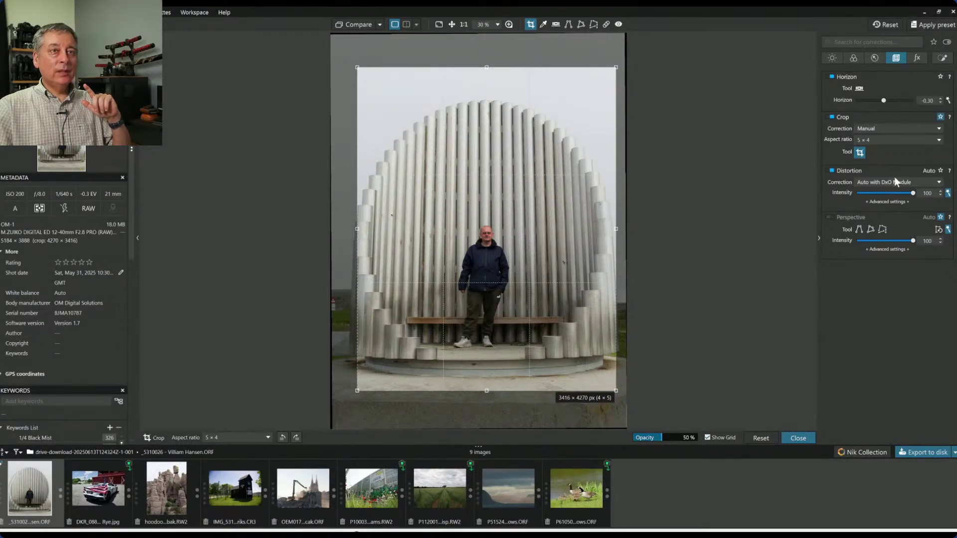
# Set the crop's aspect ratio to 1 × 1, frame the sculpture at about 3629 × 3629 px and apply the crop
pyautogui.click(892, 141)
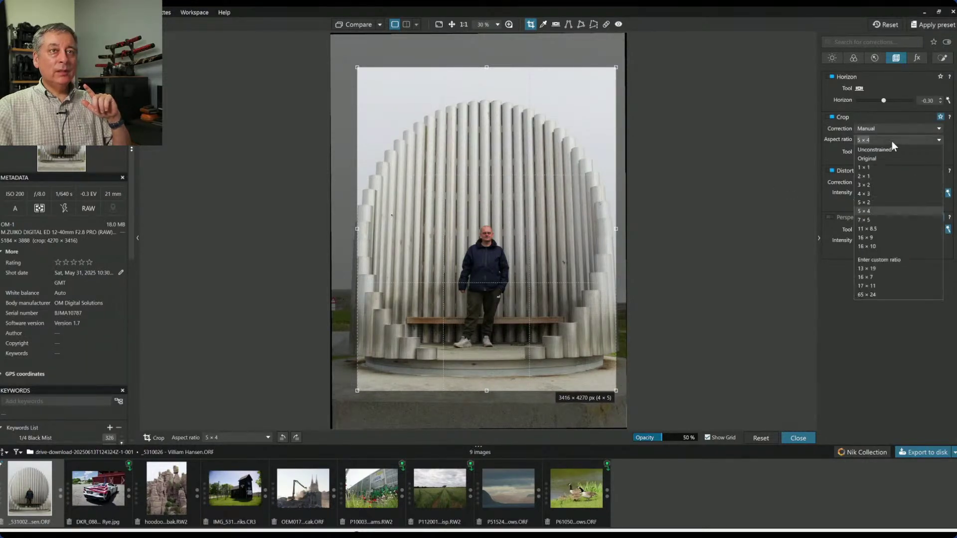
pyautogui.click(879, 168)
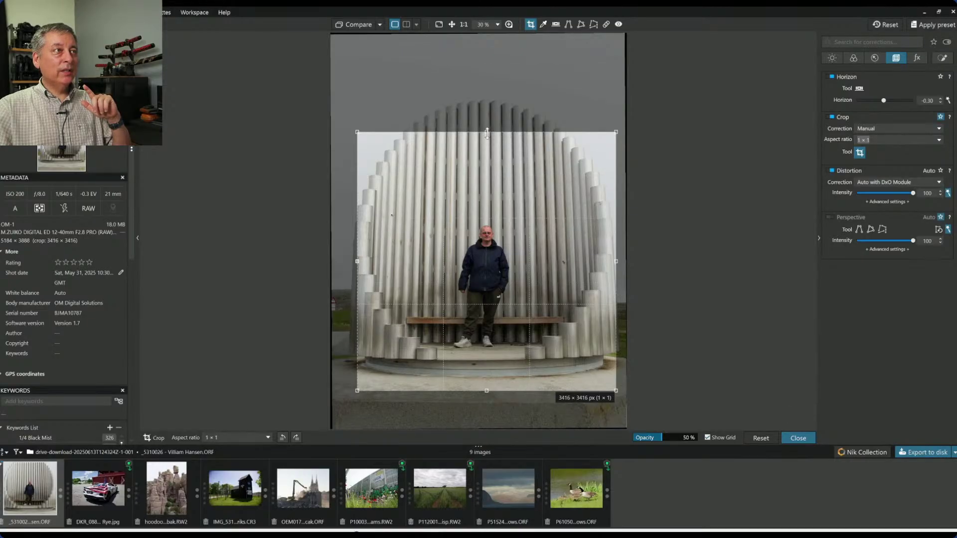
pyautogui.moveTo(487, 132); pyautogui.dragTo(474, 116)
pyautogui.moveTo(540, 189); pyautogui.dragTo(533, 185)
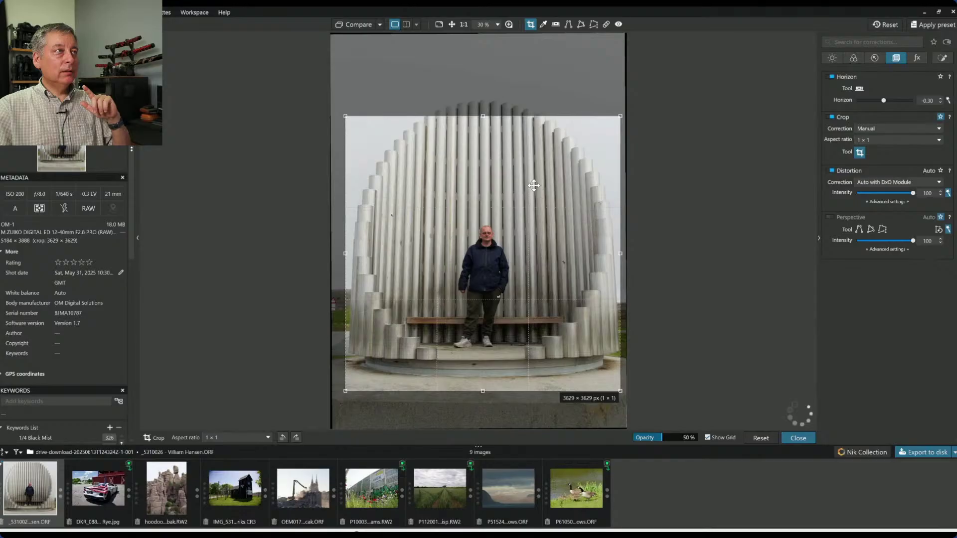
pyautogui.press('Return')
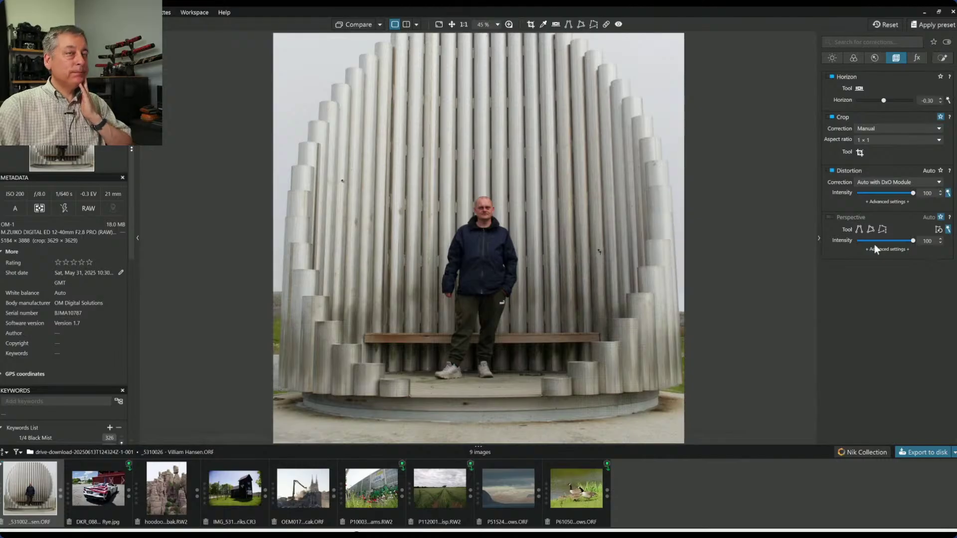
# Set the crop's aspect ratio to 5 × 4 and reframe it upright around the whole sculpture at about 3446 × 4308 px
pyautogui.click(903, 139)
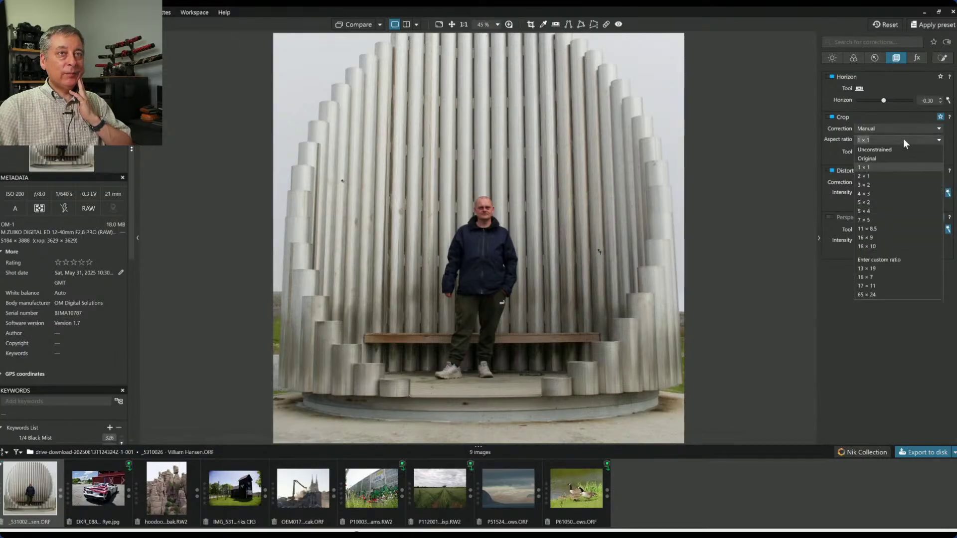
pyautogui.click(877, 211)
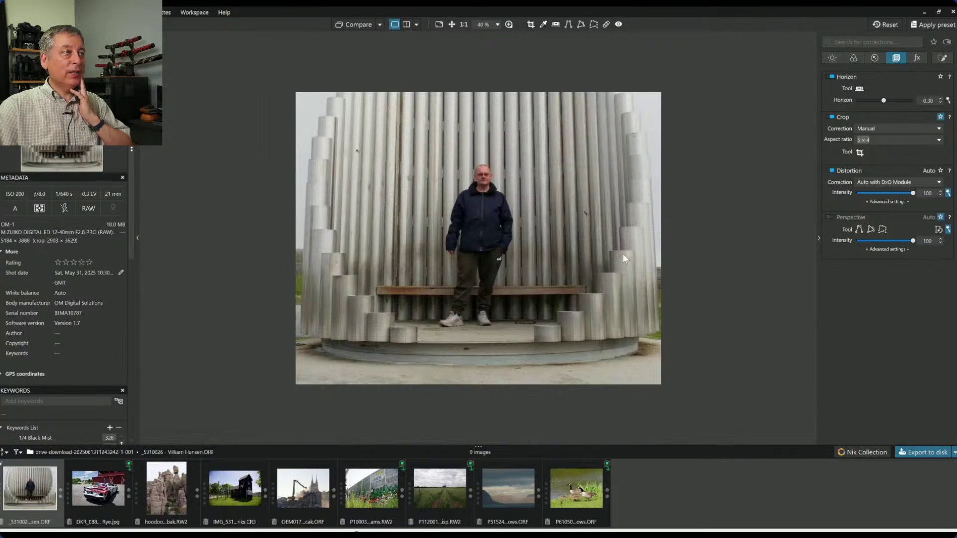
pyautogui.click(857, 154)
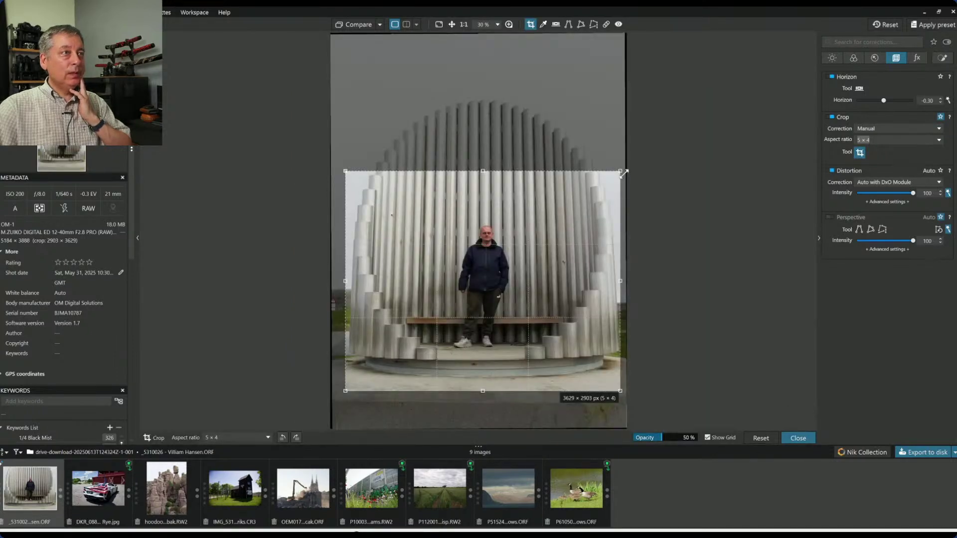
pyautogui.moveTo(620, 171); pyautogui.dragTo(607, 65)
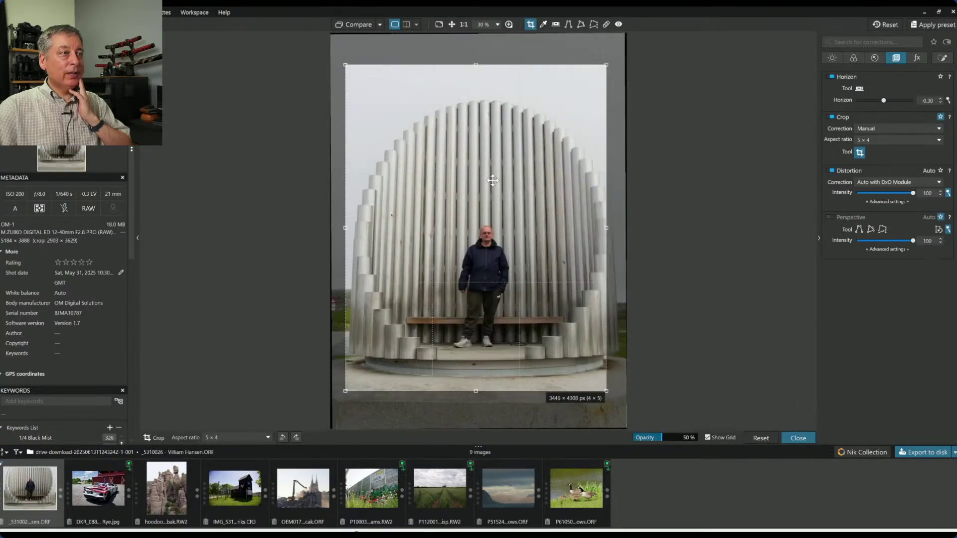
pyautogui.moveTo(490, 202); pyautogui.dragTo(493, 203)
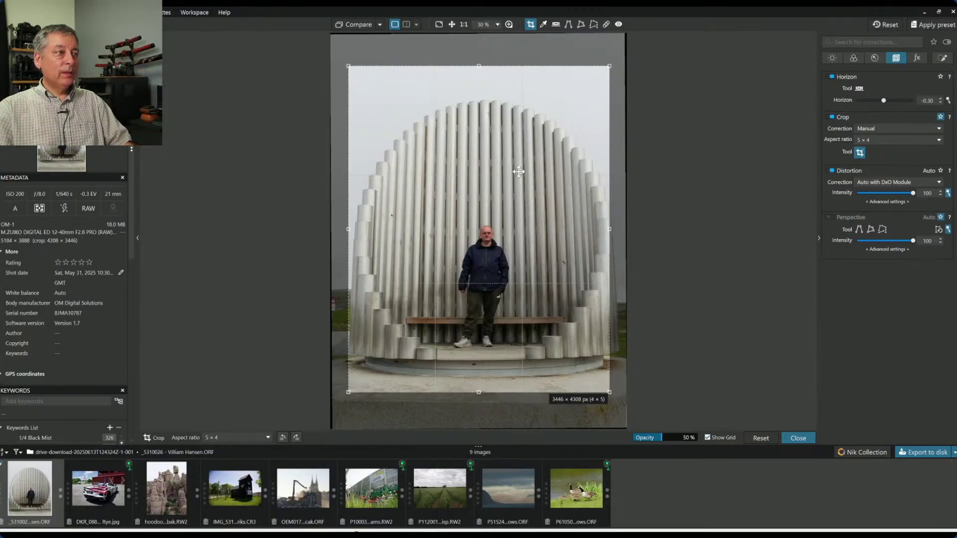
# Enlarge the upright crop to about 3667 × 4583 px, centre it on the sculpture and apply it
pyautogui.moveTo(478, 66); pyautogui.dragTo(479, 50)
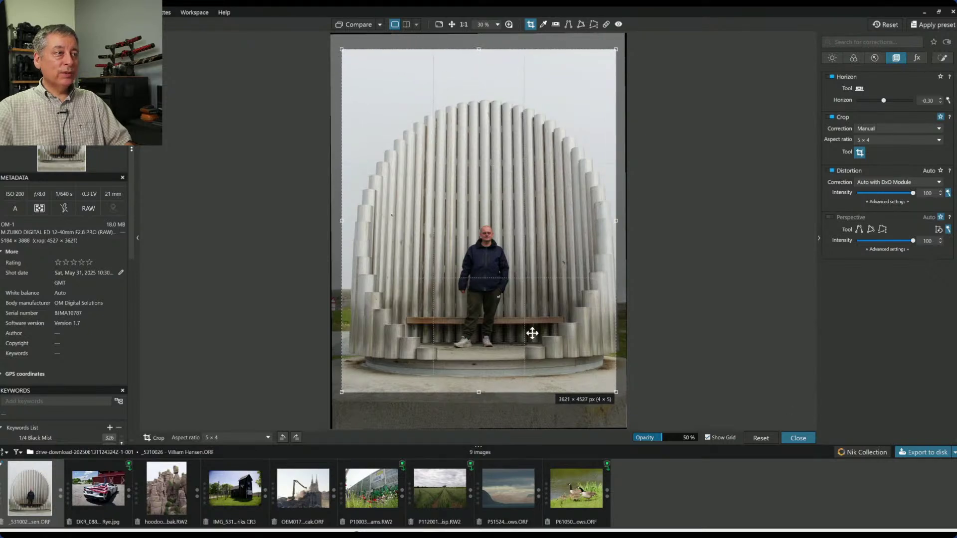
pyautogui.moveTo(616, 393); pyautogui.dragTo(621, 397)
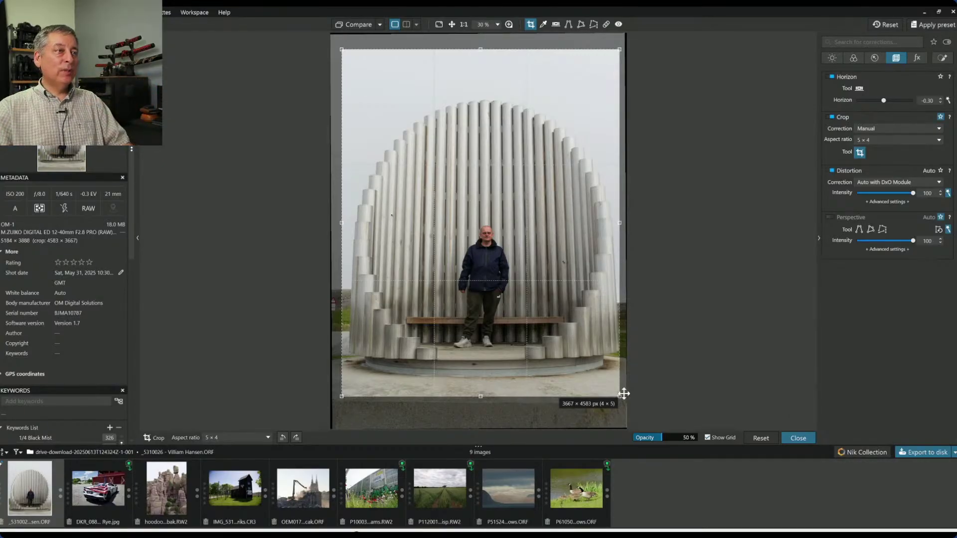
pyautogui.moveTo(571, 361); pyautogui.dragTo(574, 362)
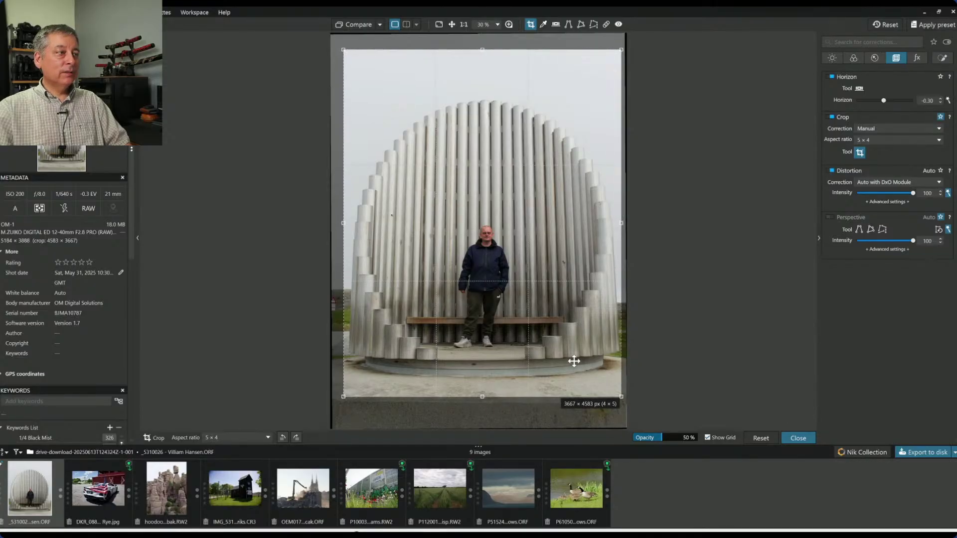
pyautogui.press('Return')
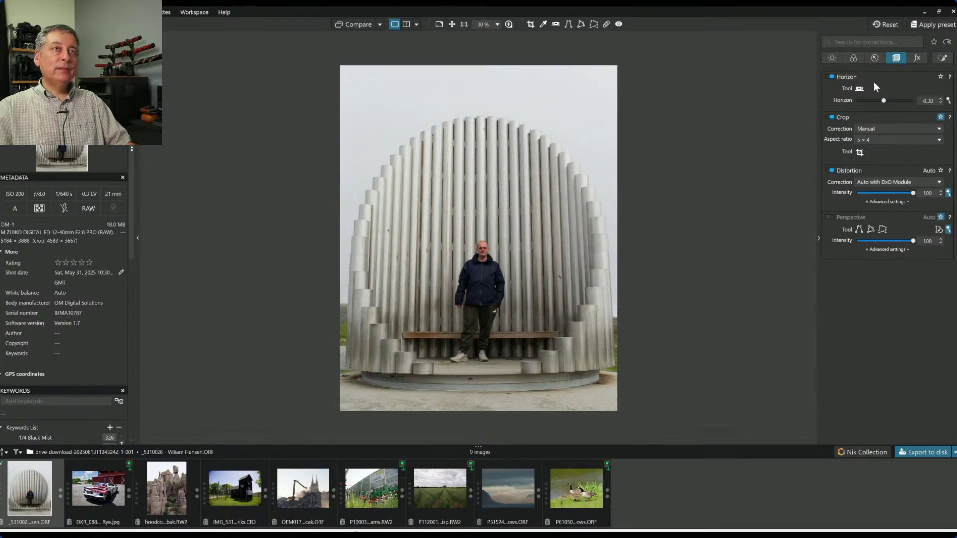
# Add a level control line across the sky, fading down to the bench, with luma selectivity set to 60
pyautogui.click(943, 58)
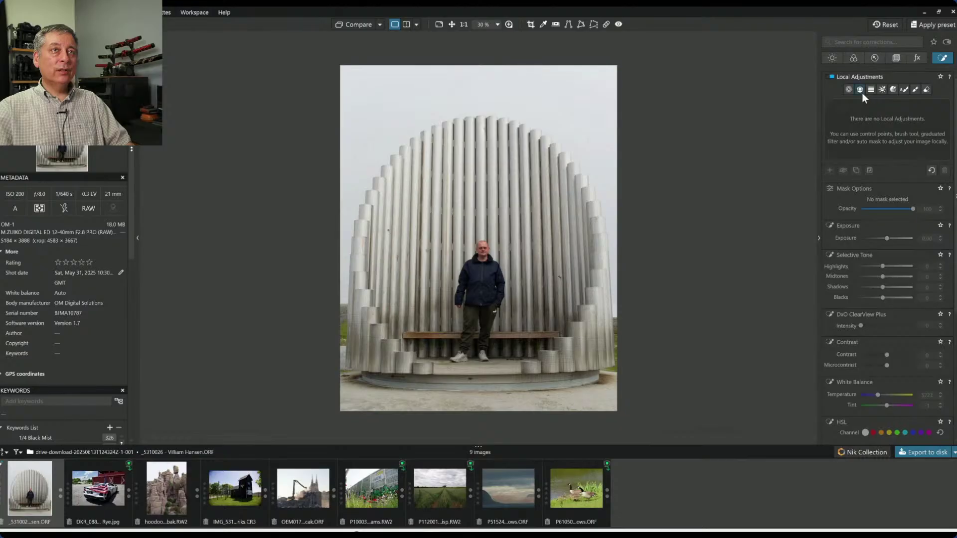
pyautogui.click(861, 91)
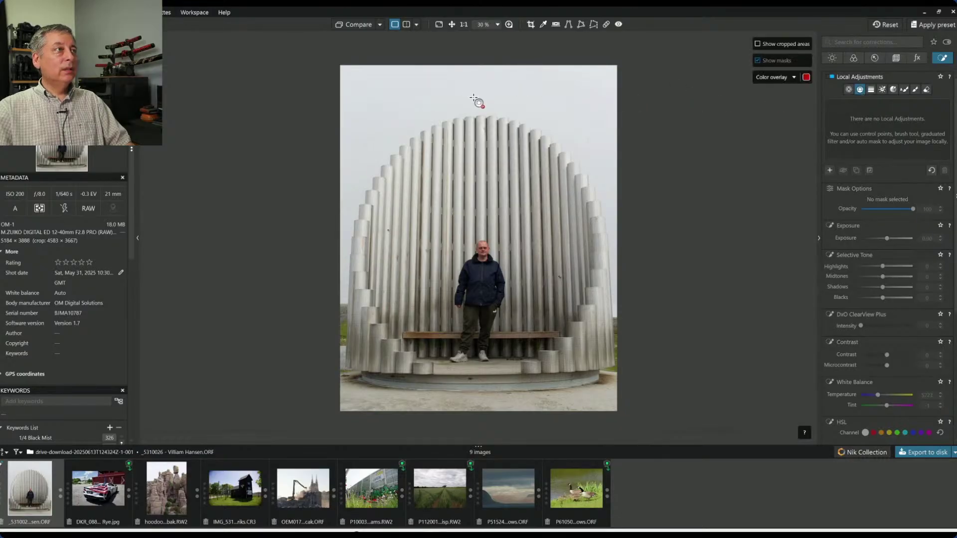
pyautogui.moveTo(476, 97); pyautogui.dragTo(474, 111)
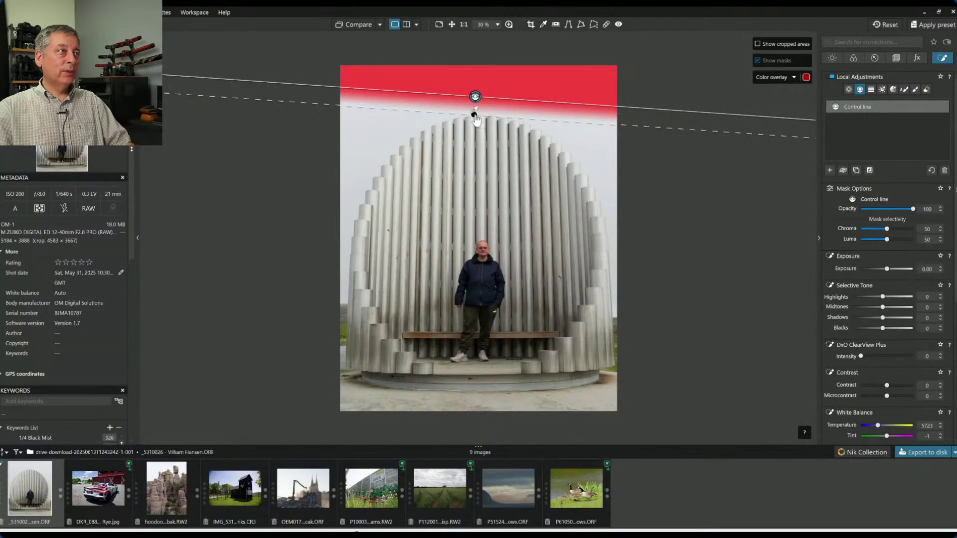
pyautogui.moveTo(476, 120); pyautogui.dragTo(475, 346)
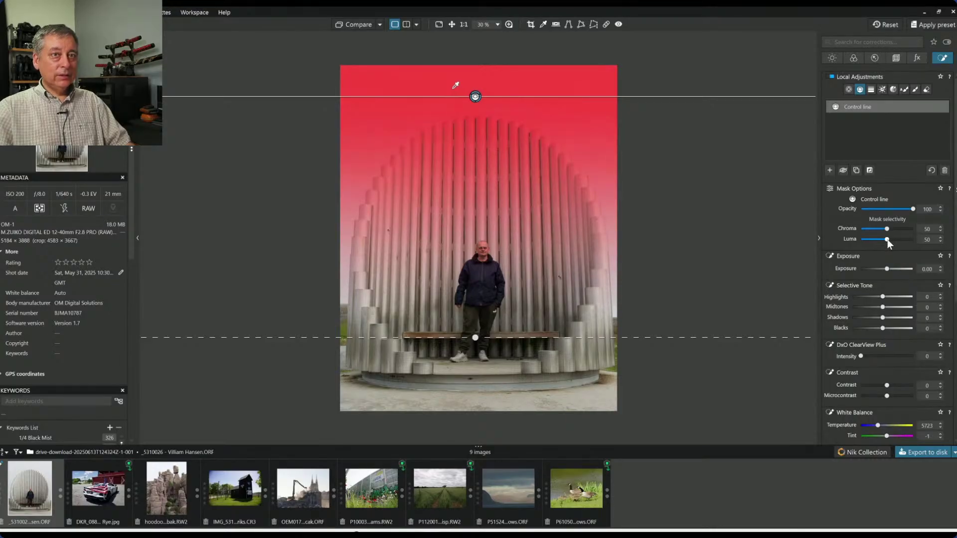
pyautogui.moveTo(888, 240); pyautogui.dragTo(889, 243)
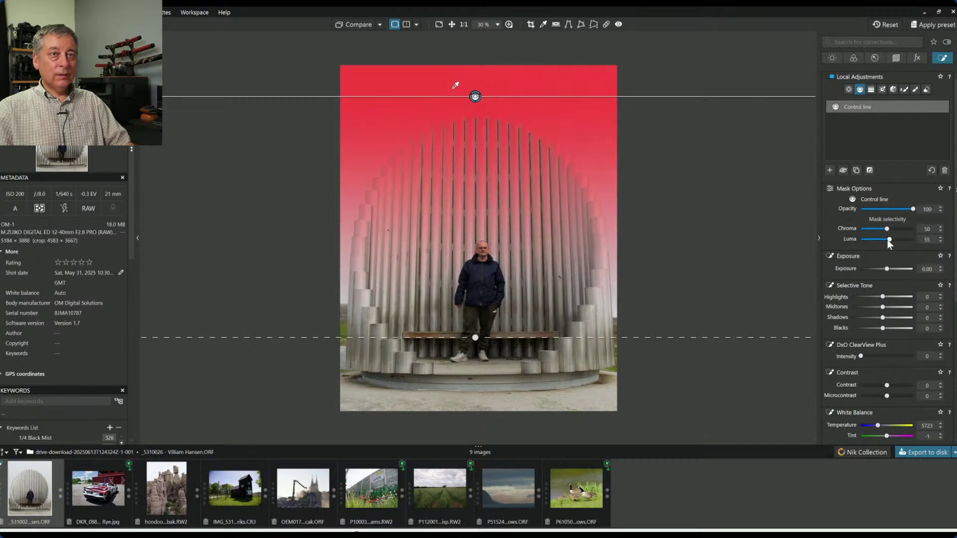
pyautogui.moveTo(889, 240); pyautogui.dragTo(892, 240)
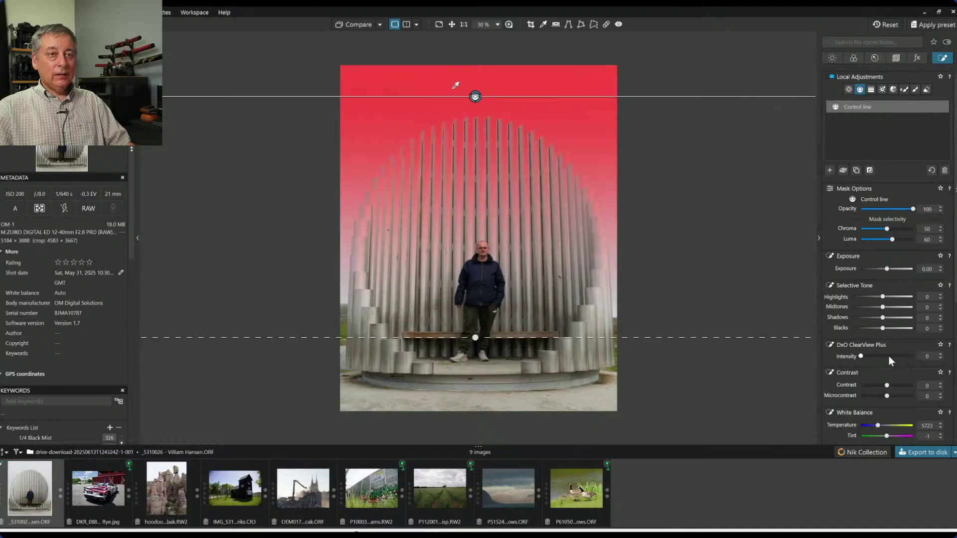
# Adjust the sky mask with ClearView Plus 88, microcontrast 65 and highlights -30, and deselect it
pyautogui.moveTo(889, 356); pyautogui.dragTo(919, 356)
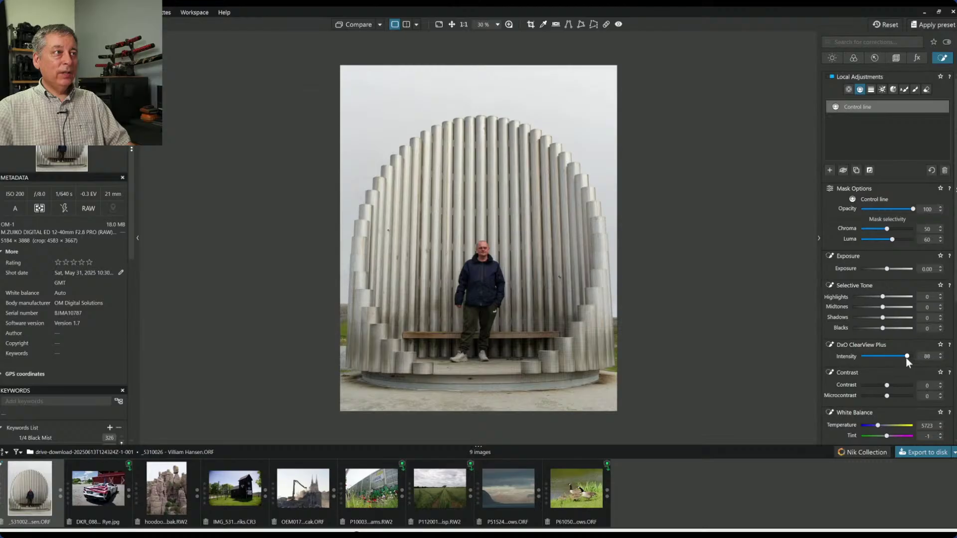
pyautogui.moveTo(889, 357); pyautogui.dragTo(907, 358)
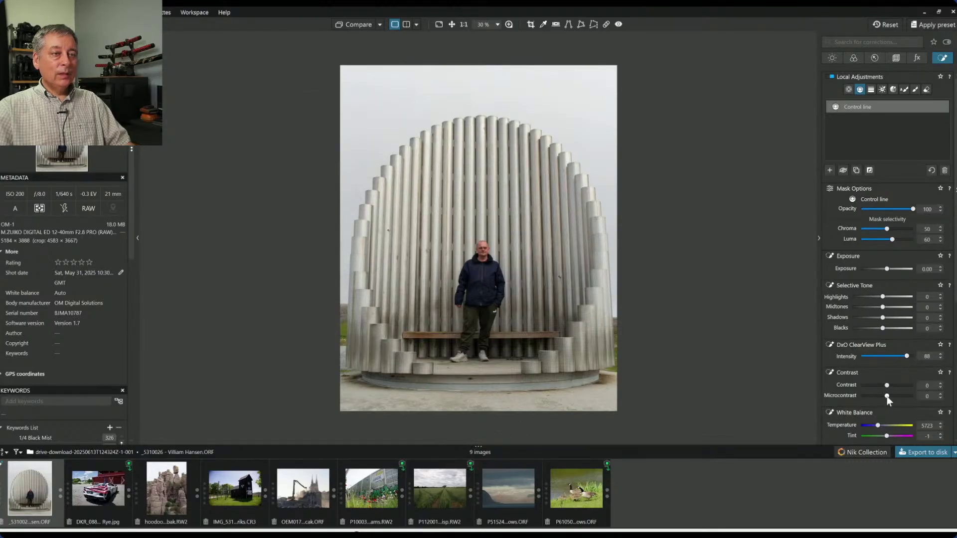
pyautogui.moveTo(887, 396); pyautogui.dragTo(905, 399)
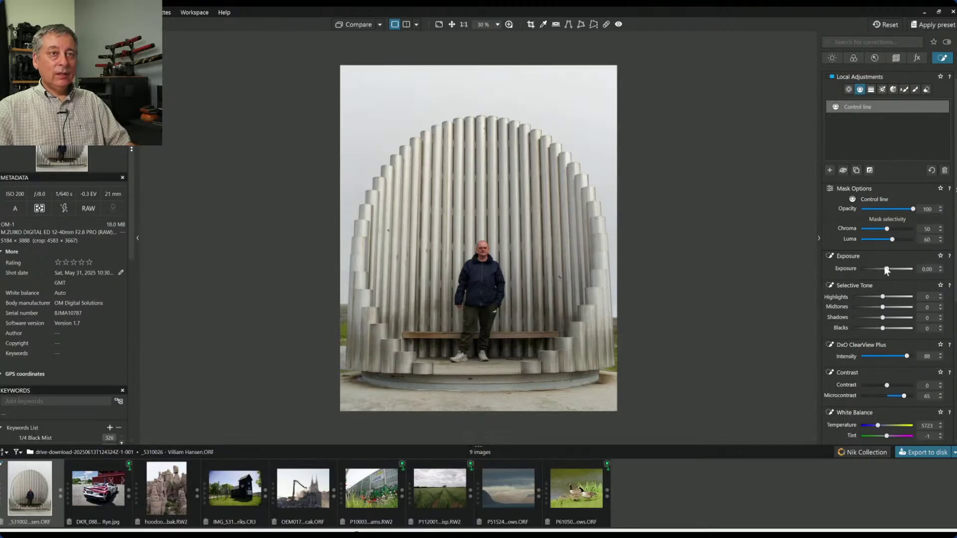
pyautogui.moveTo(883, 297); pyautogui.dragTo(874, 300)
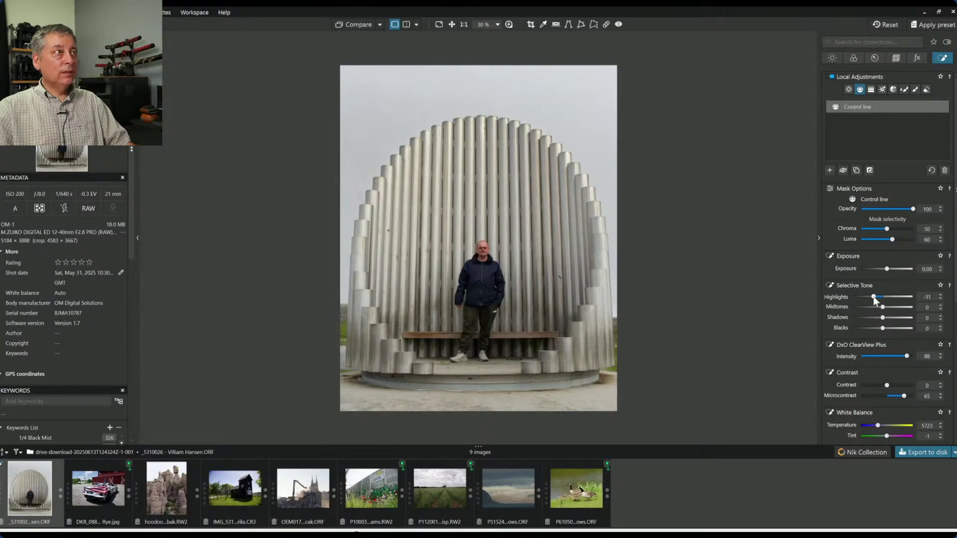
pyautogui.moveTo(658, 242)
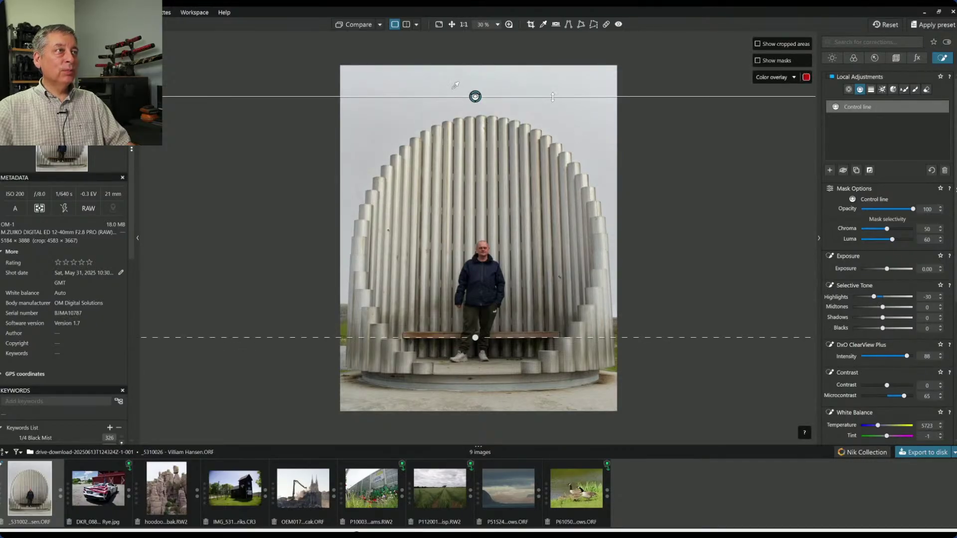
pyautogui.click(649, 153)
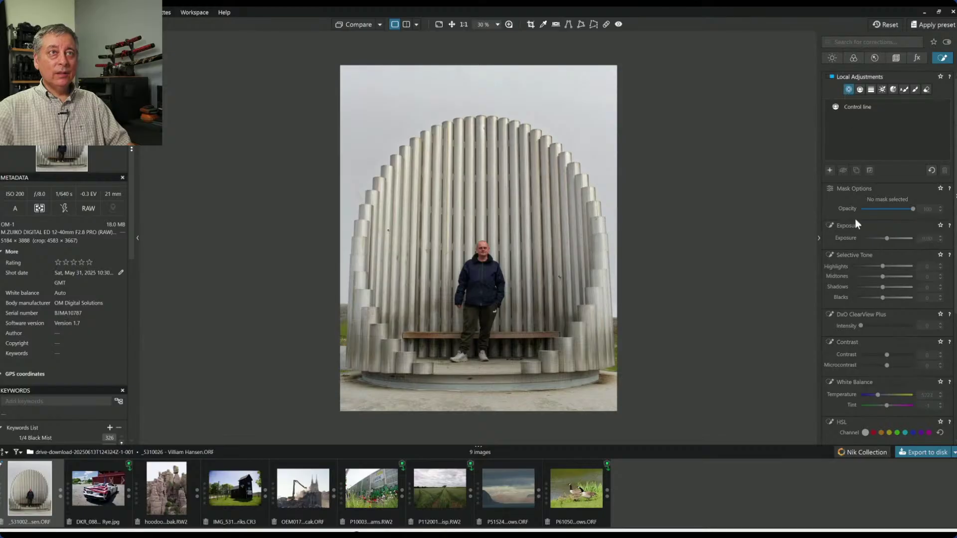
# Create a new control point mask on the man with points on his face, jacket and both trouser legs
pyautogui.click(830, 171)
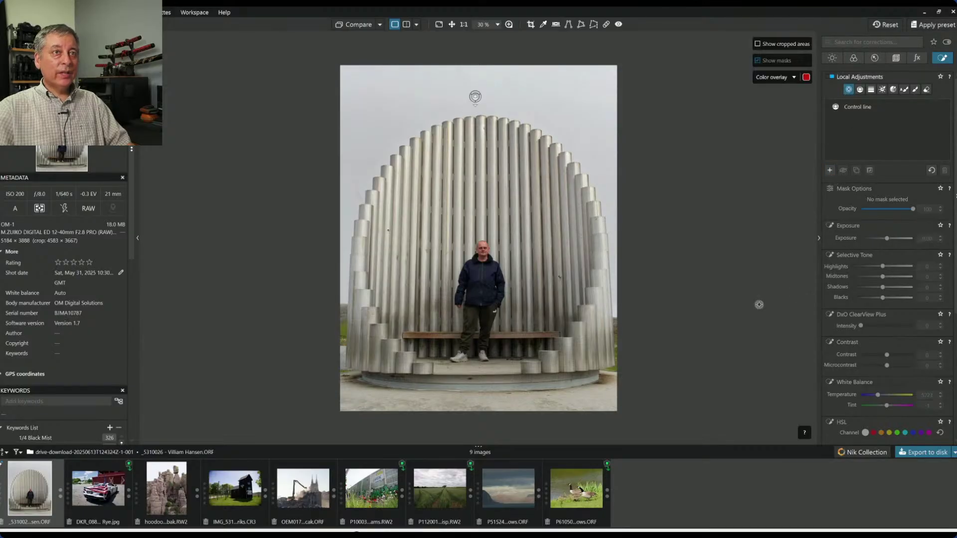
pyautogui.click(483, 253)
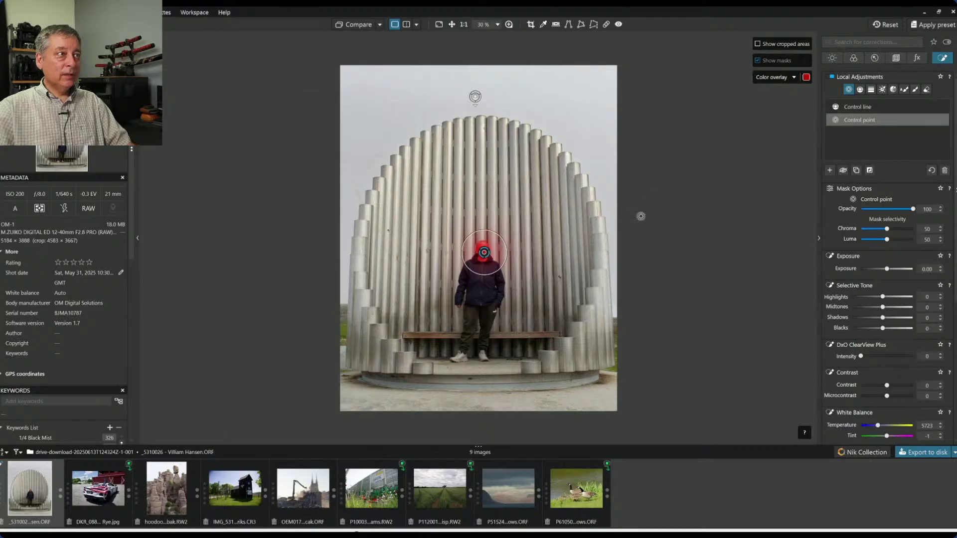
pyautogui.click(483, 281)
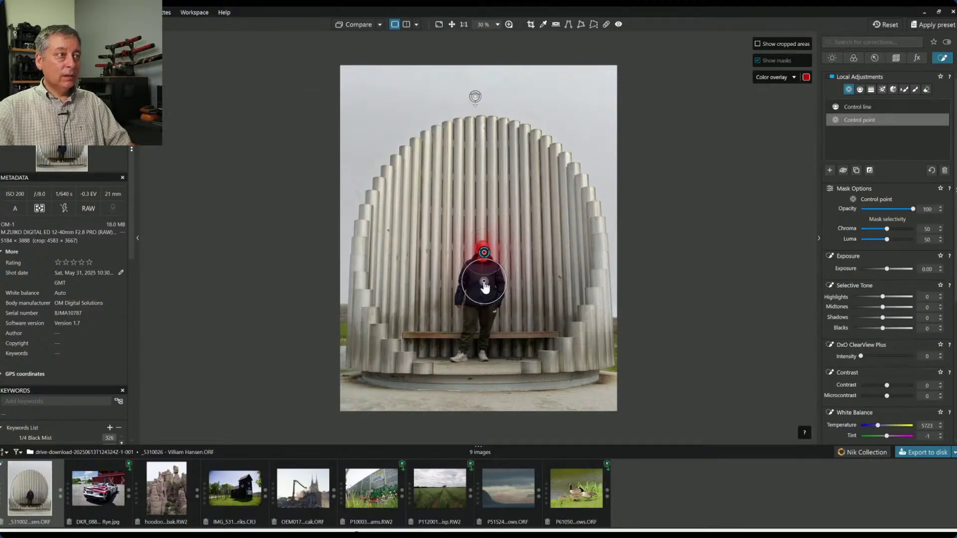
pyautogui.click(473, 312)
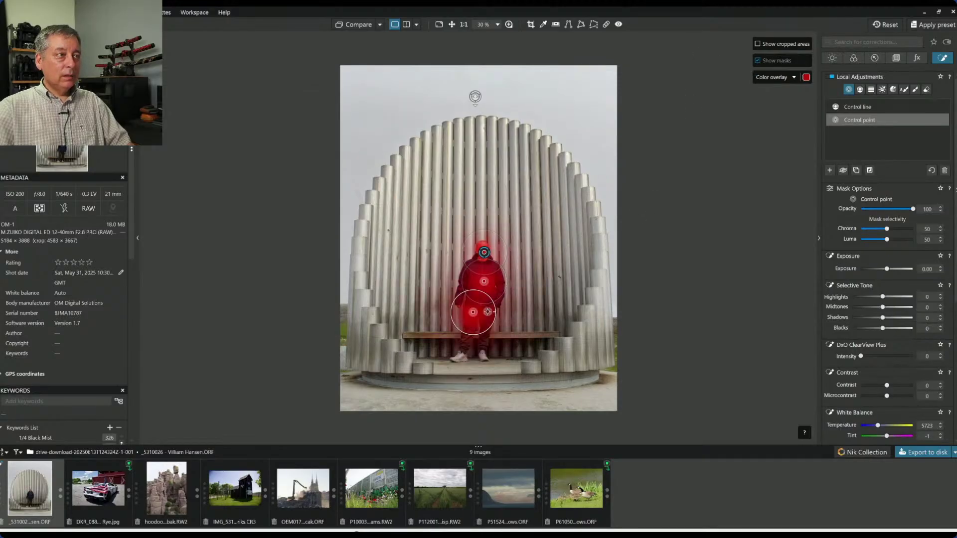
pyautogui.click(488, 312)
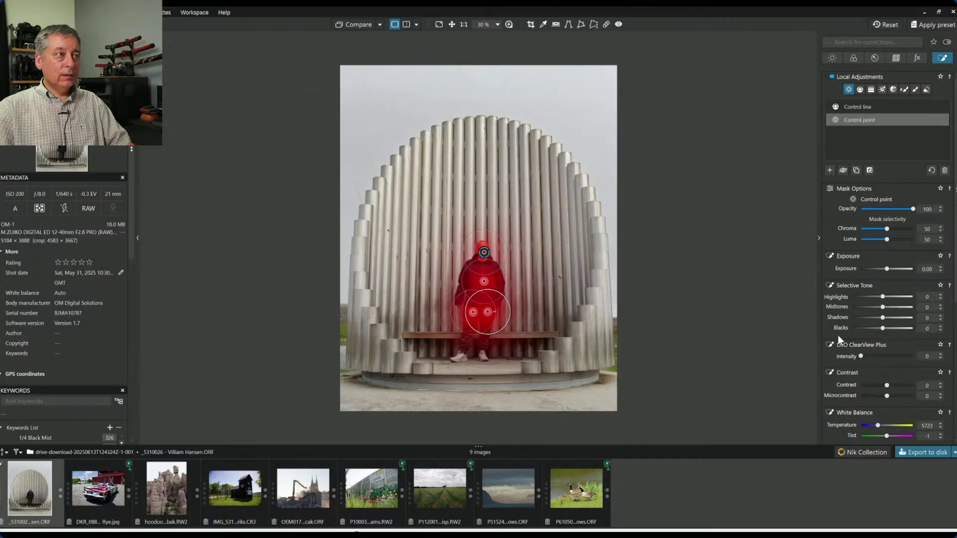
# Brighten the man's mask with midtones 52 and shadows 26, and deselect it
pyautogui.click(893, 307)
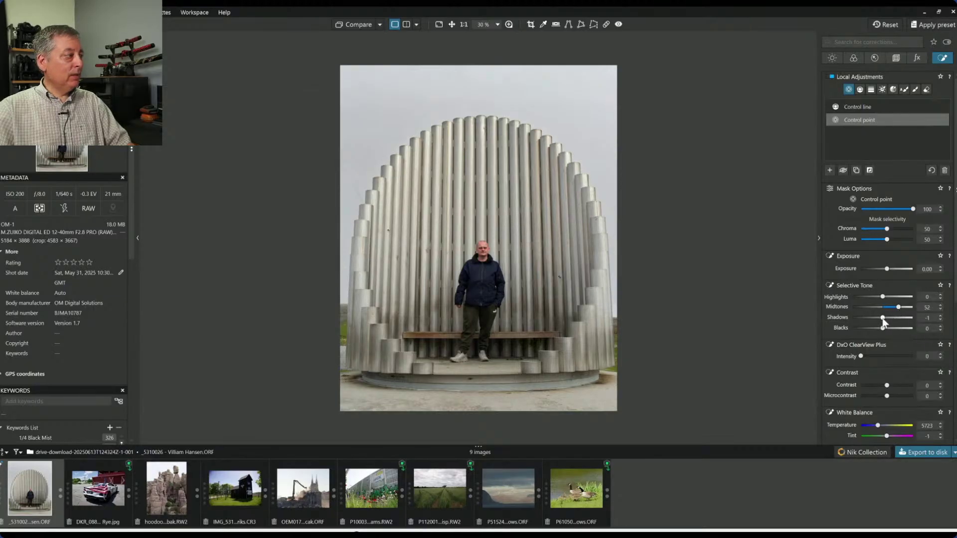
pyautogui.moveTo(884, 322); pyautogui.dragTo(893, 323)
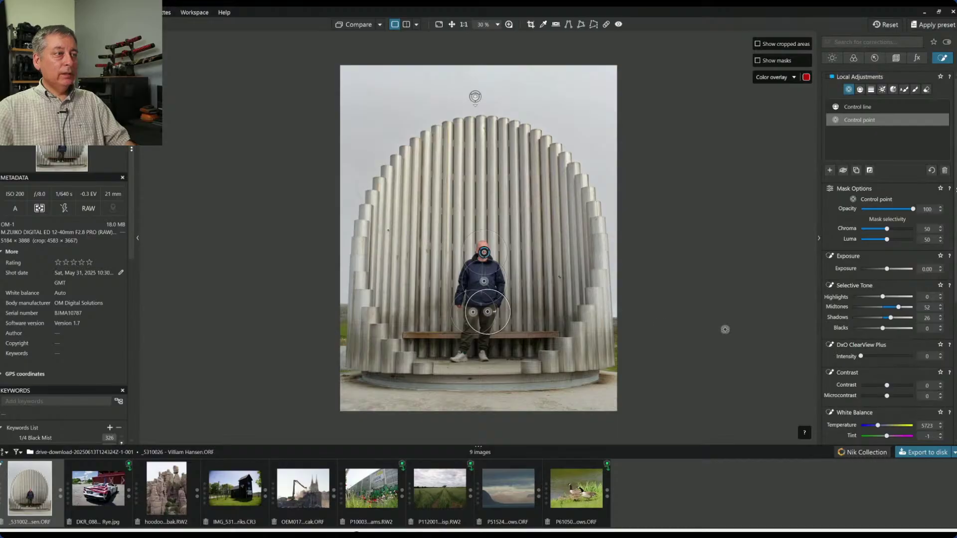
pyautogui.click(723, 331)
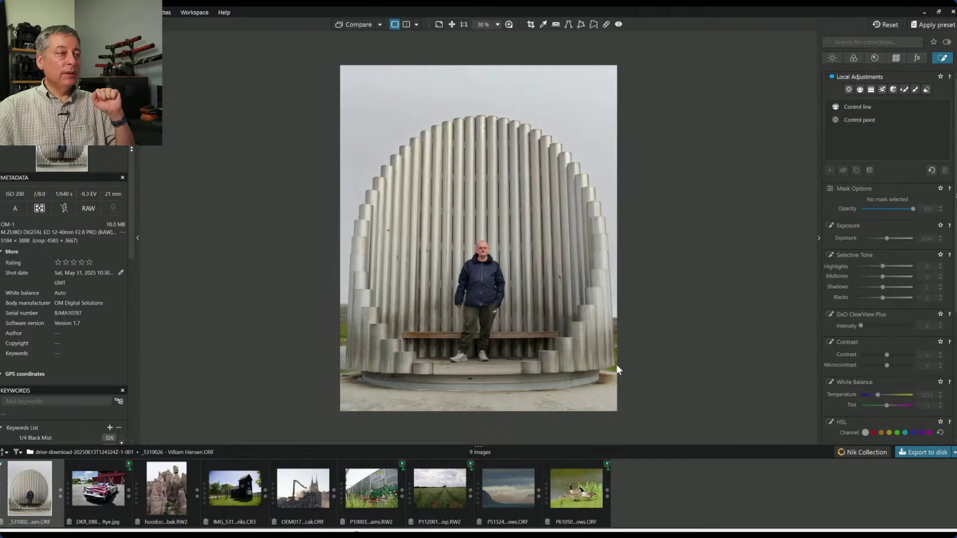
# Add a level control line across the foreground, fading up to the man's feet, and set its exposure to -0.32
pyautogui.click(861, 89)
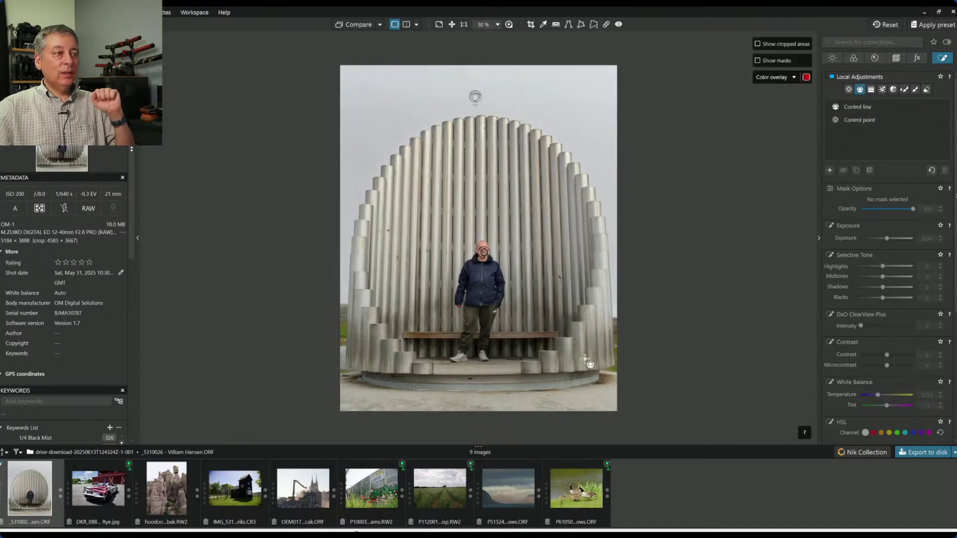
pyautogui.moveTo(505, 398); pyautogui.dragTo(507, 351)
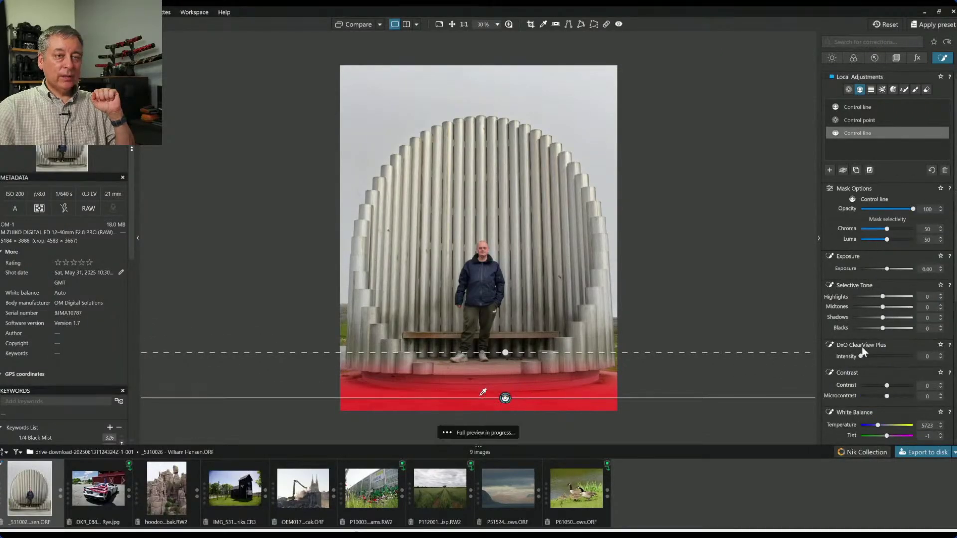
pyautogui.moveTo(887, 270); pyautogui.dragTo(885, 272)
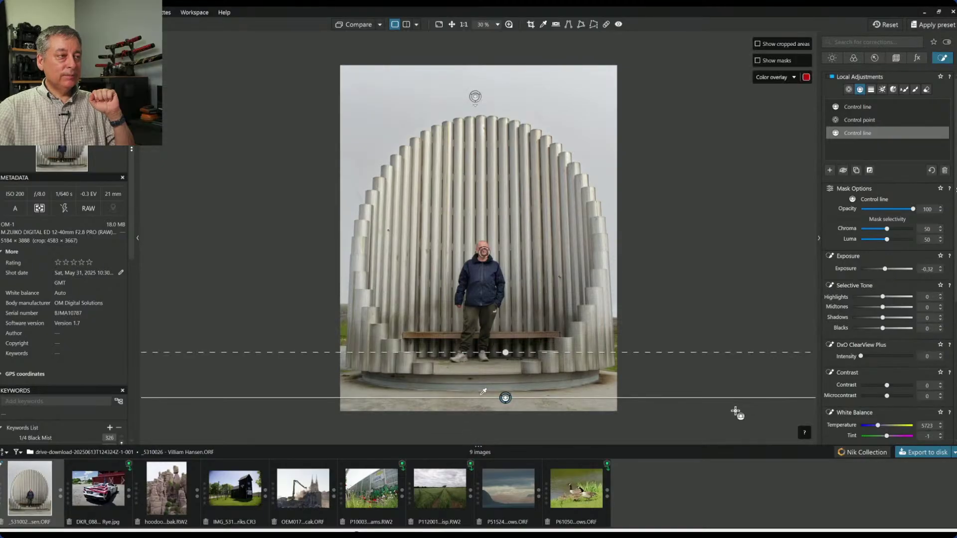
# Extend the foreground control line's fade to above the bench, shift its start lower, and compare the edit with the original
pyautogui.moveTo(507, 355); pyautogui.dragTo(506, 329)
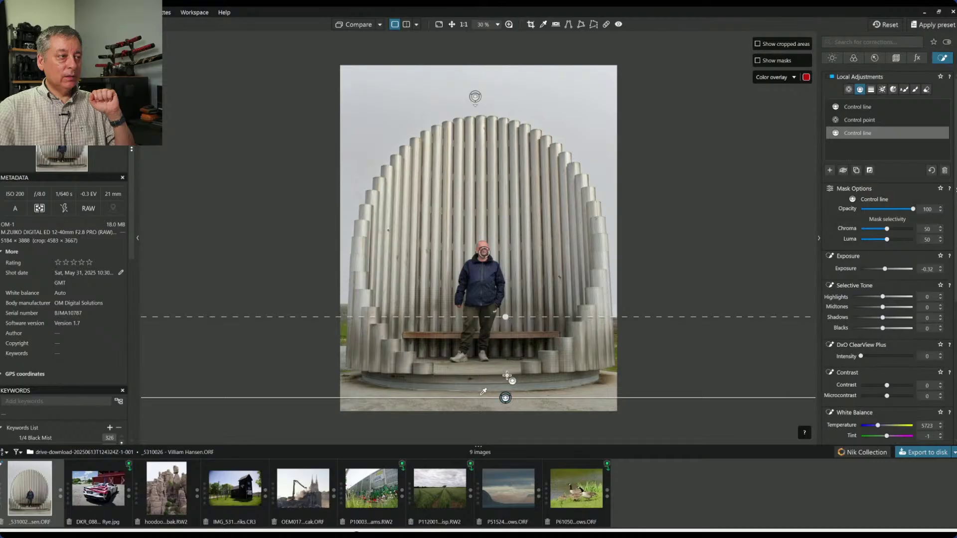
pyautogui.moveTo(506, 398); pyautogui.dragTo(506, 417)
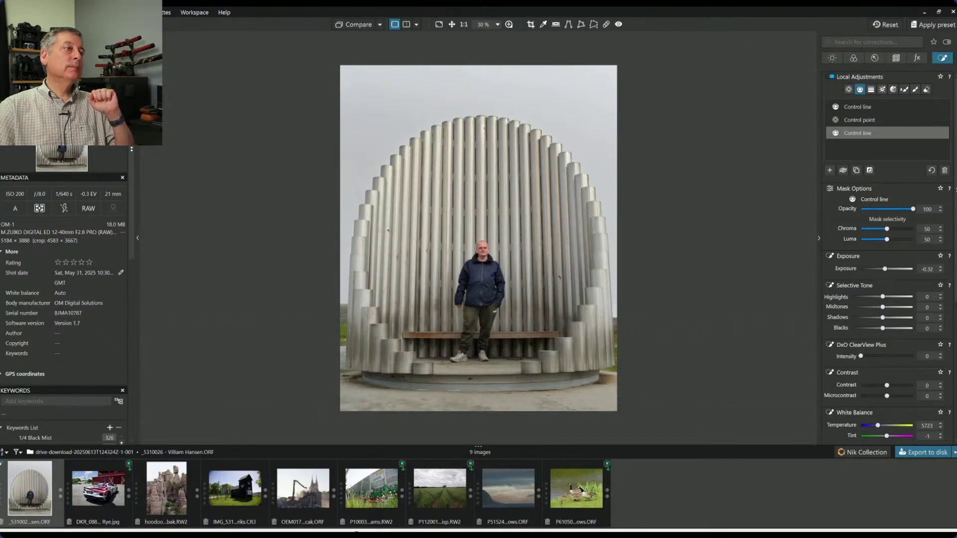
pyautogui.click(345, 25)
pyautogui.click(345, 25)
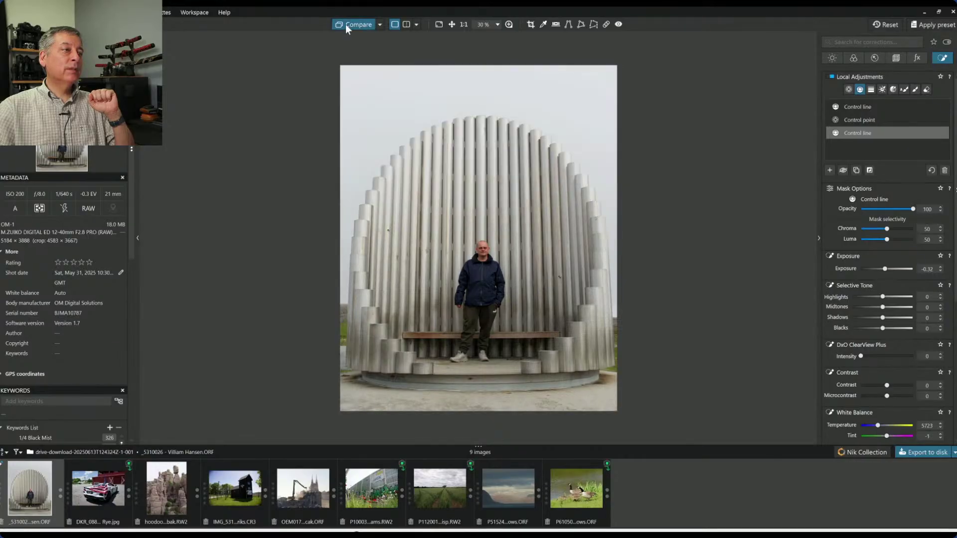
# End the comparison, deselect the foreground mask, and compare black-and-white with color rendering, leaving the photo on Neutral color
pyautogui.click(345, 25)
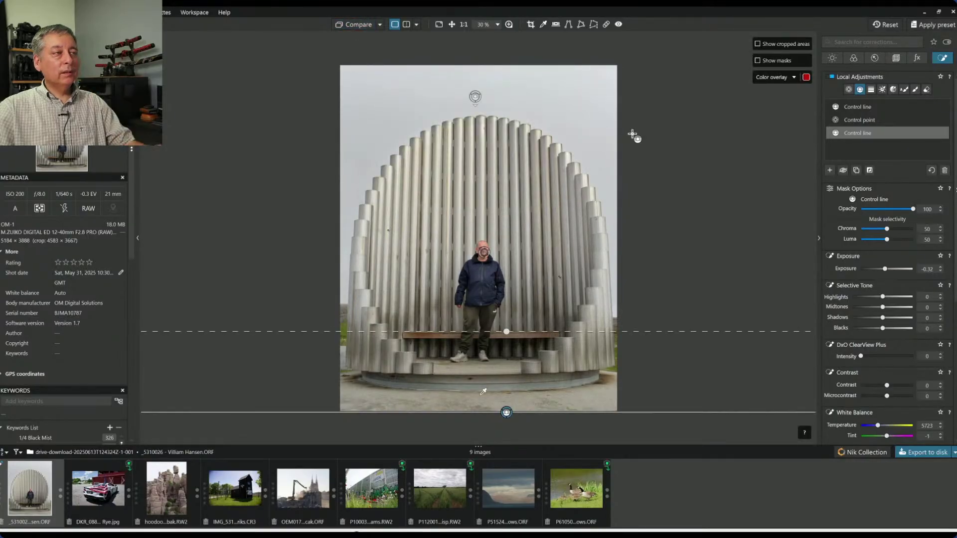
pyautogui.press('Escape')
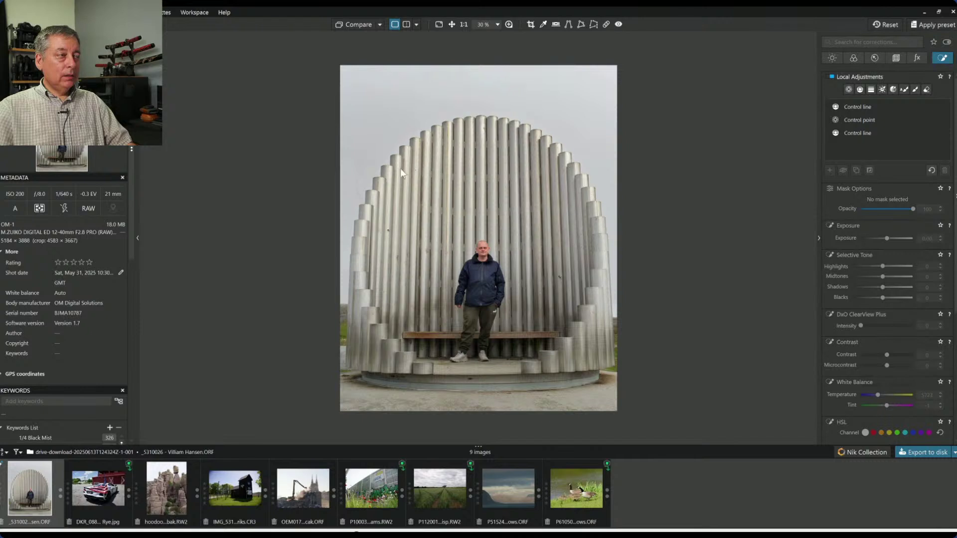
pyautogui.click(852, 56)
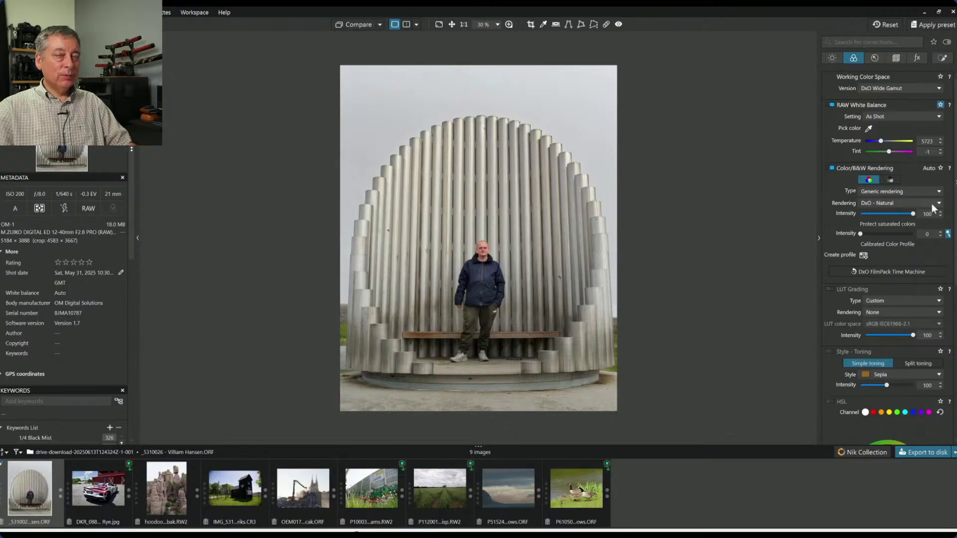
pyautogui.click(886, 178)
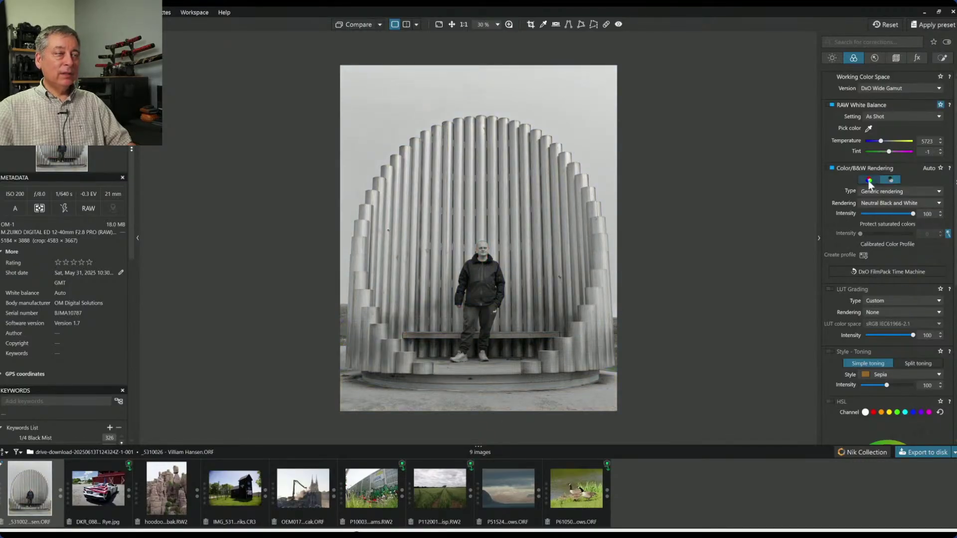
pyautogui.click(869, 180)
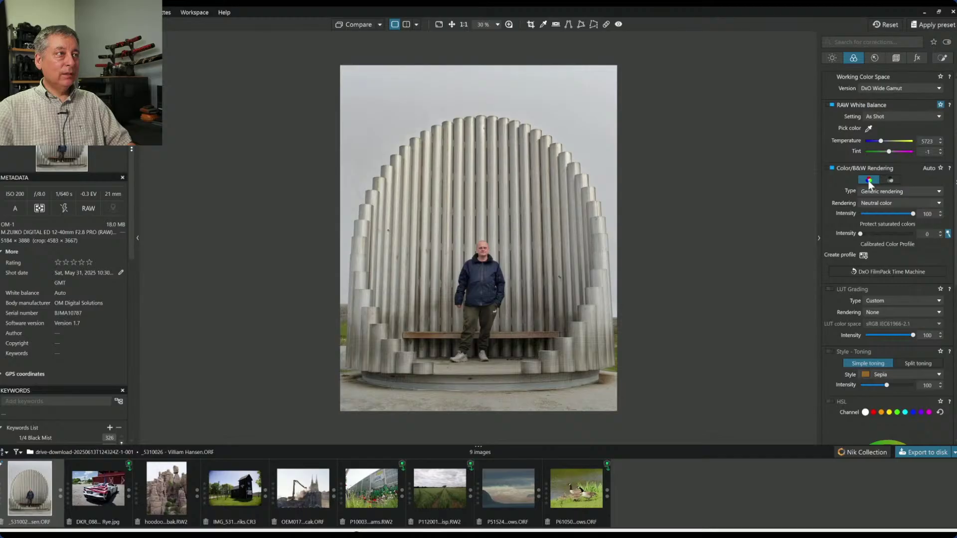
pyautogui.click(886, 180)
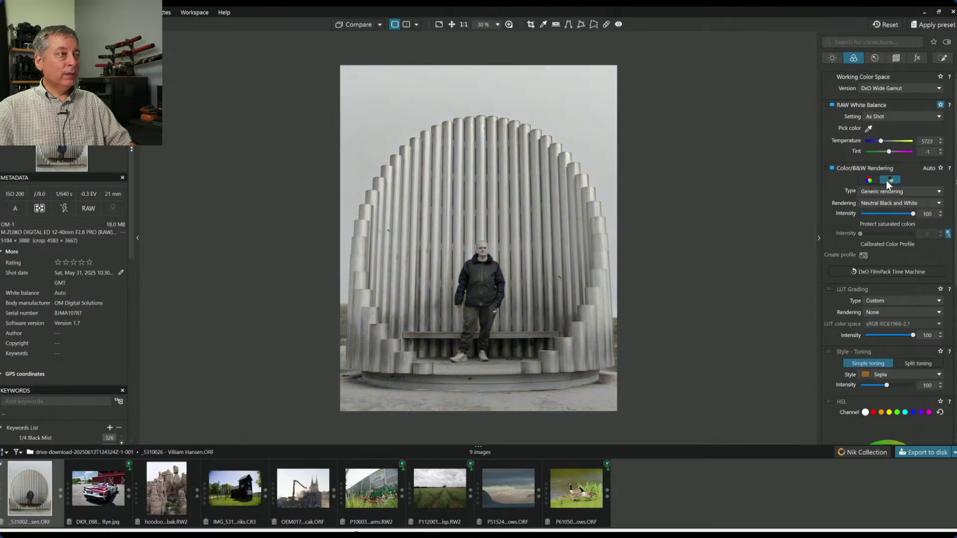
pyautogui.click(874, 180)
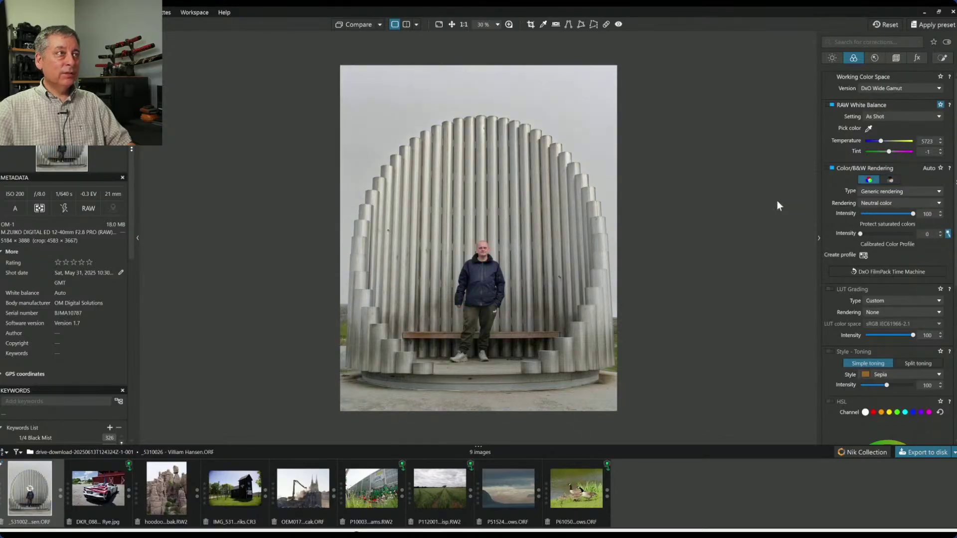
# Create a new control point mask on the sculpture with points on its upper left, center and right columns
pyautogui.click(939, 61)
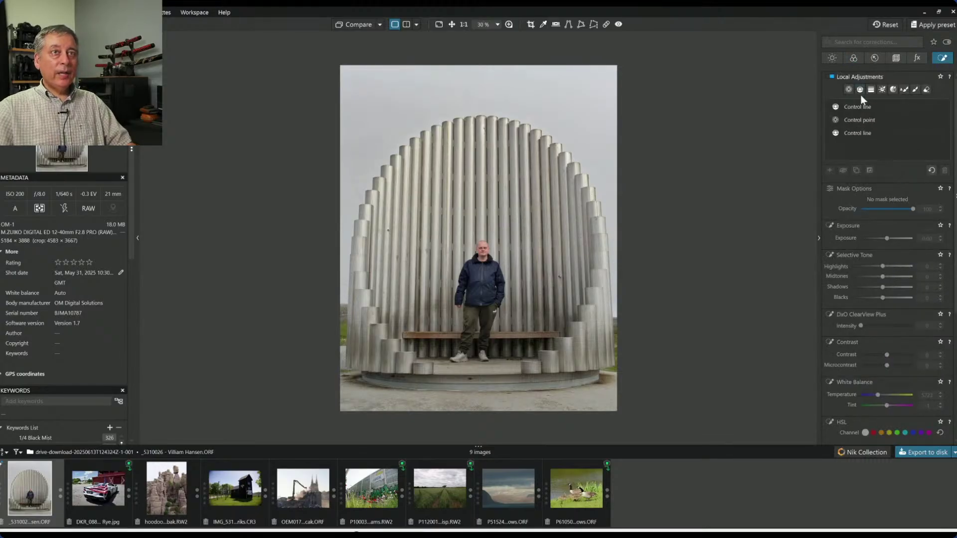
pyautogui.click(848, 90)
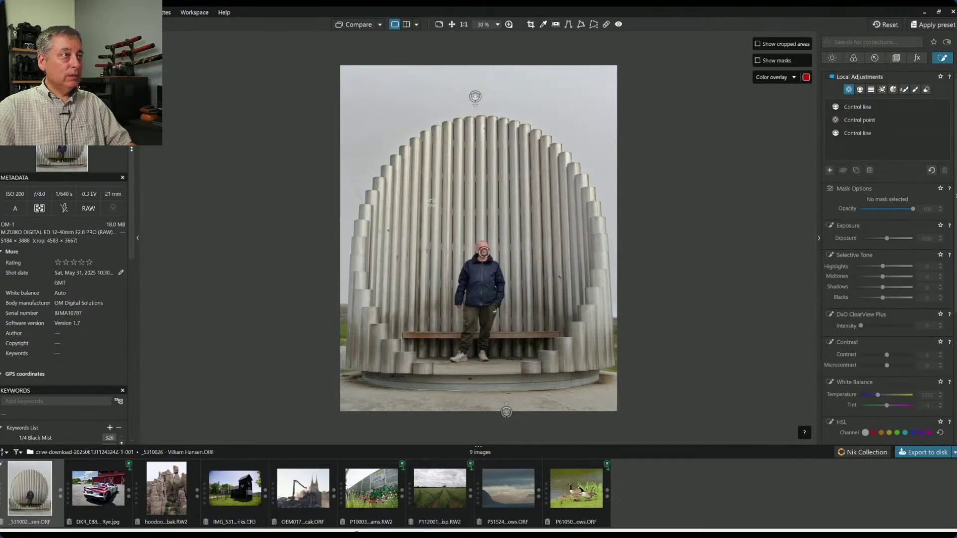
pyautogui.click(403, 218)
pyautogui.moveTo(422, 207); pyautogui.dragTo(443, 193)
pyautogui.click(467, 178)
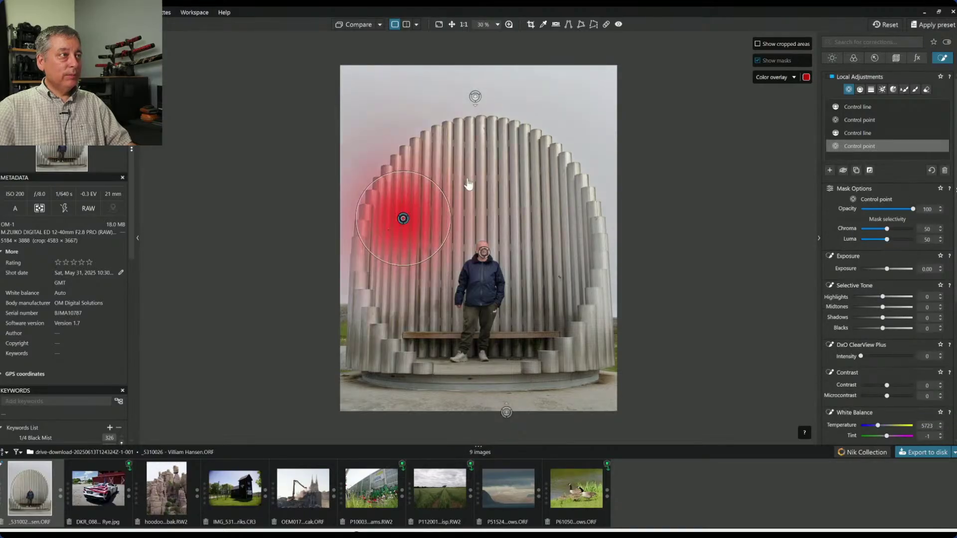
pyautogui.click(530, 195)
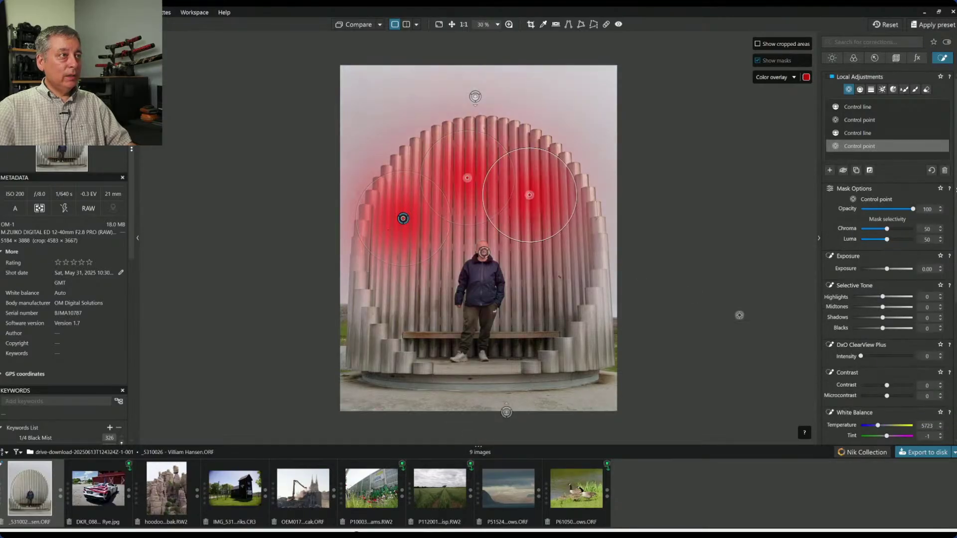
# Set the column mask's ClearView Plus intensity to 87, microcontrast to 41 and highlights to 19
pyautogui.click(895, 356)
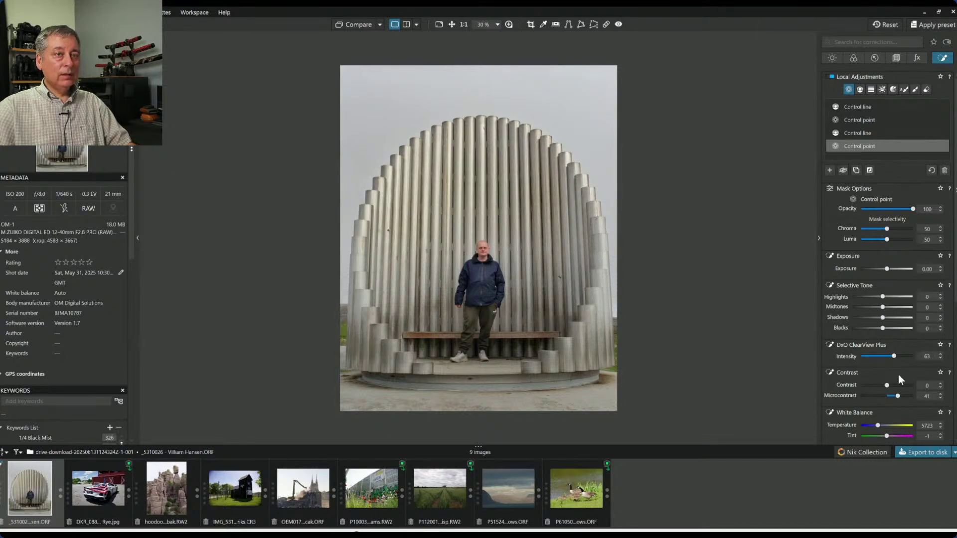
pyautogui.click(907, 356)
pyautogui.click(909, 297)
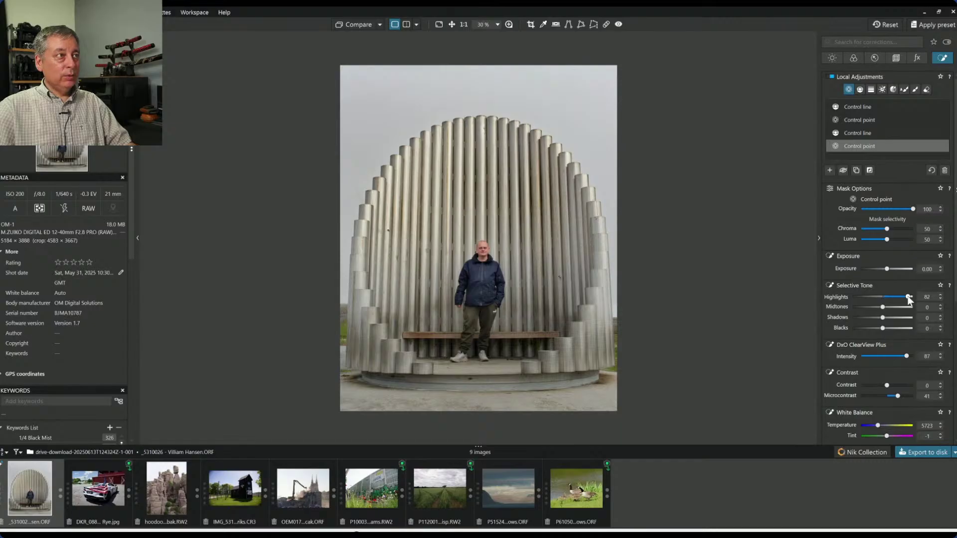
pyautogui.moveTo(909, 297); pyautogui.dragTo(891, 297)
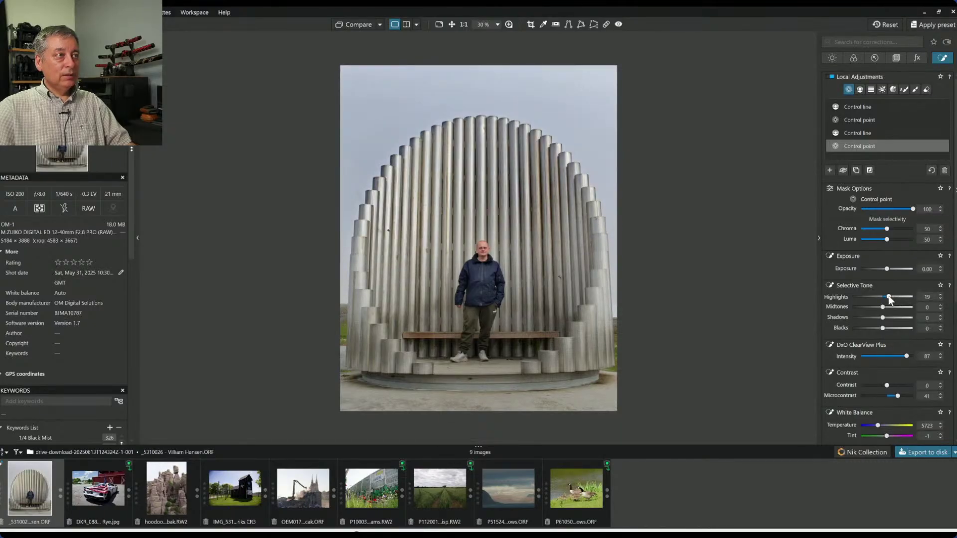
# Extend the column mask with points on the lower left and right columns, and enlarge the upper points' circles
pyautogui.moveTo(522, 252)
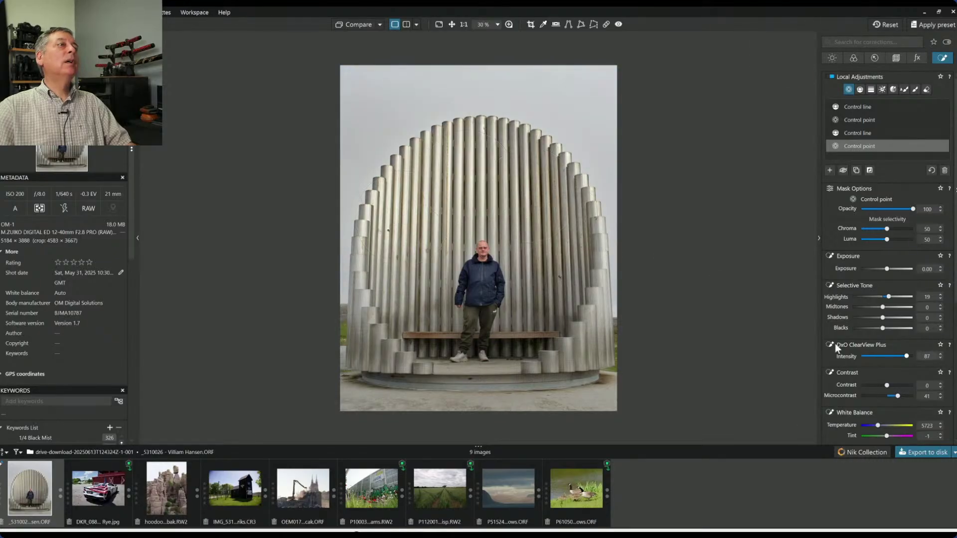
pyautogui.moveTo(380, 301)
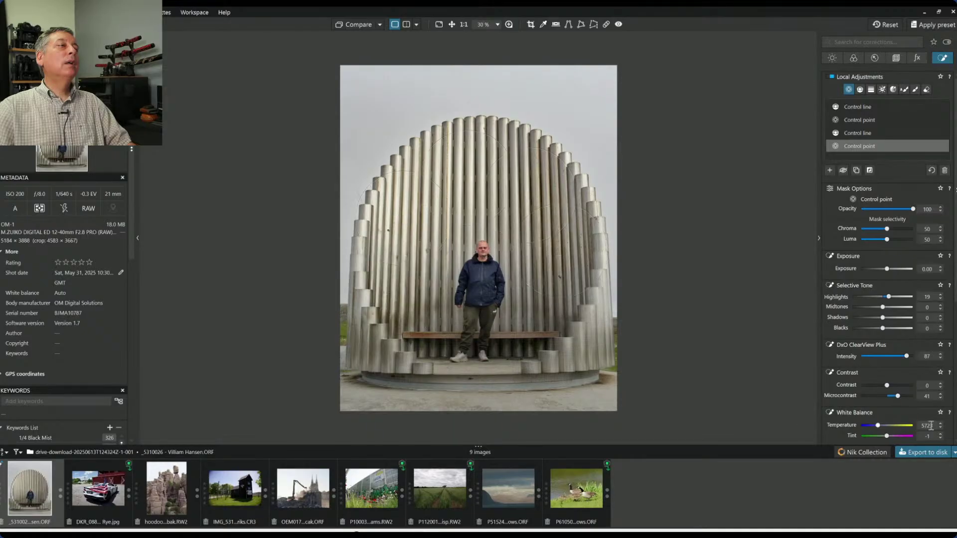
pyautogui.moveTo(590, 319)
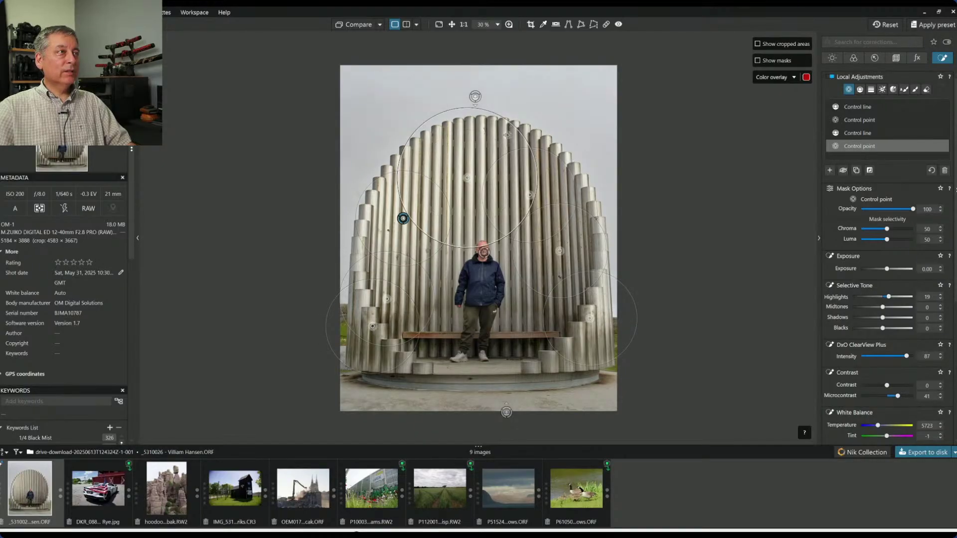
pyautogui.moveTo(519, 152); pyautogui.dragTo(513, 128)
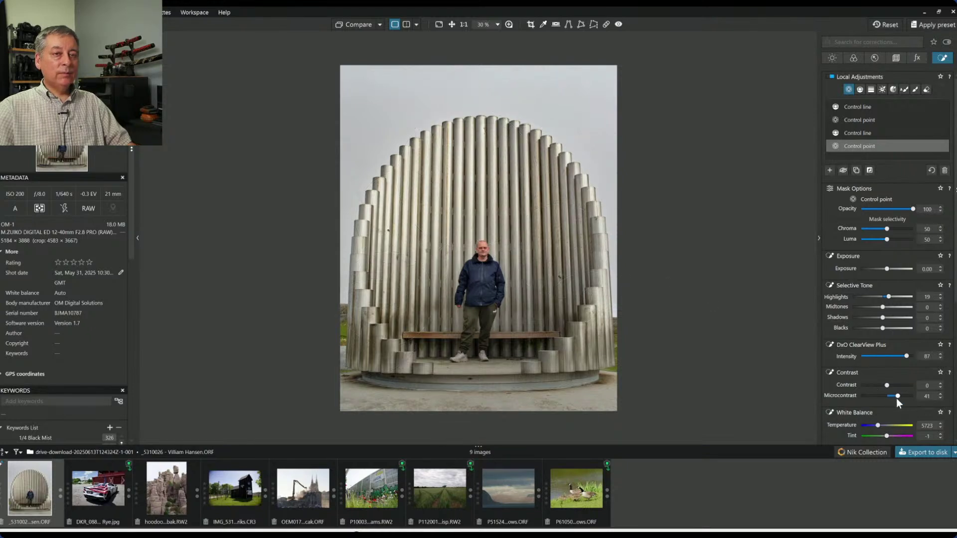
# Raise the column mask's microcontrast to 71 and inspect the columns around the man up close
pyautogui.moveTo(898, 396); pyautogui.dragTo(902, 397)
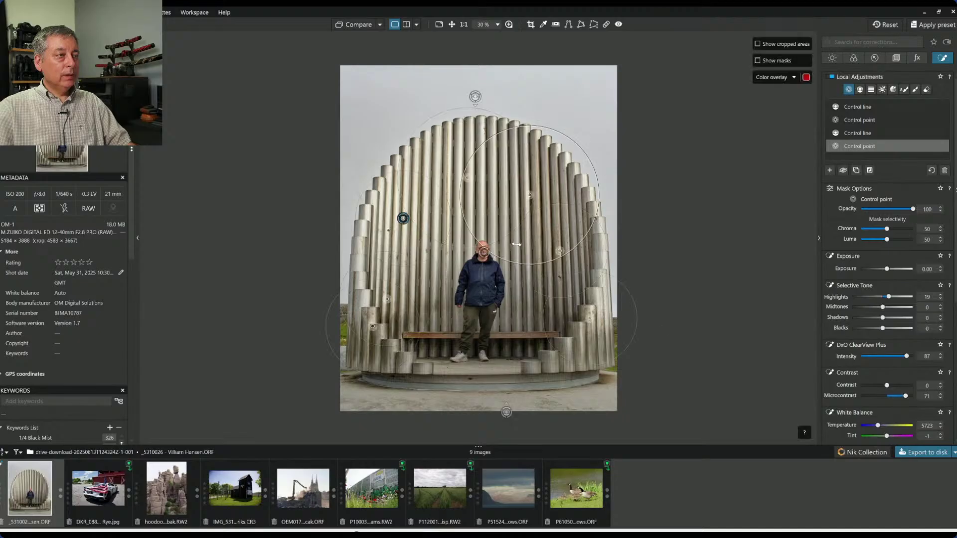
pyautogui.scroll(5, 478, 239)
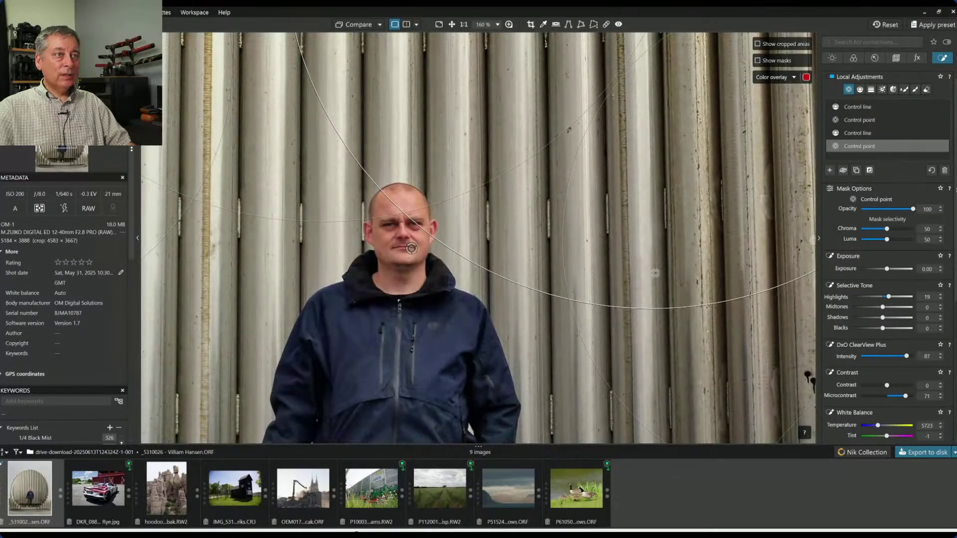
pyautogui.scroll(-3, 655, 272)
pyautogui.scroll(-3, 655, 272)
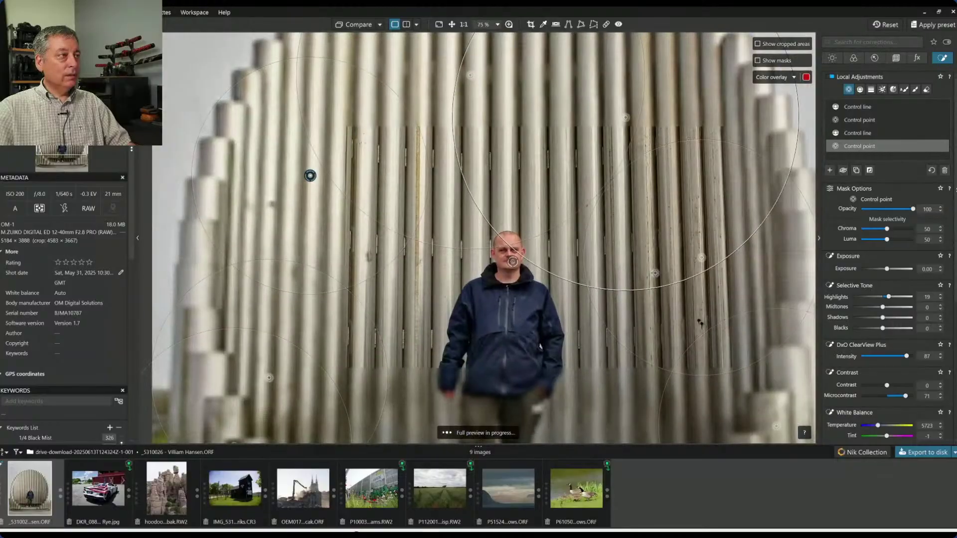
pyautogui.scroll(-1, 654, 273)
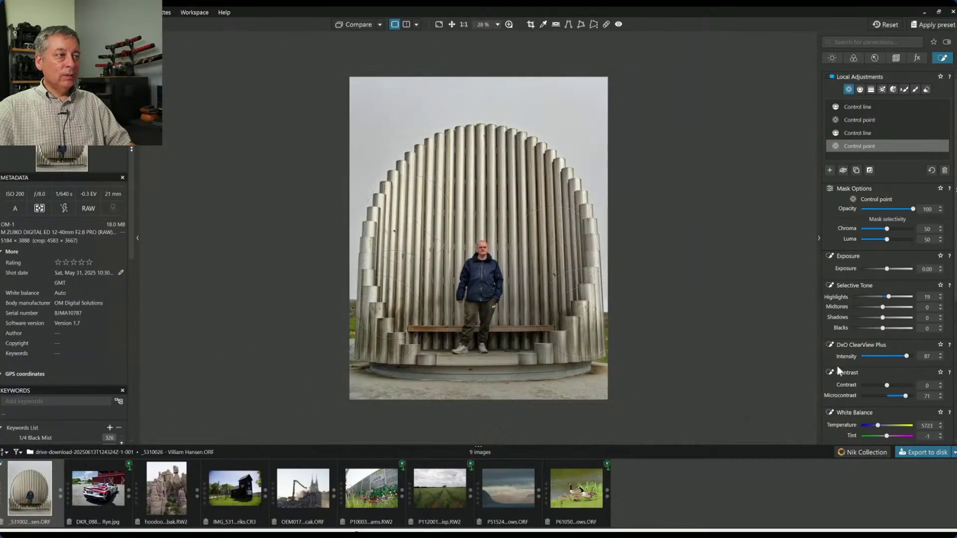
# Set the column mask's saturation to -55 and contrast to 55, and deselect the mask
pyautogui.scroll(-5, 853, 396)
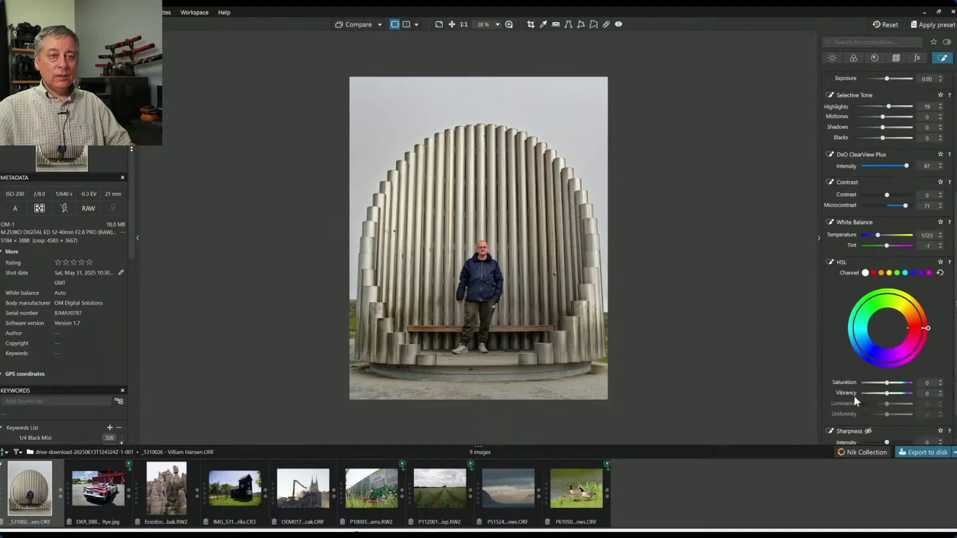
pyautogui.moveTo(887, 382); pyautogui.dragTo(879, 383)
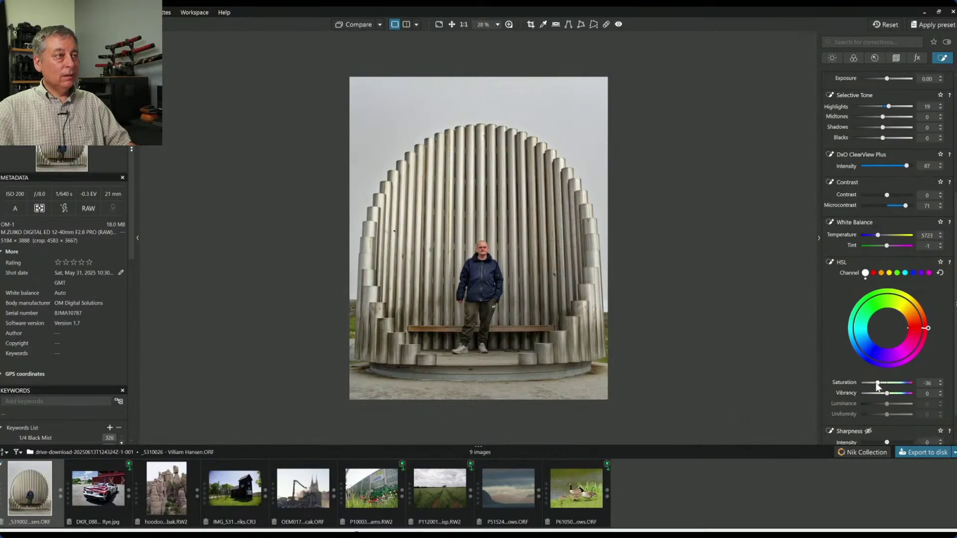
pyautogui.moveTo(866, 386); pyautogui.dragTo(874, 387)
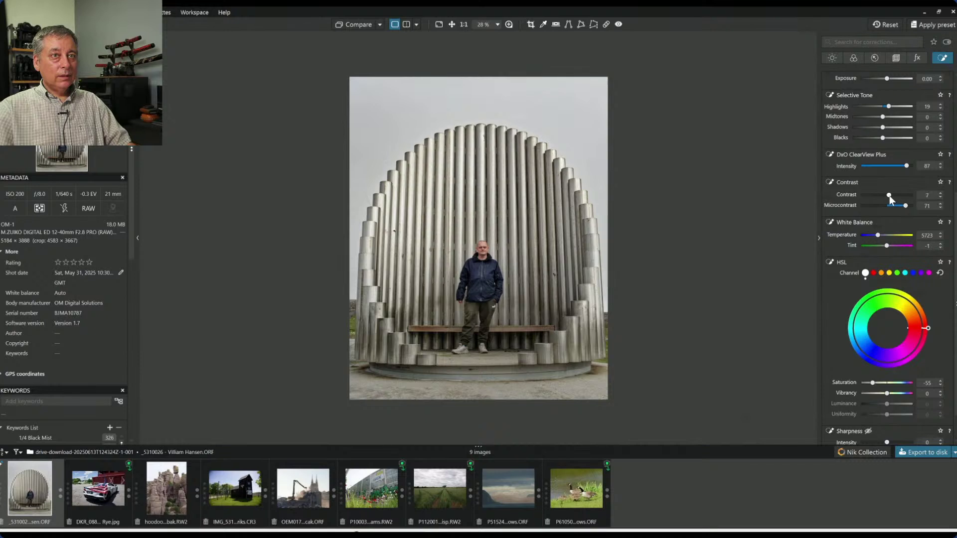
pyautogui.moveTo(895, 196); pyautogui.dragTo(901, 196)
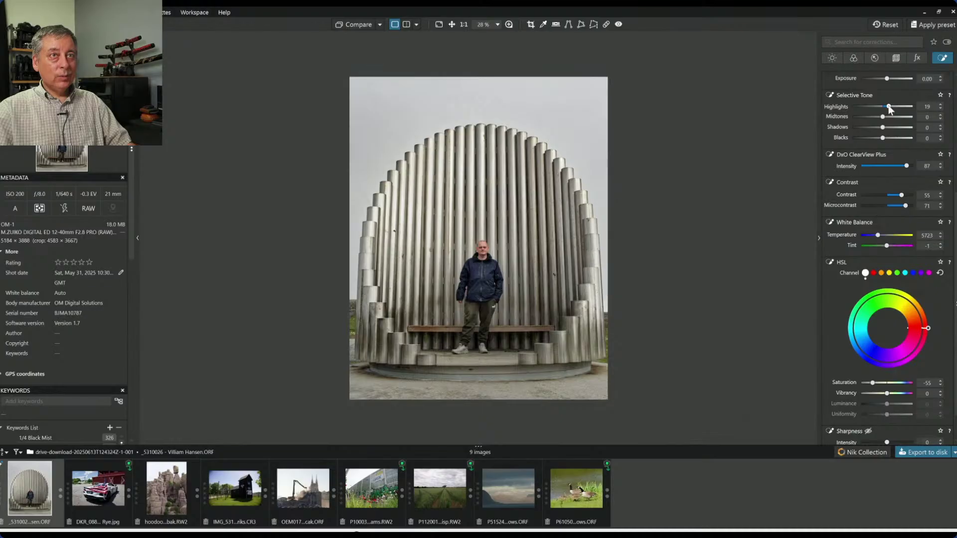
pyautogui.click(773, 319)
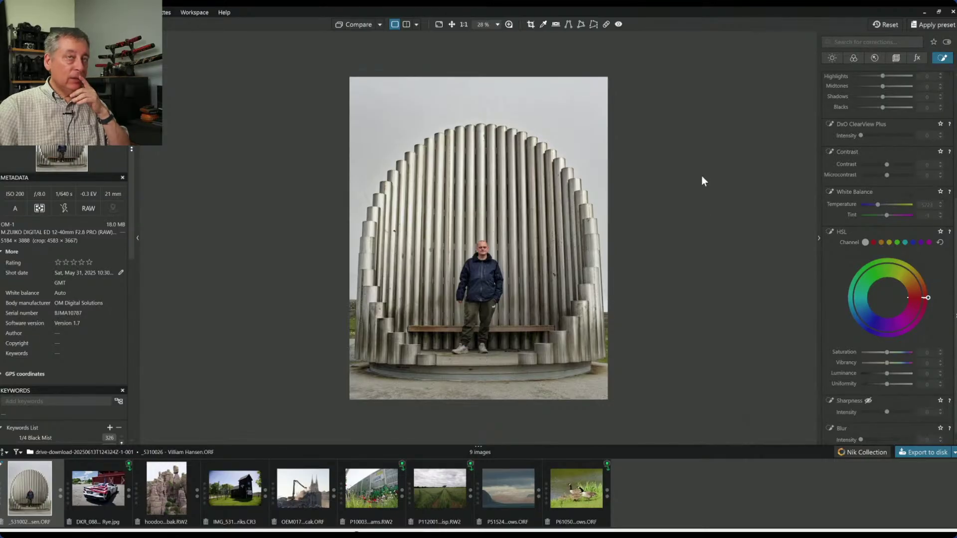
# Create a control point mask on the lower-left ground and the photo's left edge, with exposure at -1.09
pyautogui.scroll(4, 877, 207)
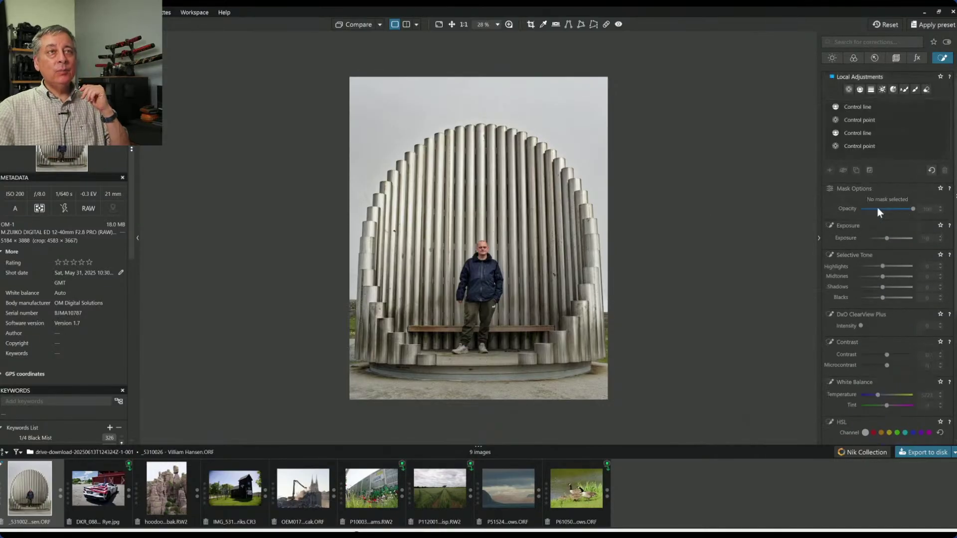
pyautogui.click(849, 91)
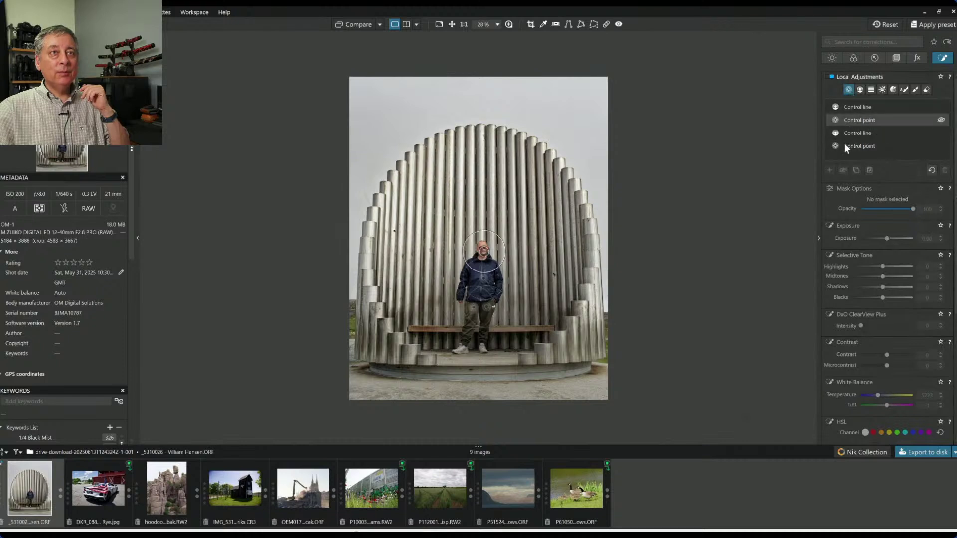
pyautogui.click(380, 380)
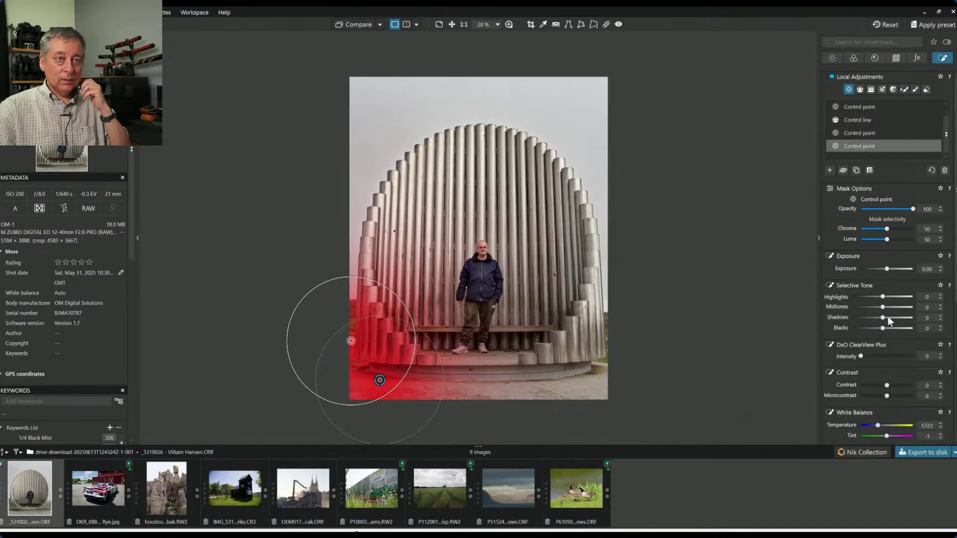
pyautogui.moveTo(884, 268); pyautogui.dragTo(880, 271)
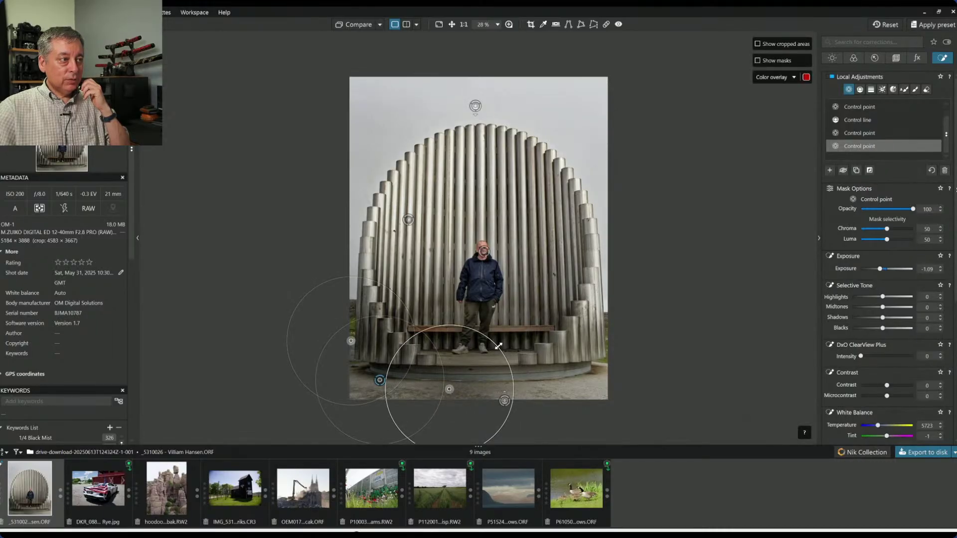
# Refine the lower-left mask with smaller points on the ground and left edge, tighter circles, and blacks at -16
pyautogui.moveTo(498, 346); pyautogui.dragTo(360, 390)
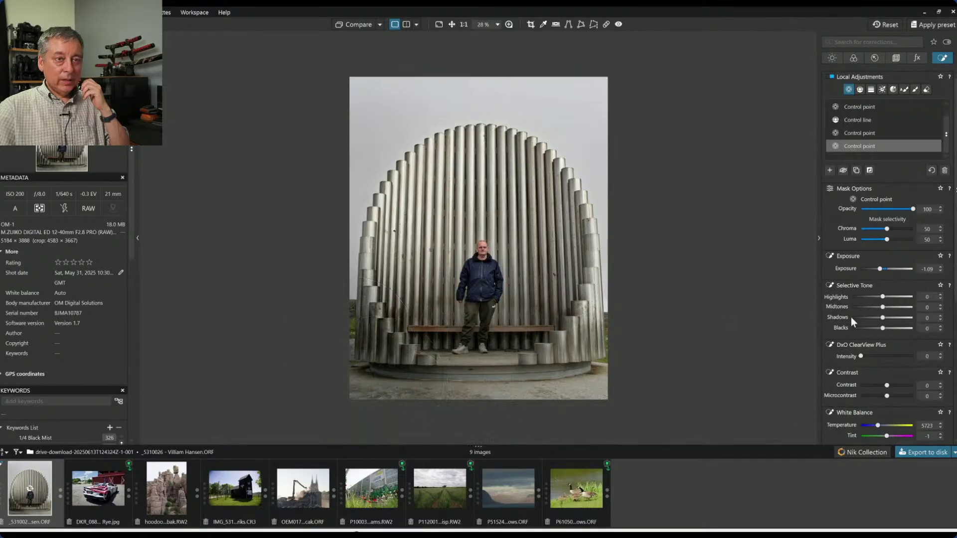
pyautogui.moveTo(883, 329); pyautogui.dragTo(873, 329)
pyautogui.moveTo(876, 330); pyautogui.dragTo(878, 330)
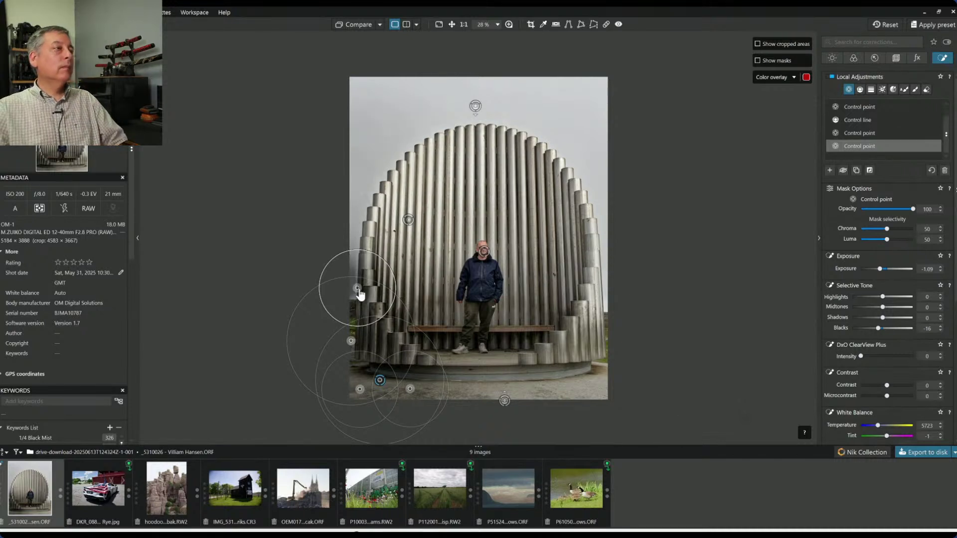
pyautogui.moveTo(359, 290); pyautogui.dragTo(356, 290)
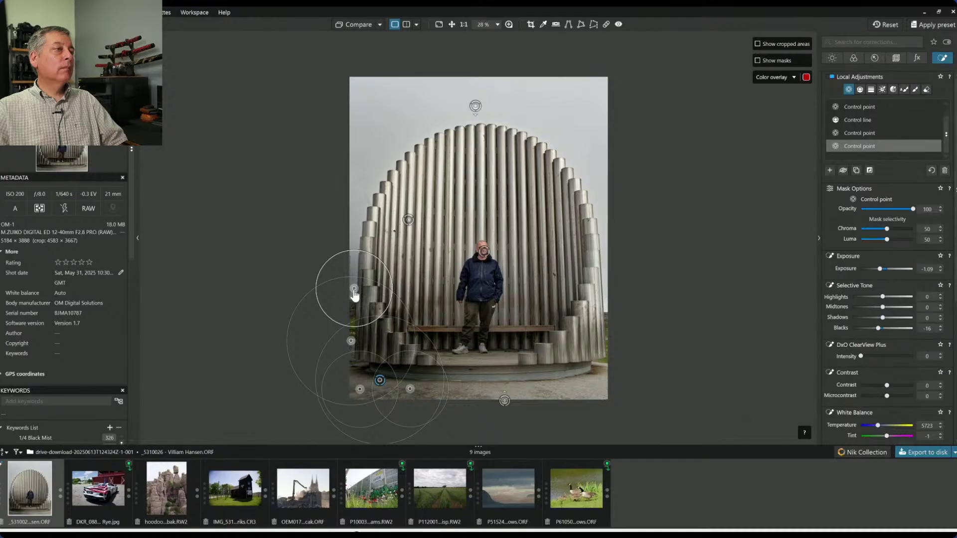
pyautogui.moveTo(383, 265); pyautogui.dragTo(391, 332)
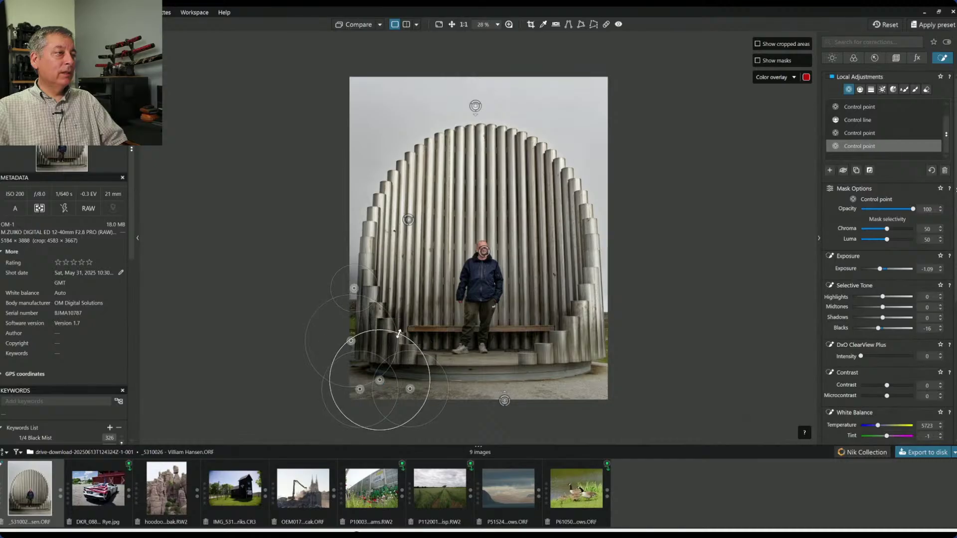
# Select the column mask and move its lower-left control point inward, onto the columns above the left end of the bench
pyautogui.click(380, 380)
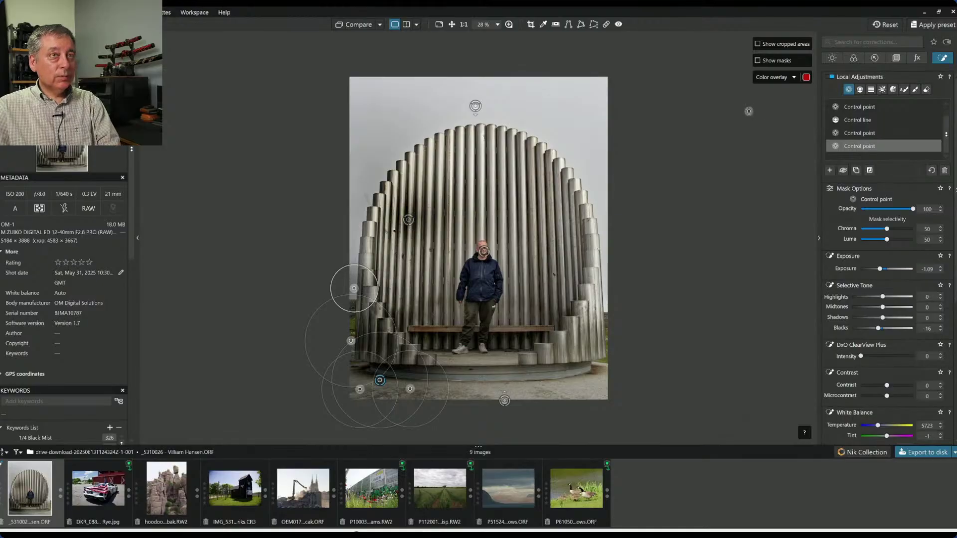
pyautogui.click(844, 133)
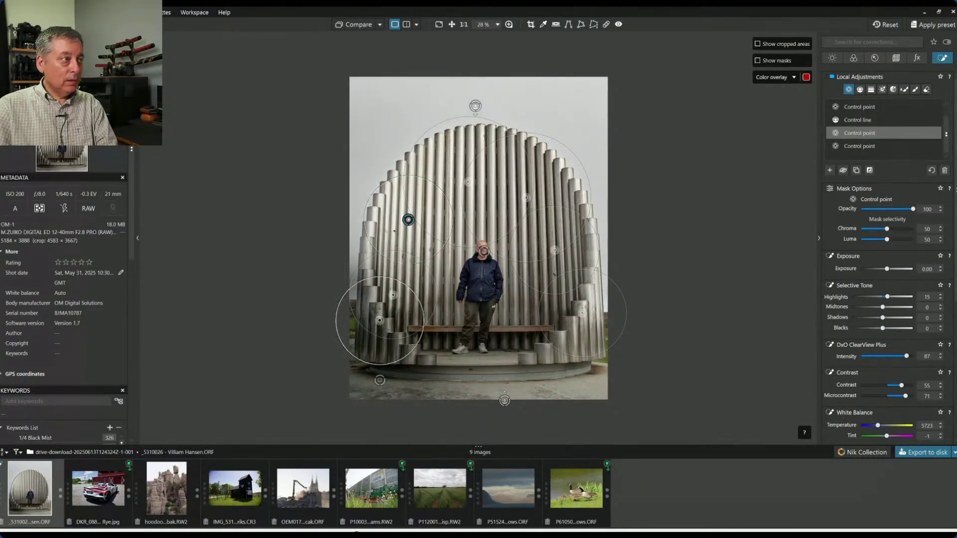
pyautogui.moveTo(380, 320)
pyautogui.mouseDown()
pyautogui.moveTo(404, 315)
pyautogui.moveTo(394, 297)
pyautogui.moveTo(418, 295)
pyautogui.mouseUp()
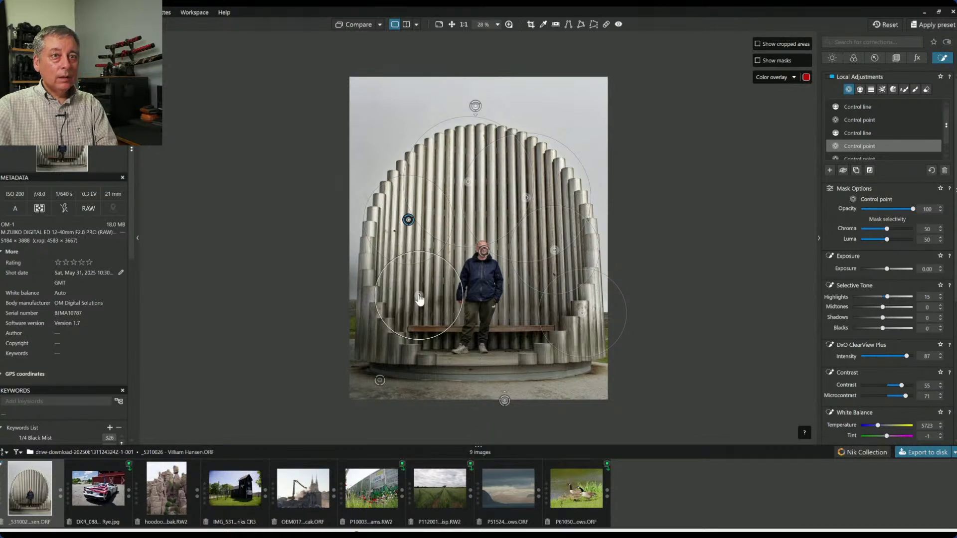
pyautogui.moveTo(420, 299); pyautogui.dragTo(414, 307)
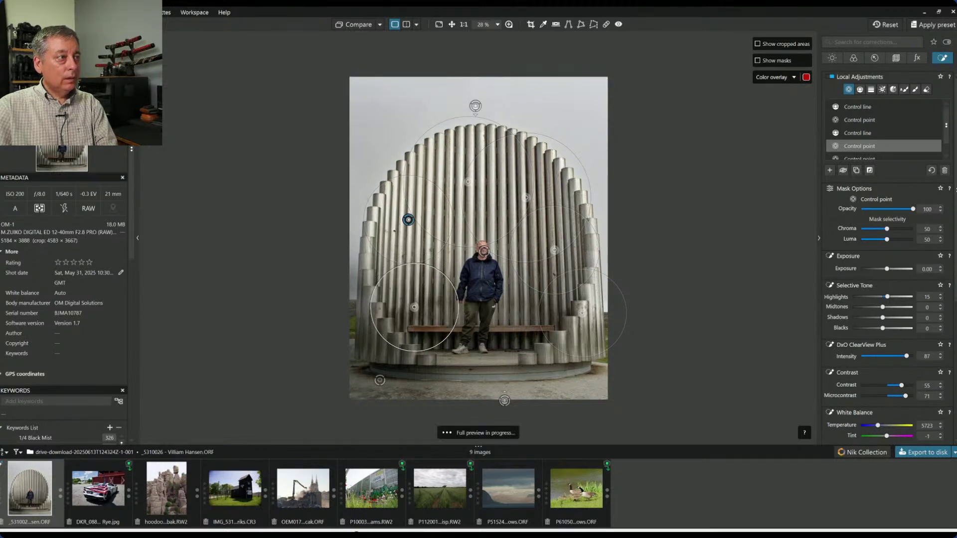
# Set the column mask's shadows to 29 and add a control point on the base left of the man's feet
pyautogui.click(380, 381)
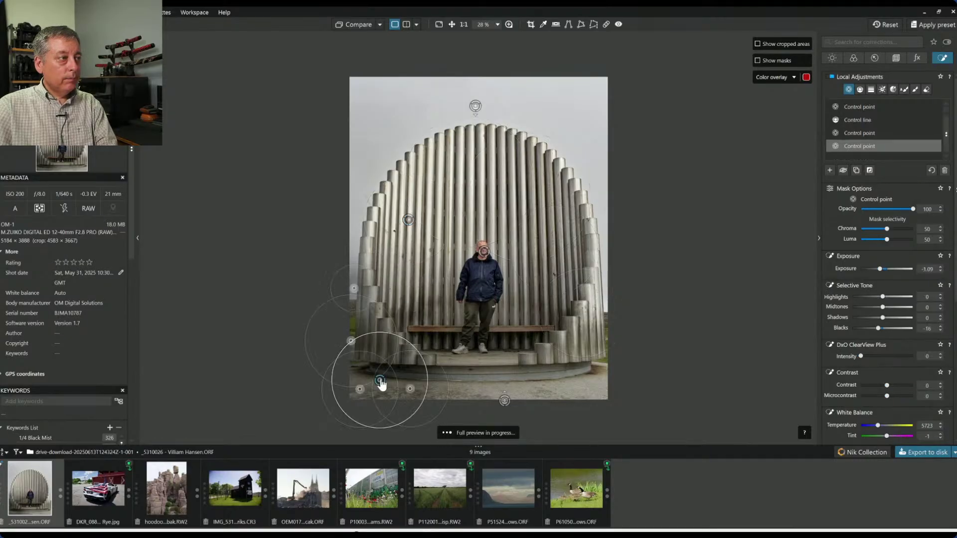
pyautogui.click(408, 223)
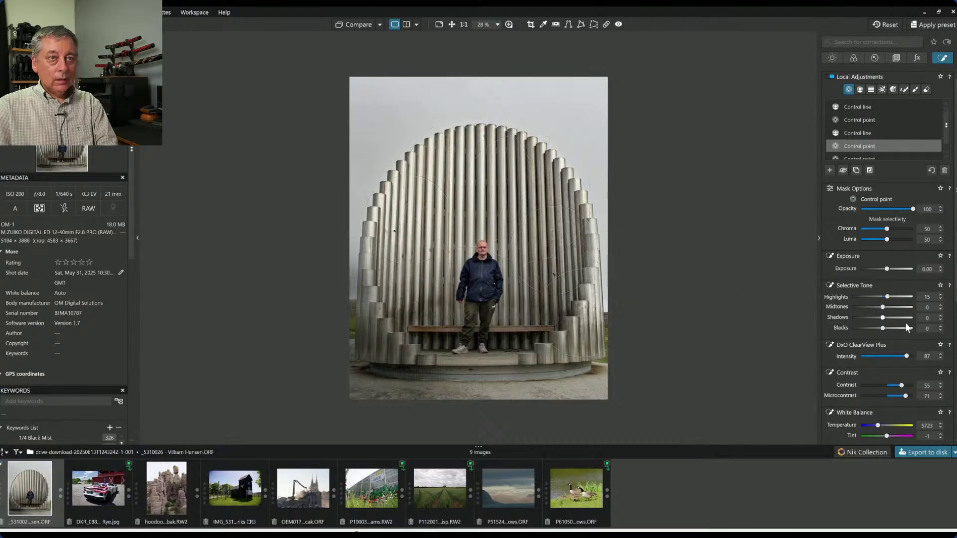
pyautogui.moveTo(883, 317); pyautogui.dragTo(892, 319)
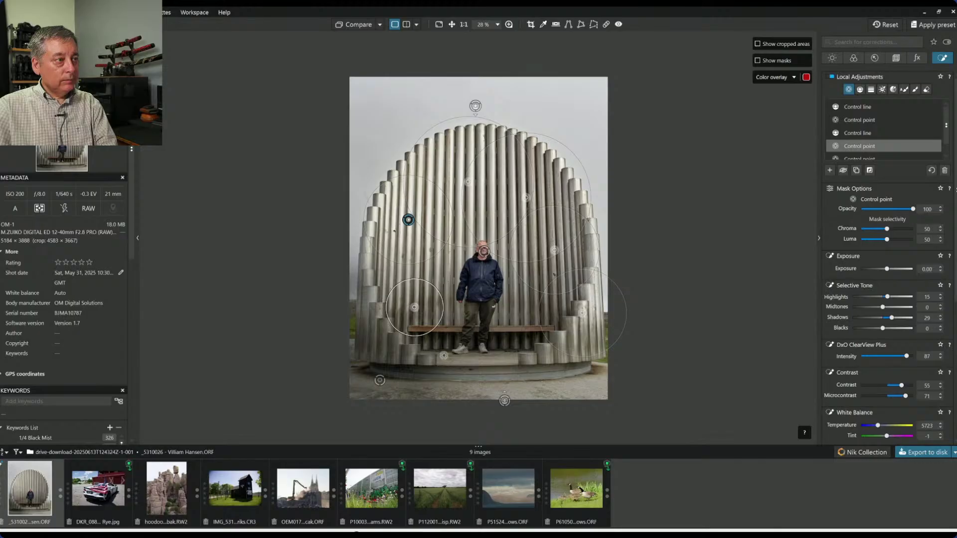
pyautogui.click(444, 356)
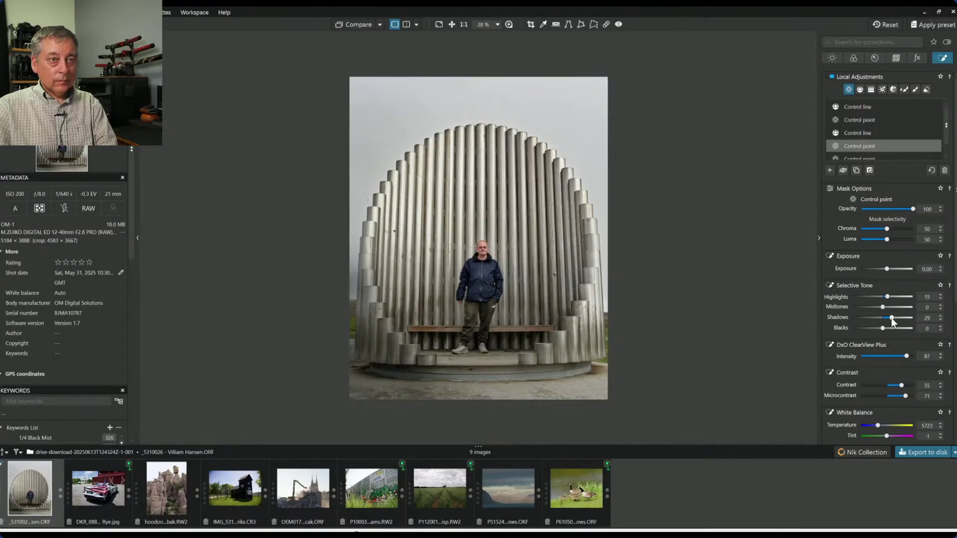
# Set the column mask's midtones to 36, blacks to 8 and exposure to 0.37, and deselect the mask
pyautogui.moveTo(895, 307); pyautogui.dragTo(900, 307)
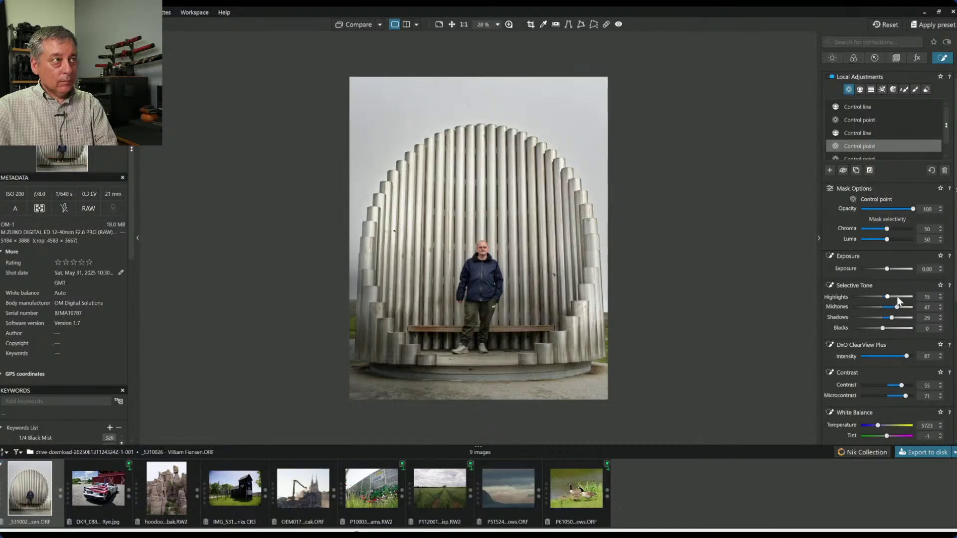
pyautogui.moveTo(897, 307); pyautogui.dragTo(893, 307)
pyautogui.click(882, 329)
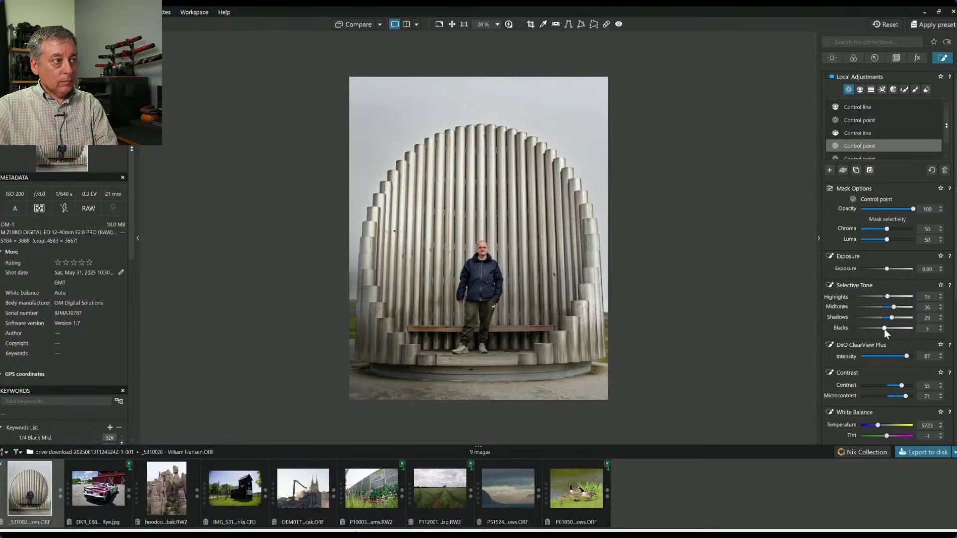
pyautogui.click(887, 270)
pyautogui.moveTo(887, 270); pyautogui.dragTo(889, 270)
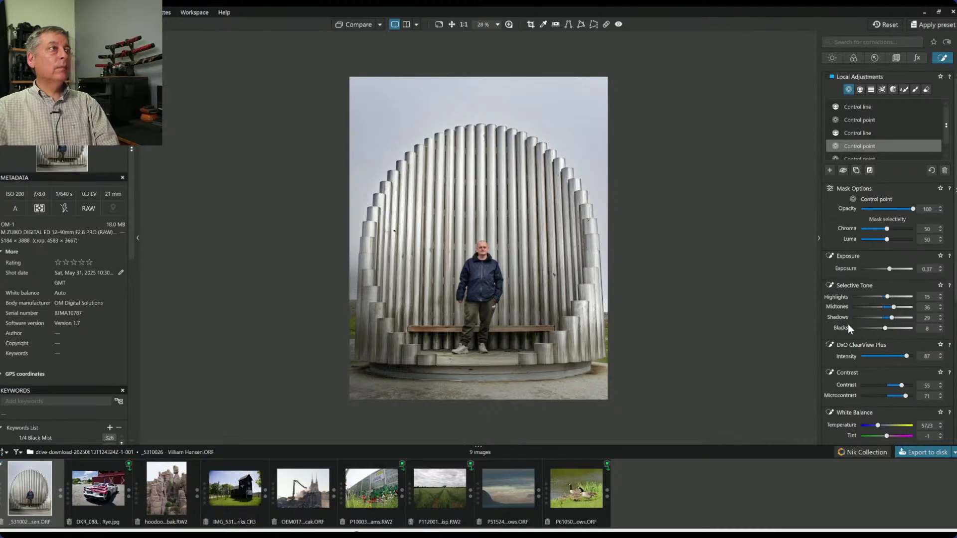
pyautogui.press('Escape')
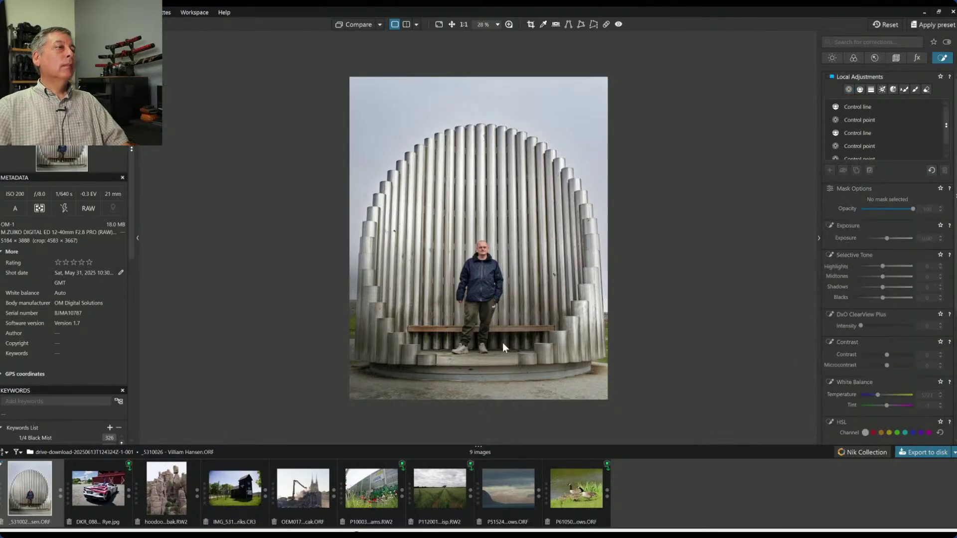
# Set the lower-left ground mask's exposure to -0.75, ClearView Plus intensity to 49 and blacks to -20
pyautogui.scroll(-1, 869, 154)
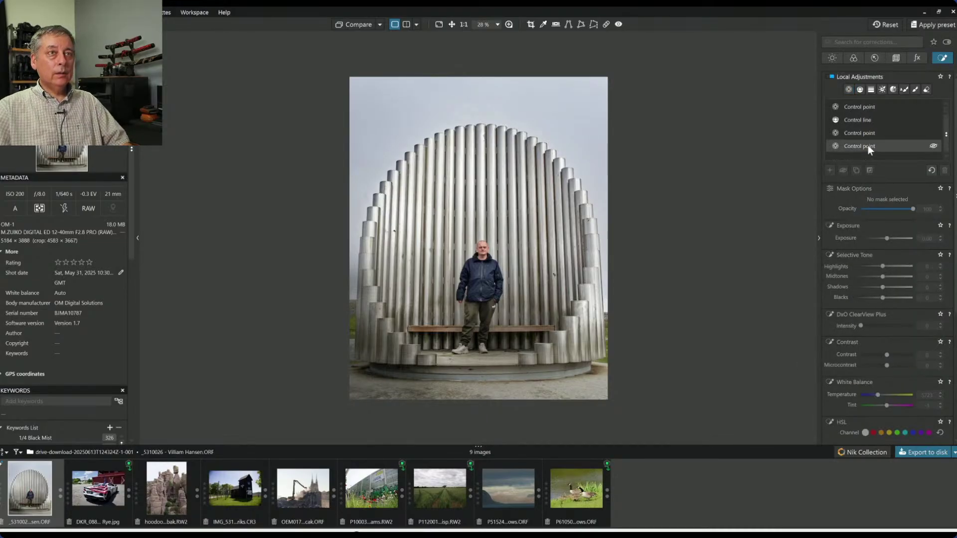
pyautogui.click(869, 146)
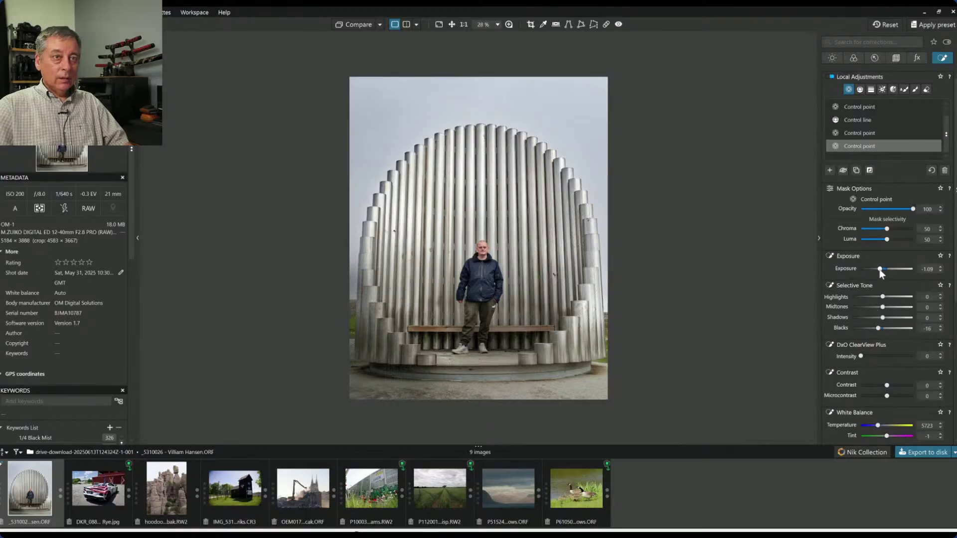
pyautogui.moveTo(880, 270); pyautogui.dragTo(883, 269)
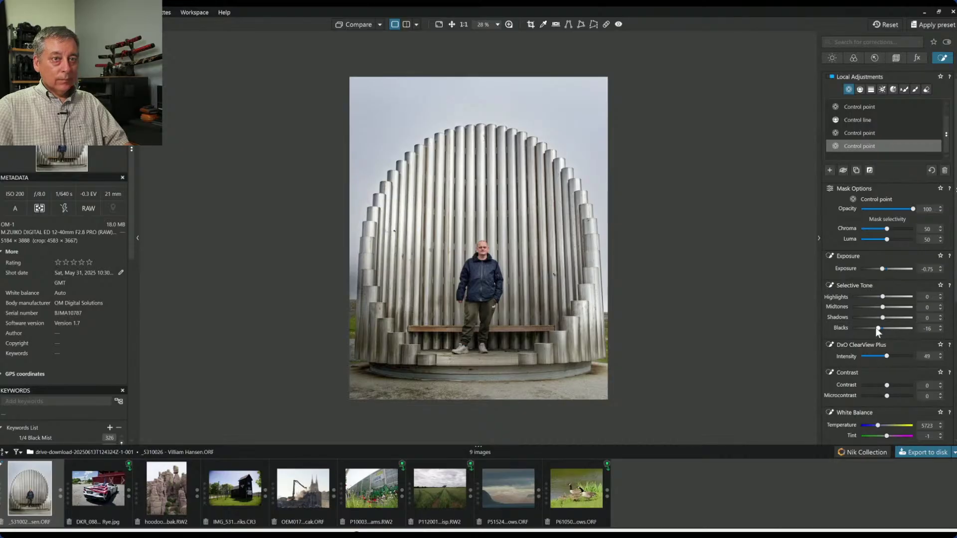
pyautogui.moveTo(875, 329); pyautogui.dragTo(877, 330)
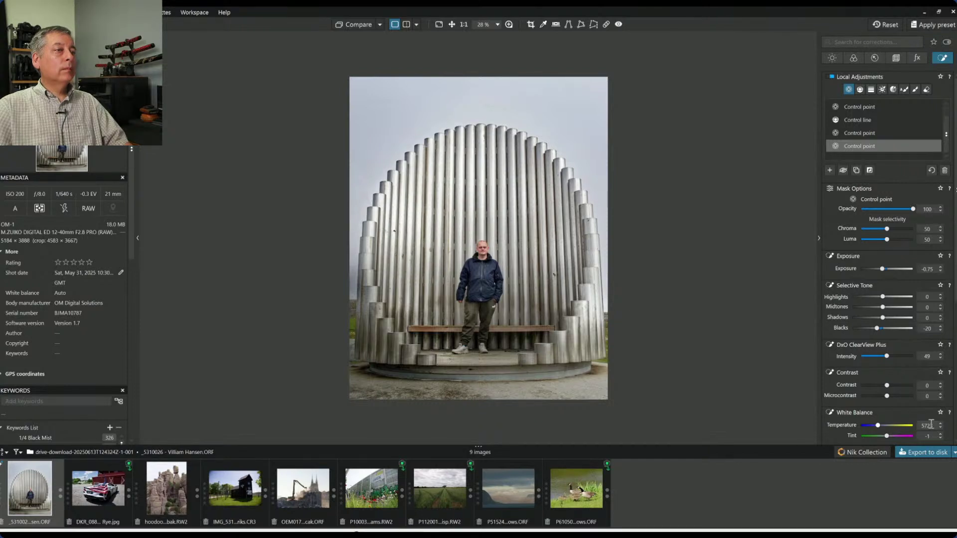
# Add column mask points at the sculpture's lower-right edge, the ground beneath it and the columns left of the man, and deselect the mask
pyautogui.click(851, 133)
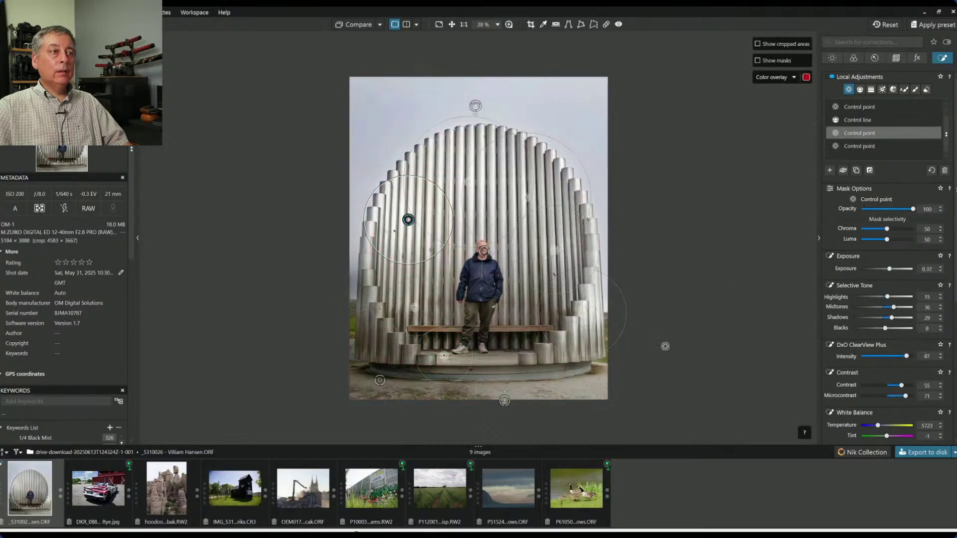
pyautogui.click(596, 345)
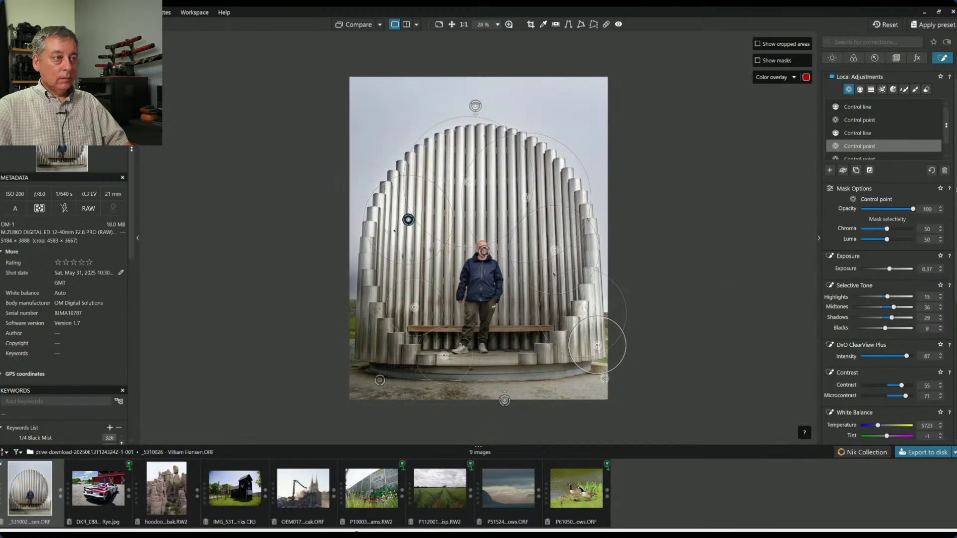
pyautogui.click(604, 380)
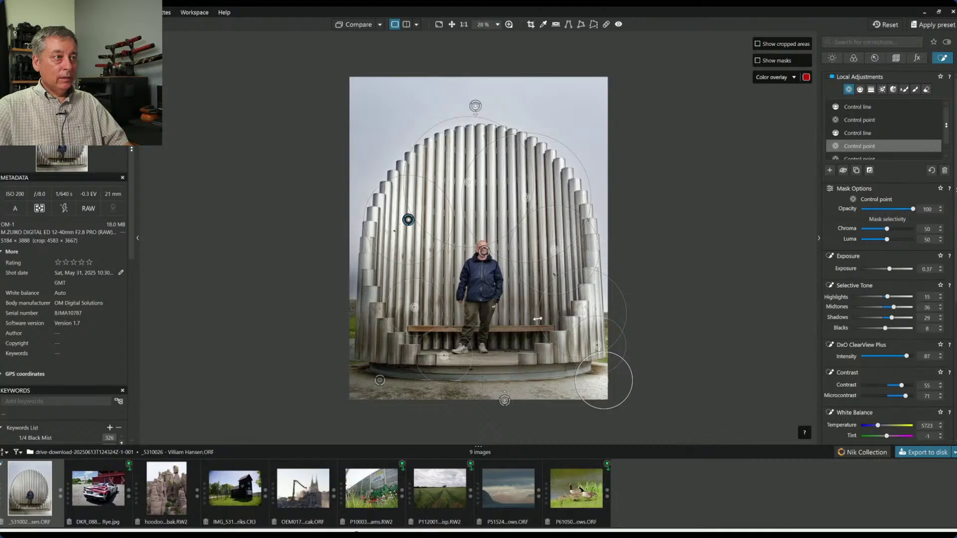
pyautogui.click(451, 318)
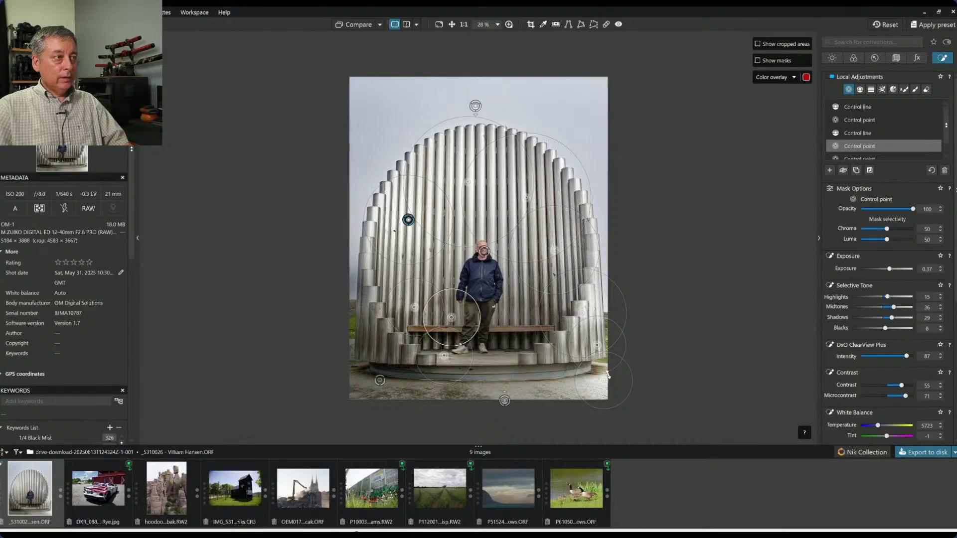
pyautogui.moveTo(452, 317); pyautogui.dragTo(451, 318)
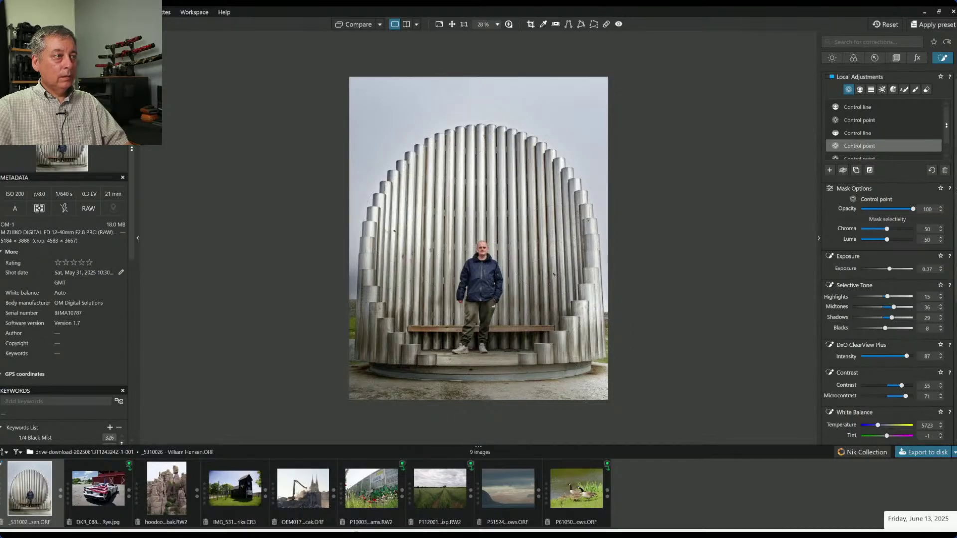
pyautogui.press('Escape')
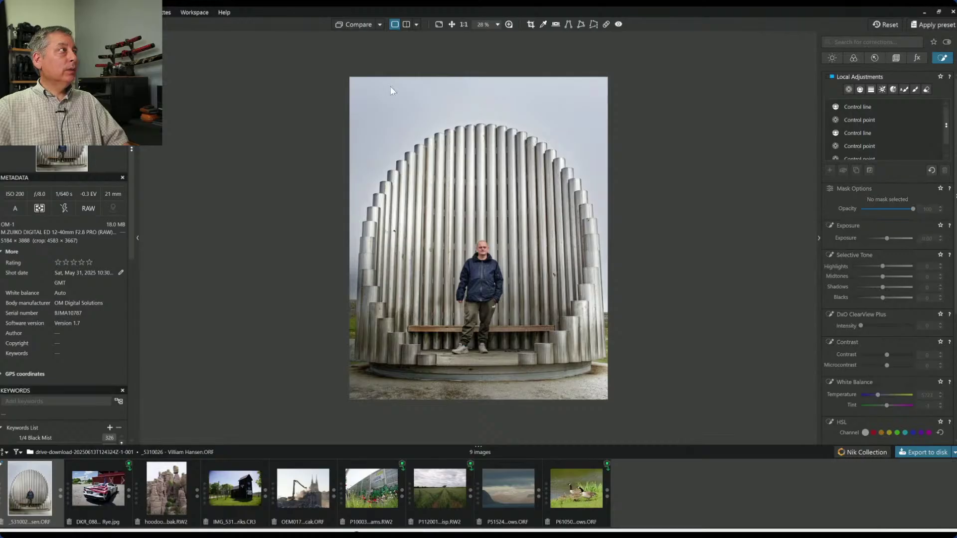
# Open the export to disk options for the photo and turn off resizing for the standard JPEG output
pyautogui.rightClick(350, 110)
pyautogui.click(373, 115)
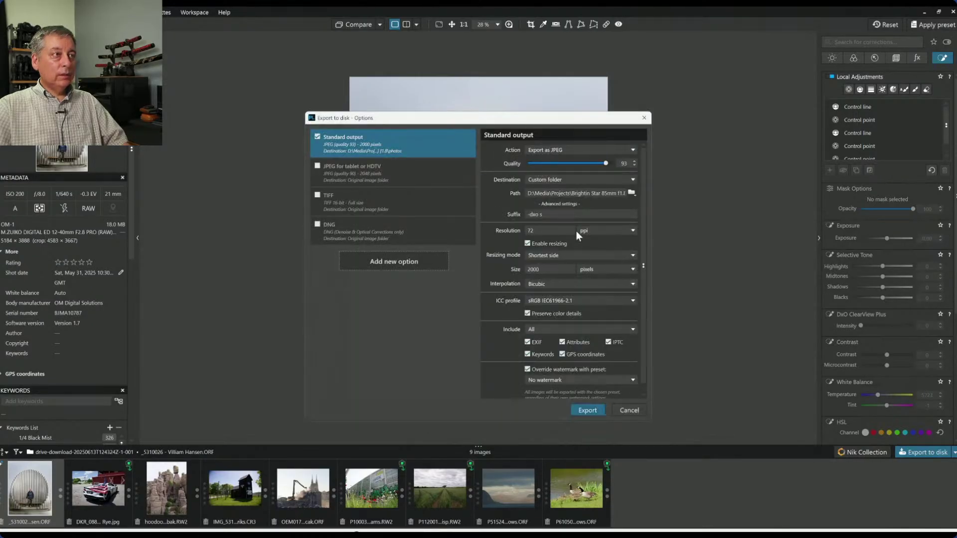
pyautogui.click(568, 255)
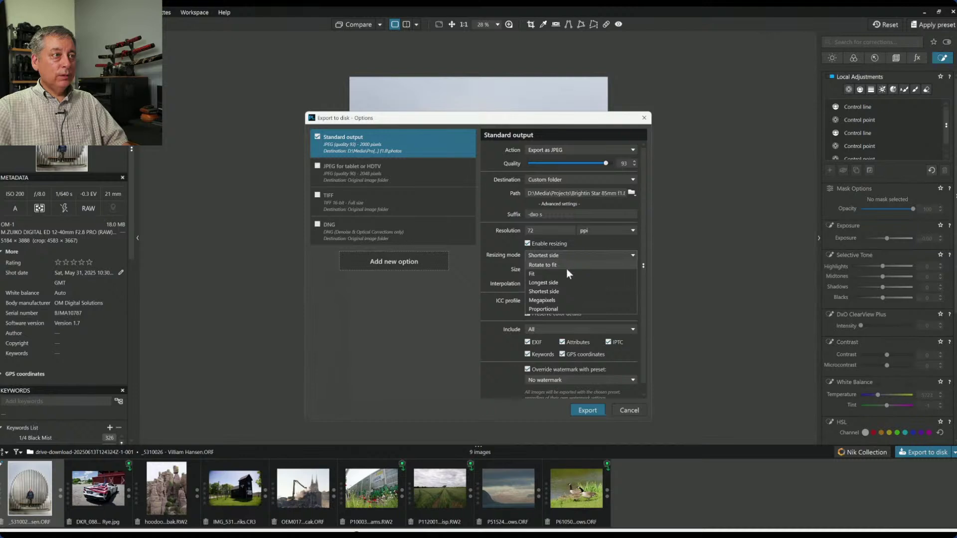
pyautogui.click(559, 244)
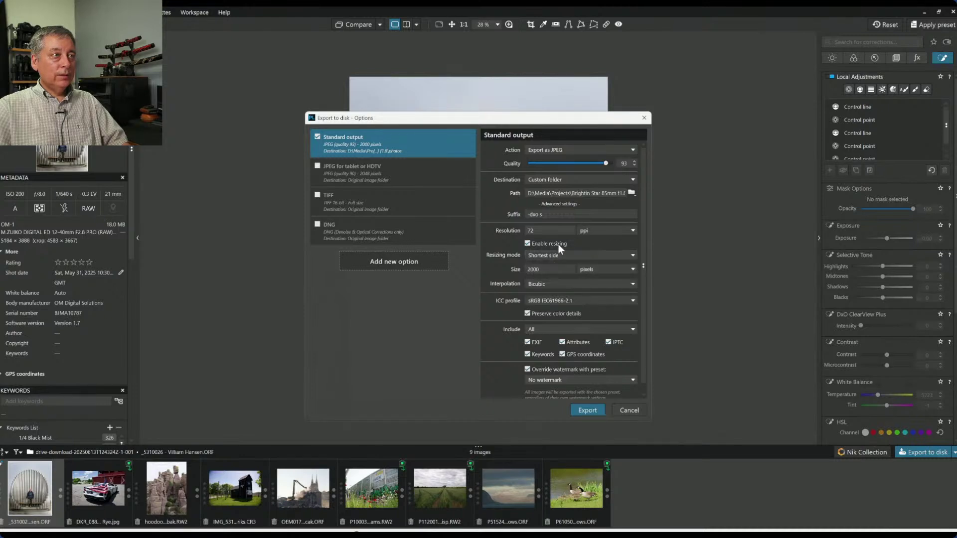
pyautogui.click(559, 244)
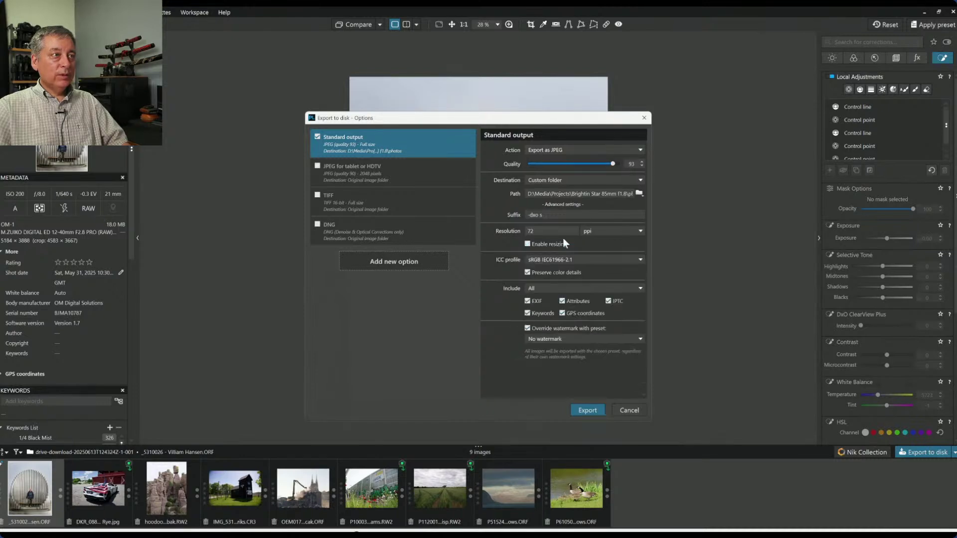
# Export the photo as a JPEG to the original image folder with the suffix -dxo
pyautogui.click(635, 180)
pyautogui.click(618, 188)
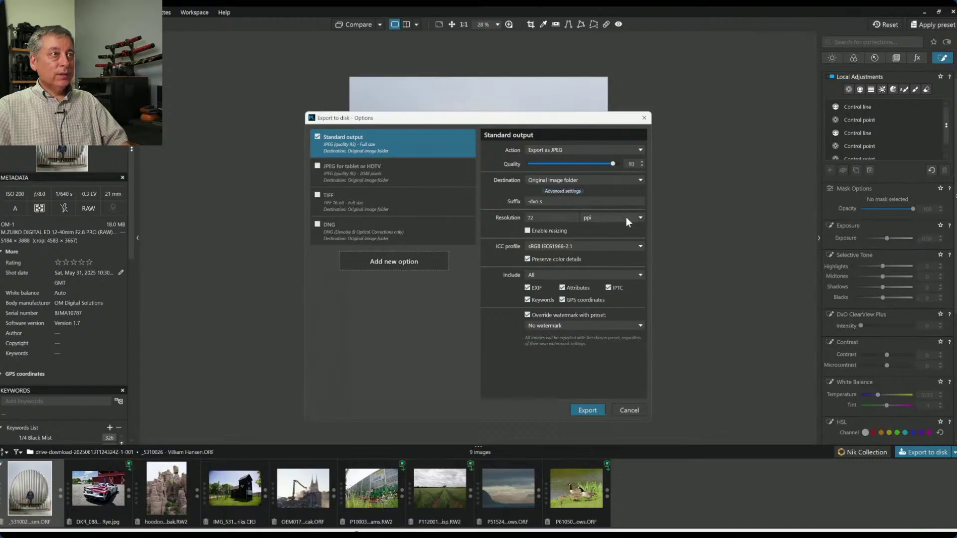
pyautogui.click(579, 201)
pyautogui.press('BackSpace')
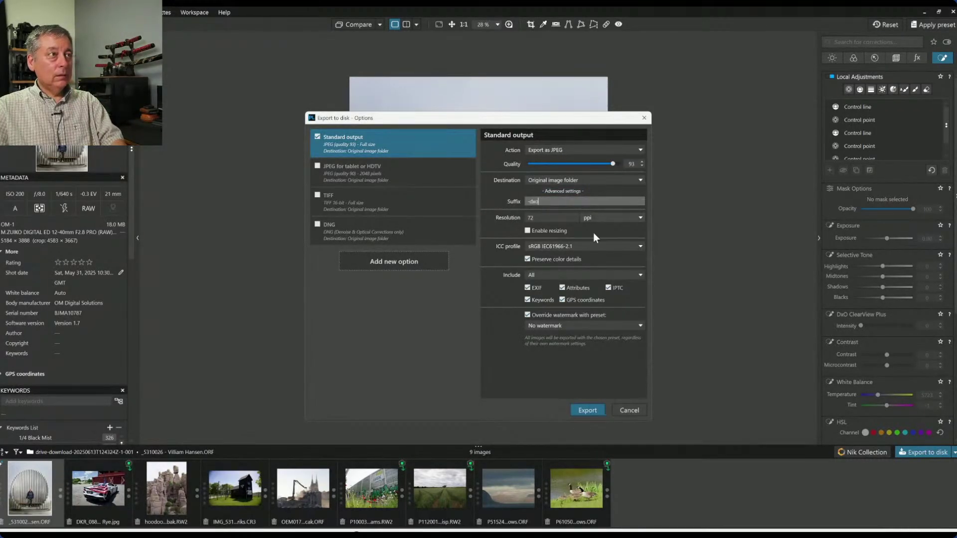
pyautogui.click(591, 416)
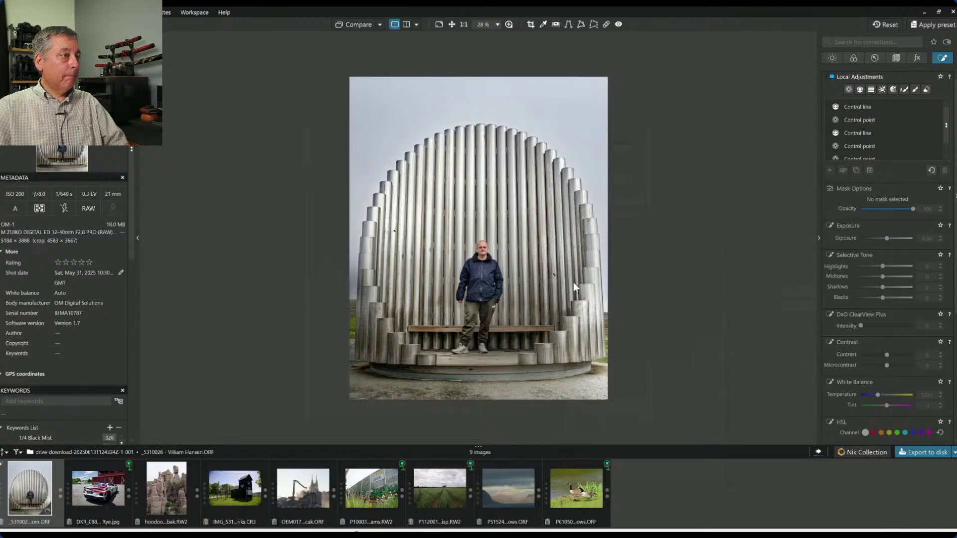
# Compare the edited photo with its uncorrected original and check the available comparison references
pyautogui.click(358, 24)
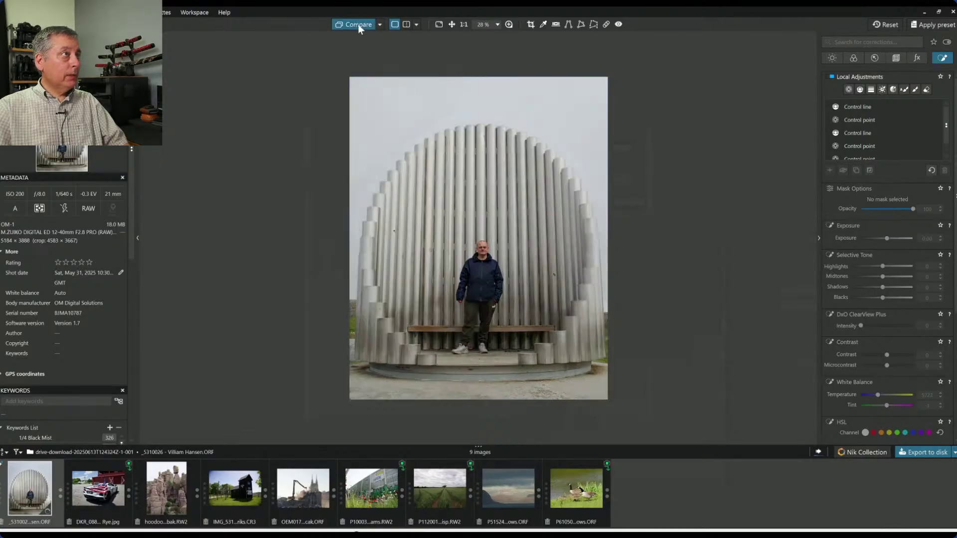
pyautogui.moveTo(358, 24); pyautogui.dragTo(360, 26)
pyautogui.click(382, 25)
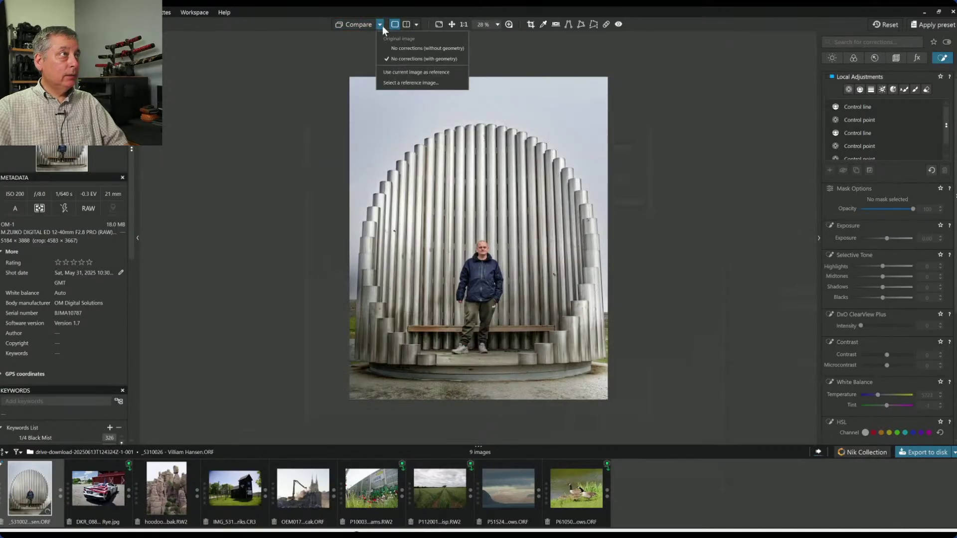
pyautogui.click(381, 23)
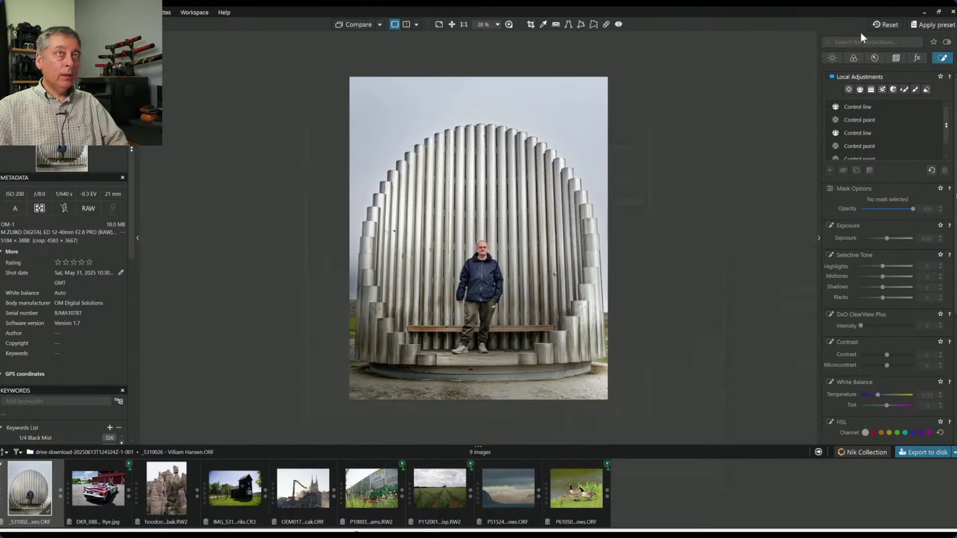
# Reset all corrections on the raw photo and switch the viewer to the side by side left / right comparison
pyautogui.click(885, 25)
pyautogui.click(380, 25)
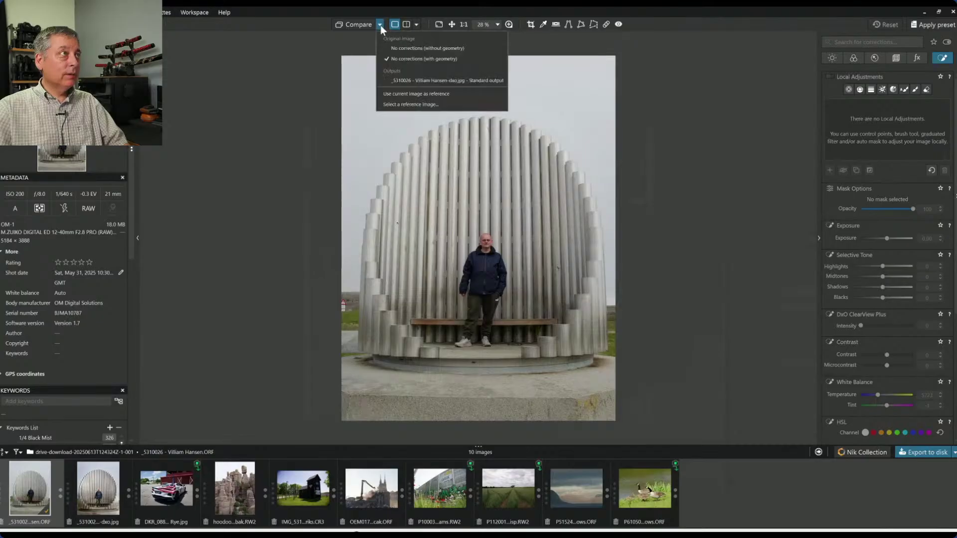
pyautogui.click(417, 25)
pyautogui.click(416, 25)
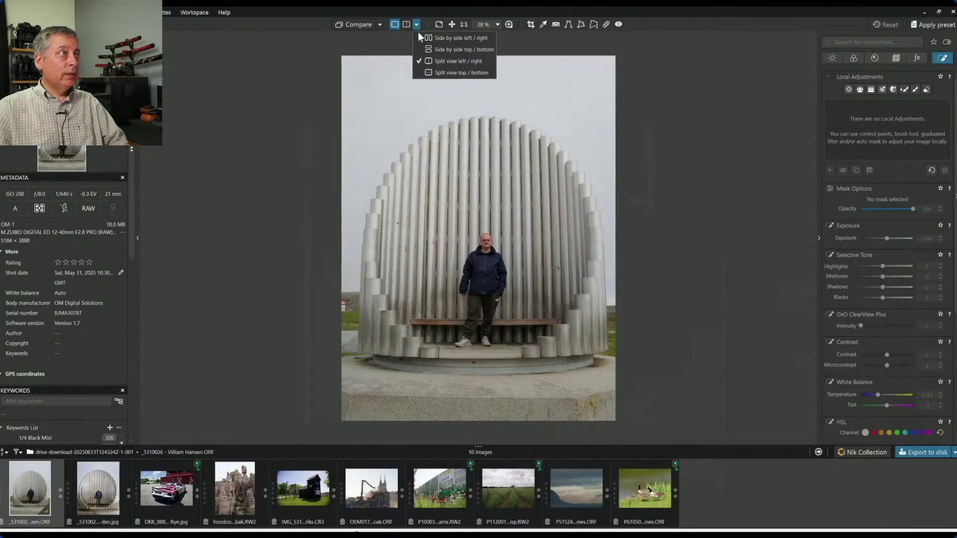
pyautogui.click(427, 40)
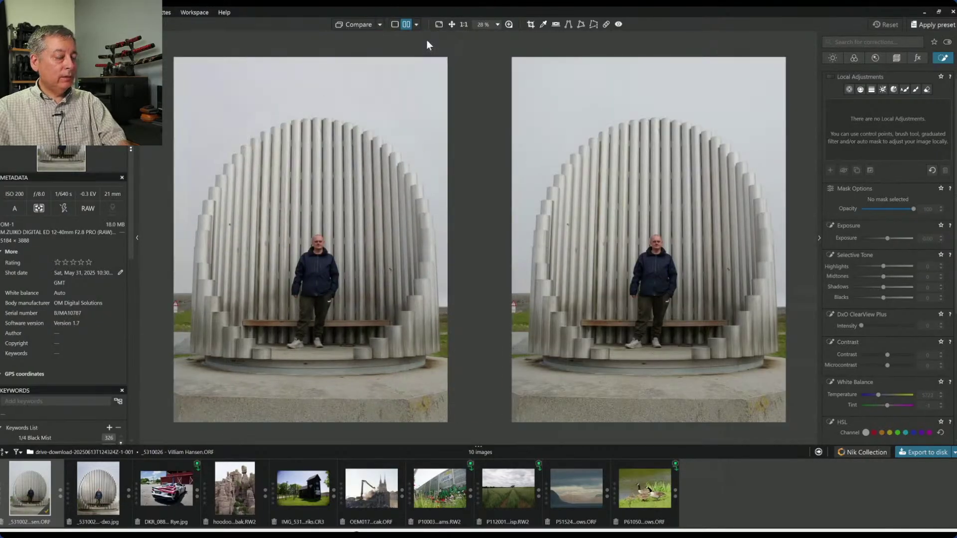
# Hide the side palettes and filmstrip, and compare the reset raw photo with its exported -dxo JPEG as the reference
pyautogui.press('Tab')
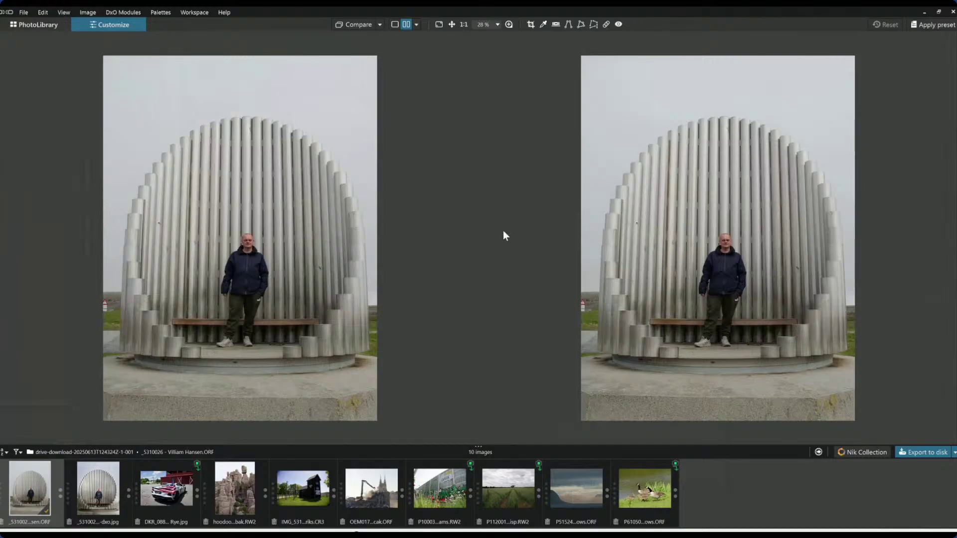
pyautogui.click(381, 25)
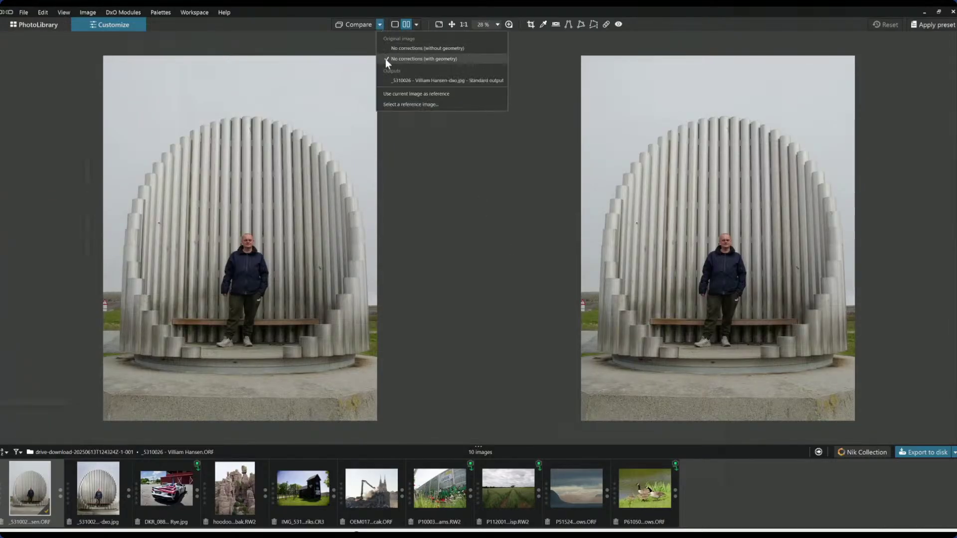
pyautogui.click(388, 79)
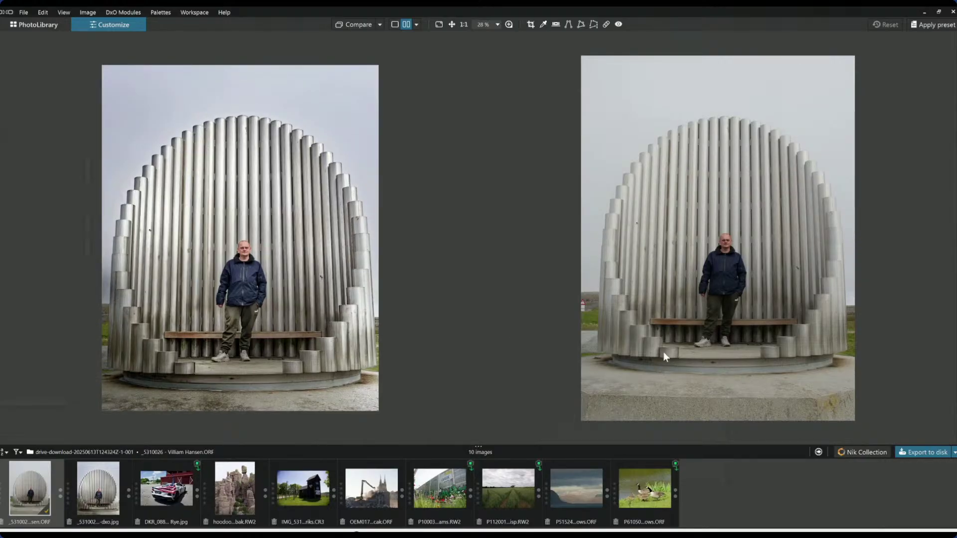
pyautogui.click(492, 446)
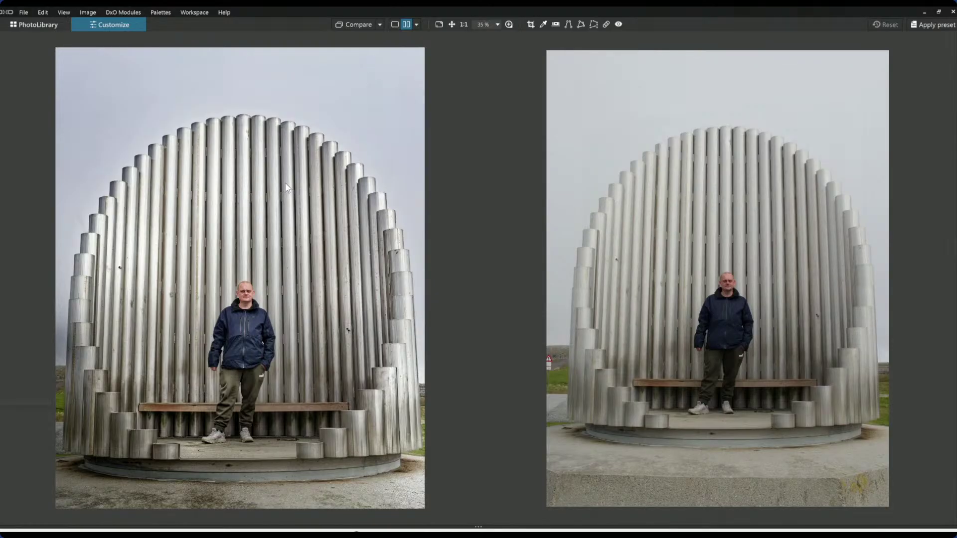
# Compare the two versions one above the other, then in split view, moving the divider until only the exported version shows
pyautogui.click(418, 28)
pyautogui.click(424, 46)
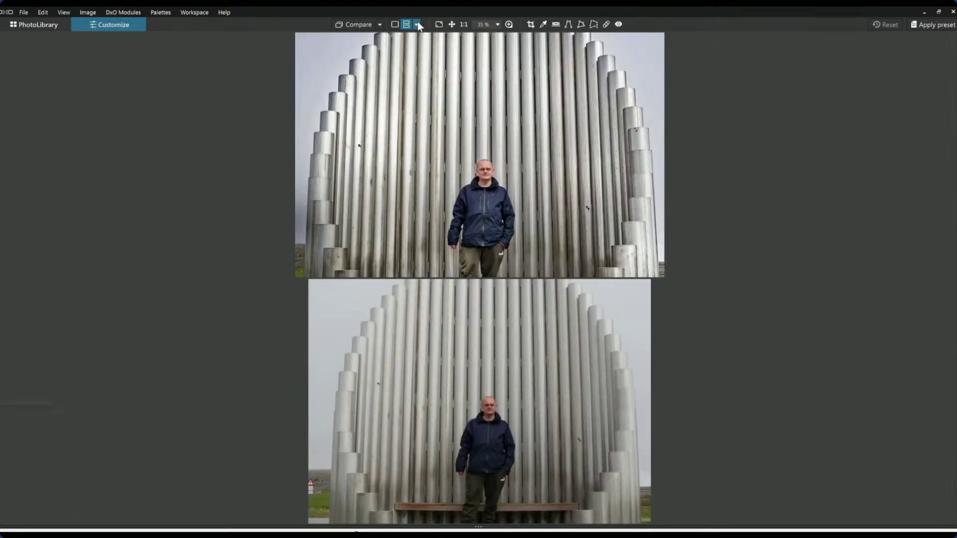
pyautogui.click(419, 28)
pyautogui.click(432, 59)
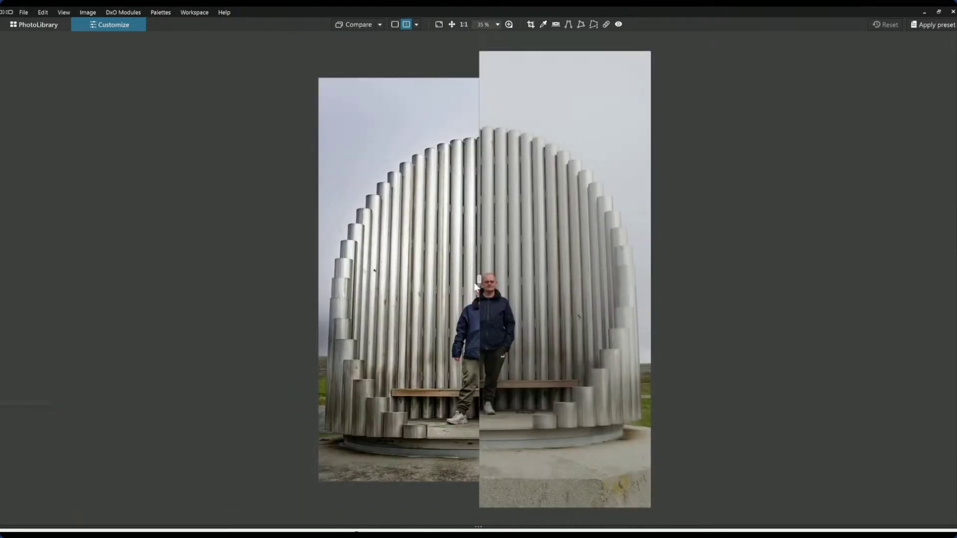
pyautogui.moveTo(479, 276); pyautogui.dragTo(776, 302)
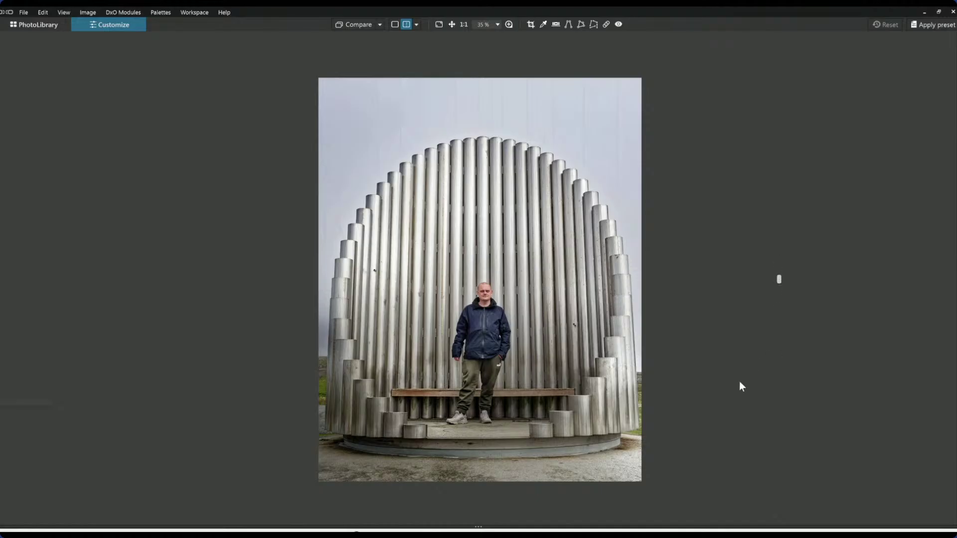
pyautogui.scroll(1, 613, 376)
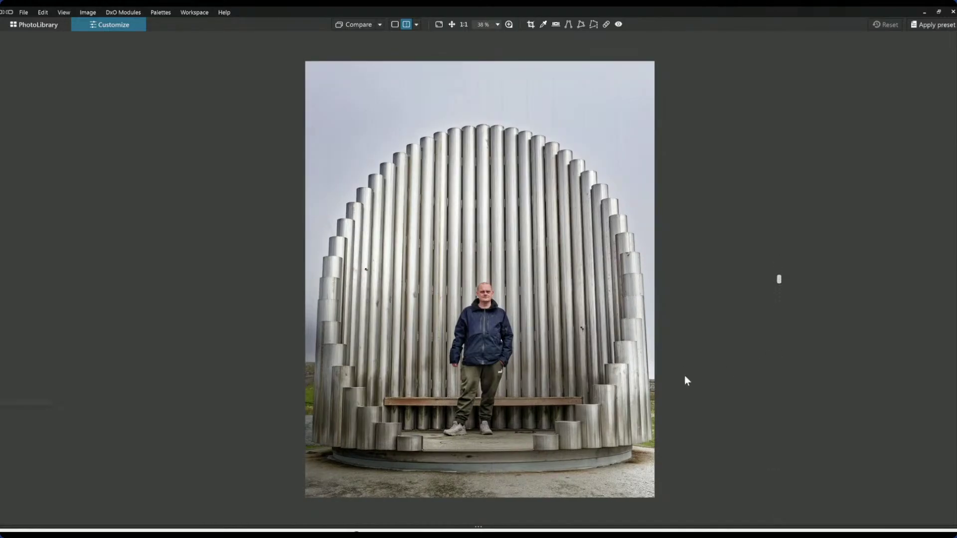
# Return to the photo library, open the white Corvette JPEG for editing and switch to the single image view
pyautogui.click(33, 25)
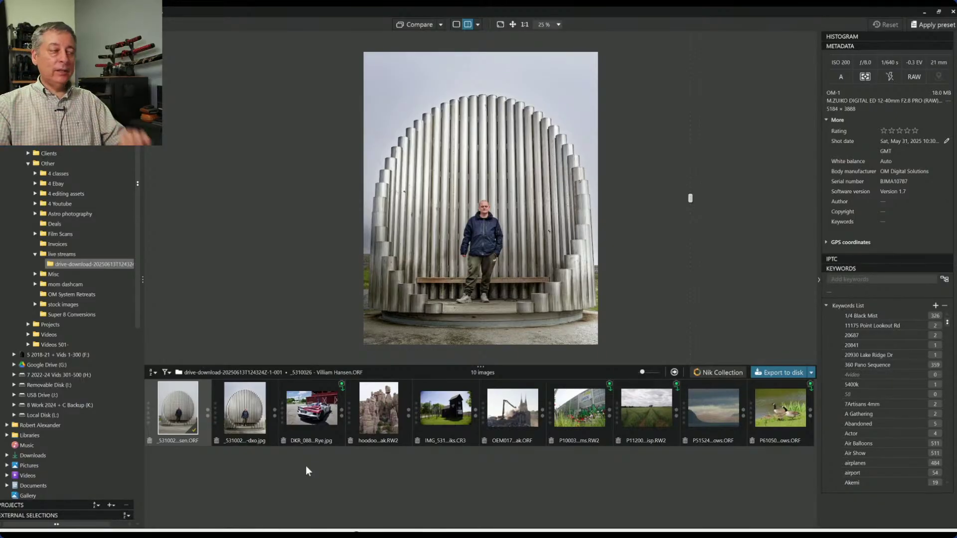
pyautogui.click(318, 428)
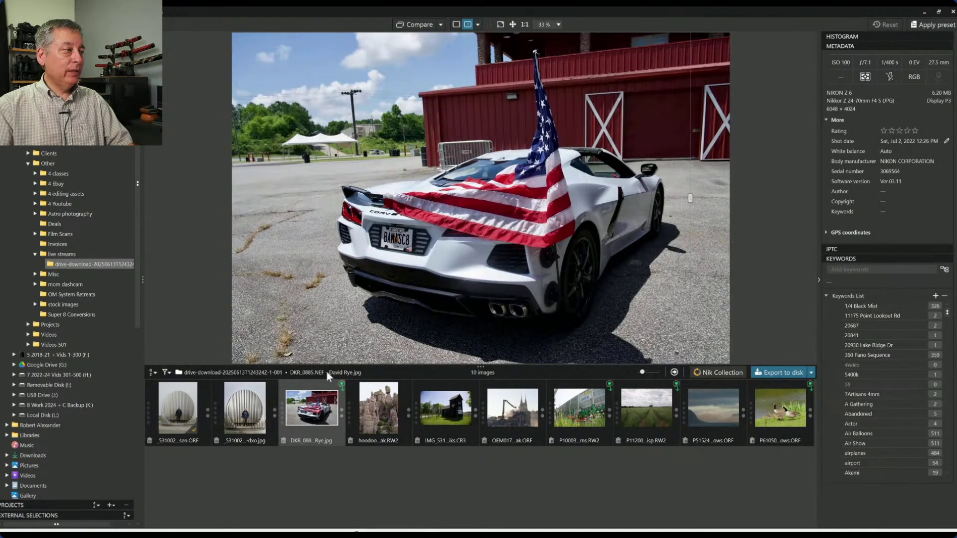
pyautogui.scroll(-2, 376, 295)
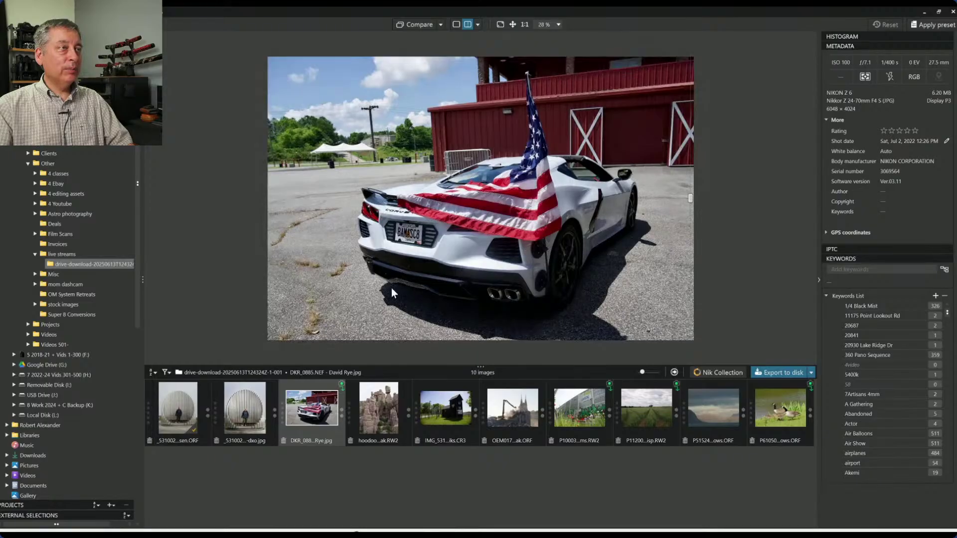
pyautogui.doubleClick(325, 418)
pyautogui.scroll(2, 501, 375)
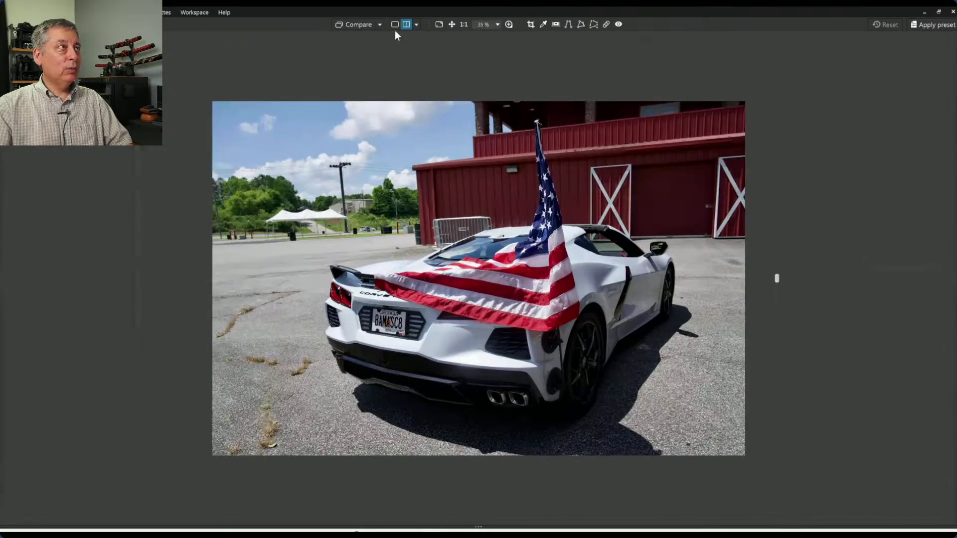
pyautogui.click(395, 24)
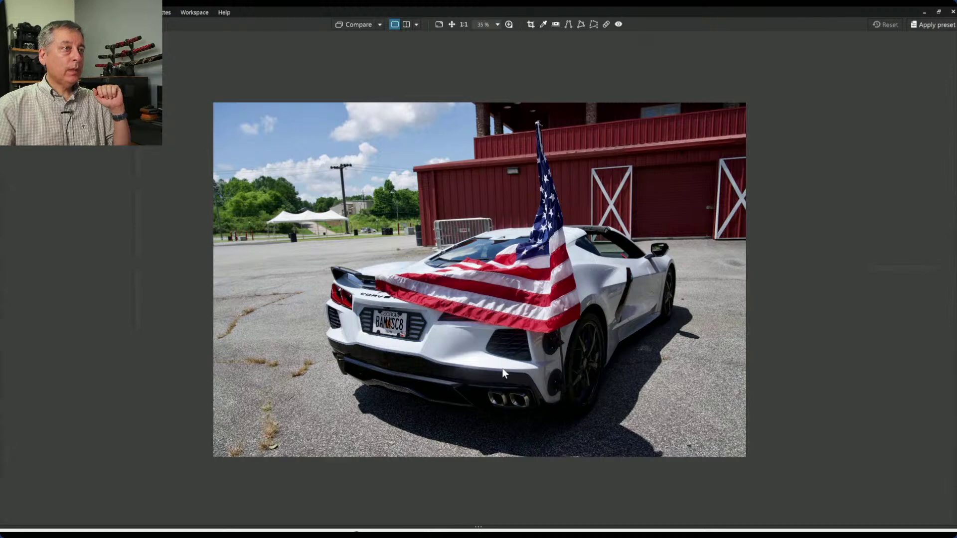
# Download and install the suggested DxO Module for the Nikon Z6 + Nikkor Z 24-70mm F4 S (JPG)
pyautogui.press('Tab')
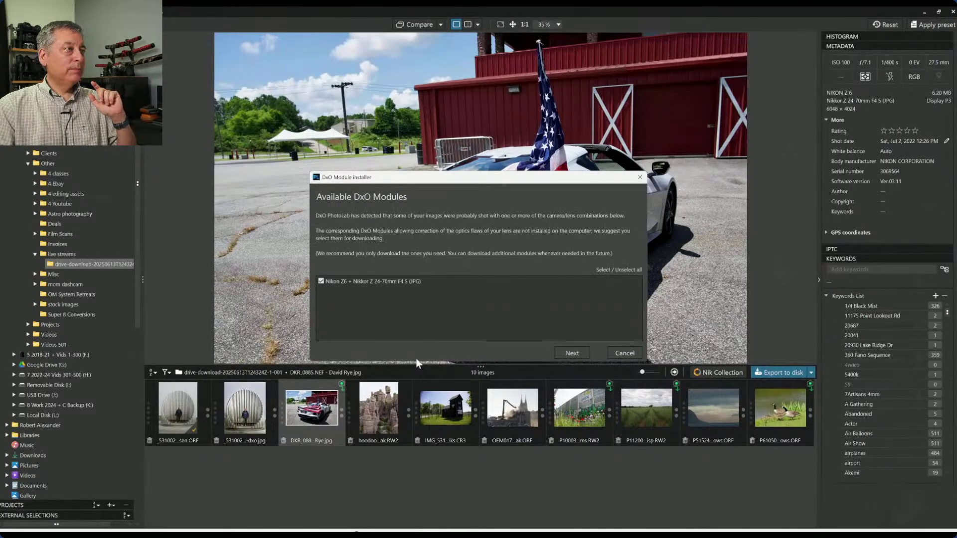
pyautogui.click(573, 354)
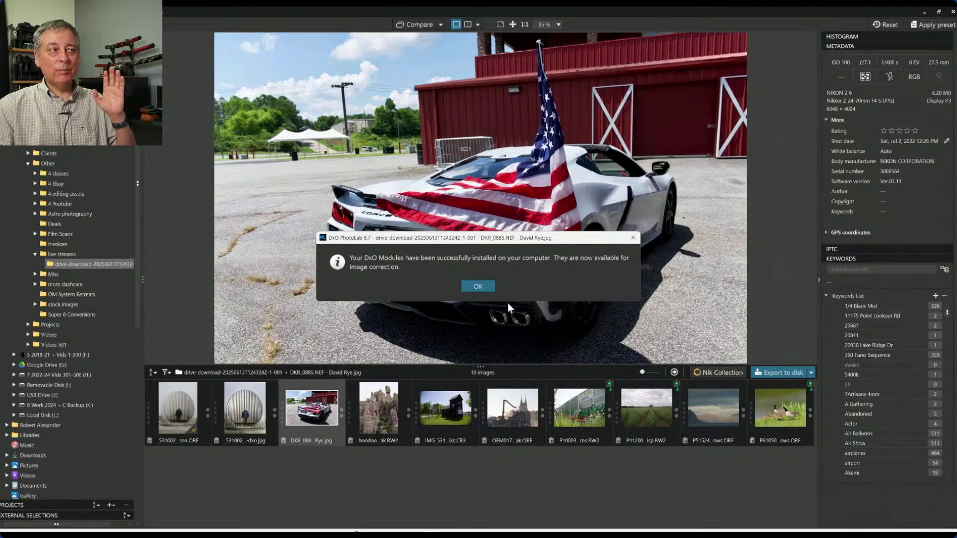
pyautogui.click(480, 286)
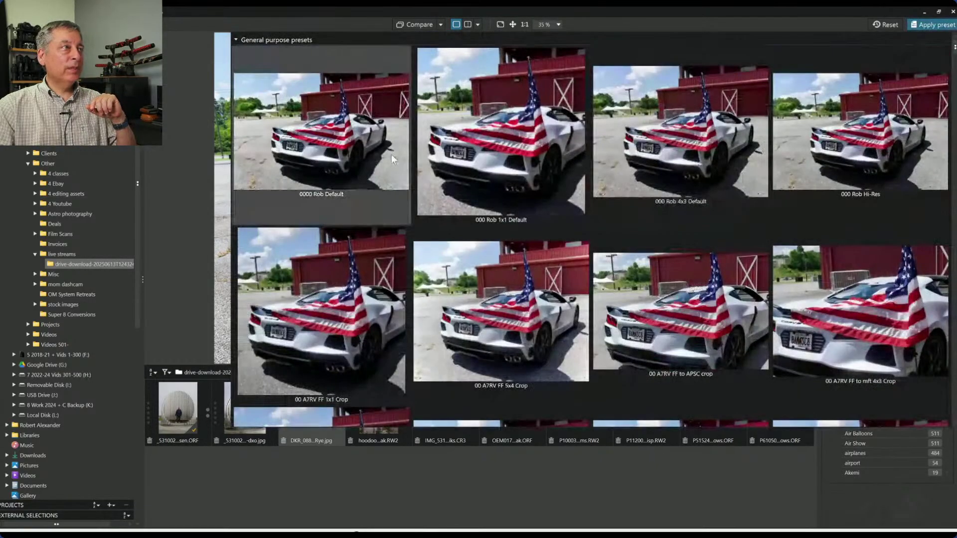
# Apply the first of the general purpose presets to the Corvette photo and open it for customizing
pyautogui.click(394, 160)
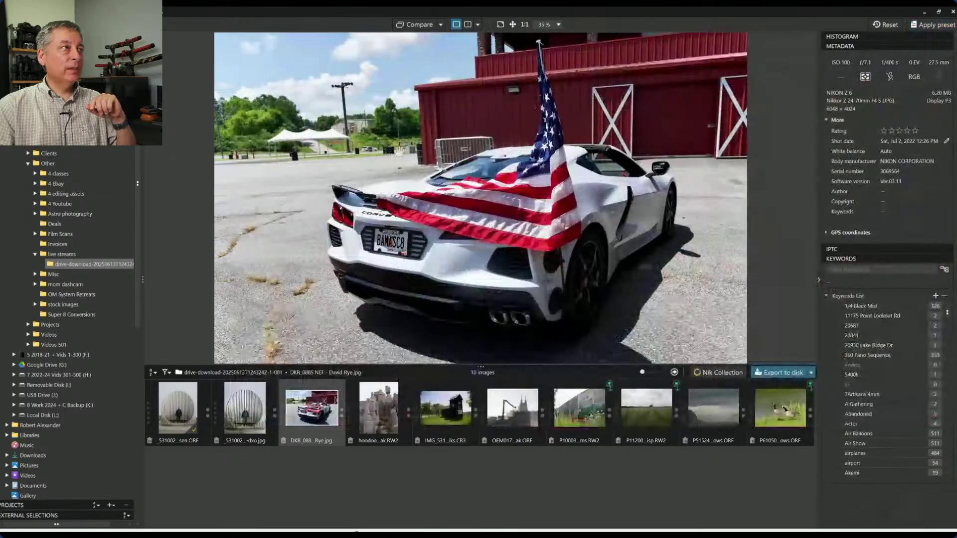
pyautogui.scroll(-1, 513, 261)
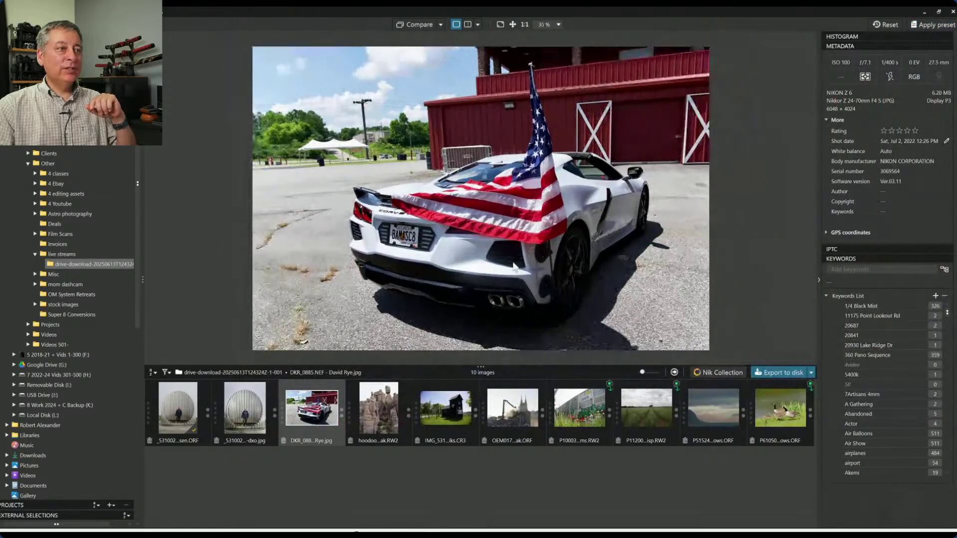
pyautogui.doubleClick(314, 411)
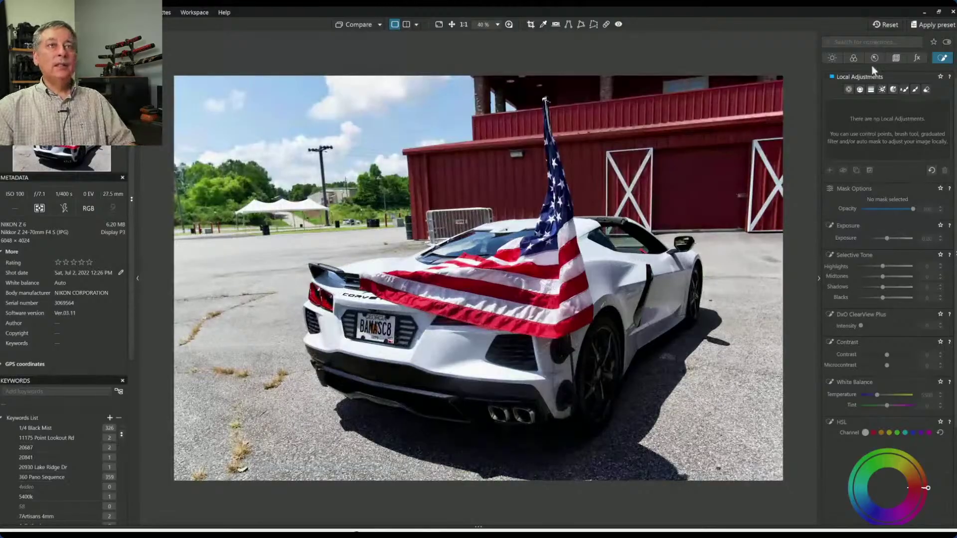
# Try the automatic perspective correction on the car photo, turn it off again, and set the horizon correction to 1.95
pyautogui.click(894, 58)
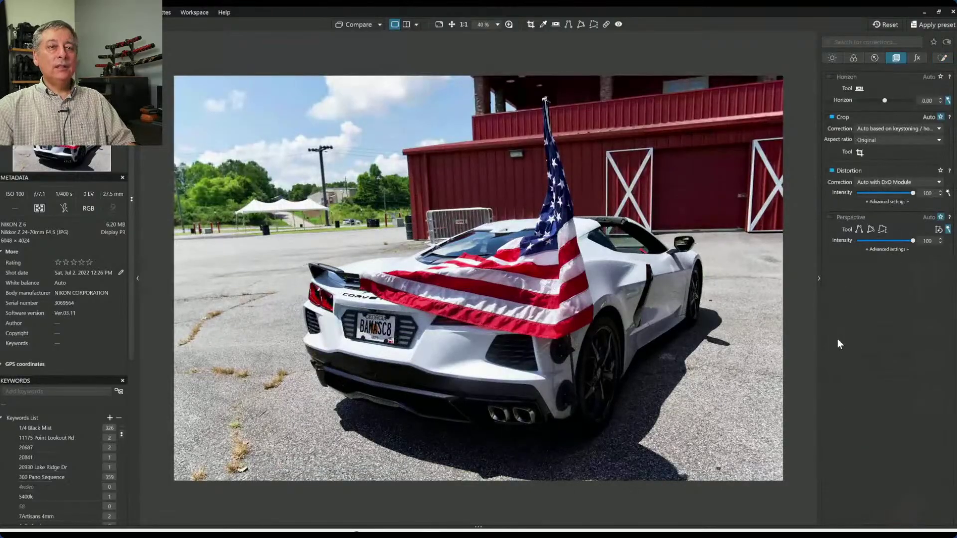
pyautogui.click(832, 219)
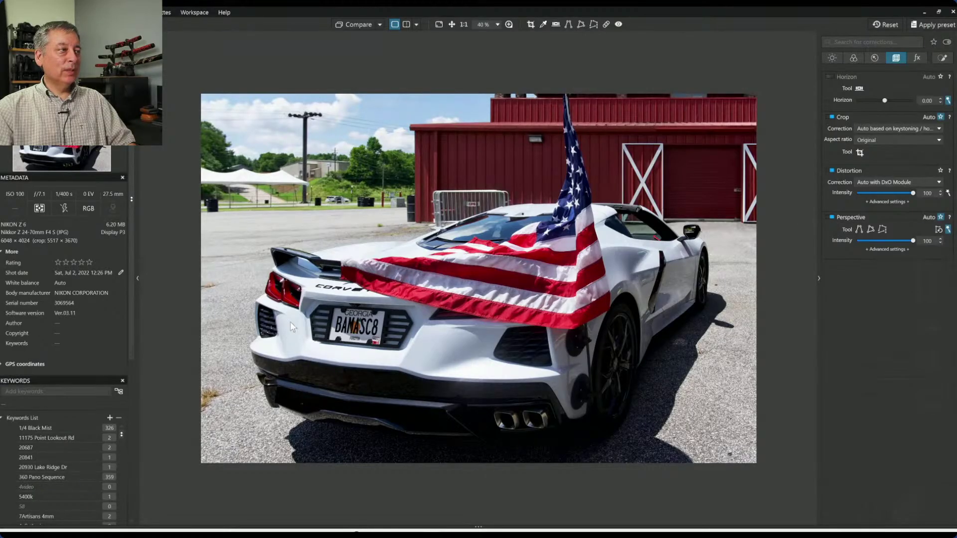
pyautogui.click(832, 218)
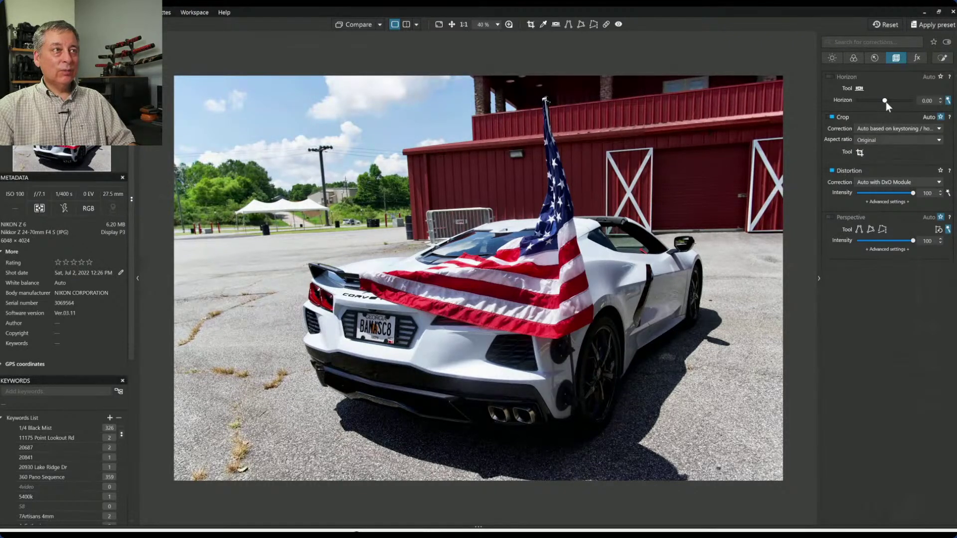
pyautogui.moveTo(885, 101); pyautogui.dragTo(893, 101)
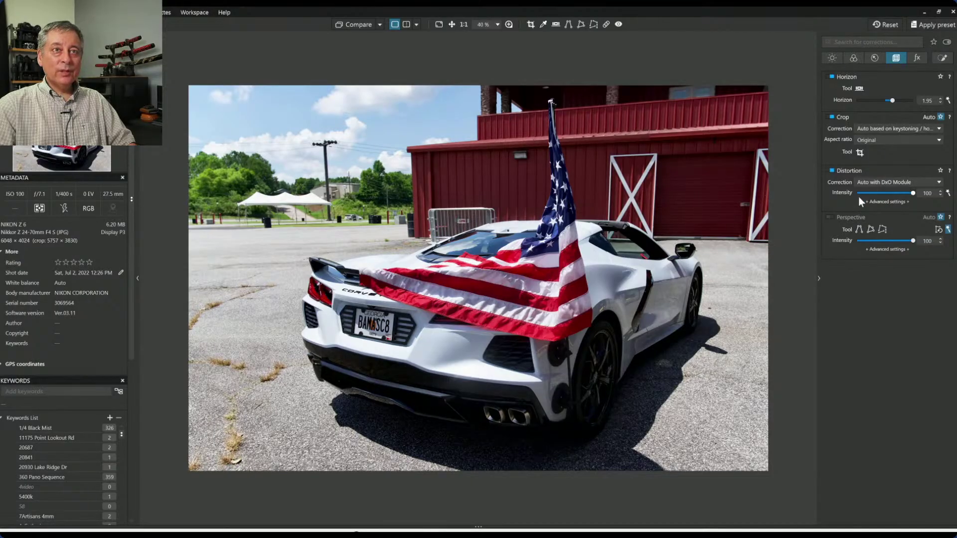
# Start the Force parallel perspective tool and align its first guide line with the left vertical edge of the red building
pyautogui.click(860, 230)
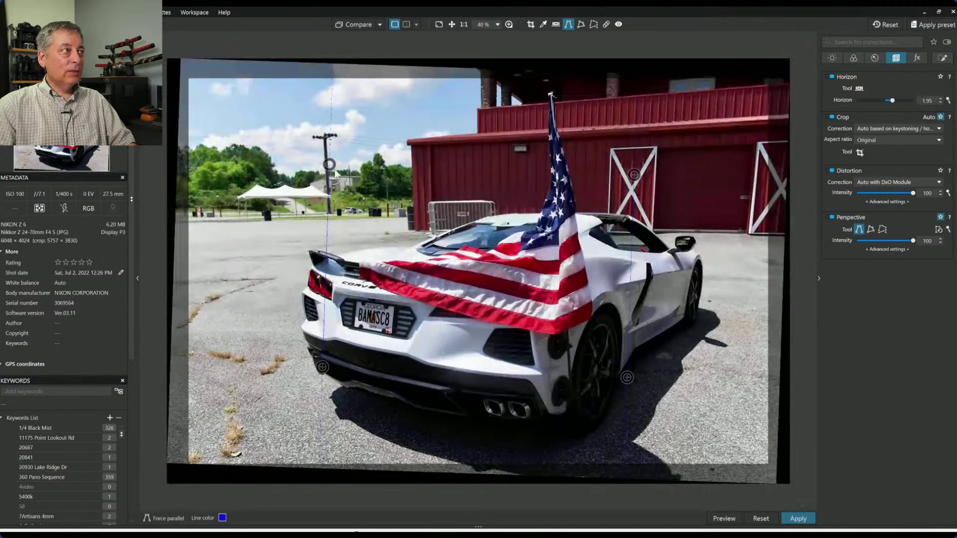
pyautogui.moveTo(329, 165); pyautogui.dragTo(411, 149)
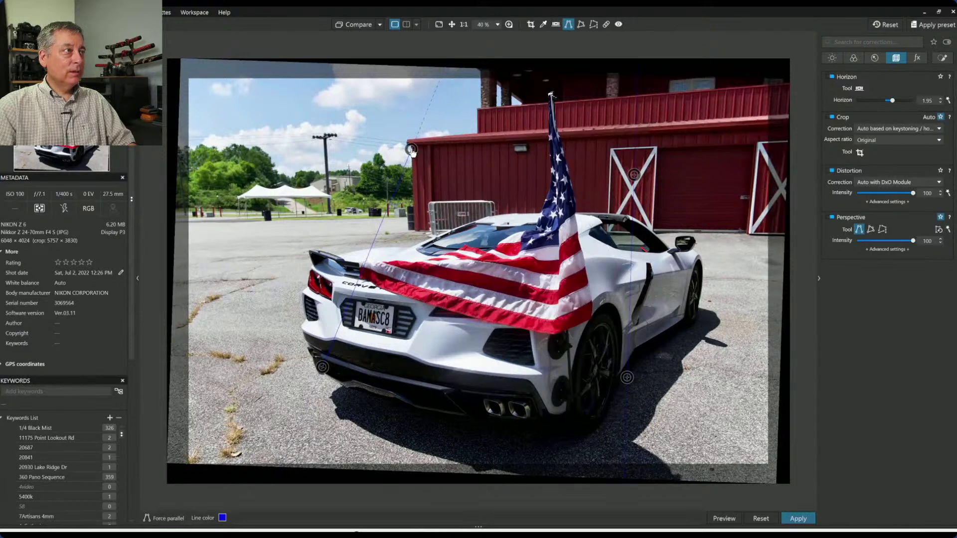
pyautogui.moveTo(323, 368); pyautogui.dragTo(407, 222)
pyautogui.scroll(2, 414, 232)
pyautogui.scroll(2, 399, 214)
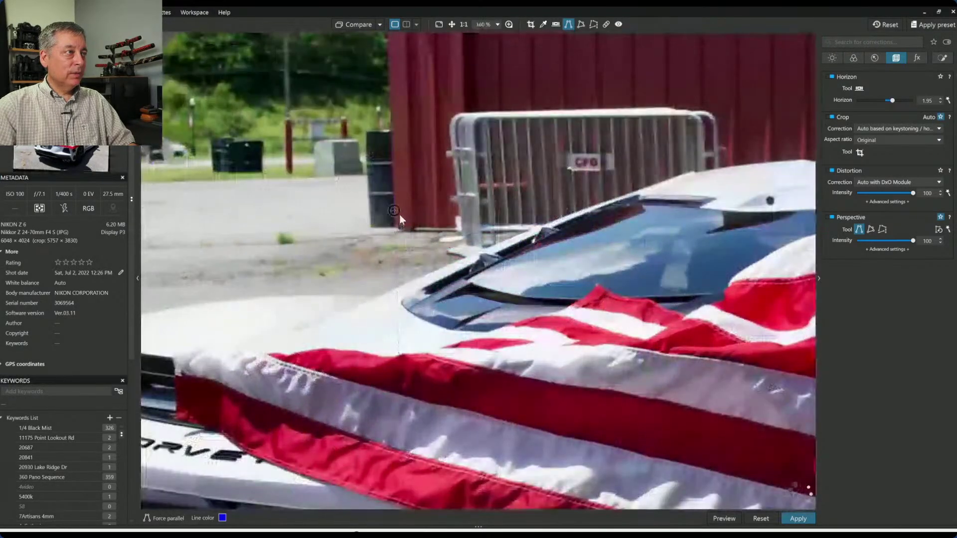
pyautogui.scroll(-4, 396, 174)
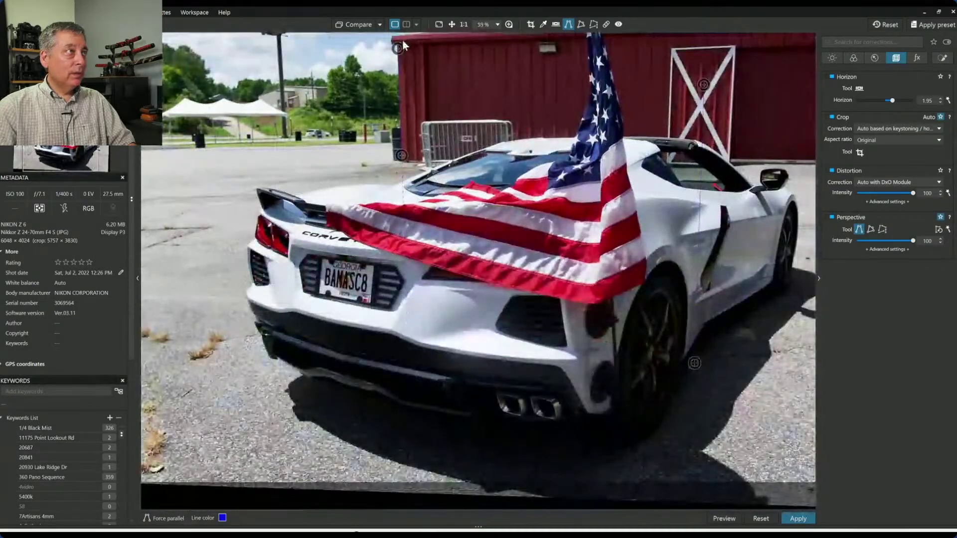
pyautogui.scroll(4, 404, 42)
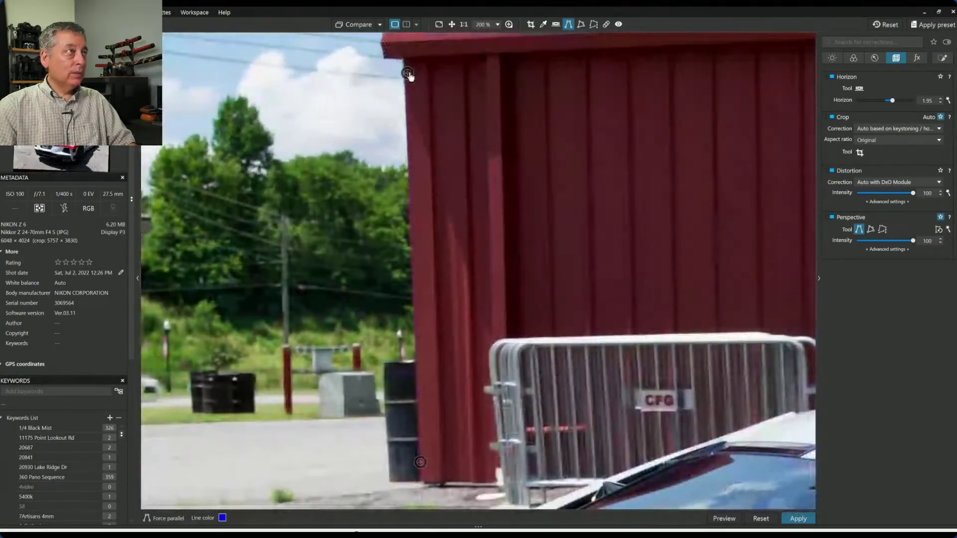
pyautogui.moveTo(407, 73); pyautogui.dragTo(405, 71)
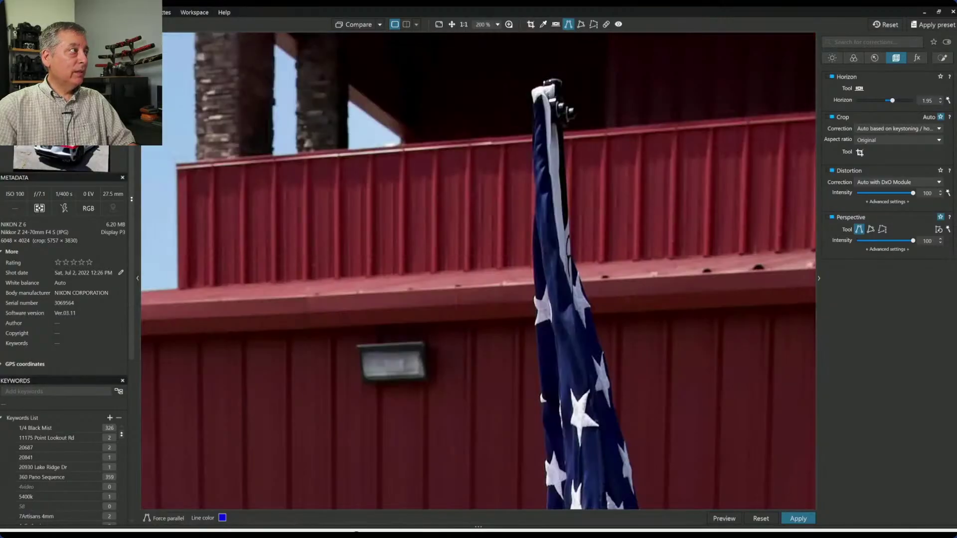
# Align the second parallel guide line with the right vertical edge of the white-framed barn door beside the flag, and apply the perspective correction
pyautogui.scroll(-2, 405, 227)
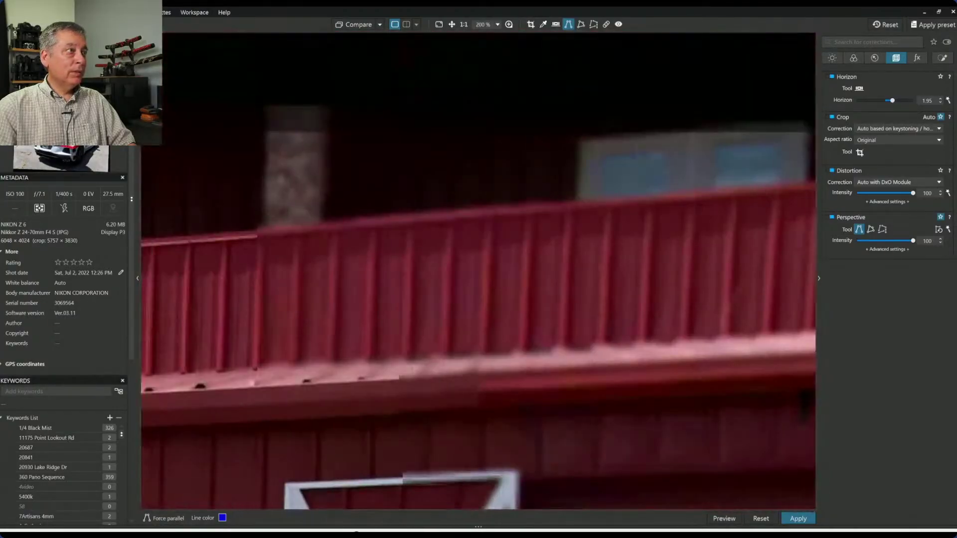
pyautogui.scroll(-1, 404, 227)
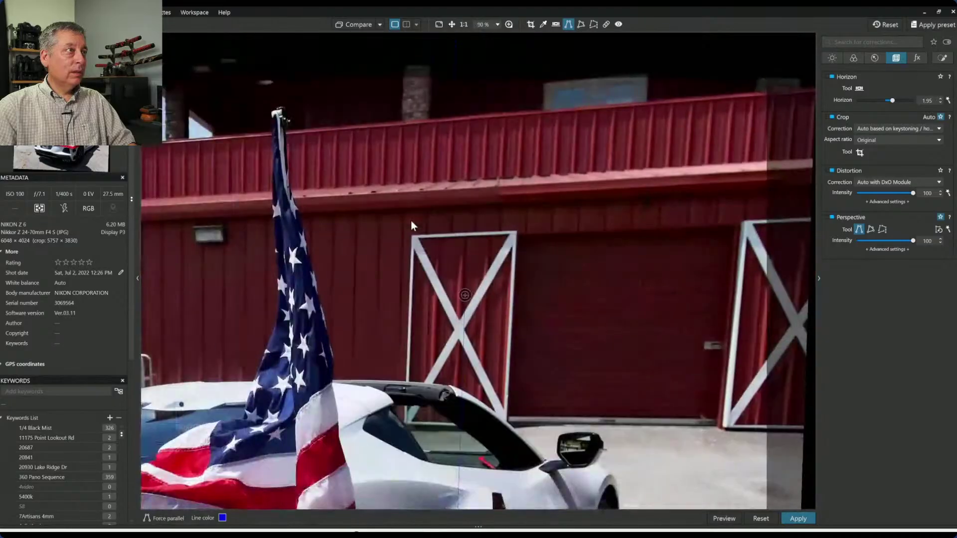
pyautogui.moveTo(524, 254); pyautogui.dragTo(559, 353)
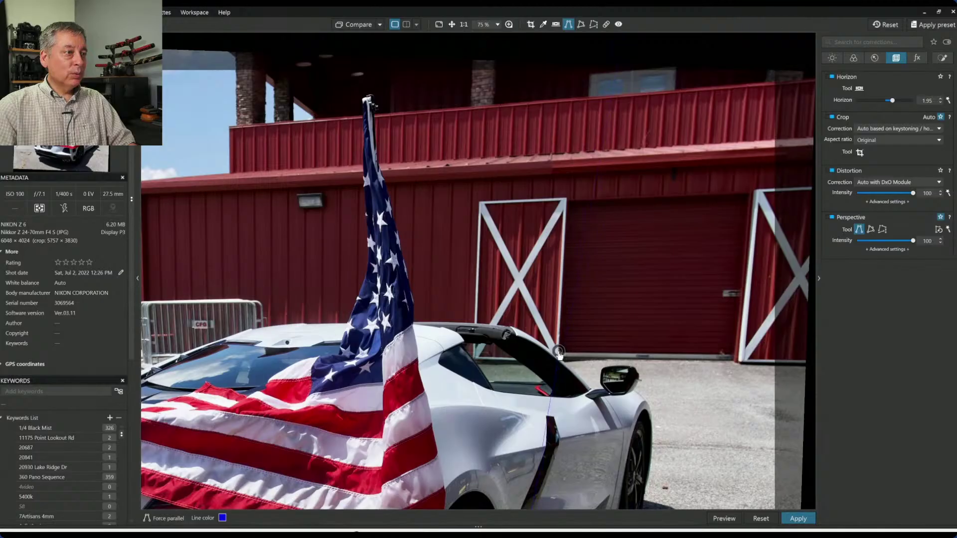
pyautogui.scroll(-3, 605, 271)
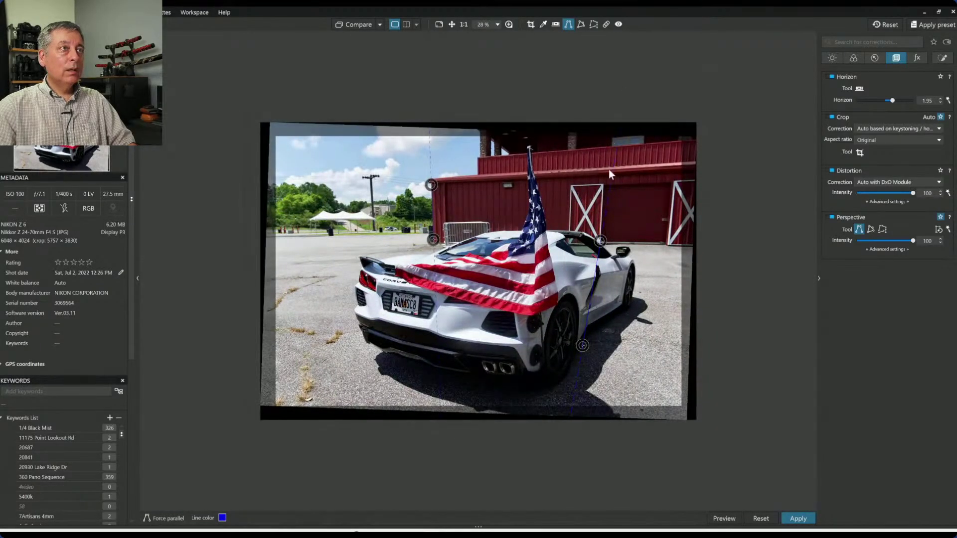
pyautogui.moveTo(597, 245); pyautogui.dragTo(600, 200)
pyautogui.moveTo(583, 347); pyautogui.dragTo(602, 241)
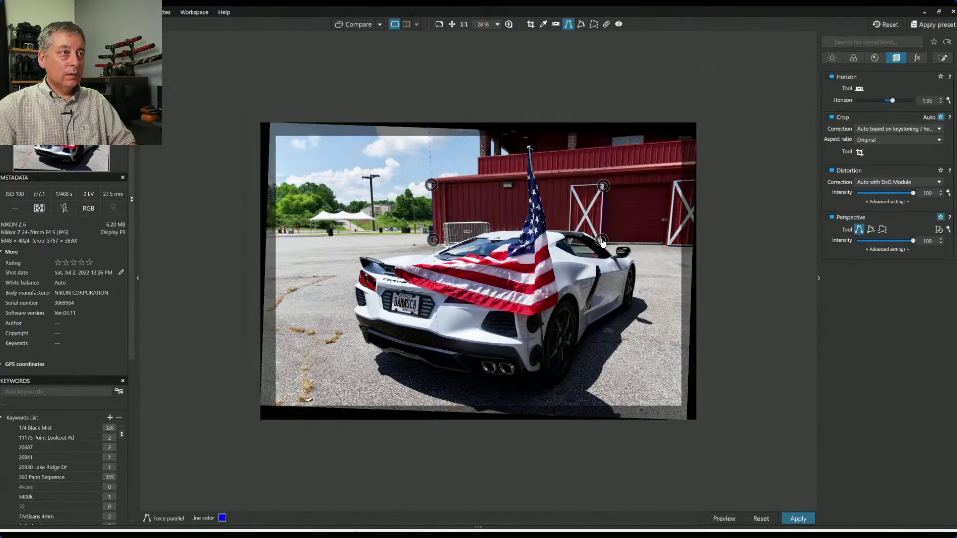
pyautogui.scroll(8, 593, 213)
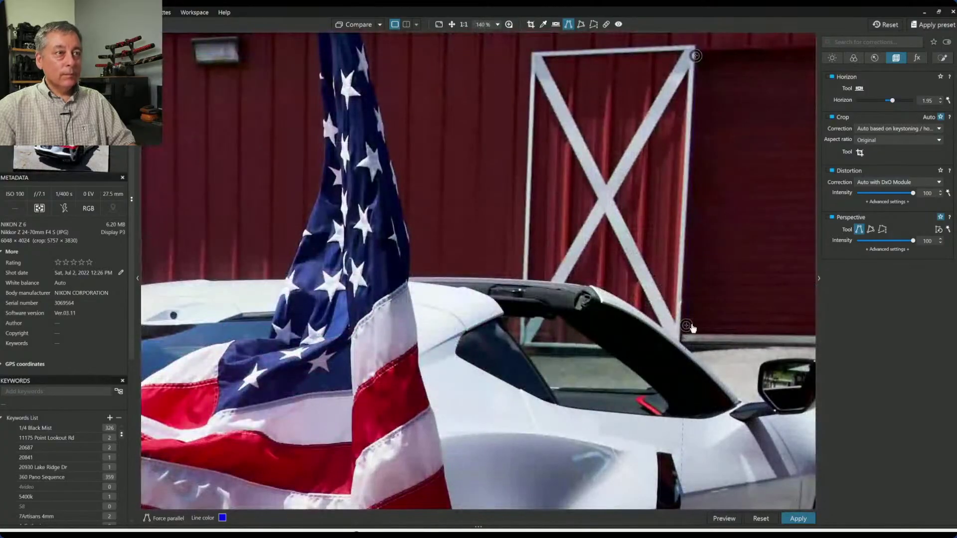
pyautogui.moveTo(692, 327); pyautogui.dragTo(684, 327)
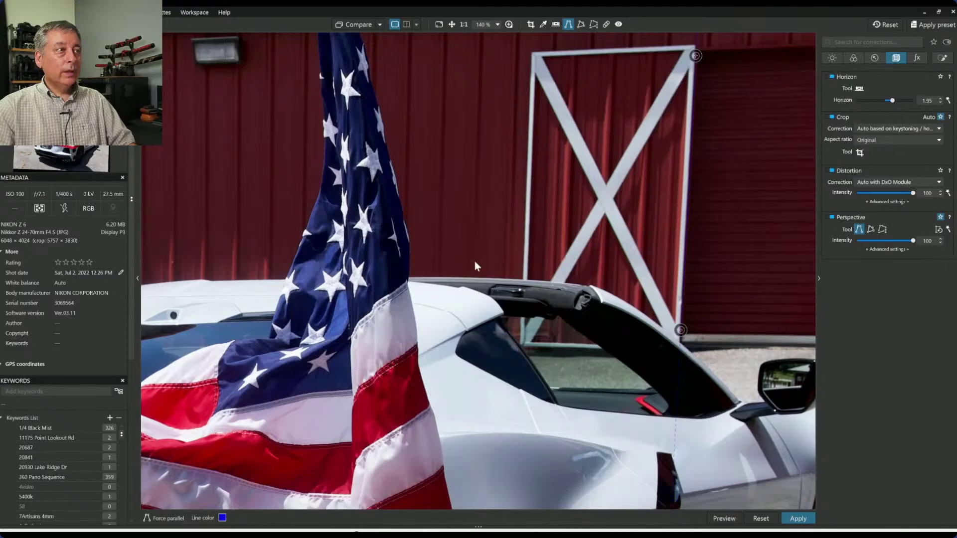
pyautogui.scroll(-5, 474, 261)
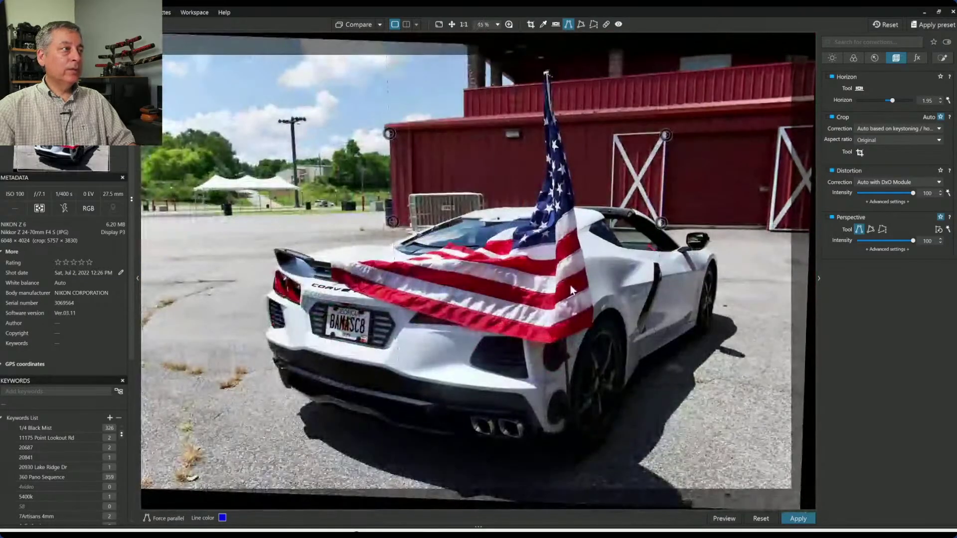
pyautogui.press('Return')
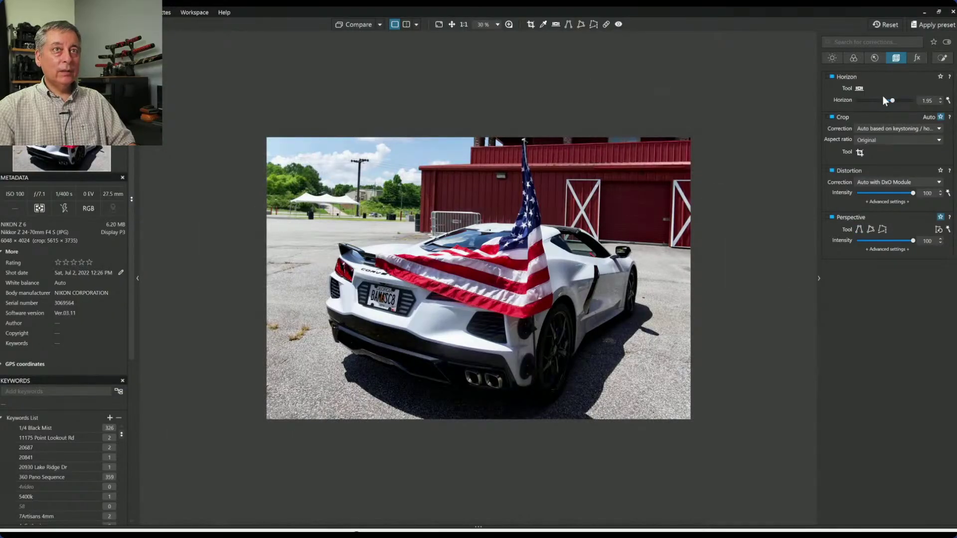
# Reset the horizon correction to 0.00 and check the corrected photo's crop area
pyautogui.moveTo(892, 101); pyautogui.dragTo(885, 101)
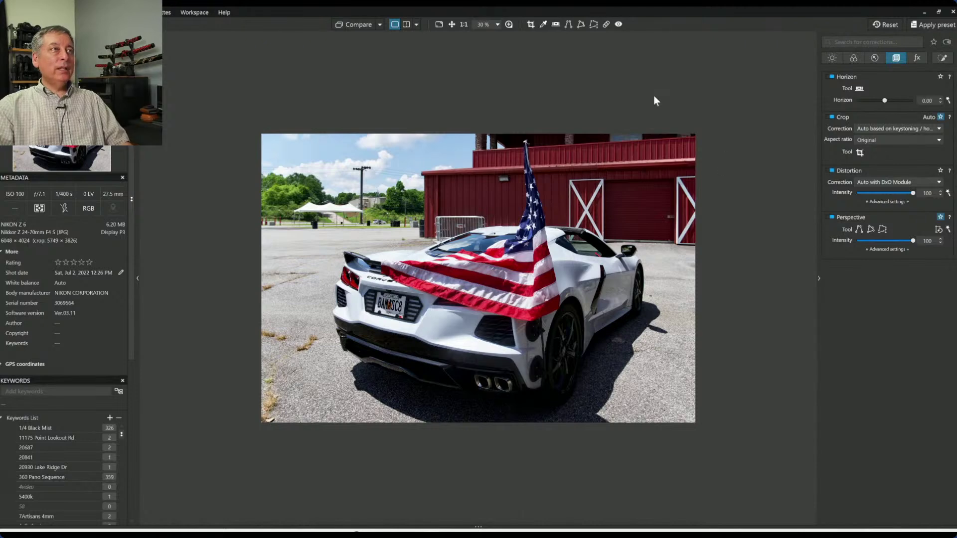
pyautogui.click(527, 28)
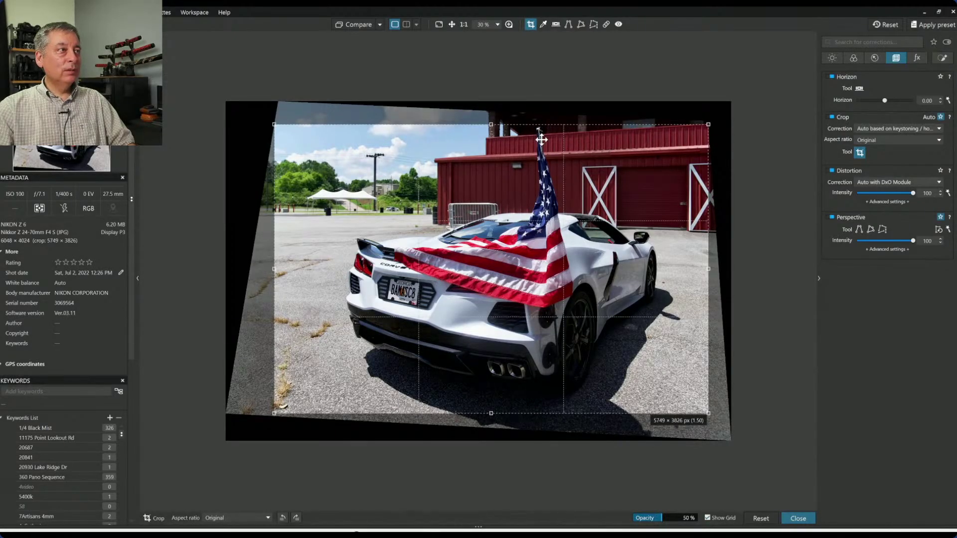
pyautogui.press('Return')
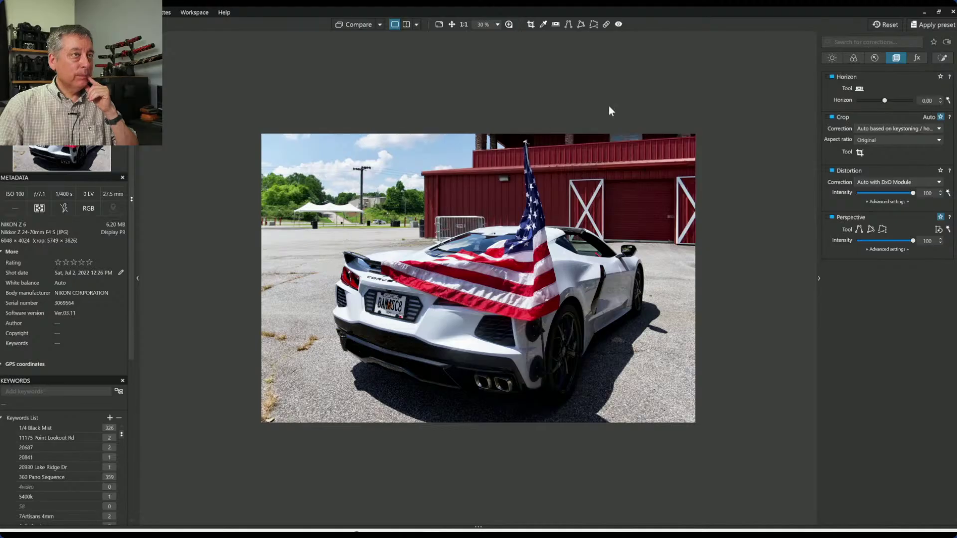
# Crop the photo to a vertical frame around the car's rear and flag, about 3231 × 4039 px, using the 5 × 4 aspect ratio
pyautogui.click(531, 24)
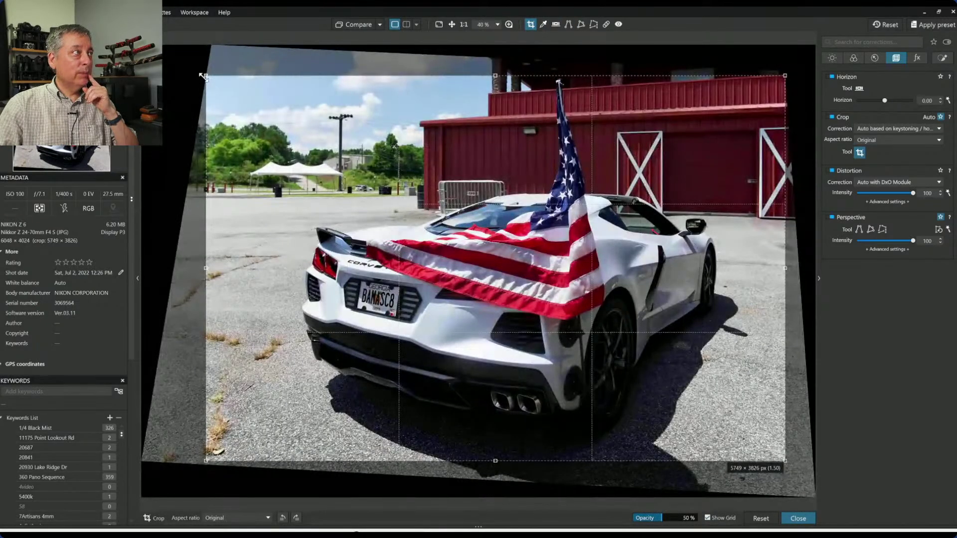
pyautogui.moveTo(204, 76); pyautogui.dragTo(446, 74)
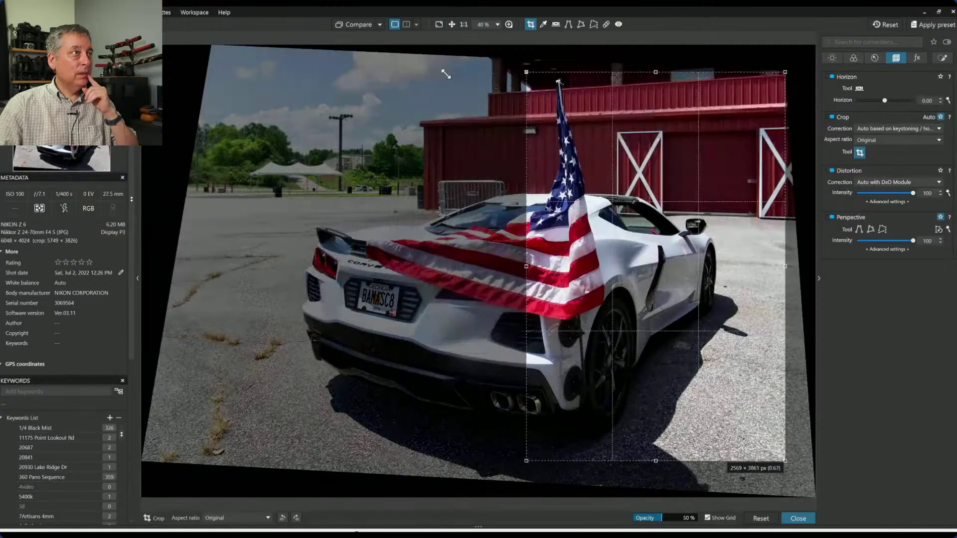
pyautogui.moveTo(665, 198); pyautogui.dragTo(475, 186)
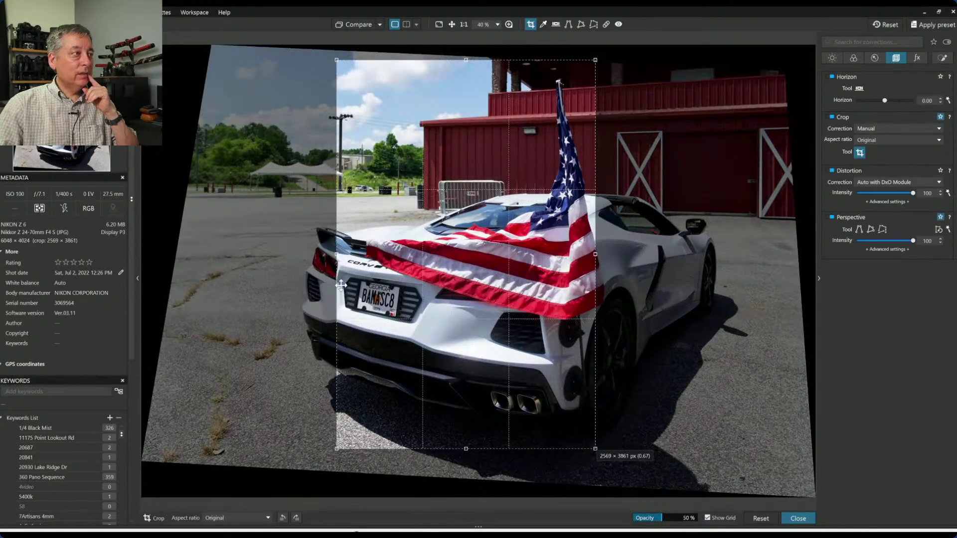
pyautogui.click(902, 142)
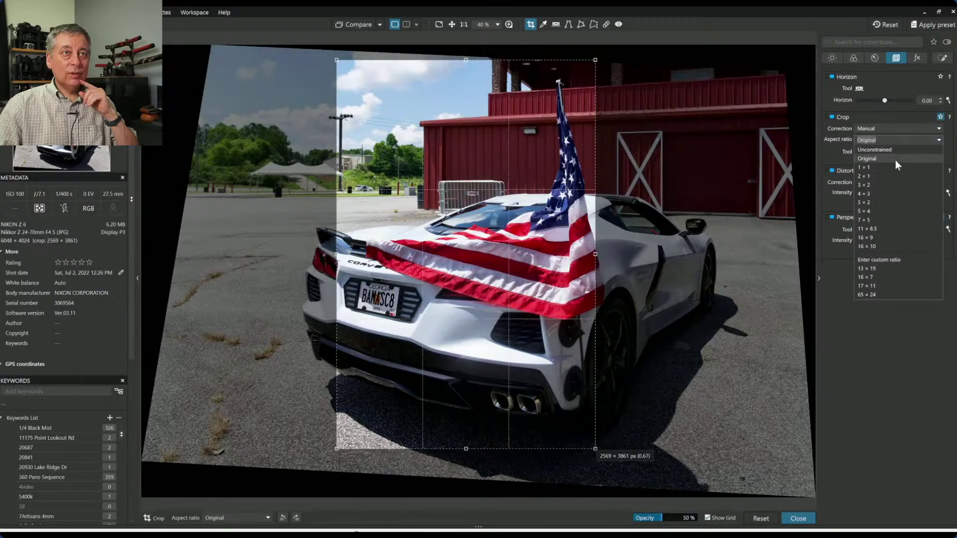
pyautogui.click(880, 209)
pyautogui.moveTo(521, 219); pyautogui.dragTo(473, 218)
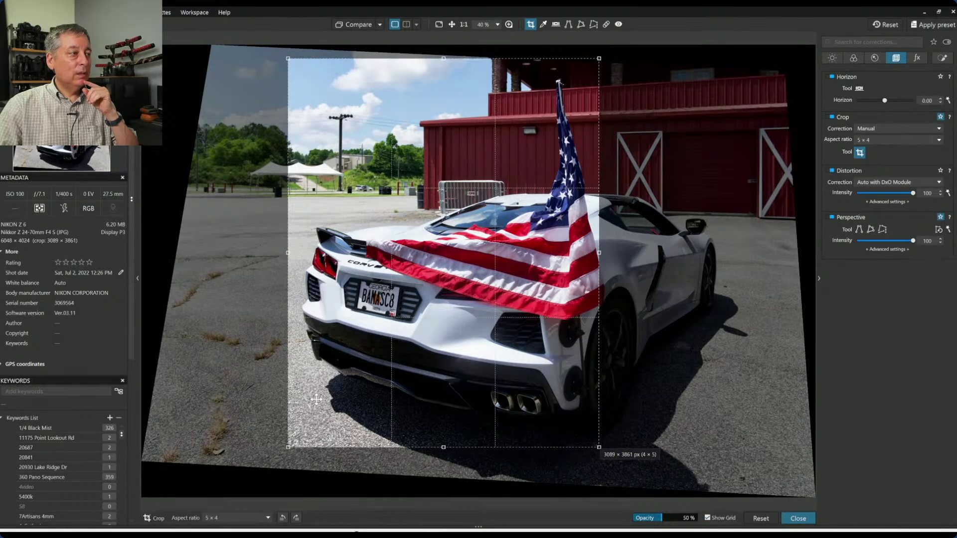
pyautogui.moveTo(288, 444); pyautogui.dragTo(272, 454)
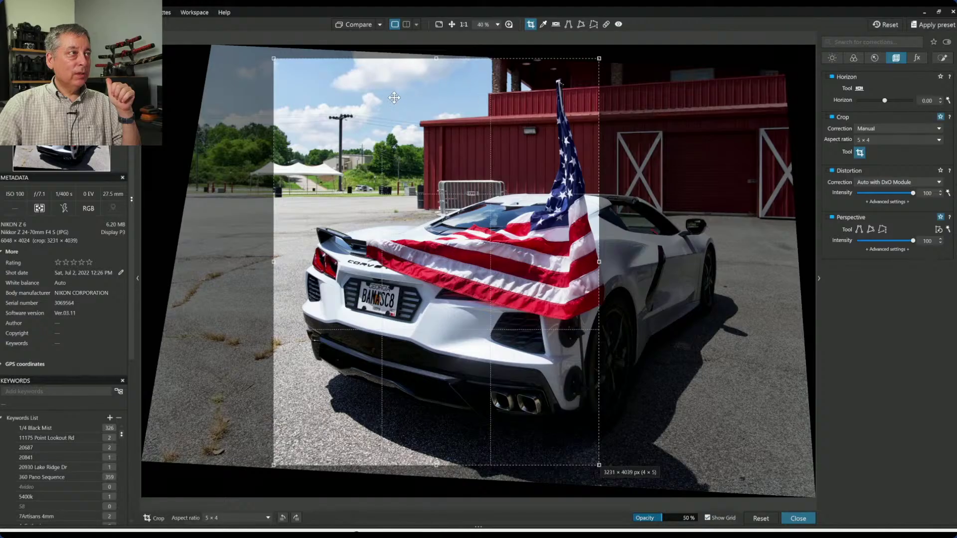
pyautogui.press('Return')
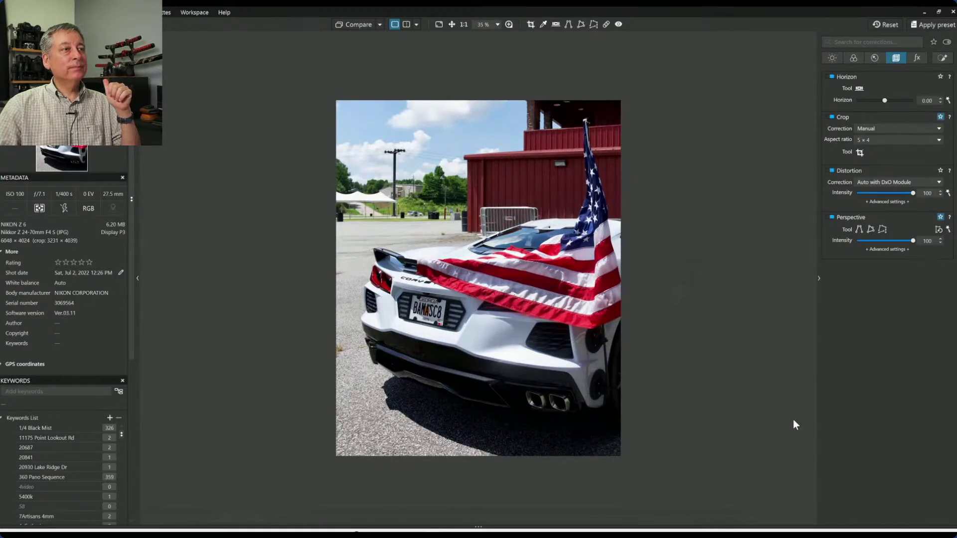
# Recrop to a horizontal 5 × 4 frame of about 4899 × 3919 px that takes in the whole car and flag
pyautogui.click(864, 154)
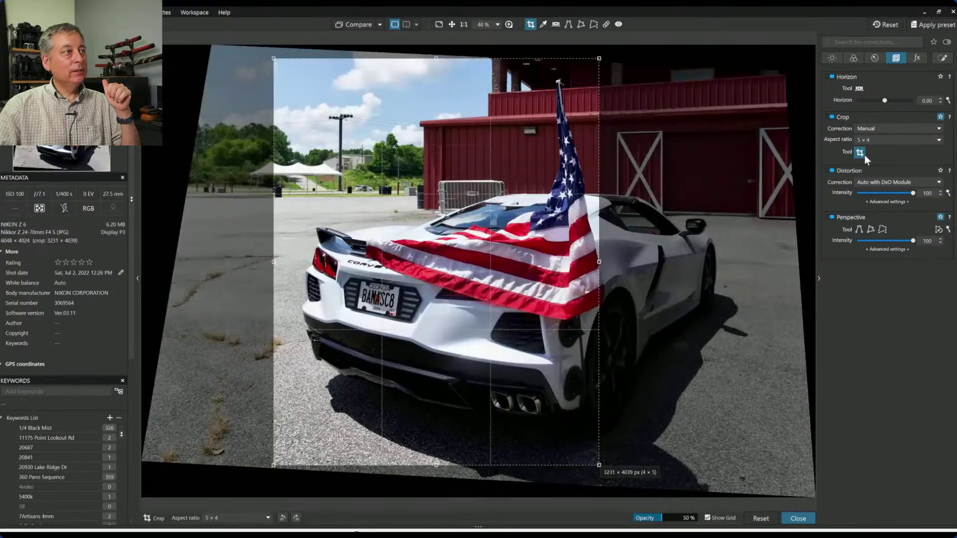
pyautogui.moveTo(601, 57); pyautogui.dragTo(685, 104)
pyautogui.moveTo(588, 178); pyautogui.dragTo(557, 122)
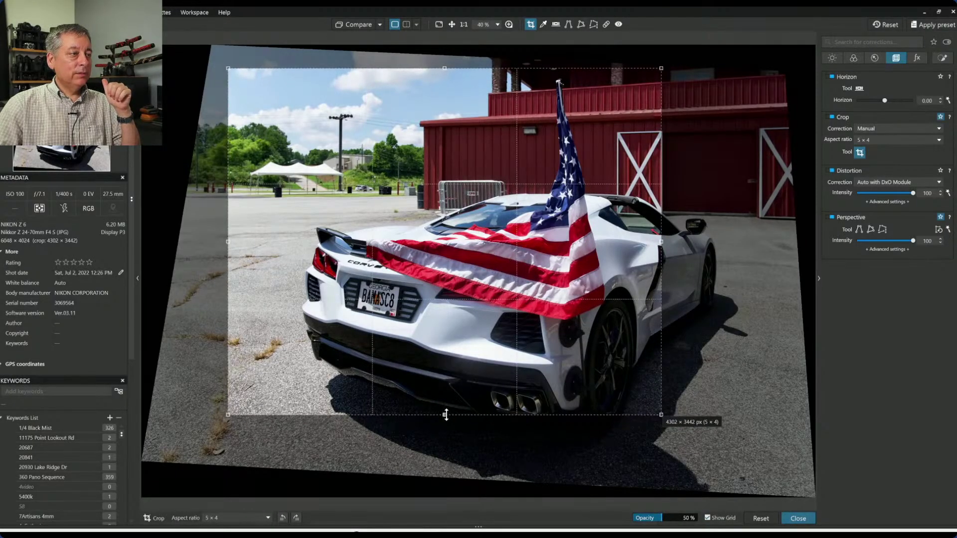
pyautogui.moveTo(446, 415); pyautogui.dragTo(455, 464)
pyautogui.moveTo(512, 397); pyautogui.dragTo(523, 382)
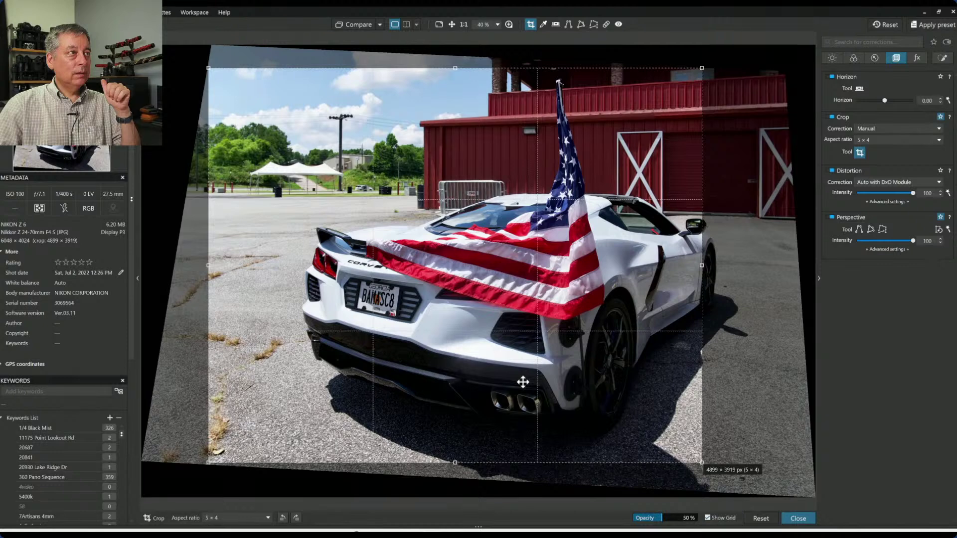
pyautogui.moveTo(522, 382); pyautogui.dragTo(540, 384)
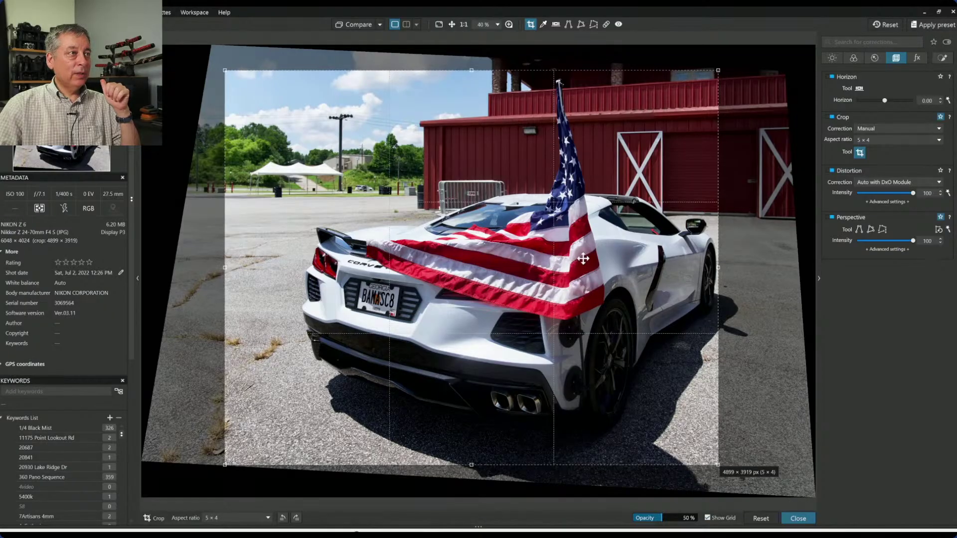
pyautogui.press('Return')
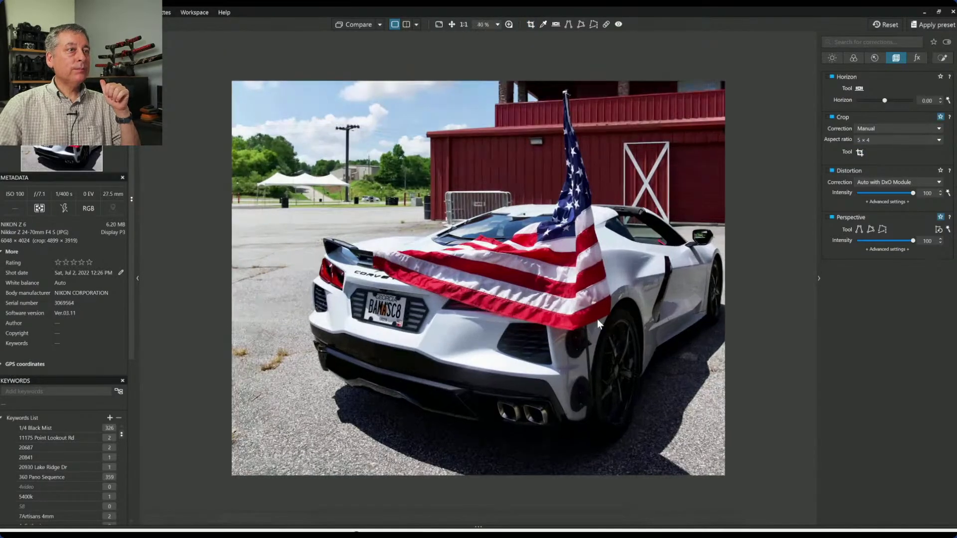
# Fine-tune the crop's position around the car and enlarge it slightly to about 4906 × 3925 px
pyautogui.click(862, 152)
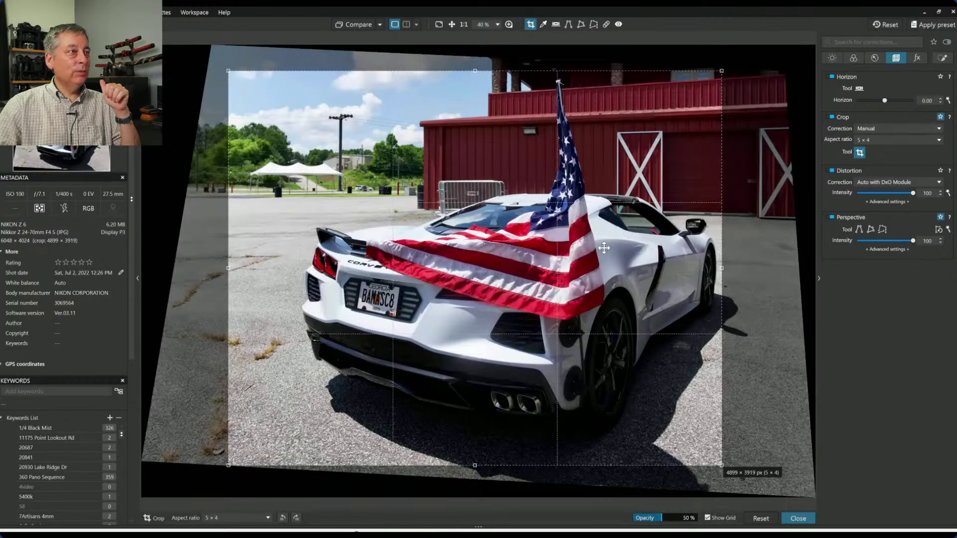
pyautogui.moveTo(604, 247); pyautogui.dragTo(605, 248)
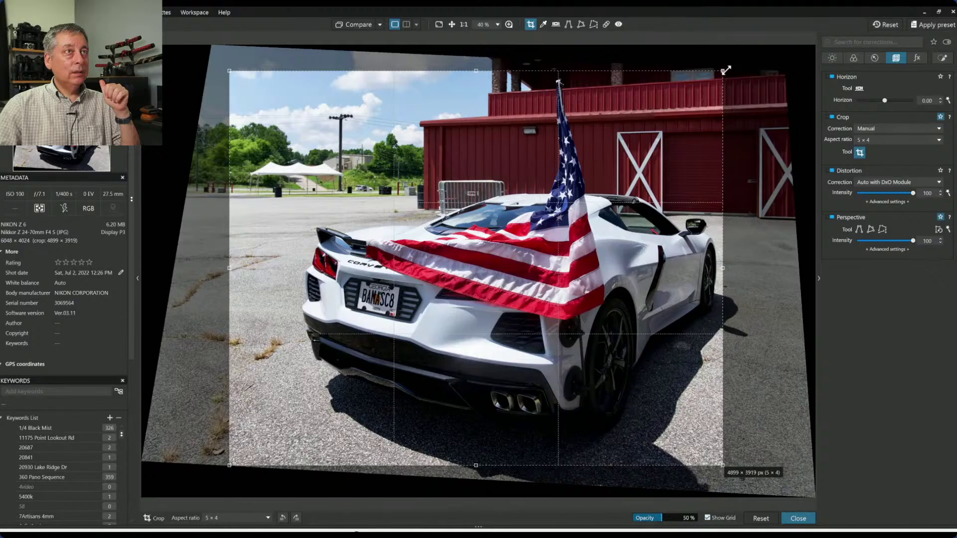
pyautogui.moveTo(726, 68); pyautogui.dragTo(726, 70)
pyautogui.press('Return')
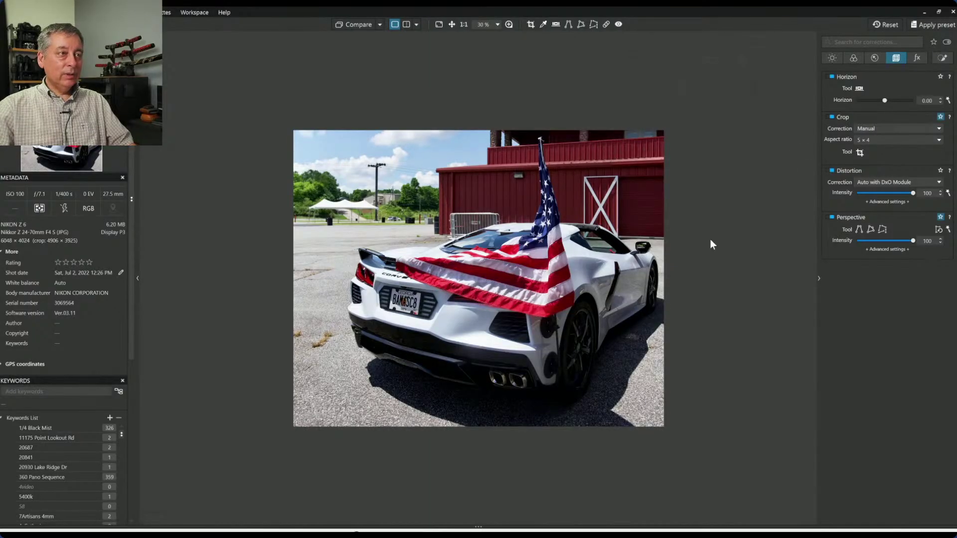
# Add local adjustment control points on the rear and front wheels, shrinking the front wheel's point to fit the wheel
pyautogui.click(942, 58)
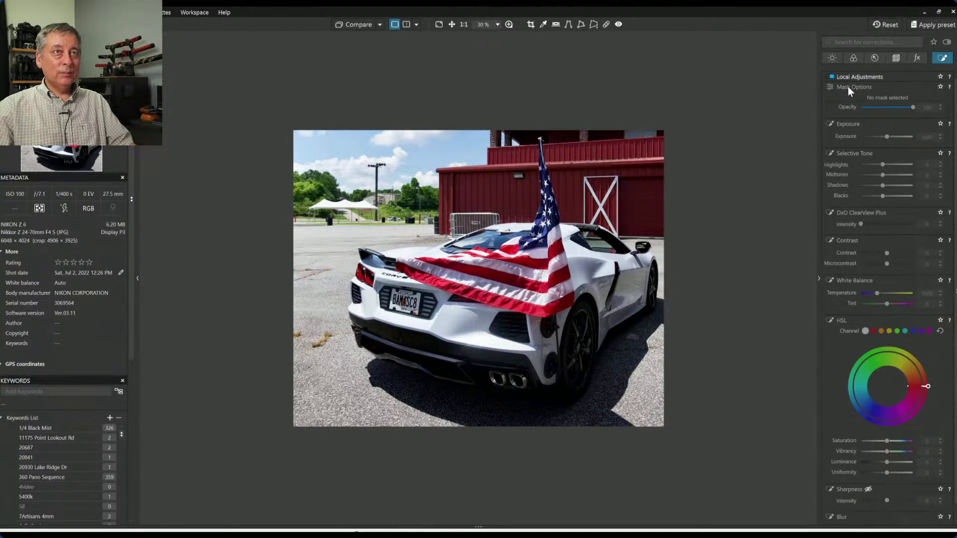
pyautogui.click(849, 89)
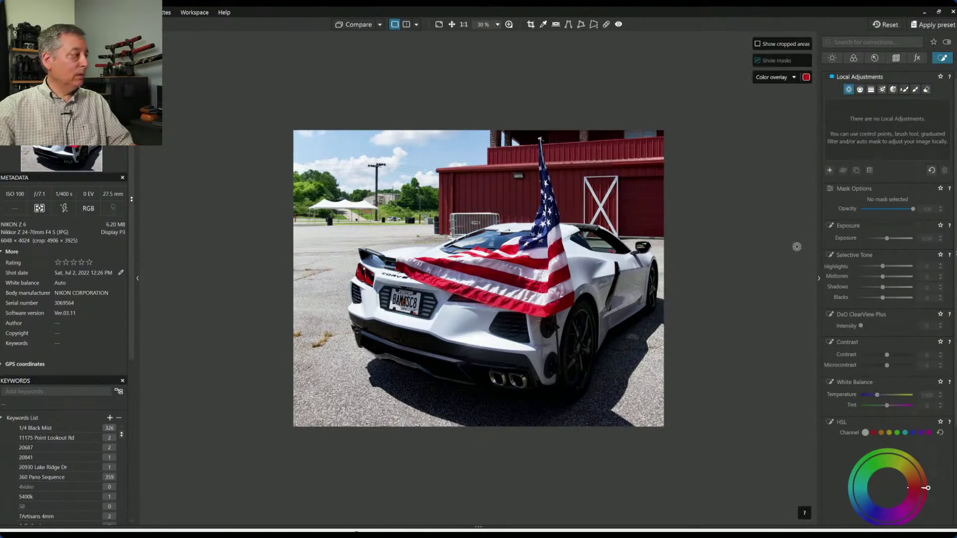
pyautogui.click(577, 347)
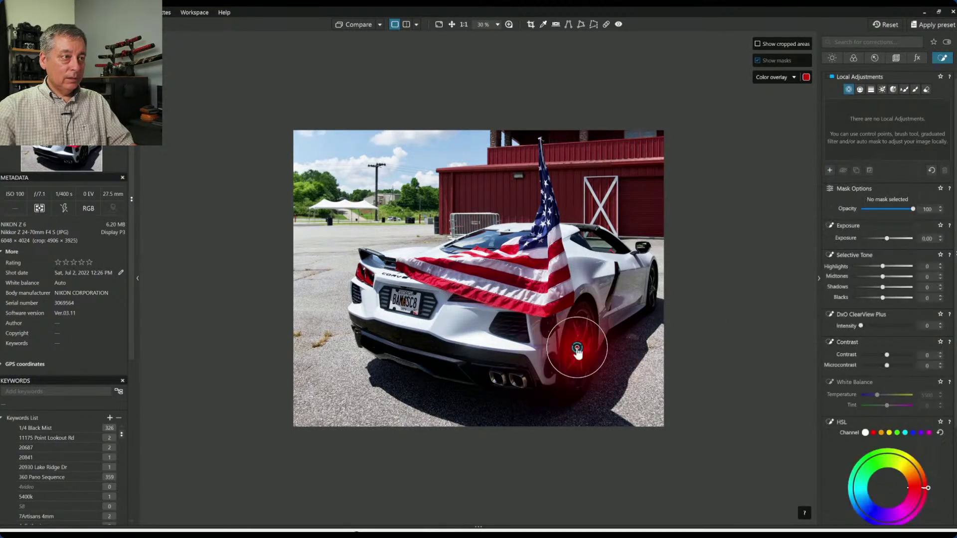
pyautogui.click(653, 289)
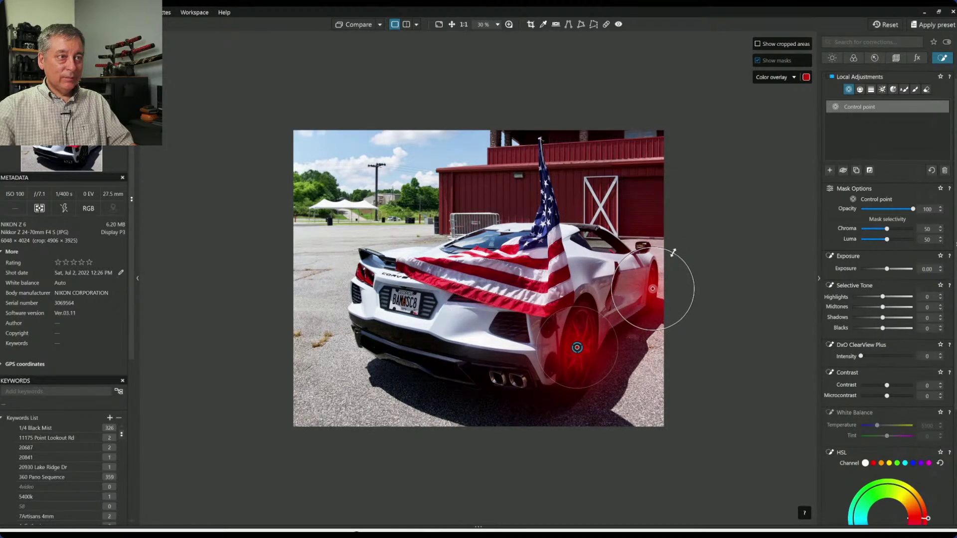
pyautogui.moveTo(672, 253); pyautogui.dragTo(664, 276)
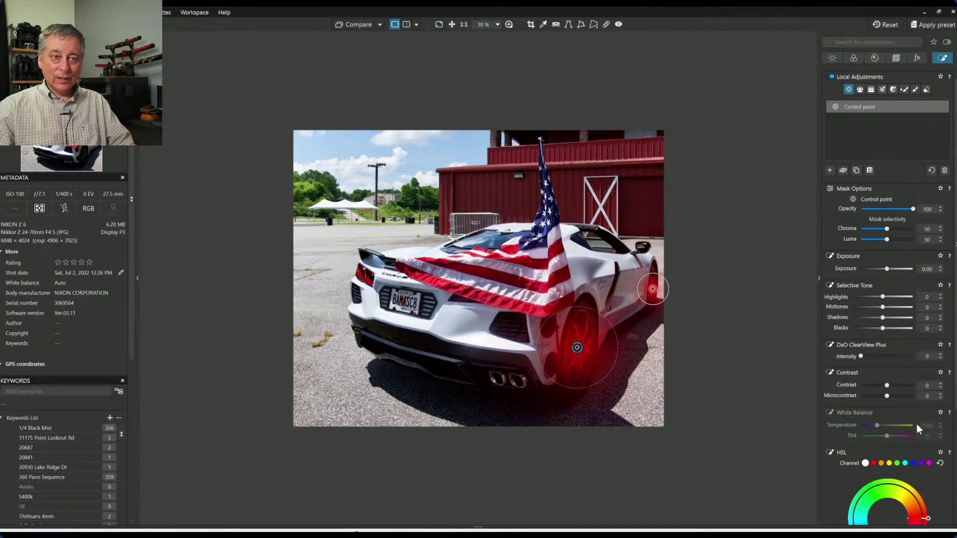
# Set the control point mask's ClearView Plus intensity to 74 and microcontrast to 100, and add a point on the left taillight
pyautogui.click(899, 356)
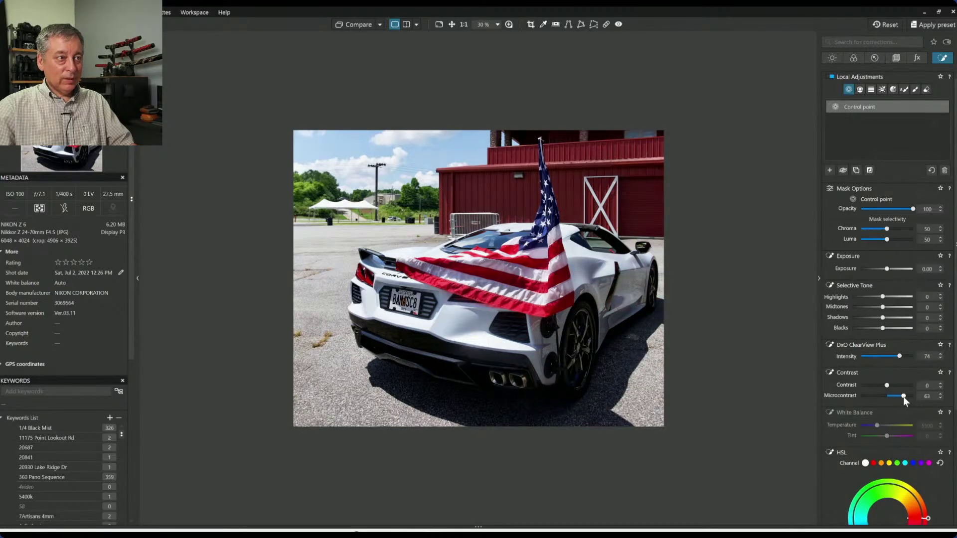
pyautogui.moveTo(917, 399); pyautogui.dragTo(917, 399)
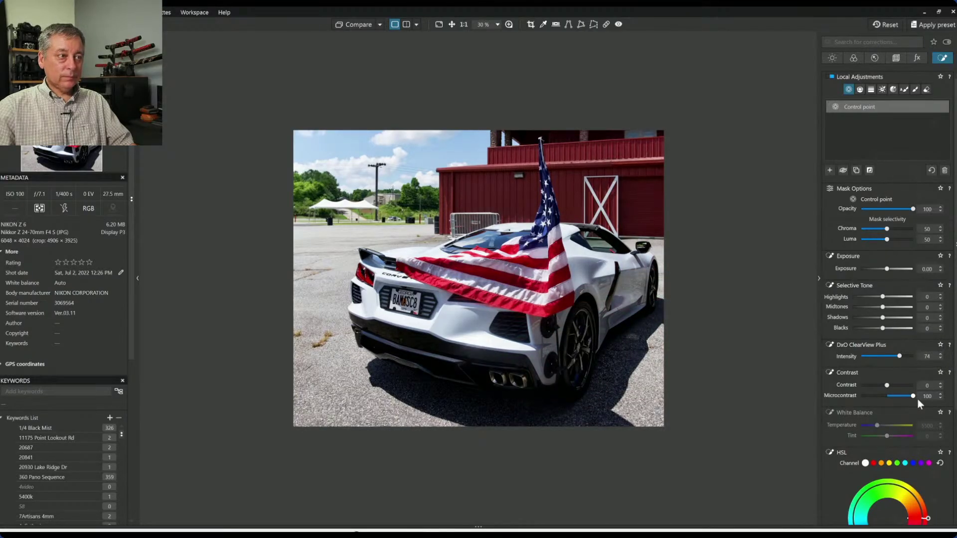
pyautogui.click(362, 274)
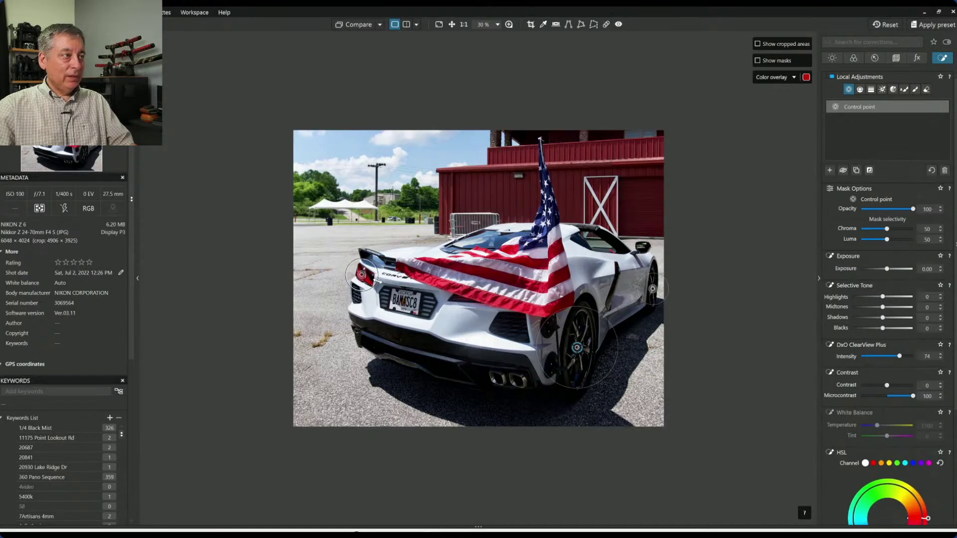
# Remove the left taillight's point from the wheel mask and start a new control point mask on that taillight
pyautogui.press('Delete')
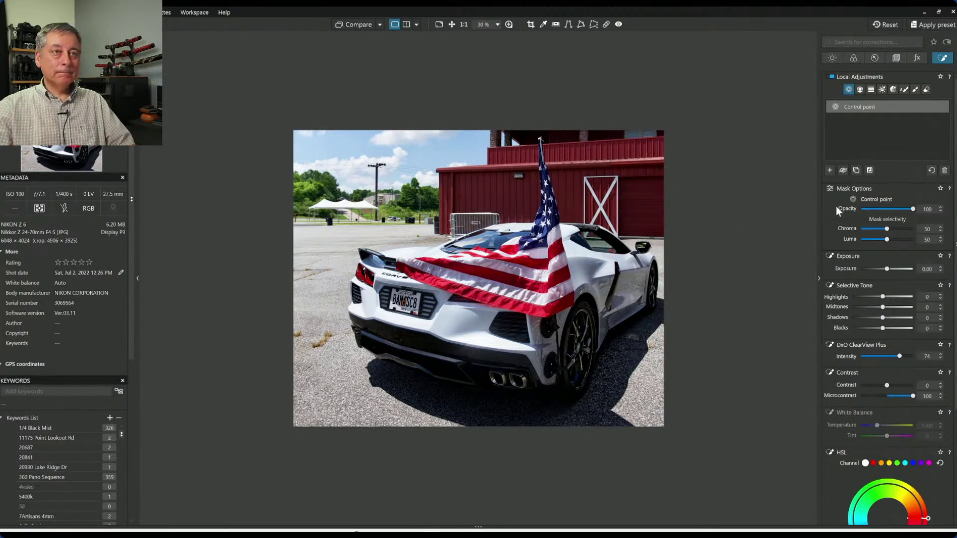
pyautogui.click(833, 173)
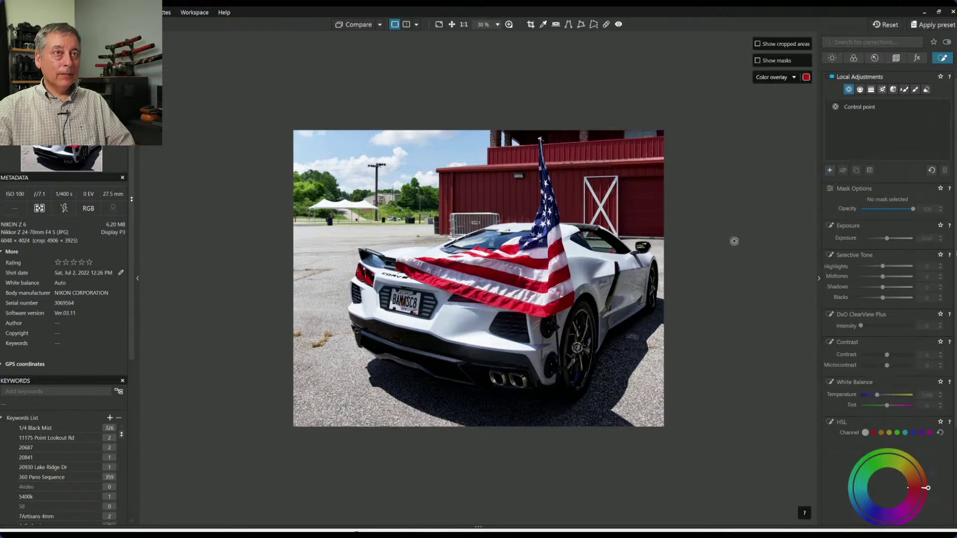
pyautogui.click(367, 281)
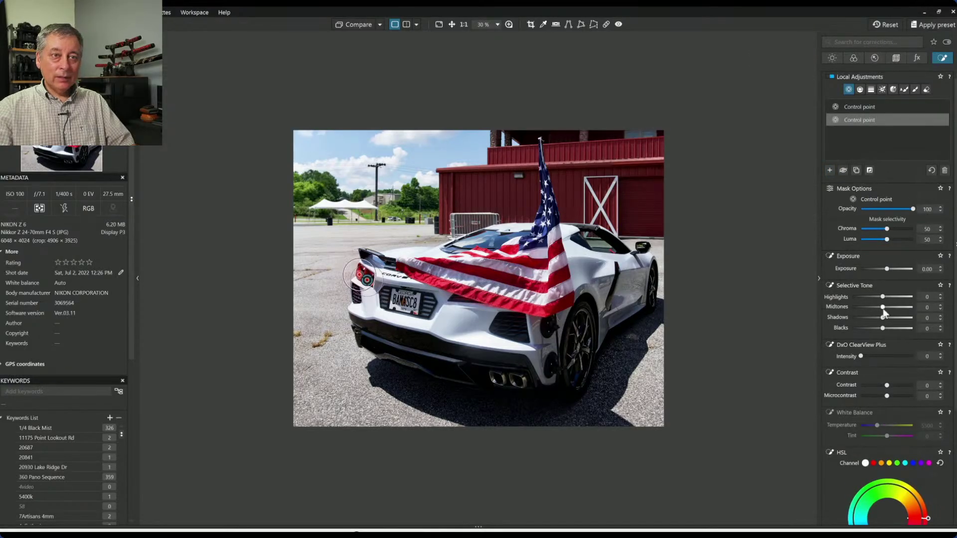
# Set the taillight mask's highlights to 100, midtones to 73, shadows to 37, ClearView Plus intensity to 30 and microcontrast to 100
pyautogui.moveTo(884, 310)
pyautogui.mouseDown()
pyautogui.moveTo(905, 309)
pyautogui.moveTo(914, 298)
pyautogui.moveTo(899, 318)
pyautogui.mouseUp()
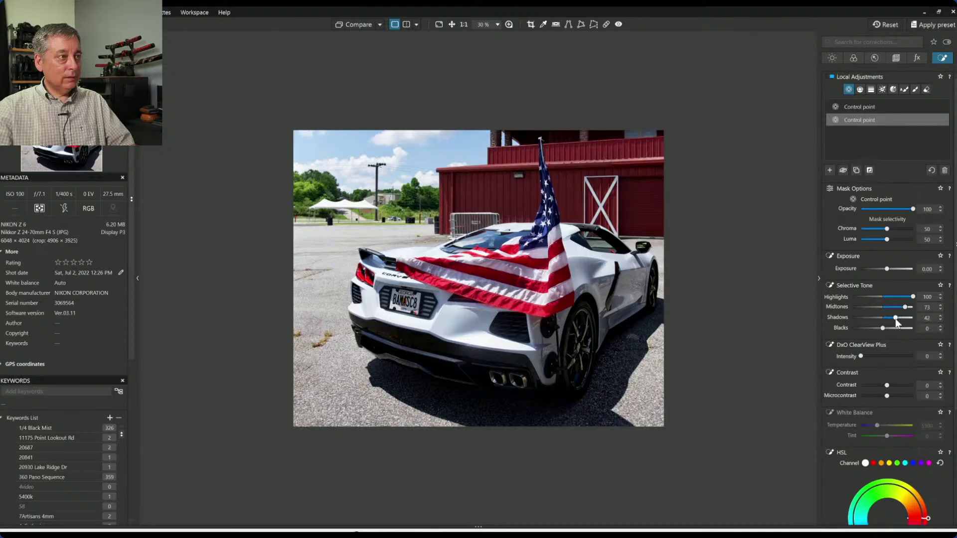
pyautogui.moveTo(895, 319); pyautogui.dragTo(893, 318)
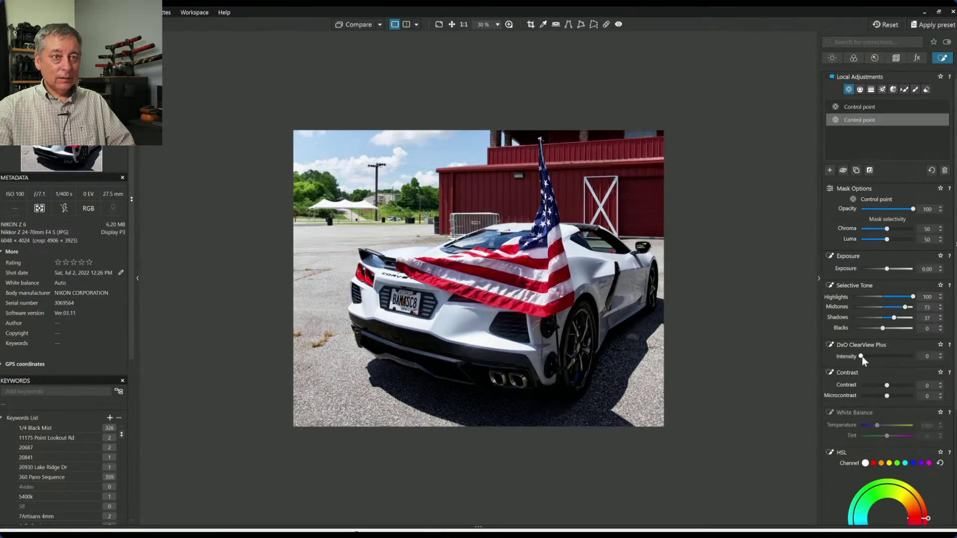
pyautogui.moveTo(862, 357); pyautogui.dragTo(877, 357)
pyautogui.moveTo(887, 396); pyautogui.dragTo(934, 407)
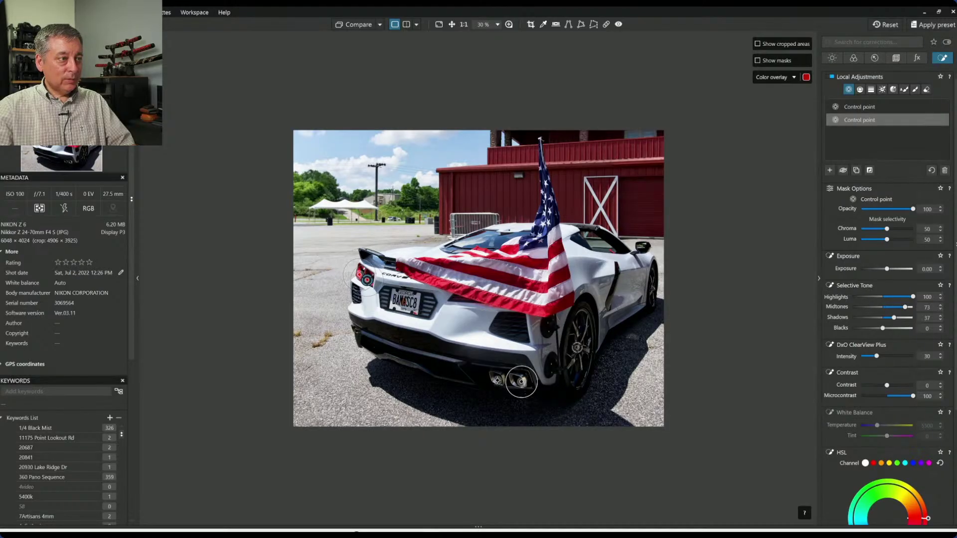
# Extend the taillight mask with control points on both exhaust tips and on the right taillight area below the flag, and finish the mask
pyautogui.click(497, 381)
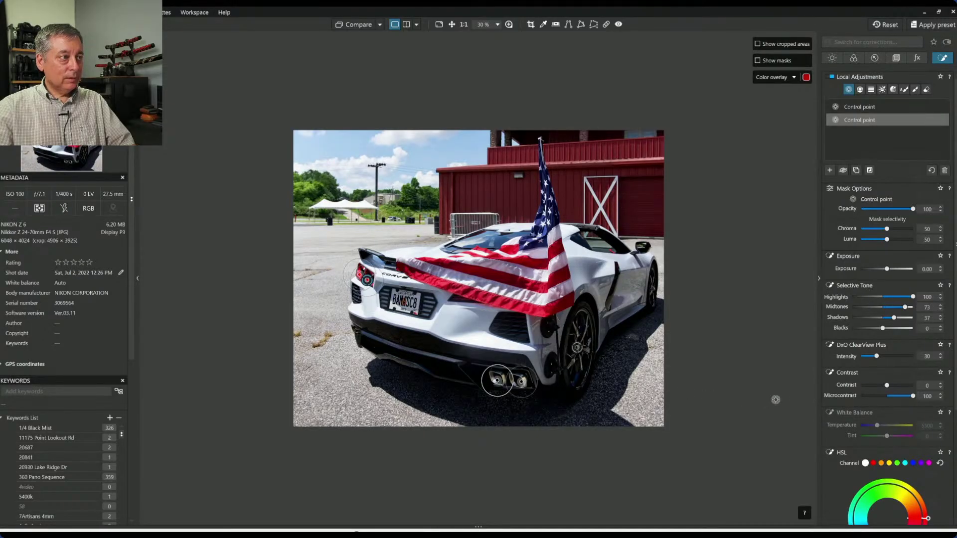
pyautogui.click(458, 301)
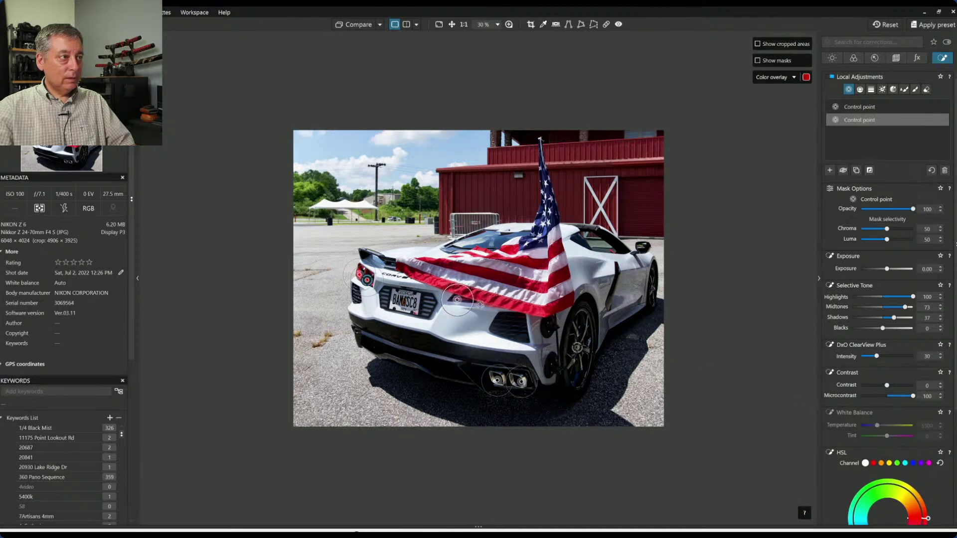
pyautogui.press('Escape')
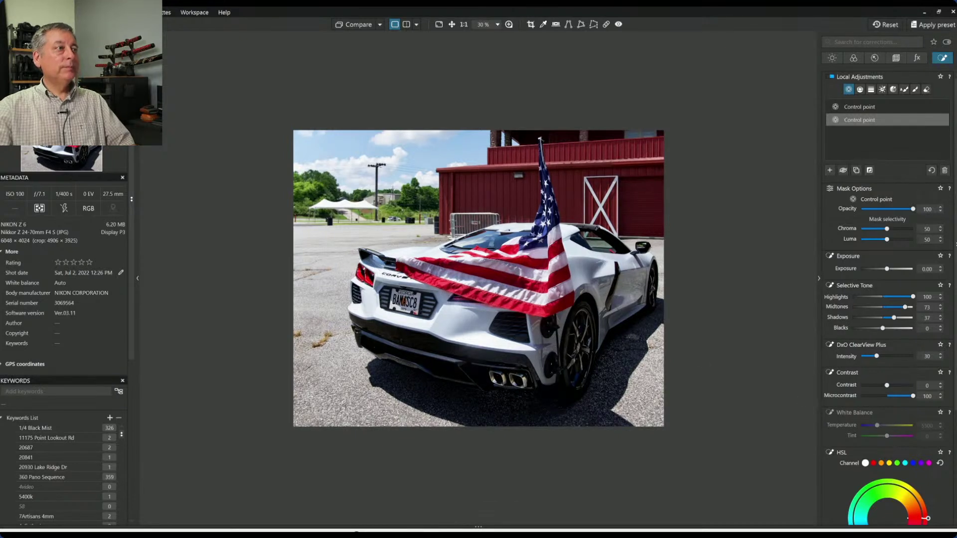
pyautogui.press('Escape')
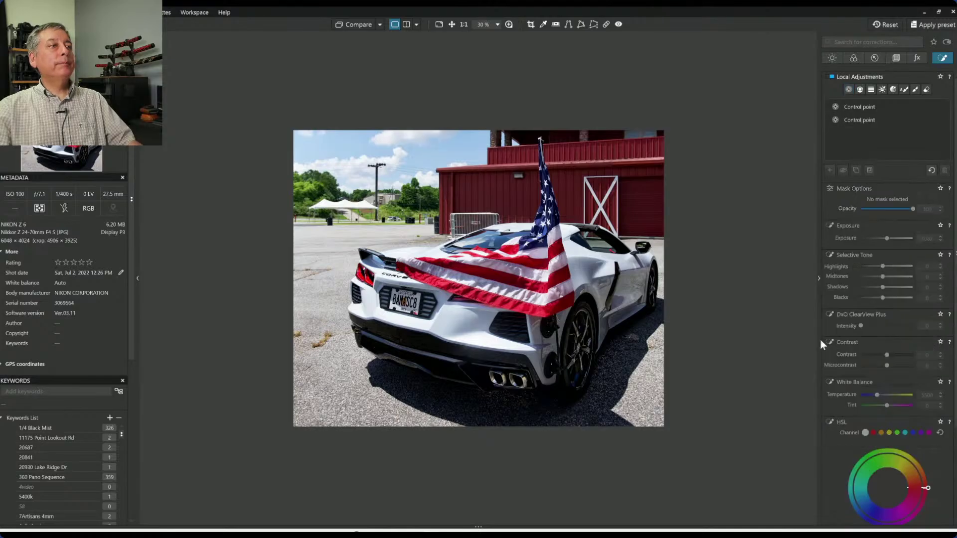
# Add a control point on the rear deck: highlights 13, midtones 52, shadows 6, blacks -77, ClearView Plus 56, microcontrast 64
pyautogui.click(849, 90)
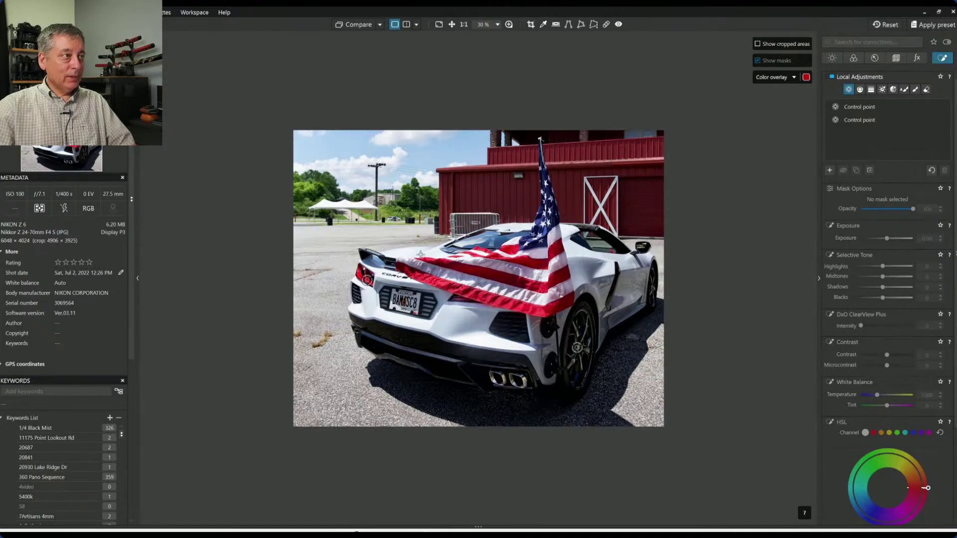
pyautogui.click(420, 254)
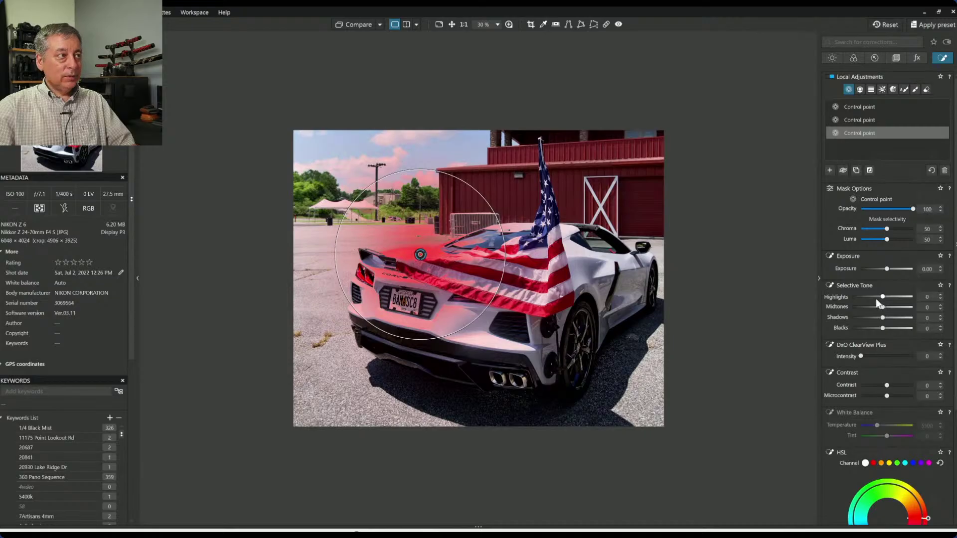
pyautogui.moveTo(883, 299); pyautogui.dragTo(876, 299)
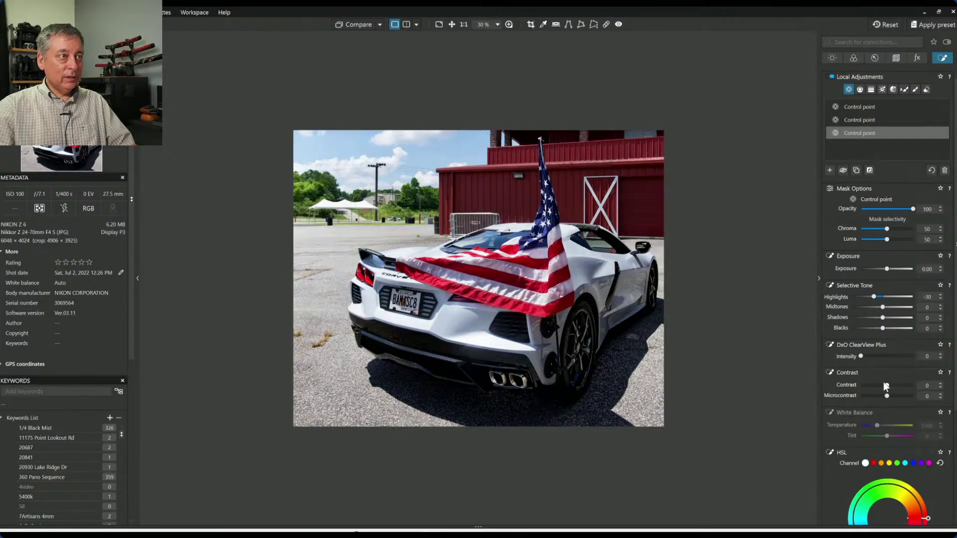
pyautogui.click(890, 358)
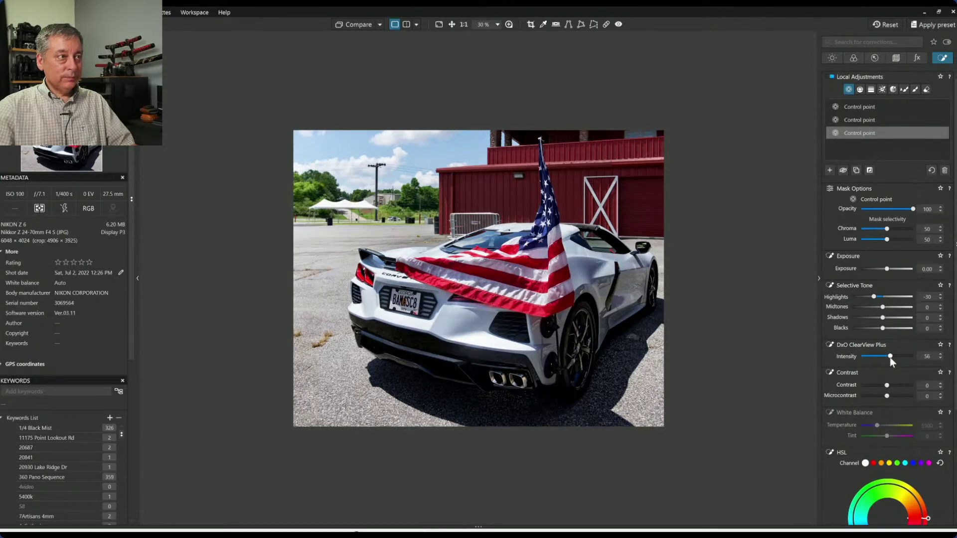
pyautogui.moveTo(884, 331); pyautogui.dragTo(899, 307)
pyautogui.scroll(-3, 877, 390)
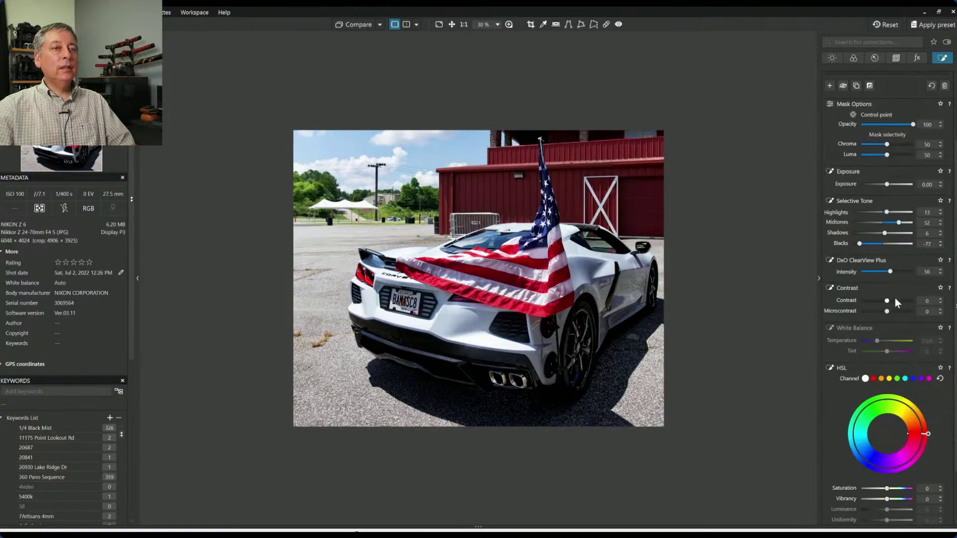
pyautogui.moveTo(896, 312); pyautogui.dragTo(900, 312)
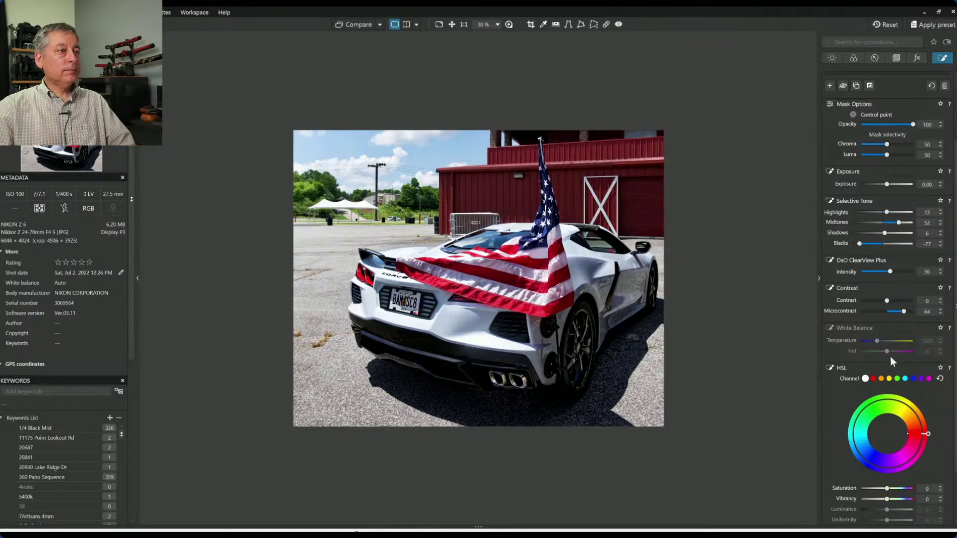
# Compare the edited Corvette photo with its original version and deselect the mask
pyautogui.click(345, 26)
pyautogui.click(345, 26)
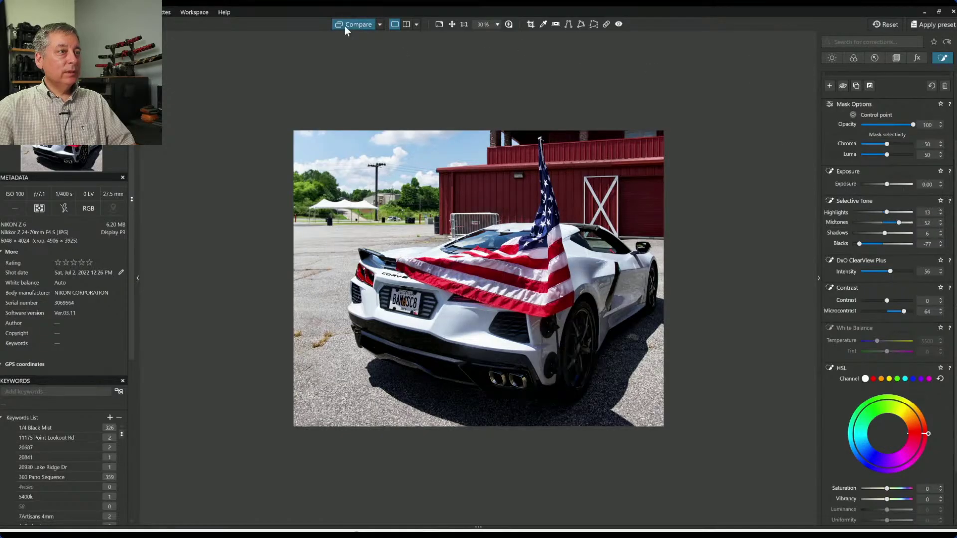
pyautogui.click(338, 25)
pyautogui.click(752, 319)
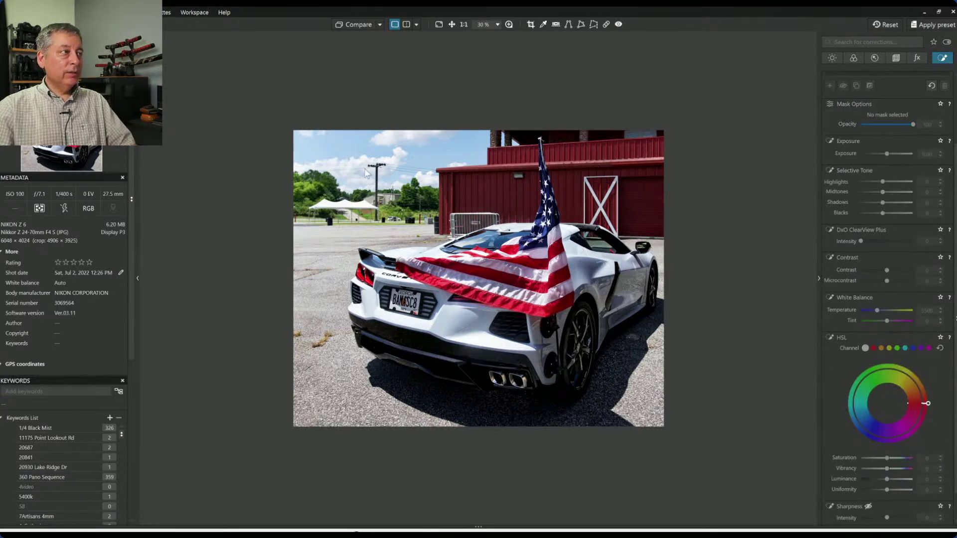
# Start a new control point mask on the pavement behind the car, shrinking the first point and adding two more toward the barn
pyautogui.scroll(2, 914, 210)
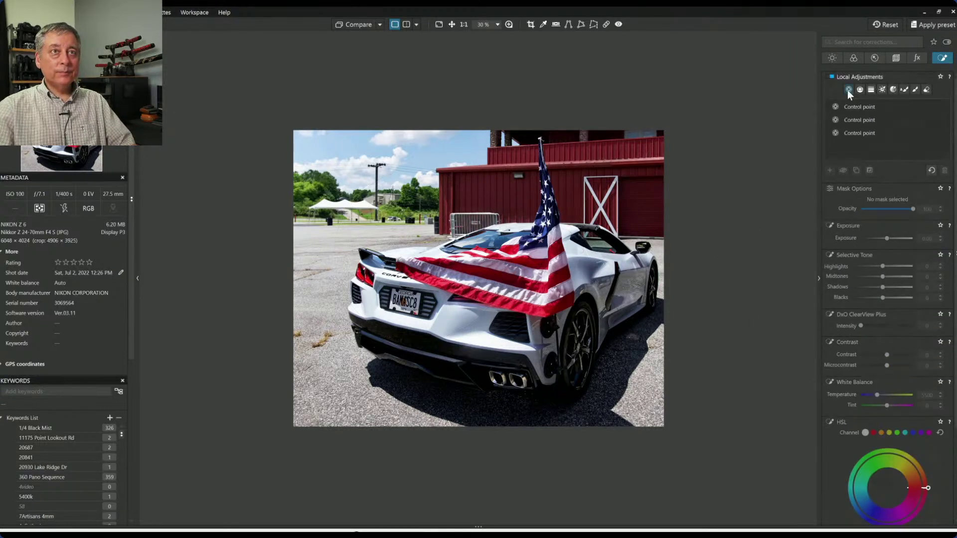
pyautogui.click(829, 170)
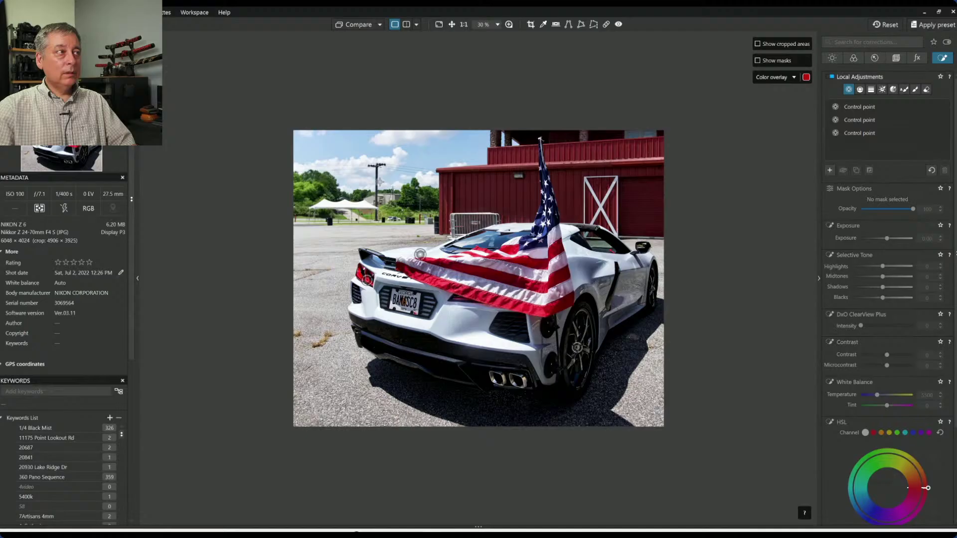
pyautogui.click(308, 244)
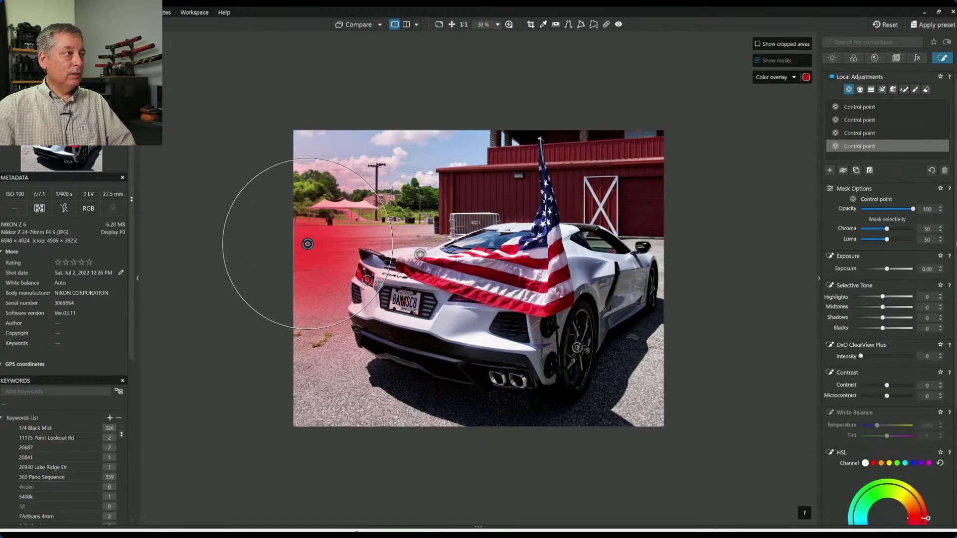
pyautogui.moveTo(380, 287); pyautogui.dragTo(337, 273)
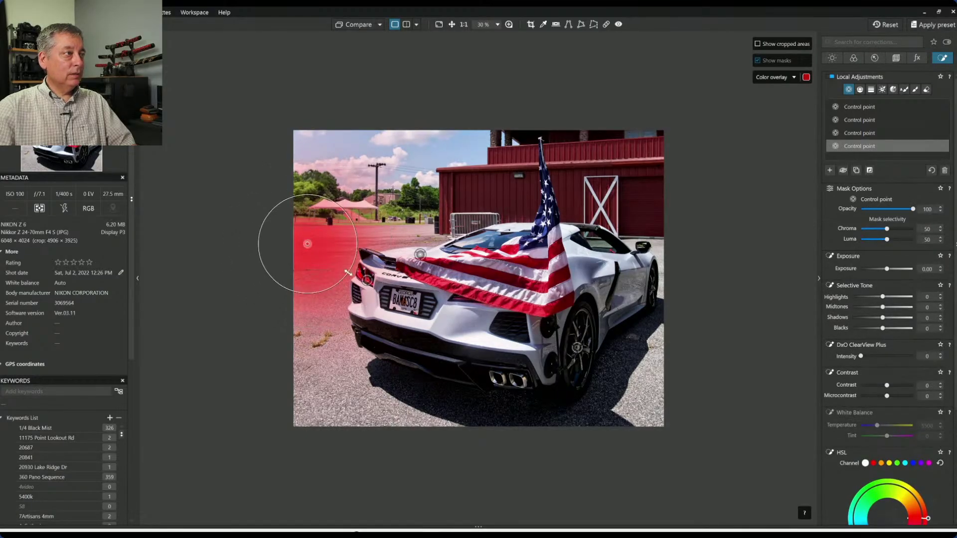
pyautogui.click(373, 233)
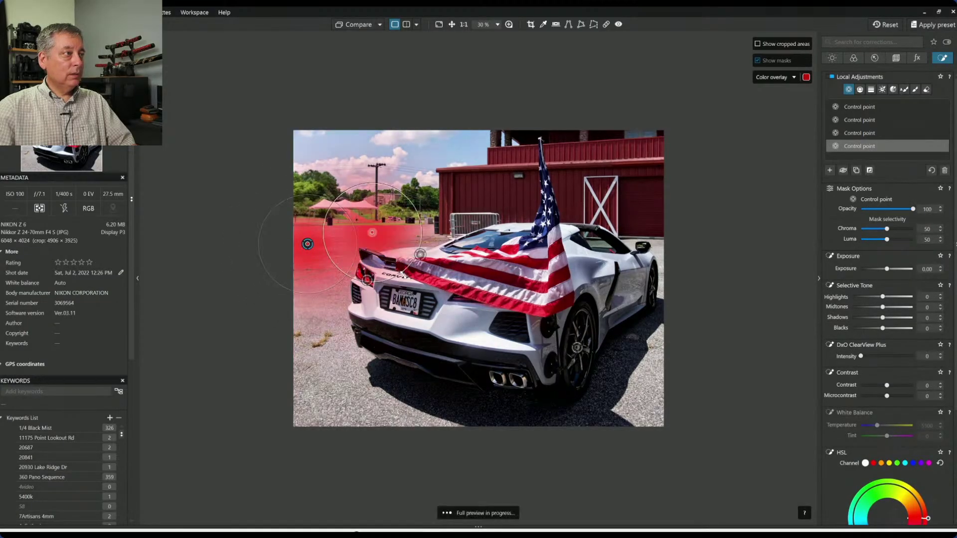
pyautogui.click(407, 227)
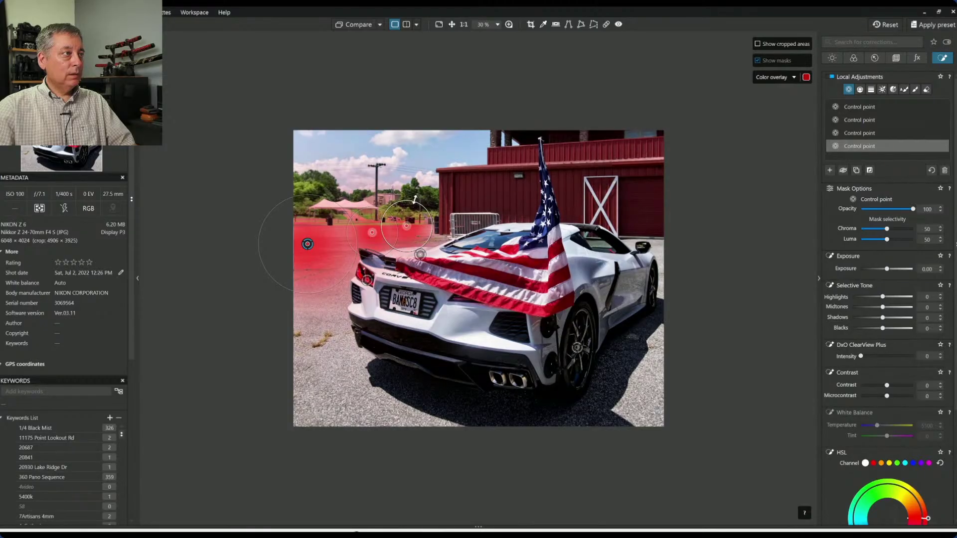
# Add more control points to the pavement mask along the photo's left edge, bottom foreground and right edge, enlarging the lower-left one
pyautogui.click(306, 310)
pyautogui.click(308, 375)
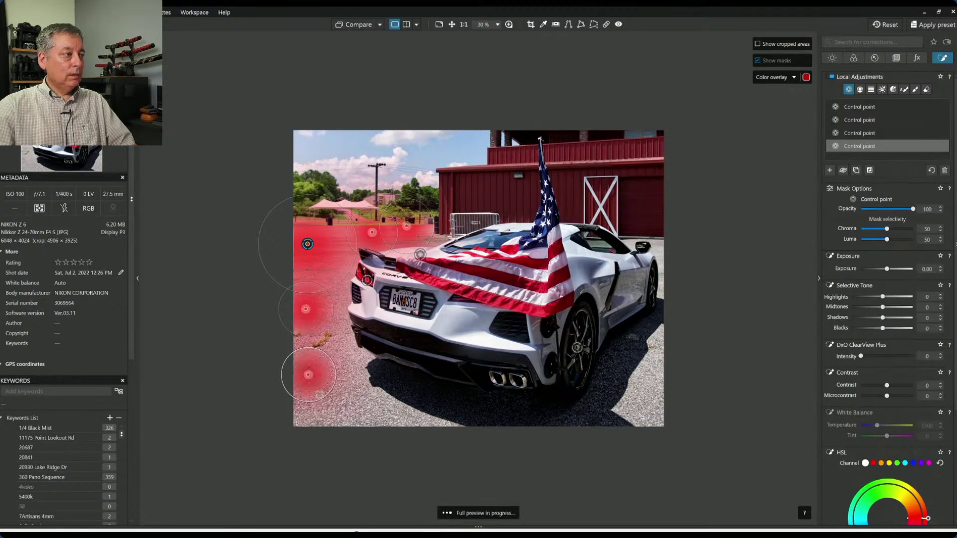
pyautogui.moveTo(318, 400); pyautogui.dragTo(327, 418)
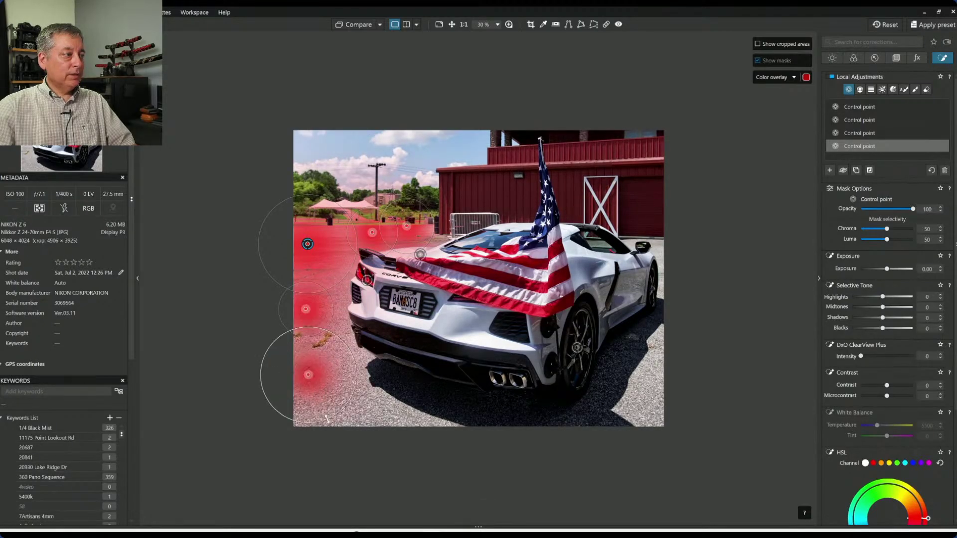
pyautogui.click(347, 421)
pyautogui.click(403, 421)
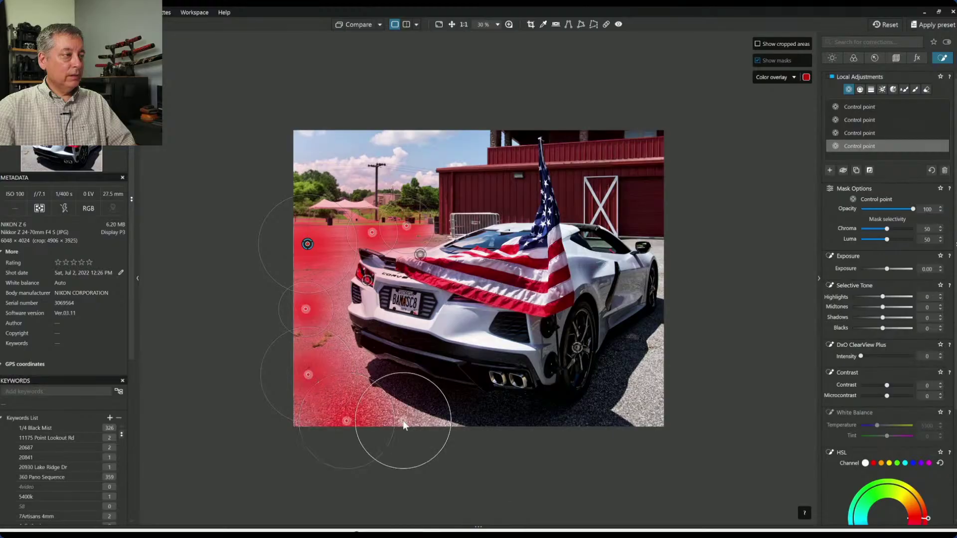
pyautogui.click(643, 410)
pyautogui.click(659, 351)
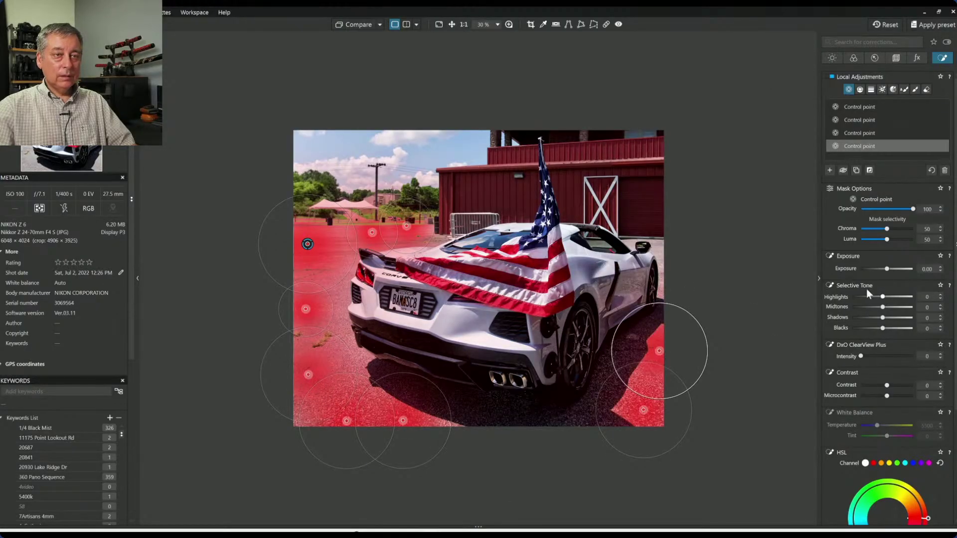
# Set the pavement mask's highlights to -21, shadows to -31, blacks to -75, contrast to -12 and microcontrast to -11, and adjust a point near the background trees
pyautogui.moveTo(882, 328); pyautogui.dragTo(866, 328)
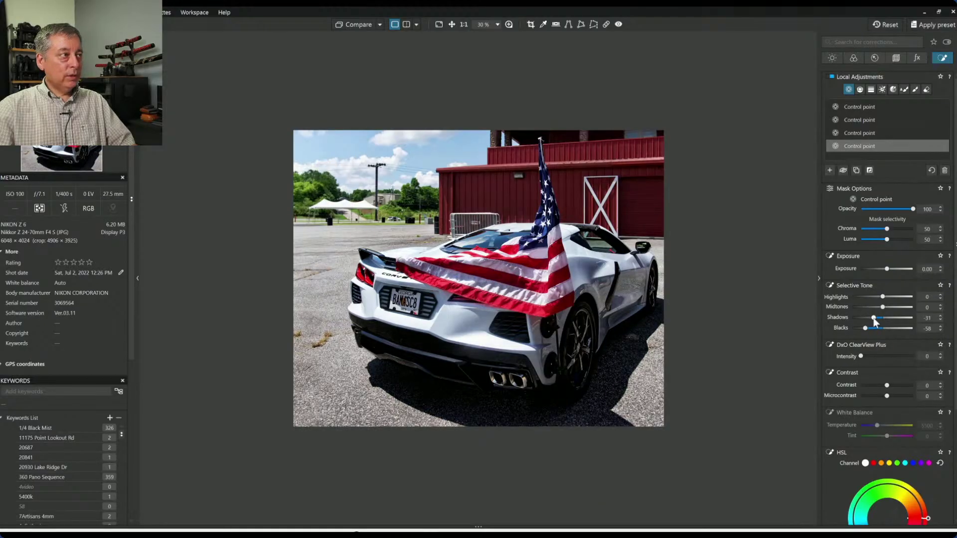
pyautogui.click(877, 297)
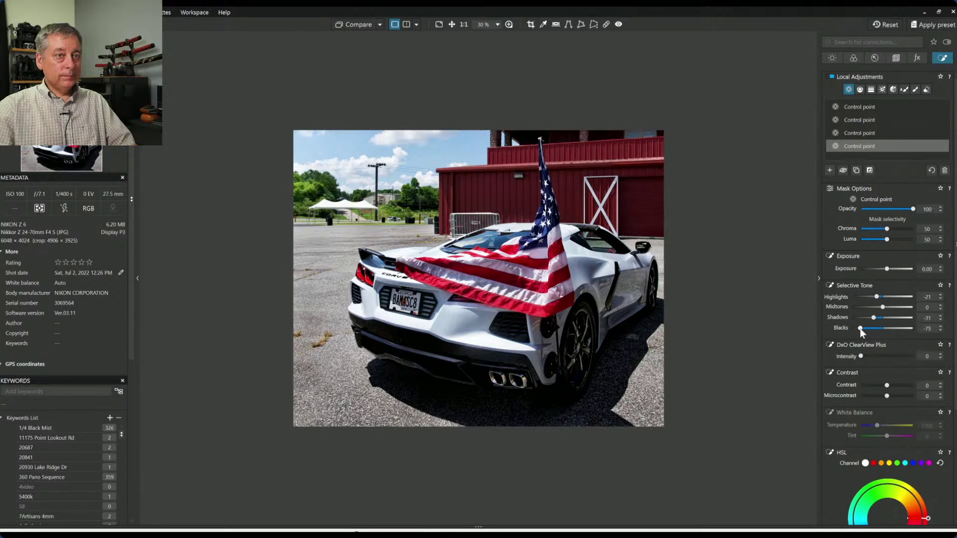
pyautogui.click(864, 396)
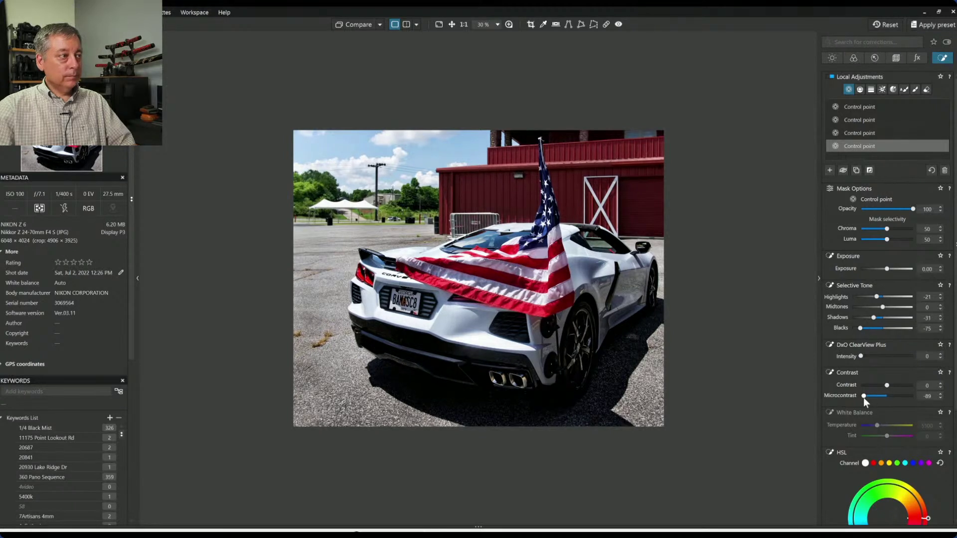
pyautogui.moveTo(863, 398); pyautogui.dragTo(885, 397)
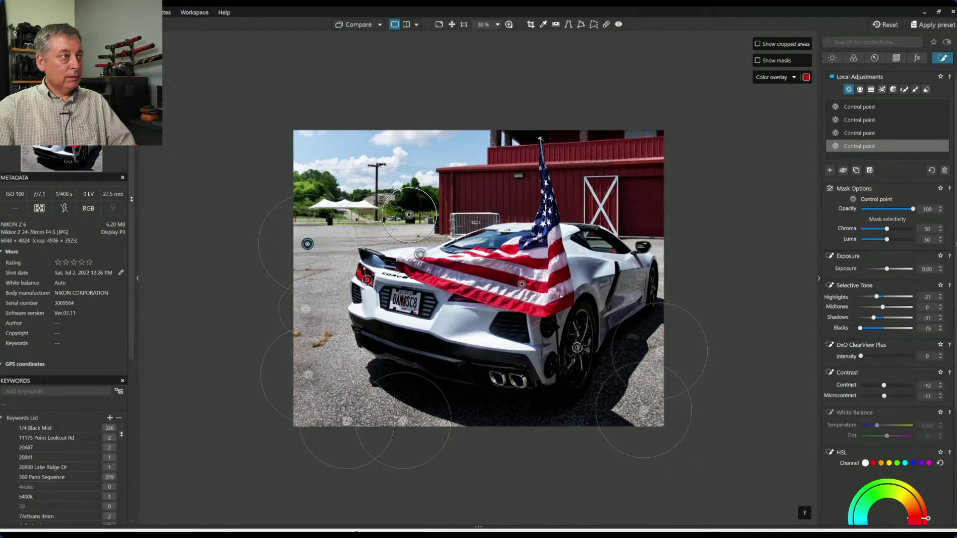
pyautogui.moveTo(409, 215); pyautogui.dragTo(400, 215)
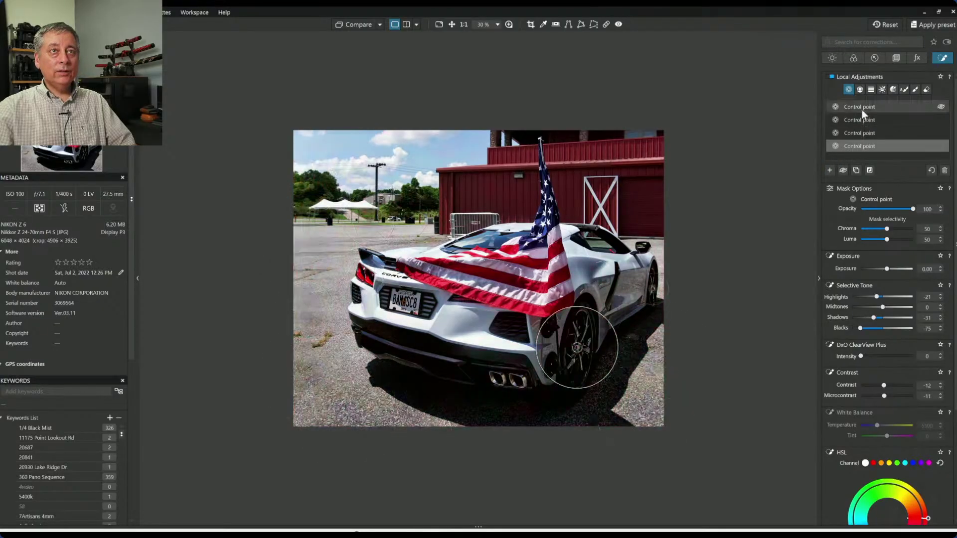
# Start a new control line mask over the sky and shift it down to the treetops
pyautogui.click(860, 90)
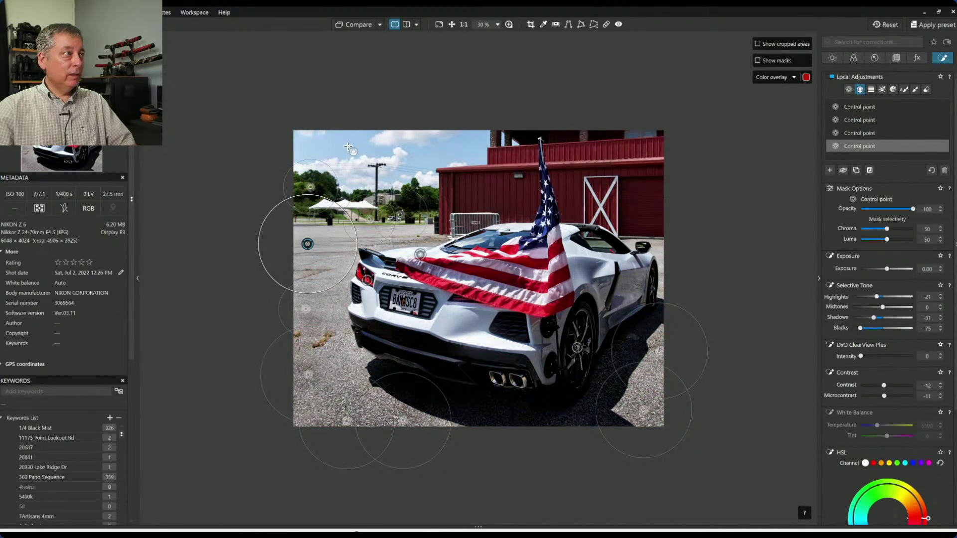
pyautogui.click(830, 170)
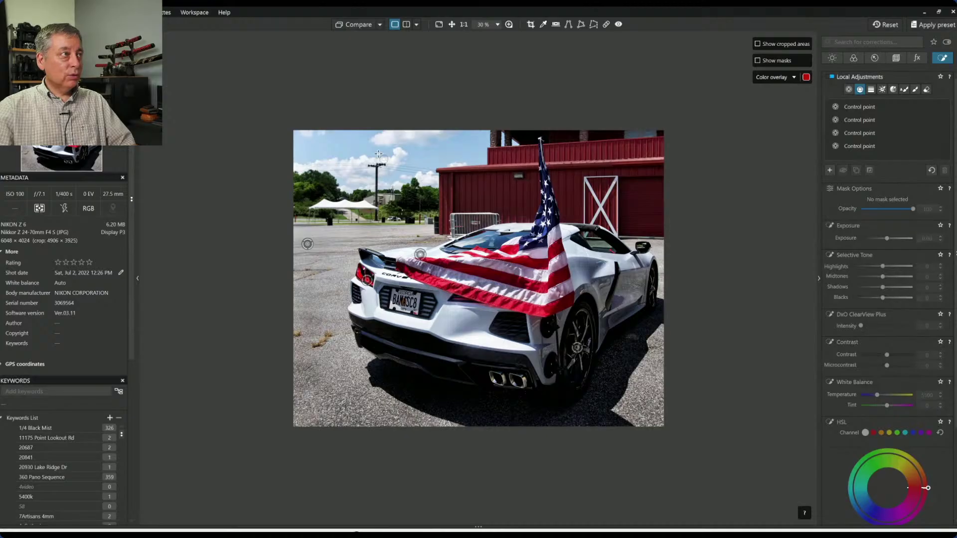
pyautogui.moveTo(353, 158); pyautogui.dragTo(363, 200)
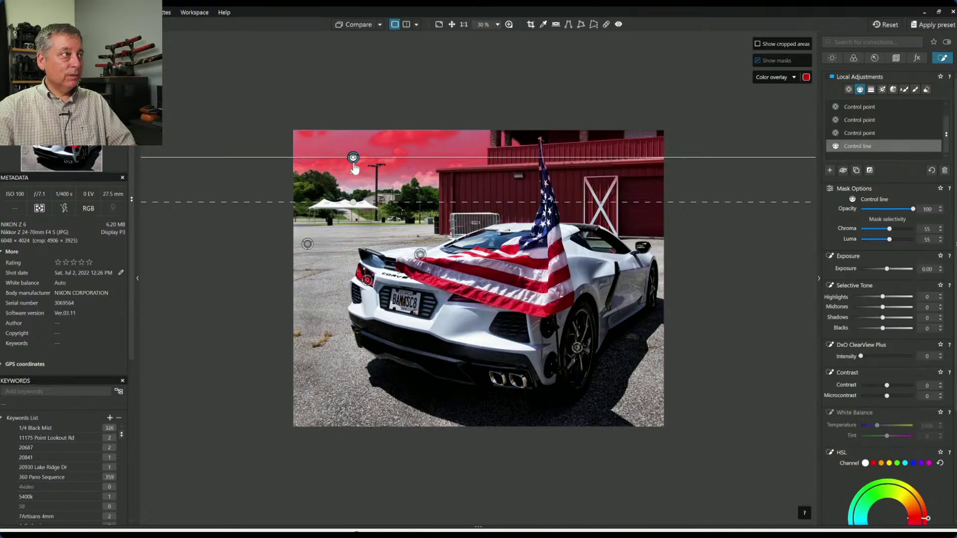
pyautogui.moveTo(353, 158); pyautogui.dragTo(355, 173)
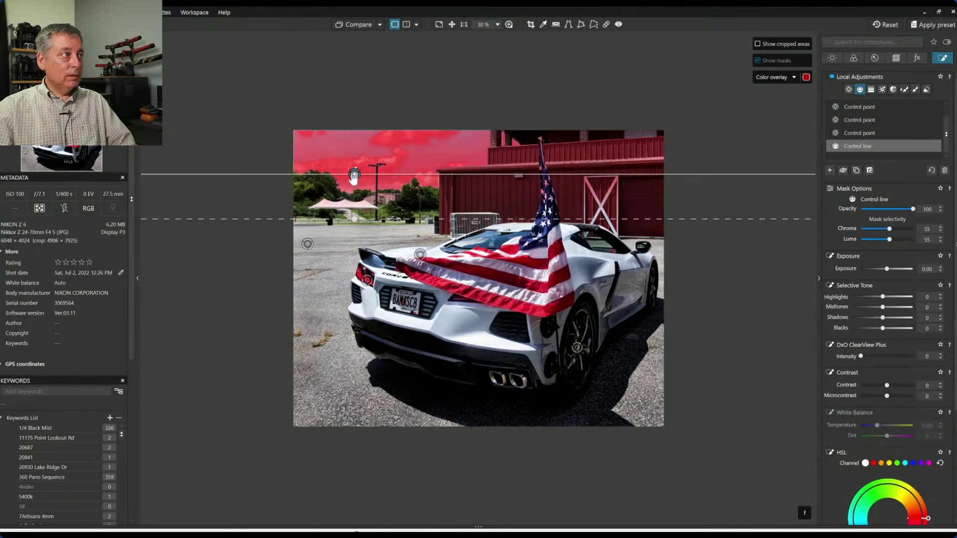
# Set the sky mask's ClearView Plus intensity to 46 and highlights to -8, then deselect the mask
pyautogui.click(884, 357)
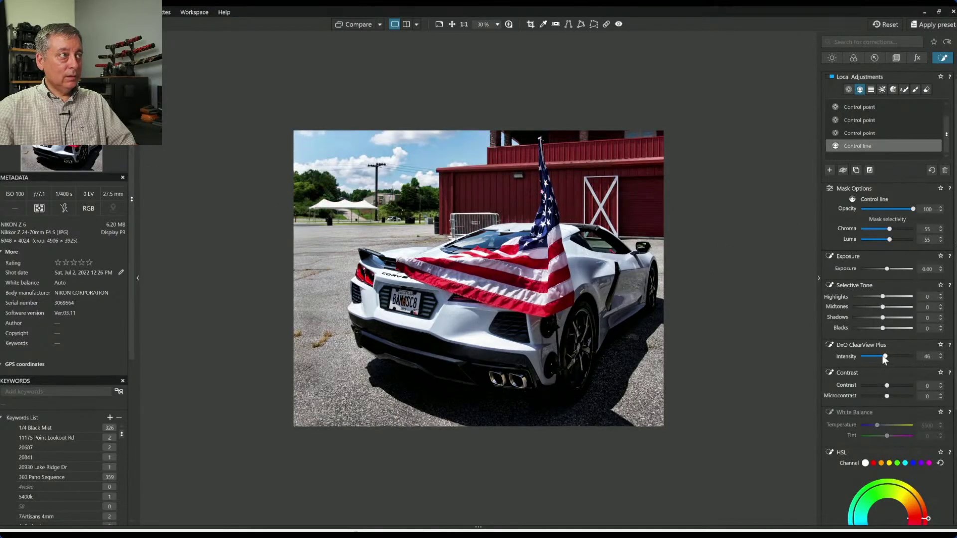
pyautogui.click(880, 298)
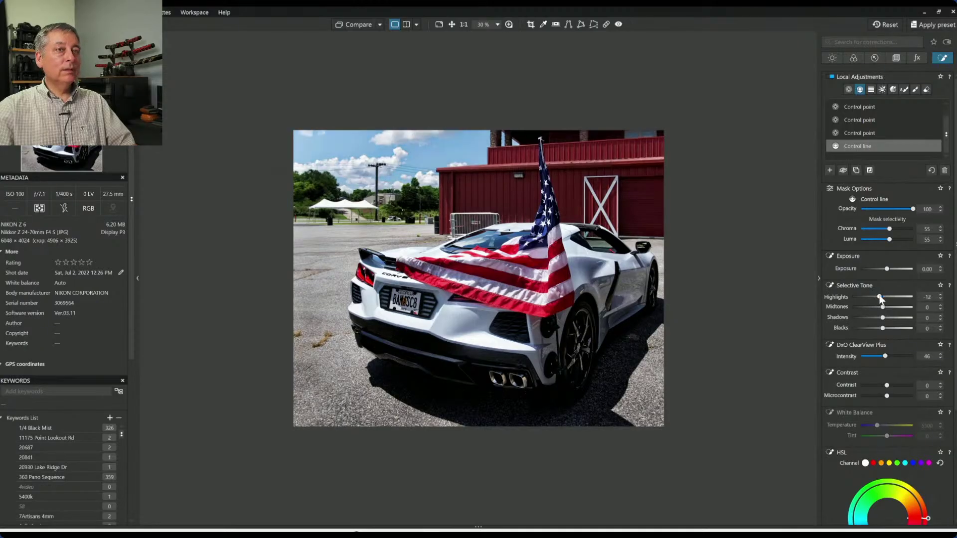
pyautogui.moveTo(880, 297); pyautogui.dragTo(881, 298)
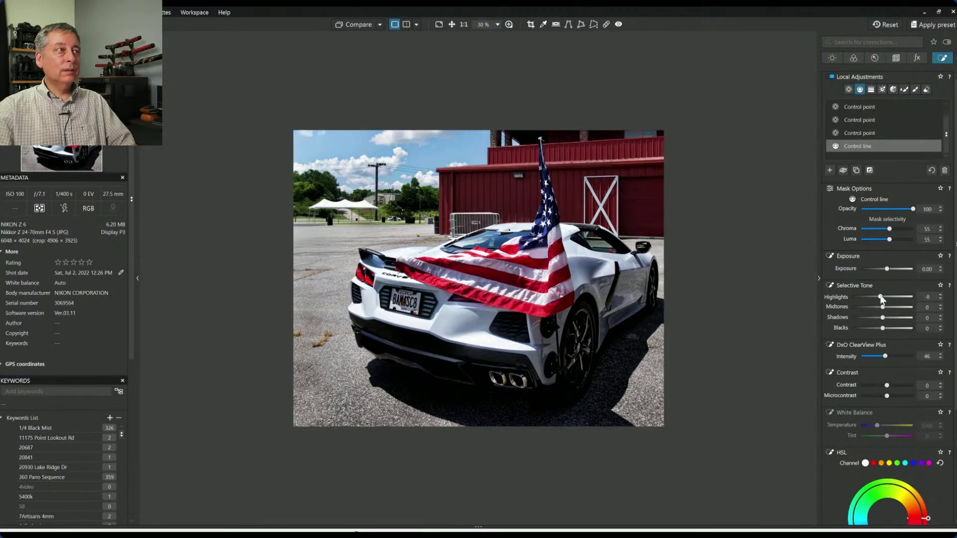
pyautogui.click(881, 340)
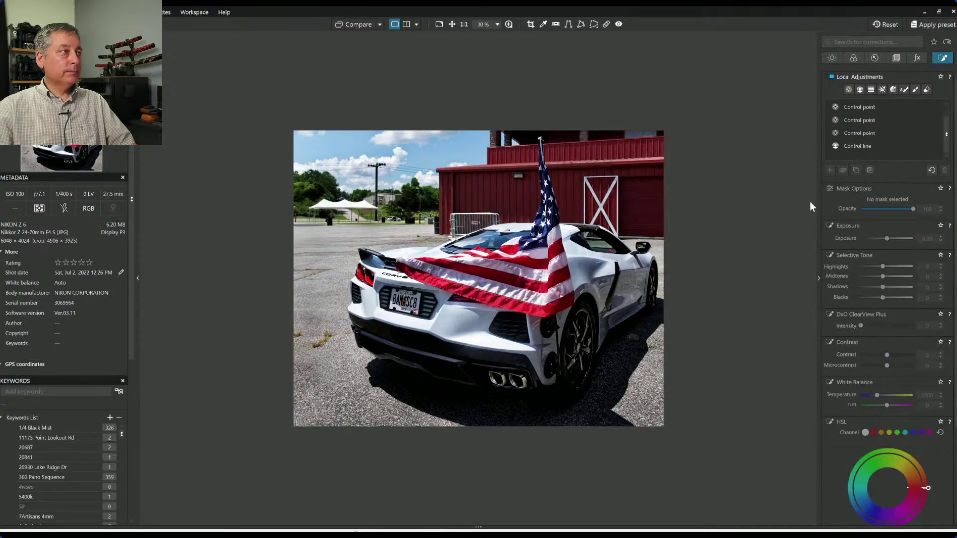
# Mask the white tents in the background with two small control points in a new mask and set its highlights to -56
pyautogui.click(848, 133)
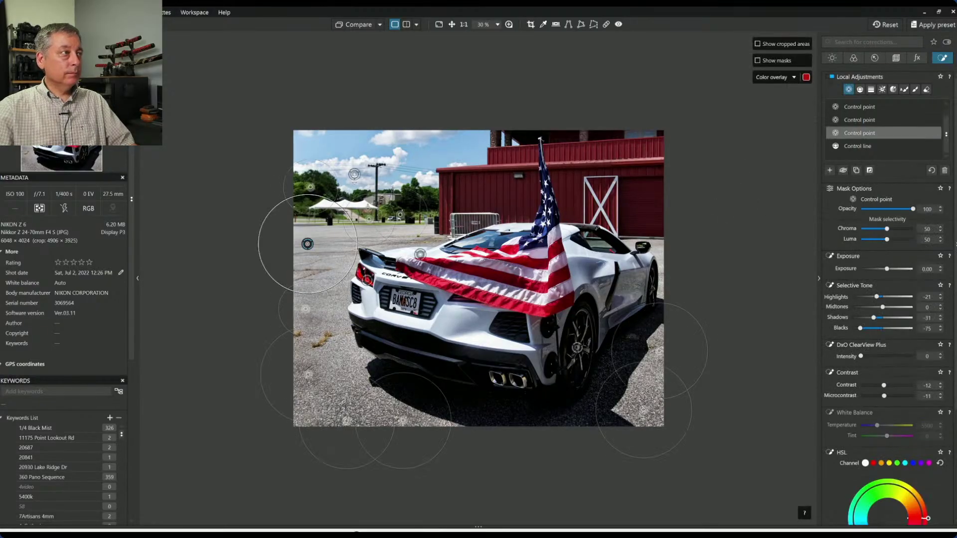
pyautogui.click(325, 203)
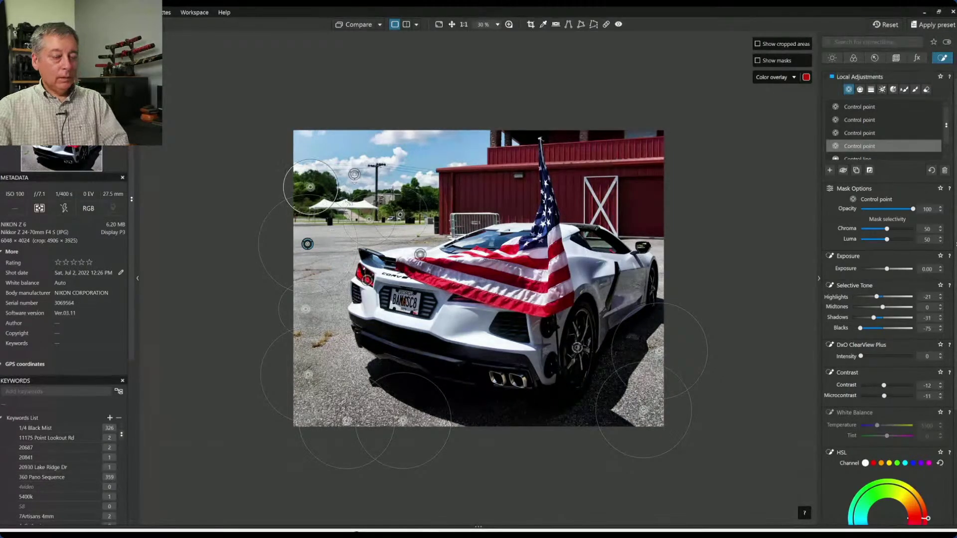
pyautogui.click(829, 171)
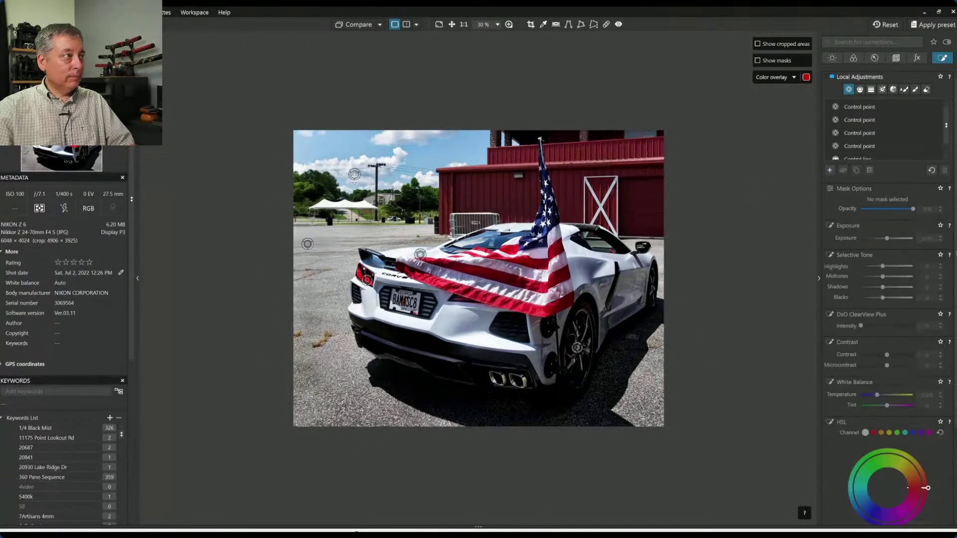
pyautogui.click(330, 205)
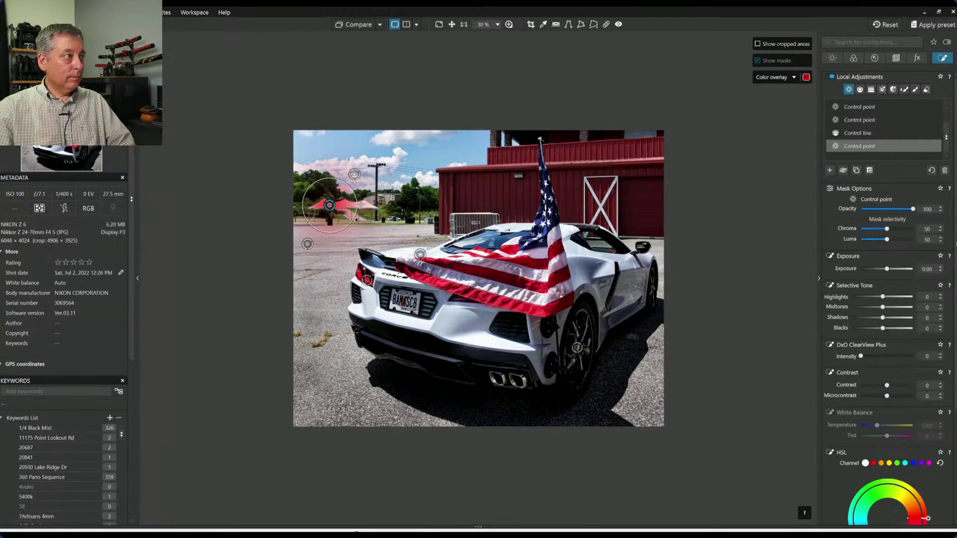
pyautogui.click(361, 204)
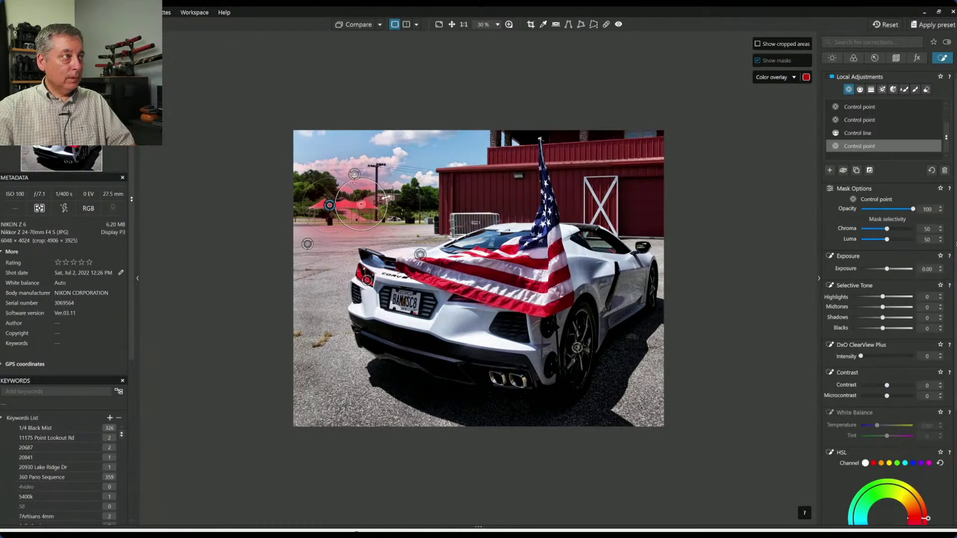
pyautogui.moveTo(386, 198); pyautogui.dragTo(381, 198)
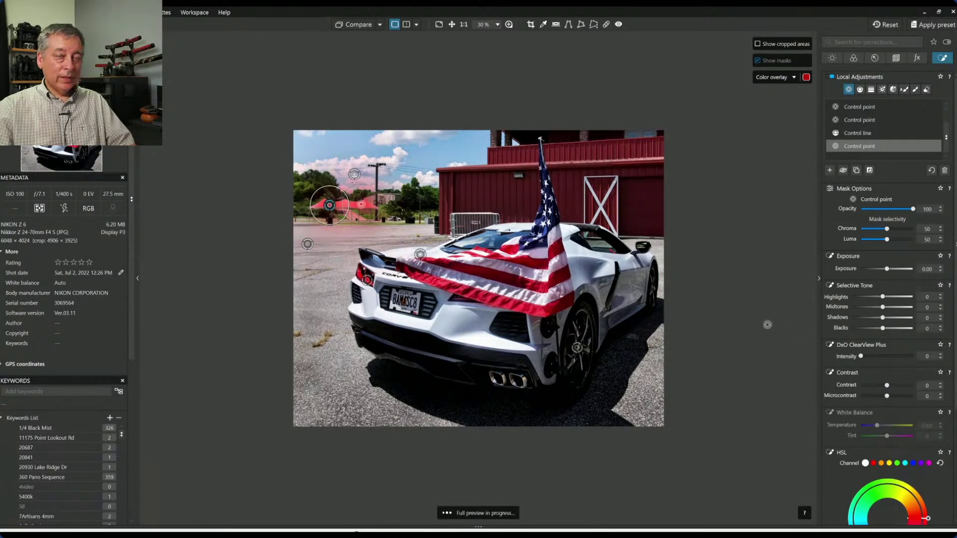
pyautogui.moveTo(883, 297); pyautogui.dragTo(865, 298)
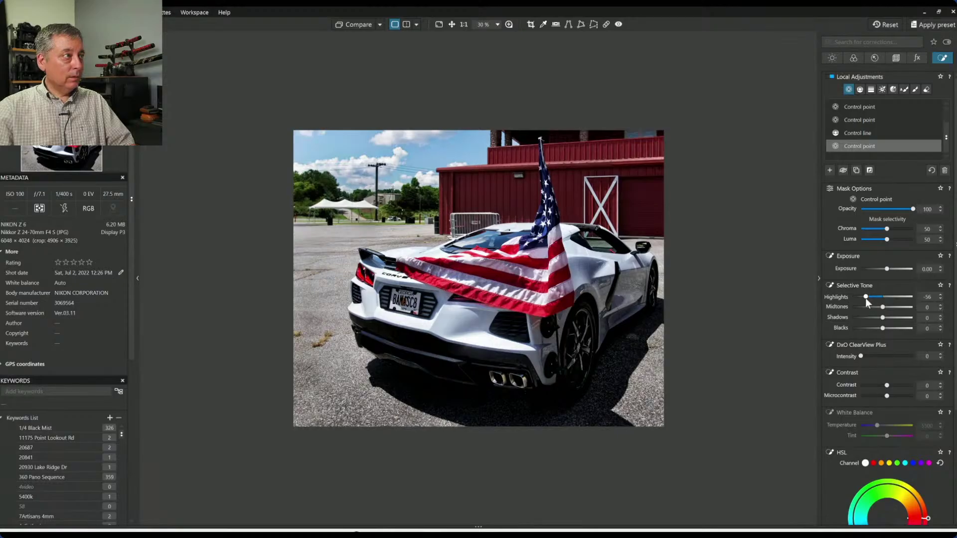
pyautogui.press('Escape')
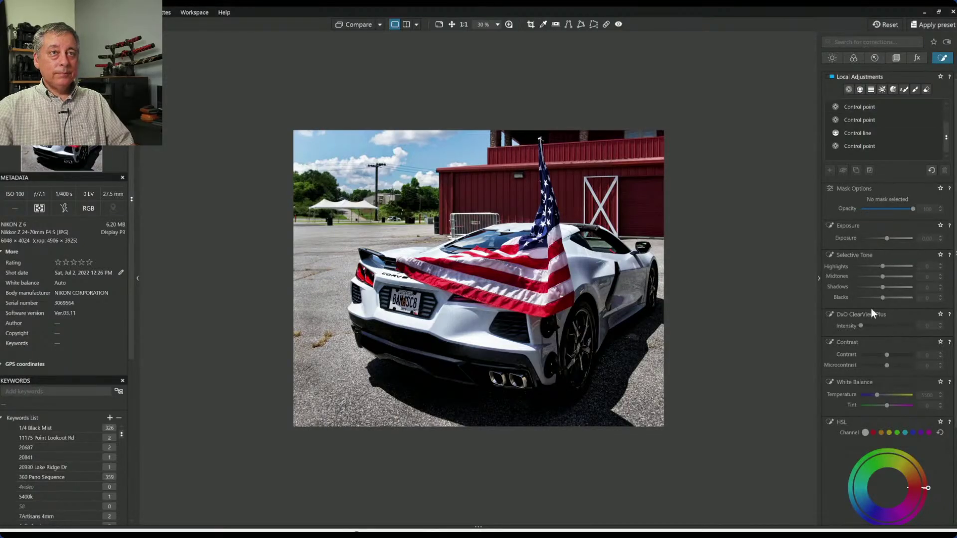
# Raise the whole photo's shadows to 25
pyautogui.click(838, 60)
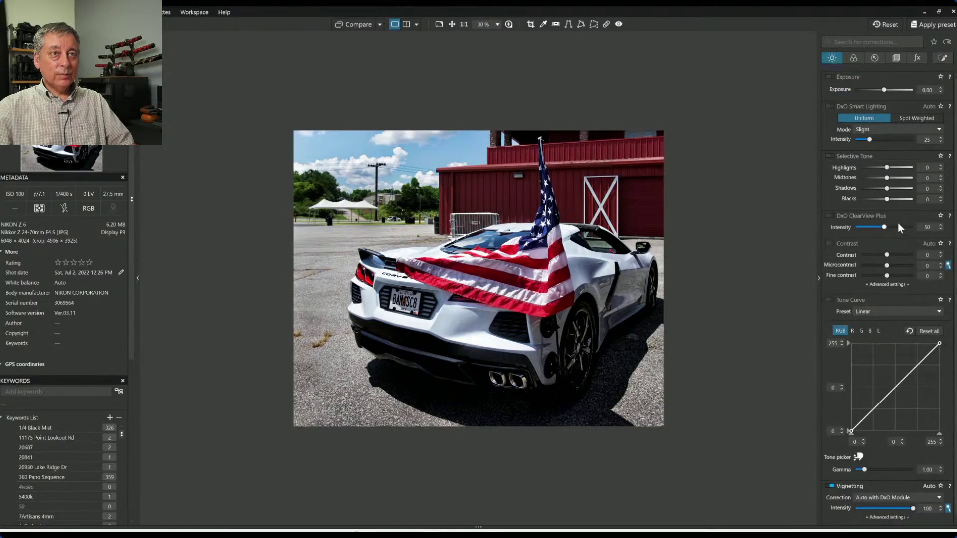
pyautogui.moveTo(889, 189); pyautogui.dragTo(893, 190)
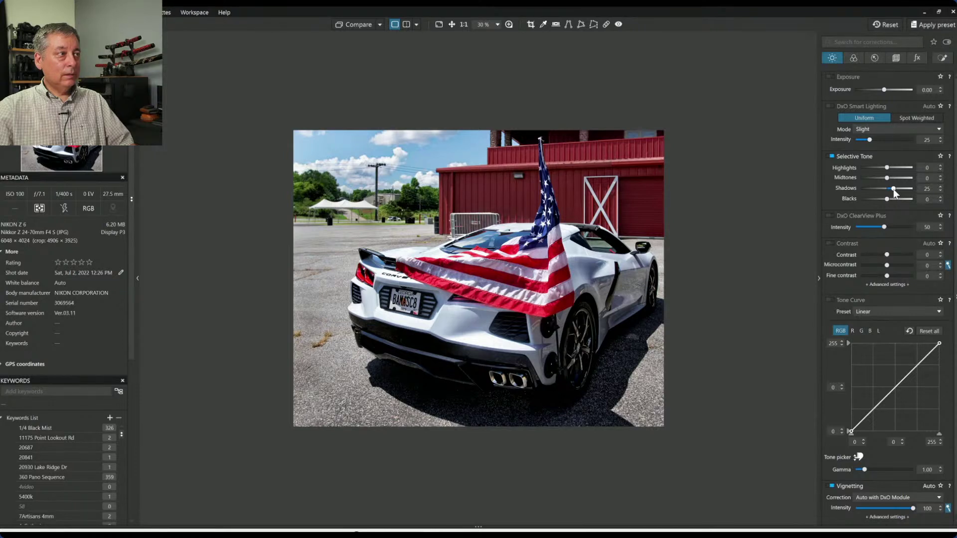
# Set the repair brush's feathering to 73% and paint over the weeds on the pavement beside the car's rear bumper
pyautogui.click(606, 24)
pyautogui.moveTo(357, 342)
pyautogui.mouseDown()
pyautogui.moveTo(316, 337)
pyautogui.moveTo(324, 340)
pyautogui.mouseUp()
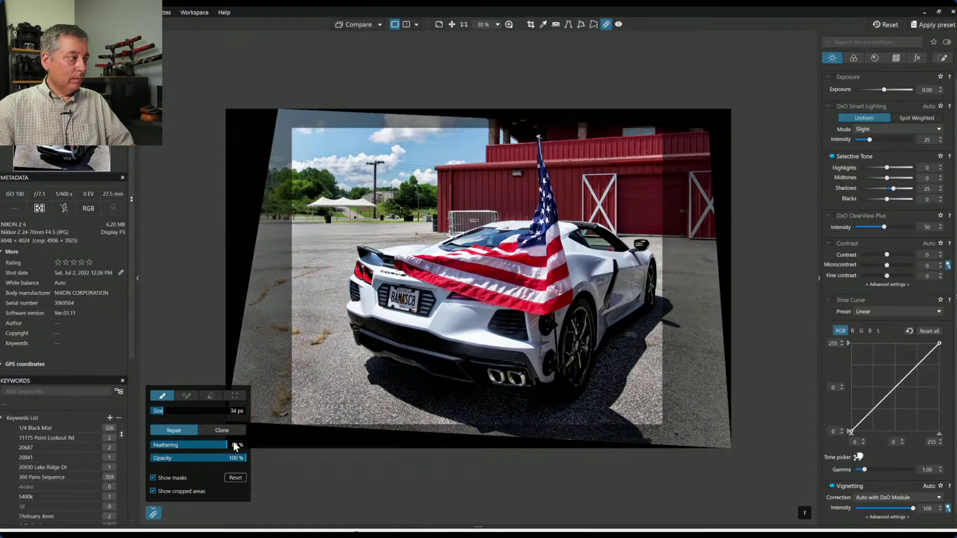
pyautogui.moveTo(234, 441); pyautogui.dragTo(222, 444)
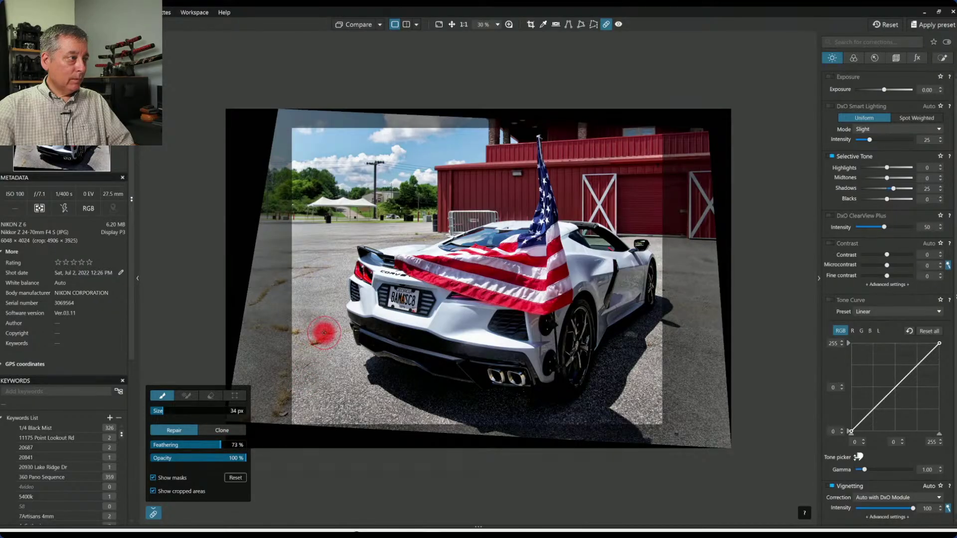
pyautogui.moveTo(324, 332)
pyautogui.mouseDown()
pyautogui.moveTo(306, 357)
pyautogui.moveTo(296, 331)
pyautogui.mouseUp()
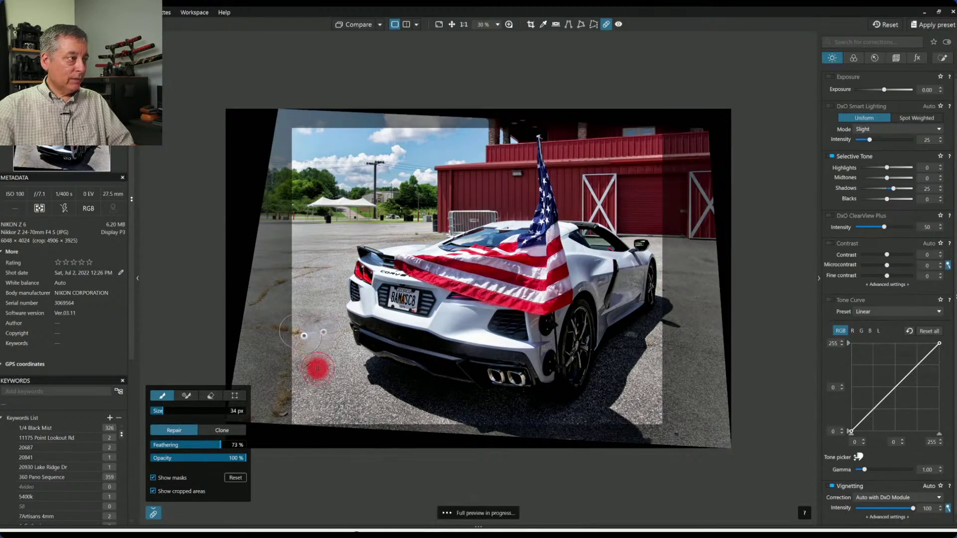
# Move the weed repair's source to cleaner pavement nearby and close the repair tool
pyautogui.click(323, 336)
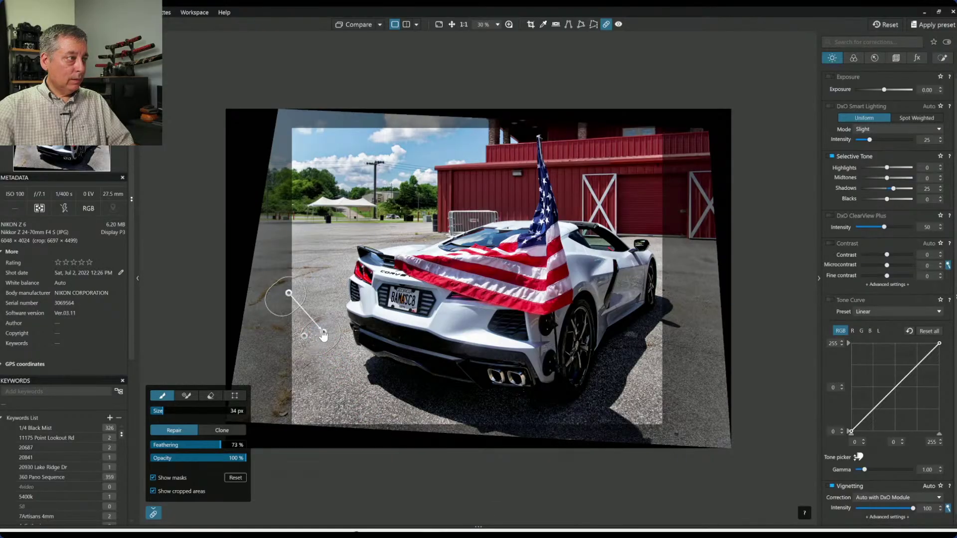
pyautogui.moveTo(288, 293); pyautogui.dragTo(309, 299)
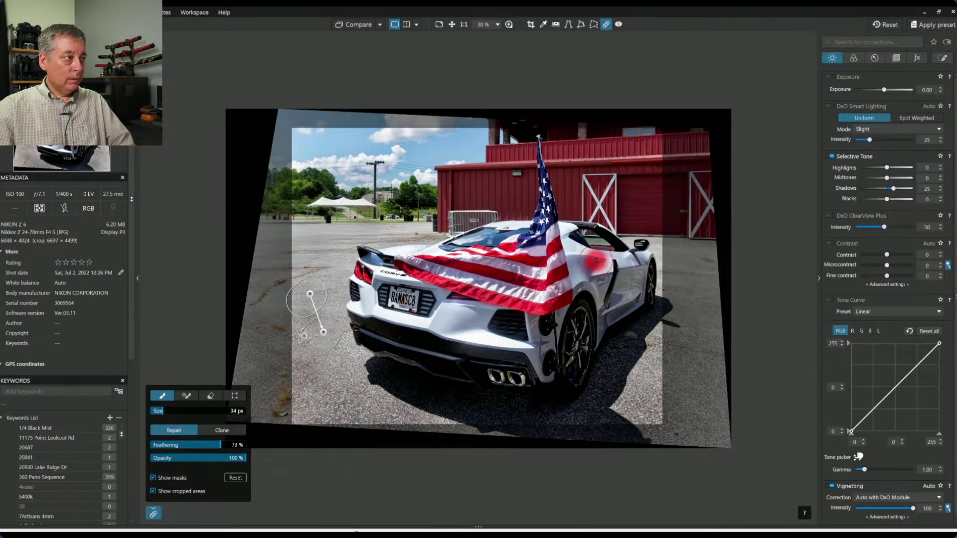
pyautogui.moveTo(310, 295); pyautogui.dragTo(338, 378)
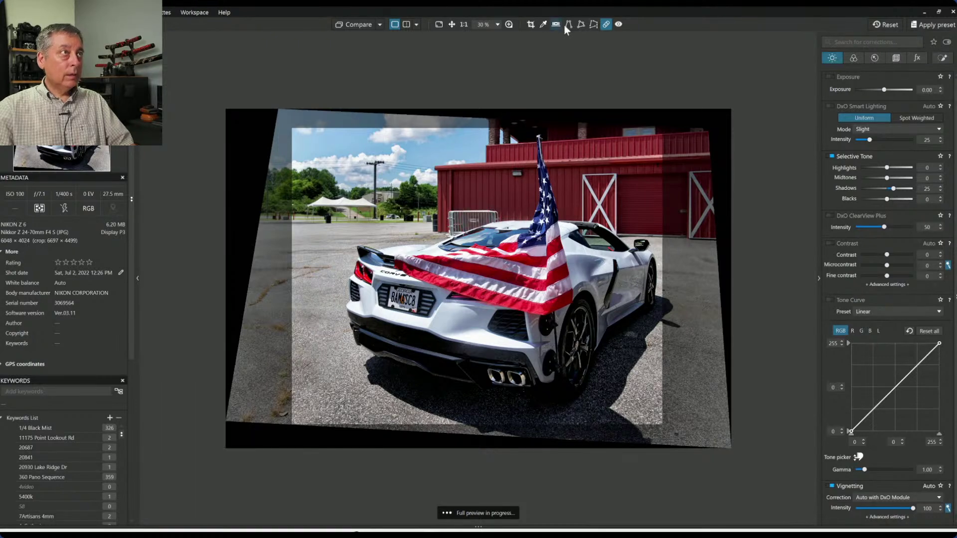
pyautogui.click(604, 25)
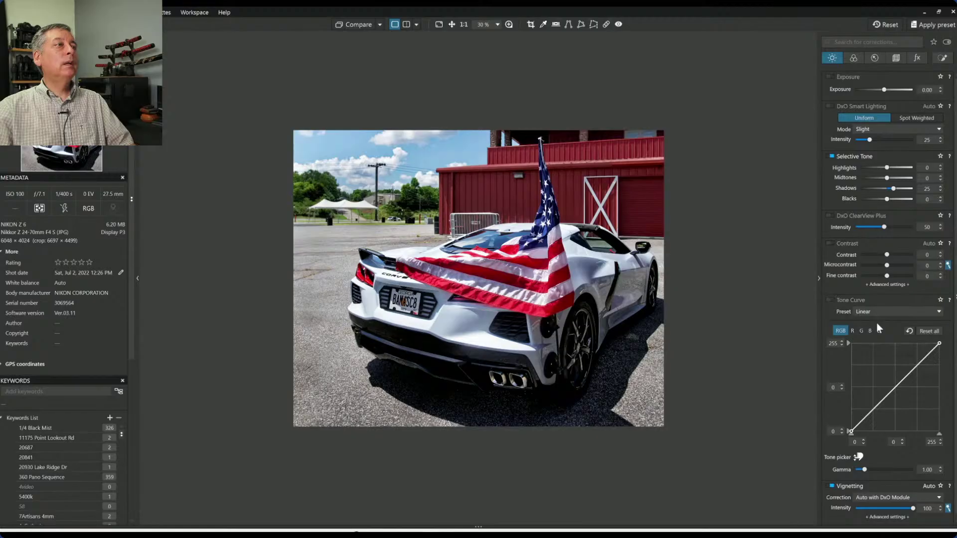
# Repair the pavement crack beside the car's taillight, sourcing from the clean pavement just above it
pyautogui.click(606, 25)
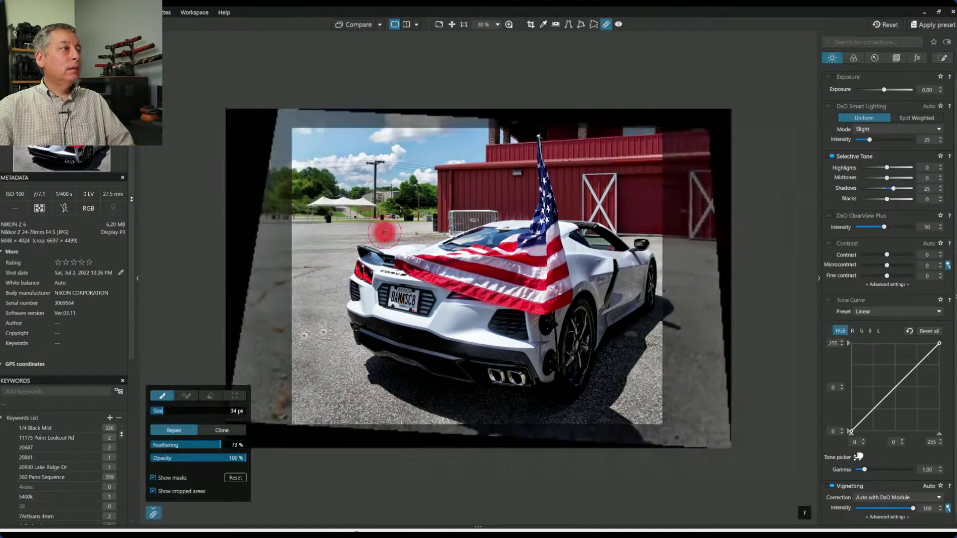
pyautogui.moveTo(332, 272); pyautogui.dragTo(298, 273)
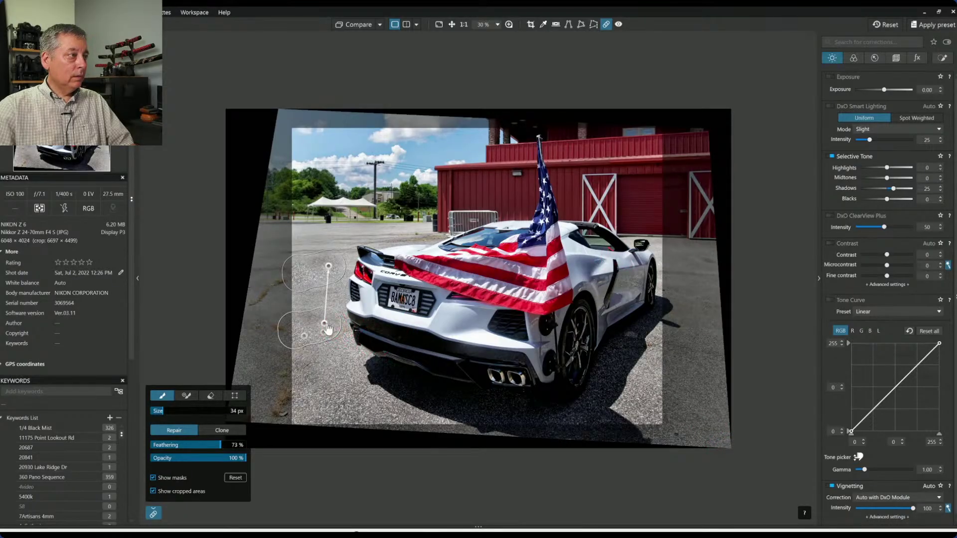
pyautogui.moveTo(325, 324); pyautogui.dragTo(335, 245)
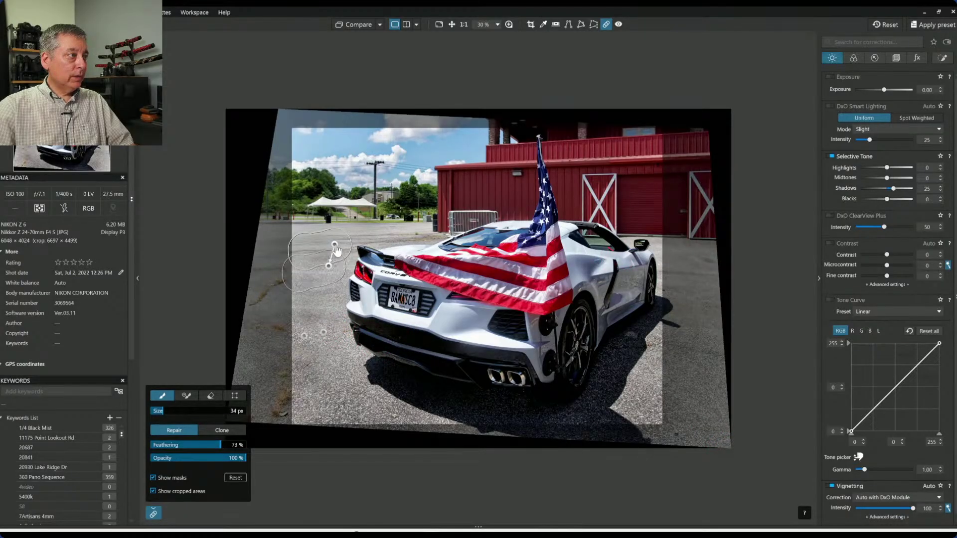
pyautogui.click(605, 26)
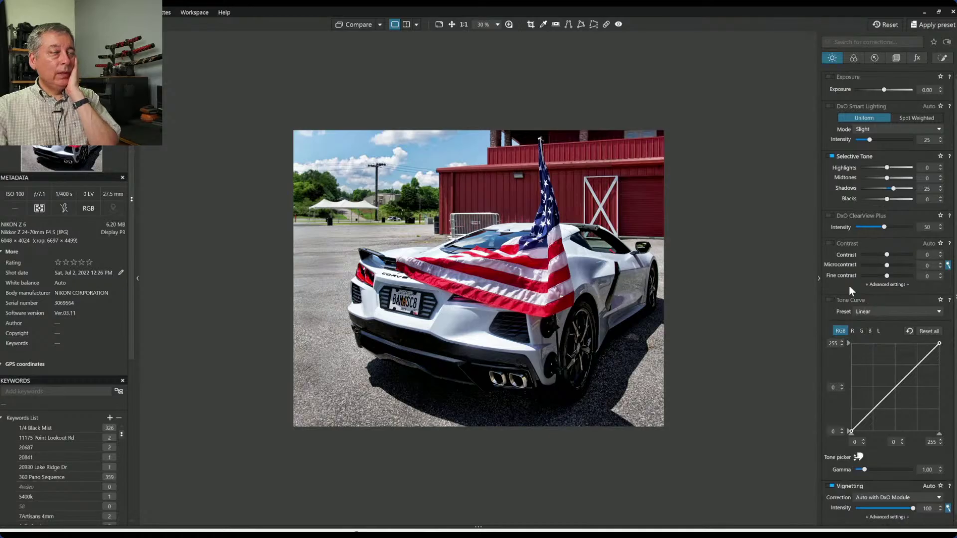
# Compare the edited Corvette photo side by side with its original, hiding the side panels and switching the reference to the uncropped version
pyautogui.scroll(2, 548, 272)
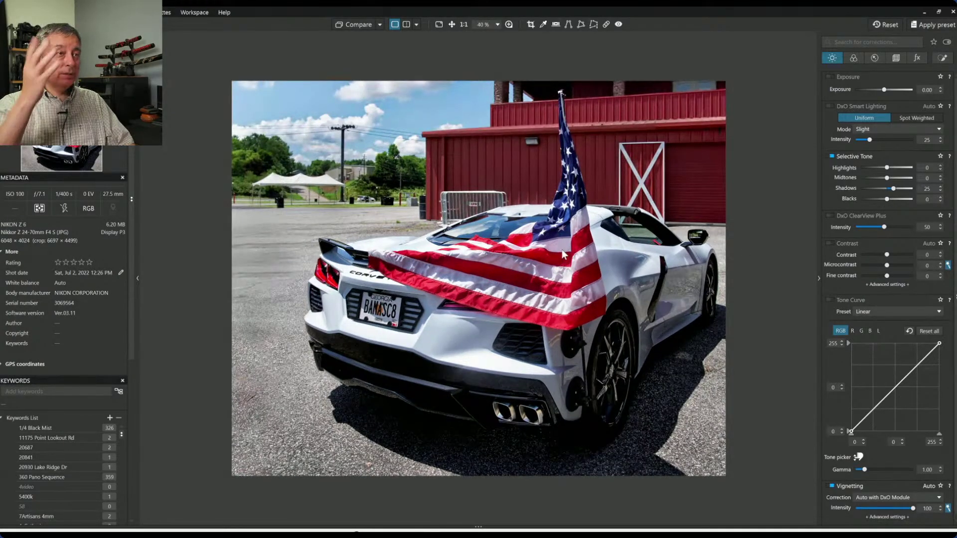
pyautogui.click(416, 25)
pyautogui.click(422, 37)
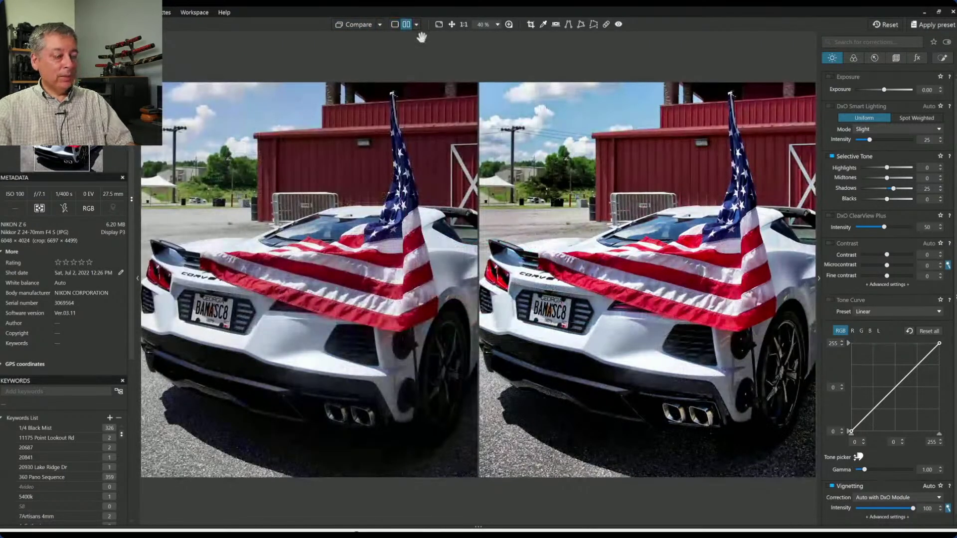
pyautogui.press('F9')
pyautogui.scroll(-5, 415, 144)
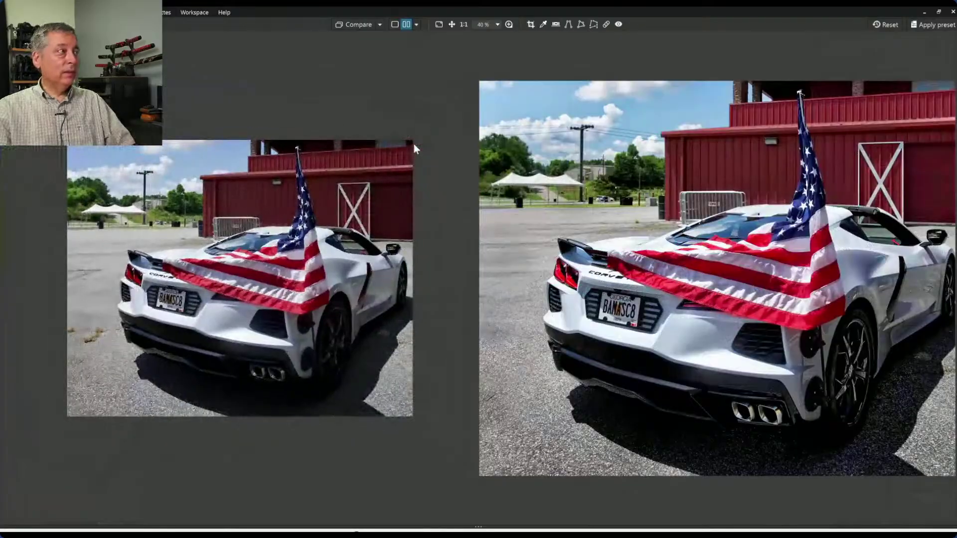
pyautogui.scroll(-2, 414, 144)
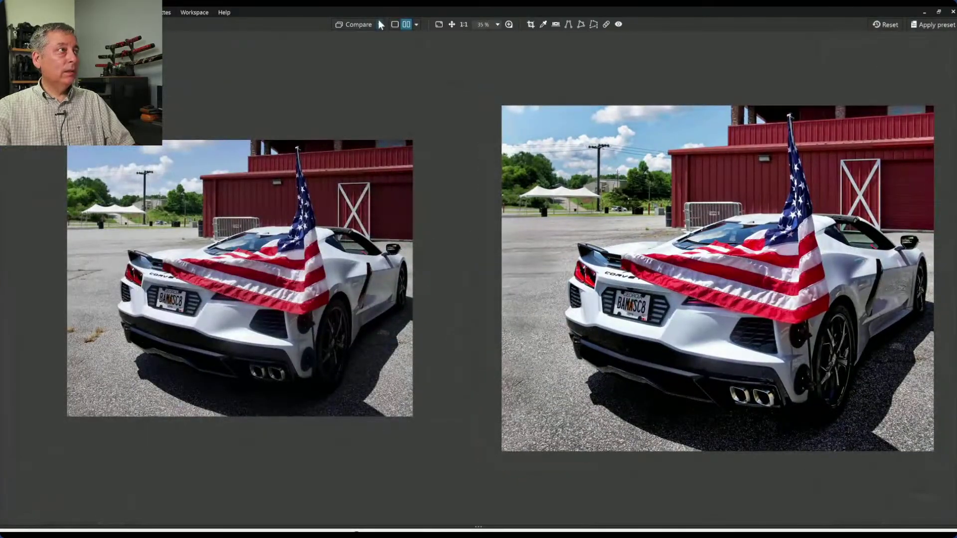
pyautogui.click(379, 23)
pyautogui.click(389, 44)
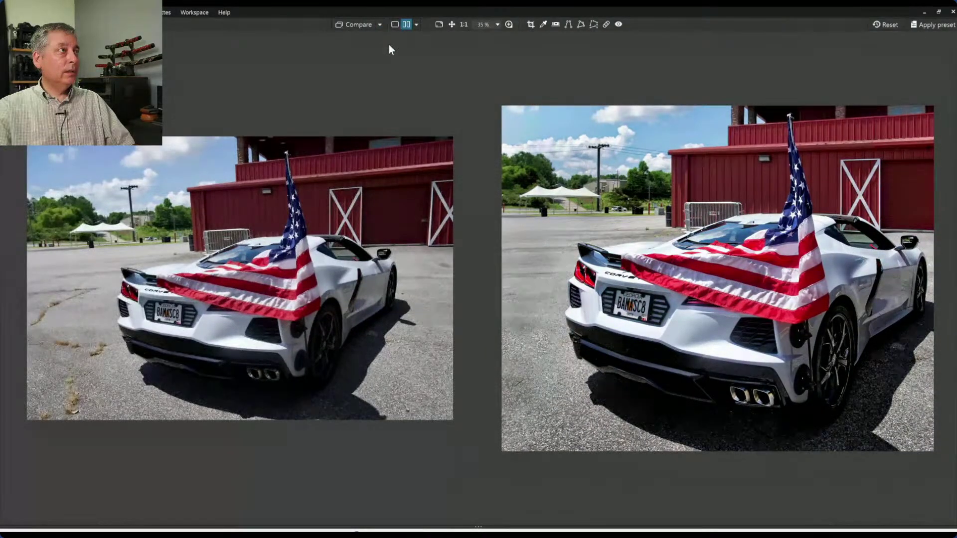
pyautogui.scroll(-1, 417, 186)
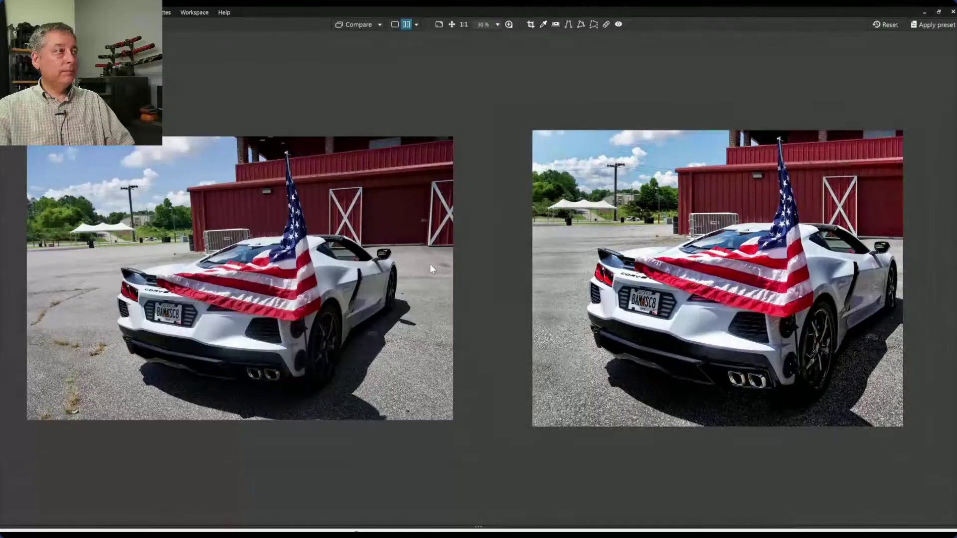
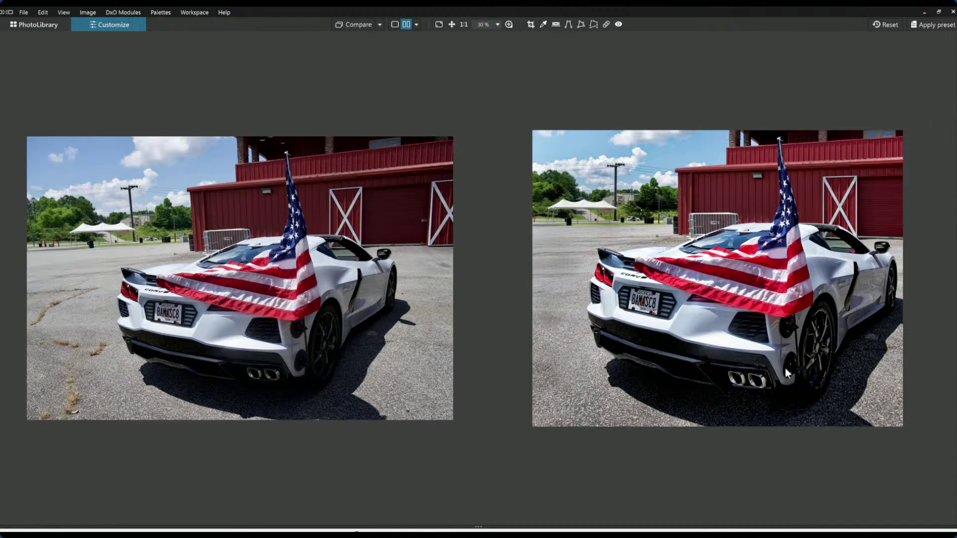
# Compare the Corvette edit with its original in split view, sweeping the divider across the whole image, and bring the side panels back
pyautogui.click(417, 24)
pyautogui.click(425, 55)
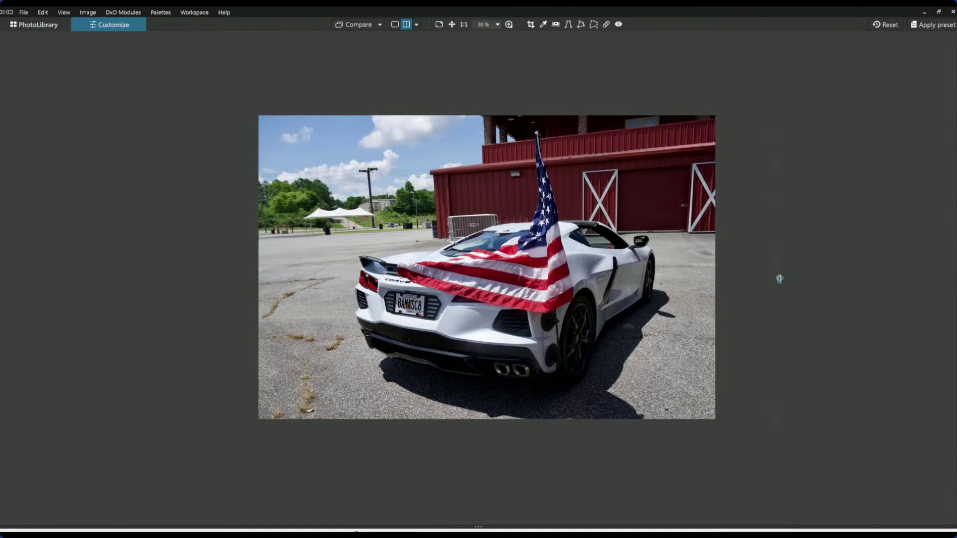
pyautogui.moveTo(780, 278); pyautogui.dragTo(791, 242)
pyautogui.moveTo(791, 243); pyautogui.dragTo(132, 185)
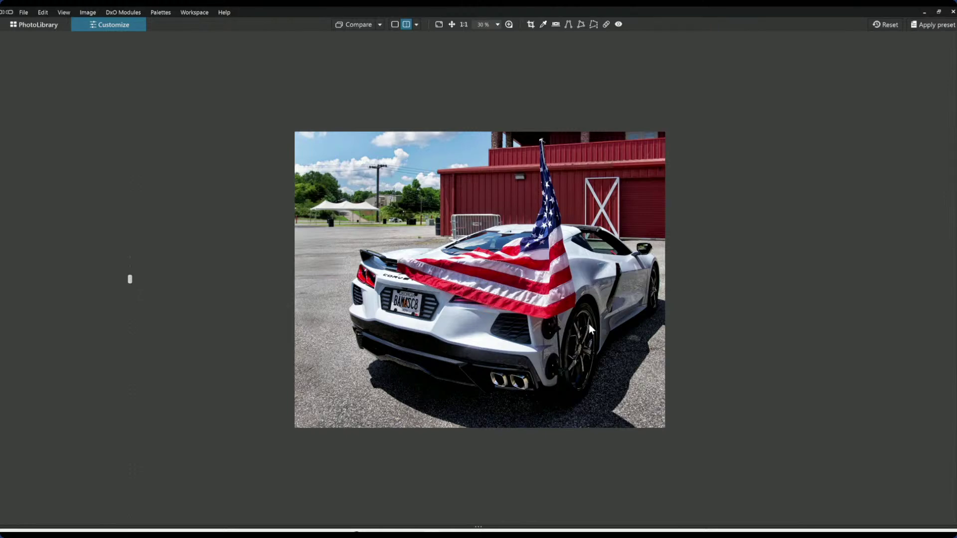
pyautogui.press('Tab')
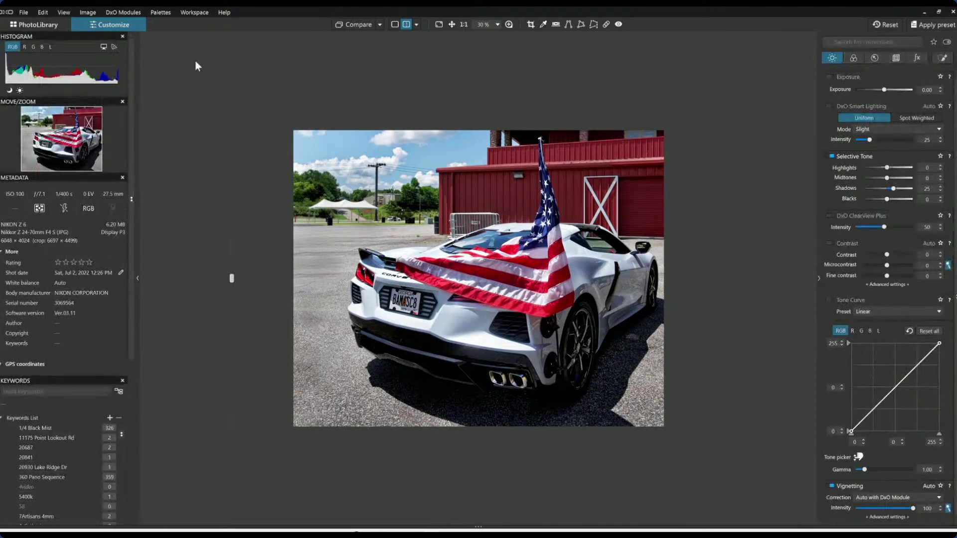
# Open the hoodoo rock formation RW2 photo from the photo library for editing and apply a general purpose preset to it
pyautogui.click(46, 26)
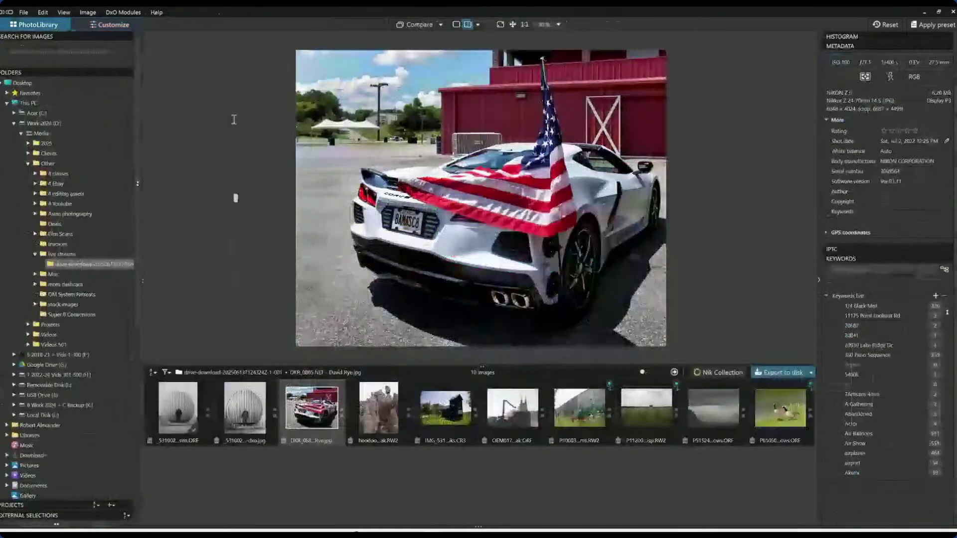
pyautogui.click(394, 426)
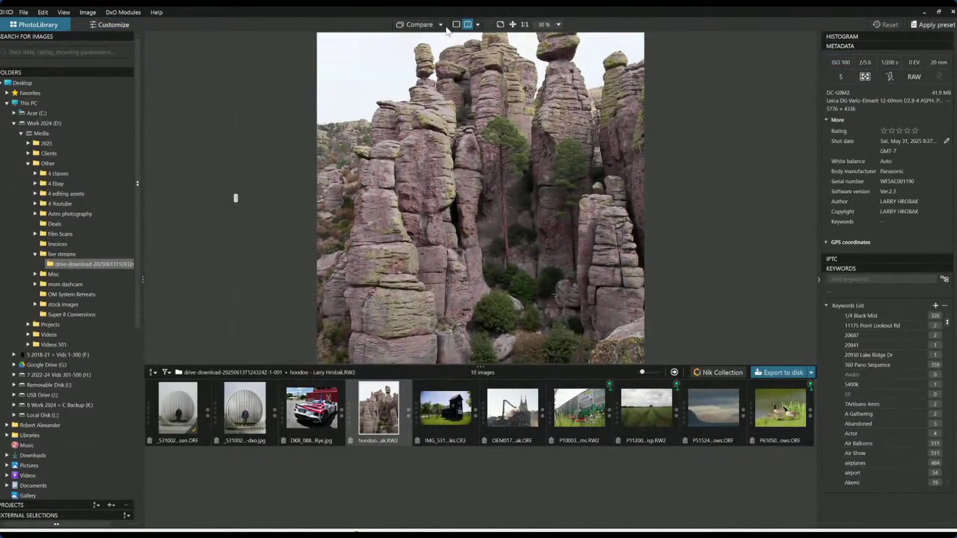
pyautogui.doubleClick(390, 406)
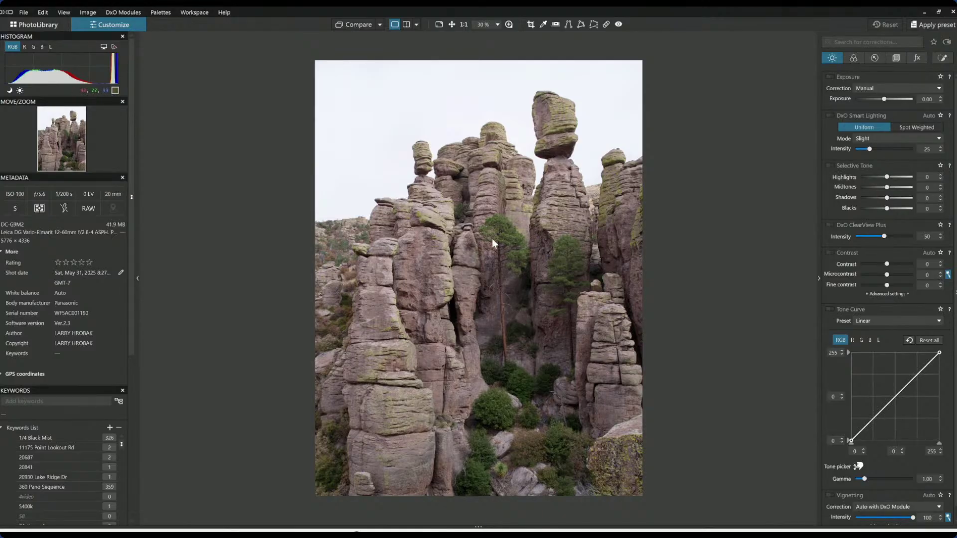
pyautogui.click(933, 25)
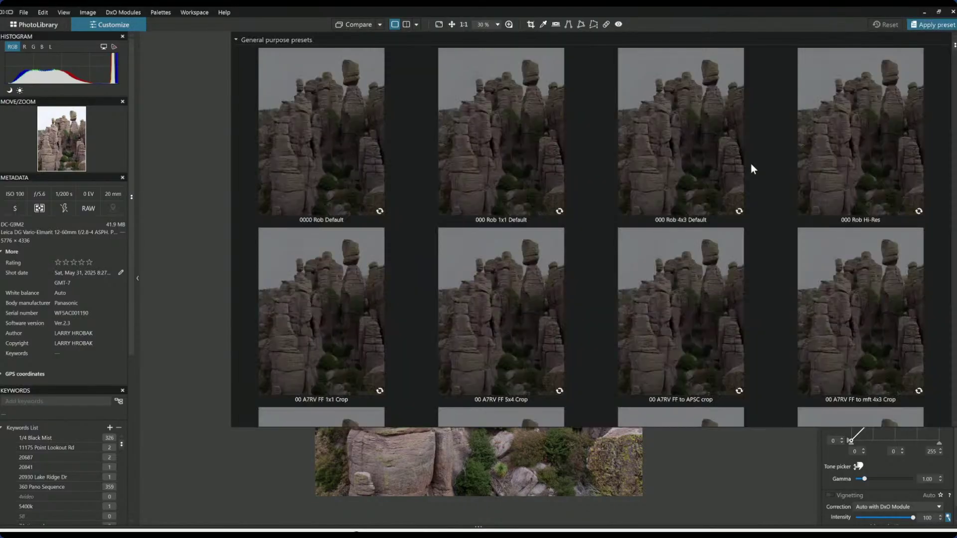
pyautogui.click(751, 163)
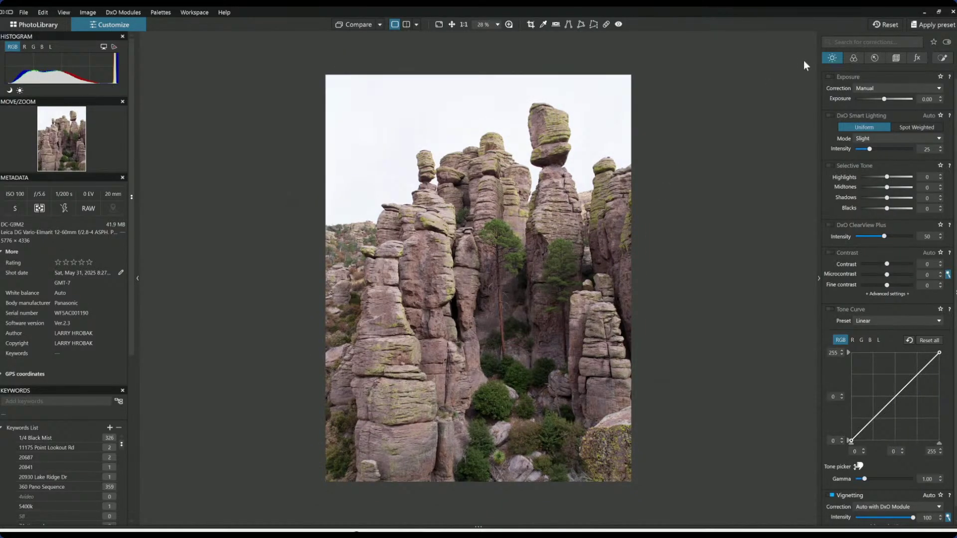
# Crop the hoodoo photo at its original aspect ratio to 2938 × 3914 px around the pines and shrubs between the rock columns
pyautogui.click(895, 58)
pyautogui.click(859, 153)
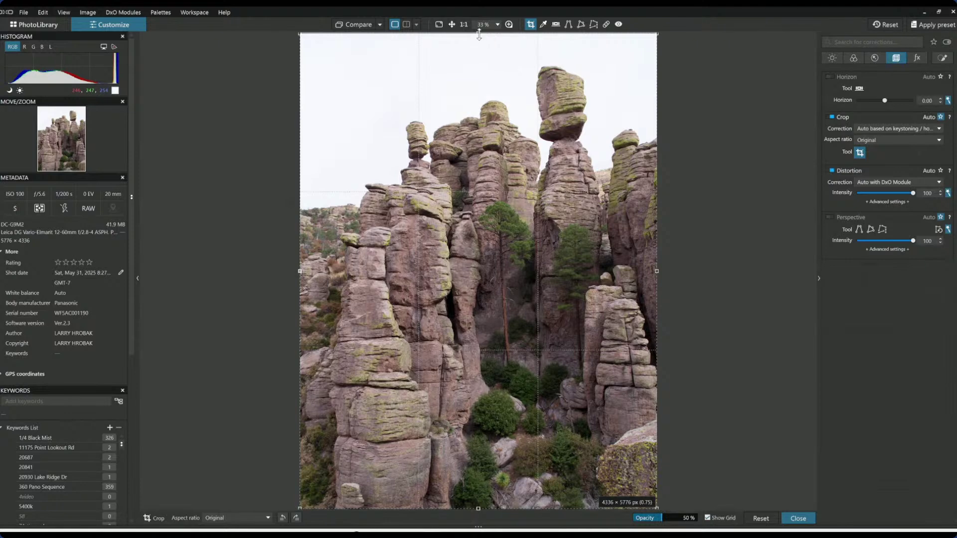
pyautogui.moveTo(493, 33); pyautogui.dragTo(515, 204)
pyautogui.moveTo(459, 374); pyautogui.dragTo(504, 368)
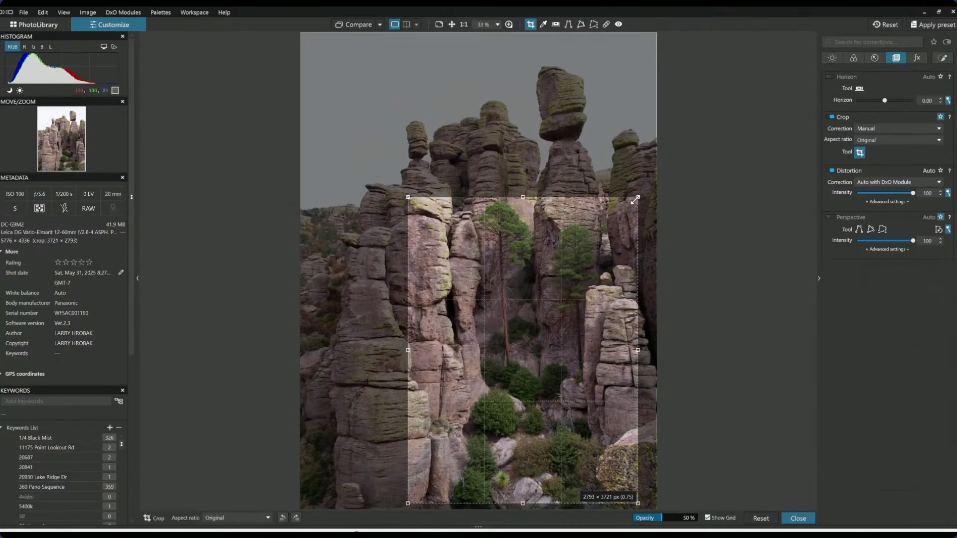
pyautogui.moveTo(635, 200); pyautogui.dragTo(645, 185)
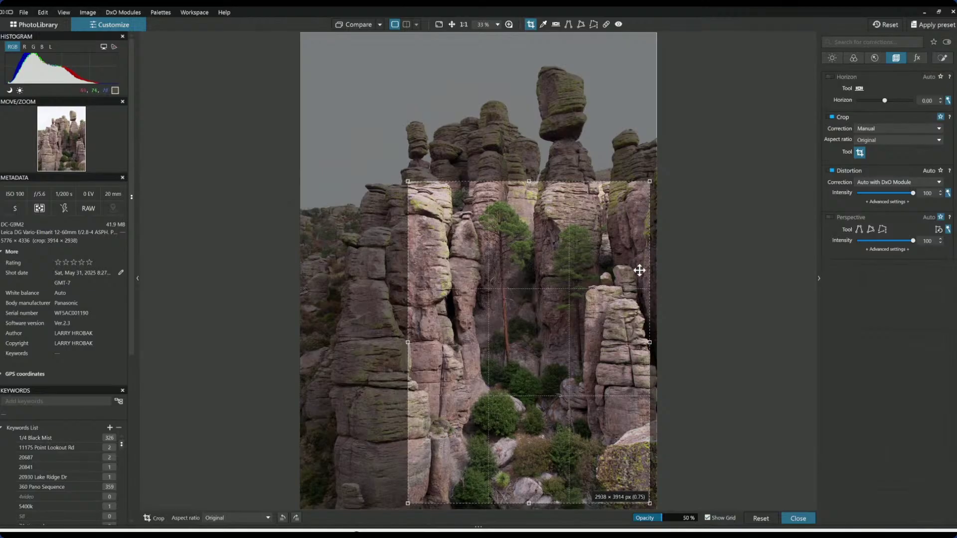
pyautogui.press('Return')
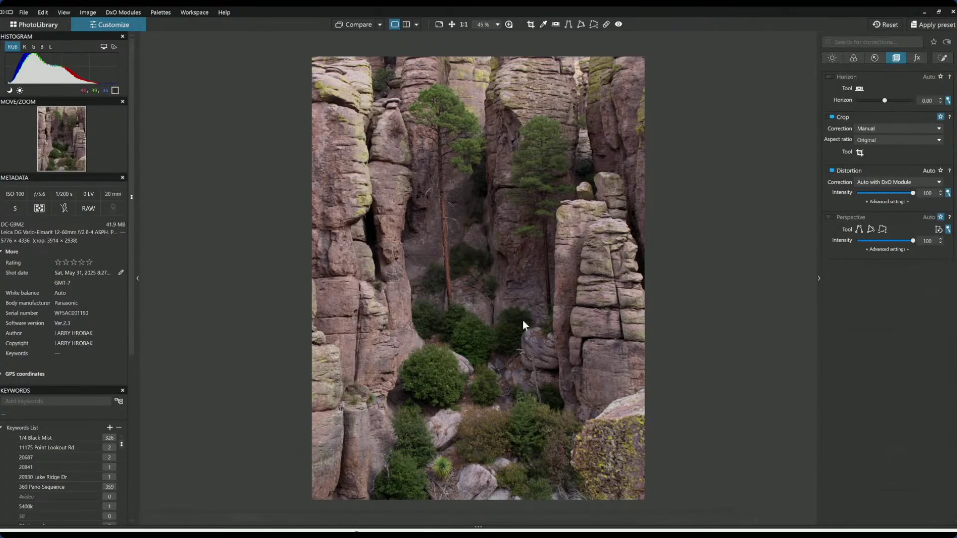
# Create a control point local adjustment with four points covering the shadowed recess behind the pines and the shrubs below it
pyautogui.click(943, 59)
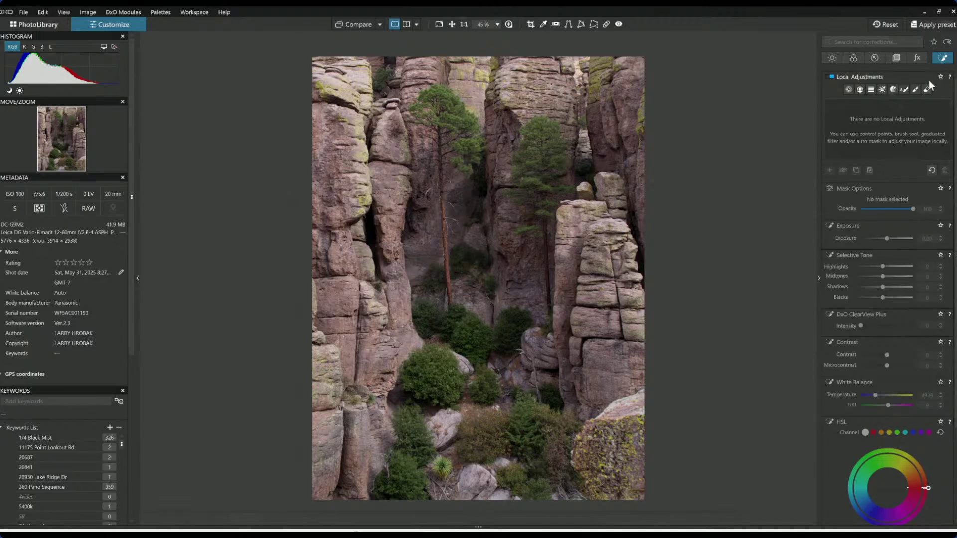
pyautogui.click(849, 90)
pyautogui.click(831, 169)
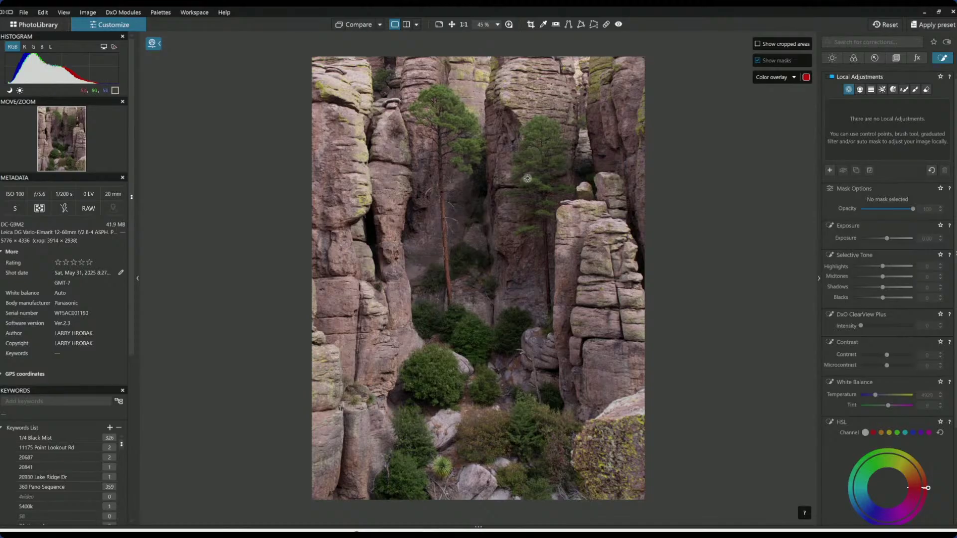
pyautogui.click(478, 210)
pyautogui.moveTo(491, 233); pyautogui.dragTo(489, 281)
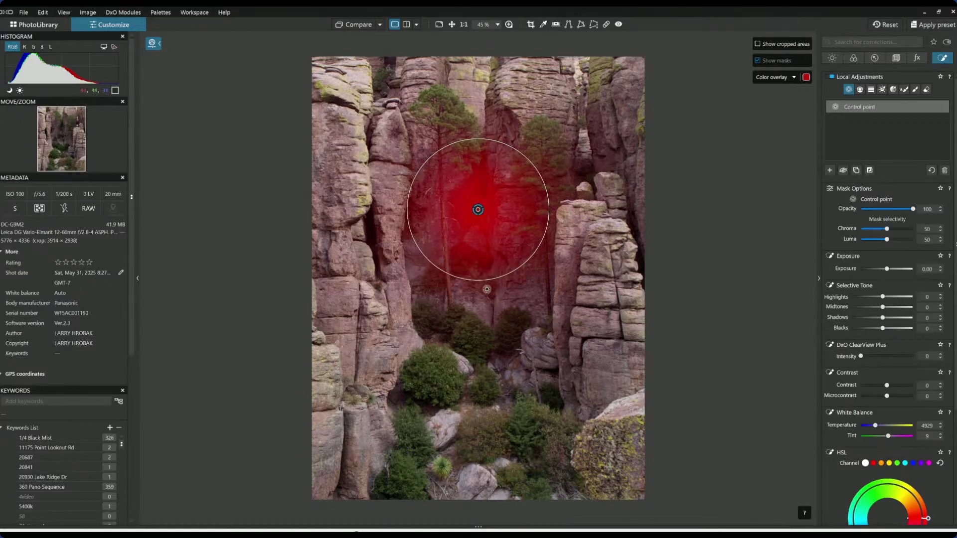
pyautogui.click(418, 269)
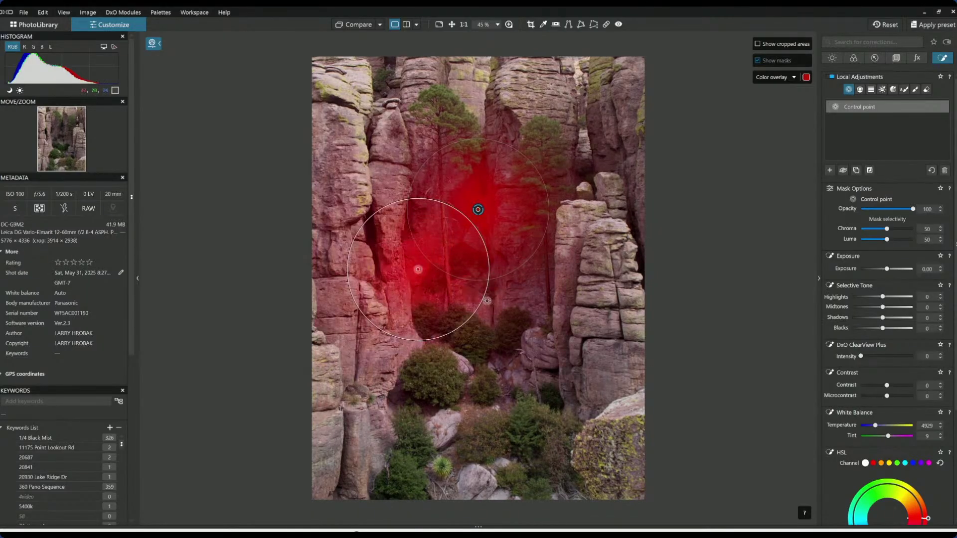
pyautogui.click(514, 291)
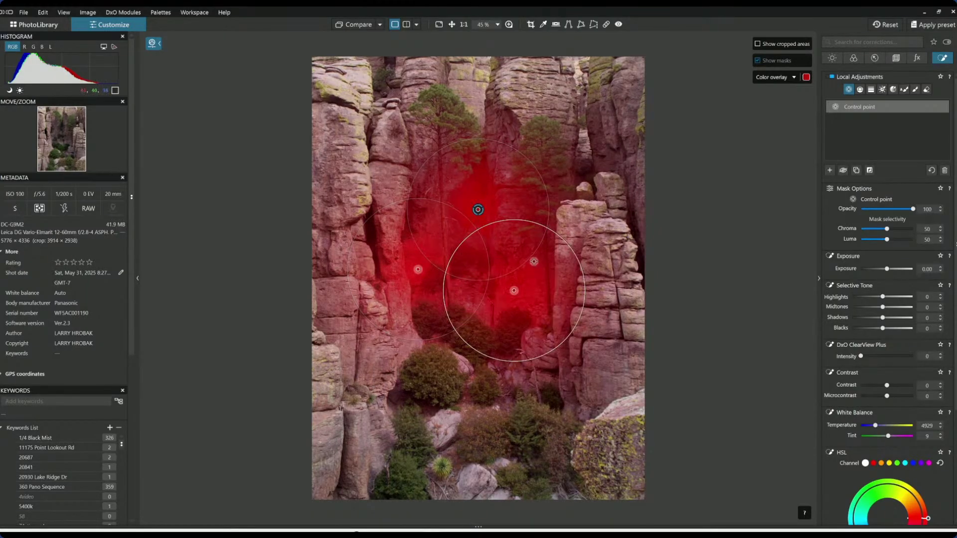
pyautogui.click(519, 382)
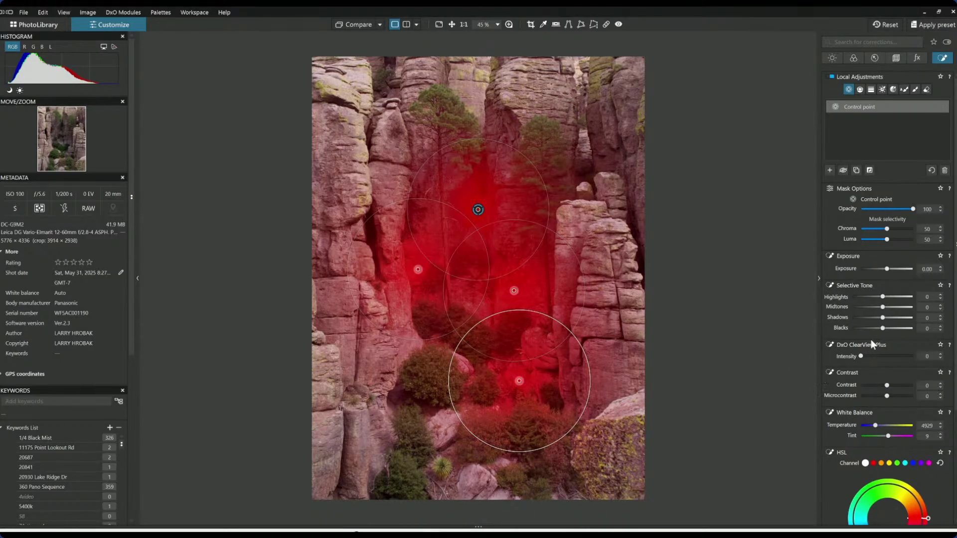
# Set the control point mask's Blacks to -21 and Microcontrast to 31
pyautogui.moveTo(884, 330); pyautogui.dragTo(877, 331)
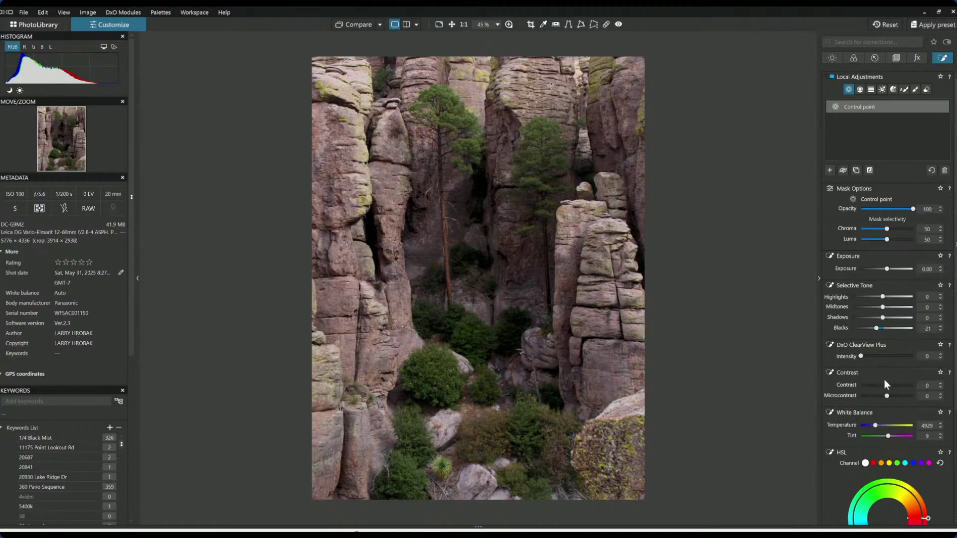
pyautogui.moveTo(888, 395); pyautogui.dragTo(896, 396)
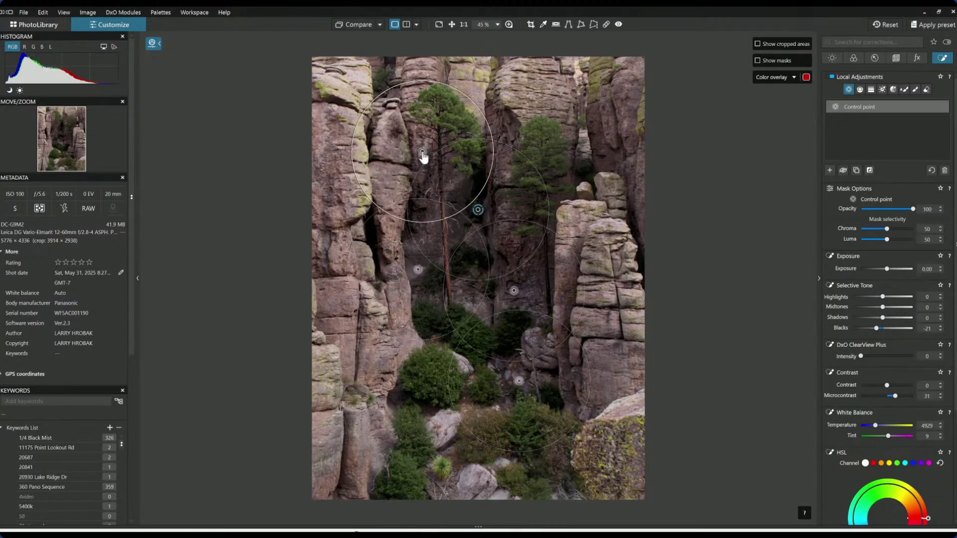
# Add control points beside the tall pine's trunk and in the dark gap beside the second pine, reducing the gap point's radius
pyautogui.moveTo(423, 152); pyautogui.dragTo(424, 214)
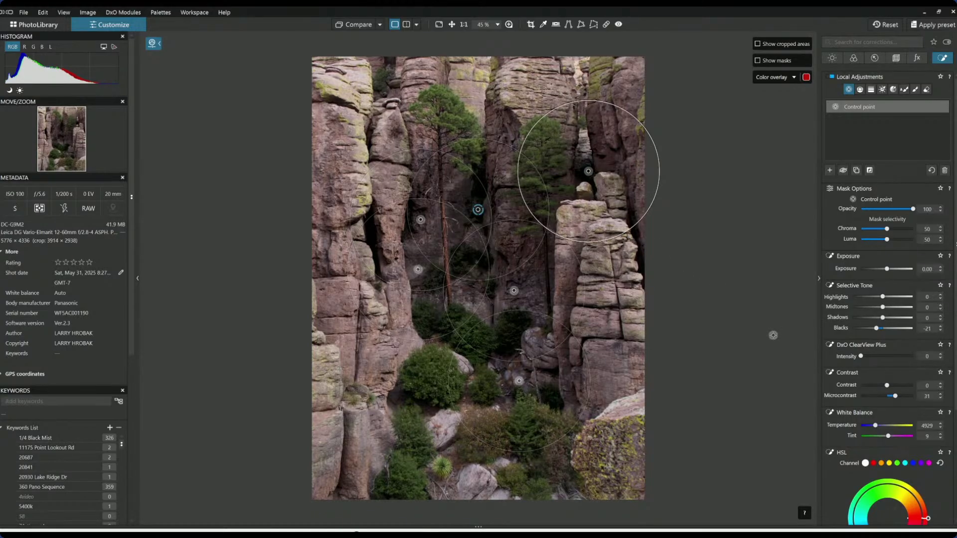
pyautogui.click(573, 116)
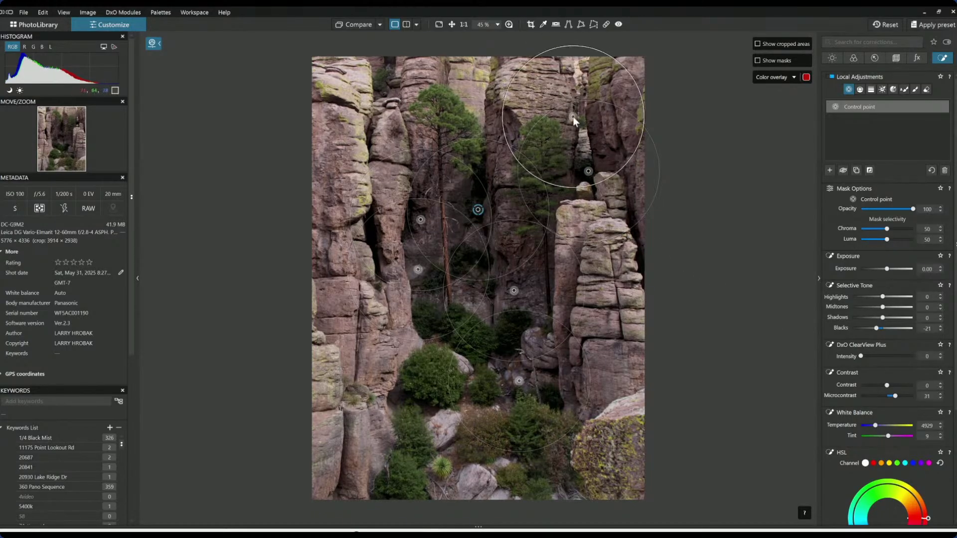
pyautogui.click(588, 171)
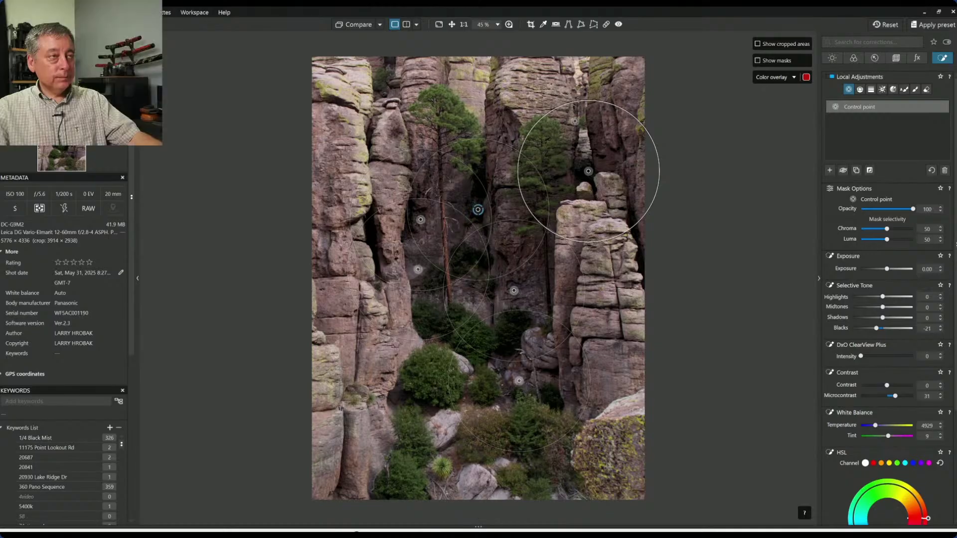
pyautogui.moveTo(588, 130); pyautogui.dragTo(587, 134)
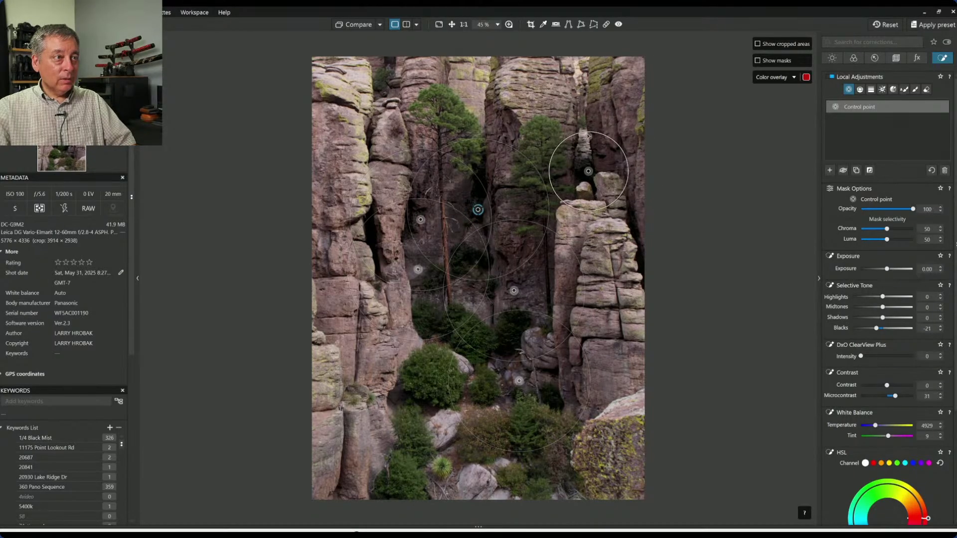
# Extend the mask with small control points over the foreground shrubs on both sides of the gully
pyautogui.click(564, 472)
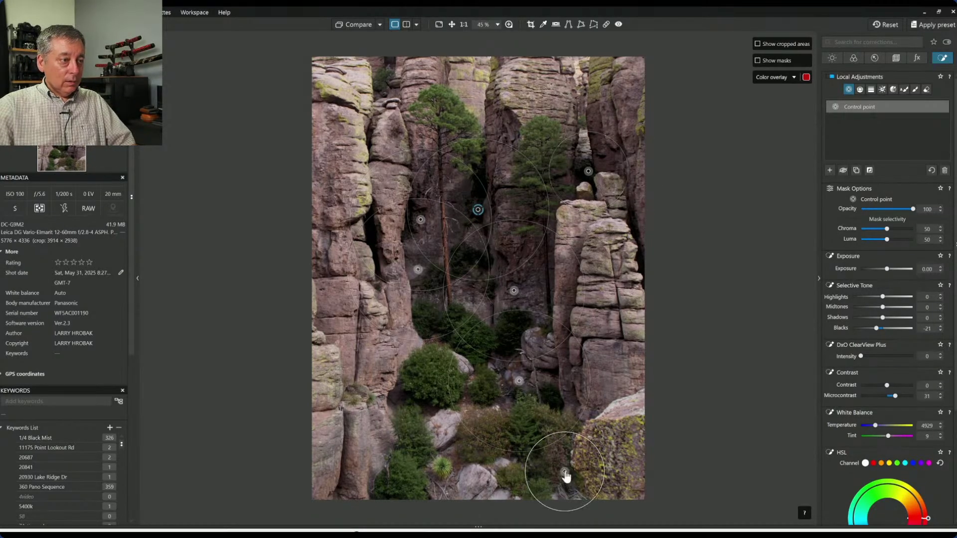
pyautogui.click(565, 426)
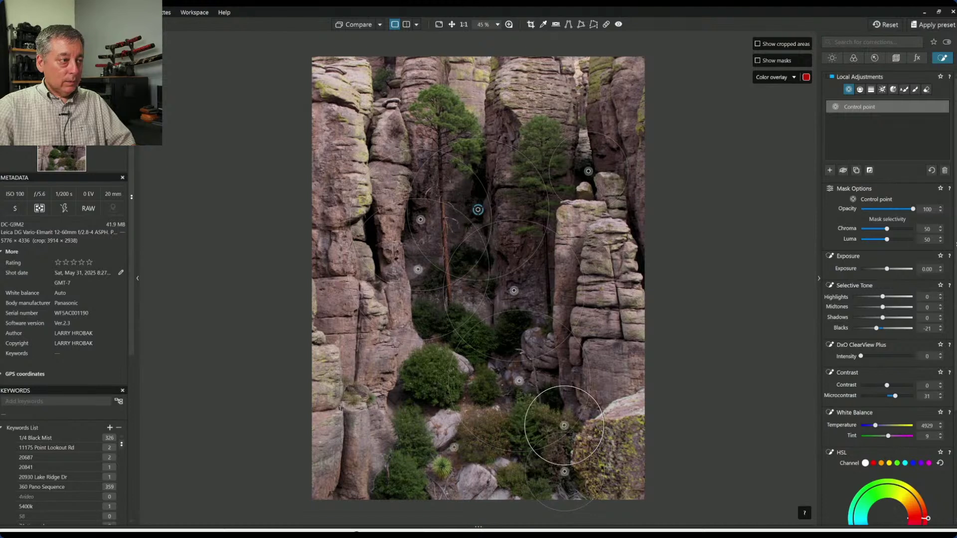
pyautogui.click(407, 471)
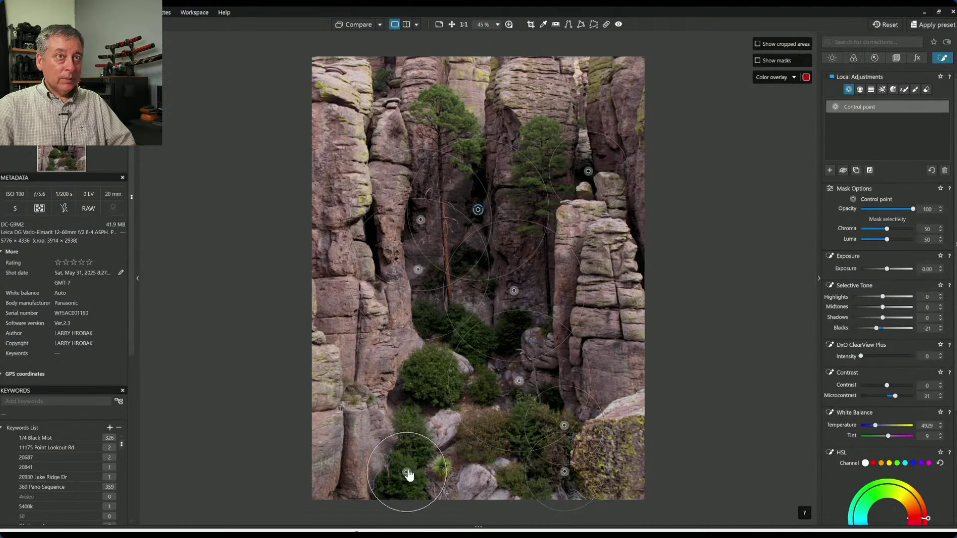
pyautogui.click(432, 414)
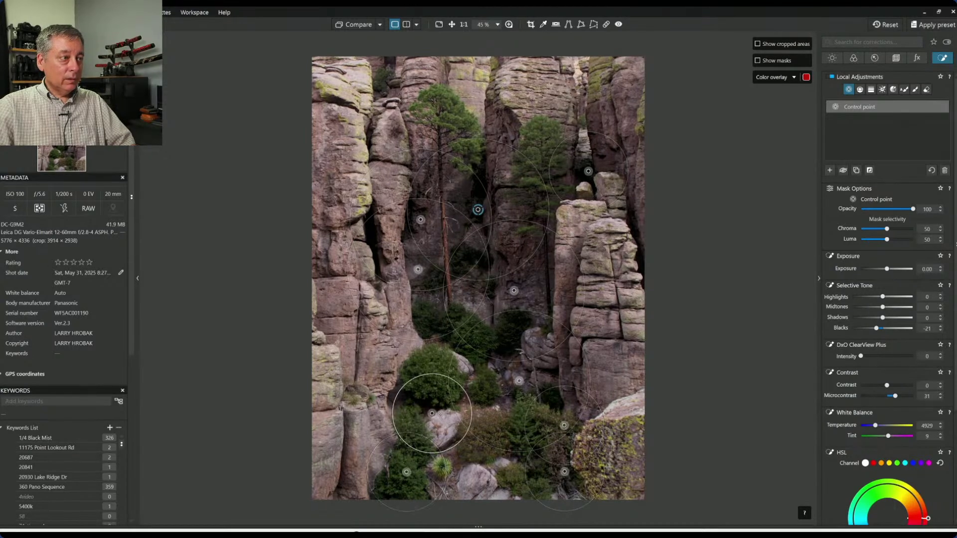
pyautogui.click(507, 376)
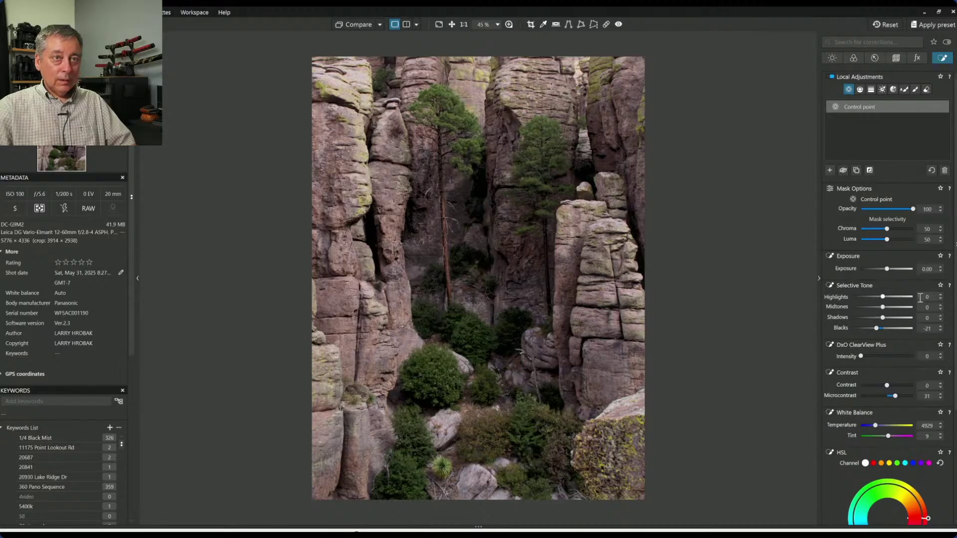
# Lower the masked area's Exposure to -0.17 and cool its white balance Temperature to 4729
pyautogui.moveTo(888, 270); pyautogui.dragTo(886, 270)
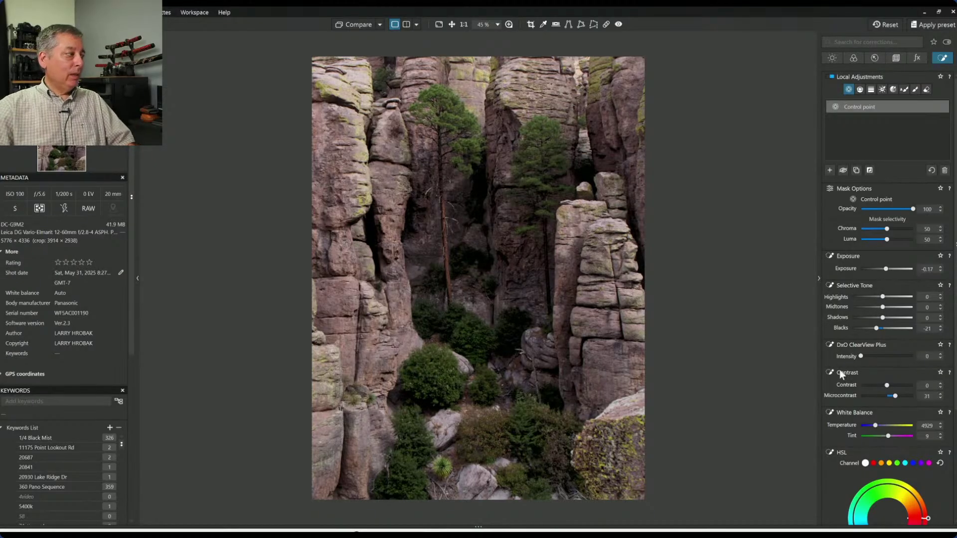
pyautogui.scroll(-3, 841, 381)
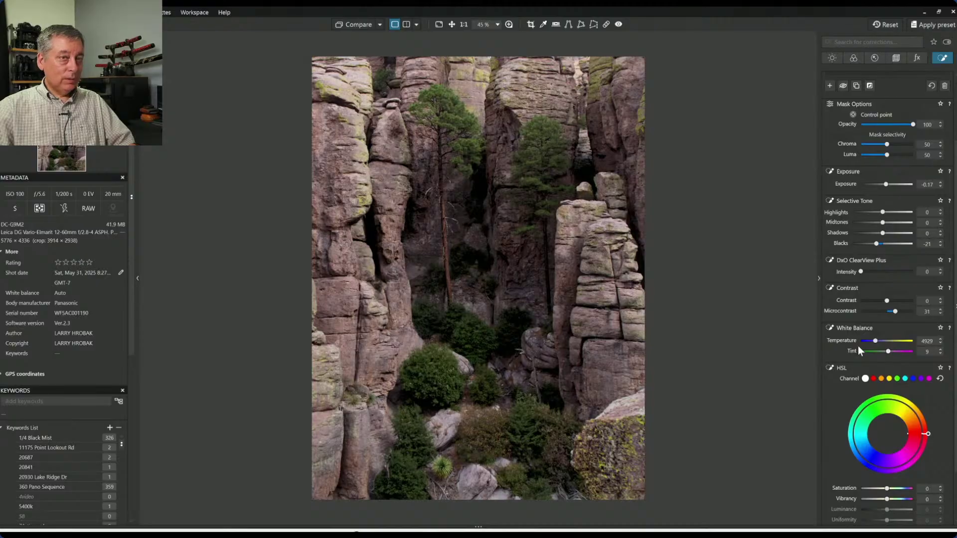
pyautogui.scroll(-1, 859, 350)
pyautogui.scroll(-1, 858, 350)
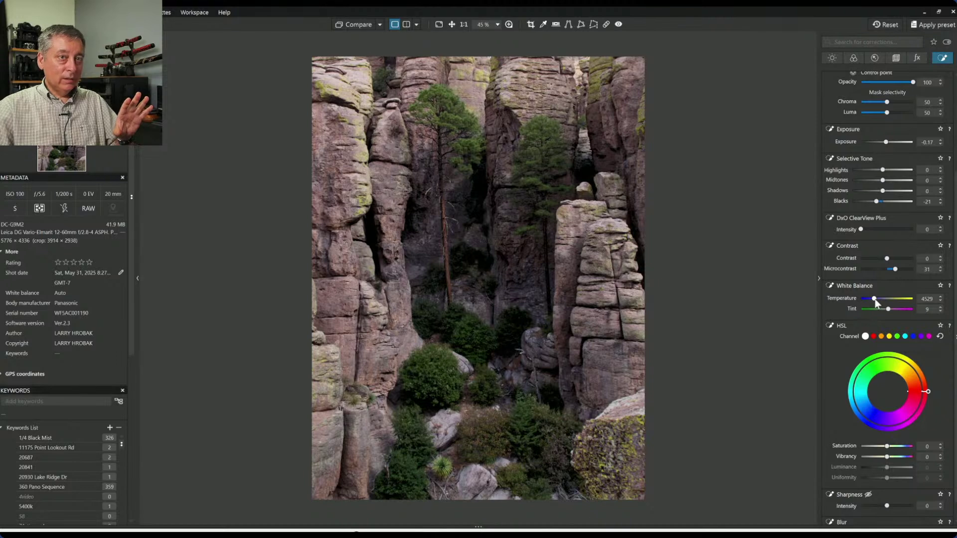
pyautogui.click(876, 300)
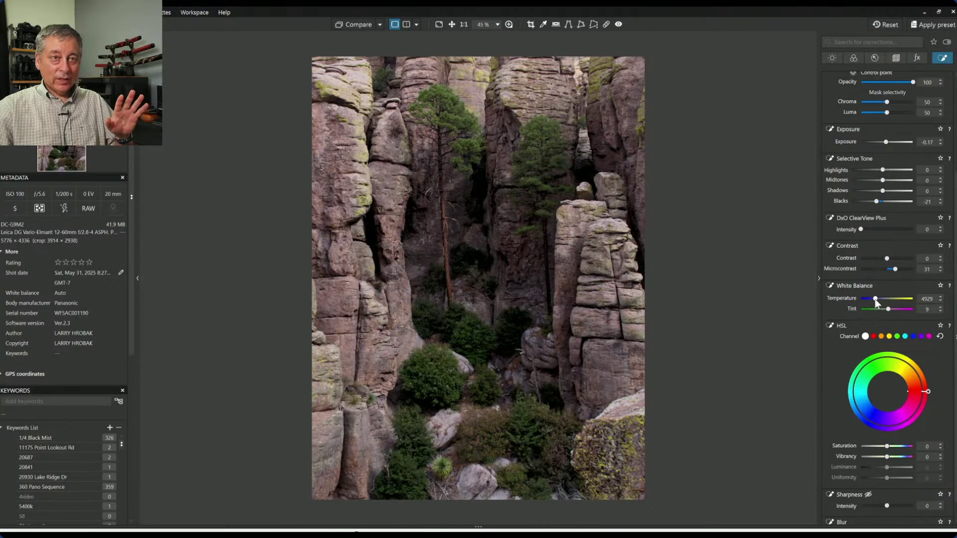
pyautogui.scroll(-1, 876, 302)
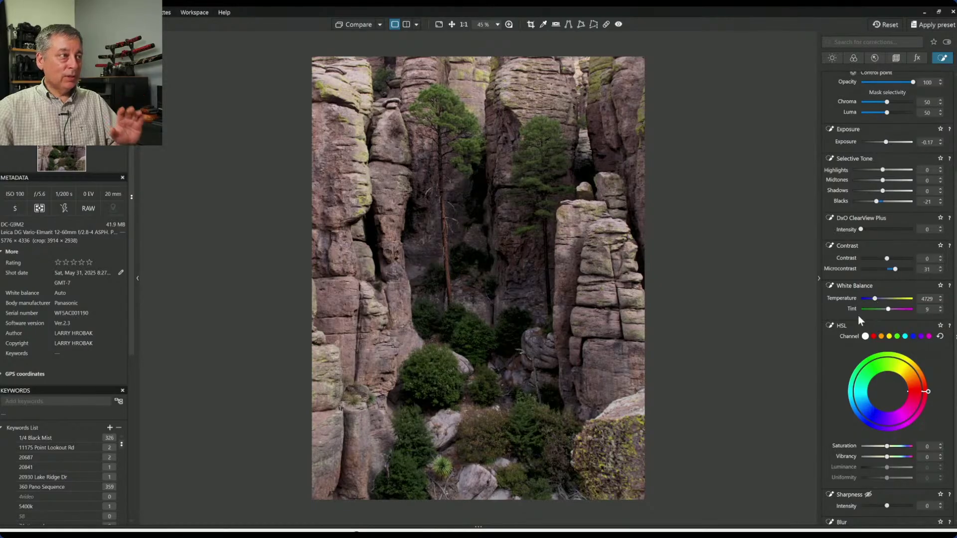
# Compare the edited photo with the uncorrected version, choosing a comparison reference that keeps the crop
pyautogui.moveTo(791, 351)
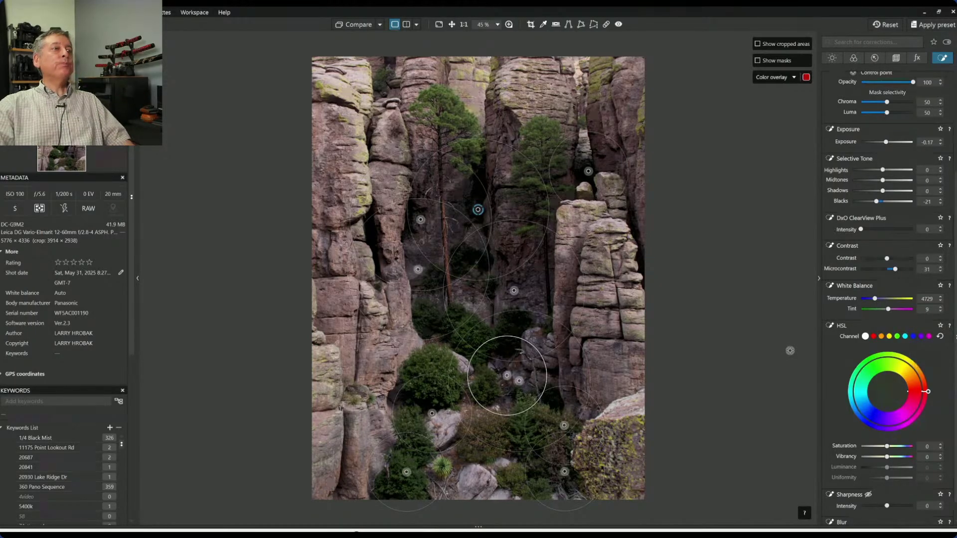
pyautogui.click(344, 24)
pyautogui.click(372, 27)
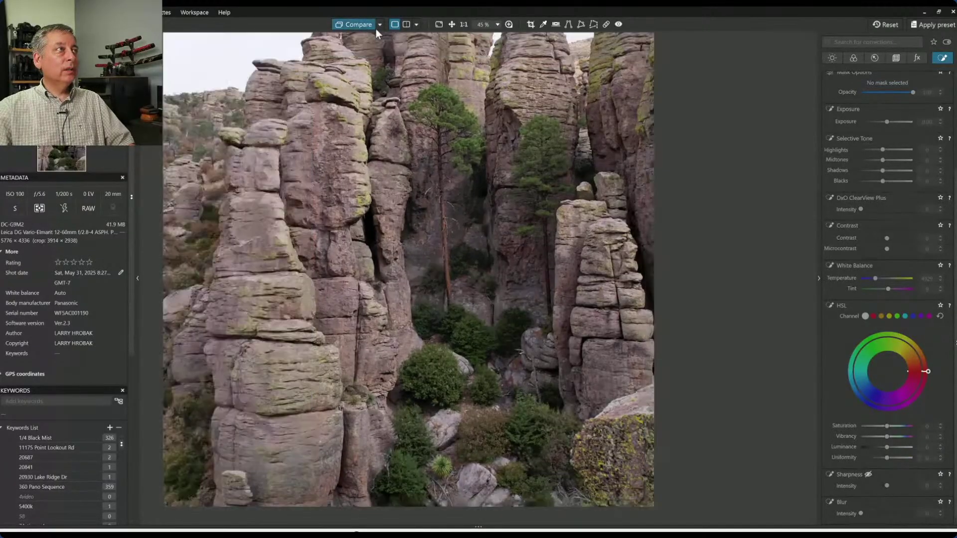
pyautogui.click(380, 26)
pyautogui.click(390, 55)
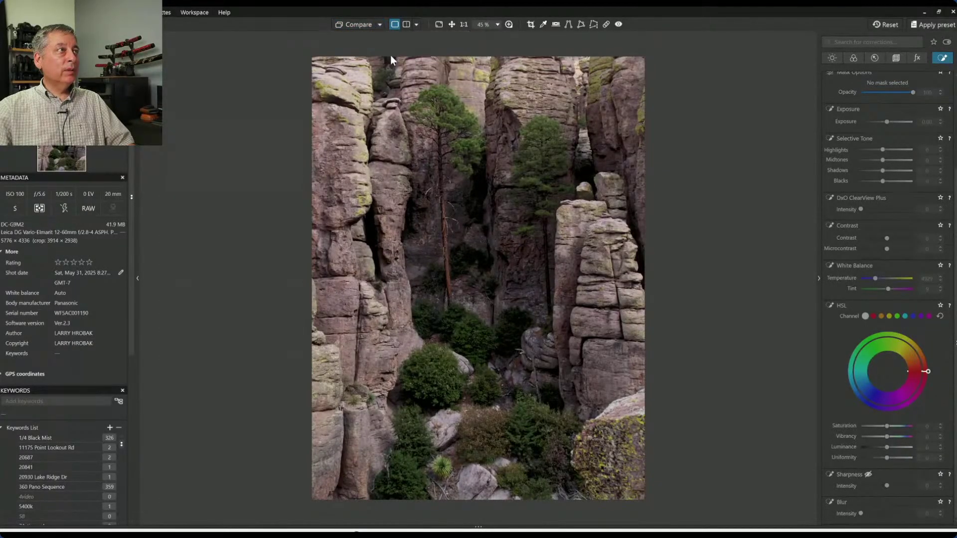
pyautogui.click(358, 26)
pyautogui.click(357, 24)
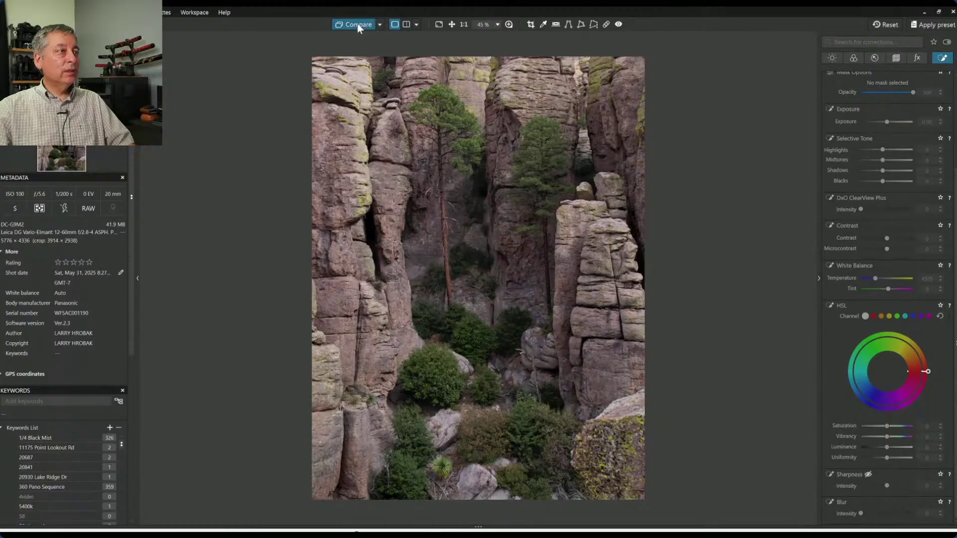
pyautogui.click(357, 24)
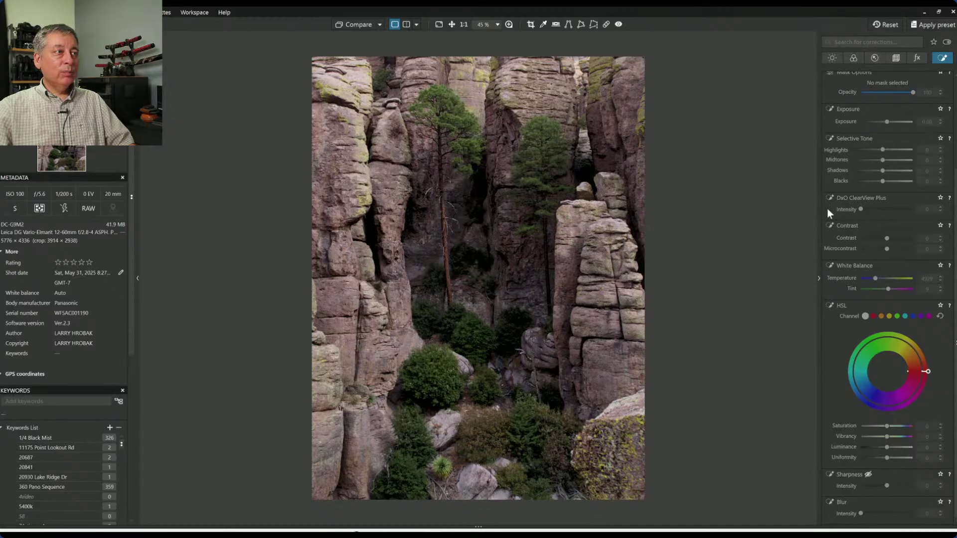
# Lower the whole photo's global Exposure to -0.26
pyautogui.click(831, 61)
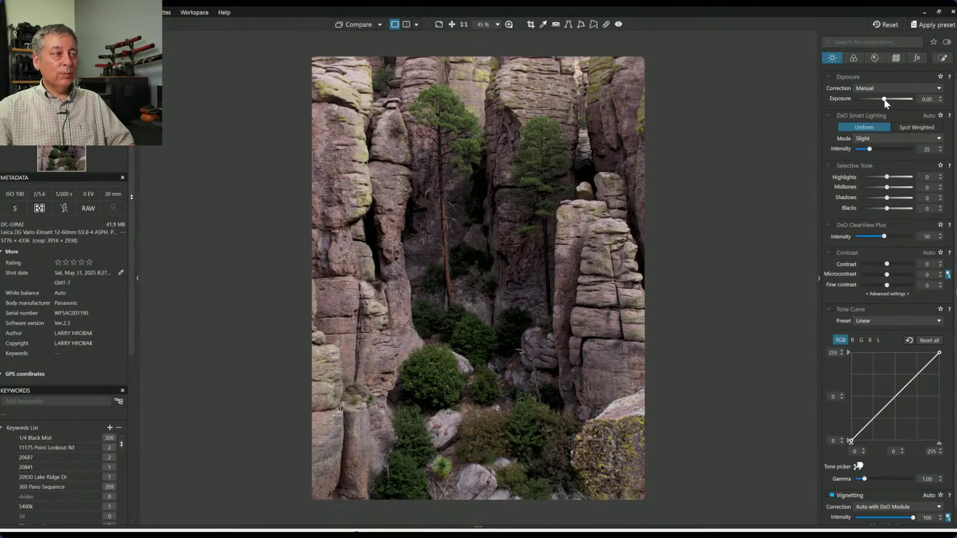
pyautogui.moveTo(884, 99); pyautogui.dragTo(882, 100)
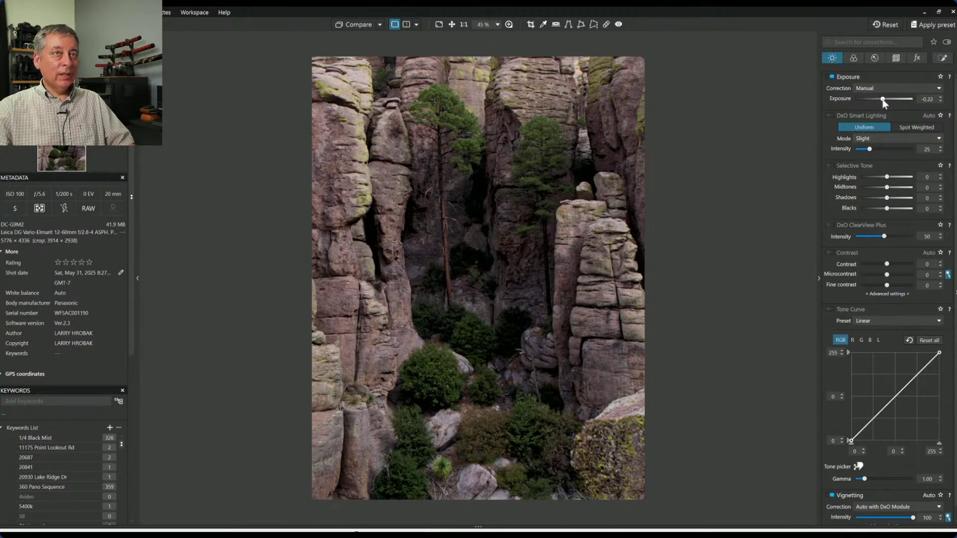
pyautogui.moveTo(883, 99); pyautogui.dragTo(883, 99)
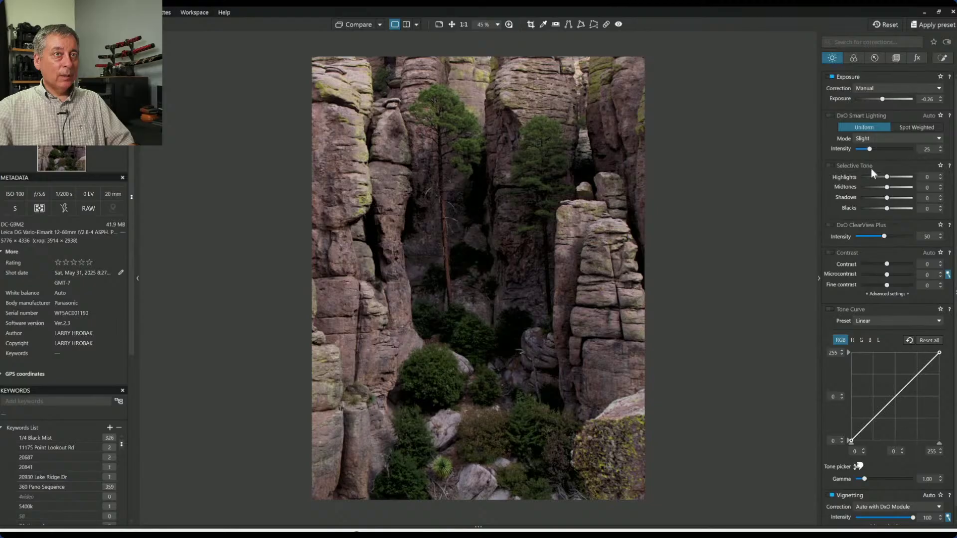
# Start a new control point mask with points on the crowns of the tall pine and the second pine
pyautogui.click(943, 58)
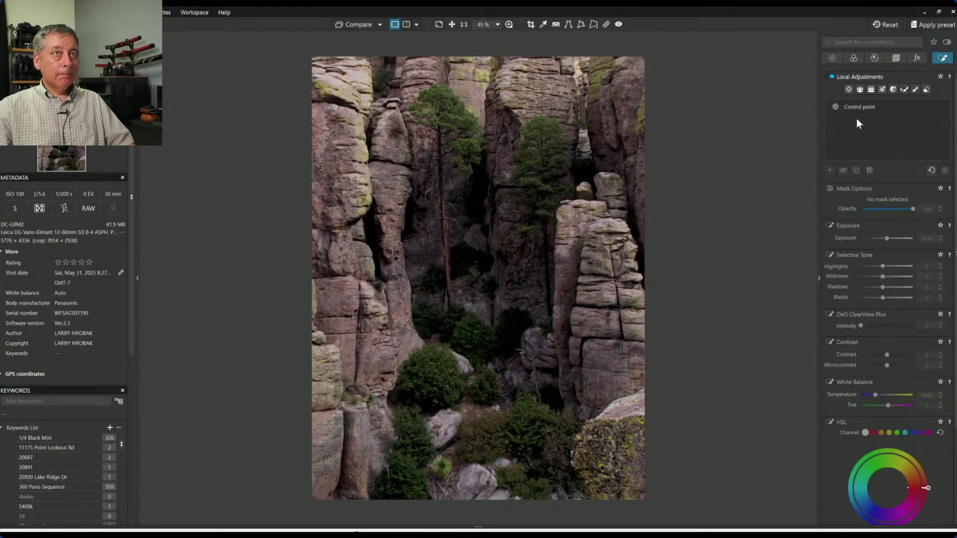
pyautogui.click(854, 59)
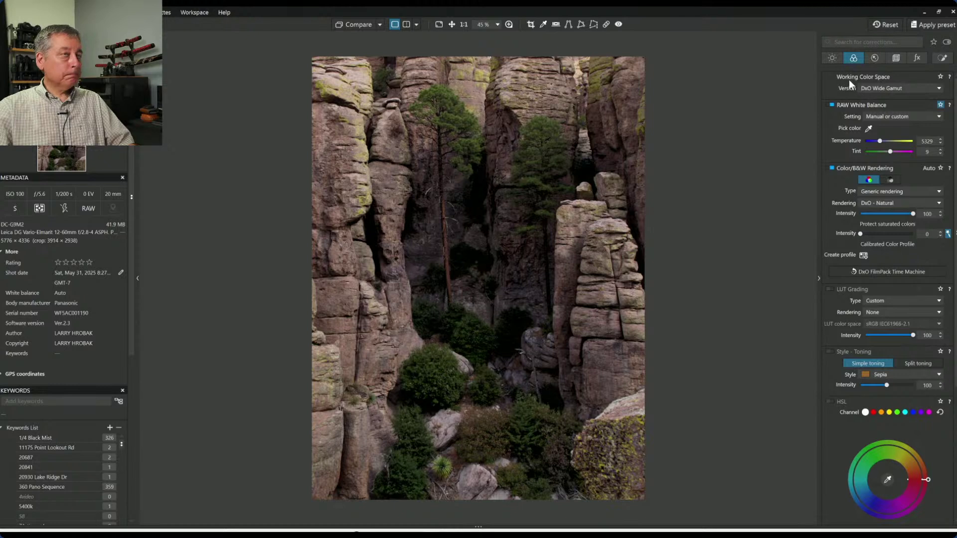
pyautogui.click(942, 57)
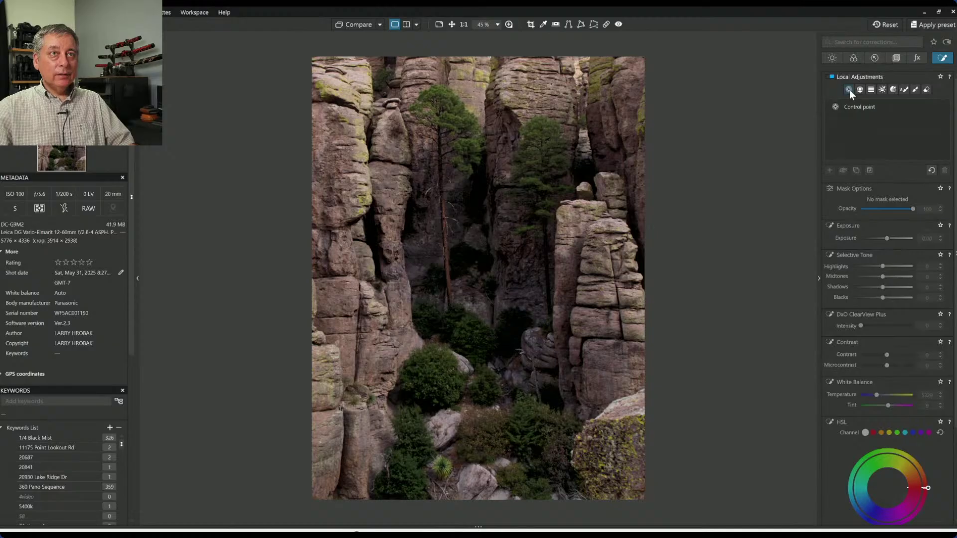
pyautogui.click(830, 171)
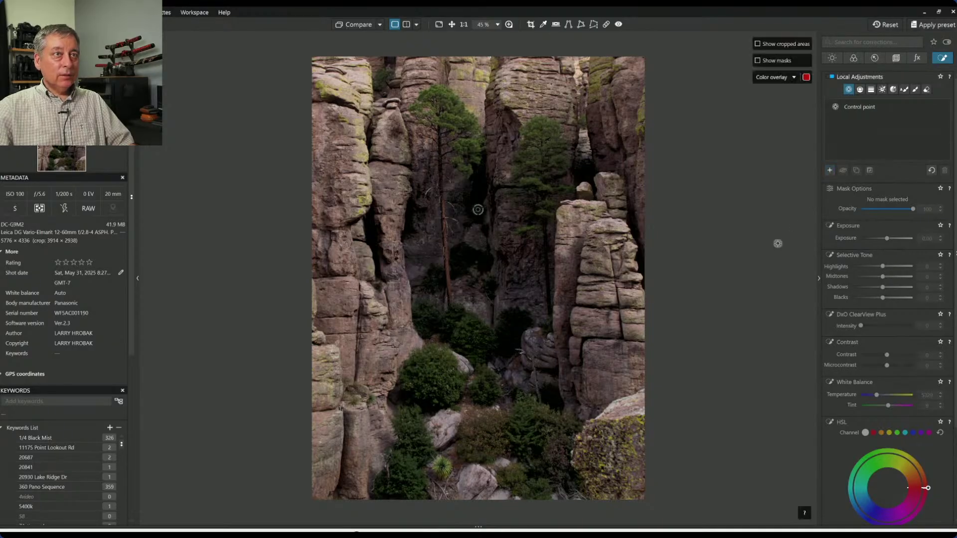
pyautogui.click(454, 107)
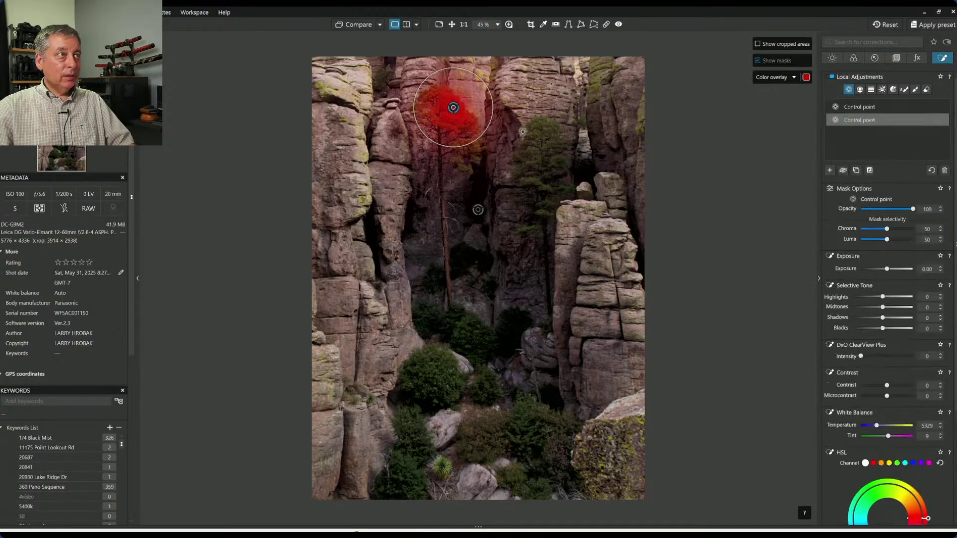
pyautogui.click(550, 131)
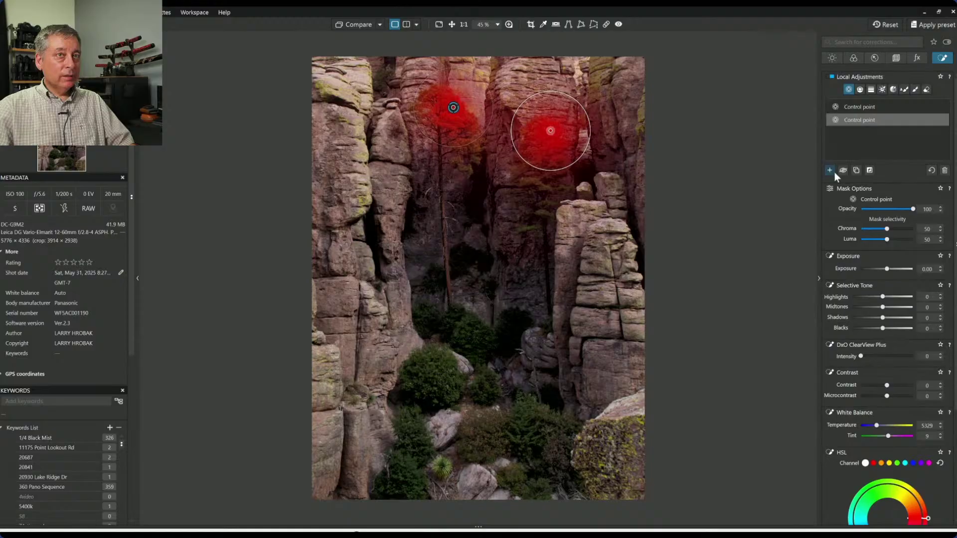
# Set the foliage mask's Chroma selectivity to 55 and add control points on the round bush and the shrub below it
pyautogui.click(889, 229)
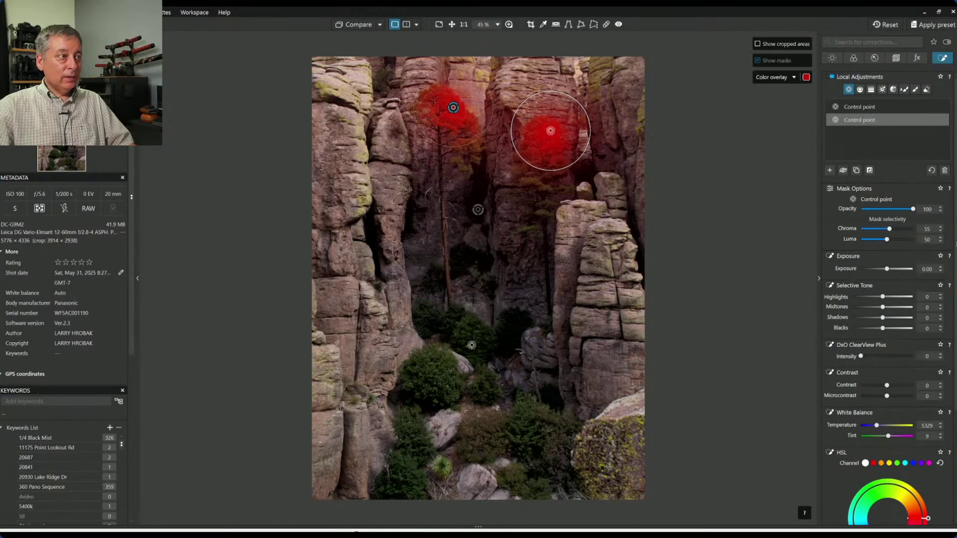
pyautogui.click(442, 368)
pyautogui.click(414, 423)
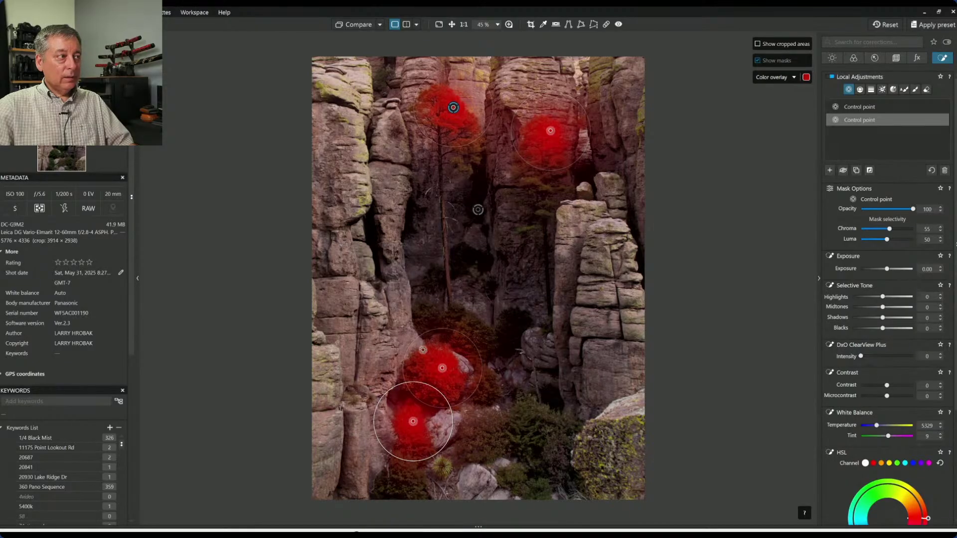
# Add small control points over the second pine's lower branches and the tall pine's outer foliage
pyautogui.click(529, 180)
pyautogui.moveTo(542, 143); pyautogui.dragTo(536, 165)
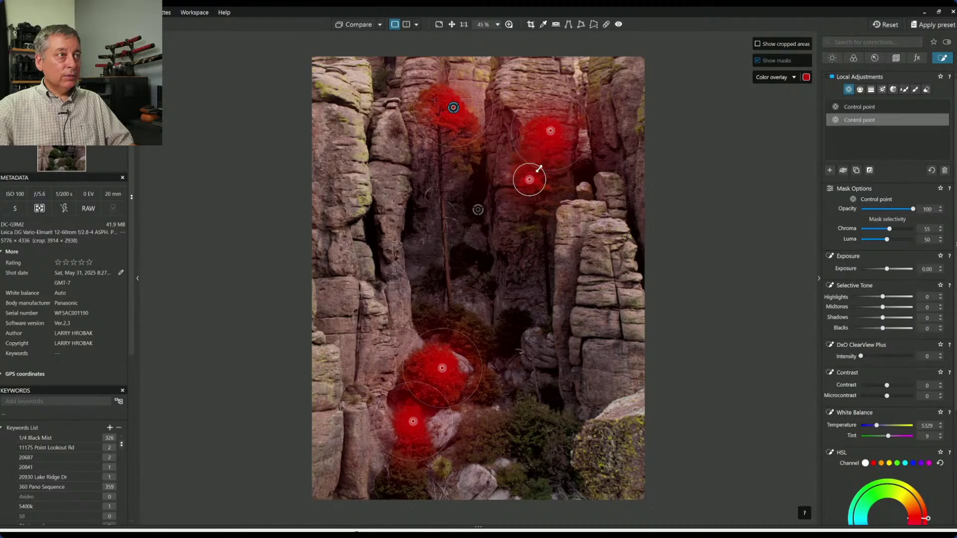
pyautogui.click(542, 214)
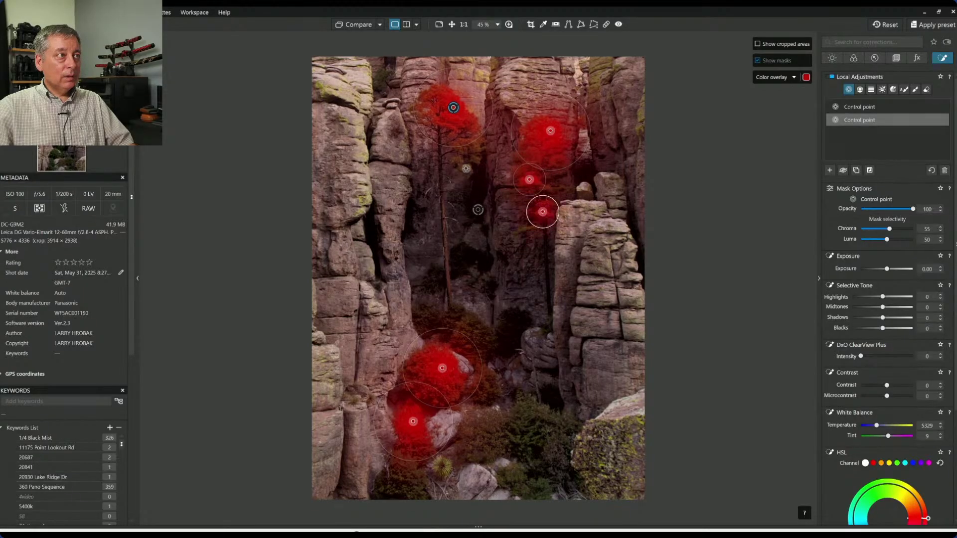
pyautogui.click(456, 160)
pyautogui.click(475, 146)
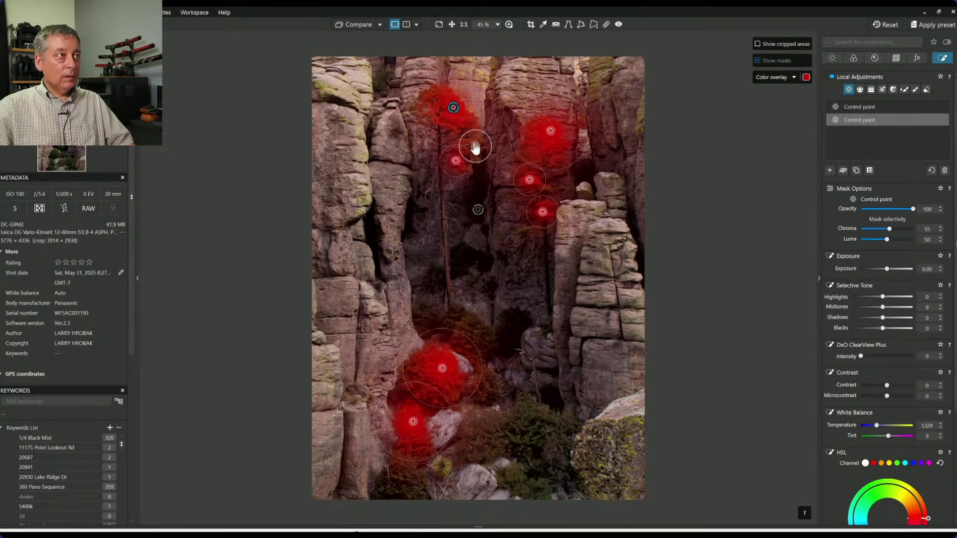
pyautogui.click(421, 110)
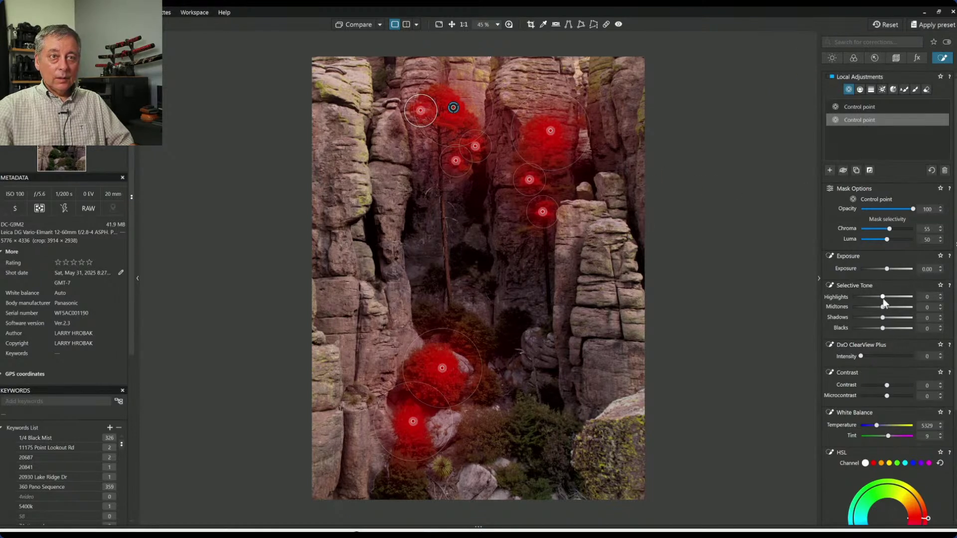
# Brighten the foliage mask with Highlights 63, Midtones 28 and Shadows 12
pyautogui.moveTo(883, 297); pyautogui.dragTo(900, 302)
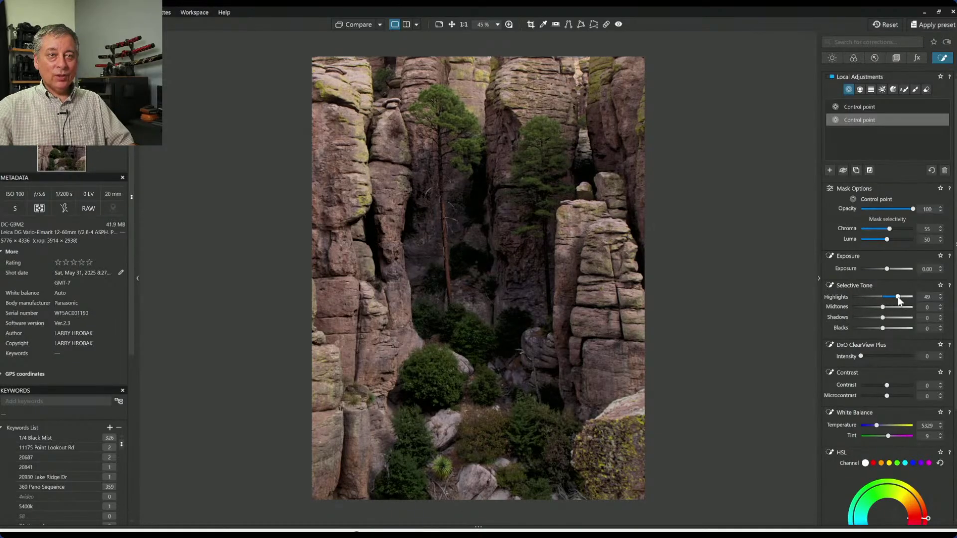
pyautogui.moveTo(898, 297); pyautogui.dragTo(903, 299)
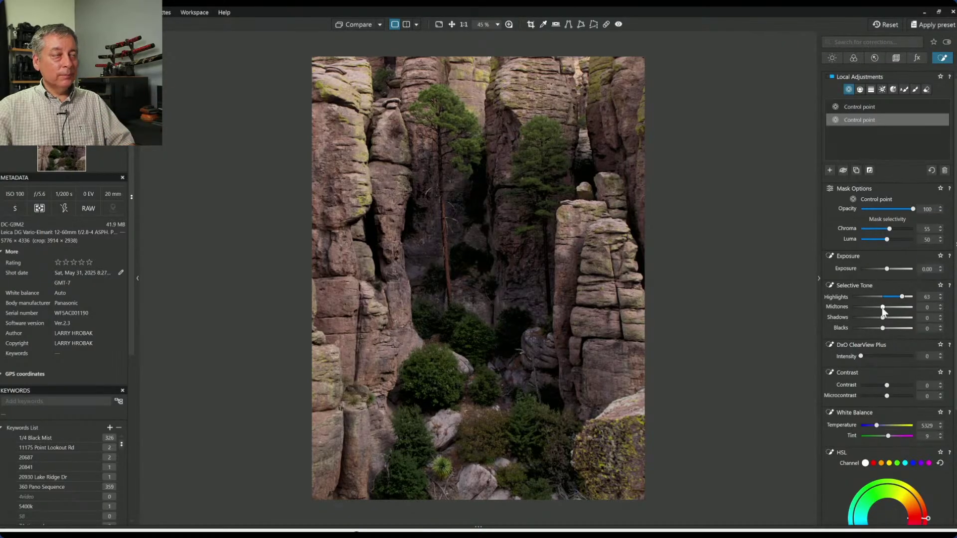
pyautogui.moveTo(883, 310); pyautogui.dragTo(892, 311)
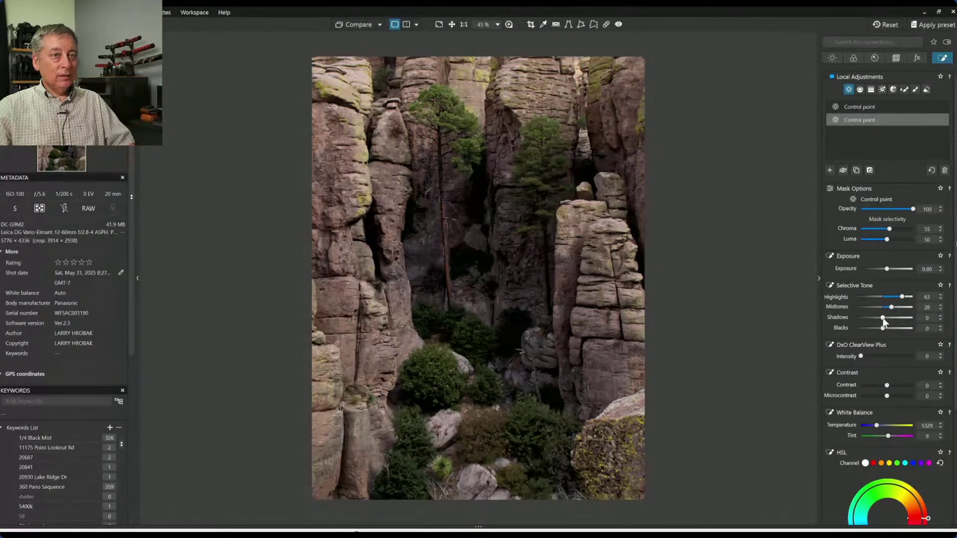
pyautogui.moveTo(883, 318); pyautogui.dragTo(886, 318)
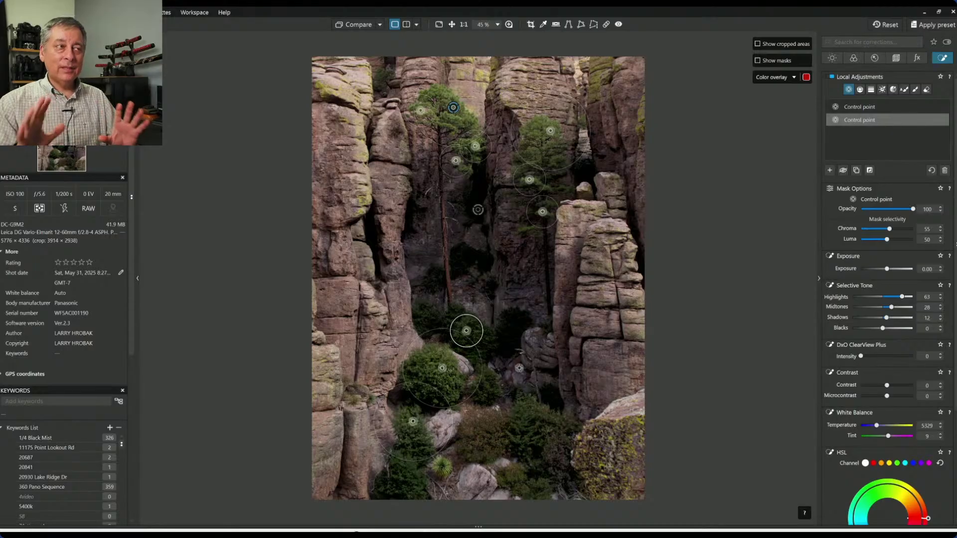
# Warm the foliage mask's white balance Temperature to 5529 and raise its Exposure to 0.40
pyautogui.scroll(-1, 466, 331)
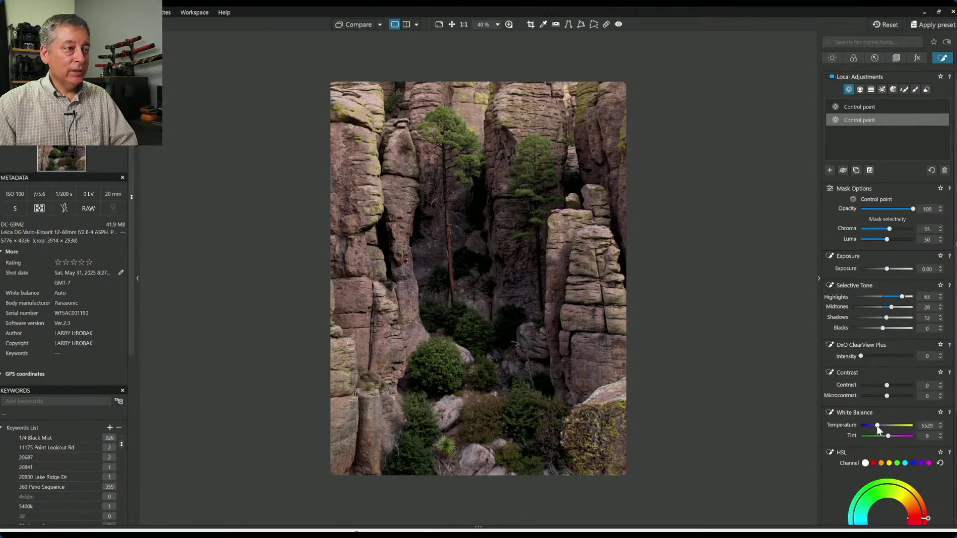
pyautogui.moveTo(466, 325)
pyautogui.moveTo(619, 345)
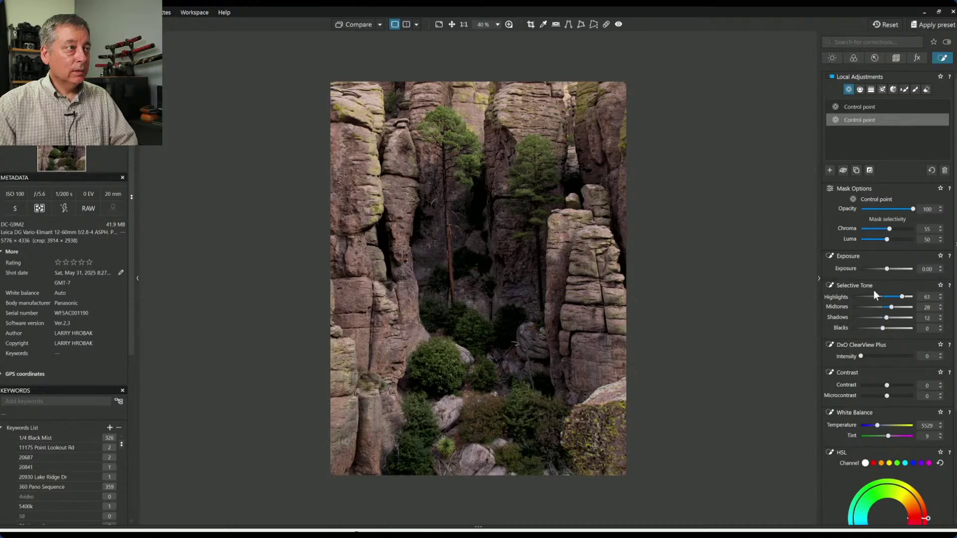
pyautogui.press('Escape')
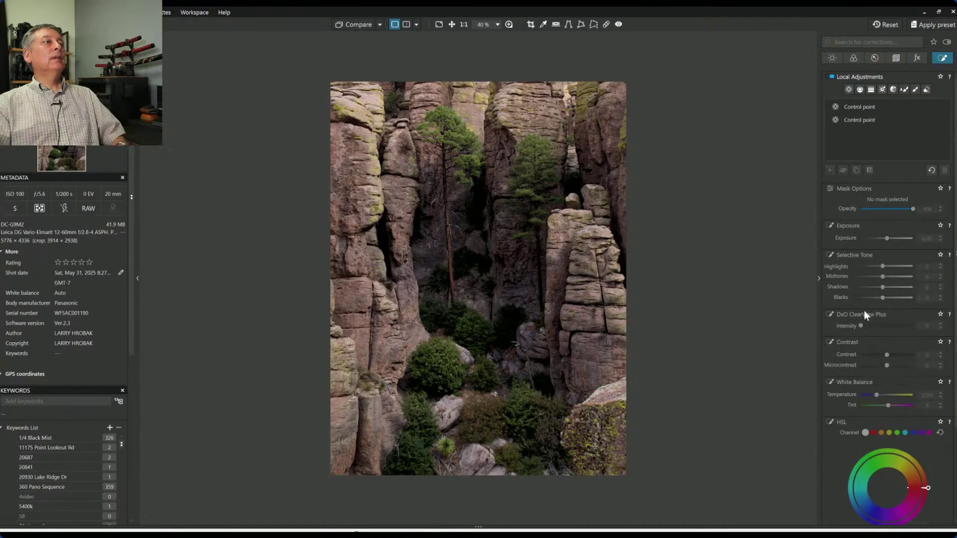
pyautogui.click(829, 119)
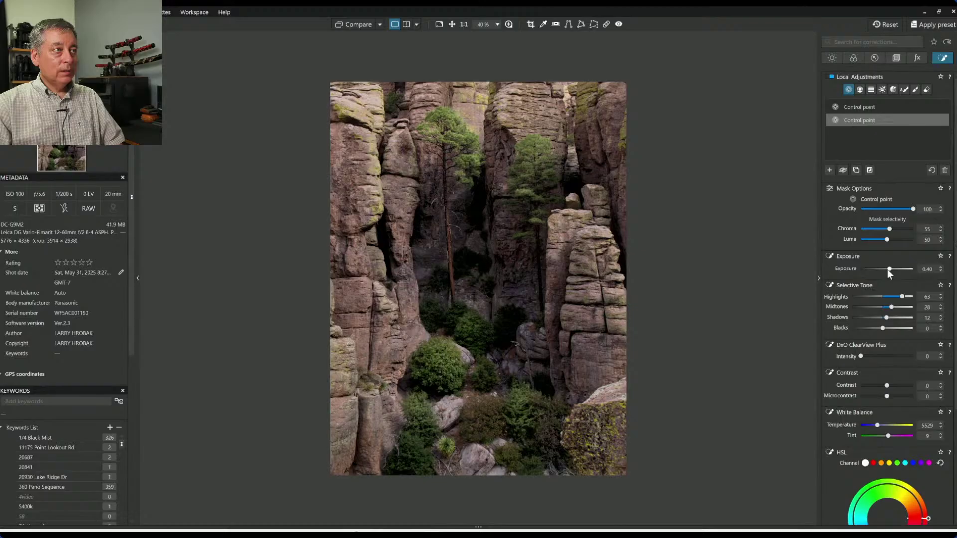
pyautogui.moveTo(573, 221)
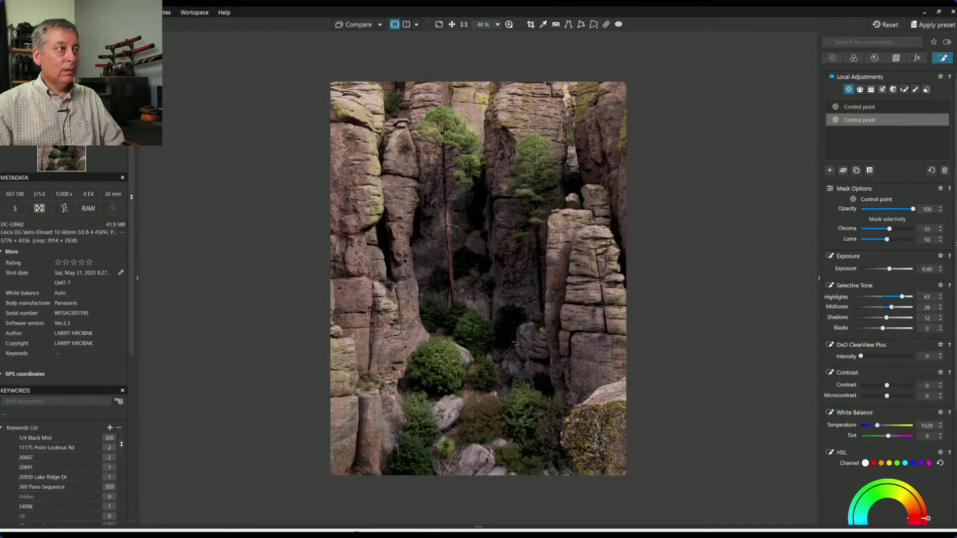
# Try to extend the foliage mask with a control point on the tall pine's bare trunk
pyautogui.moveTo(633, 481)
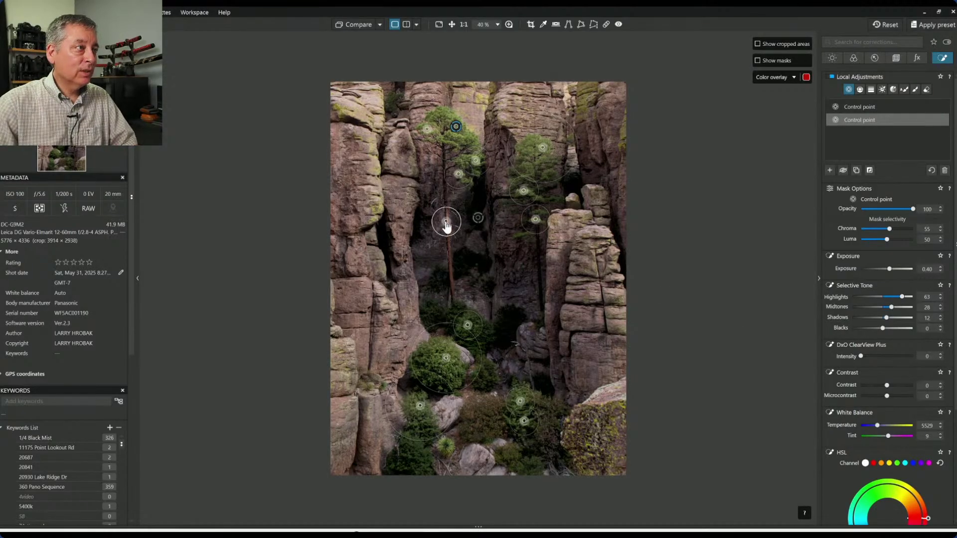
pyautogui.moveTo(444, 227); pyautogui.dragTo(446, 227)
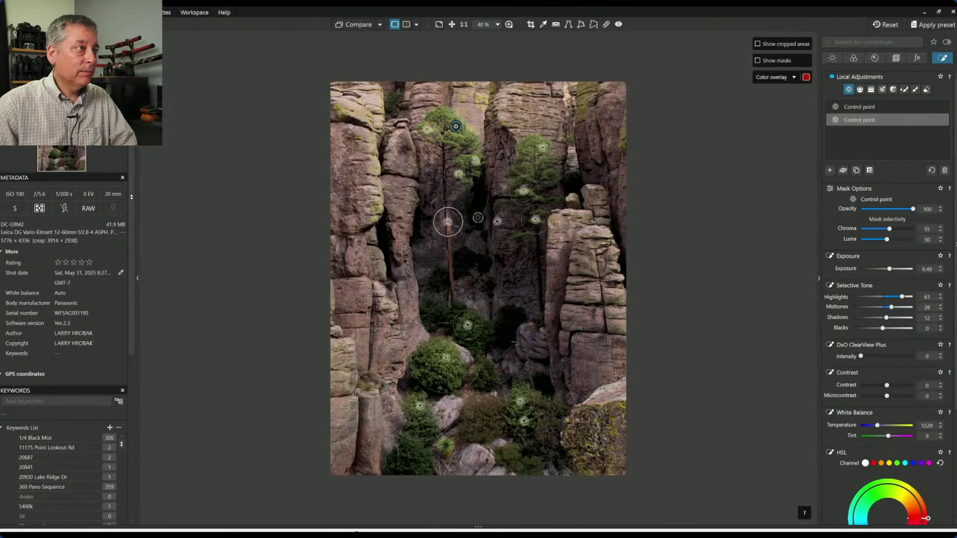
pyautogui.scroll(1, 439, 196)
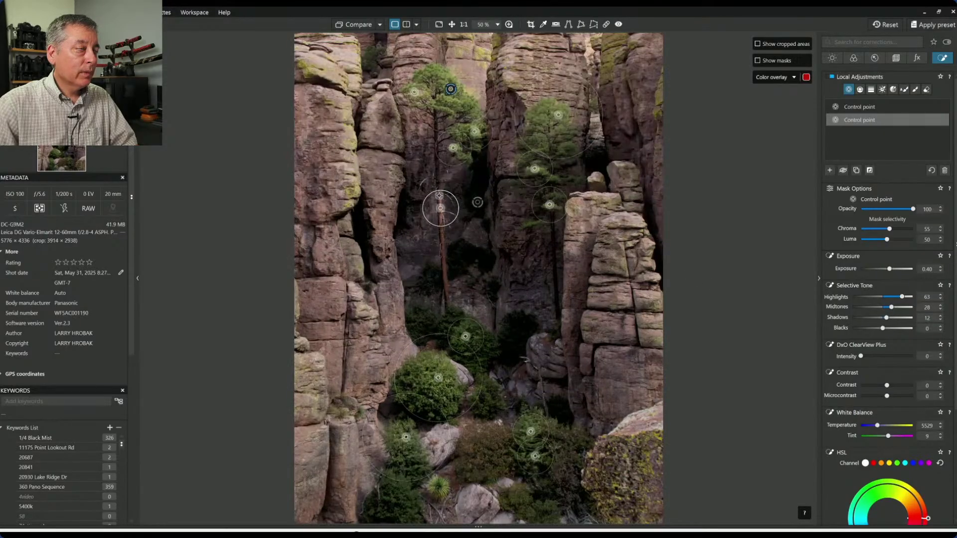
# Paint a new Auto mask along the tall pine's trunk, from near its base up into the lower foliage
pyautogui.scroll(3, 439, 196)
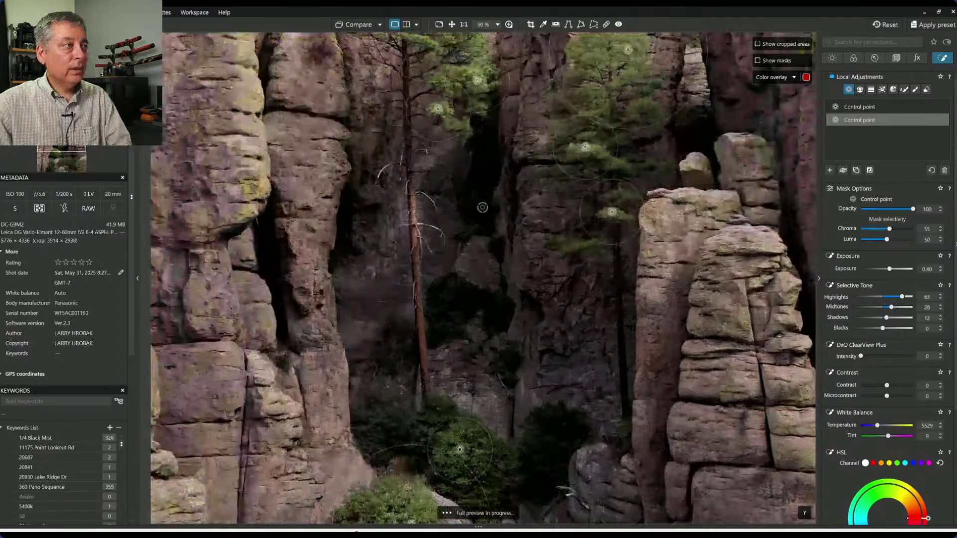
pyautogui.click(905, 90)
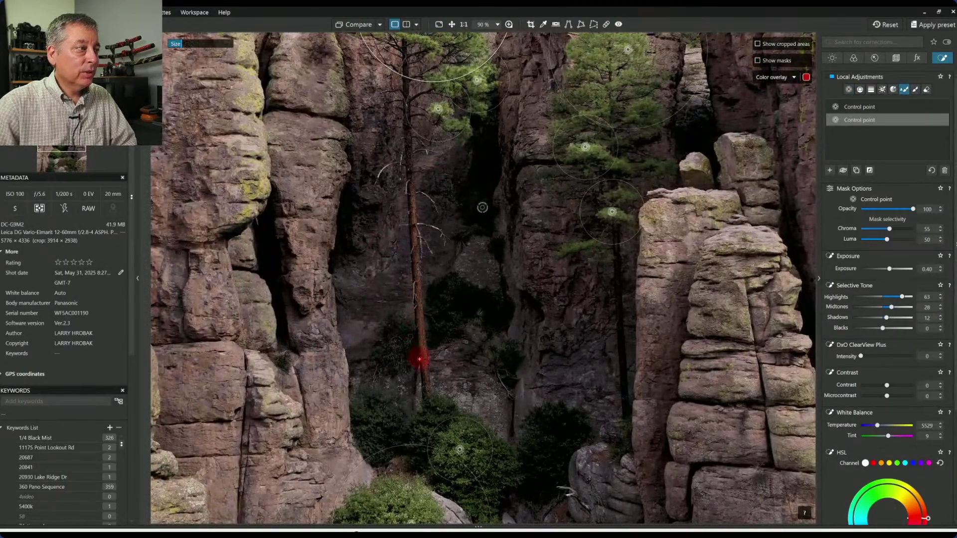
pyautogui.moveTo(421, 358); pyautogui.dragTo(410, 72)
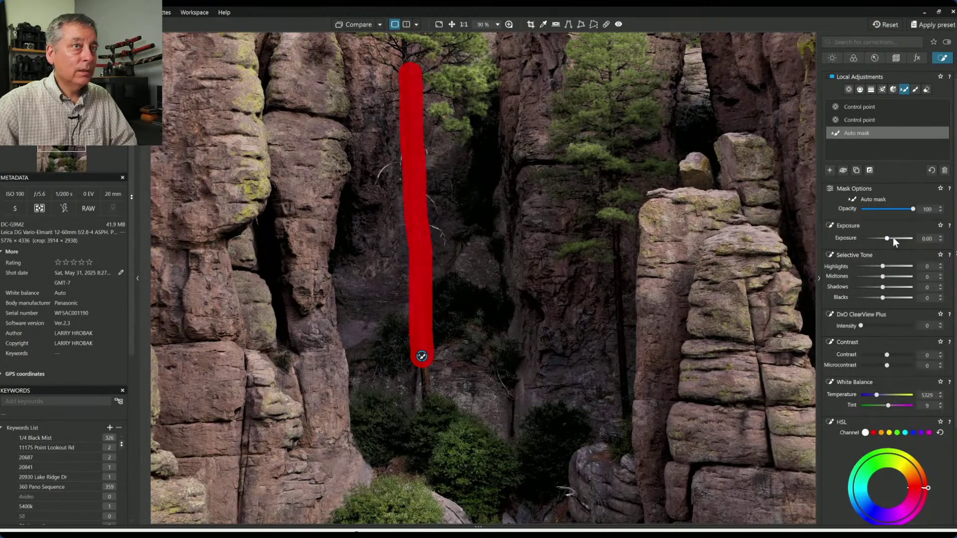
# Brighten the trunk's Auto mask with Highlights 40, Midtones 48 and Shadows 26, and warm its Temperature to 5629
pyautogui.moveTo(887, 268)
pyautogui.mouseDown()
pyautogui.moveTo(896, 268)
pyautogui.moveTo(892, 290)
pyautogui.mouseUp()
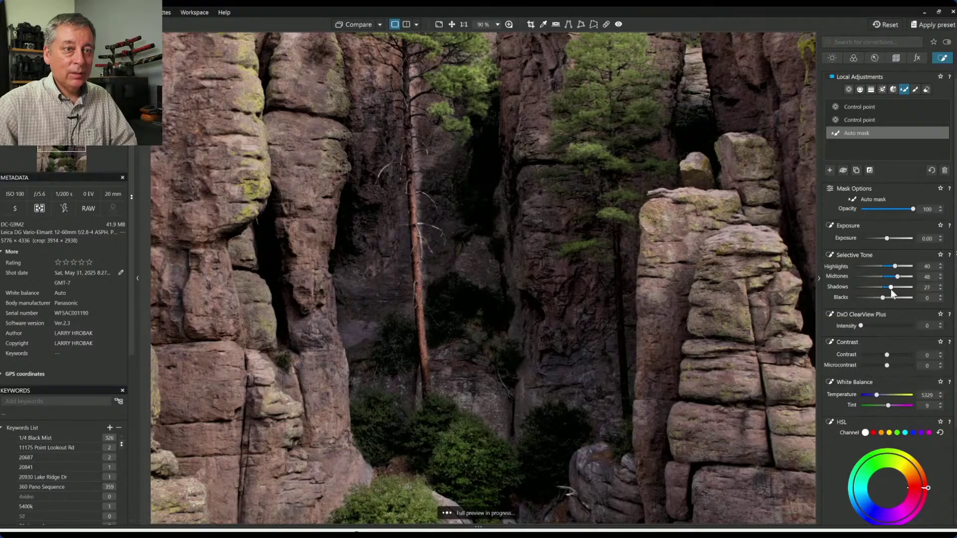
pyautogui.moveTo(891, 288); pyautogui.dragTo(890, 288)
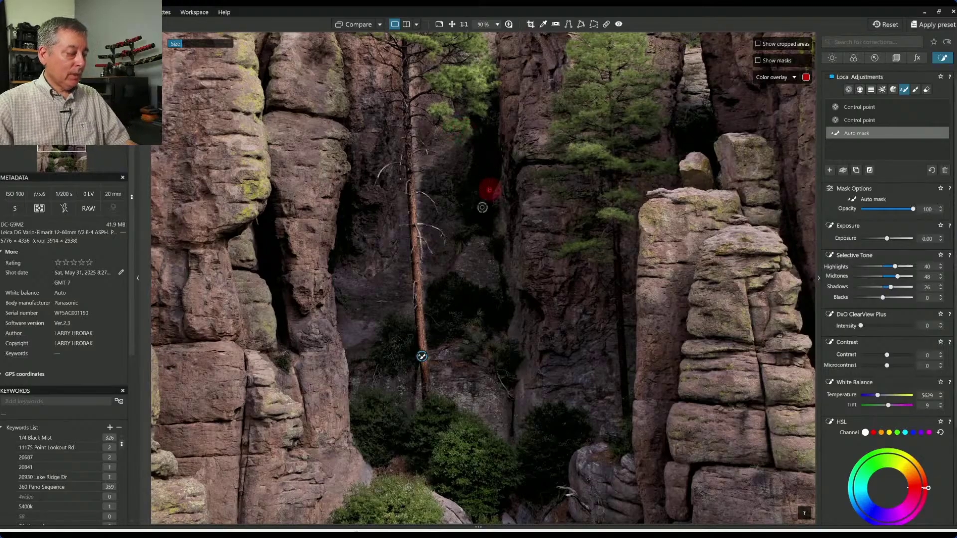
# Show the mask overlay and erase the Auto mask's spill beside the tall pine's trunk with a smaller eraser at 55% opacity
pyautogui.moveTo(476, 175)
pyautogui.mouseDown()
pyautogui.moveTo(434, 168)
pyautogui.moveTo(450, 119)
pyautogui.mouseUp()
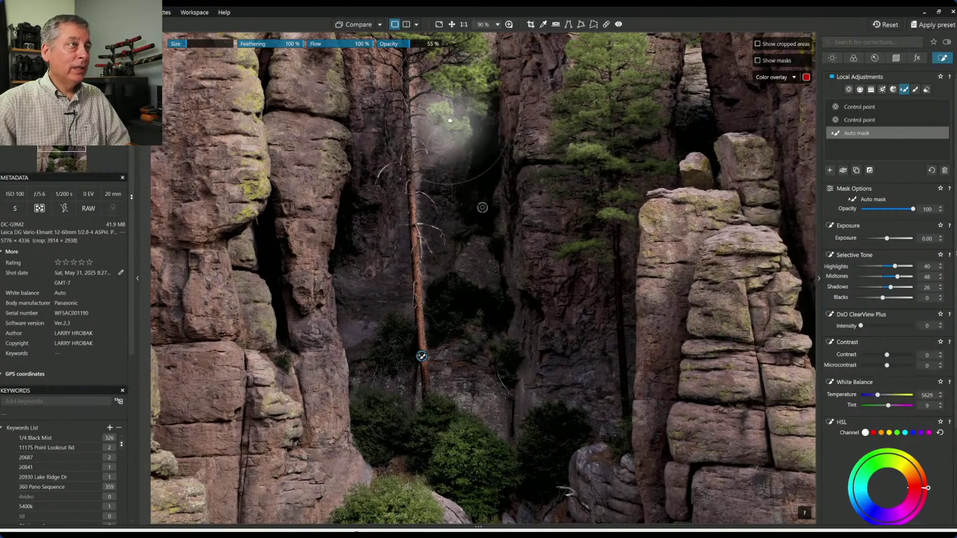
pyautogui.press('m')
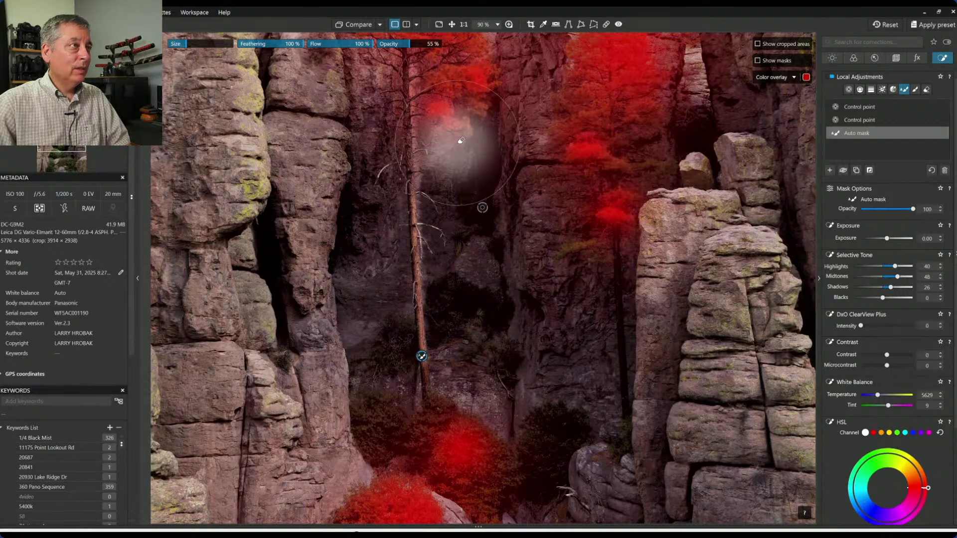
pyautogui.scroll(-4, 461, 140)
pyautogui.scroll(-2, 461, 140)
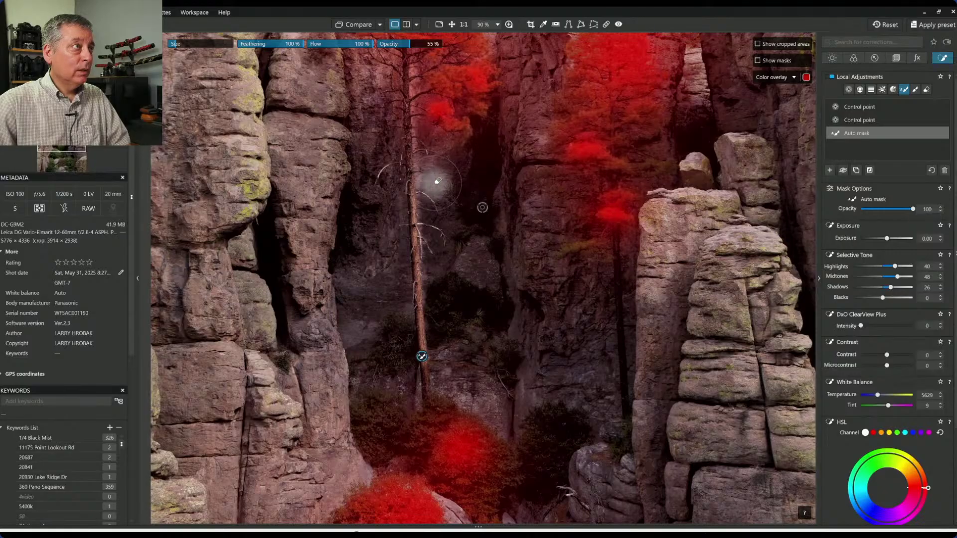
pyautogui.click(440, 272)
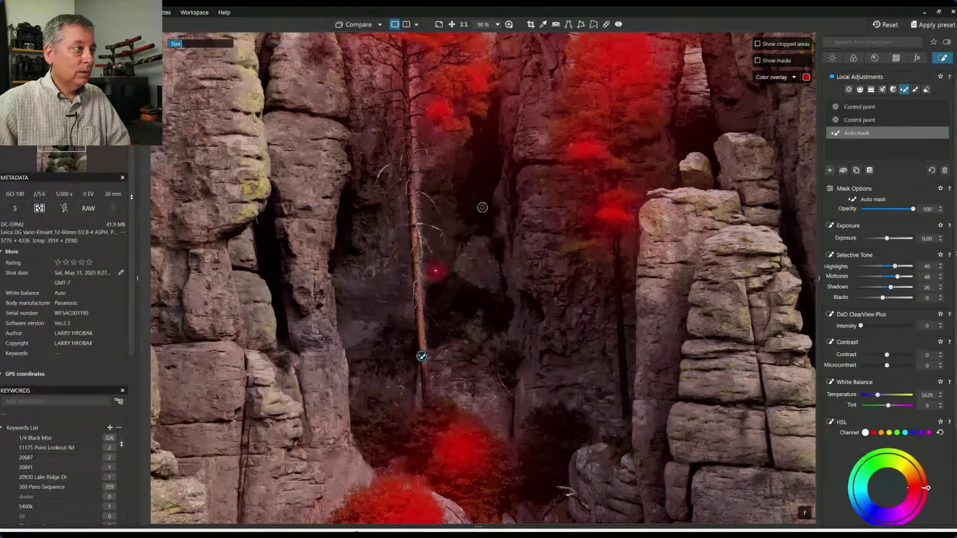
pyautogui.scroll(-1, 440, 269)
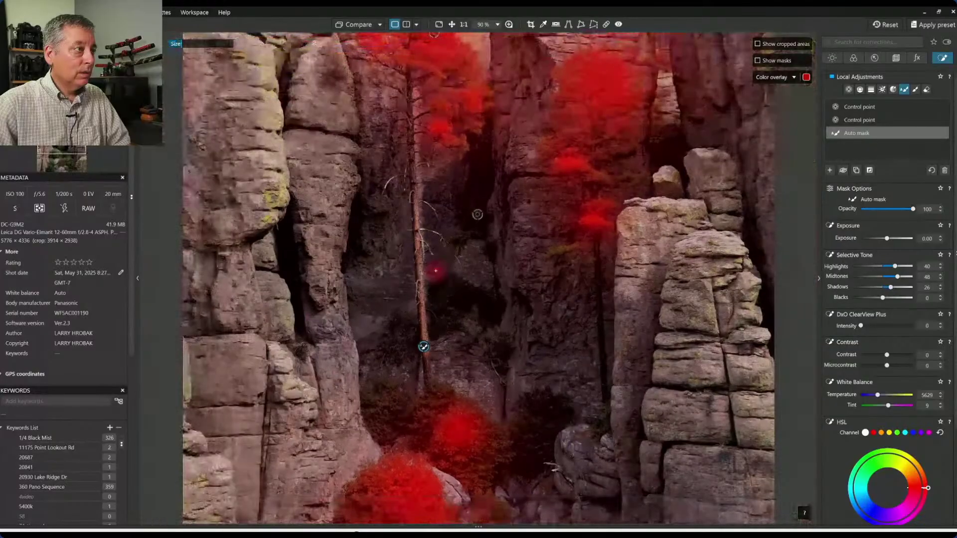
pyautogui.scroll(-2, 439, 264)
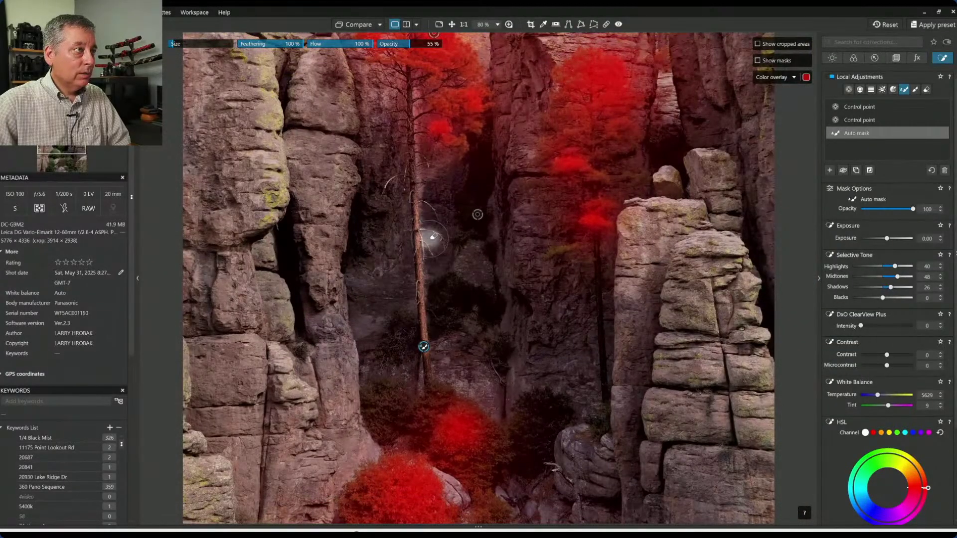
pyautogui.moveTo(431, 218)
pyautogui.mouseDown()
pyautogui.moveTo(423, 89)
pyautogui.moveTo(433, 207)
pyautogui.moveTo(458, 289)
pyautogui.moveTo(428, 217)
pyautogui.moveTo(422, 145)
pyautogui.moveTo(435, 252)
pyautogui.moveTo(457, 315)
pyautogui.moveTo(411, 184)
pyautogui.moveTo(428, 109)
pyautogui.mouseUp()
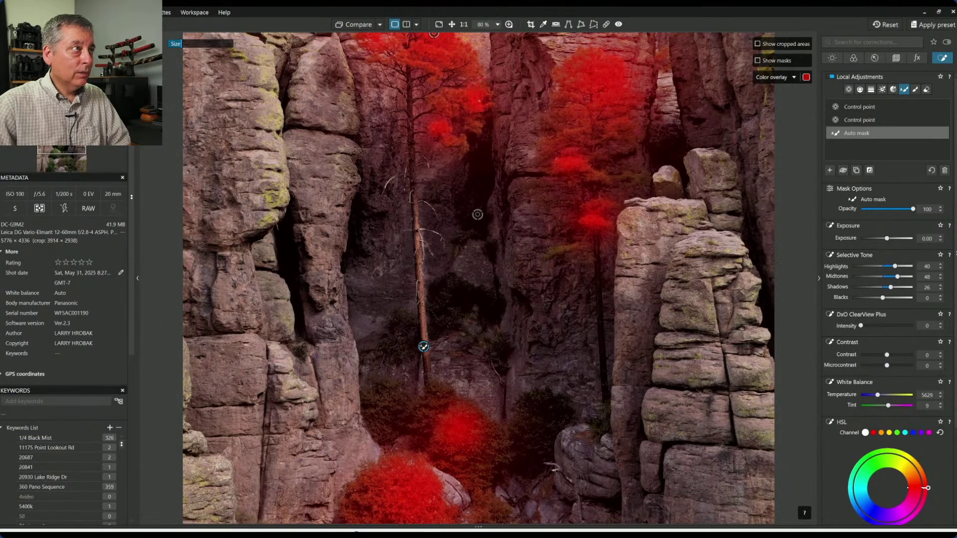
# Paint a new Brush mask along the upper part of the tall pine's trunk with 31% flow and 33% opacity
pyautogui.click(915, 90)
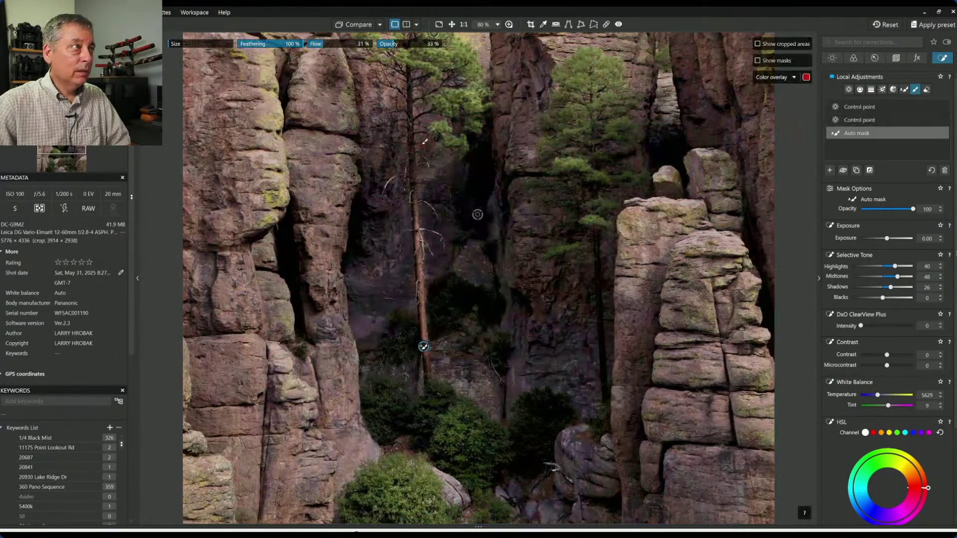
pyautogui.click(415, 131)
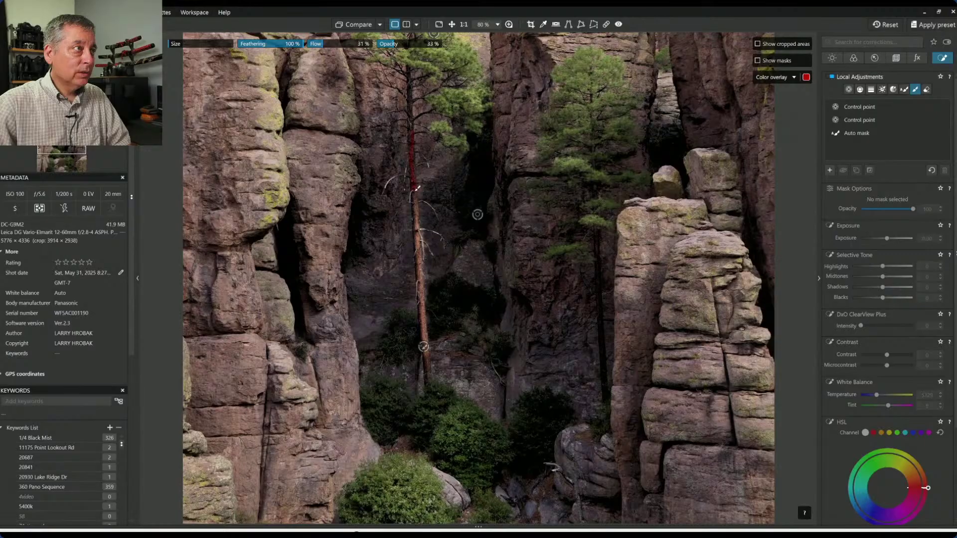
pyautogui.moveTo(416, 189); pyautogui.dragTo(415, 164)
# Set the Brush mask to Exposure 1.14, Highlights 32, Midtones 23, Shadows 23 and Temperature 7293
pyautogui.moveTo(886, 238)
pyautogui.mouseDown()
pyautogui.moveTo(895, 239)
pyautogui.moveTo(889, 277)
pyautogui.mouseUp()
pyautogui.moveTo(883, 288); pyautogui.dragTo(890, 288)
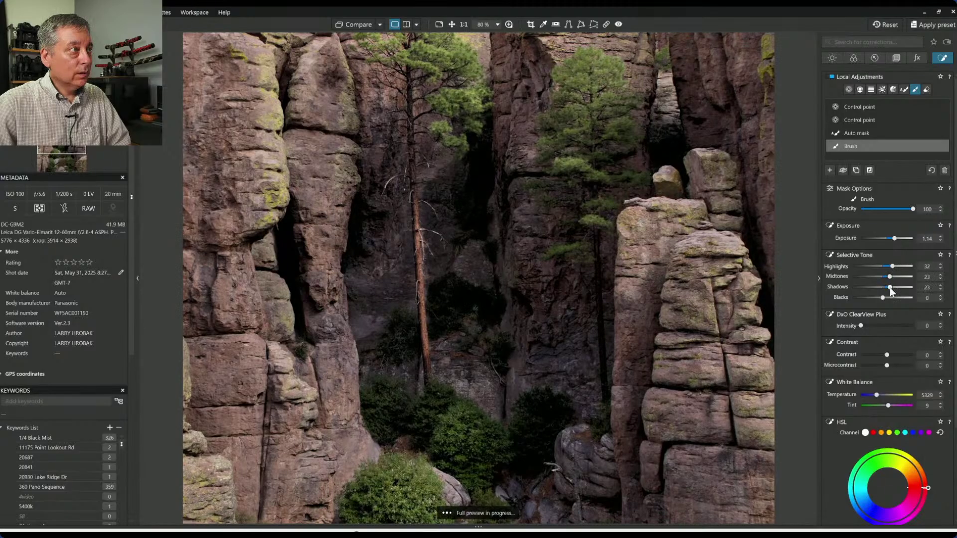
pyautogui.moveTo(879, 395); pyautogui.dragTo(882, 396)
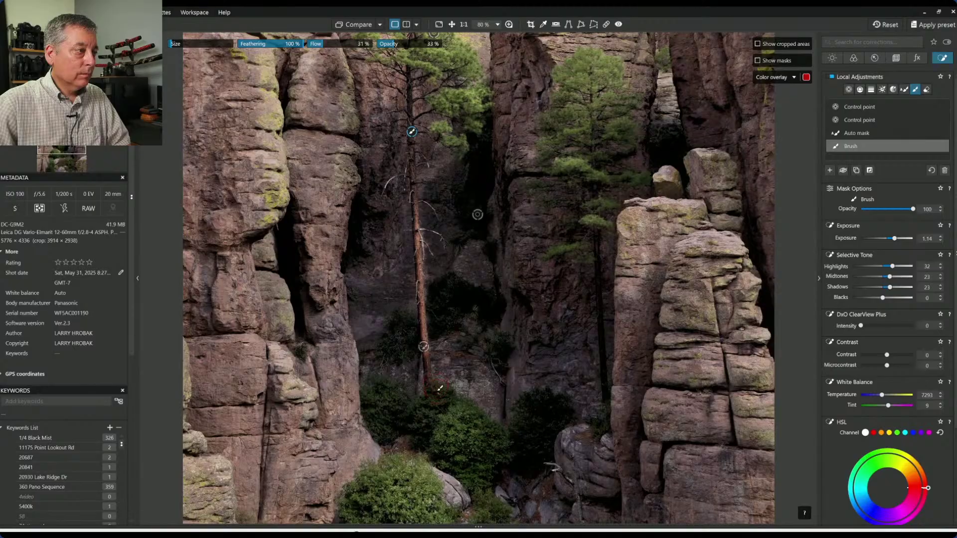
# Extend the Brush mask over the base of the tall pine's trunk and along the darker second pine's trunk up into its foliage
pyautogui.moveTo(432, 373); pyautogui.dragTo(431, 358)
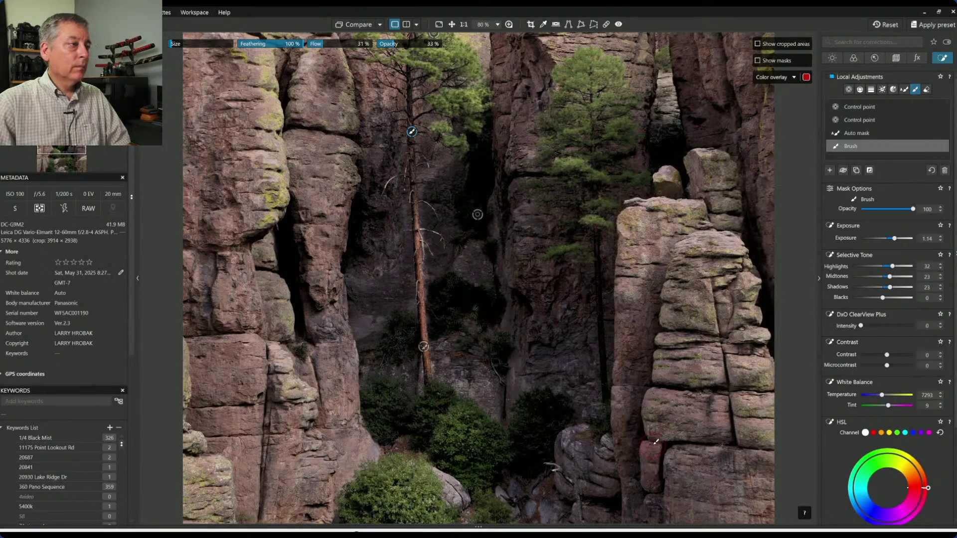
pyautogui.press('Escape')
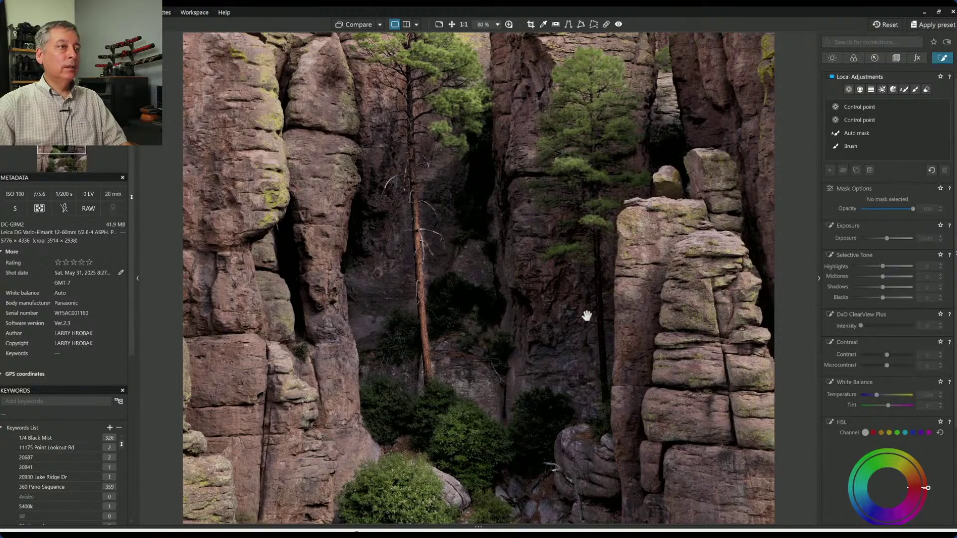
pyautogui.click(857, 148)
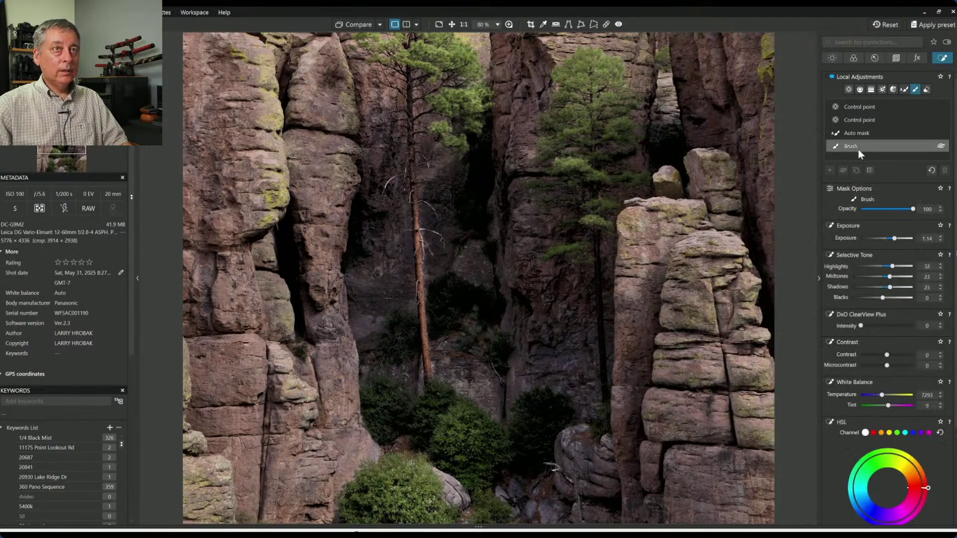
pyautogui.click(857, 149)
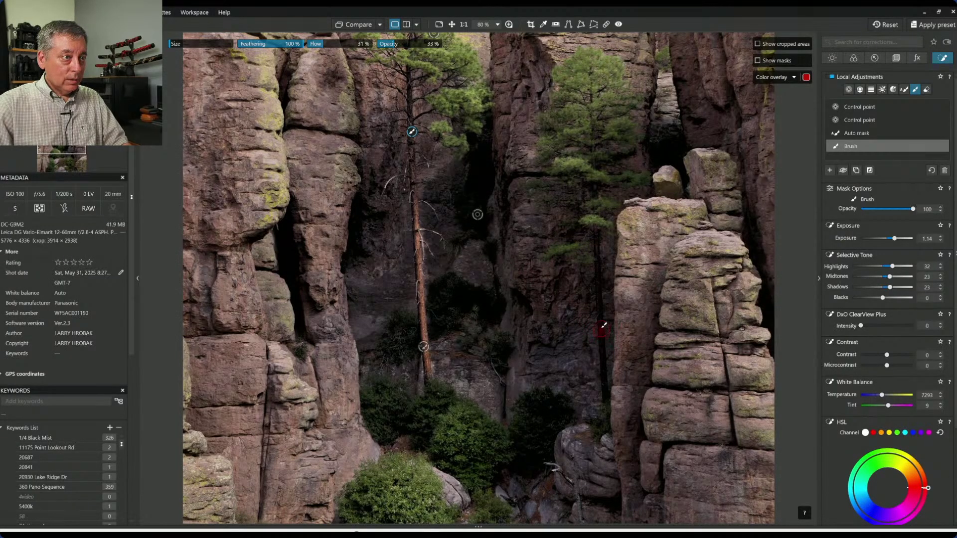
pyautogui.moveTo(604, 325); pyautogui.dragTo(601, 238)
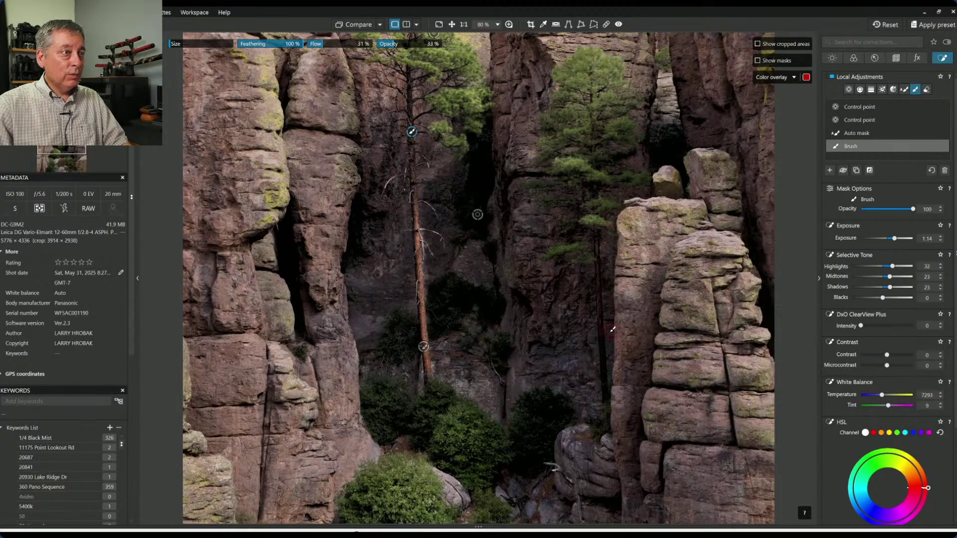
pyautogui.moveTo(608, 363); pyautogui.dragTo(606, 324)
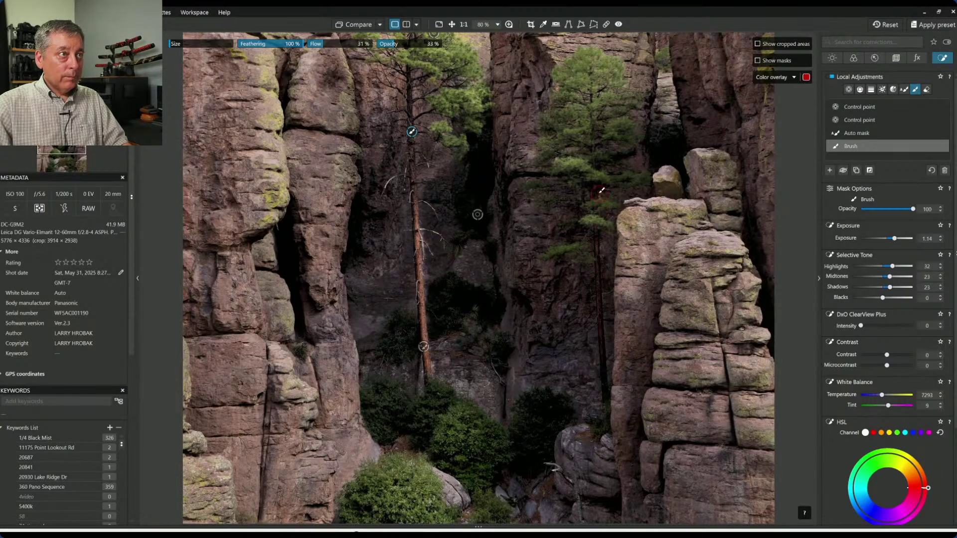
pyautogui.moveTo(602, 190); pyautogui.dragTo(599, 180)
pyautogui.moveTo(598, 133); pyautogui.dragTo(598, 97)
# Add more Brush mask strokes along the tall pine's upper trunk into its lower foliage
pyautogui.moveTo(411, 146); pyautogui.dragTo(414, 65)
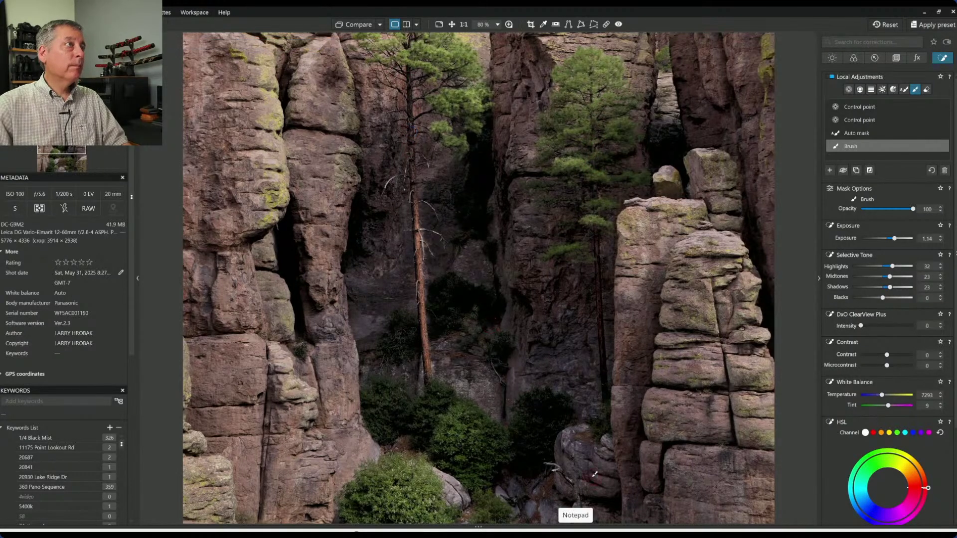
pyautogui.scroll(-3, 629, 336)
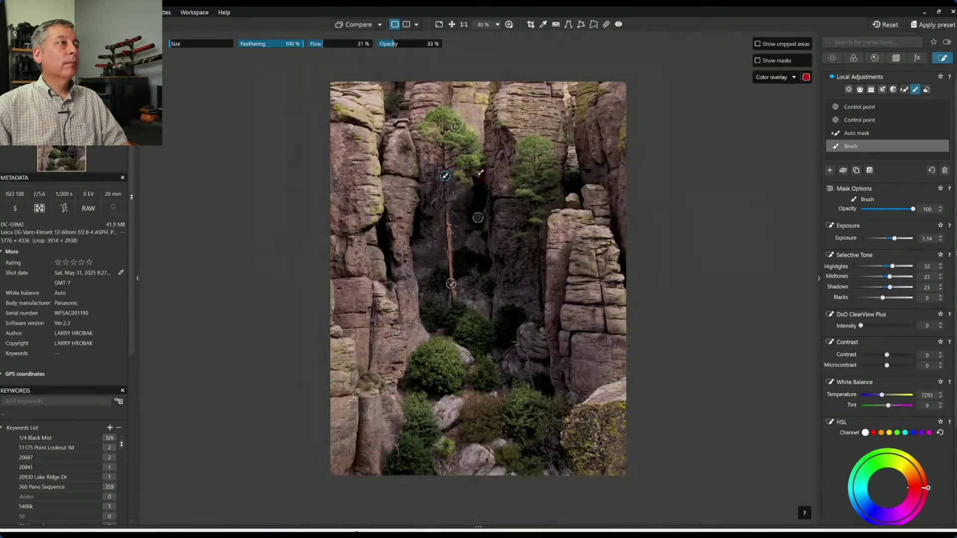
pyautogui.scroll(4, 474, 207)
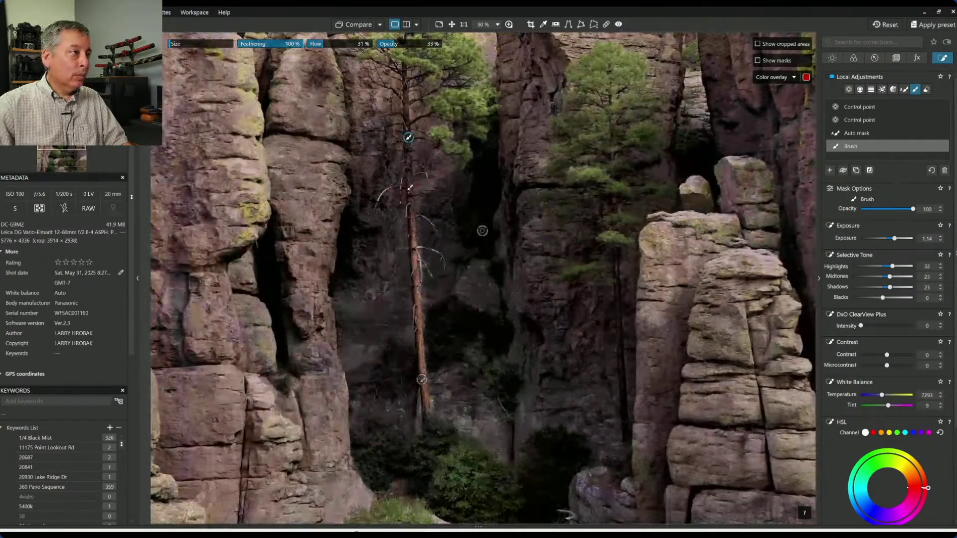
pyautogui.moveTo(411, 183); pyautogui.dragTo(412, 171)
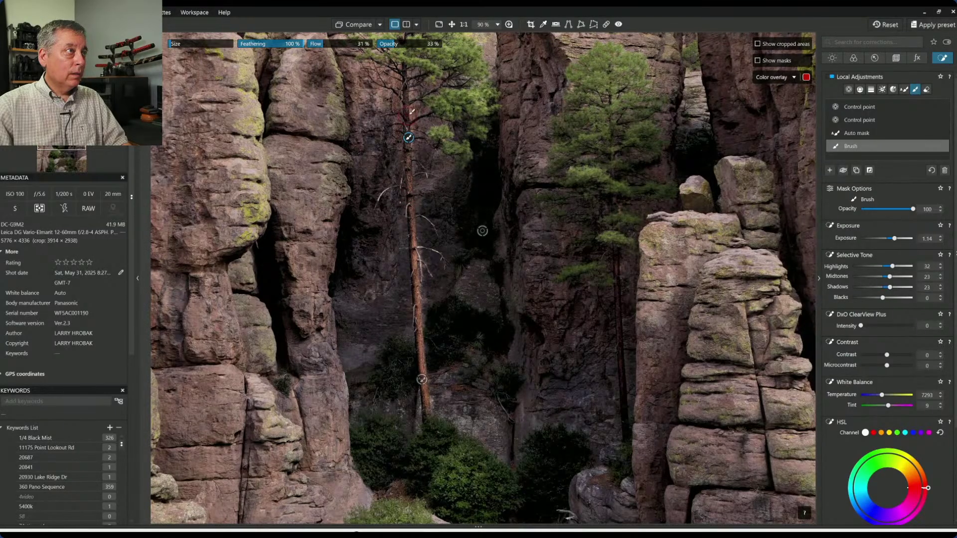
pyautogui.moveTo(412, 112); pyautogui.dragTo(419, 105)
# Erase the Brush mask's spill on the rock beside the tall pine's upper trunk, repainting the trunk itself, and deselect the mask
pyautogui.press('alt')
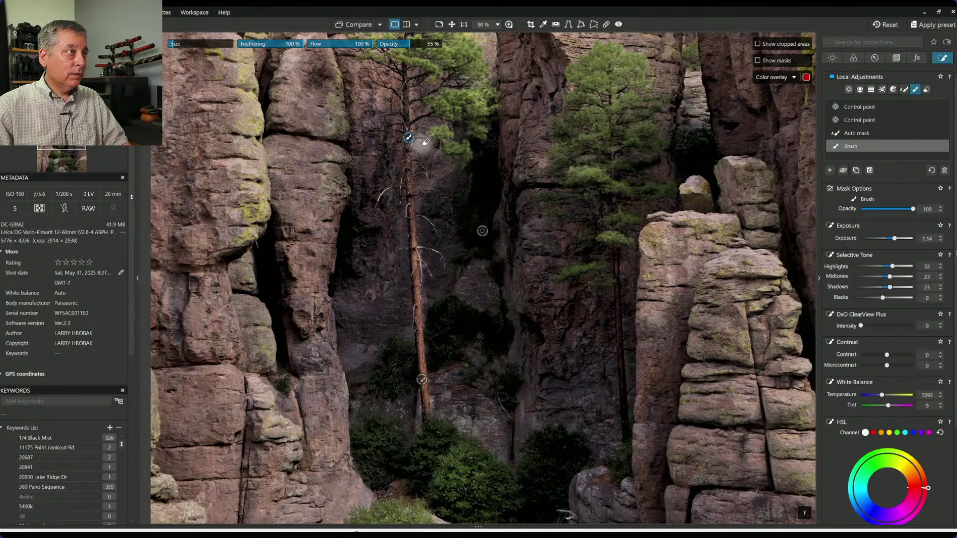
pyautogui.moveTo(399, 103)
pyautogui.mouseDown()
pyautogui.moveTo(405, 120)
pyautogui.moveTo(410, 110)
pyautogui.mouseUp()
pyautogui.moveTo(405, 168)
pyautogui.mouseDown()
pyautogui.moveTo(410, 185)
pyautogui.moveTo(412, 169)
pyautogui.mouseUp()
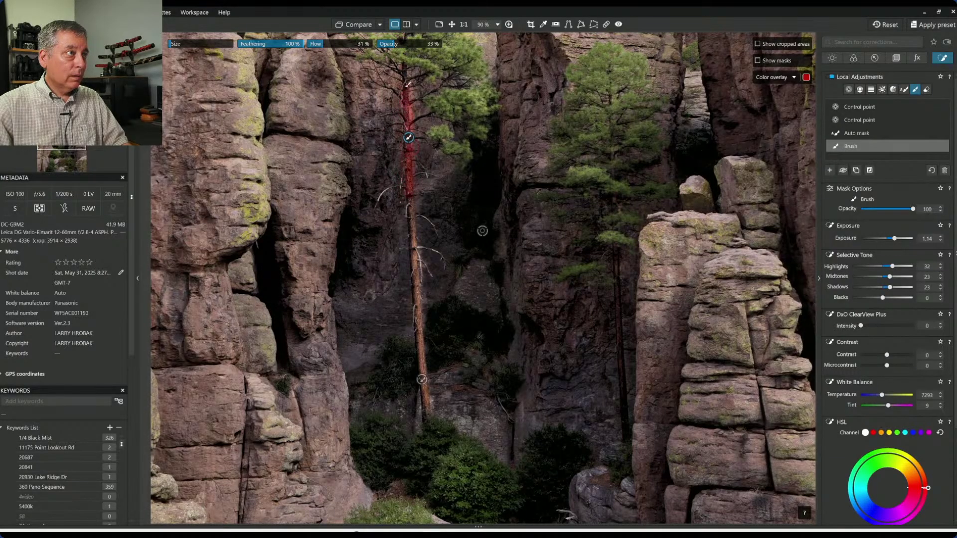
pyautogui.press('alt')
pyautogui.moveTo(422, 100); pyautogui.dragTo(423, 111)
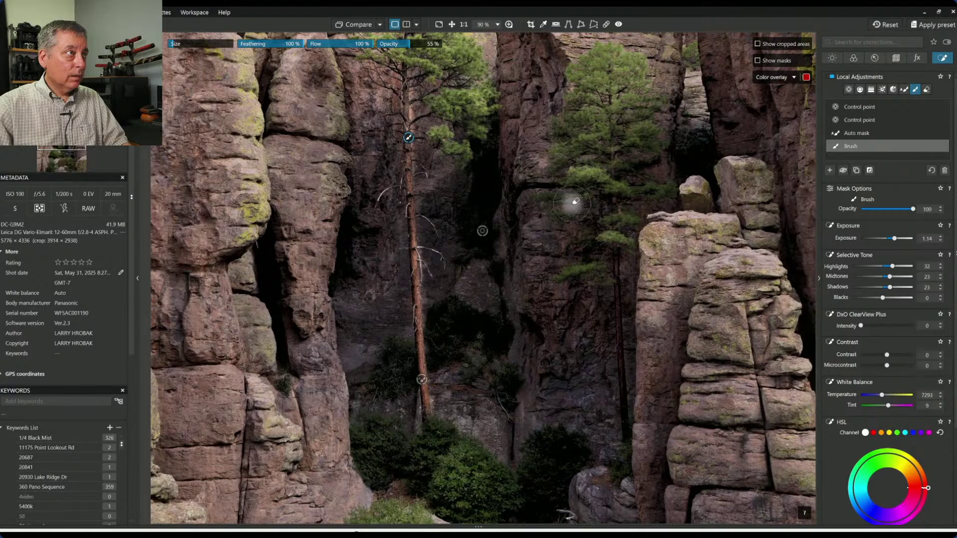
pyautogui.press('alt')
pyautogui.moveTo(445, 193)
pyautogui.mouseDown()
pyautogui.moveTo(427, 163)
pyautogui.moveTo(429, 111)
pyautogui.moveTo(434, 176)
pyautogui.moveTo(432, 112)
pyautogui.moveTo(428, 173)
pyautogui.moveTo(439, 122)
pyautogui.mouseUp()
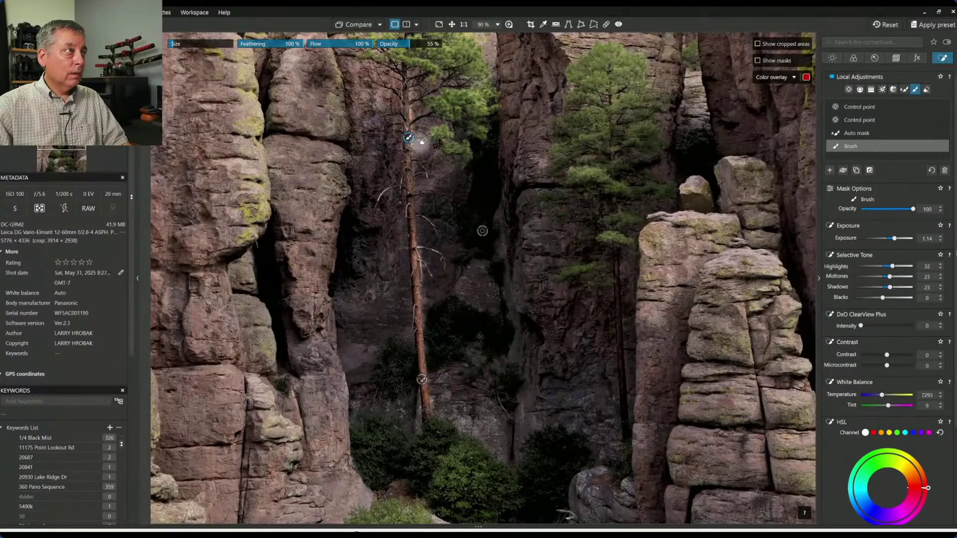
pyautogui.press('b')
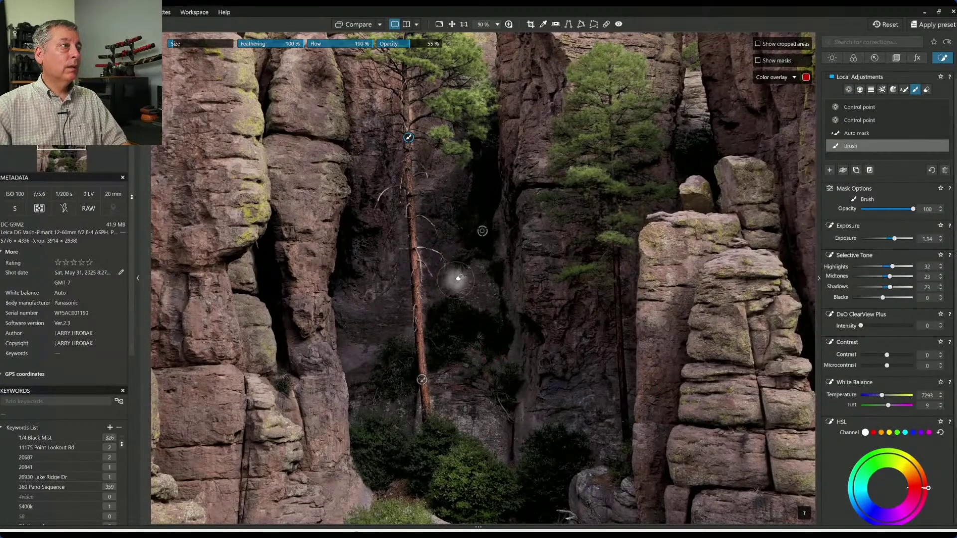
pyautogui.moveTo(440, 253); pyautogui.dragTo(437, 272)
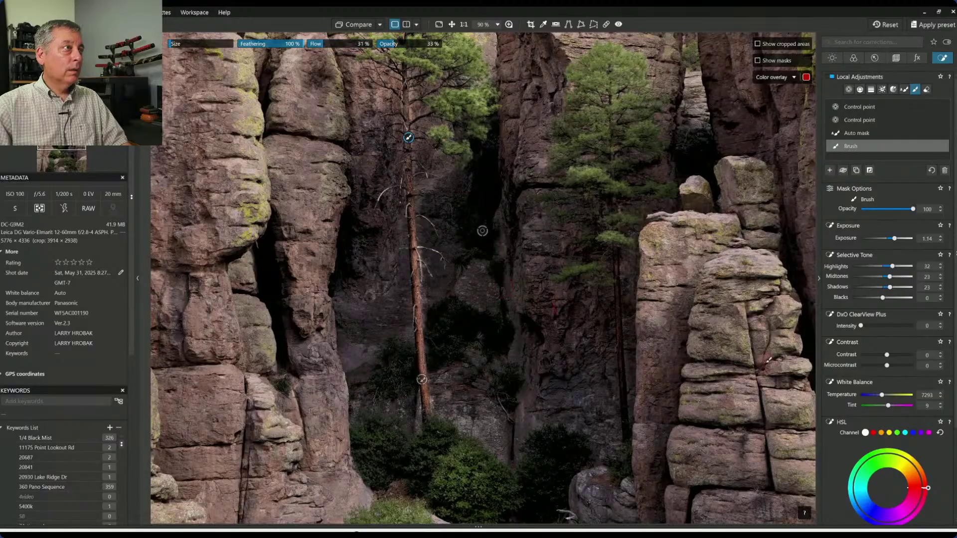
pyautogui.click(836, 376)
# Review the whole photo with the Brush and Auto mask adjustments, leaving no mask selected
pyautogui.scroll(-2, 673, 306)
pyautogui.scroll(-1, 672, 306)
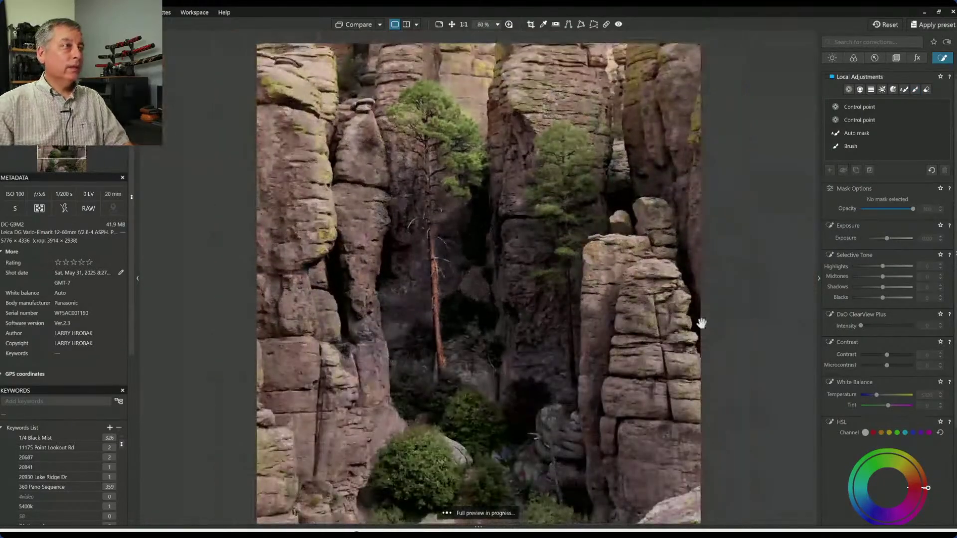
pyautogui.scroll(-2, 698, 358)
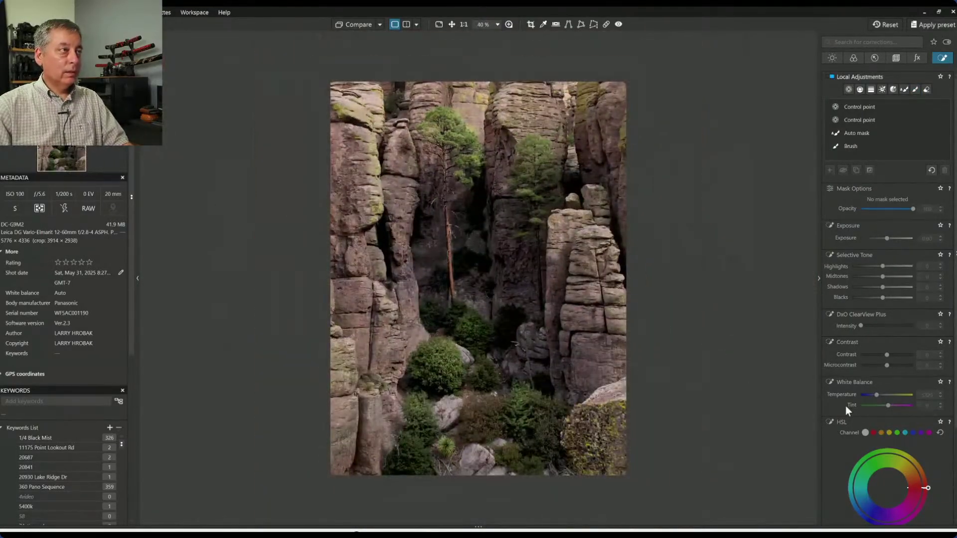
pyautogui.scroll(1, 632, 358)
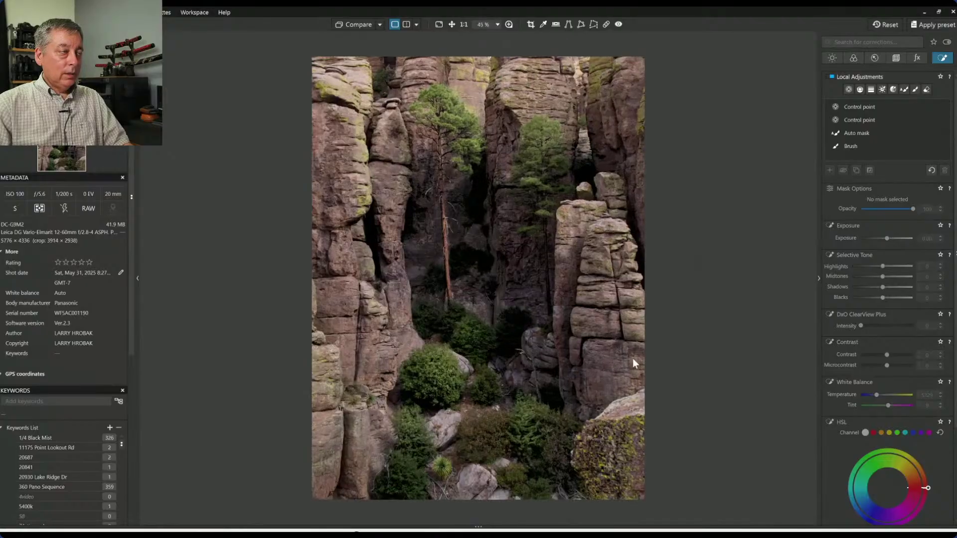
pyautogui.click(846, 146)
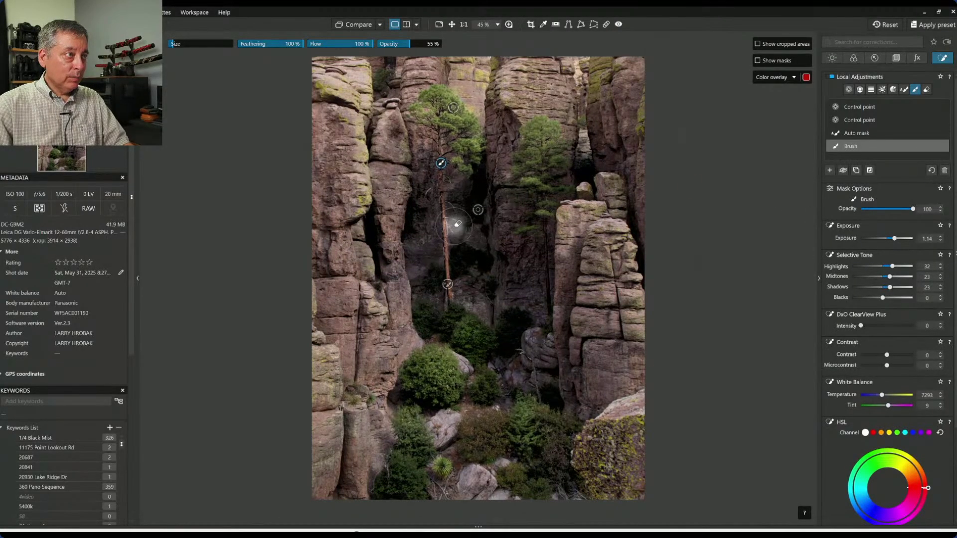
pyautogui.click(902, 169)
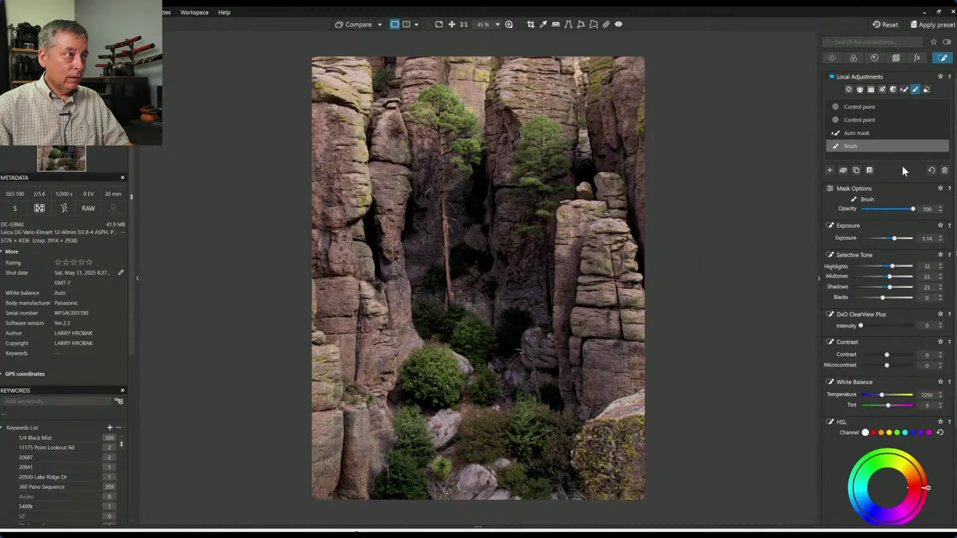
pyautogui.click(887, 133)
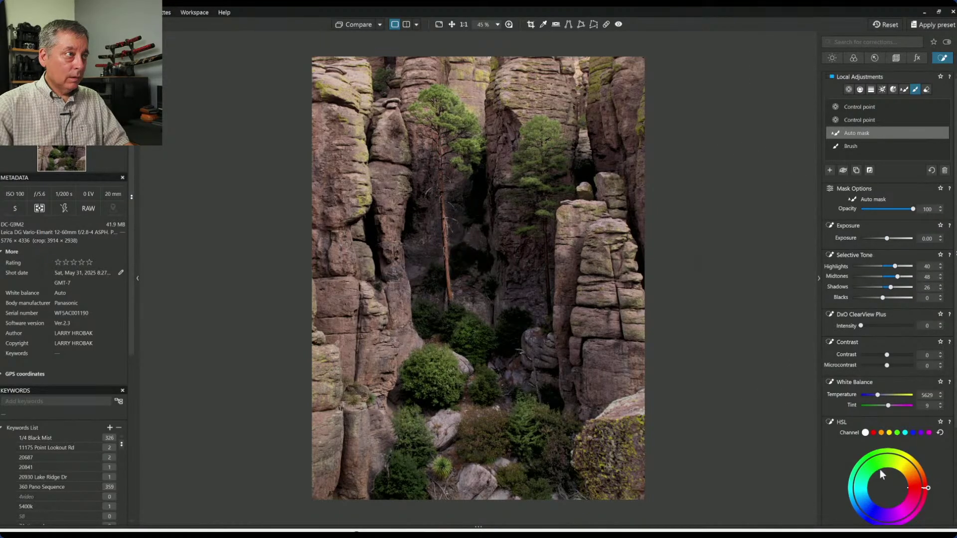
pyautogui.press('Escape')
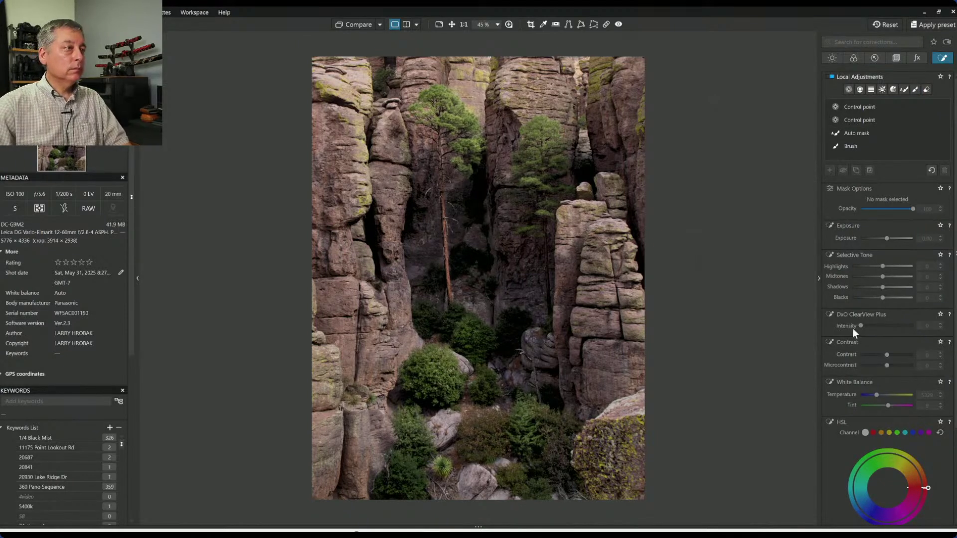
pyautogui.scroll(-1, 672, 380)
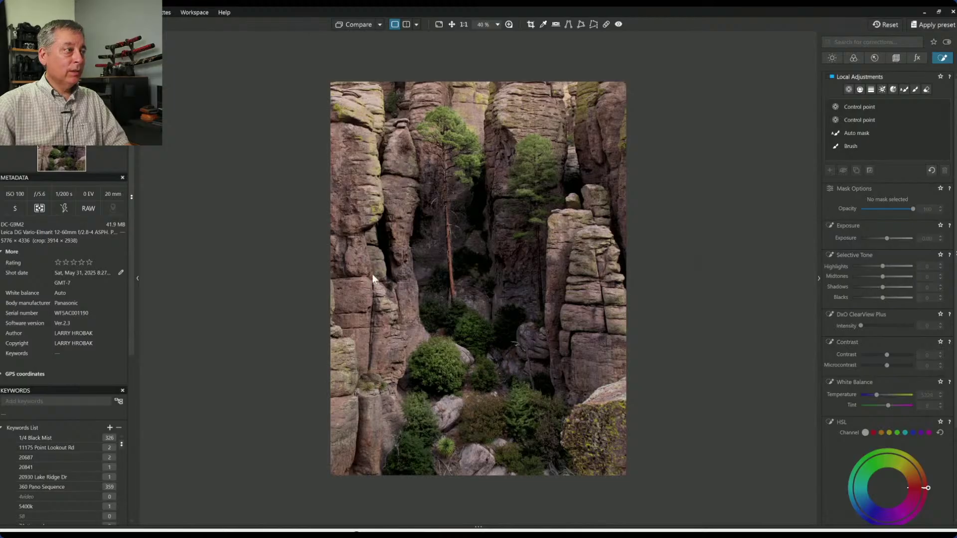
# Add a vertical Control line mask along the photo's left edge, fading inward over the left rock columns
pyautogui.click(861, 88)
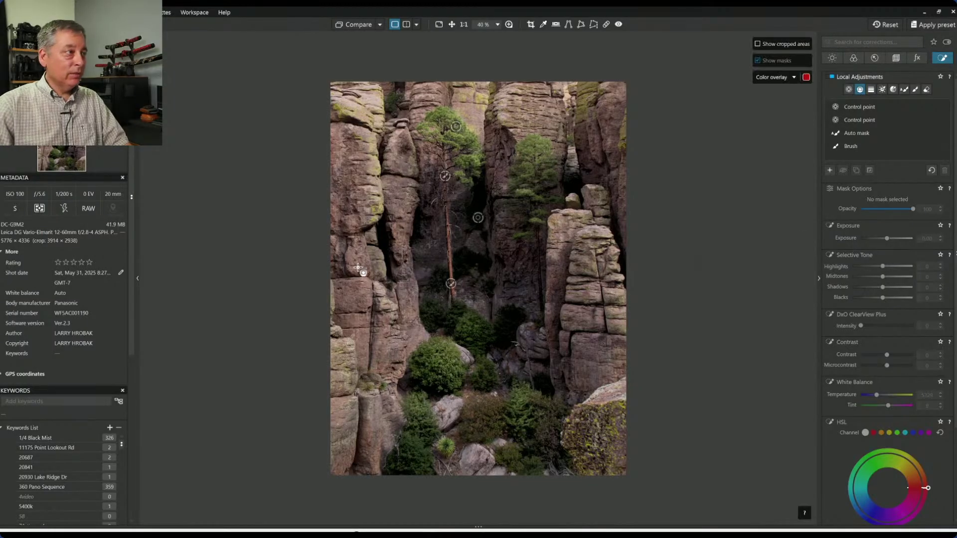
pyautogui.moveTo(343, 268); pyautogui.dragTo(412, 274)
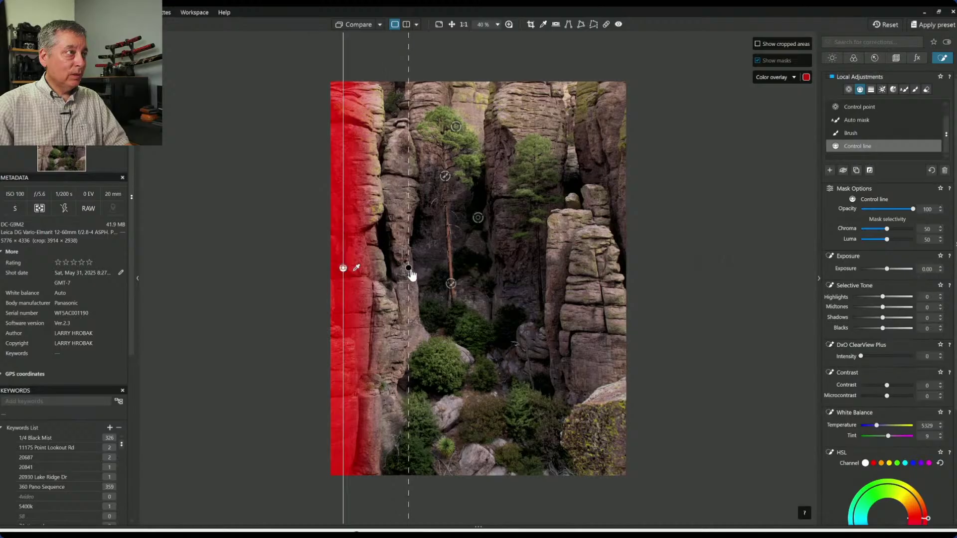
pyautogui.moveTo(344, 269); pyautogui.dragTo(325, 268)
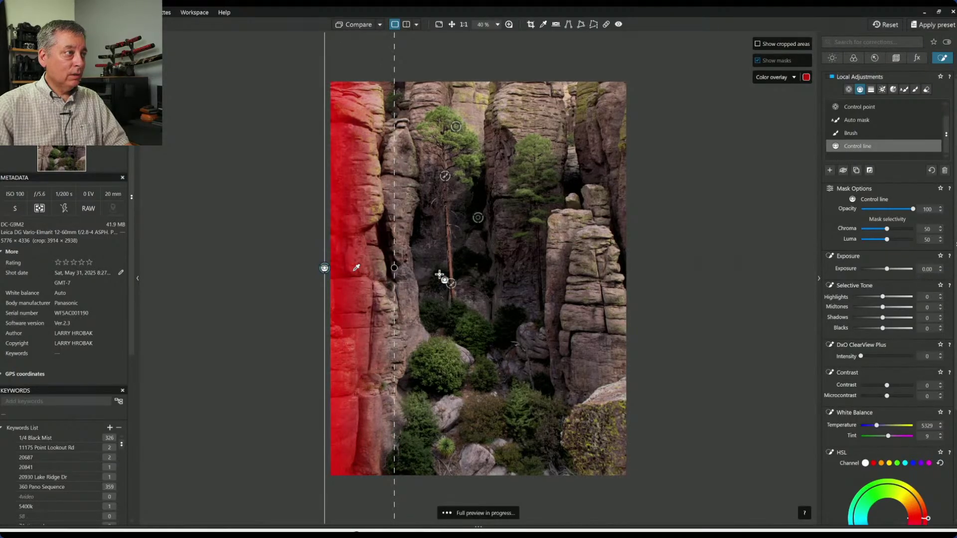
# Set the Control line mask to Exposure -0.71, Blacks -39 and Highlights 38, and deselect it
pyautogui.moveTo(887, 269); pyautogui.dragTo(883, 272)
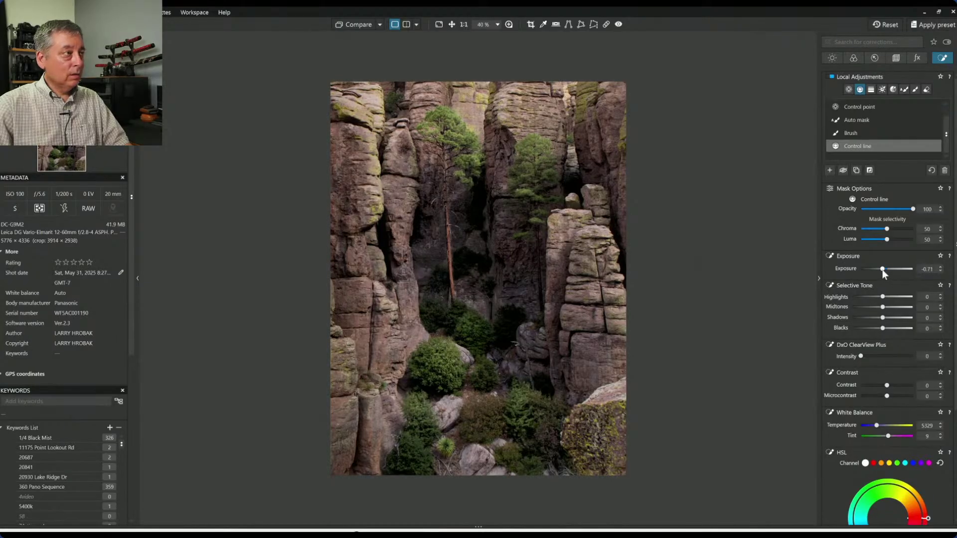
pyautogui.moveTo(882, 329); pyautogui.dragTo(876, 333)
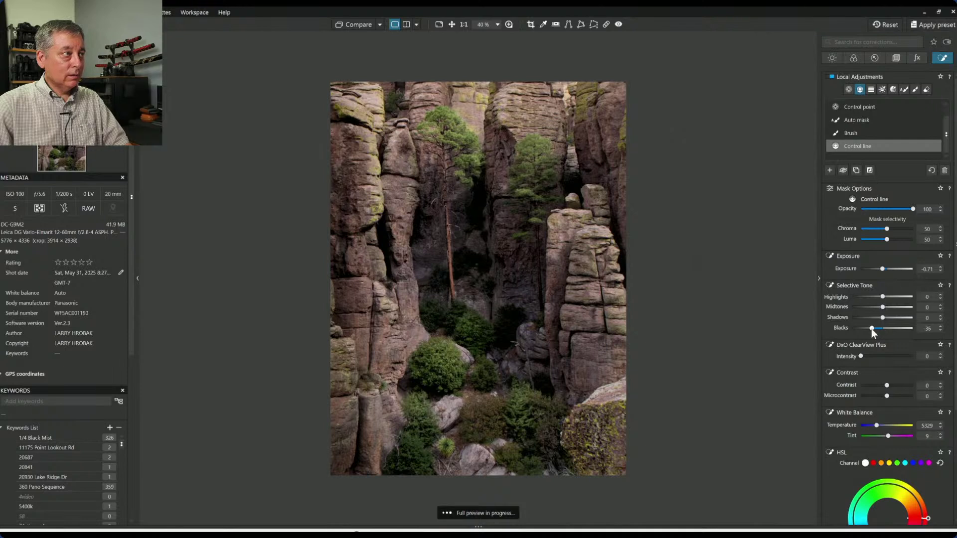
pyautogui.moveTo(872, 333); pyautogui.dragTo(871, 333)
pyautogui.moveTo(882, 297); pyautogui.dragTo(896, 298)
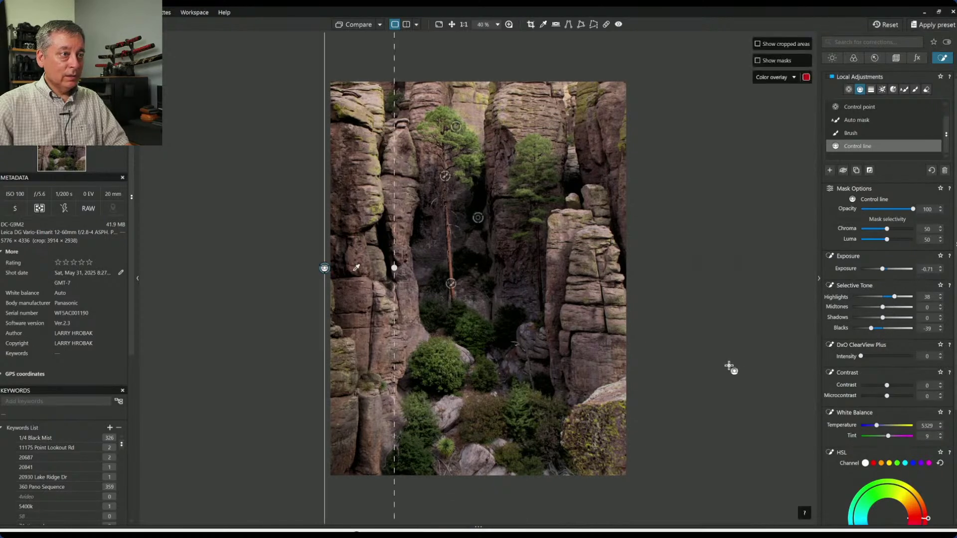
pyautogui.click(678, 350)
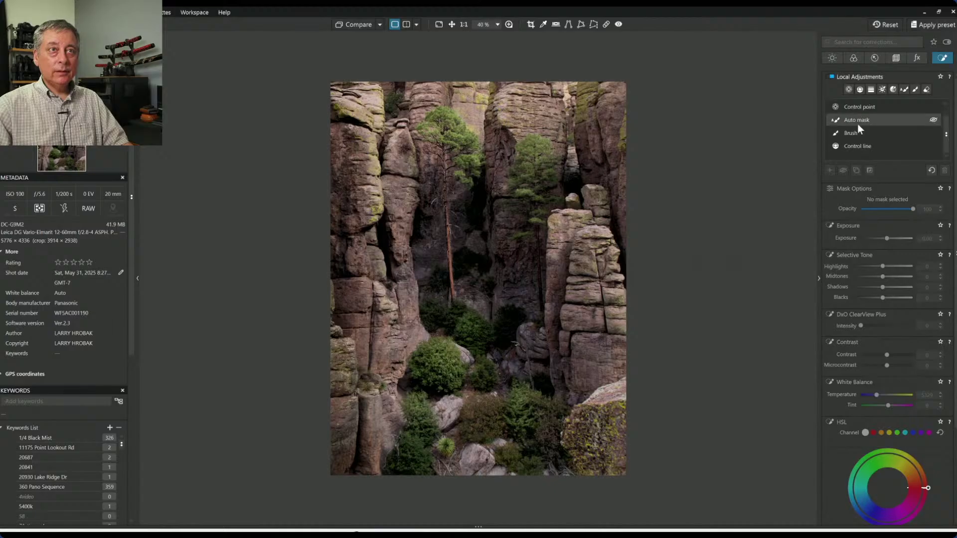
# Extend the foliage-brightening Control point mask with points beside the lower bushes, on the right hoodoo's top and behind the tall pine's crown
pyautogui.click(857, 111)
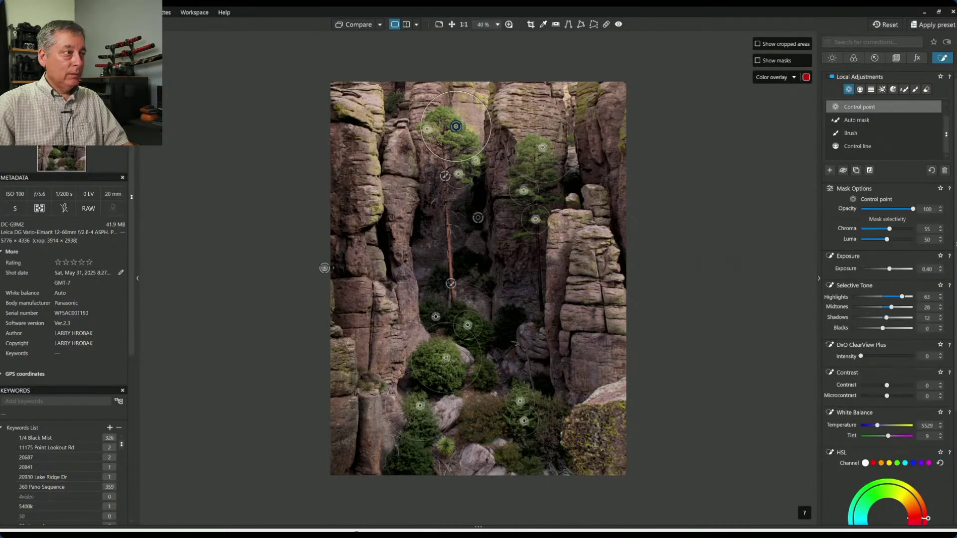
pyautogui.click(430, 315)
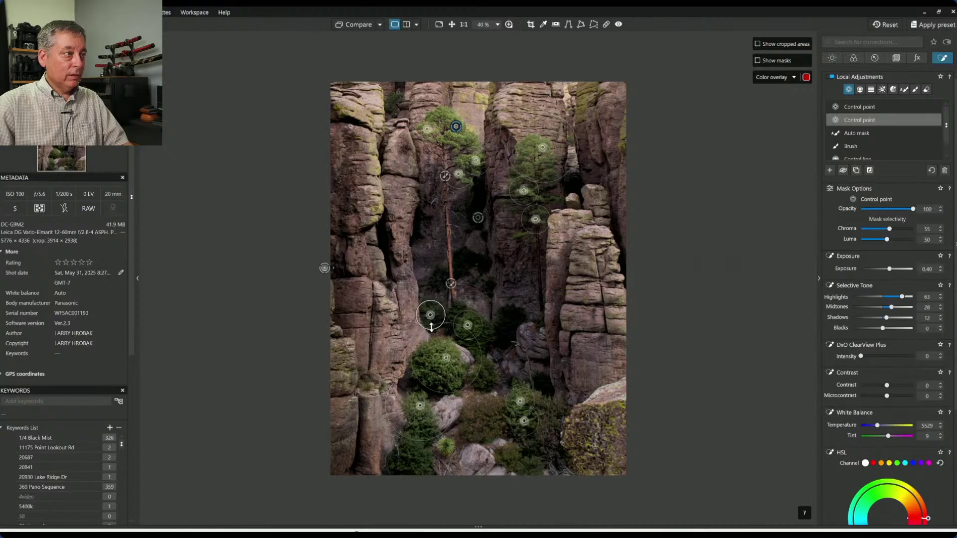
pyautogui.moveTo(431, 326); pyautogui.dragTo(435, 341)
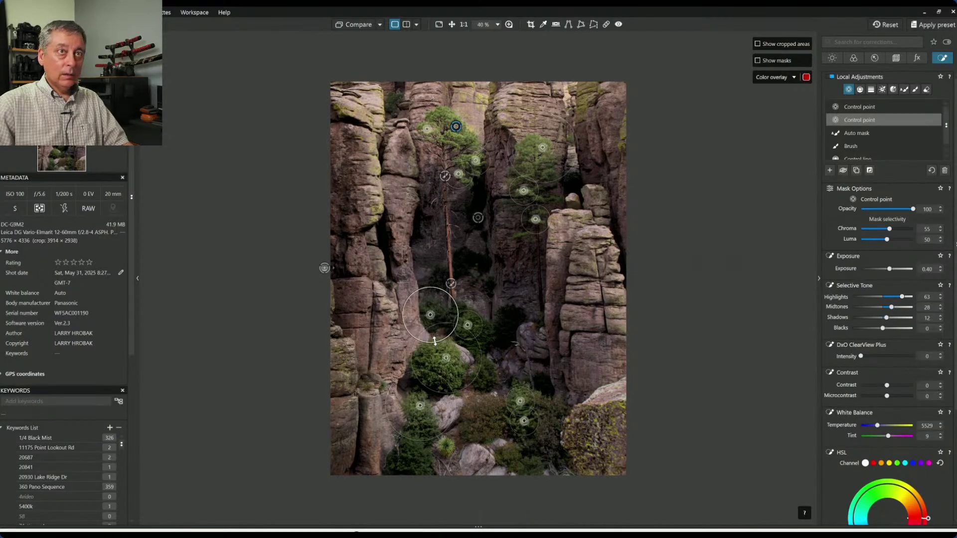
pyautogui.click(410, 341)
pyautogui.click(564, 230)
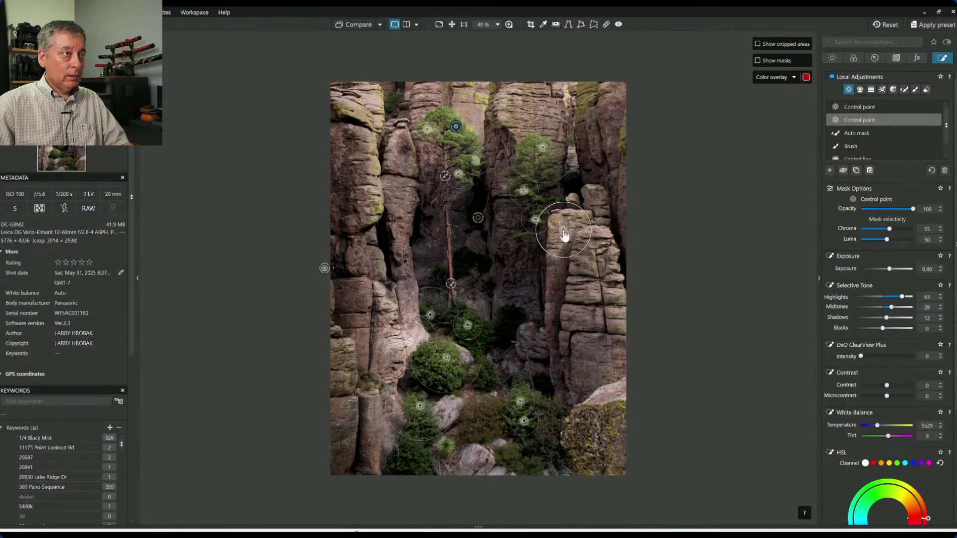
pyautogui.click(470, 120)
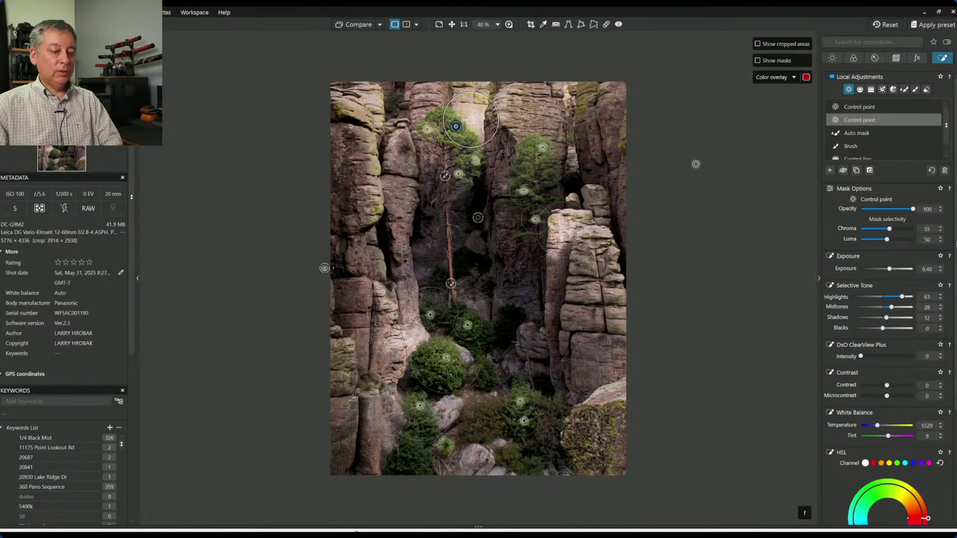
# Set the Control point mask over the dark central gap to Blacks -12 and Highlights 33, and deselect it
pyautogui.click(479, 222)
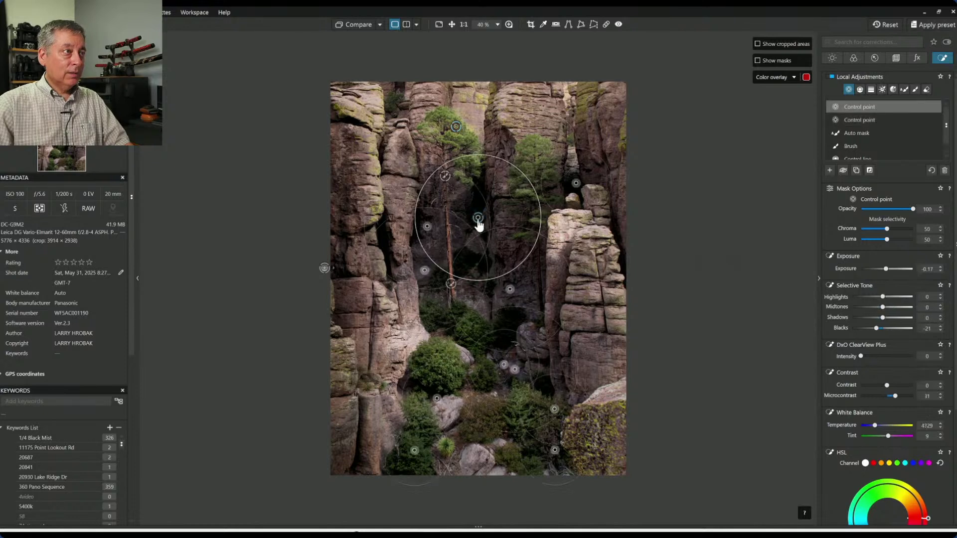
pyautogui.click(879, 329)
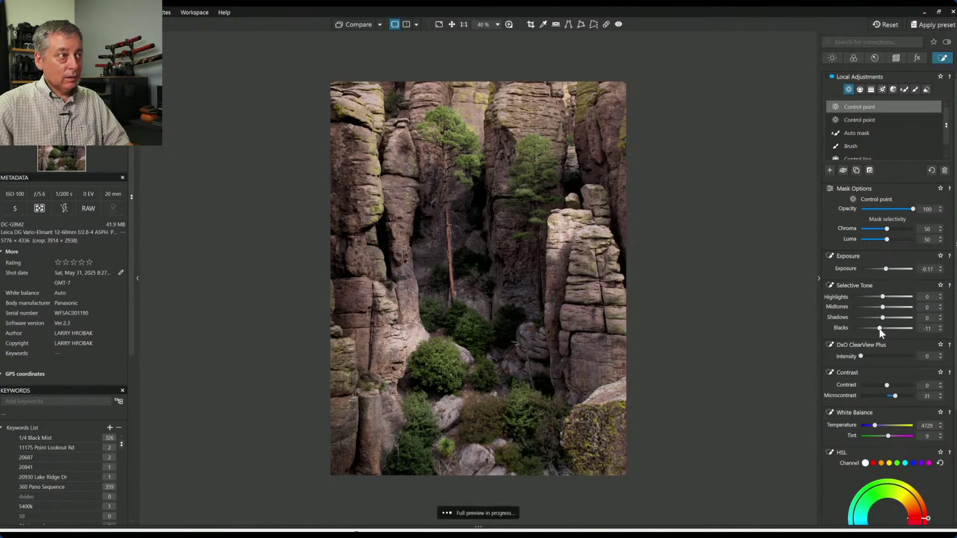
pyautogui.moveTo(881, 333); pyautogui.dragTo(879, 333)
pyautogui.moveTo(887, 298); pyautogui.dragTo(893, 298)
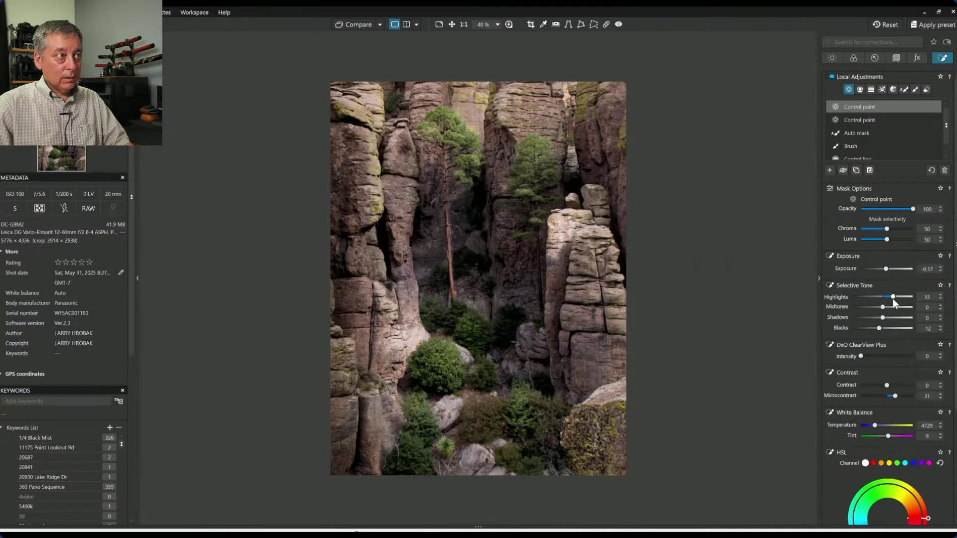
pyautogui.click(769, 299)
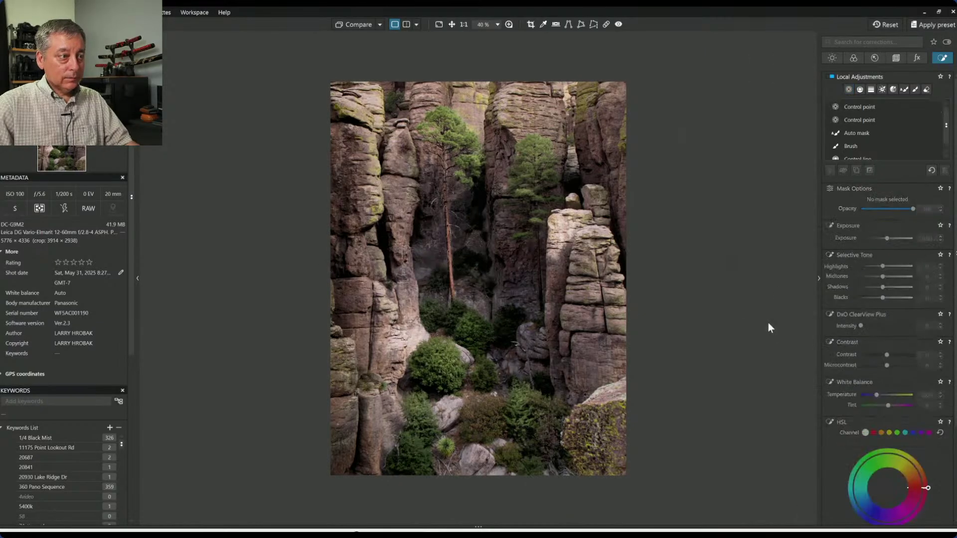
# Add a Control point mask on the lichen-covered lower-right rock with Blacks -51 and Microcontrast 34, and extend it to the bottom boulder
pyautogui.click(848, 90)
pyautogui.moveTo(613, 440); pyautogui.dragTo(595, 505)
pyautogui.moveTo(883, 328); pyautogui.dragTo(868, 328)
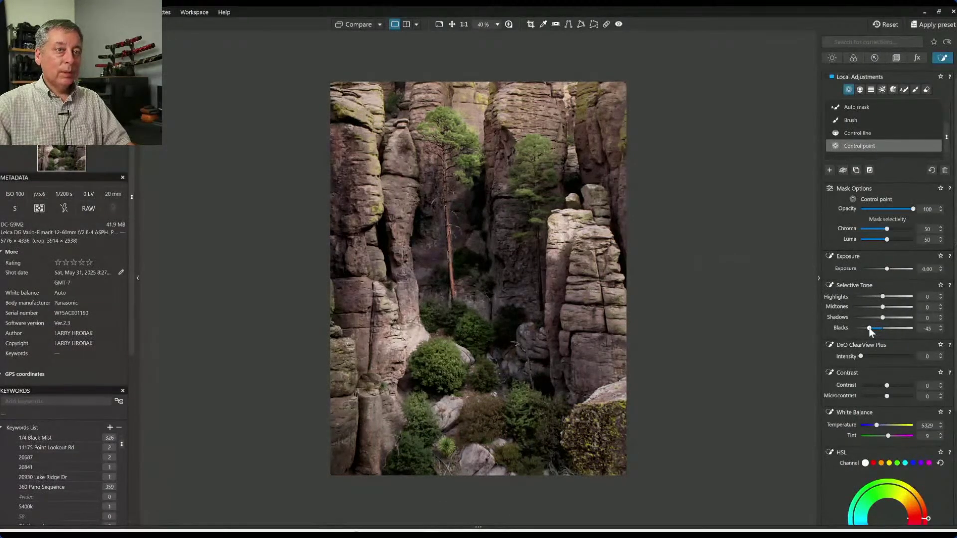
pyautogui.moveTo(888, 396); pyautogui.dragTo(896, 396)
pyautogui.click(470, 467)
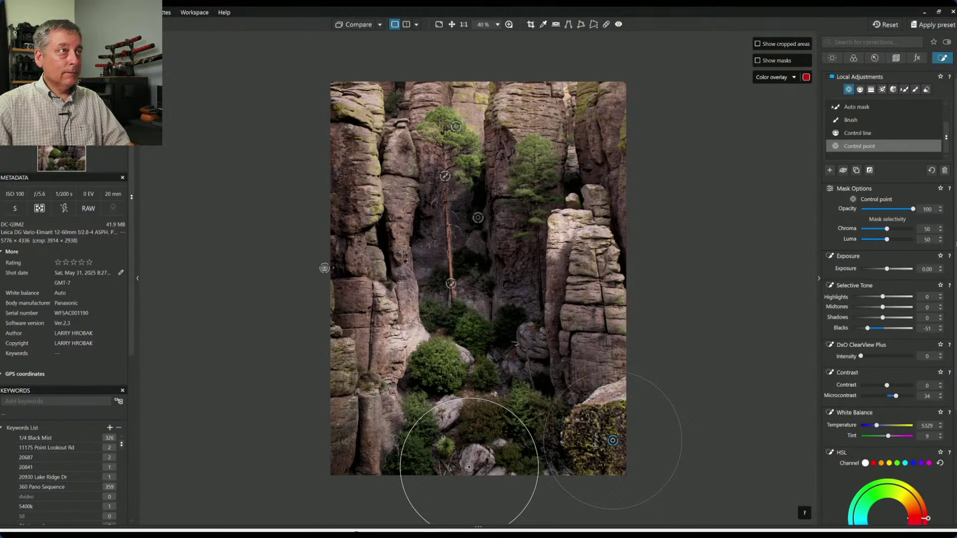
pyautogui.click(671, 355)
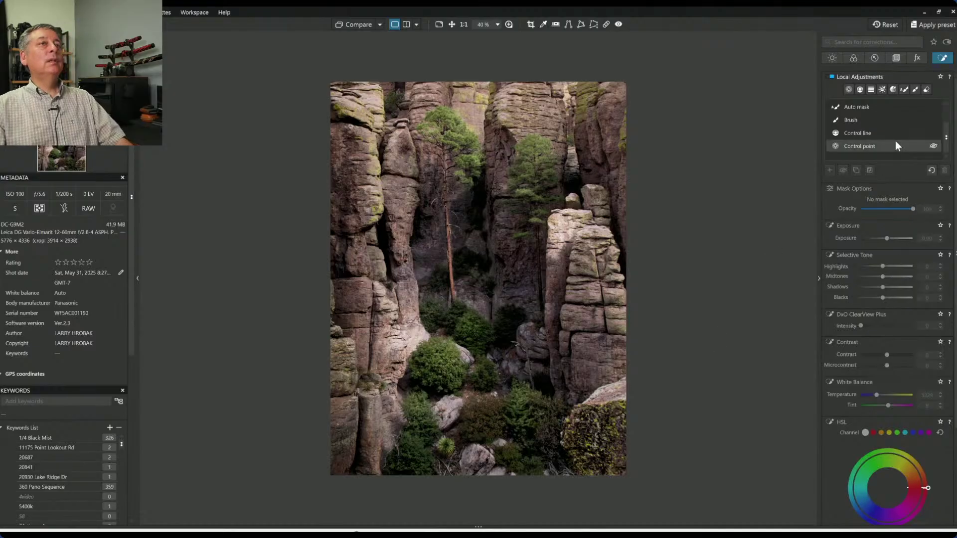
# Add another Control point mask at the left side of the right hoodoo's lower part
pyautogui.click(850, 89)
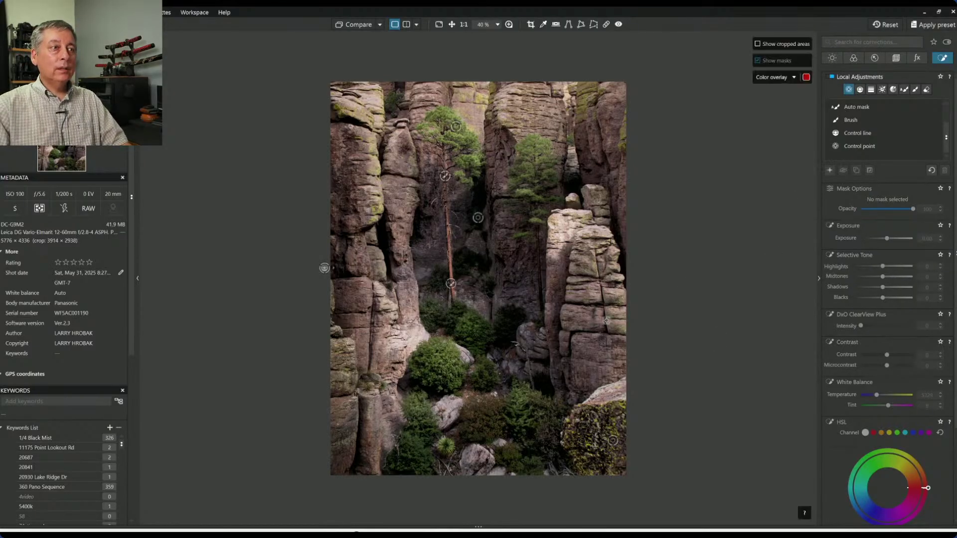
pyautogui.click(558, 331)
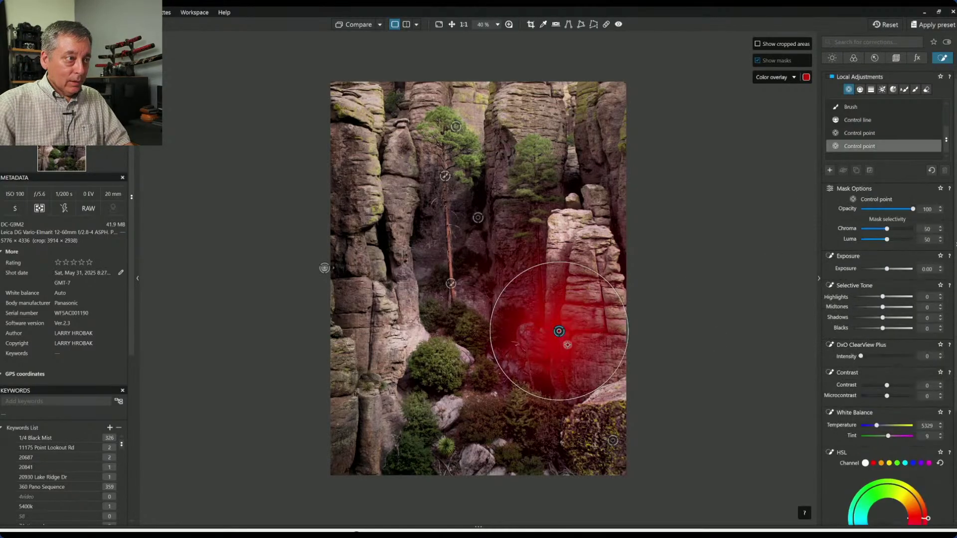
# Add control points along the shadowed crevices of the right-hand rock pillar and set the mask's blacks to -29
pyautogui.click(561, 368)
pyautogui.moveTo(881, 330); pyautogui.dragTo(874, 331)
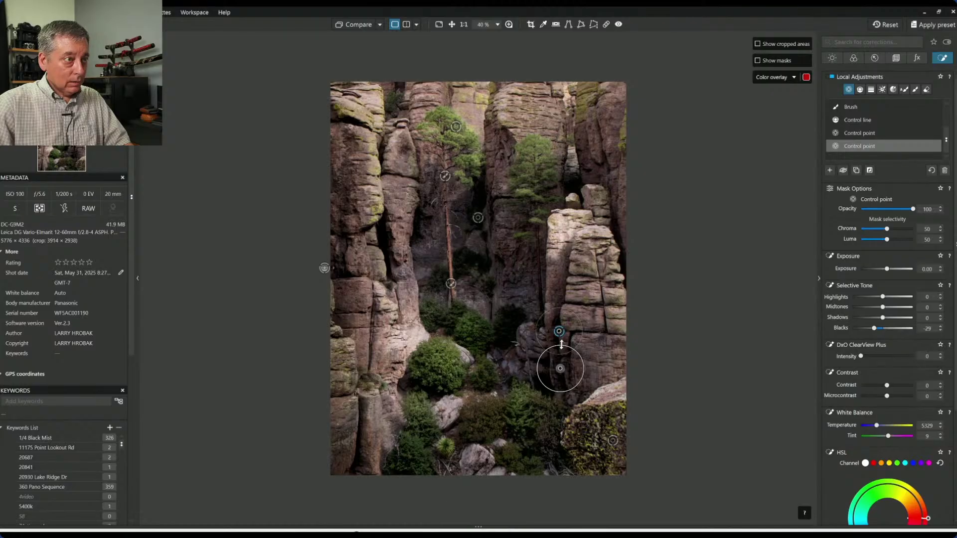
pyautogui.click(565, 268)
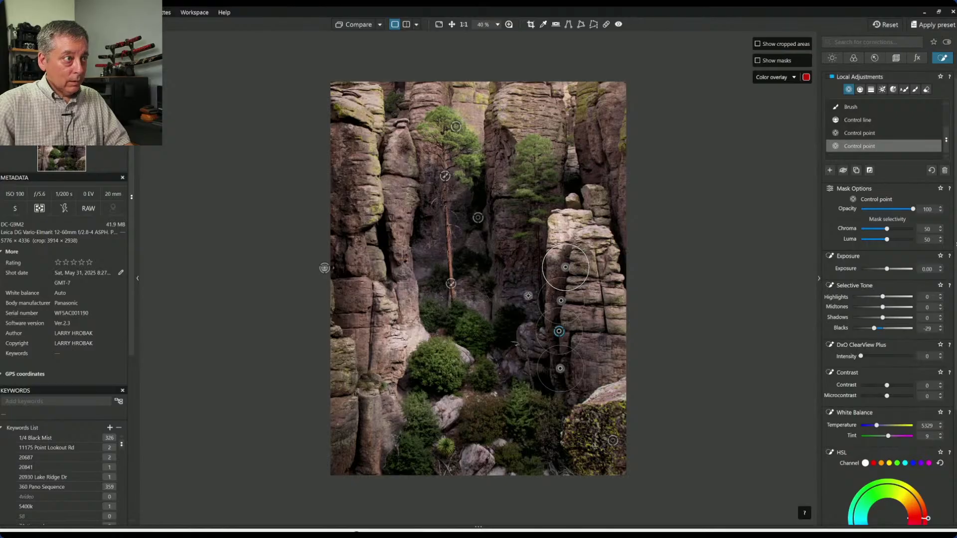
# Reopen the control point mask covering the trees and shrubs and add a point on the dark shrub beside the trunk's base
pyautogui.moveTo(837, 135)
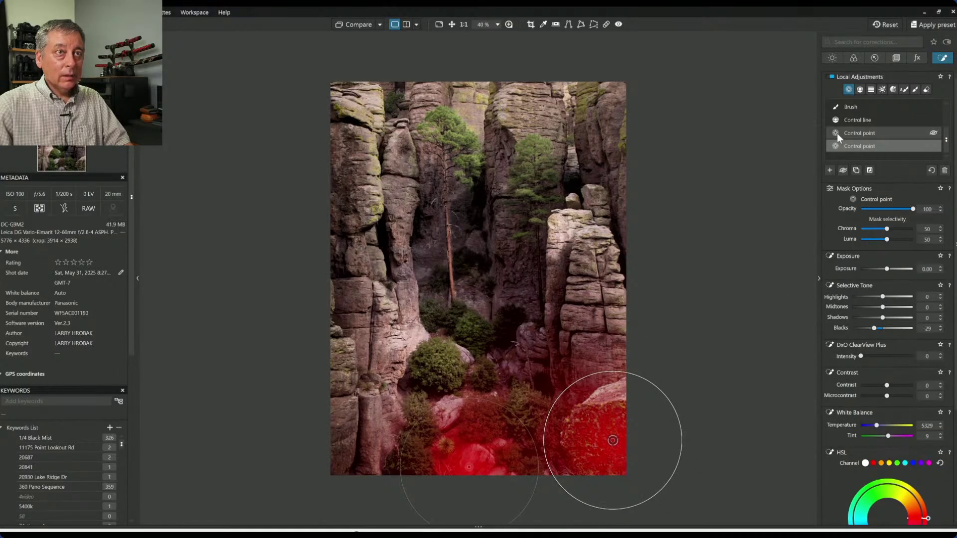
pyautogui.scroll(1, 836, 133)
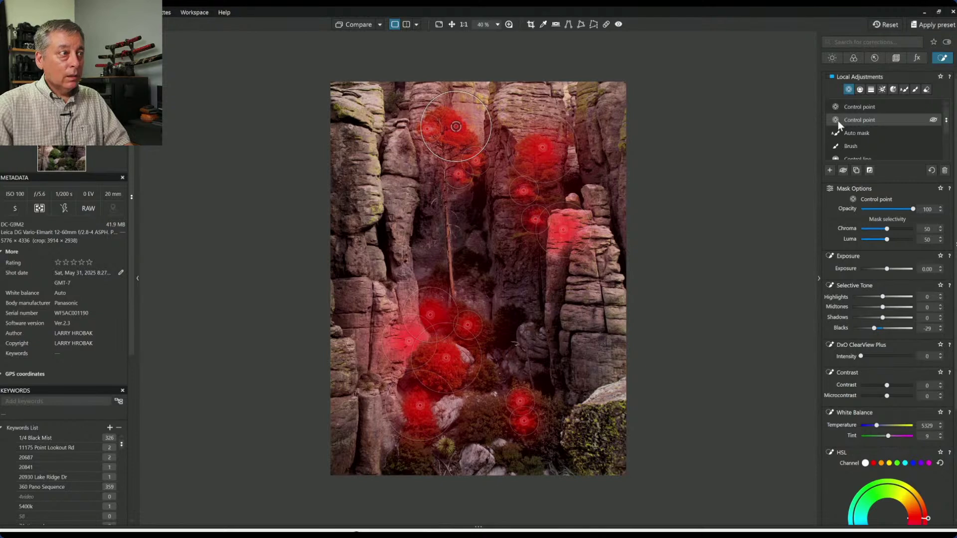
pyautogui.click(838, 120)
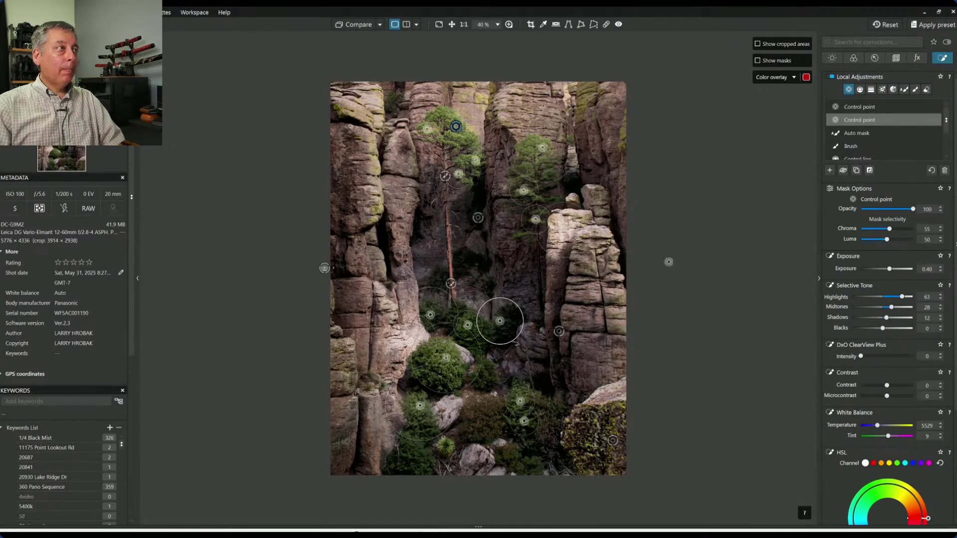
# Extend the control point mask with blacks at -29 to the photo's upper-left edge, the dark gap beside the round shrub and the bottom edge
pyautogui.scroll(-2, 861, 140)
pyautogui.click(861, 146)
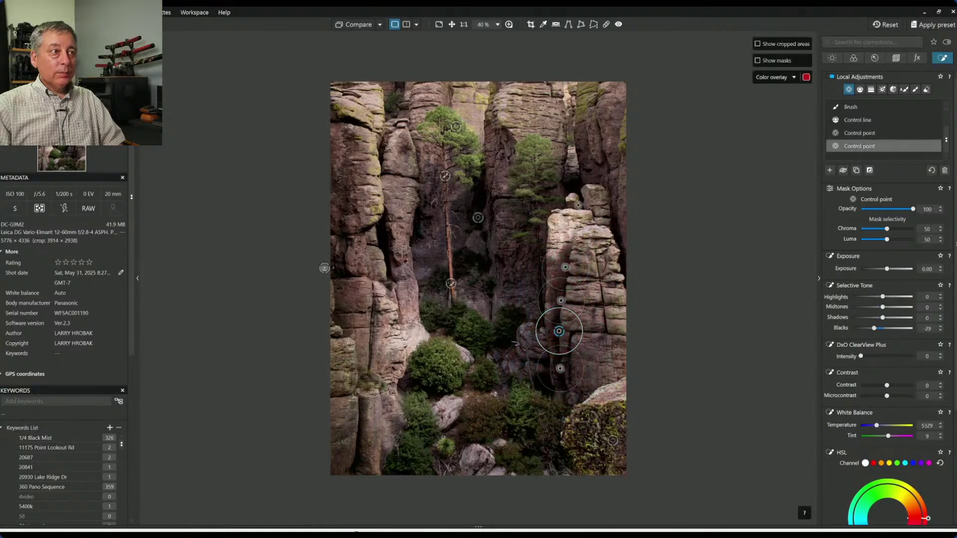
pyautogui.click(333, 123)
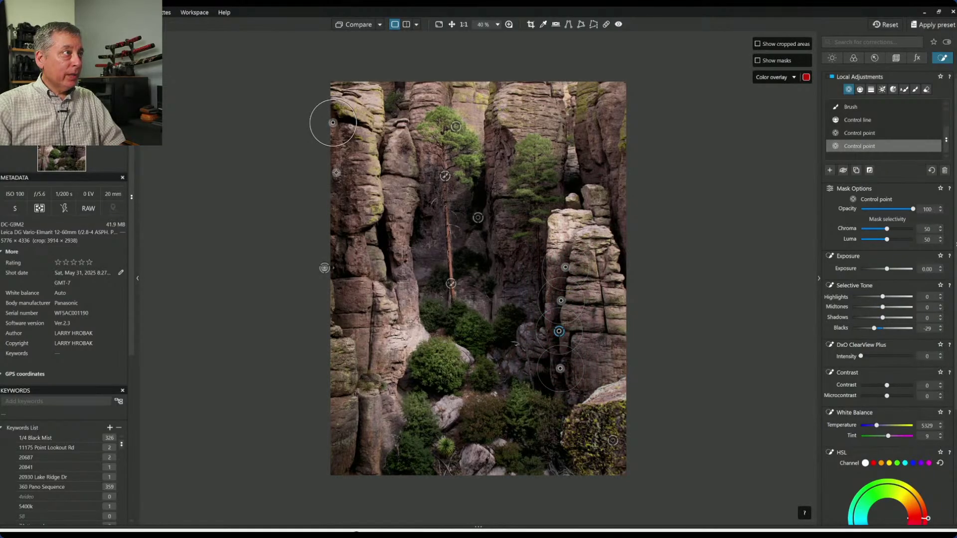
pyautogui.click(343, 86)
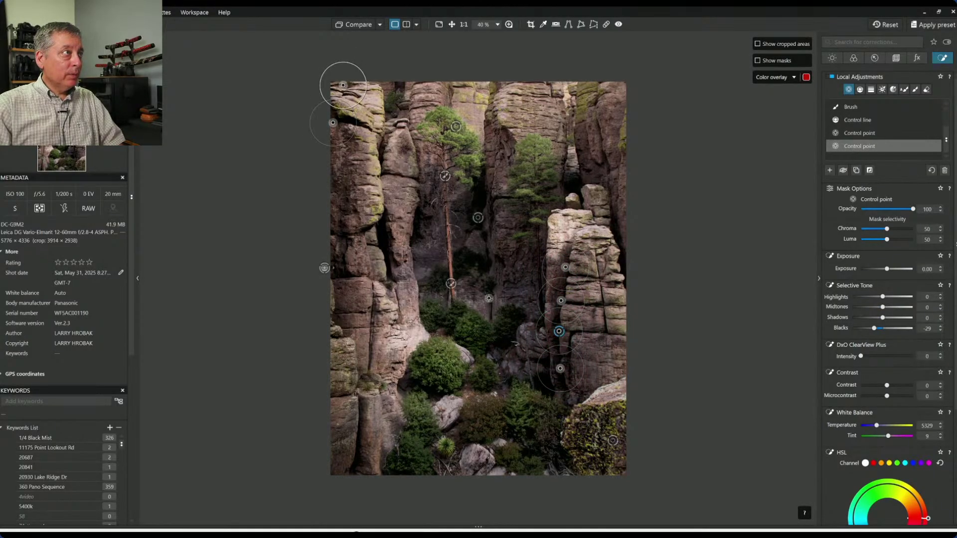
pyautogui.click(396, 86)
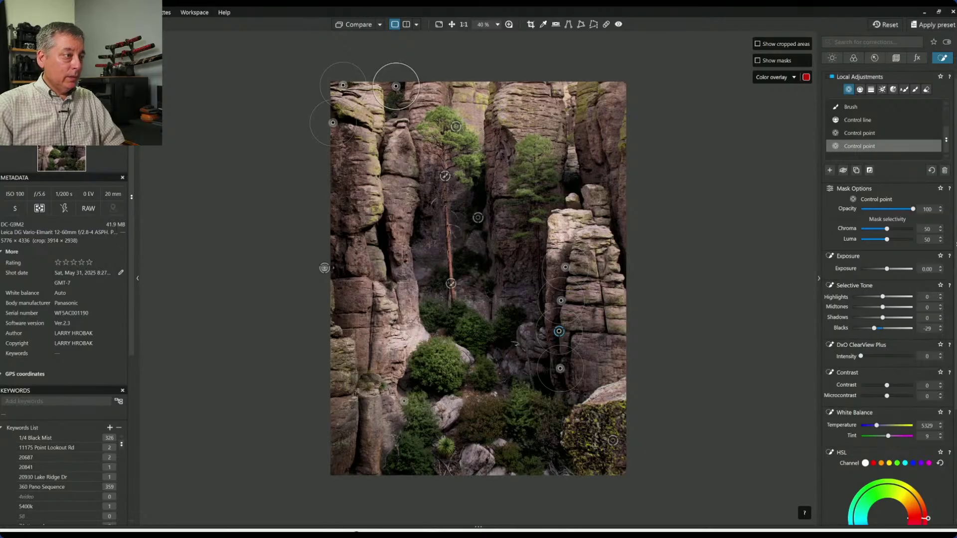
pyautogui.click(408, 385)
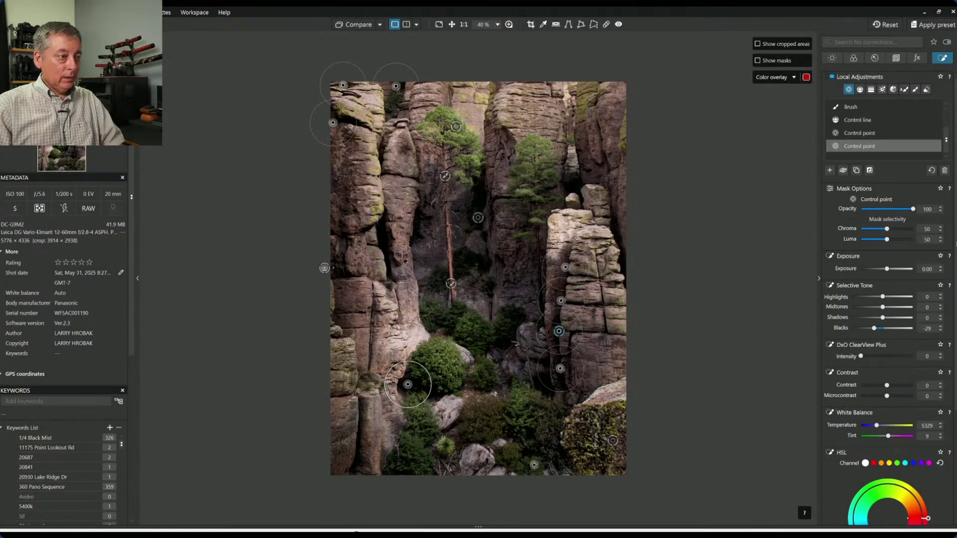
pyautogui.click(442, 471)
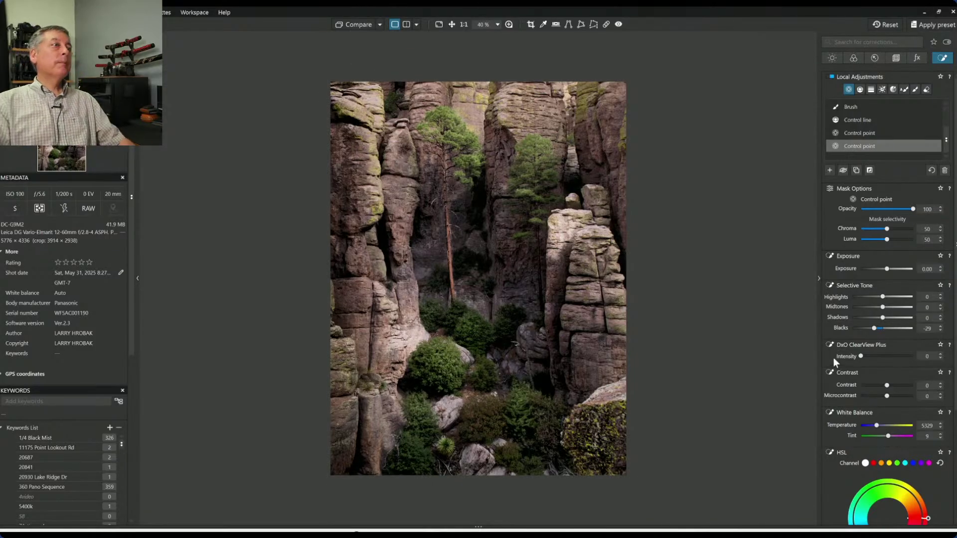
pyautogui.press('Escape')
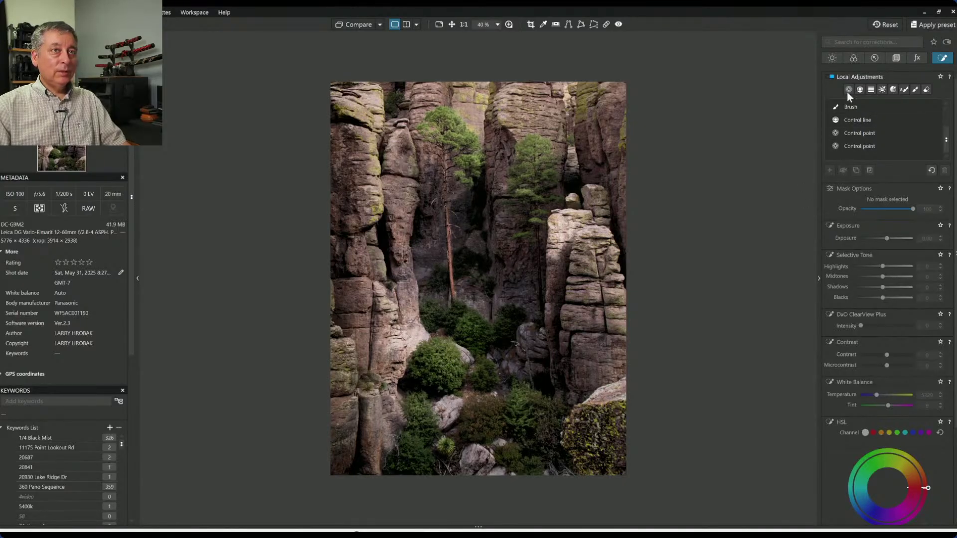
# Set the whole image's Selective Tone highlights to -10 and return midtones, shadows and blacks to 0
pyautogui.click(833, 61)
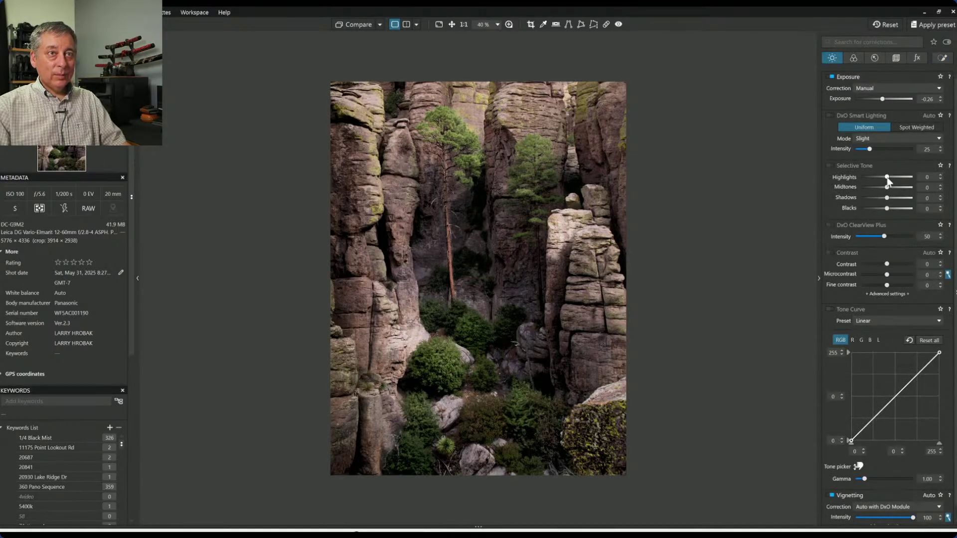
pyautogui.moveTo(887, 178); pyautogui.dragTo(886, 178)
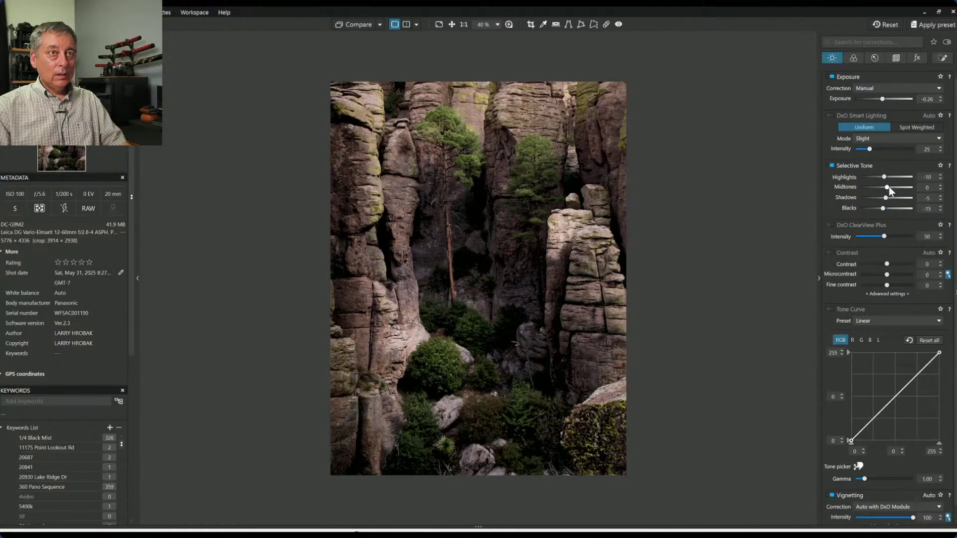
pyautogui.moveTo(889, 187); pyautogui.dragTo(893, 188)
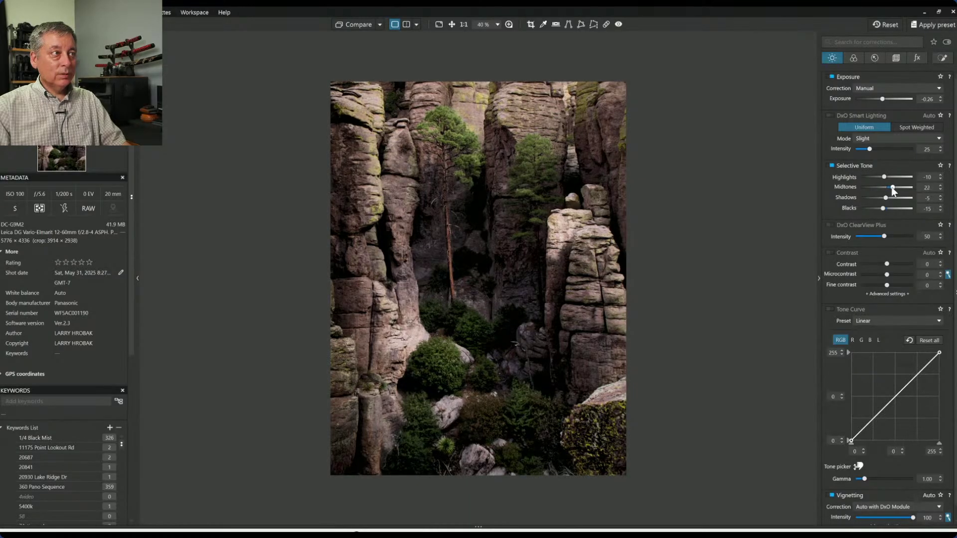
pyautogui.doubleClick(887, 198)
pyautogui.doubleClick(885, 209)
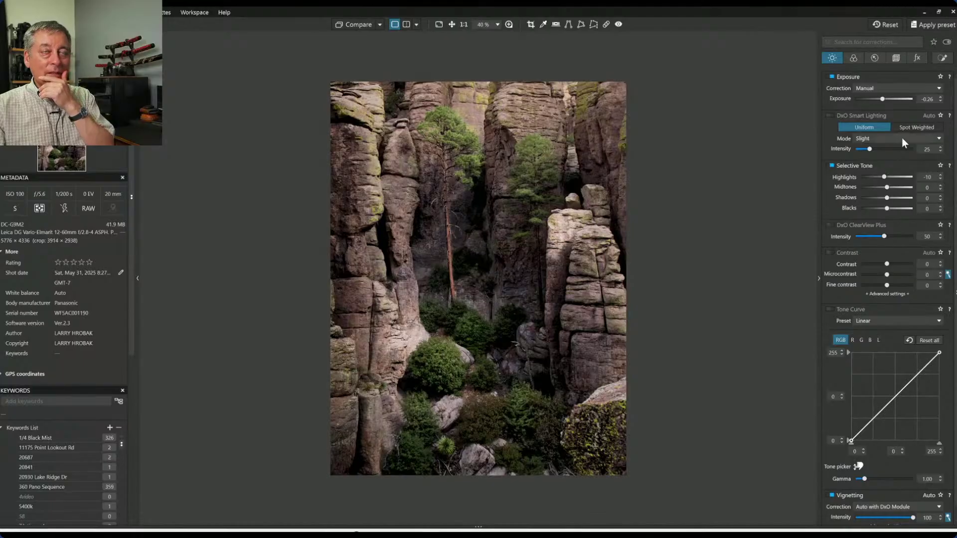
# Create a new control point mask on the bright rock beside the round shrub and set its highlights to -44
pyautogui.click(942, 58)
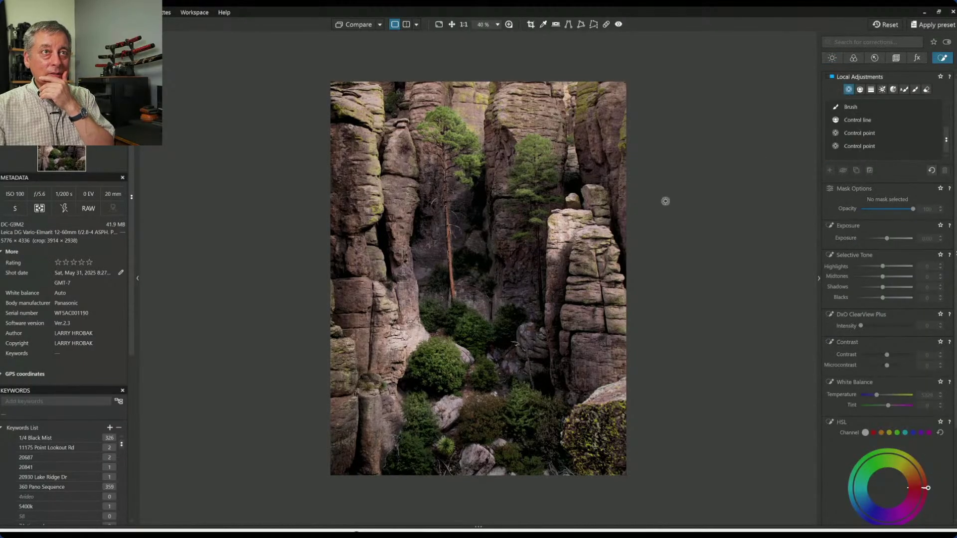
pyautogui.click(409, 338)
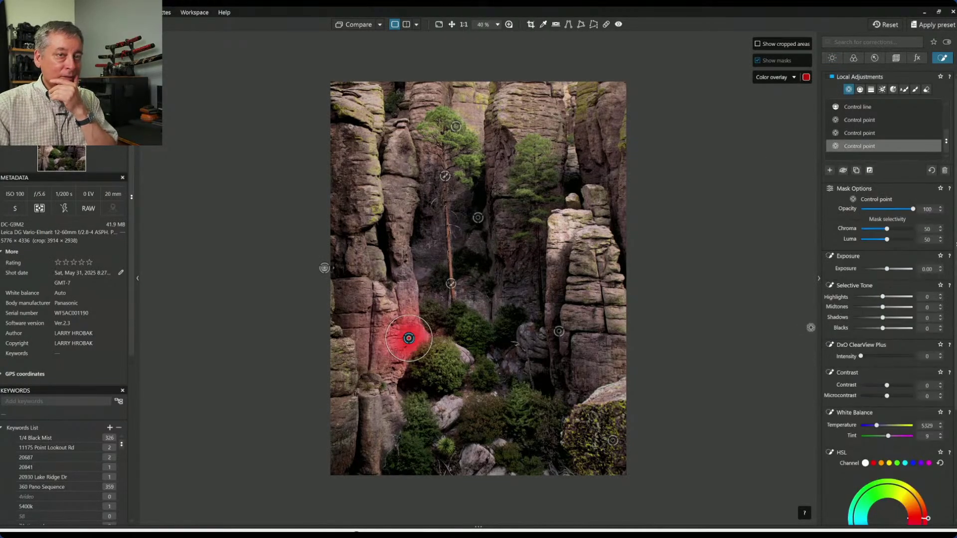
pyautogui.click(876, 297)
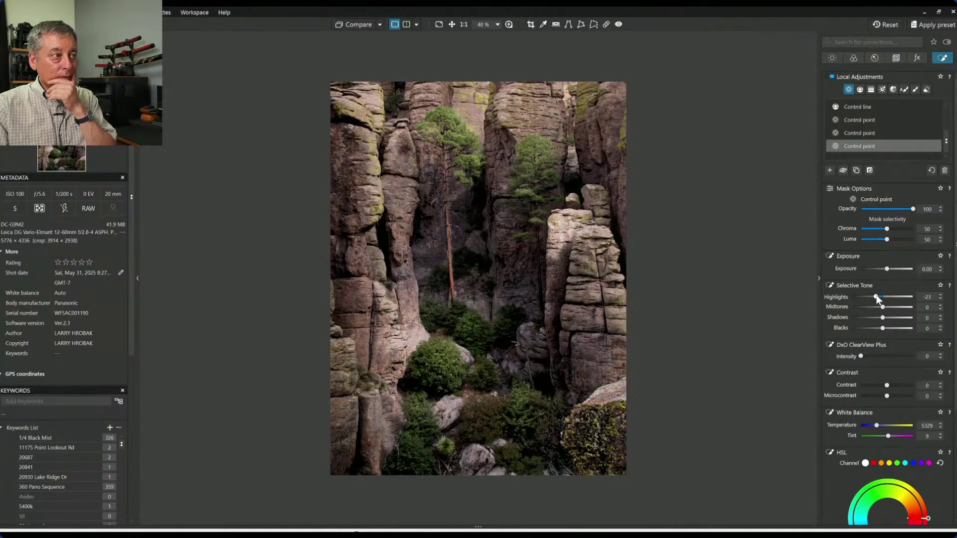
pyautogui.moveTo(875, 299); pyautogui.dragTo(873, 300)
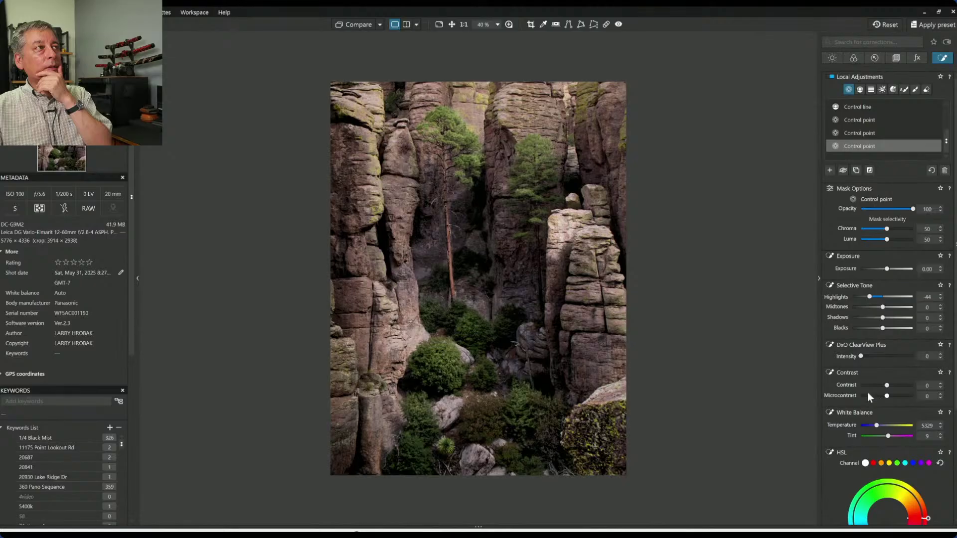
# Reopen the control point mask with blacks at -29 and add a point on the rock near the photo's upper-left corner
pyautogui.moveTo(358, 100)
pyautogui.click(852, 133)
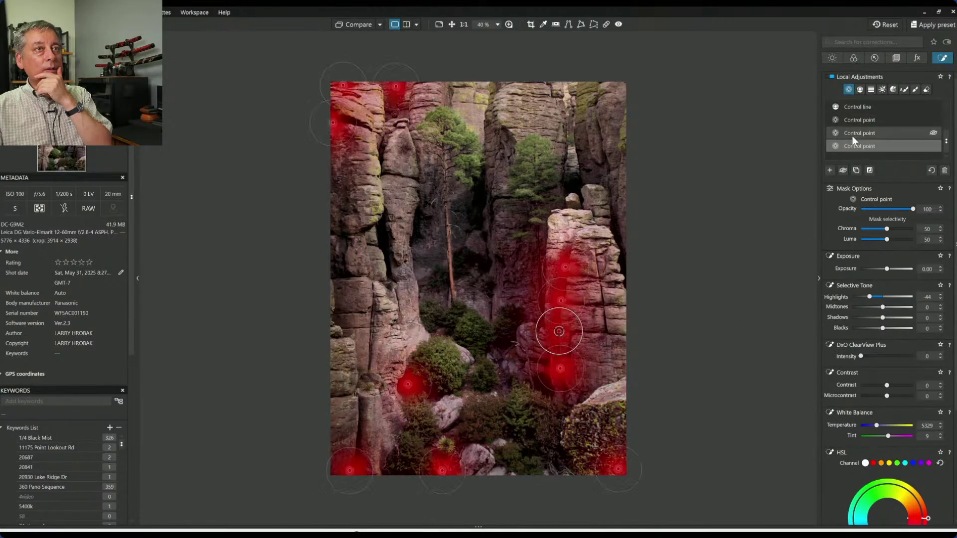
pyautogui.click(355, 95)
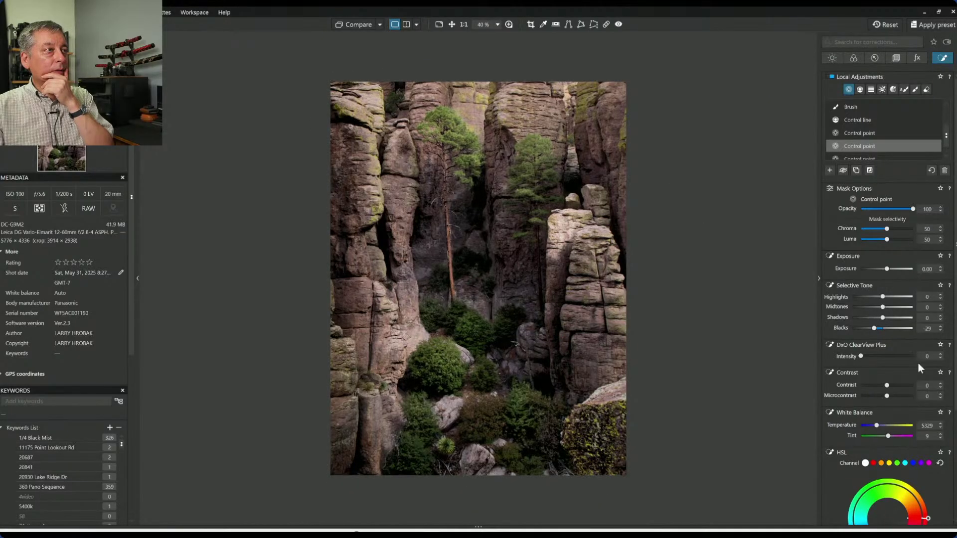
pyautogui.press('Escape')
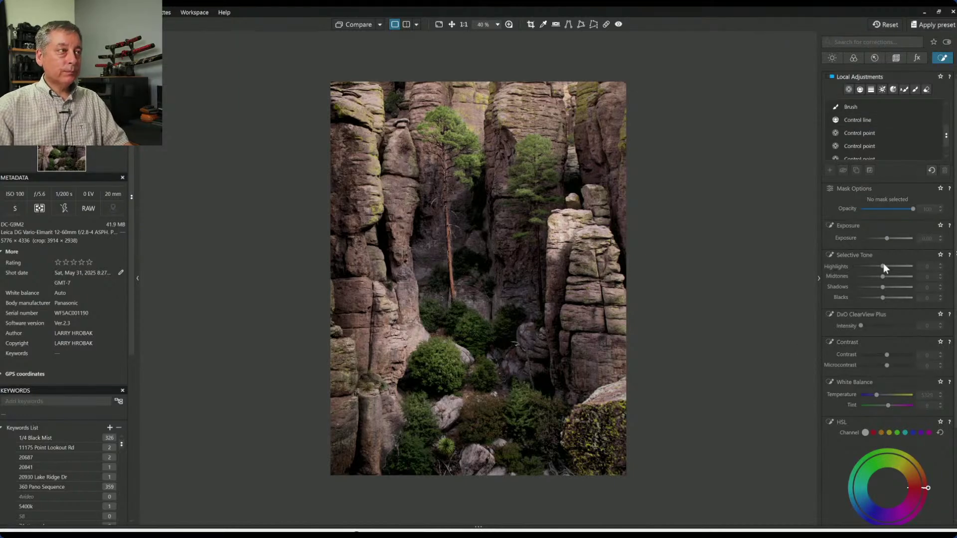
# Sample the reddish tree trunk for an HSL adjustment, narrow the selected colour range to orange-red and set its saturation to 15
pyautogui.click(853, 59)
pyautogui.scroll(-3, 879, 292)
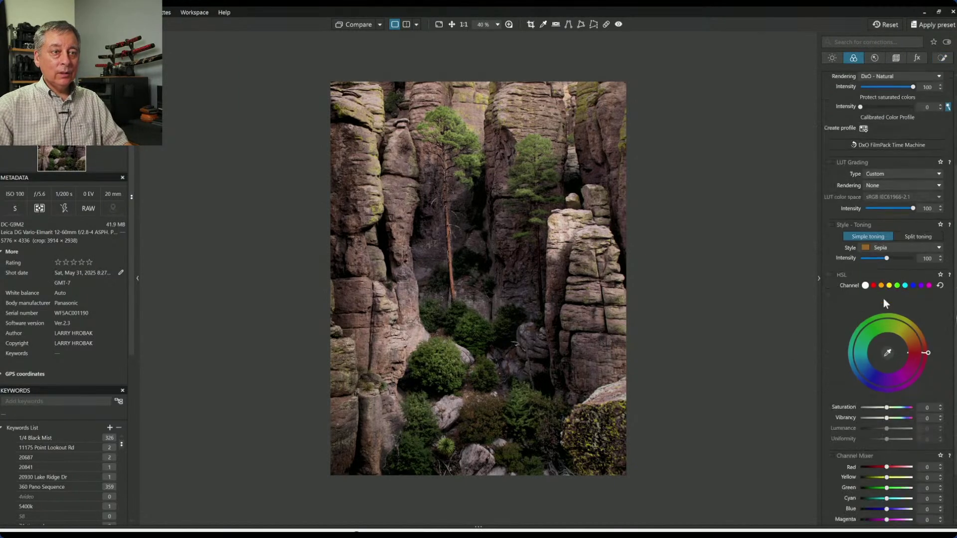
pyautogui.click(889, 353)
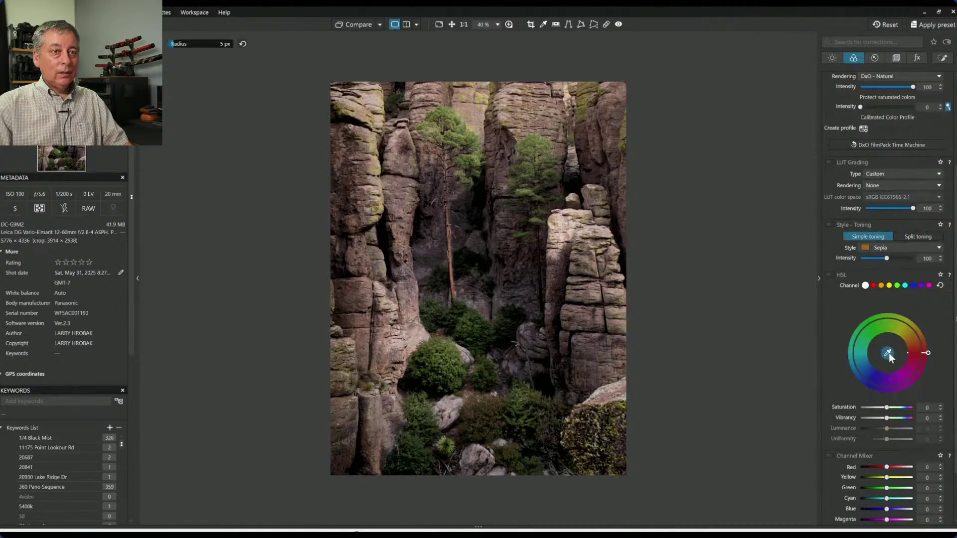
pyautogui.click(452, 242)
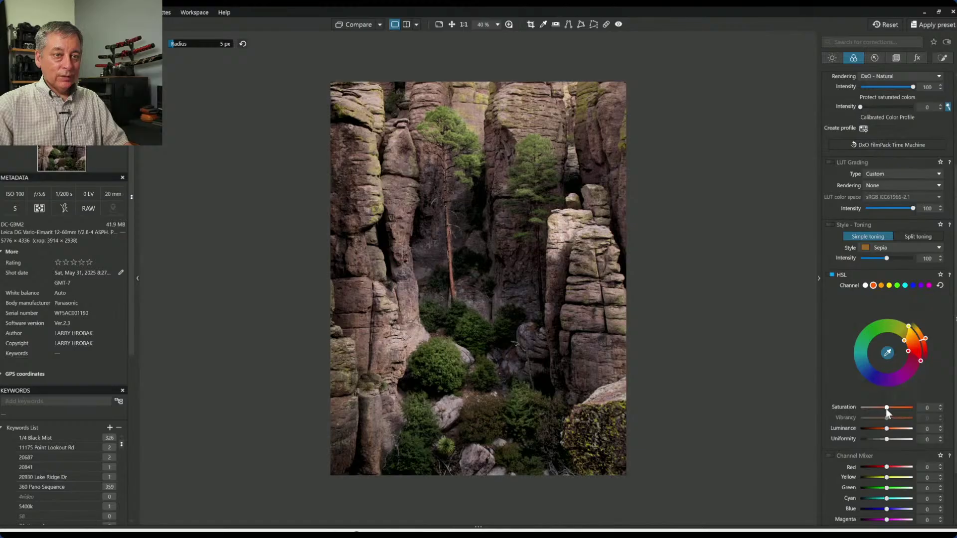
pyautogui.moveTo(886, 410); pyautogui.dragTo(893, 409)
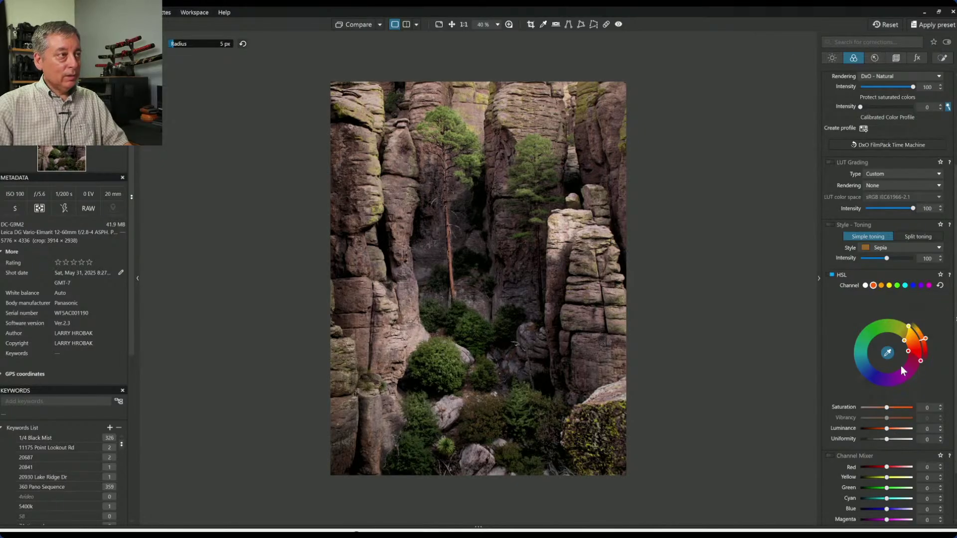
pyautogui.moveTo(905, 342)
pyautogui.mouseDown()
pyautogui.moveTo(910, 355)
pyautogui.moveTo(921, 349)
pyautogui.mouseUp()
pyautogui.moveTo(888, 407); pyautogui.dragTo(890, 408)
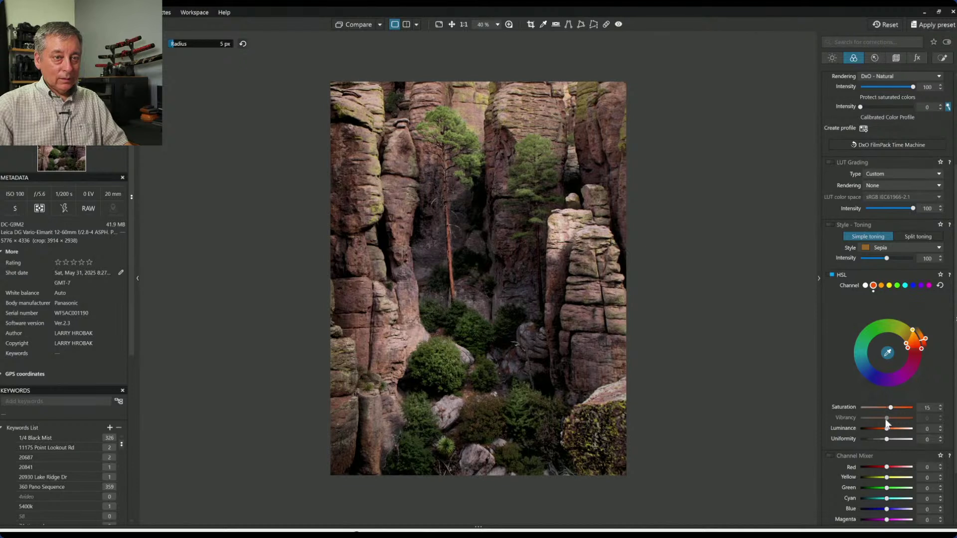
# Sample the round green shrub for HSL, trim the orange end of its range, and set saturation to 20 and luminance to 8
pyautogui.click(888, 353)
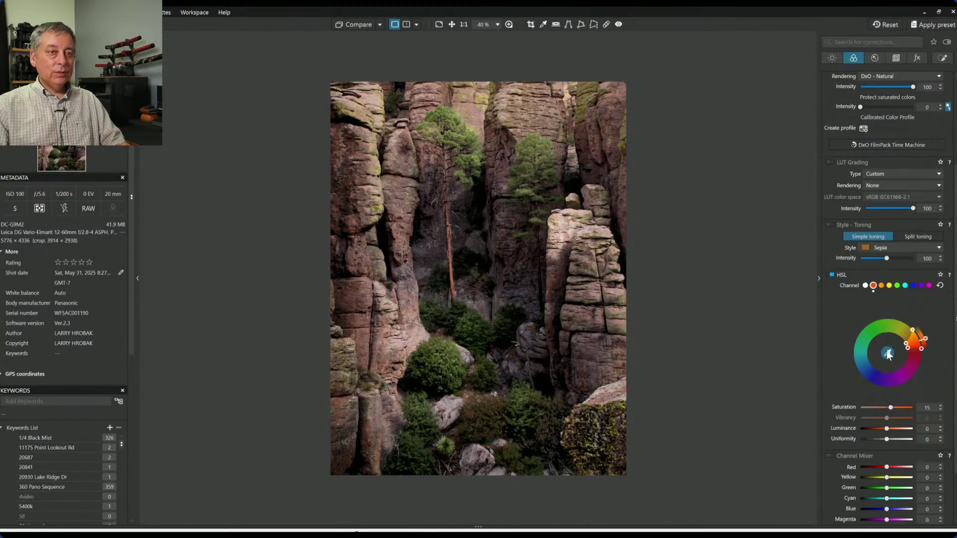
pyautogui.click(443, 350)
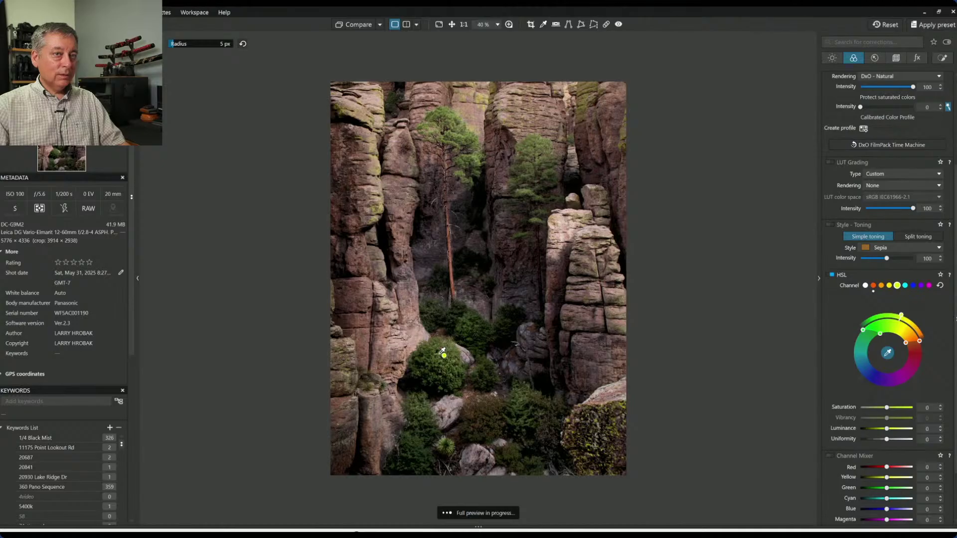
pyautogui.click(438, 357)
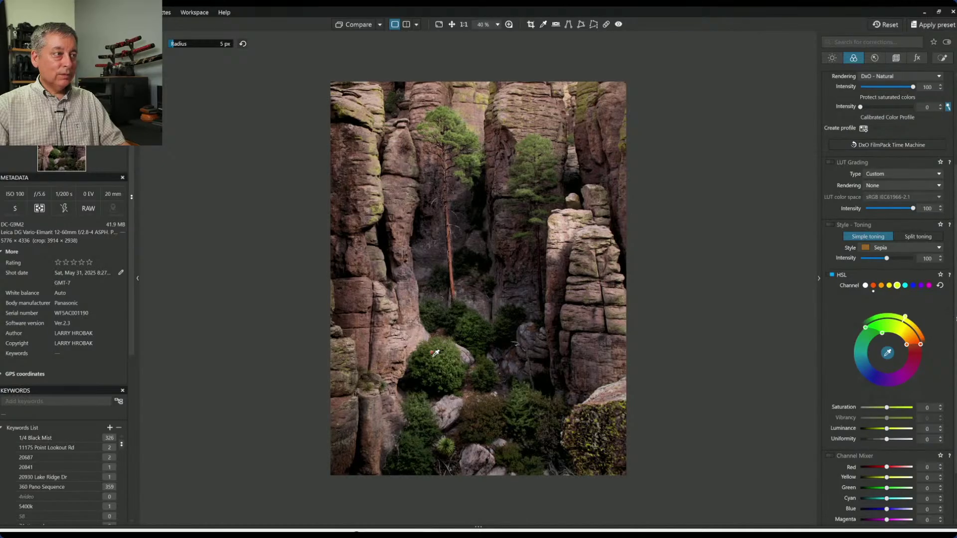
pyautogui.moveTo(907, 345); pyautogui.dragTo(901, 338)
pyautogui.moveTo(888, 411); pyautogui.dragTo(892, 427)
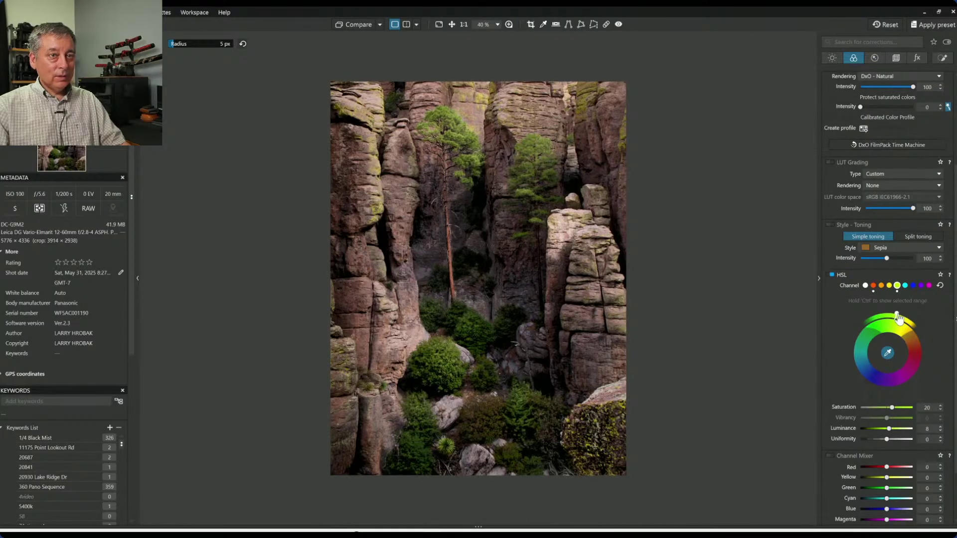
pyautogui.moveTo(898, 318); pyautogui.dragTo(903, 320)
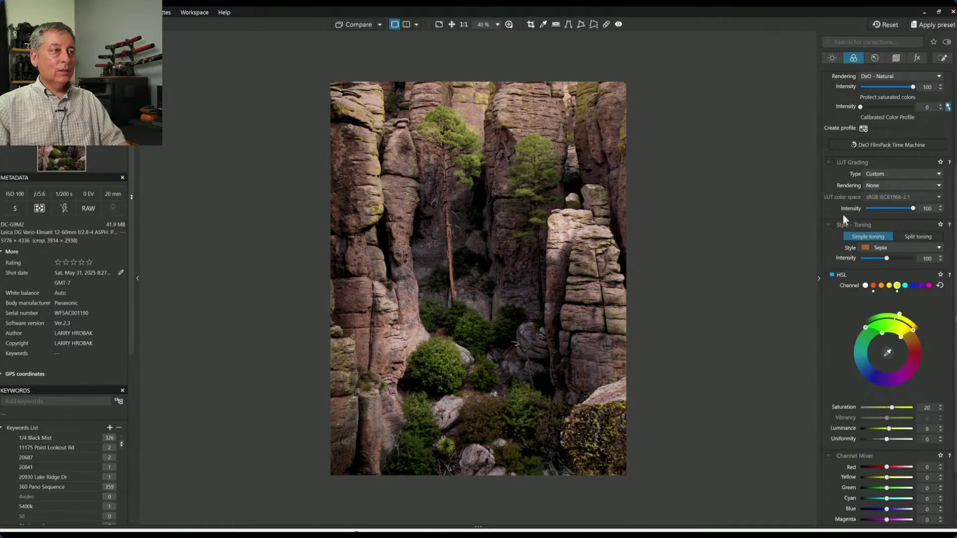
# Set the whole image's microcontrast to 17 and Selective Tone midtones to 8
pyautogui.click(839, 61)
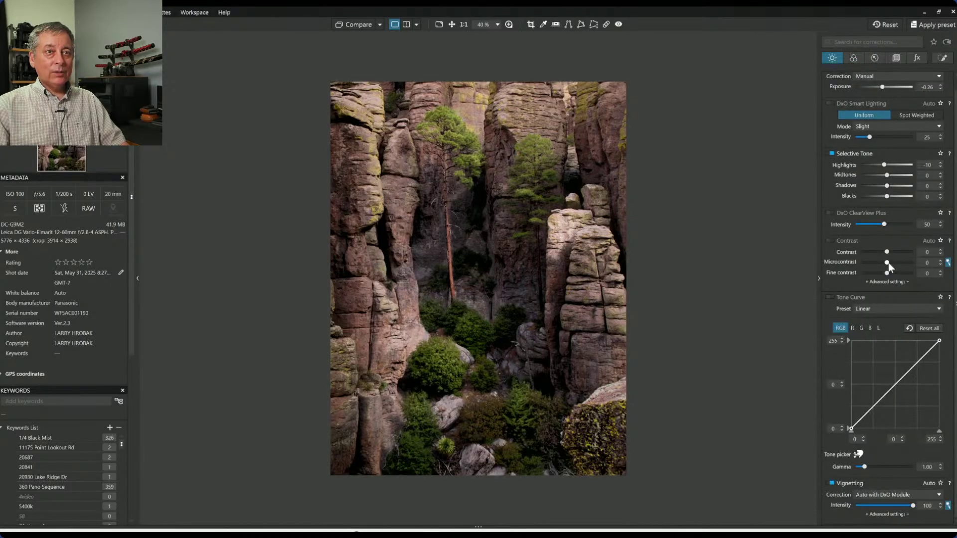
pyautogui.moveTo(887, 263); pyautogui.dragTo(892, 263)
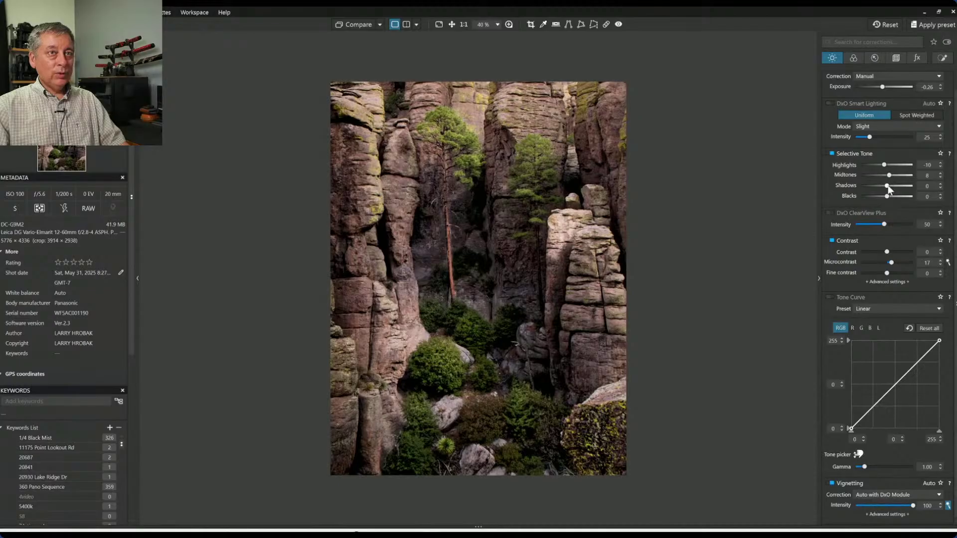
# Set the whole image's Selective Tone shadows to 6, and add a point on the top-edge rock to the control point mask with blacks at -29
pyautogui.moveTo(888, 185); pyautogui.dragTo(889, 187)
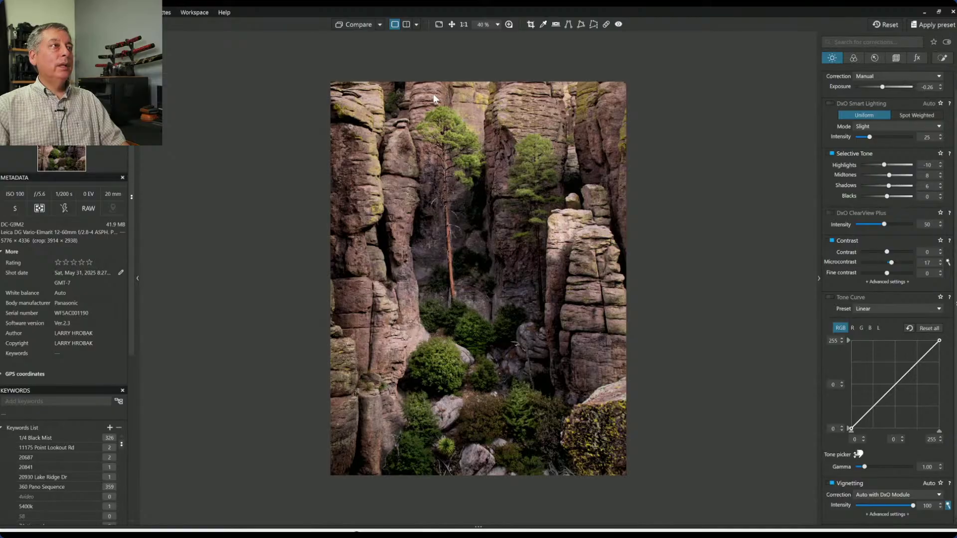
pyautogui.click(943, 62)
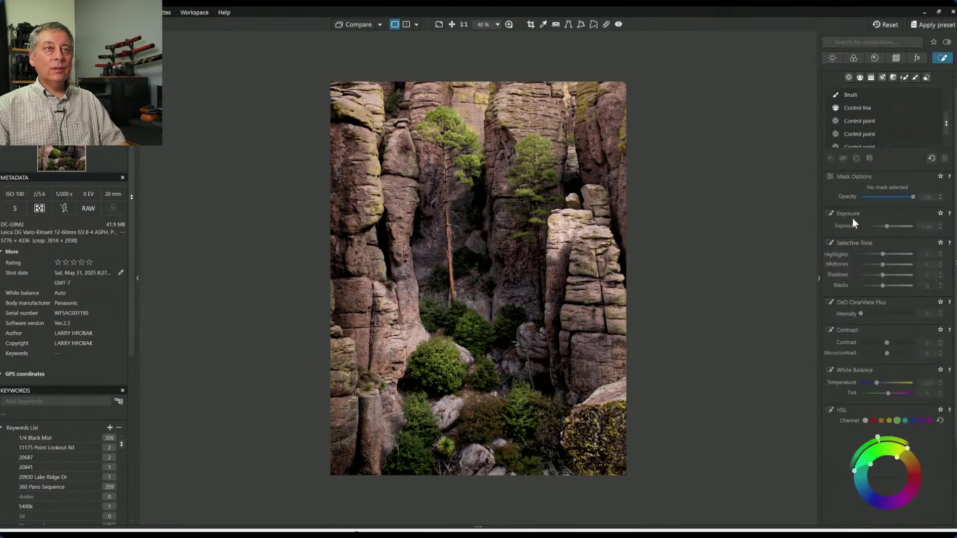
pyautogui.click(859, 146)
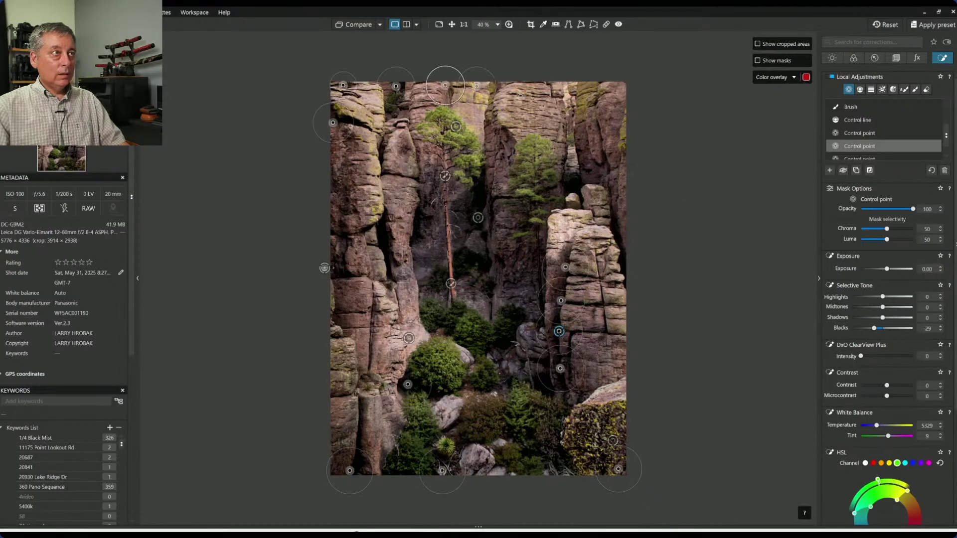
pyautogui.click(508, 88)
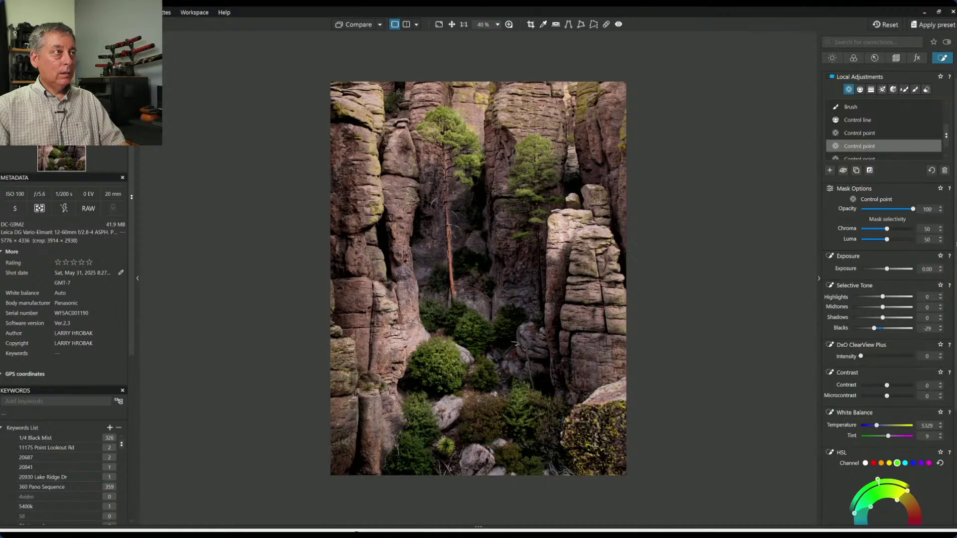
# In the tall pine's control point mask, set midtones to 43 and green-channel saturation to 31, and try a slight green hue shift toward yellow
pyautogui.click(456, 127)
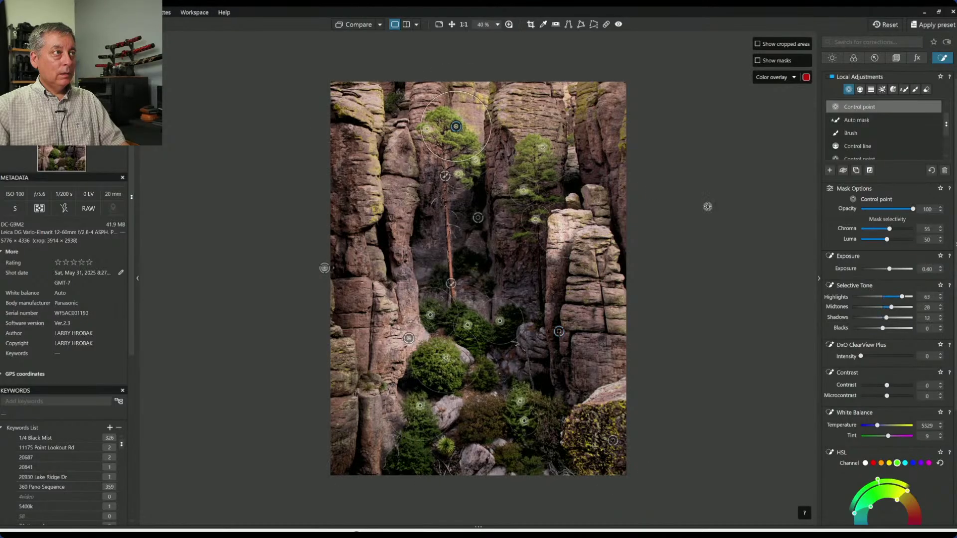
pyautogui.click(894, 306)
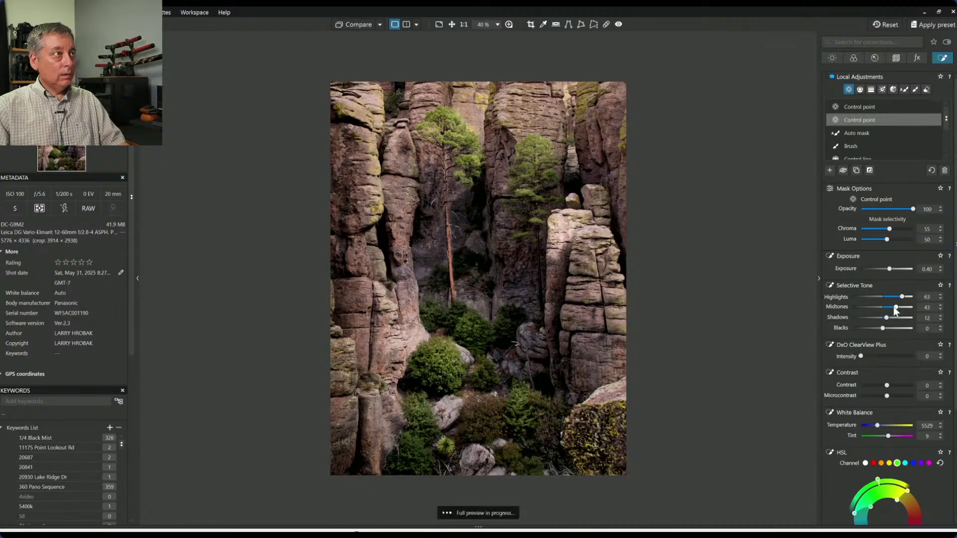
pyautogui.scroll(-3, 883, 392)
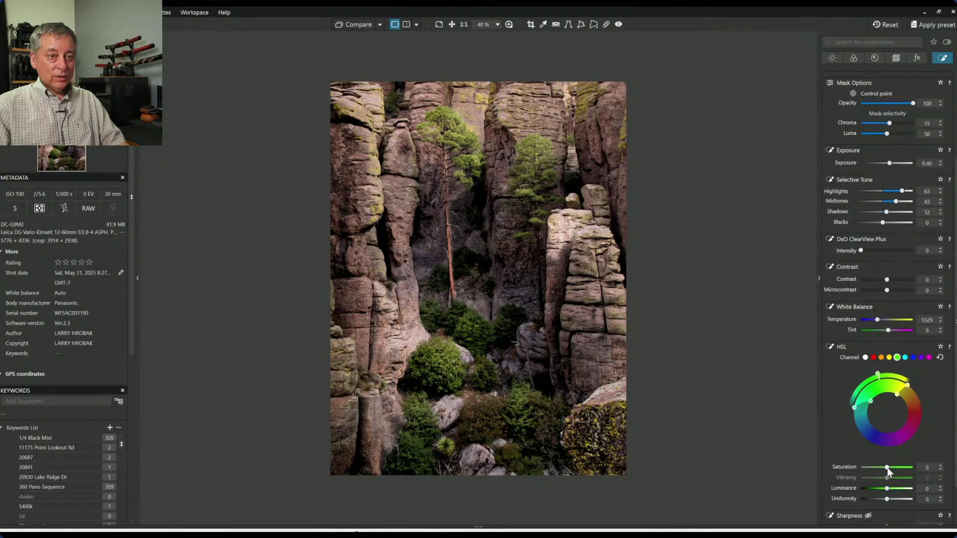
pyautogui.moveTo(888, 467); pyautogui.dragTo(895, 471)
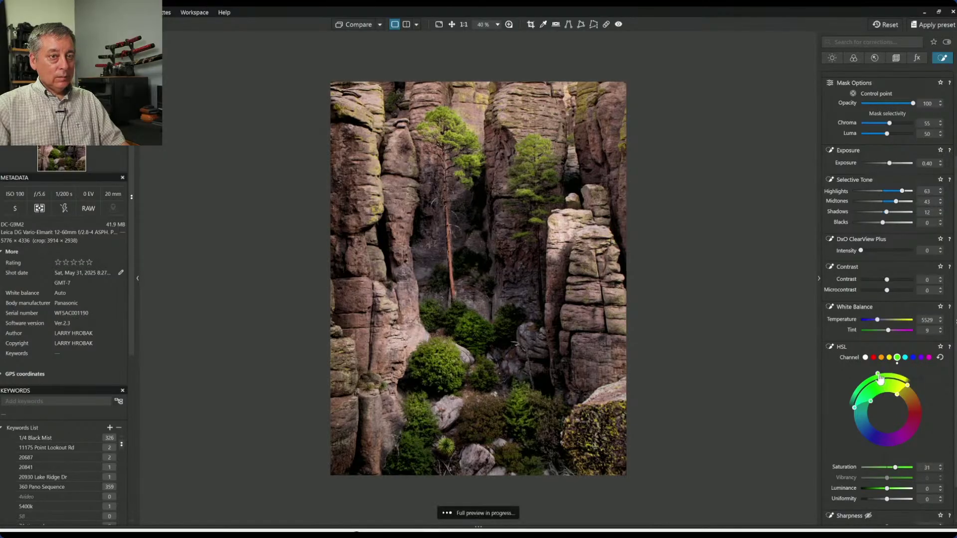
pyautogui.moveTo(881, 380); pyautogui.dragTo(885, 380)
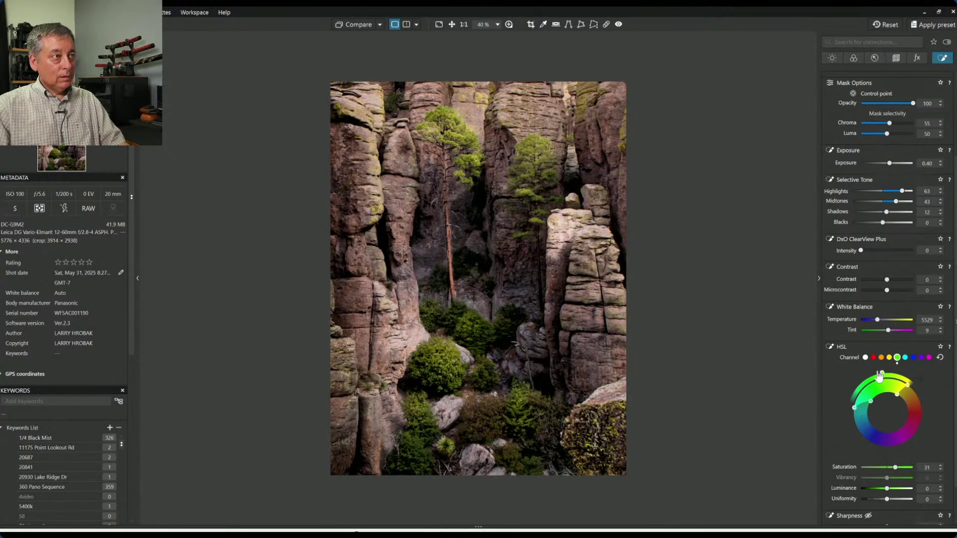
# Deselect the control point mask and export the edited photo to disk
pyautogui.click(740, 289)
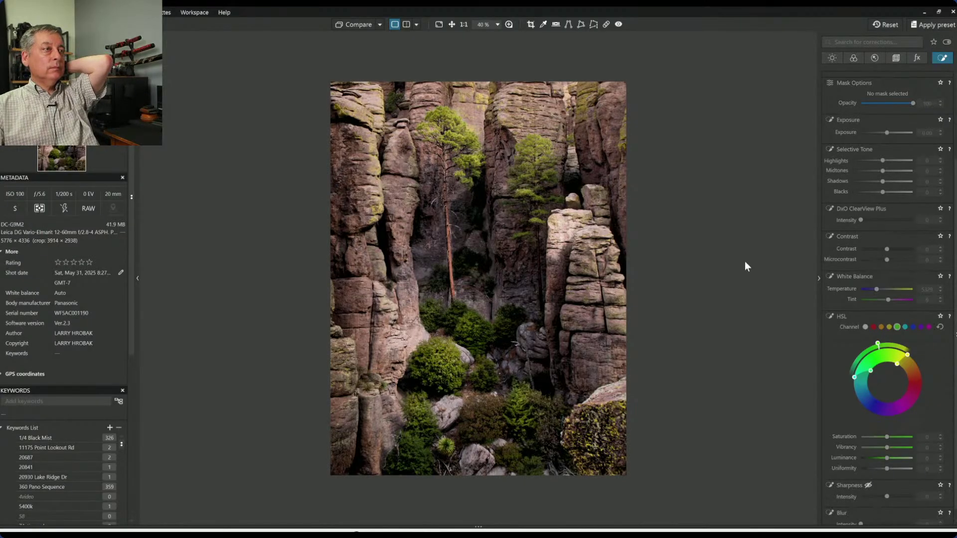
pyautogui.rightClick(432, 92)
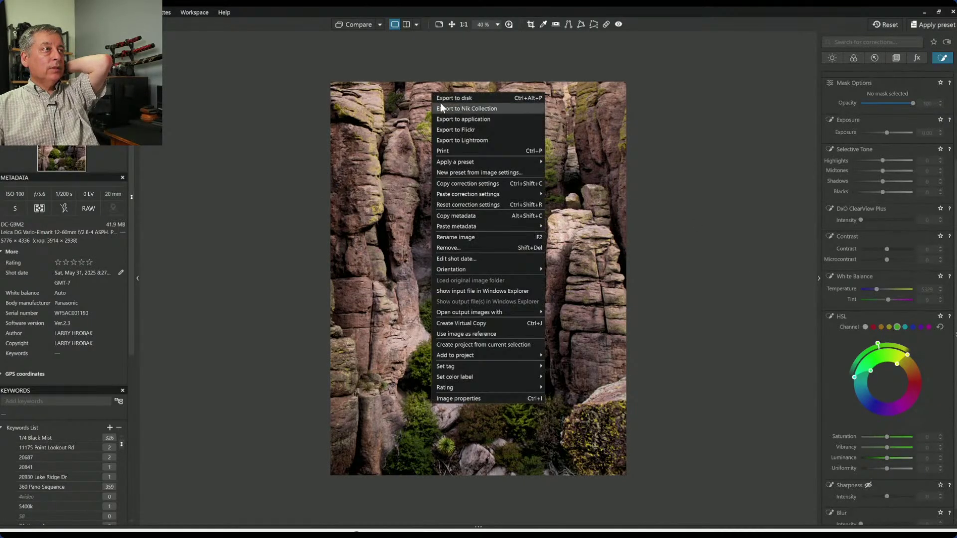
pyautogui.click(441, 100)
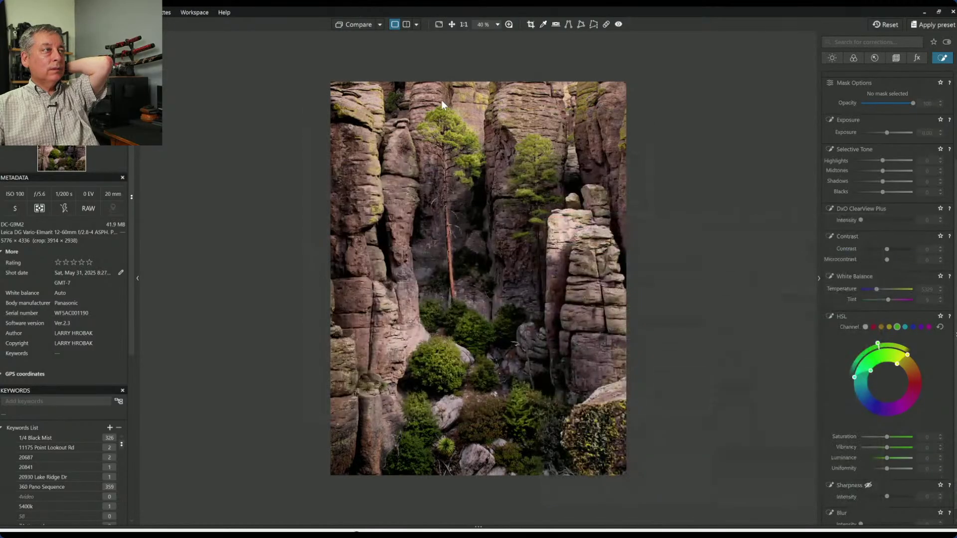
# Compare the edit side by side left/right with the original without corrections or geometry, hiding the palettes and enlarging both views
pyautogui.click(417, 24)
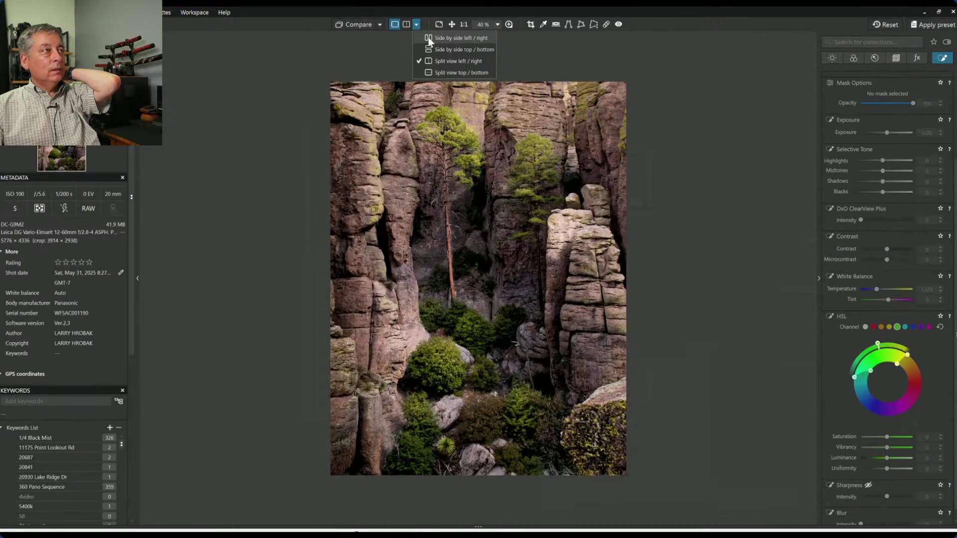
pyautogui.click(429, 38)
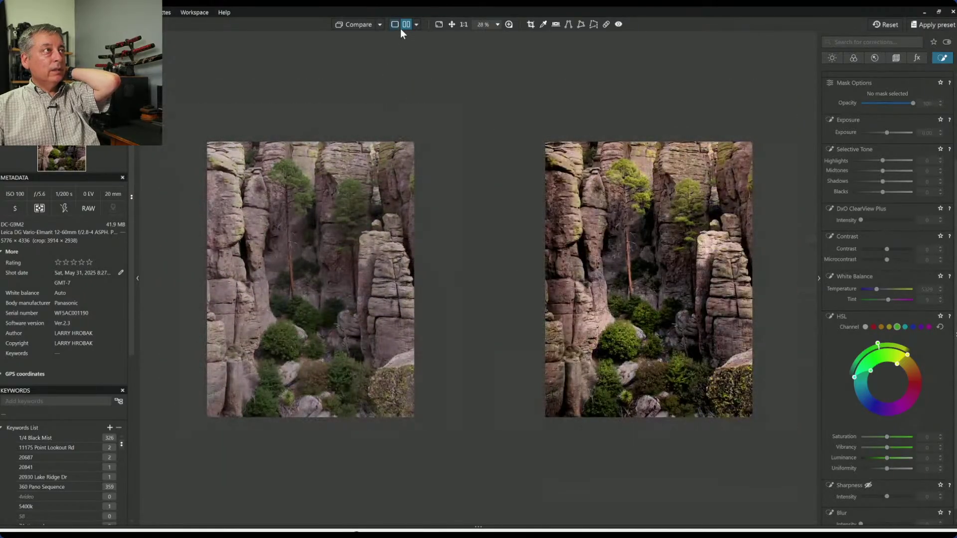
pyautogui.click(379, 25)
pyautogui.click(387, 44)
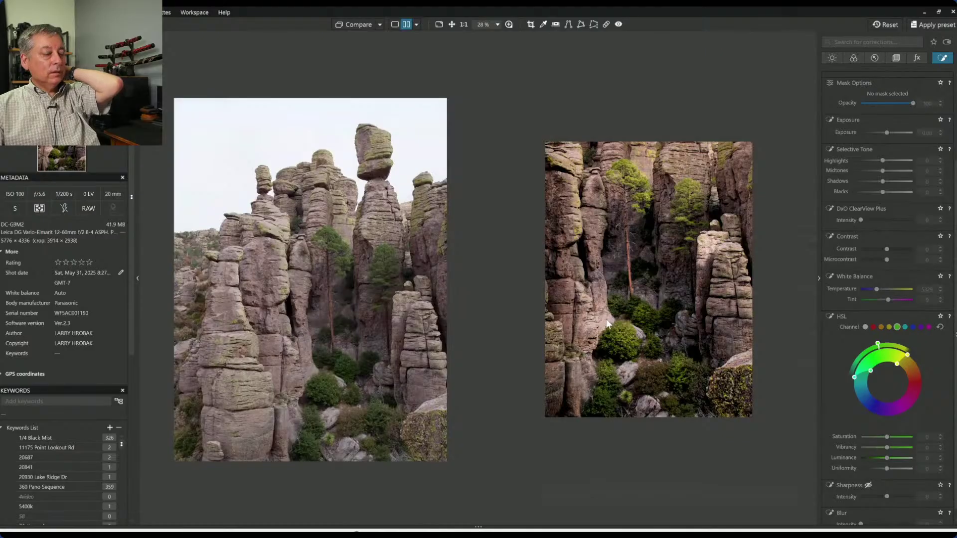
pyautogui.press('Tab')
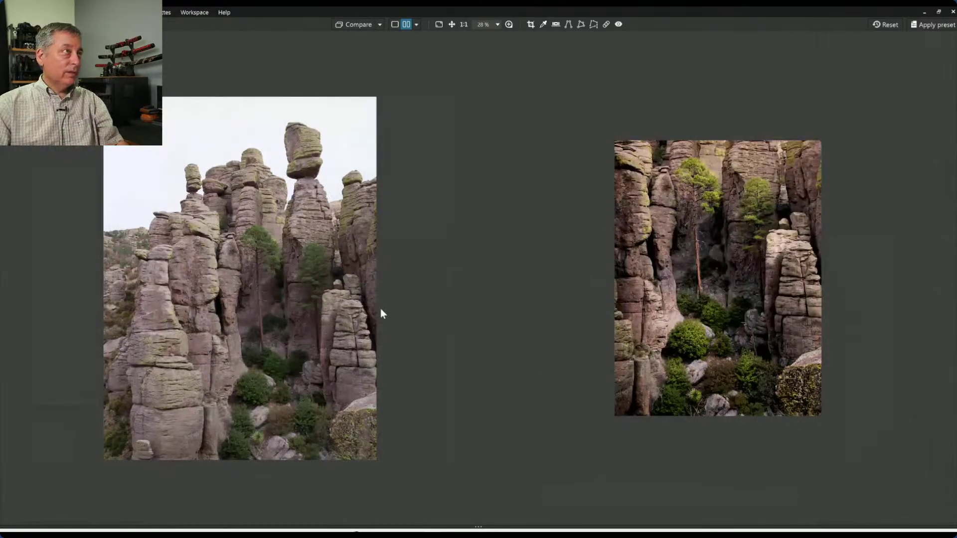
pyautogui.scroll(3, 660, 330)
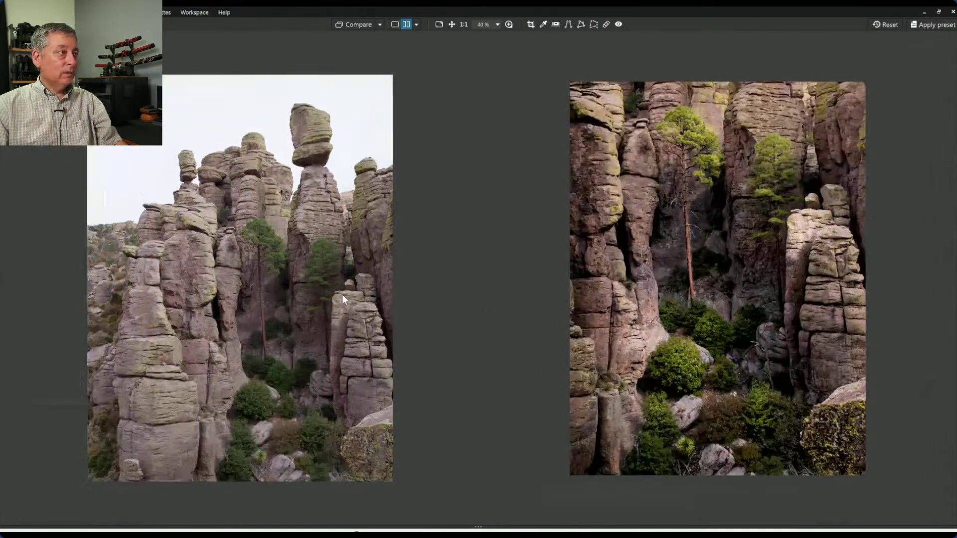
# Use the exported JPG standard output as the comparison image and reset all corrections on the current photo
pyautogui.click(381, 25)
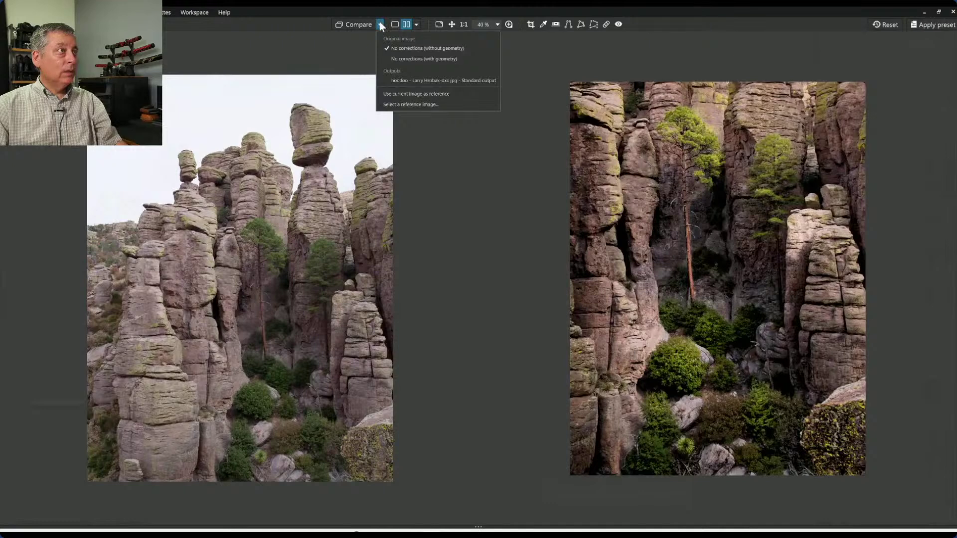
pyautogui.click(406, 85)
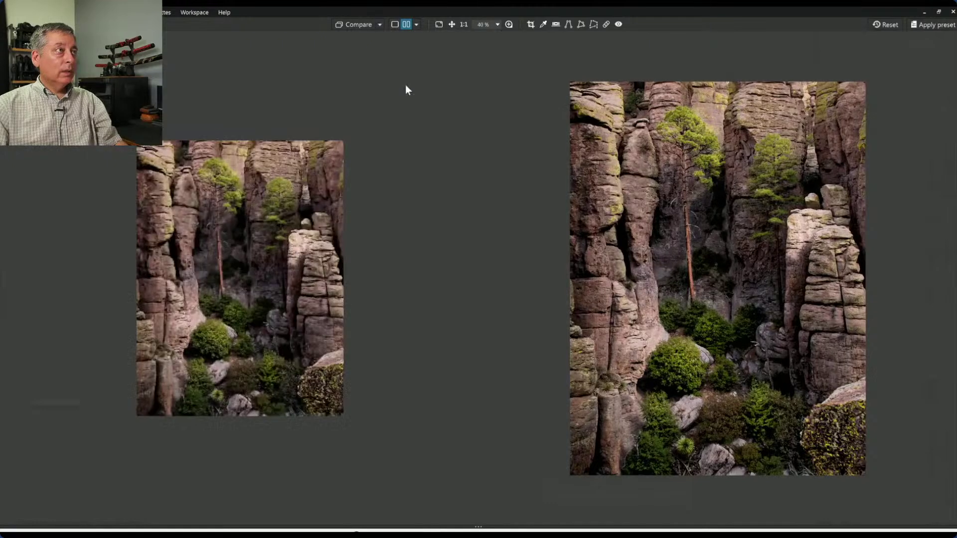
pyautogui.click(885, 25)
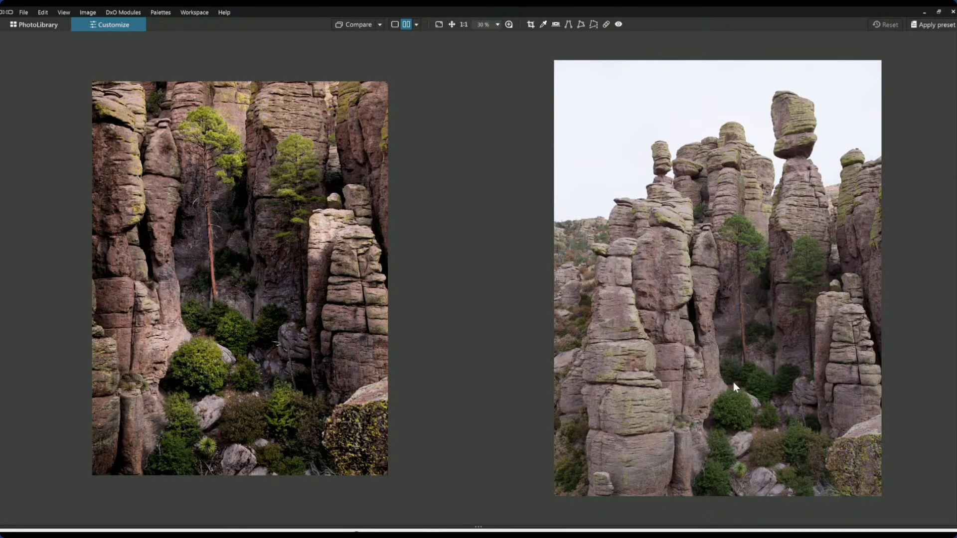
# Switch the comparison to a left/right split view, sweep the divider across the whole photo and back, and return to the PhotoLibrary
pyautogui.click(419, 26)
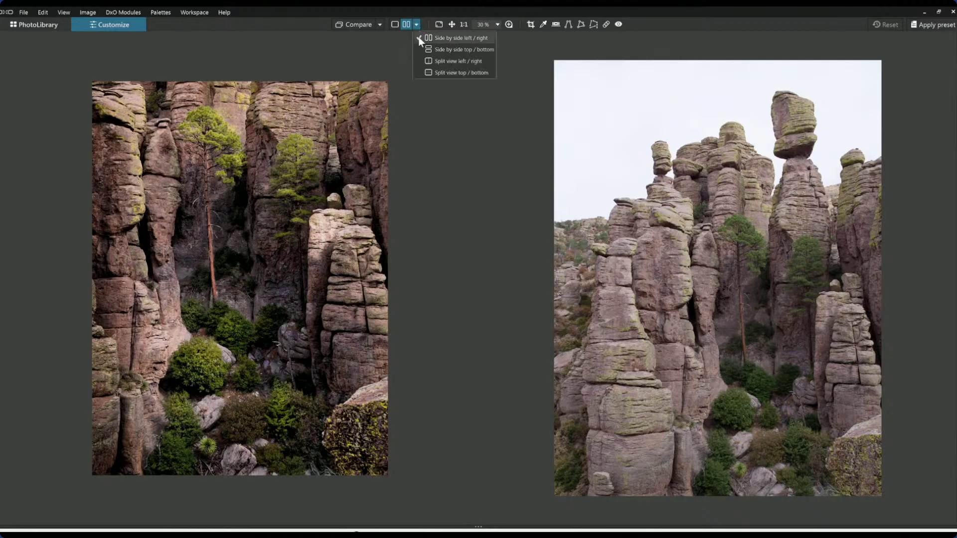
pyautogui.click(456, 60)
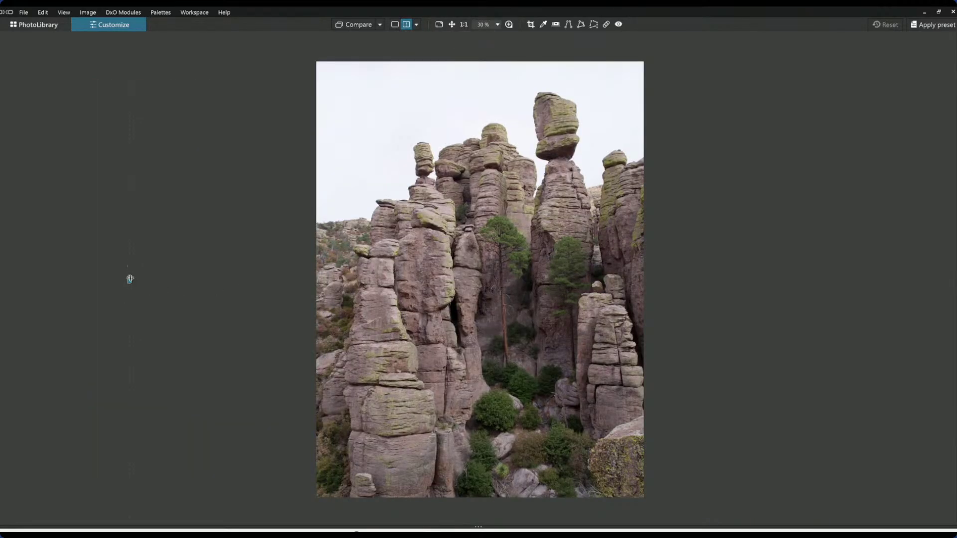
pyautogui.moveTo(196, 279); pyautogui.dragTo(735, 310)
pyautogui.scroll(3, 498, 330)
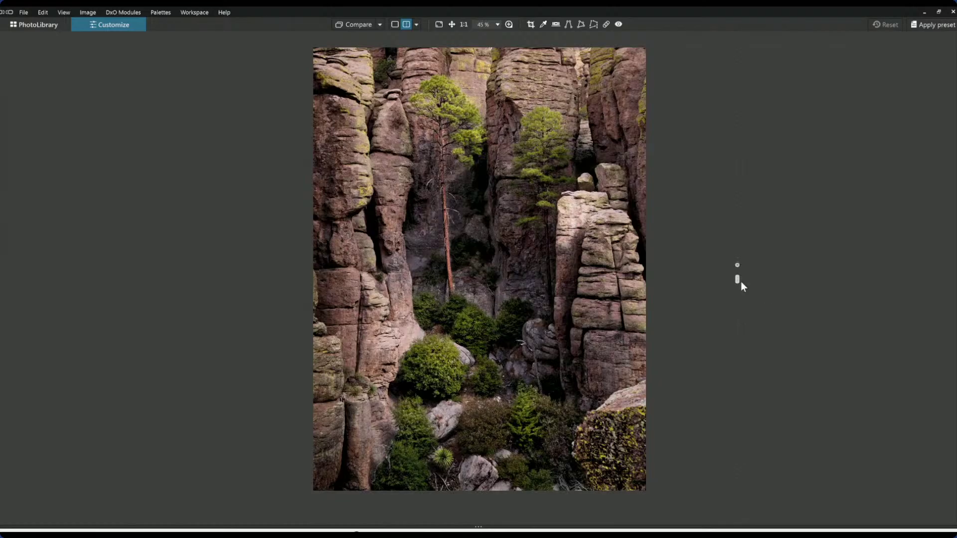
pyautogui.moveTo(740, 283); pyautogui.dragTo(184, 272)
pyautogui.scroll(-2, 781, 391)
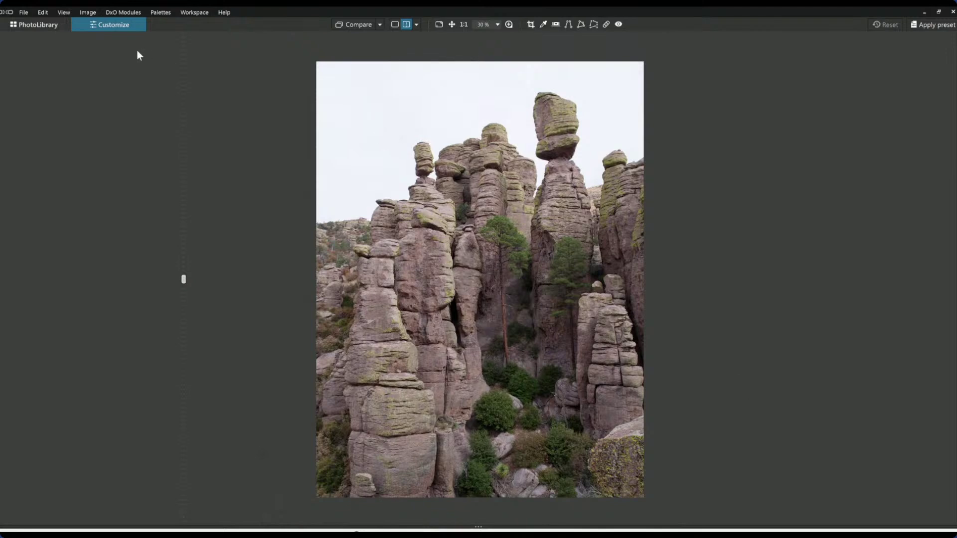
pyautogui.click(40, 24)
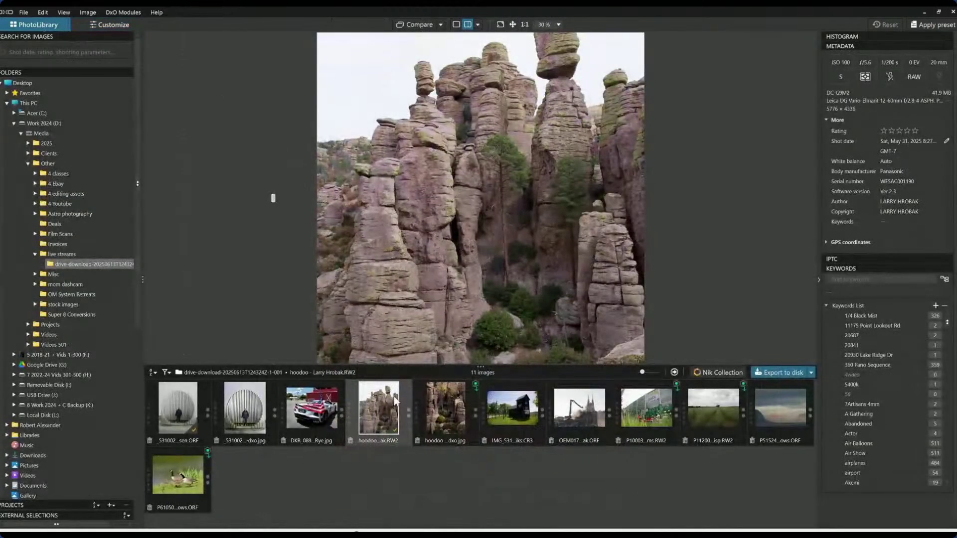
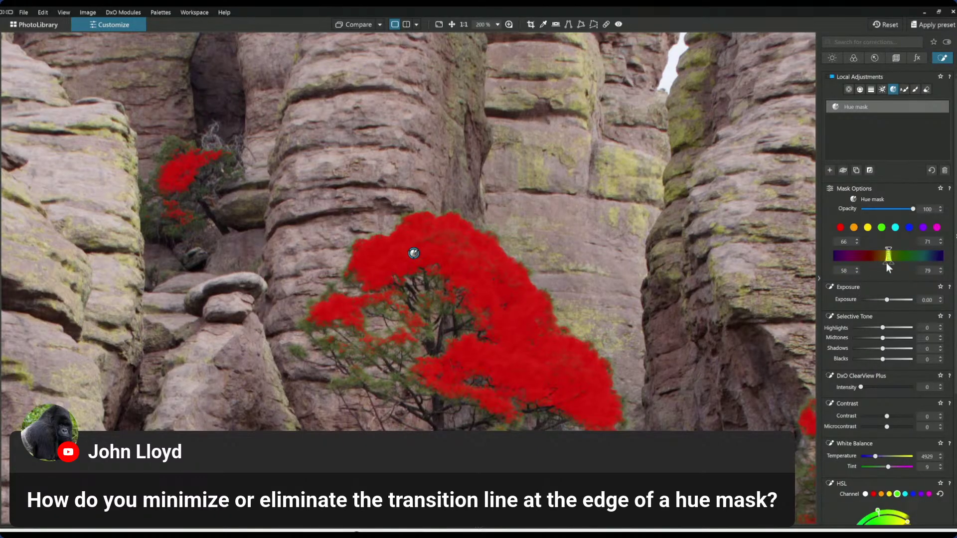
# Set the tree's hue mask to an inner range of 66 to 94 with outer limits of 47 and 111, and deselect the mask
pyautogui.moveTo(881, 263)
pyautogui.mouseDown()
pyautogui.moveTo(867, 262)
pyautogui.moveTo(888, 263)
pyautogui.mouseUp()
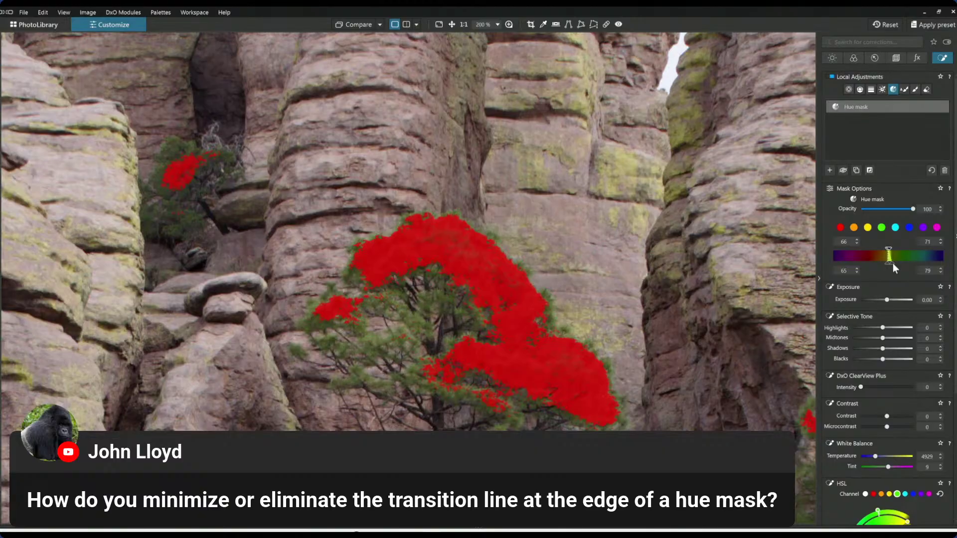
pyautogui.moveTo(891, 265)
pyautogui.mouseDown()
pyautogui.moveTo(883, 262)
pyautogui.moveTo(897, 253)
pyautogui.mouseUp()
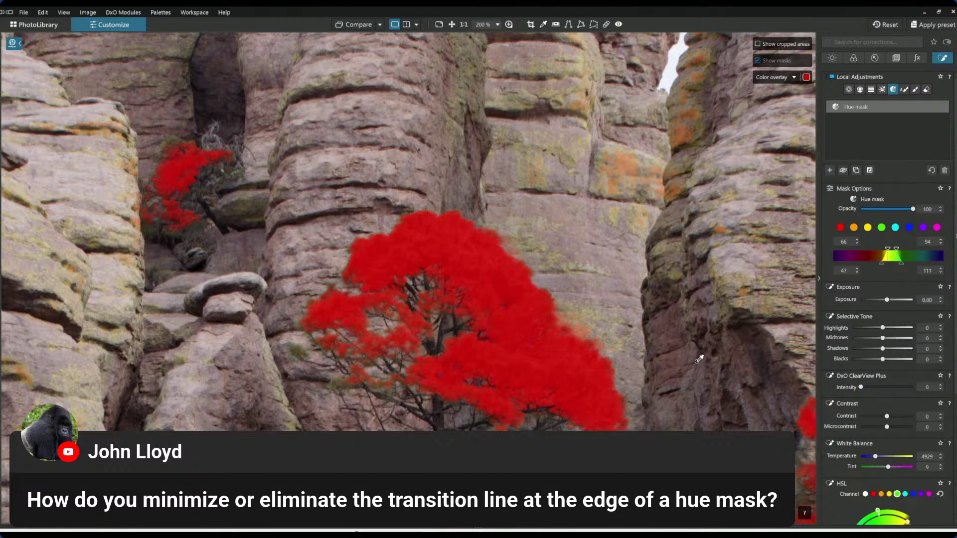
pyautogui.click(893, 91)
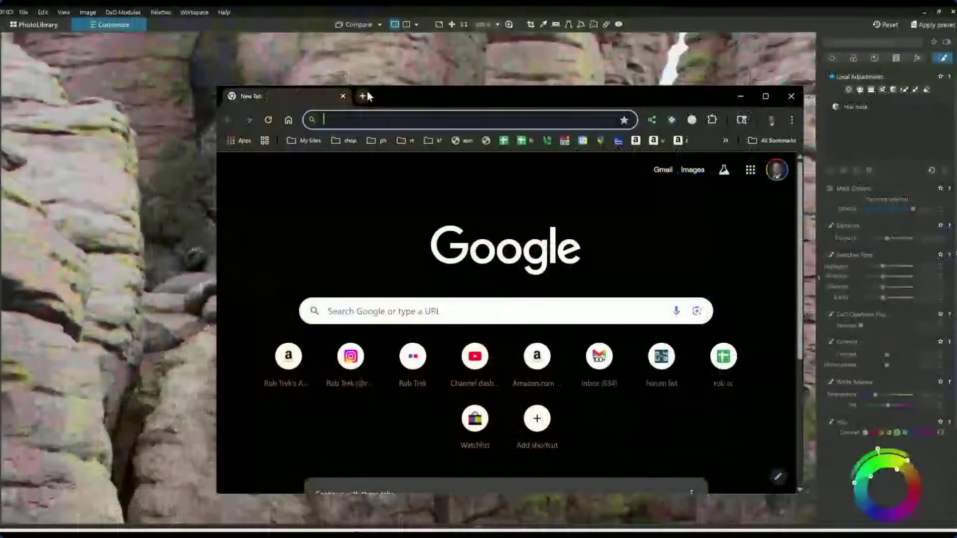
# Switch to Chrome, search Google for "x-rite color checker" and open the B&H product page for the Calibrite ColorChecker Passport Photo 2
pyautogui.doubleClick(379, 95)
pyautogui.click(384, 232)
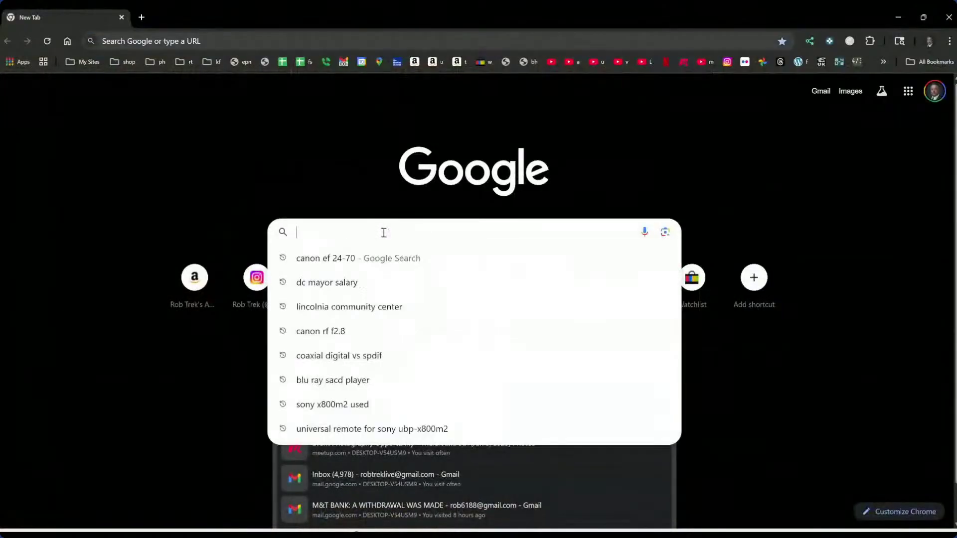
pyautogui.write('x-rite')
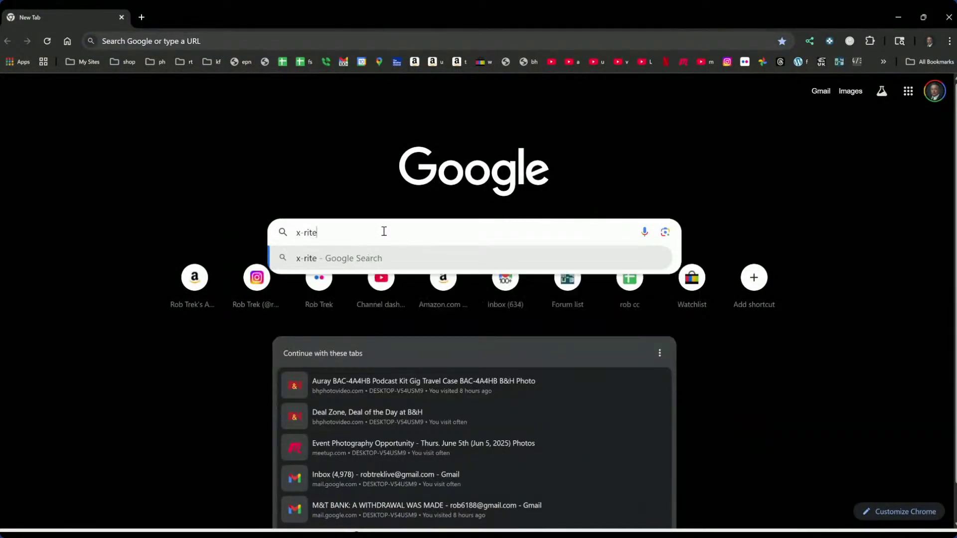
pyautogui.write(' color c')
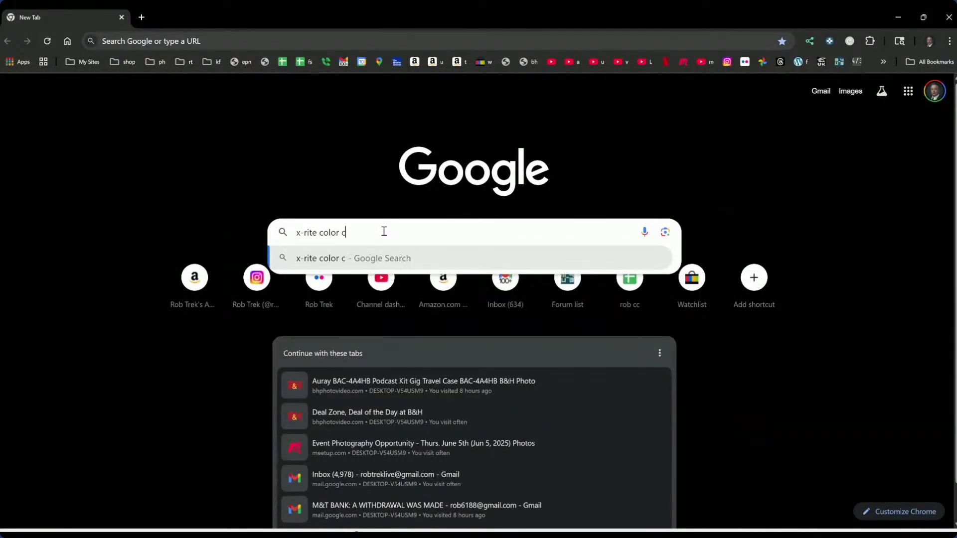
pyautogui.write('hecker')
pyautogui.press('Return')
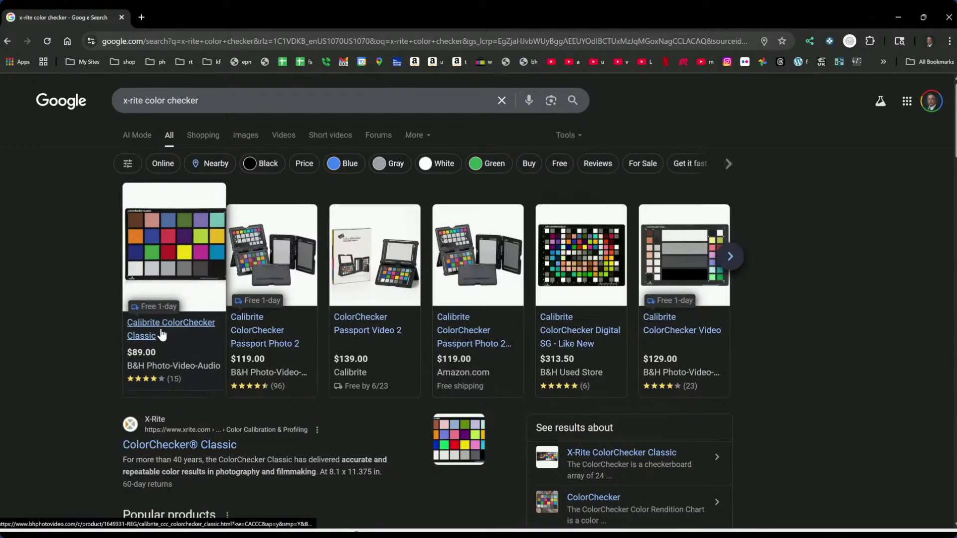
pyautogui.click(256, 328)
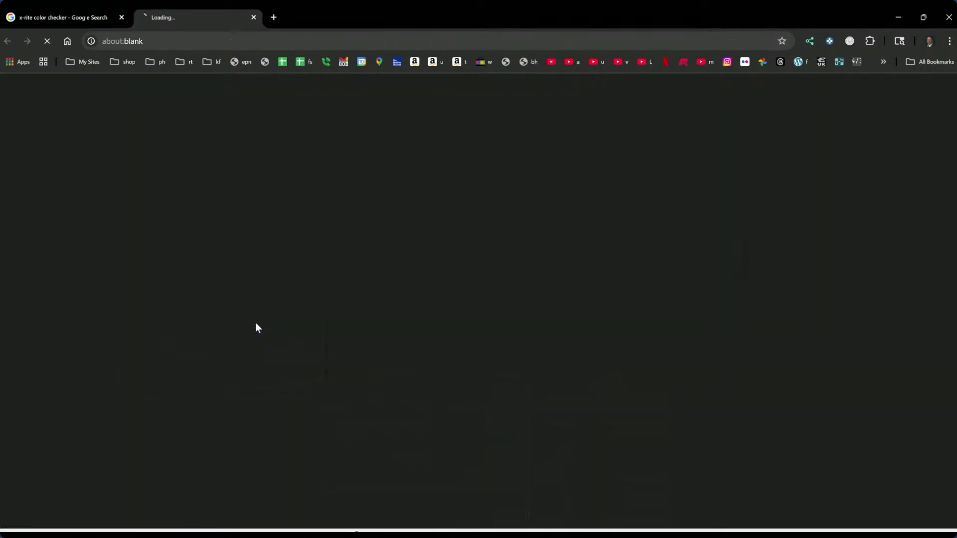
pyautogui.scroll(-1, 444, 382)
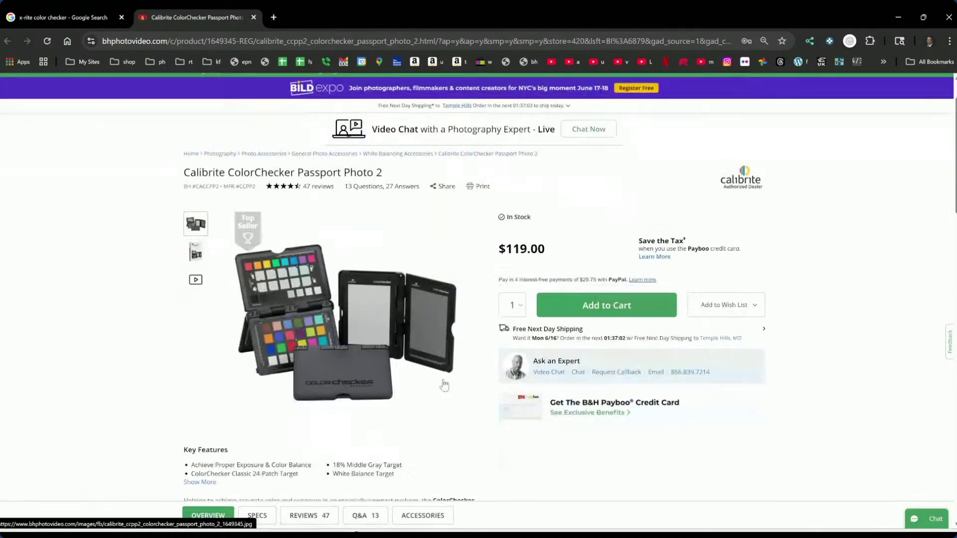
# Examine the Calibrite ColorChecker Passport Photo 2 page, expanding the key features and looking through the overview and included items
pyautogui.doubleClick(218, 174)
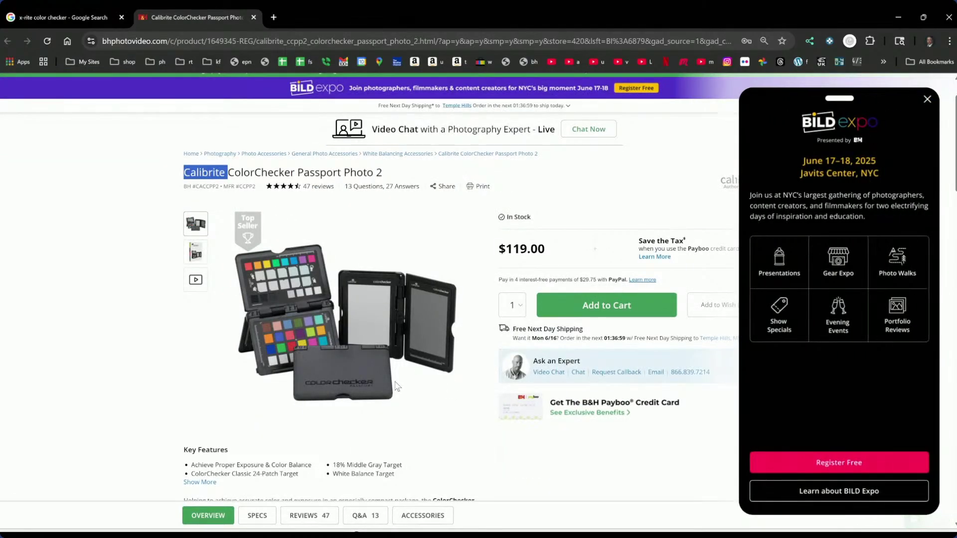
pyautogui.scroll(-1, 397, 386)
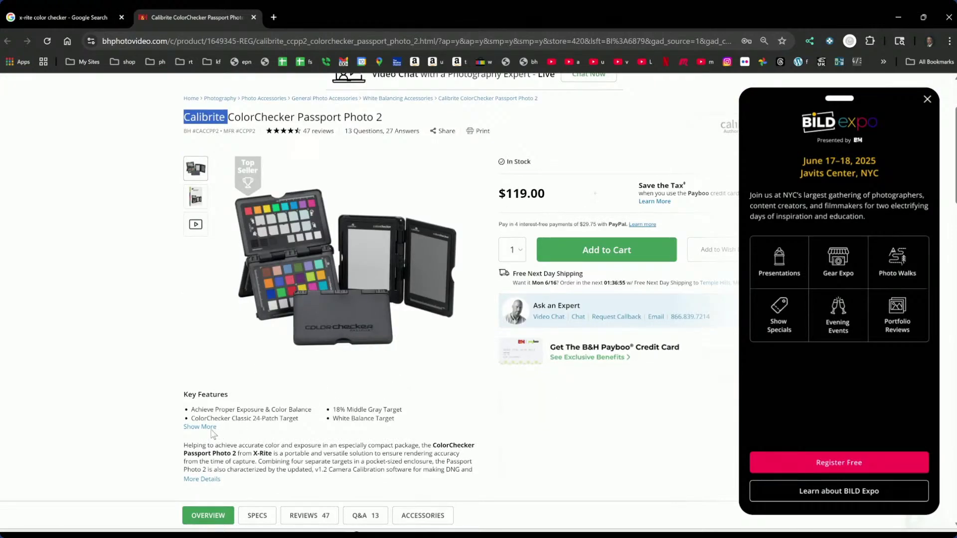
pyautogui.click(212, 434)
pyautogui.click(209, 427)
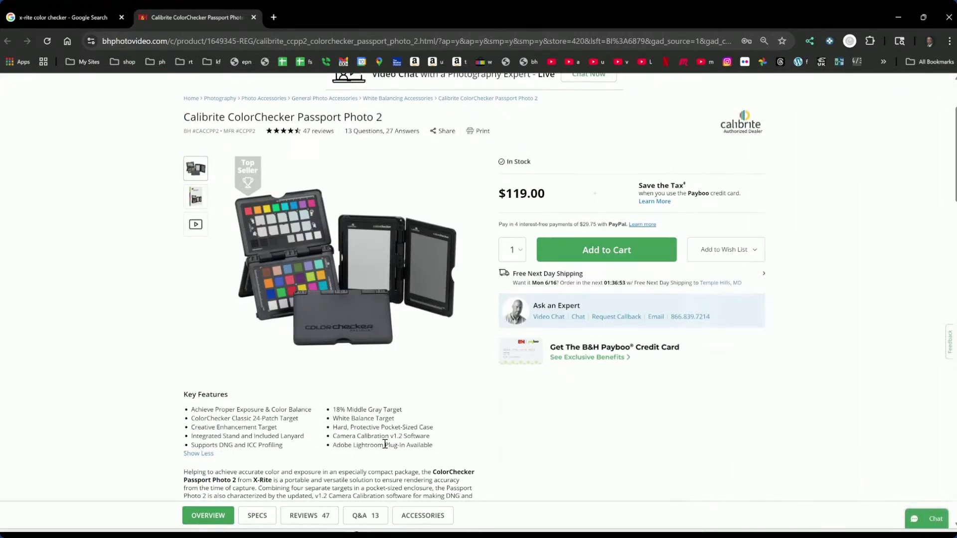
pyautogui.scroll(-1, 385, 443)
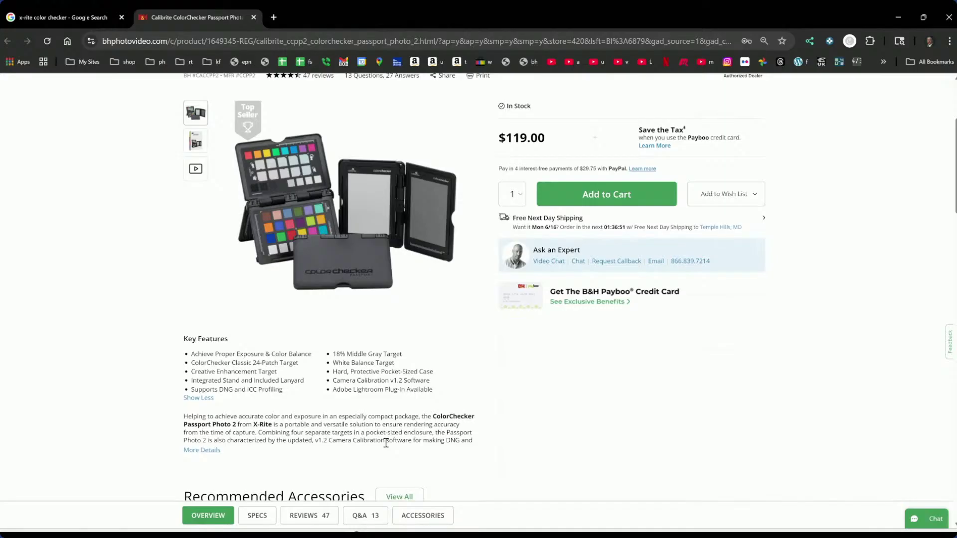
pyautogui.scroll(-10, 385, 443)
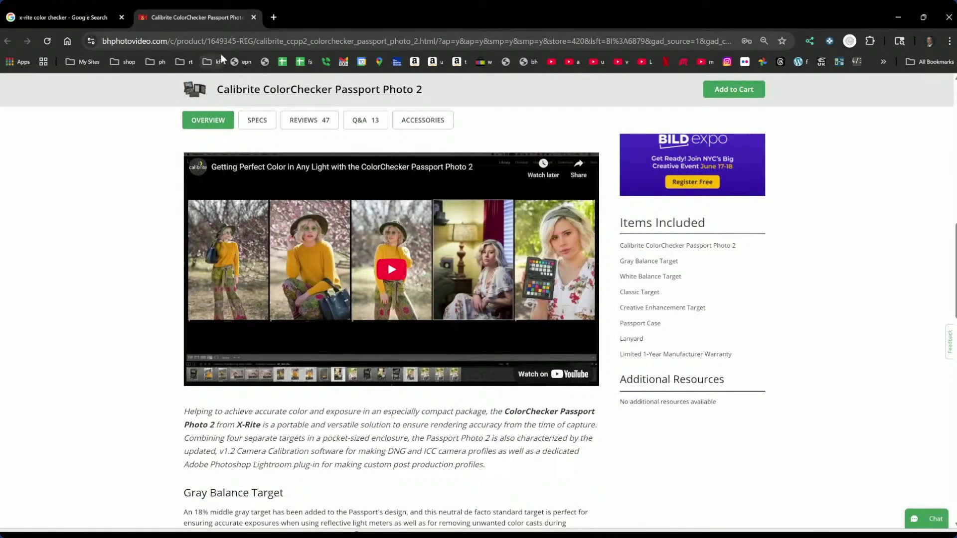
pyautogui.scroll(20, 508, 229)
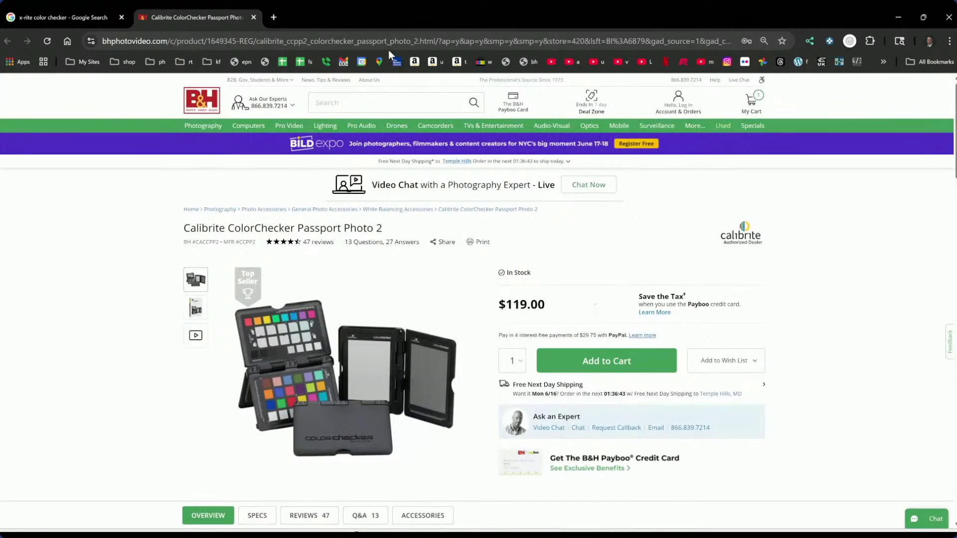
# Search Google for "datacolor ever owned x-rite?", read the answer and close the search page
pyautogui.click(389, 50)
pyautogui.write('datacolor')
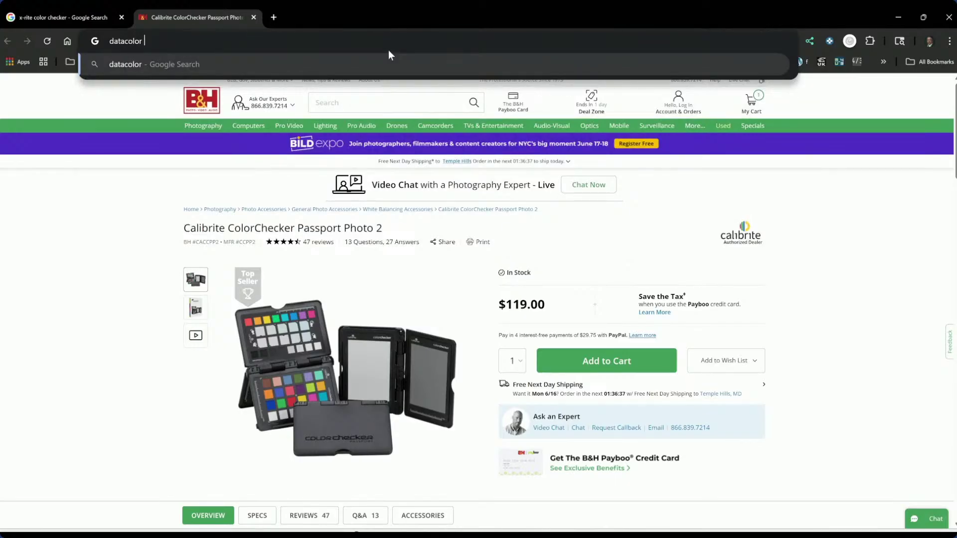
pyautogui.write(' ever owned ')
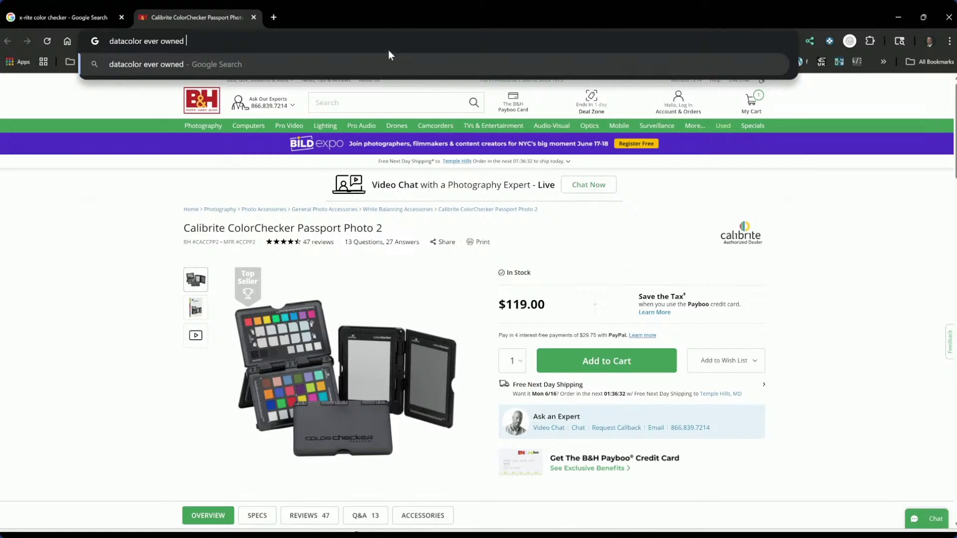
pyautogui.write('x-rite?')
pyautogui.press('Return')
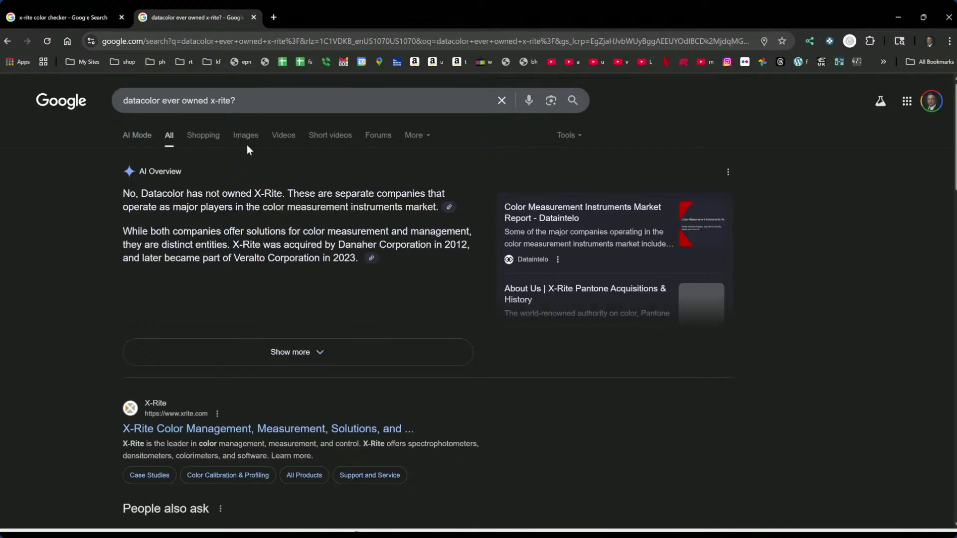
pyautogui.click(252, 22)
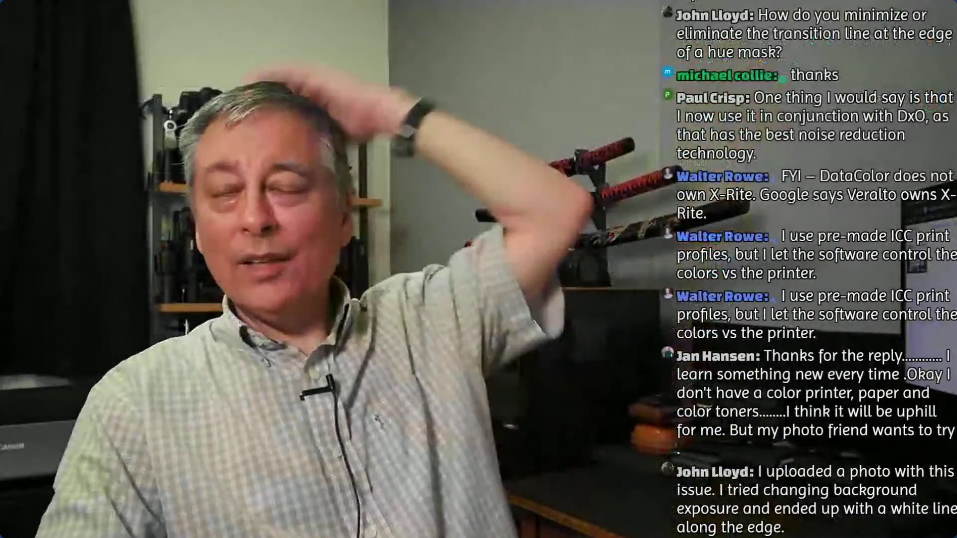
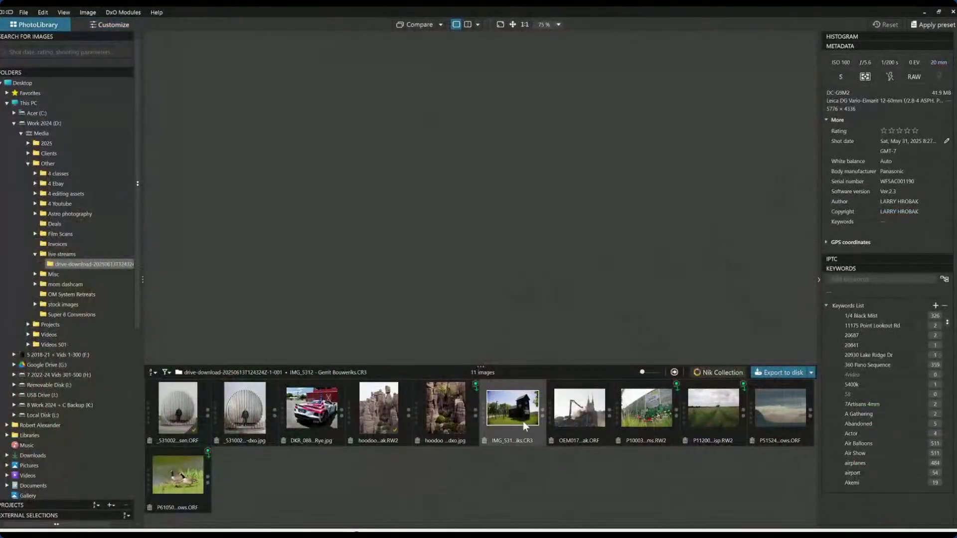
# Switch to DxO PhotoLab, apply the first general-purpose default preset to the IMG_5312 black wooden building photo and open it for customizing
pyautogui.scroll(-2, 597, 301)
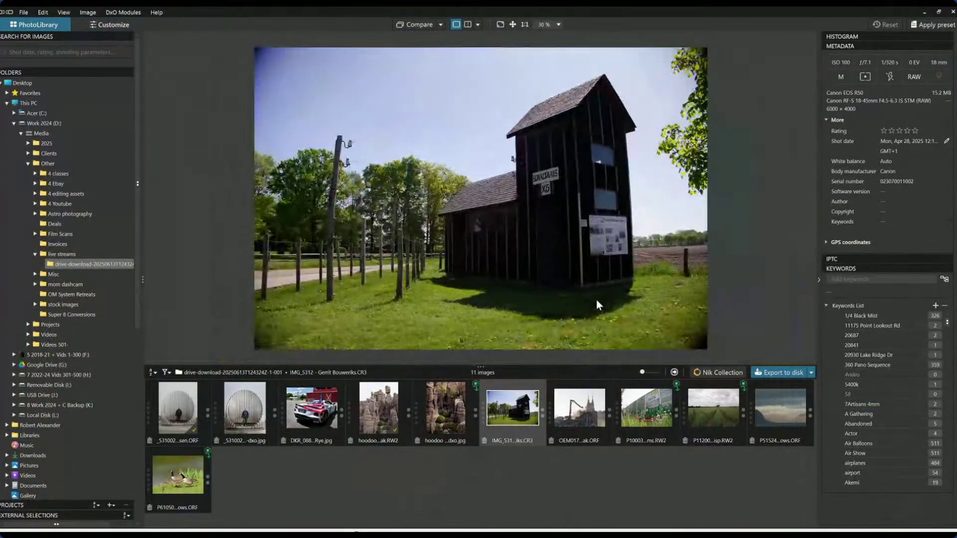
pyautogui.click(928, 25)
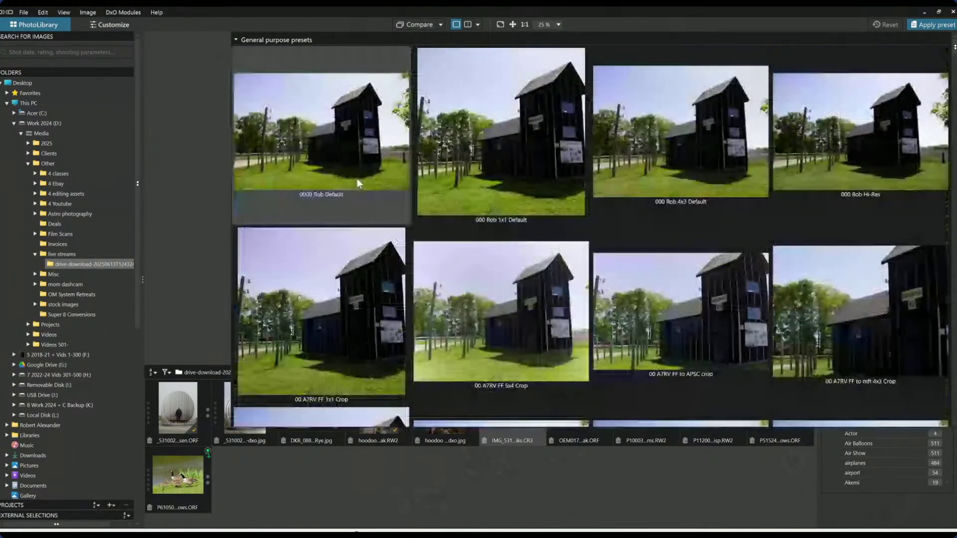
pyautogui.click(357, 179)
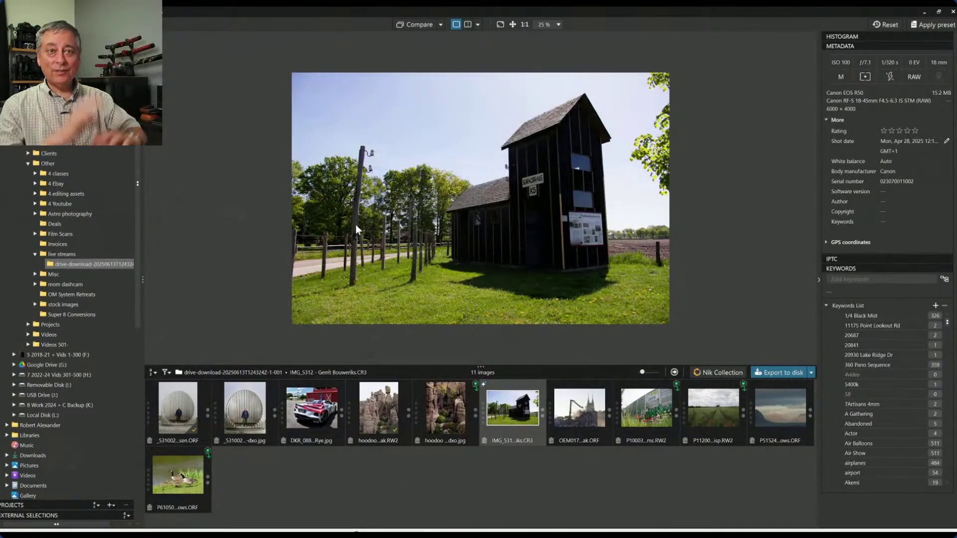
pyautogui.scroll(1, 547, 236)
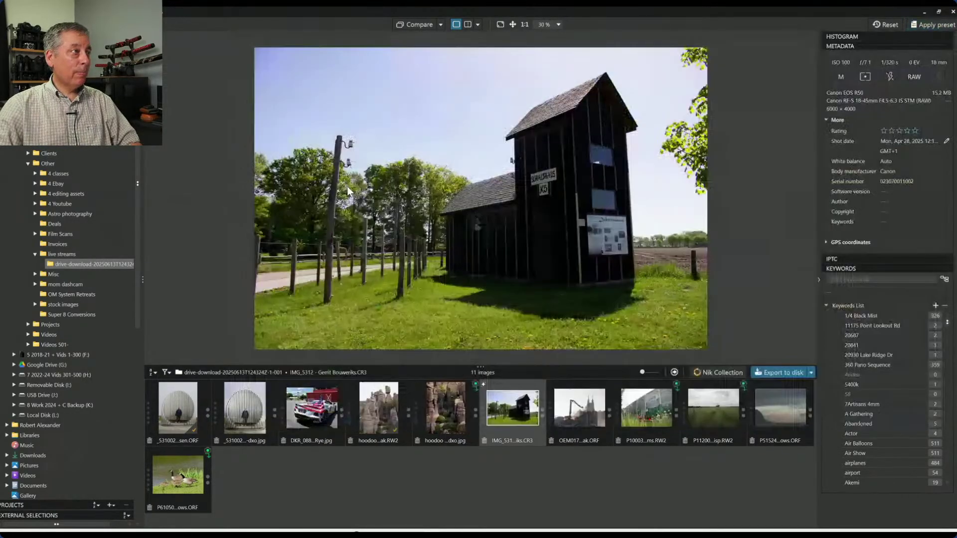
pyautogui.click(356, 193)
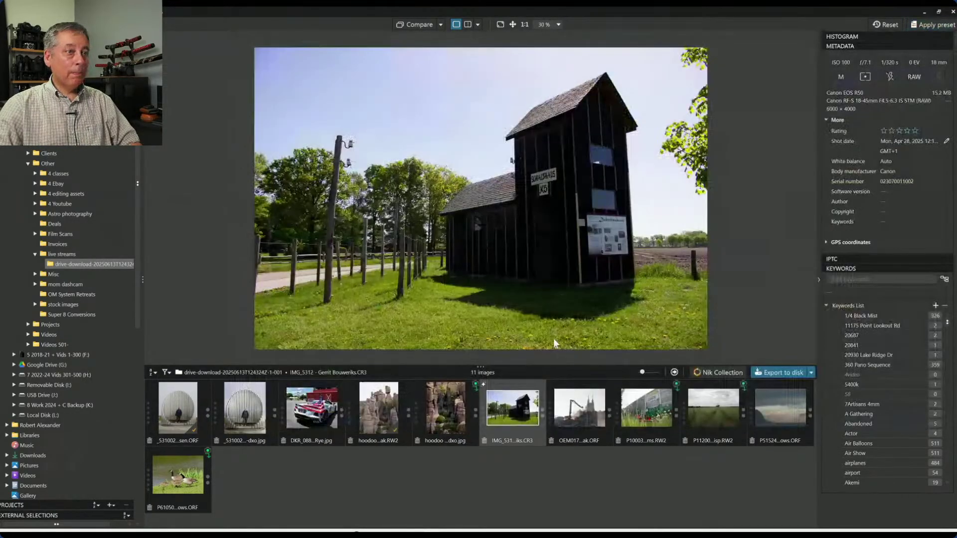
pyautogui.doubleClick(526, 413)
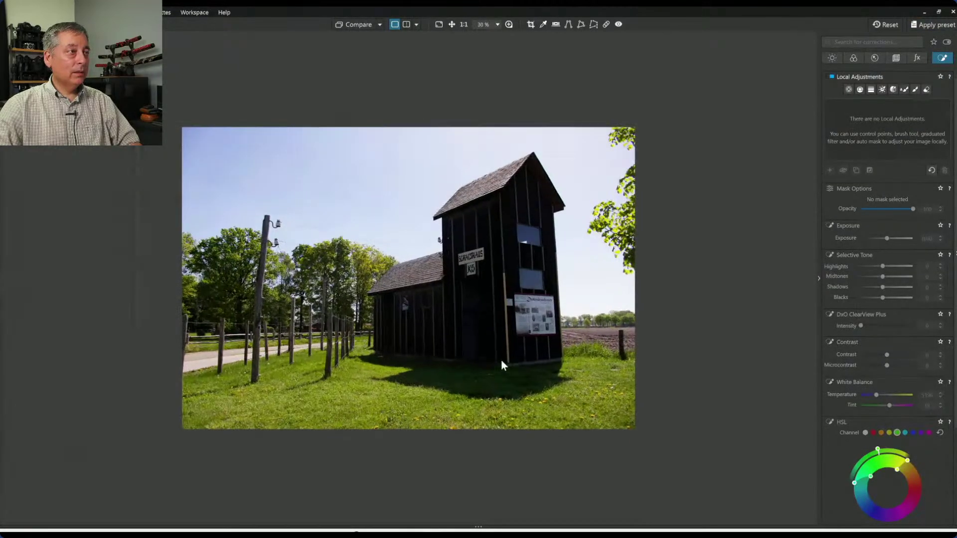
# Enable the Perspective correction for the photo of the black wooden building
pyautogui.scroll(1, 501, 360)
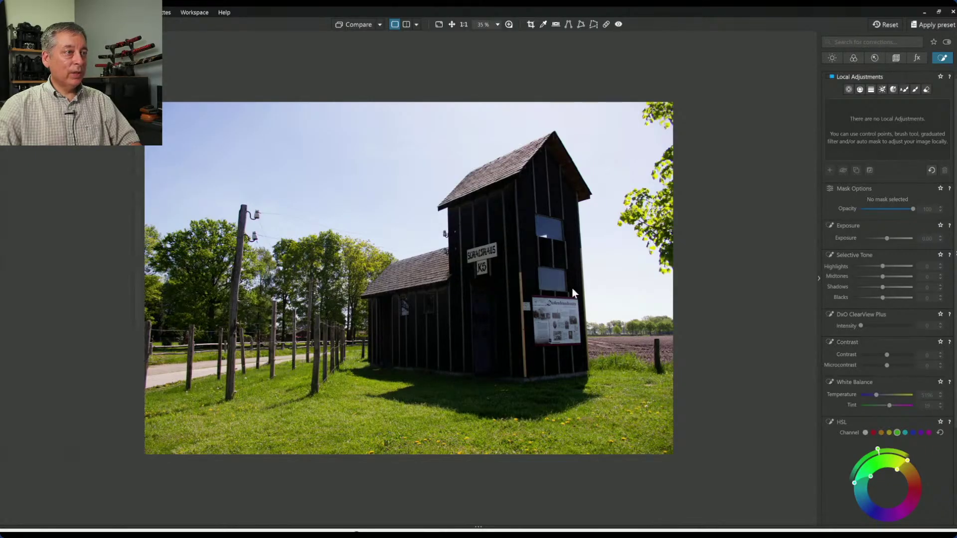
pyautogui.scroll(5, 567, 345)
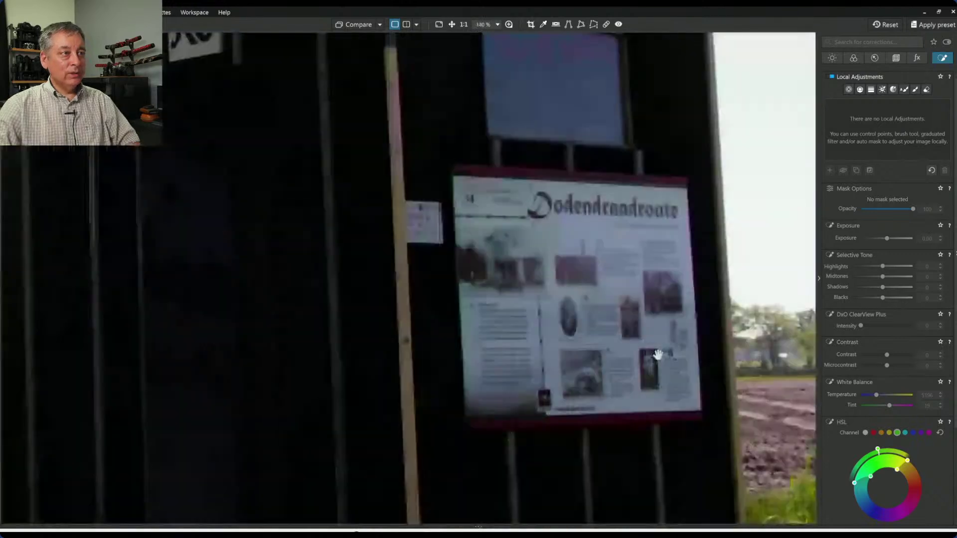
pyautogui.scroll(-3, 519, 264)
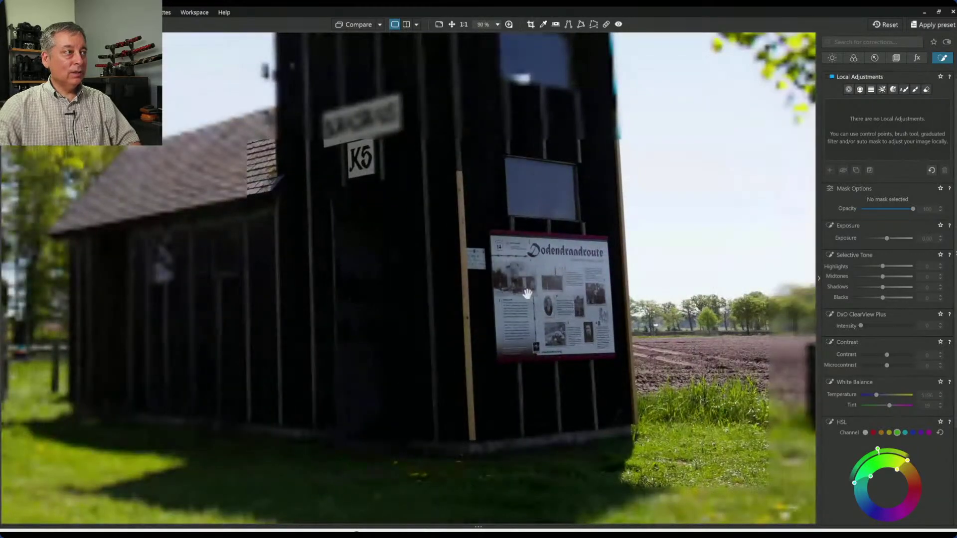
pyautogui.scroll(3, 353, 310)
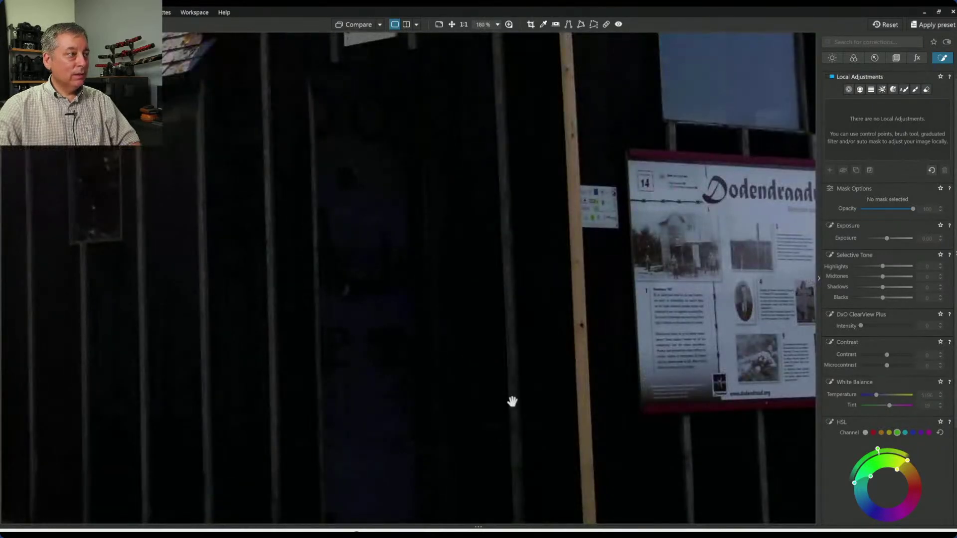
pyautogui.scroll(-4, 513, 402)
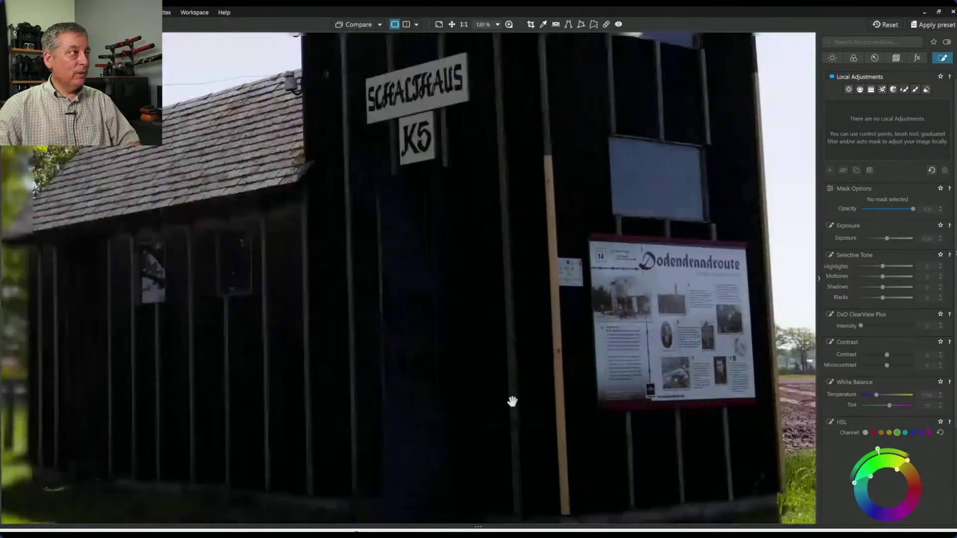
pyautogui.scroll(-4, 513, 402)
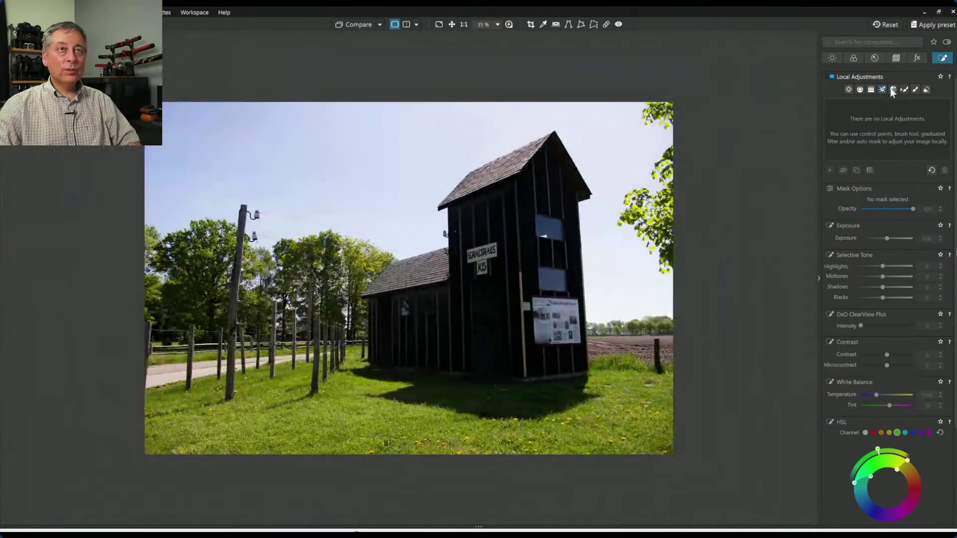
pyautogui.click(896, 58)
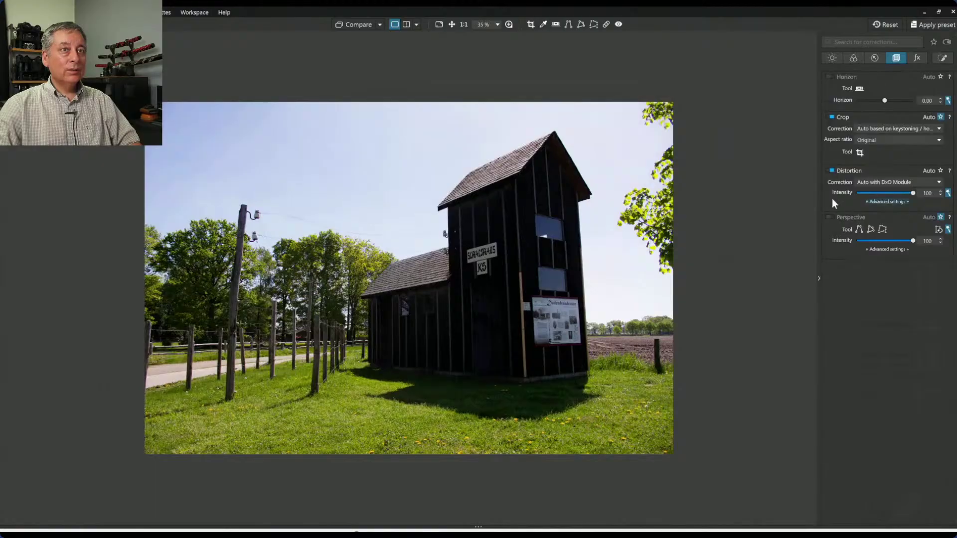
pyautogui.click(829, 218)
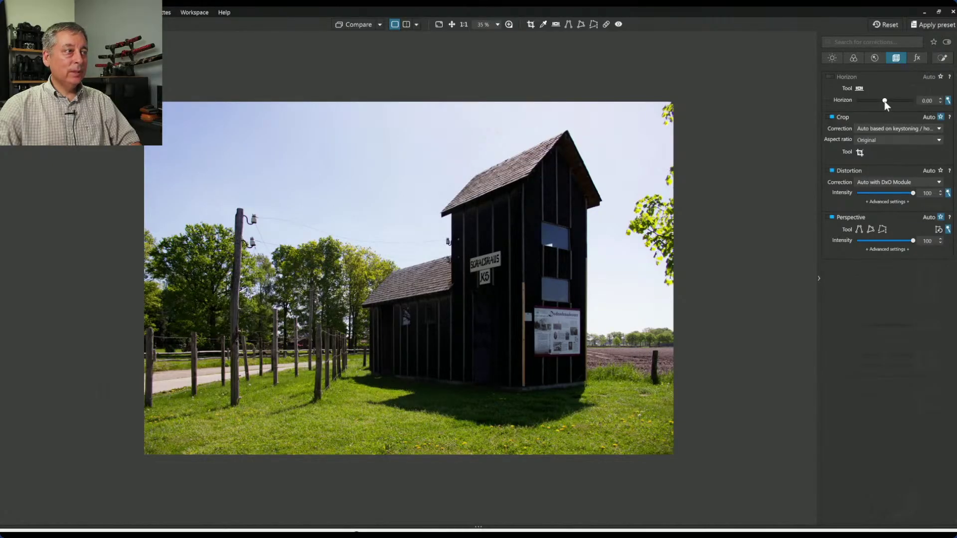
# Frame a crop of about 3764 × 2510 px around the pole, fence, trees and low wing of the building, keeping the original aspect ratio
pyautogui.click(859, 152)
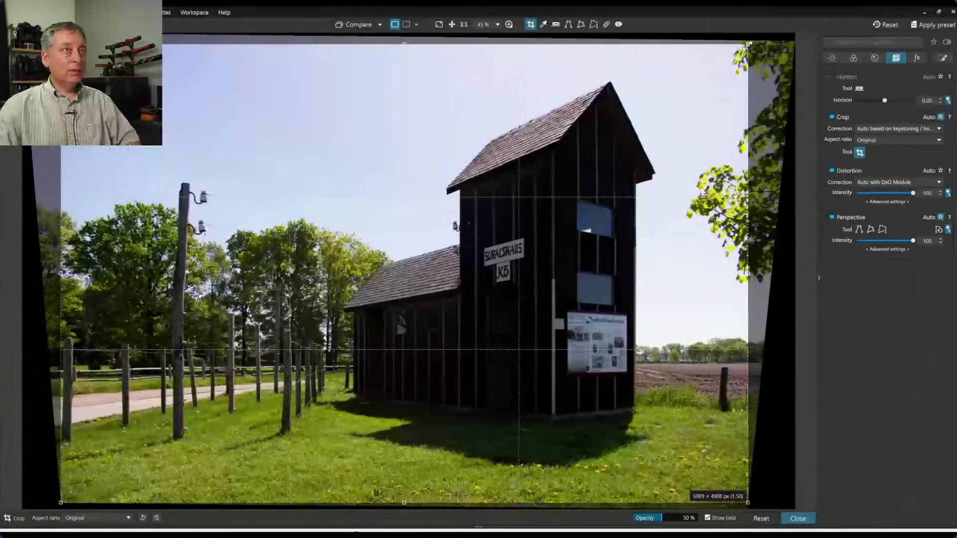
pyautogui.moveTo(748, 44); pyautogui.dragTo(544, 180)
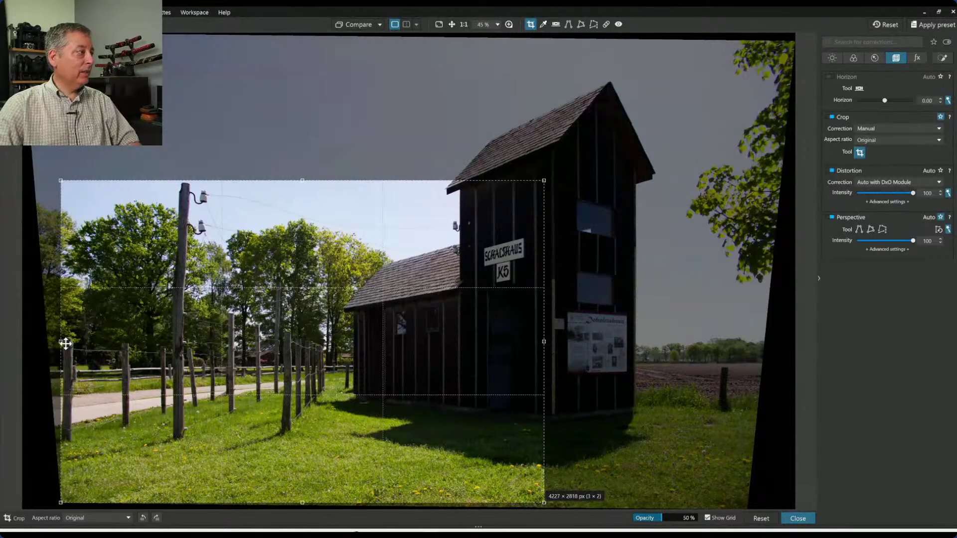
pyautogui.moveTo(62, 343); pyautogui.dragTo(114, 342)
pyautogui.moveTo(194, 358); pyautogui.dragTo(224, 311)
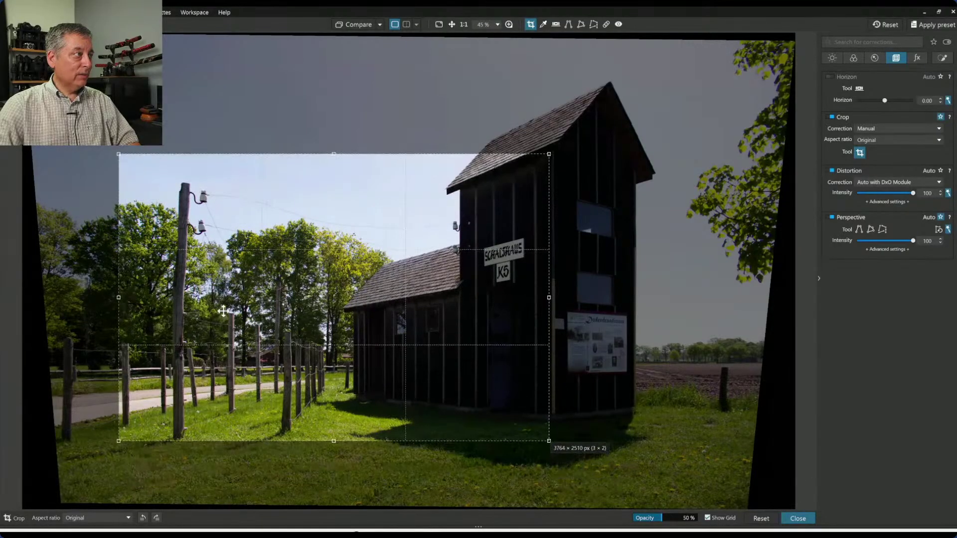
# Change the crop's aspect ratio to 4 × 3, shift the frame slightly, apply it and recheck the cropped area
pyautogui.click(887, 140)
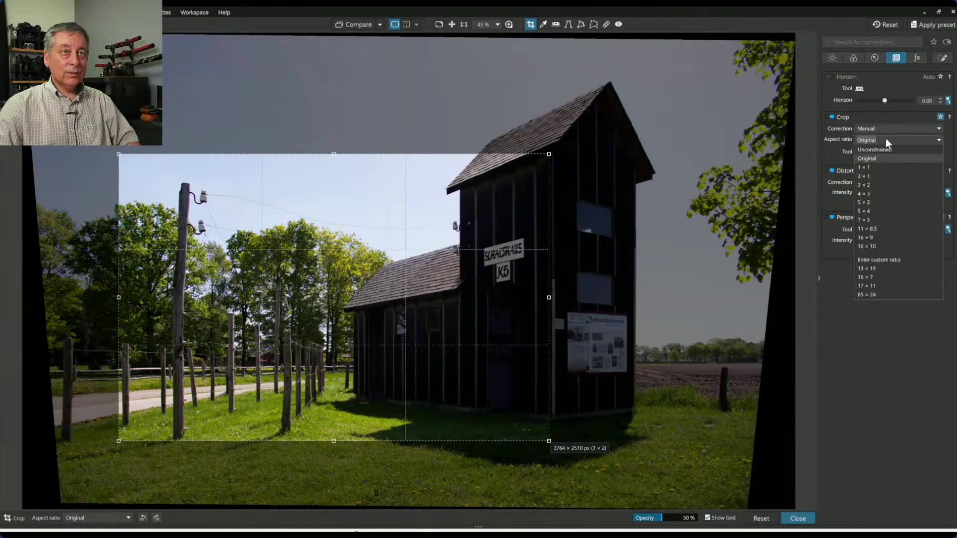
pyautogui.click(876, 195)
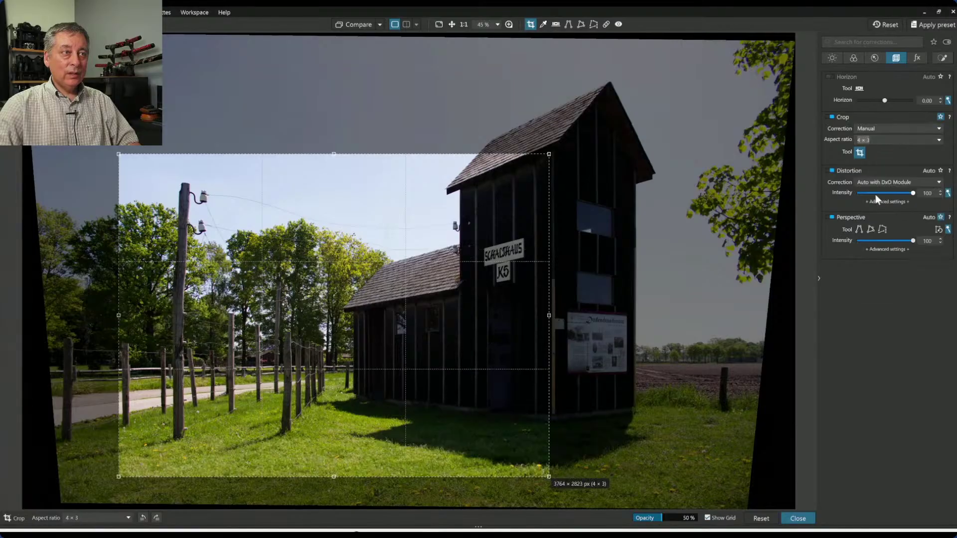
pyautogui.moveTo(480, 368); pyautogui.dragTo(484, 368)
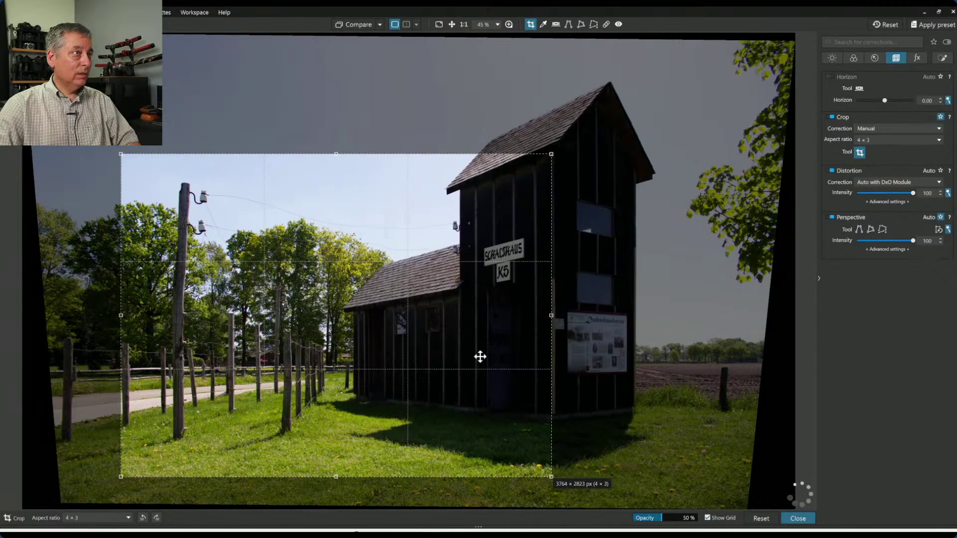
pyautogui.press('Return')
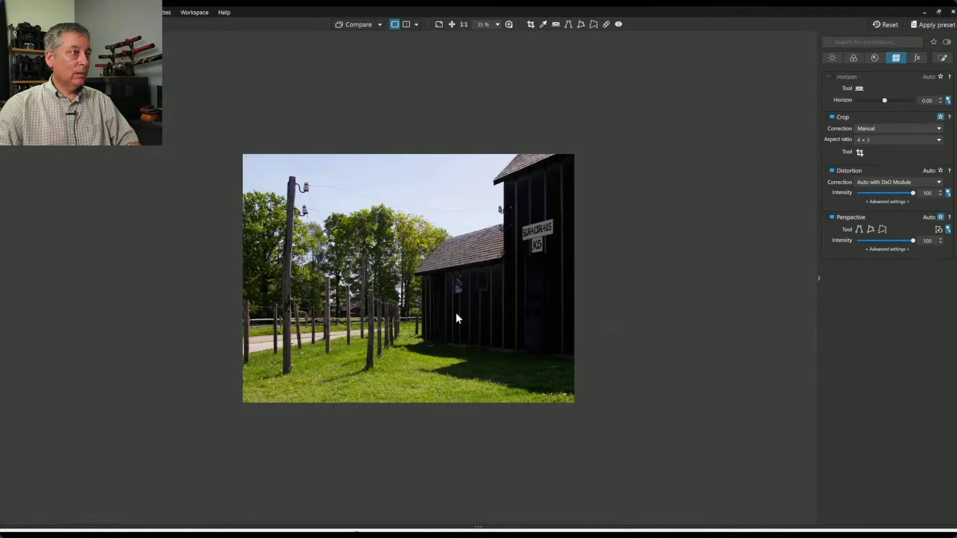
pyautogui.scroll(2, 457, 315)
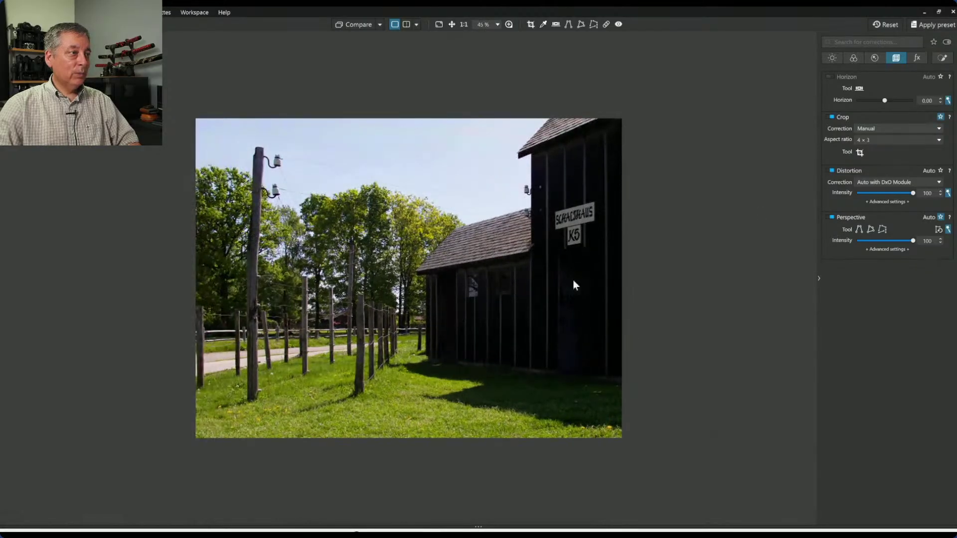
pyautogui.click(860, 152)
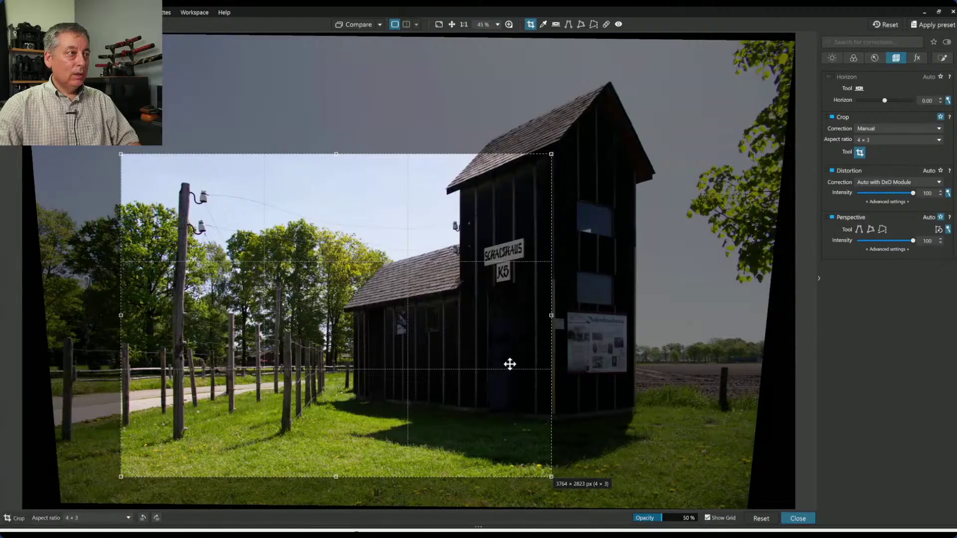
pyautogui.press('Return')
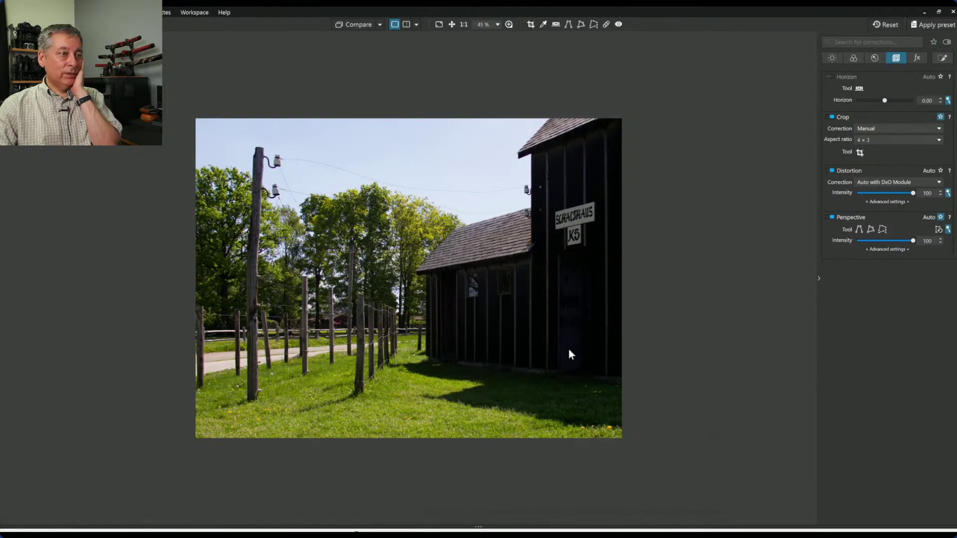
# Enlarge and reposition the 4 × 3 crop to about 4464 × 3348 px, taking in the building's windows and information board, and apply it
pyautogui.click(860, 153)
pyautogui.moveTo(551, 314); pyautogui.dragTo(630, 312)
pyautogui.press('Return')
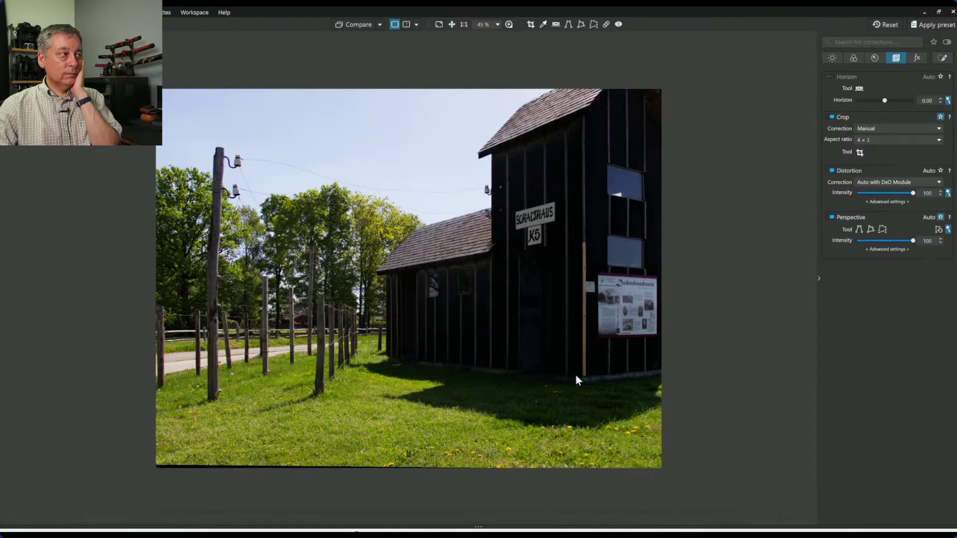
pyautogui.click(860, 152)
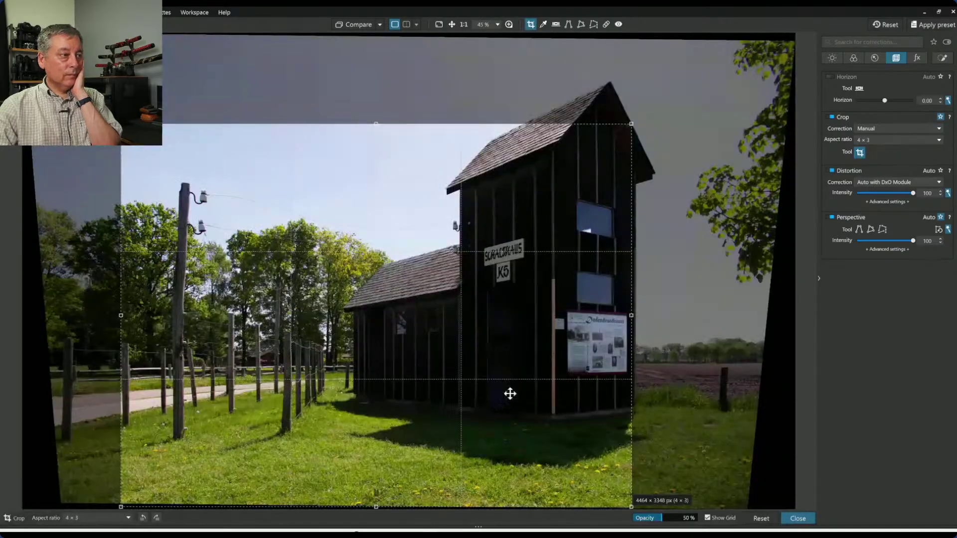
pyautogui.press('Return')
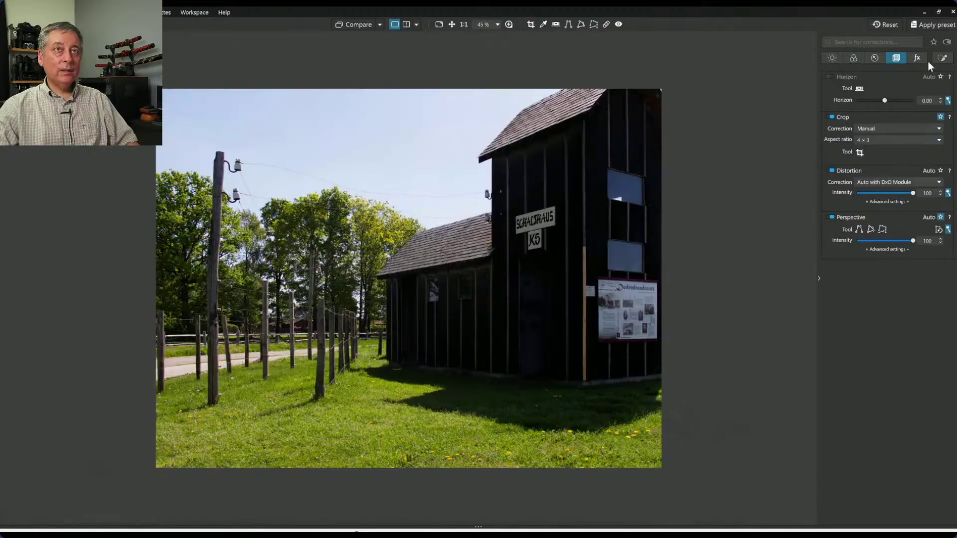
# Add a local adjustment control line across the upper building, extend its fade to the photo's lower edge and set Luma selectivity to 55
pyautogui.click(942, 58)
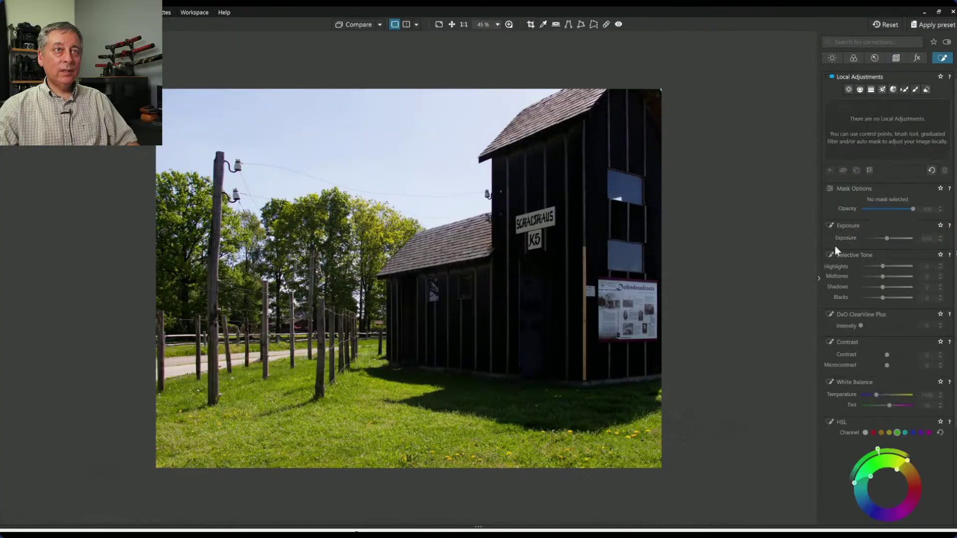
pyautogui.click(860, 90)
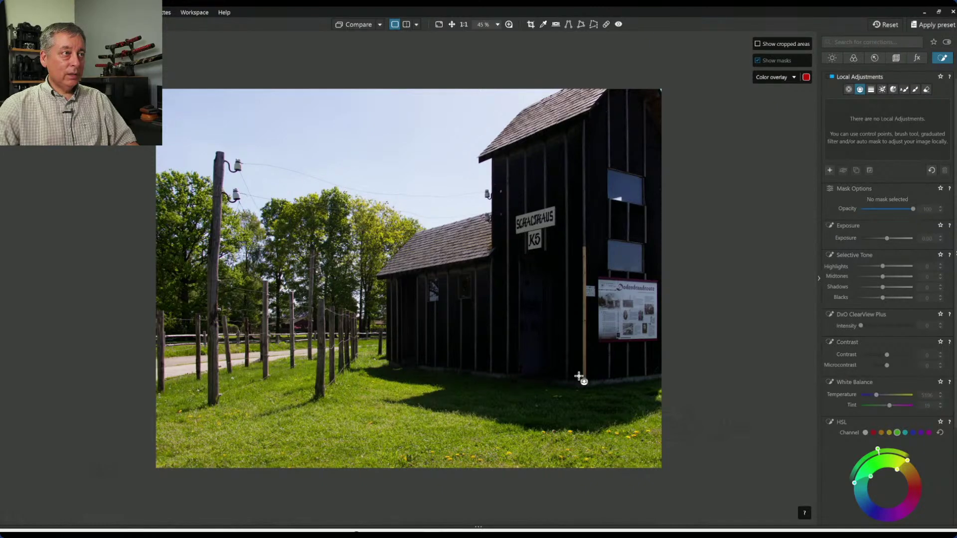
pyautogui.moveTo(578, 375)
pyautogui.mouseDown()
pyautogui.moveTo(578, 316)
pyautogui.moveTo(602, 403)
pyautogui.moveTo(561, 411)
pyautogui.moveTo(576, 416)
pyautogui.moveTo(577, 131)
pyautogui.mouseUp()
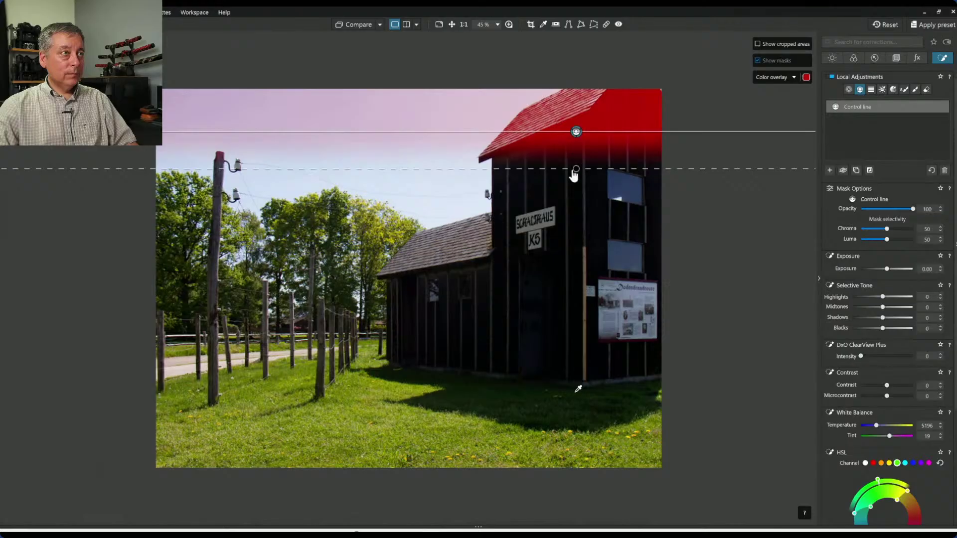
pyautogui.moveTo(576, 169); pyautogui.dragTo(587, 422)
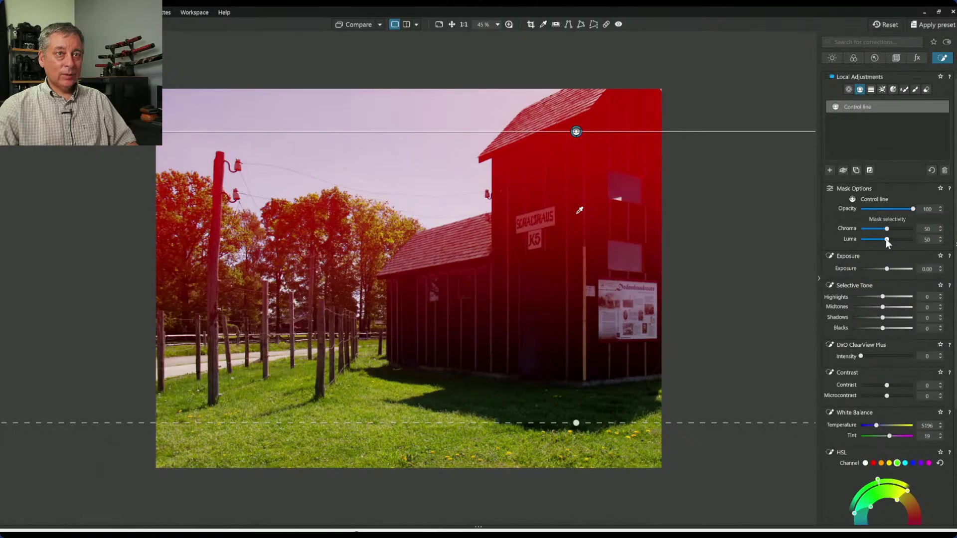
pyautogui.moveTo(887, 240); pyautogui.dragTo(889, 239)
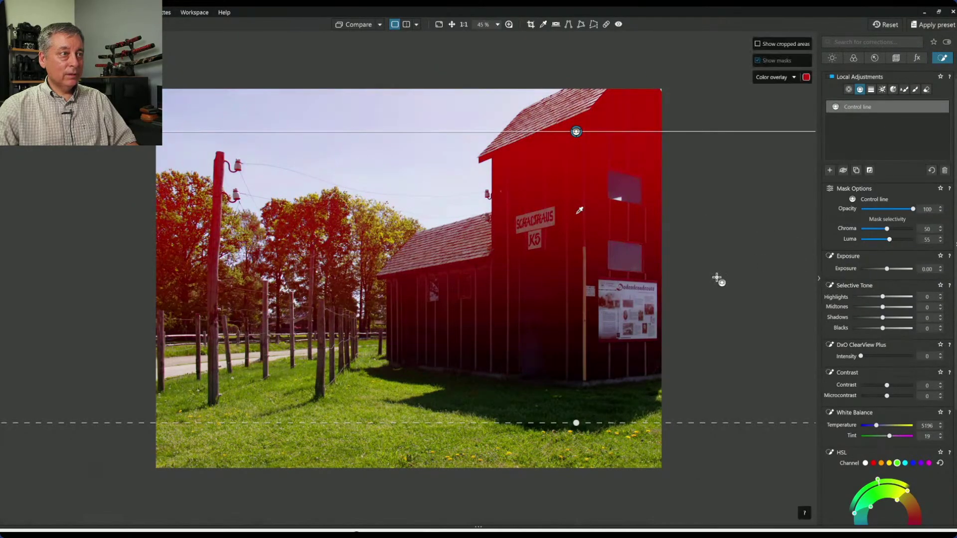
pyautogui.moveTo(576, 423); pyautogui.dragTo(580, 480)
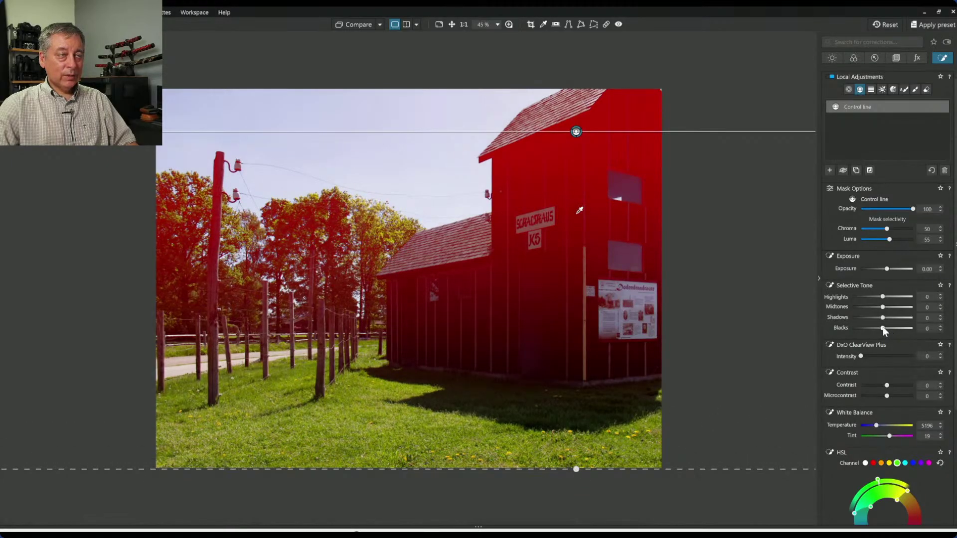
# Set the building control line's Highlights to 100, Midtones to 68 and Shadows to 39, and lower the line to the upper windows
pyautogui.moveTo(883, 297); pyautogui.dragTo(897, 320)
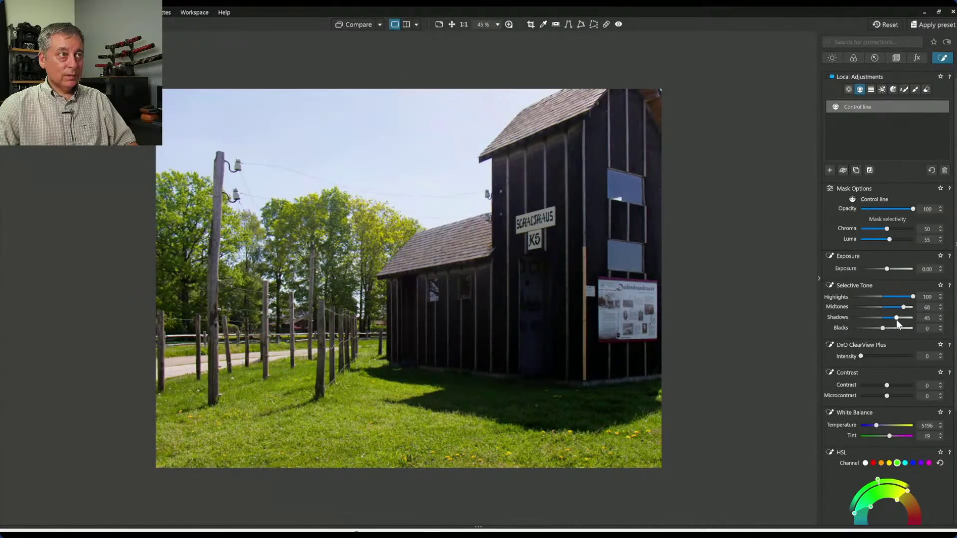
pyautogui.moveTo(895, 319); pyautogui.dragTo(894, 319)
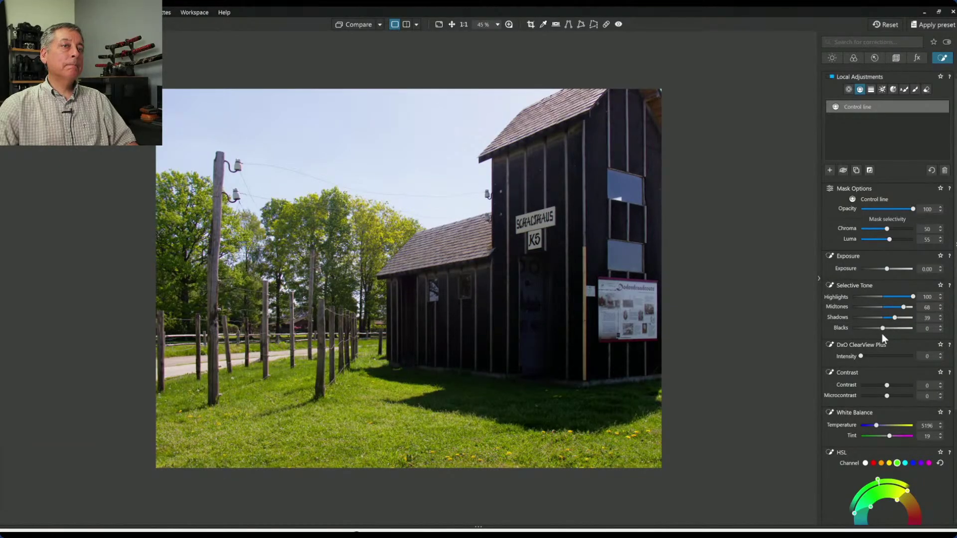
pyautogui.moveTo(572, 131); pyautogui.dragTo(570, 187)
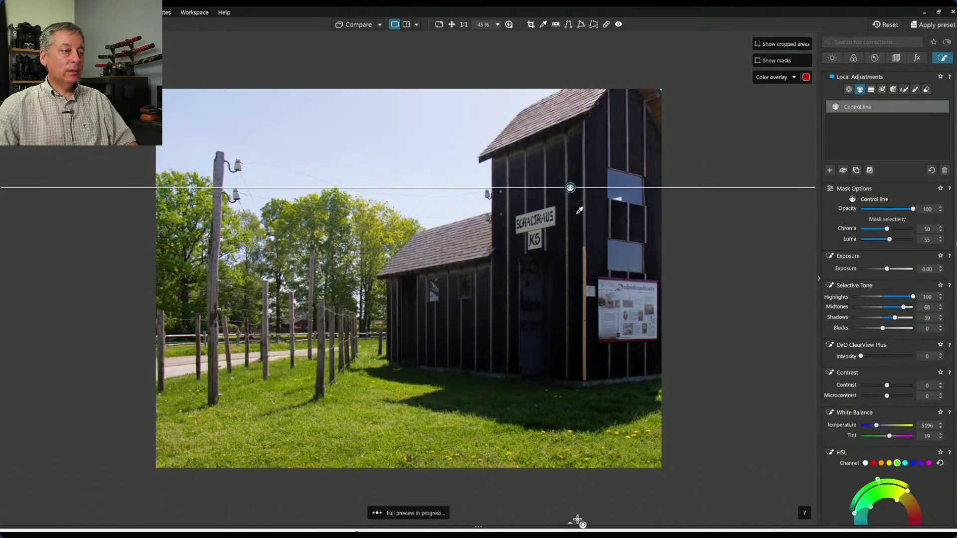
pyautogui.moveTo(570, 524); pyautogui.dragTo(571, 432)
pyautogui.moveTo(570, 429); pyautogui.dragTo(571, 465)
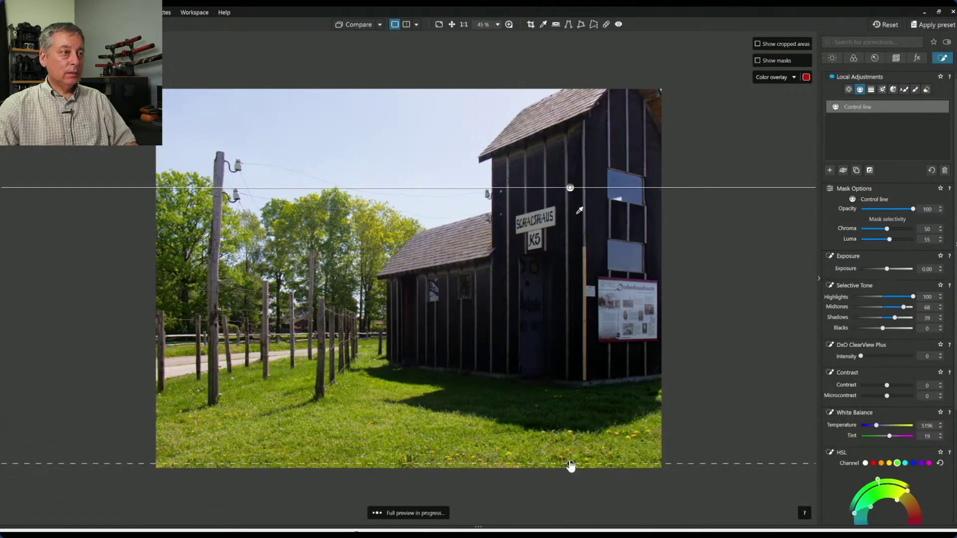
pyautogui.moveTo(572, 190); pyautogui.dragTo(571, 201)
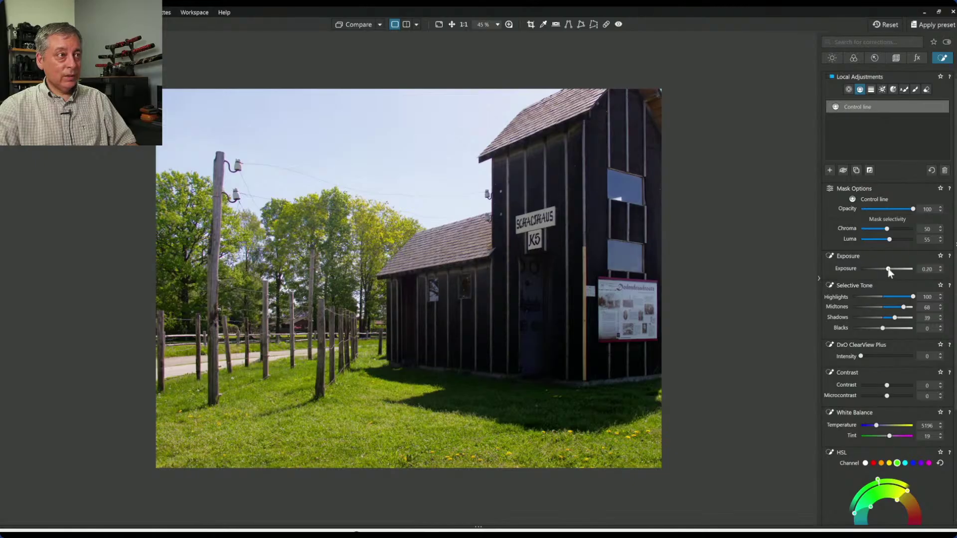
# Refine the building control line with Luma selectivity 61 and Exposure 0.60, leaving the line deselected
pyautogui.moveTo(888, 270); pyautogui.dragTo(890, 269)
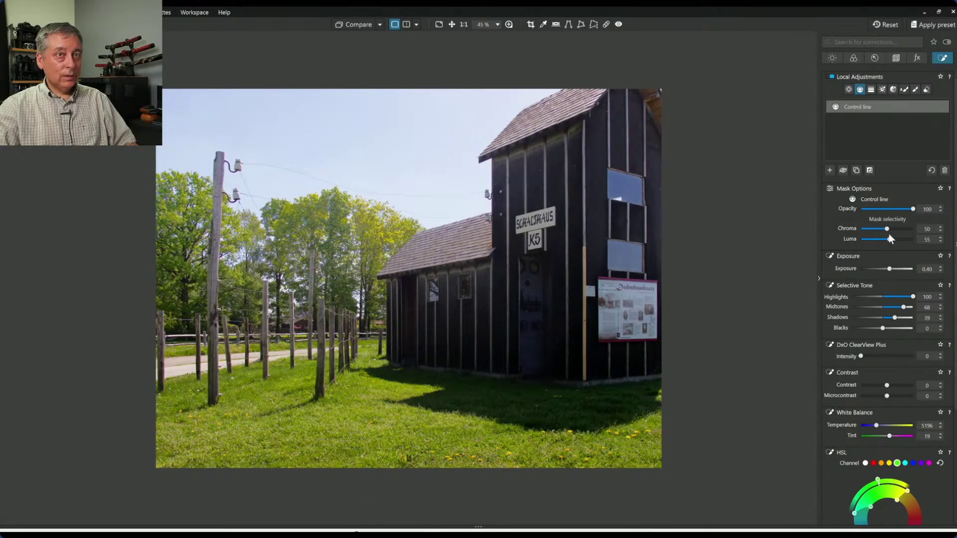
pyautogui.moveTo(889, 240); pyautogui.dragTo(893, 240)
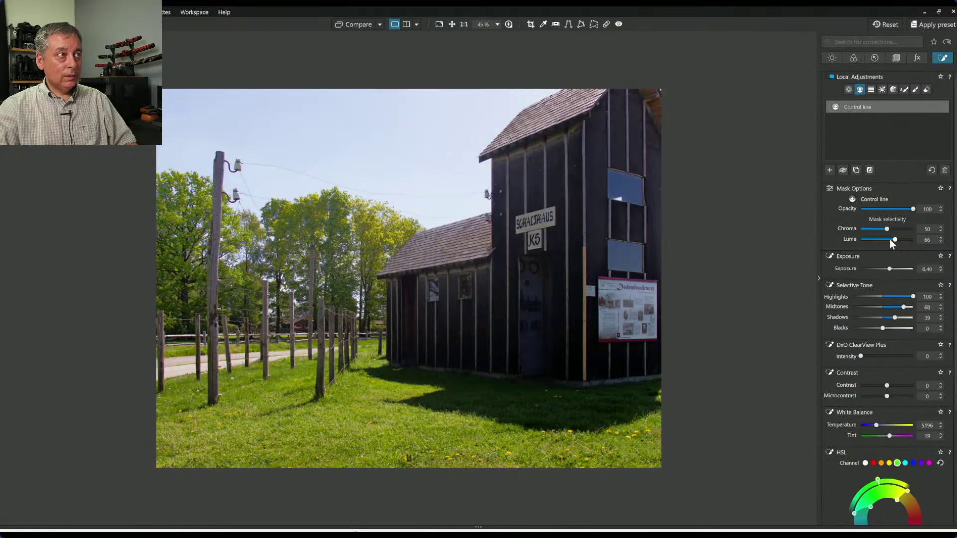
pyautogui.moveTo(622, 183)
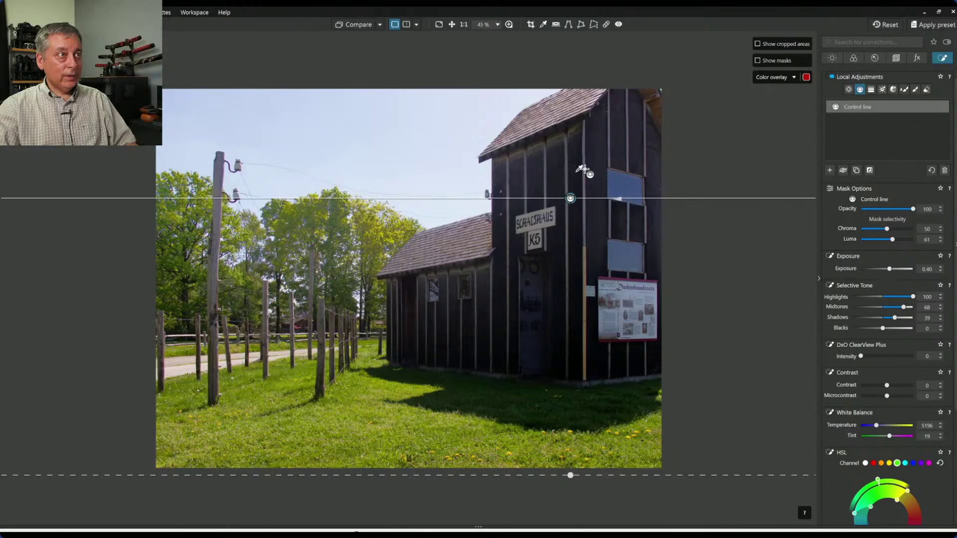
pyautogui.click(577, 223)
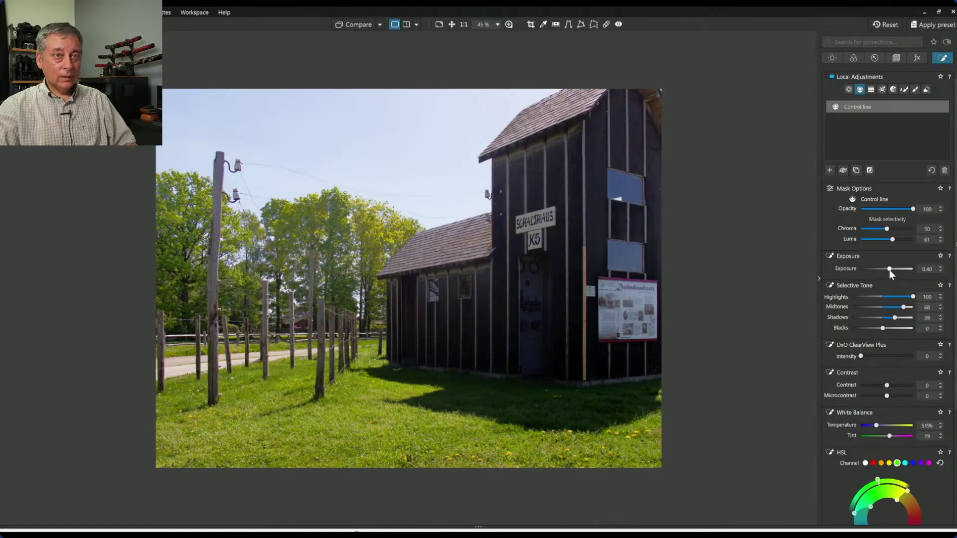
pyautogui.moveTo(889, 271); pyautogui.dragTo(890, 271)
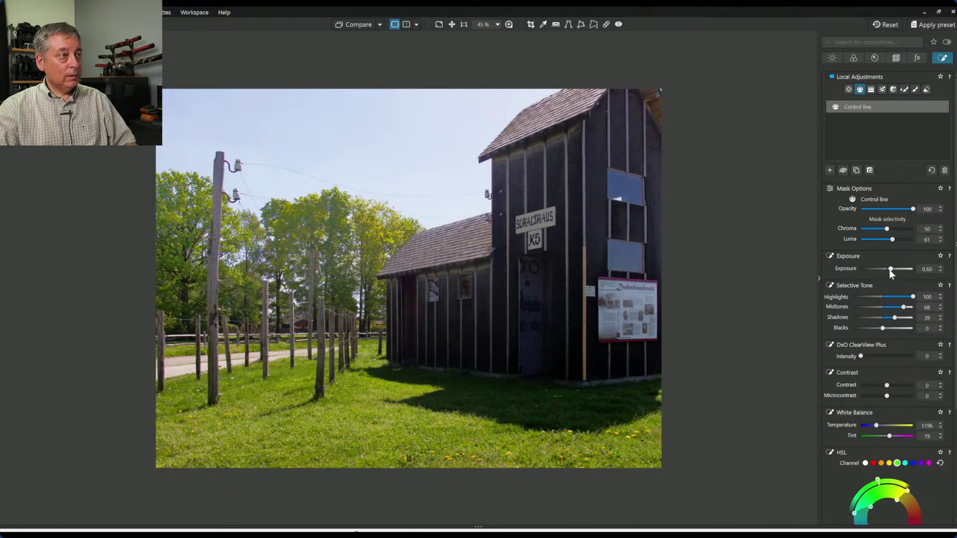
pyautogui.click(581, 349)
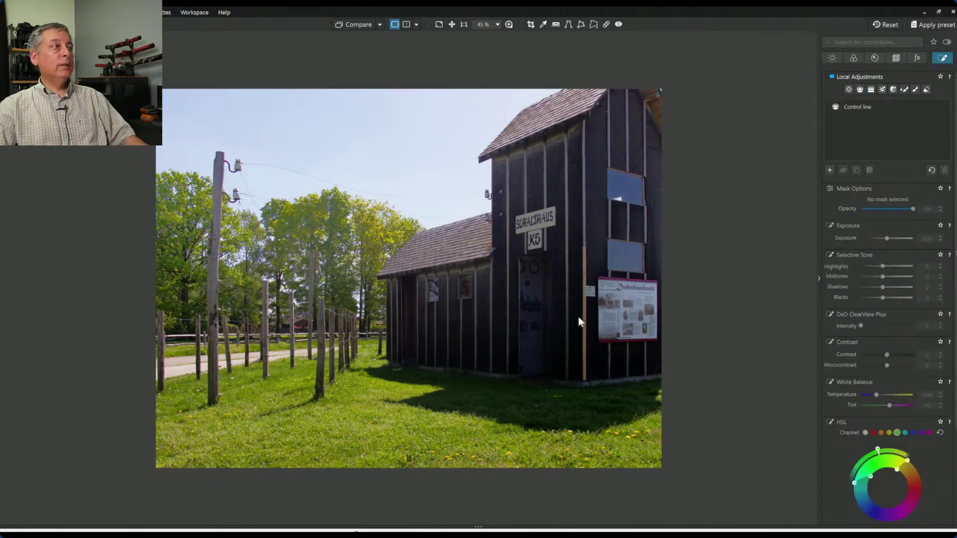
# Add a second control line across the sky and extend its fade to just below the photo's lower edge
pyautogui.click(860, 89)
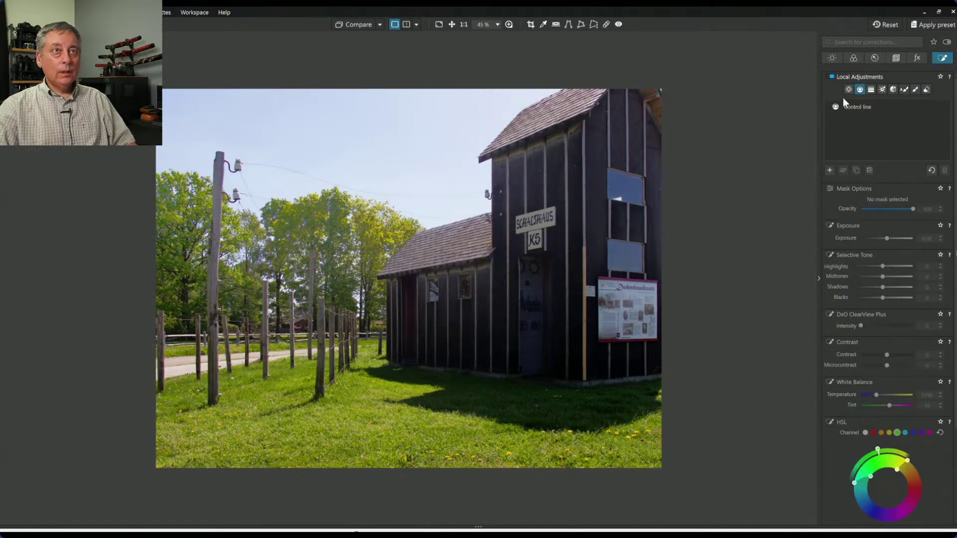
pyautogui.moveTo(476, 122); pyautogui.dragTo(480, 265)
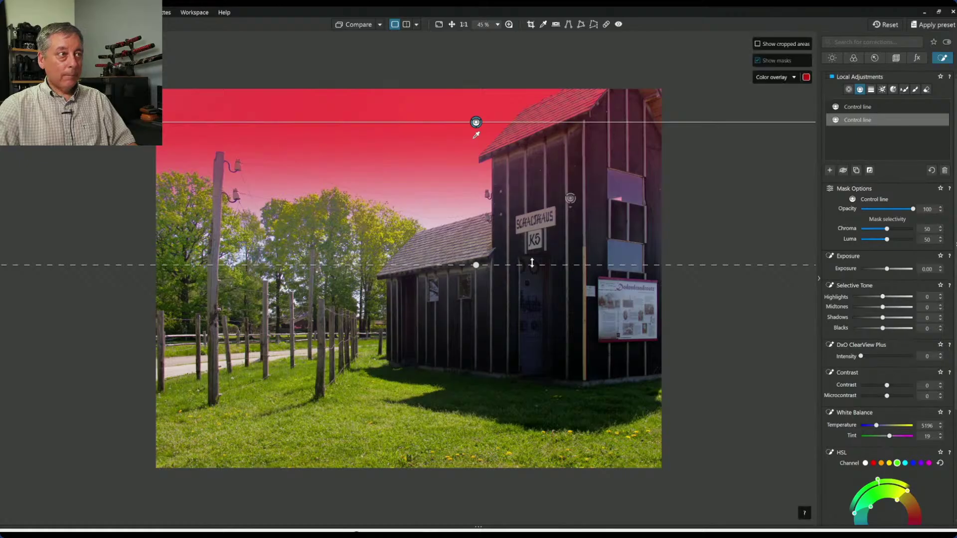
pyautogui.moveTo(477, 267); pyautogui.dragTo(464, 478)
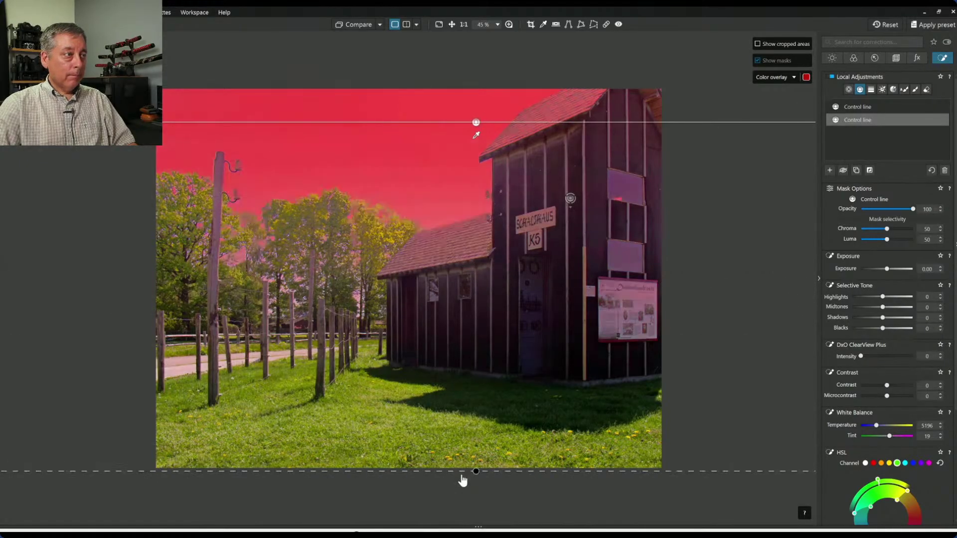
# Set the sky control line's Highlights to -35, Luma selectivity to 60 and ClearView Plus intensity to 16
pyautogui.click(878, 298)
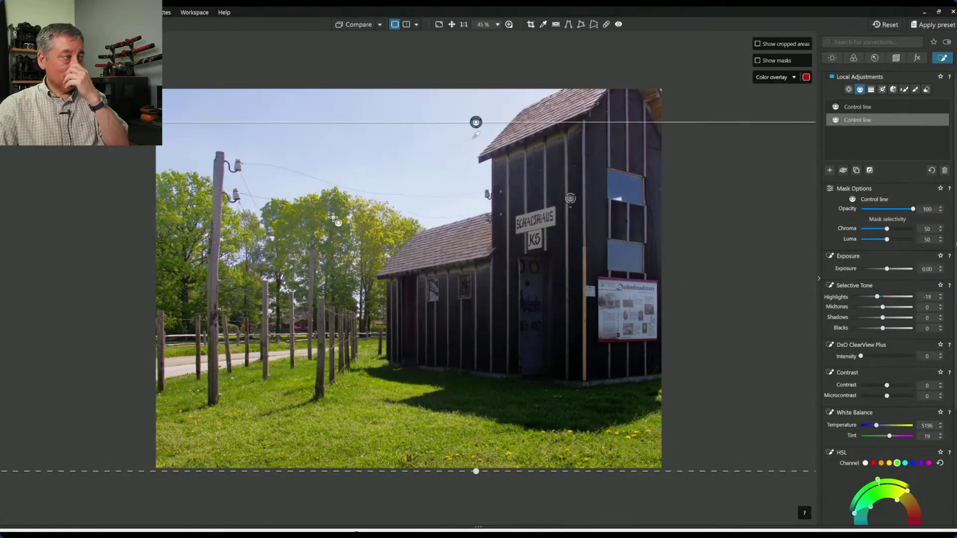
pyautogui.click(875, 298)
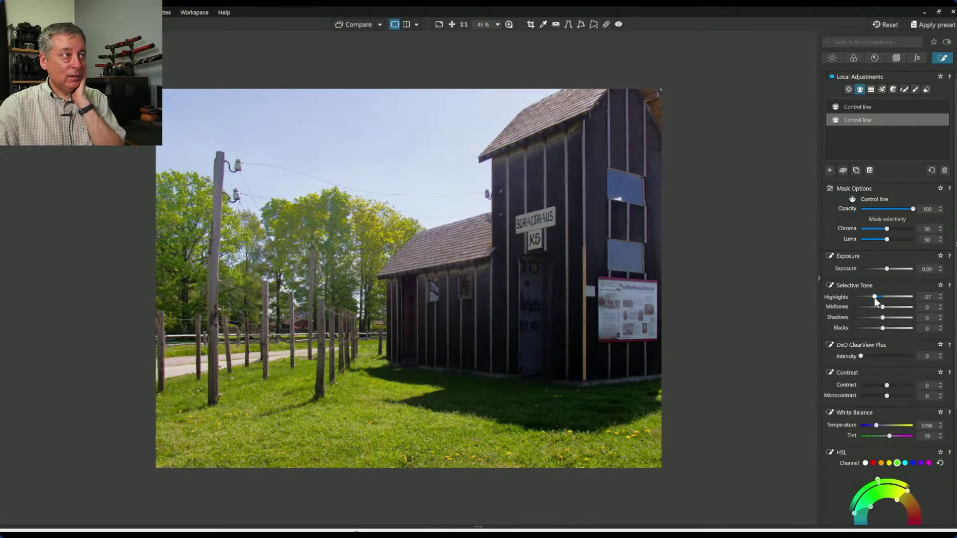
pyautogui.moveTo(874, 298); pyautogui.dragTo(873, 297)
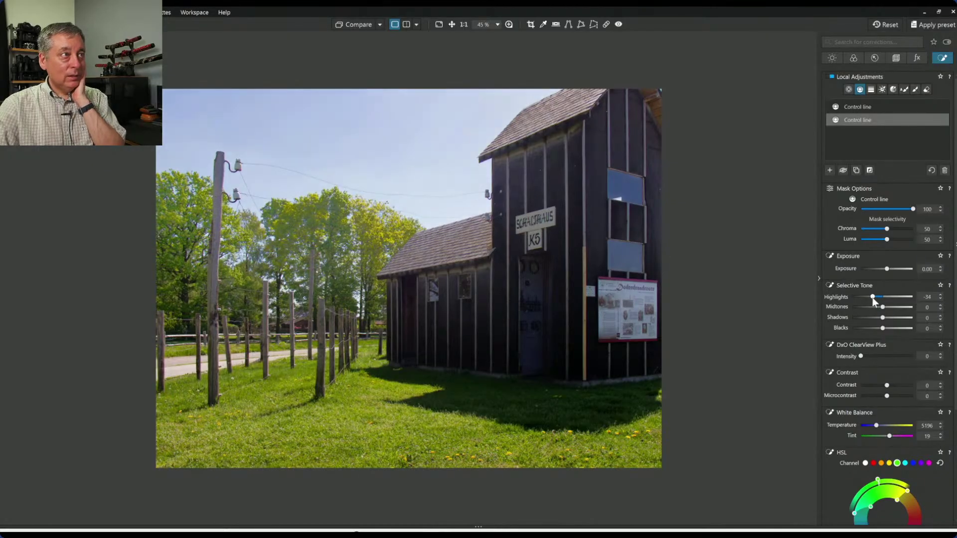
pyautogui.doubleClick(870, 327)
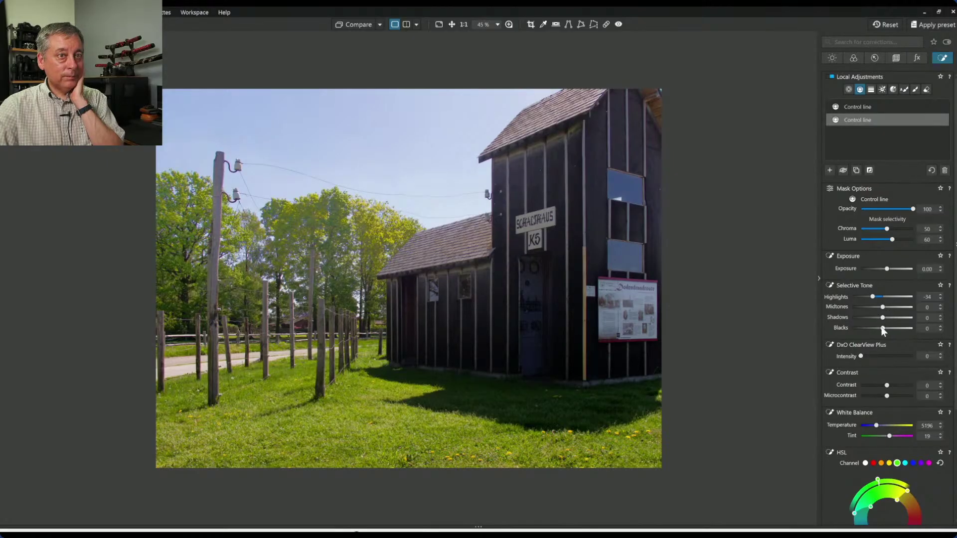
pyautogui.moveTo(883, 328)
pyautogui.mouseDown()
pyautogui.moveTo(867, 329)
pyautogui.moveTo(876, 329)
pyautogui.mouseUp()
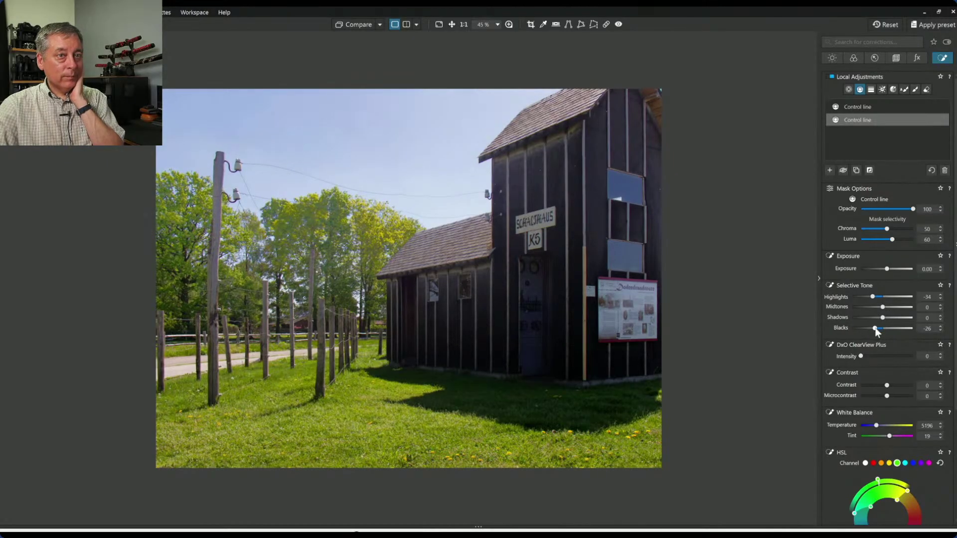
pyautogui.doubleClick(876, 329)
pyautogui.moveTo(853, 296); pyautogui.dragTo(872, 298)
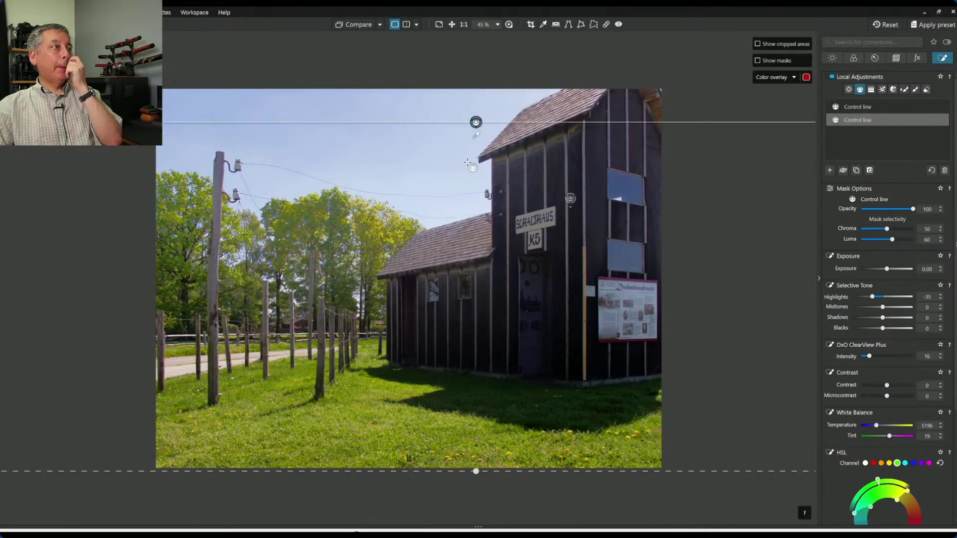
pyautogui.click(806, 219)
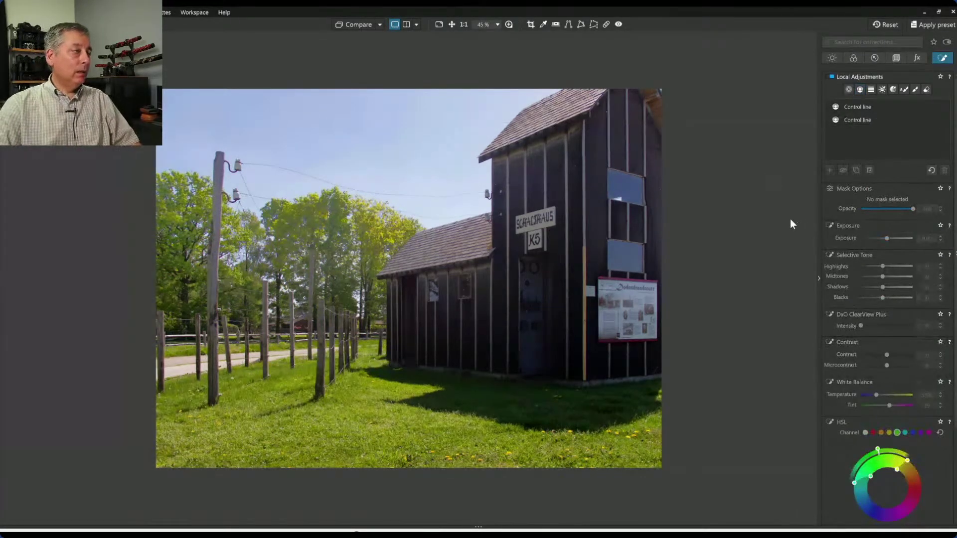
# Set the sky control line's Highlights to -25 and the building control line's Chroma selectivity to 66
pyautogui.click(857, 120)
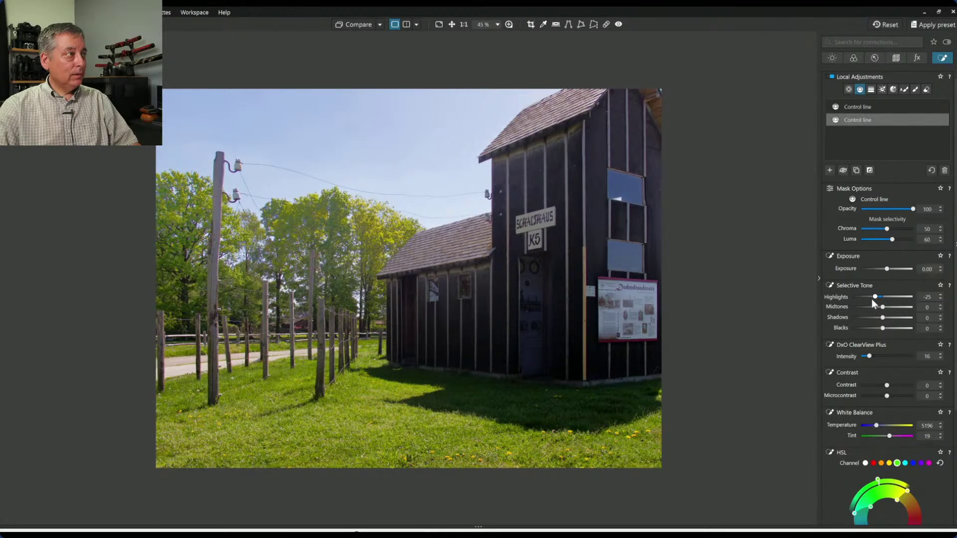
pyautogui.click(836, 107)
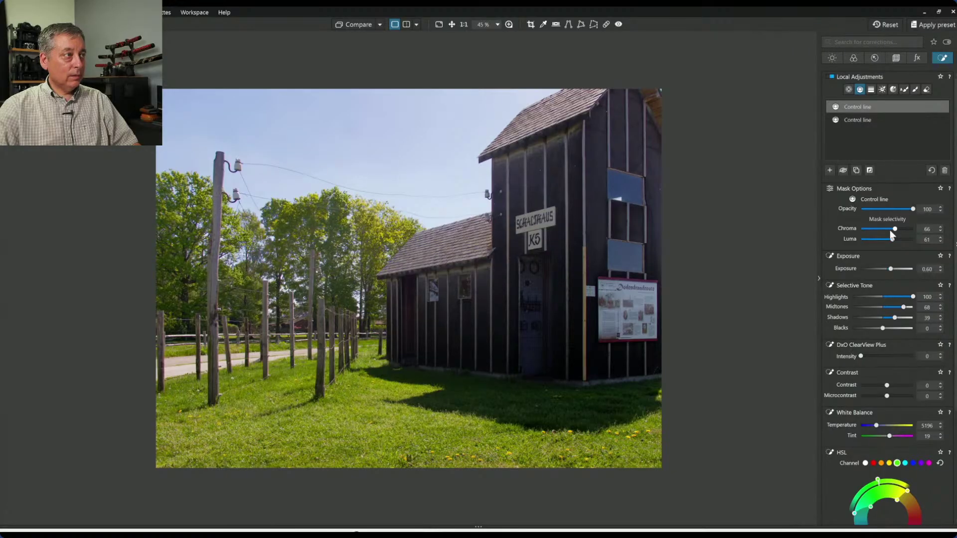
pyautogui.click(677, 109)
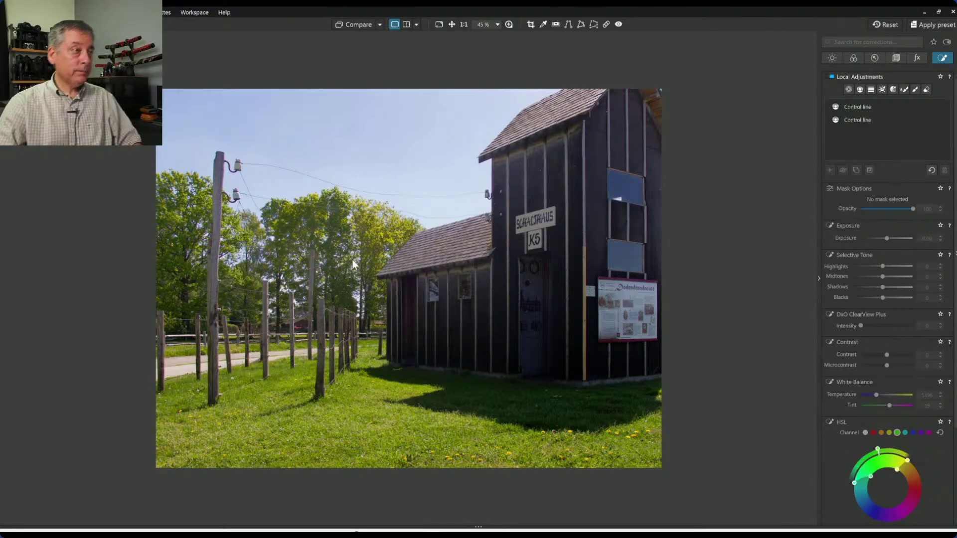
# Set the building control line's ClearView Plus intensity to 20 and Microcontrast to 42
pyautogui.click(854, 107)
pyautogui.click(871, 355)
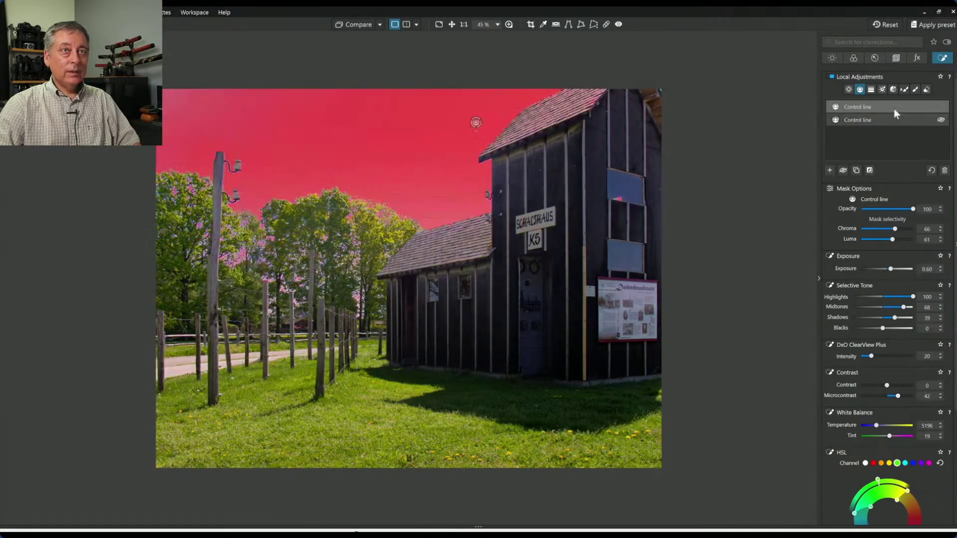
# Add a control point mask with three points down the building's door and set its Shadows to 43 and Microcontrast to 10
pyautogui.click(849, 89)
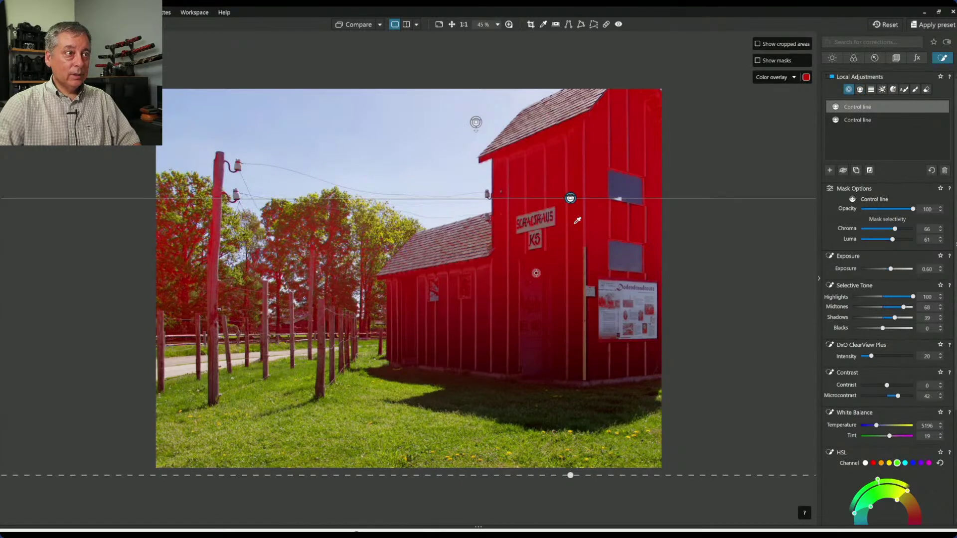
pyautogui.click(830, 170)
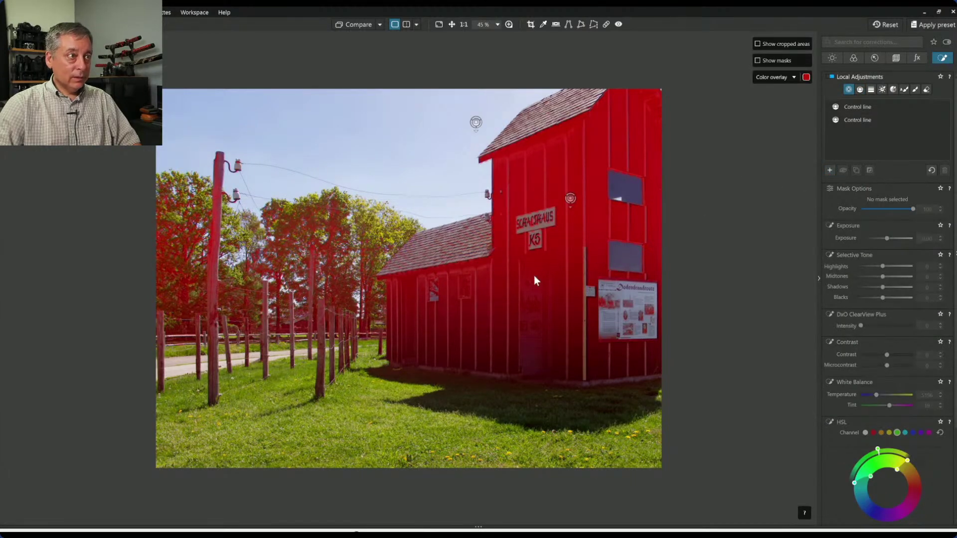
pyautogui.click(534, 276)
pyautogui.moveTo(536, 301); pyautogui.dragTo(537, 324)
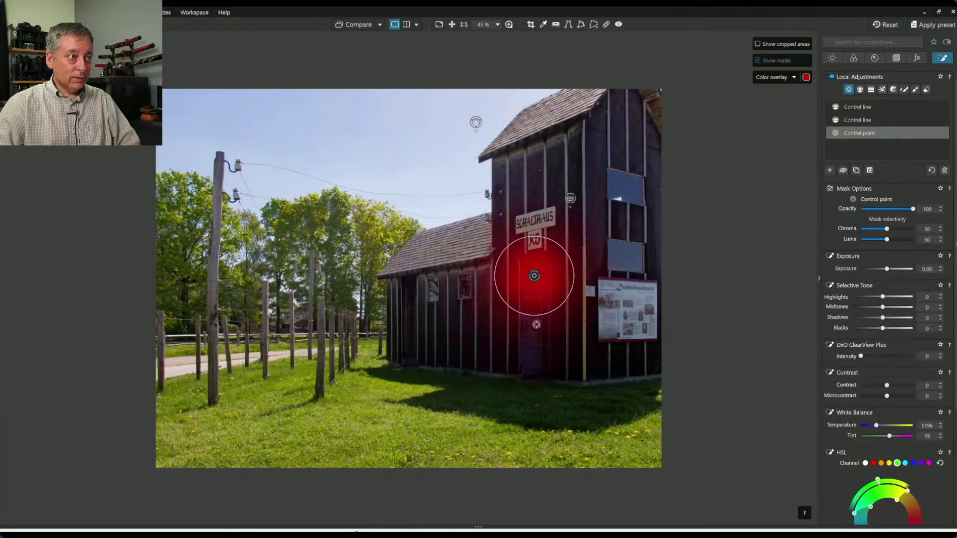
pyautogui.click(536, 324)
pyautogui.click(536, 351)
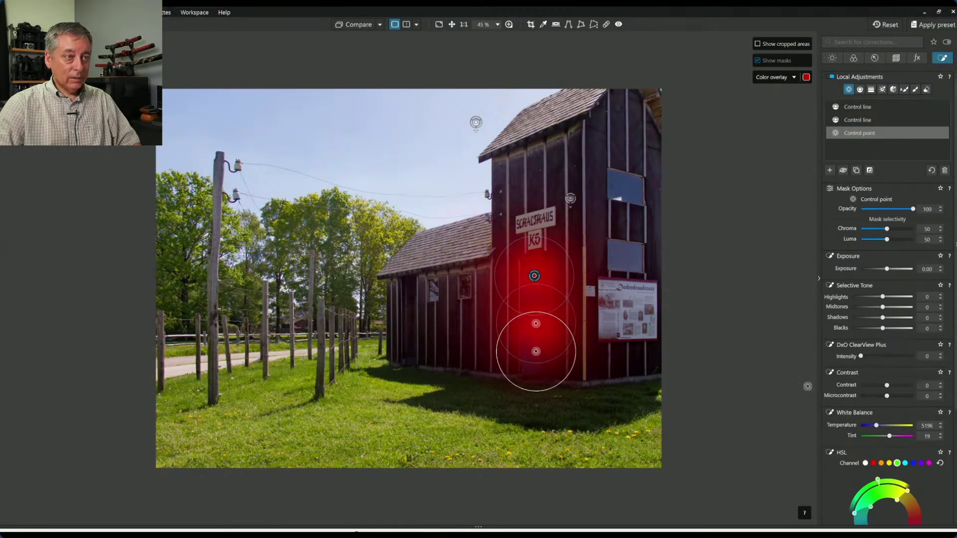
pyautogui.moveTo(883, 317); pyautogui.dragTo(893, 318)
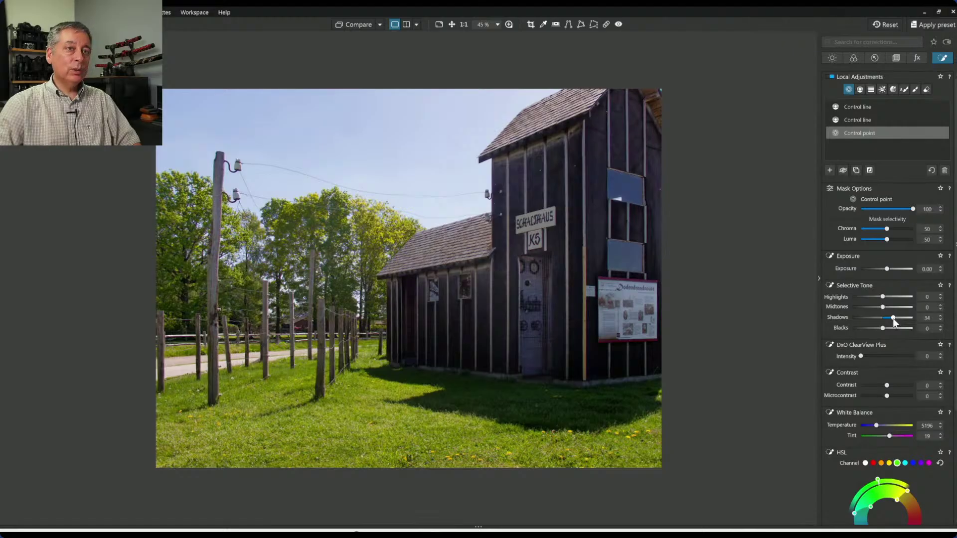
pyautogui.moveTo(887, 395); pyautogui.dragTo(890, 397)
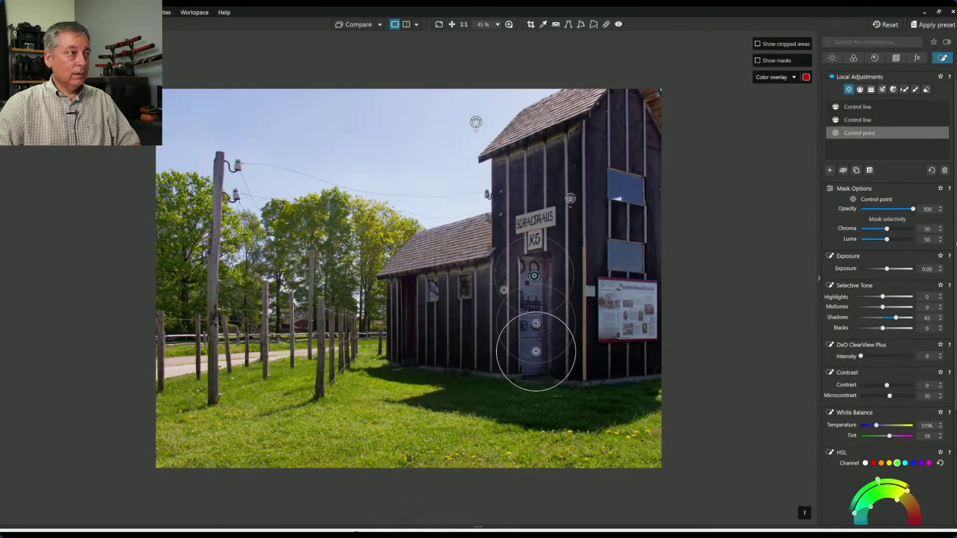
# Add a separate control point mask on the low wing's two windows, with ClearView Plus intensity 62 and Microcontrast 44
pyautogui.click(830, 171)
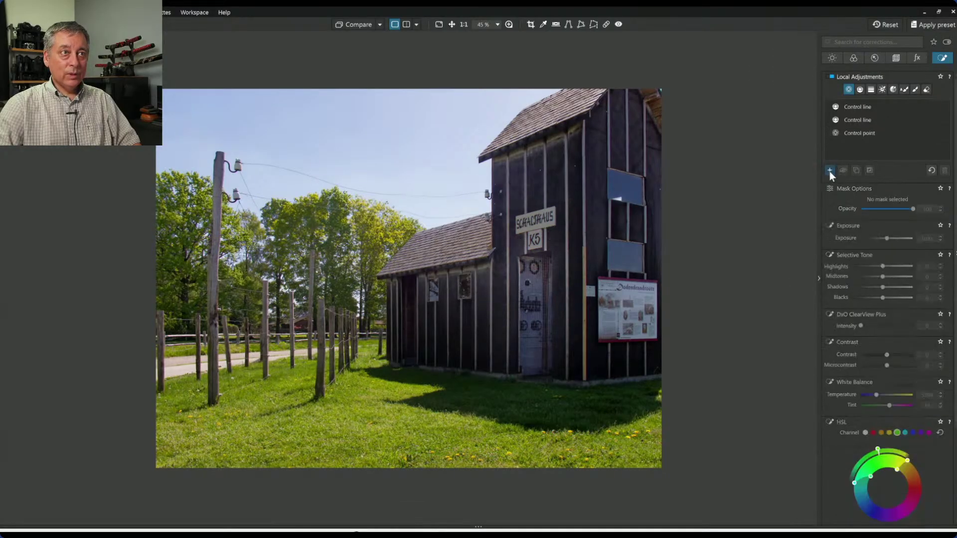
pyautogui.click(435, 295)
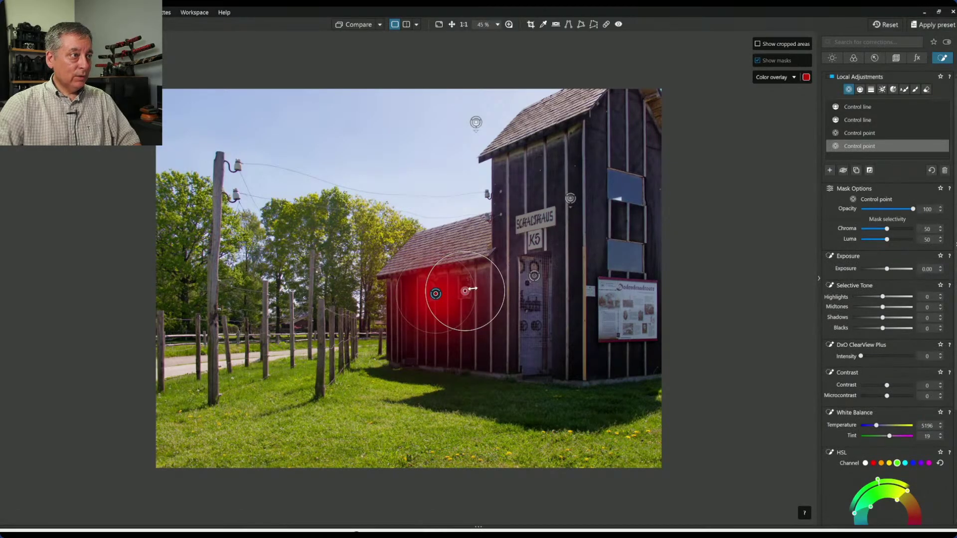
pyautogui.moveTo(440, 263); pyautogui.dragTo(452, 274)
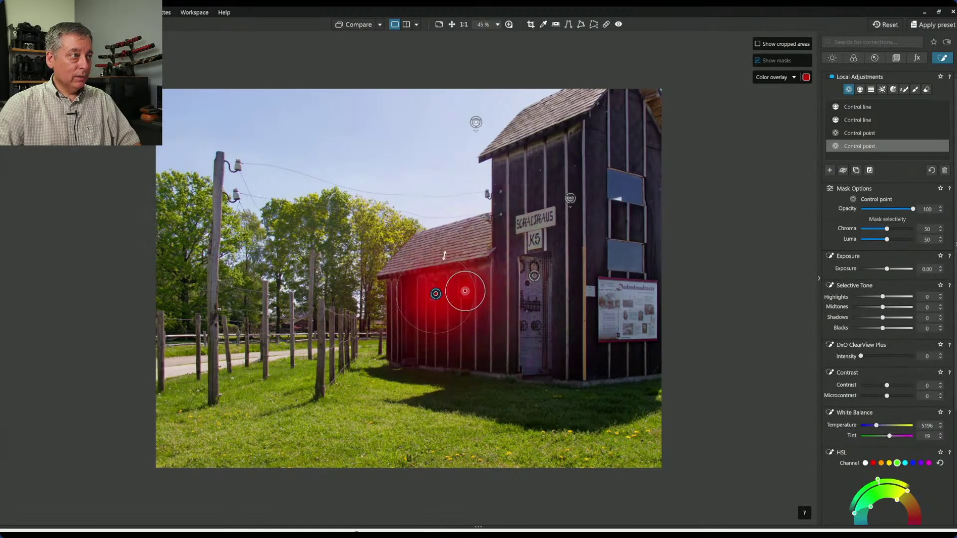
pyautogui.click(894, 357)
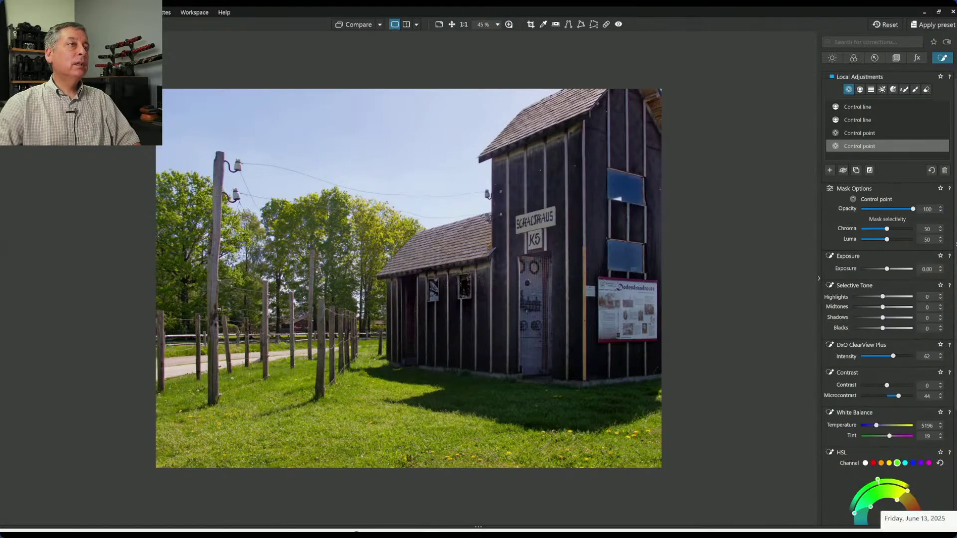
pyautogui.press('Escape')
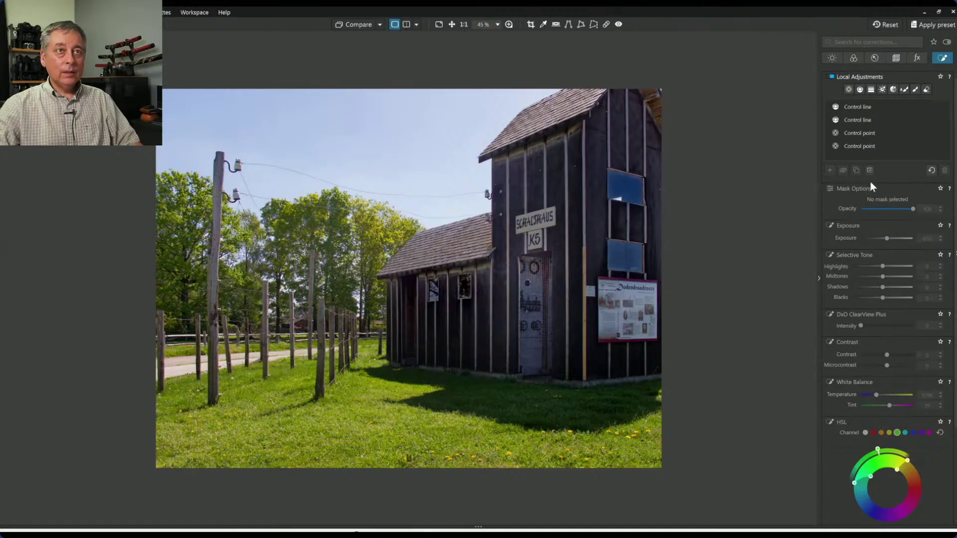
# Add a small control point centred on the SCHALTHAUS K5 sign and set its Microcontrast to 100 and Shadows to 16
pyautogui.click(849, 90)
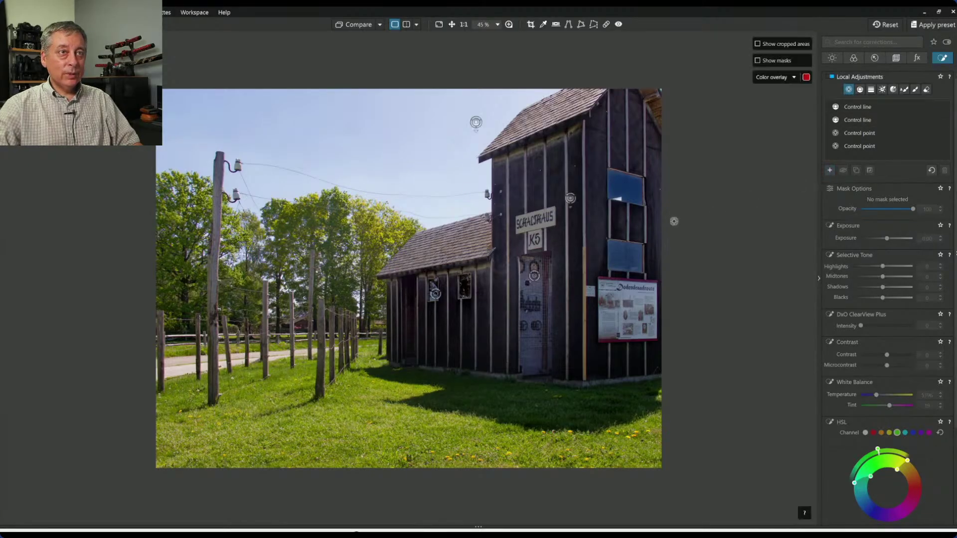
pyautogui.click(531, 223)
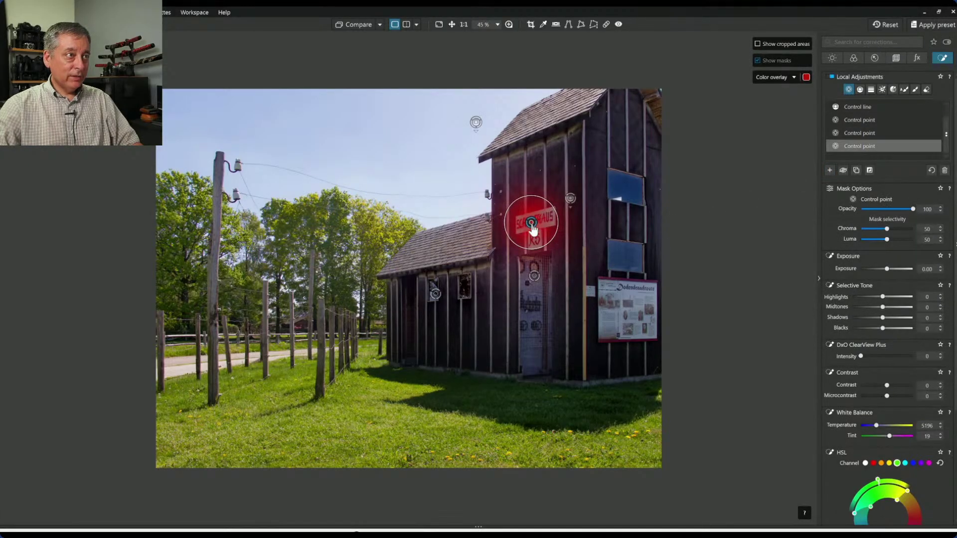
pyautogui.moveTo(531, 223); pyautogui.dragTo(536, 227)
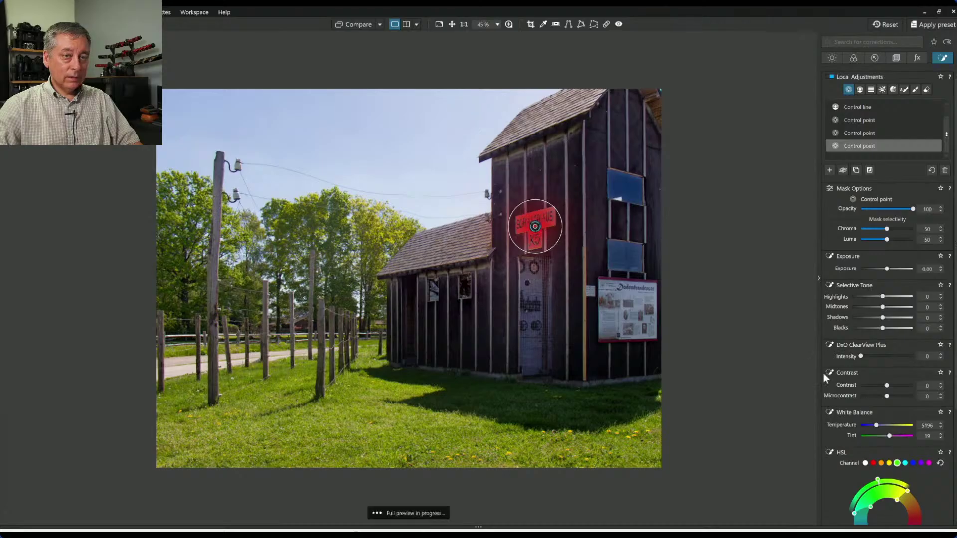
pyautogui.click(905, 395)
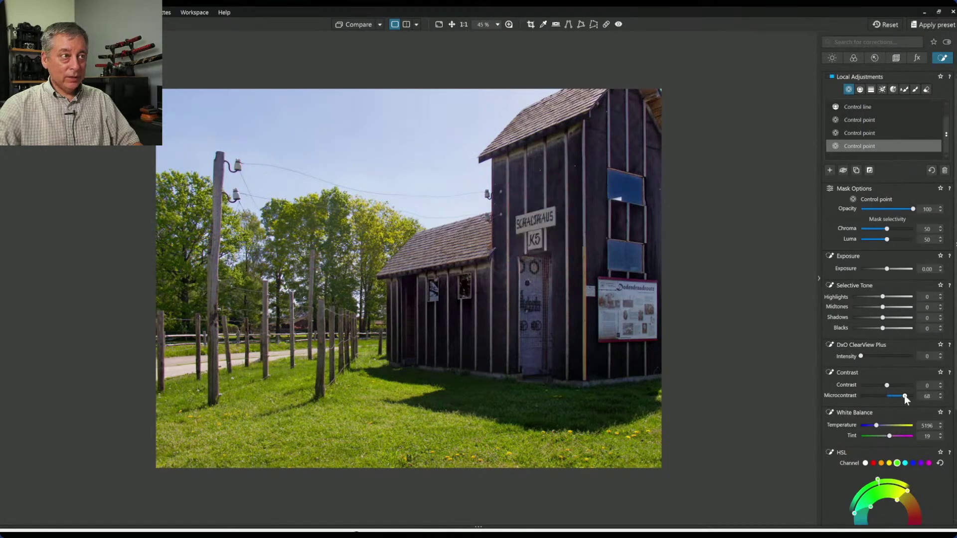
pyautogui.moveTo(905, 397); pyautogui.dragTo(917, 396)
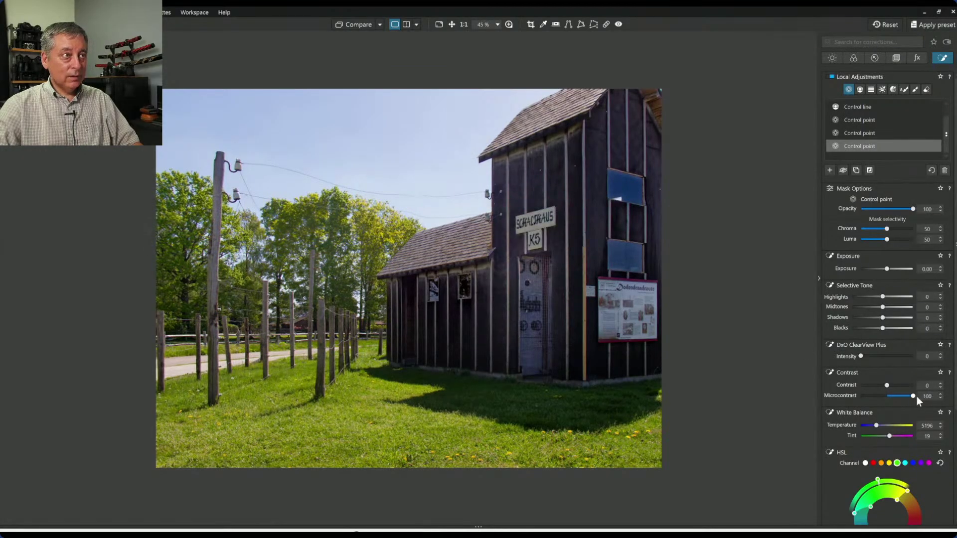
pyautogui.click(888, 317)
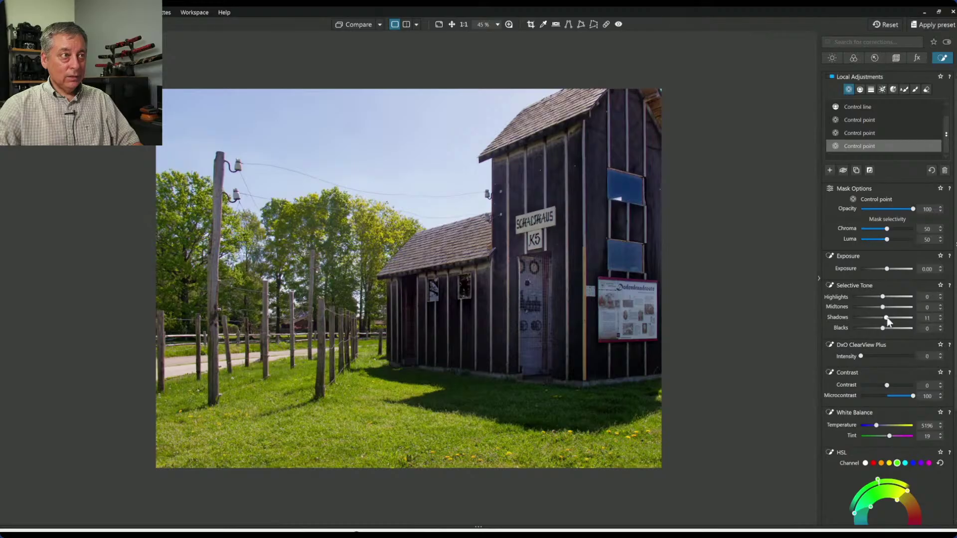
# Set the sign control point's HSL Vibrancy to 89 on the all-colors channel and lower its Saturation slightly
pyautogui.scroll(-5, 862, 426)
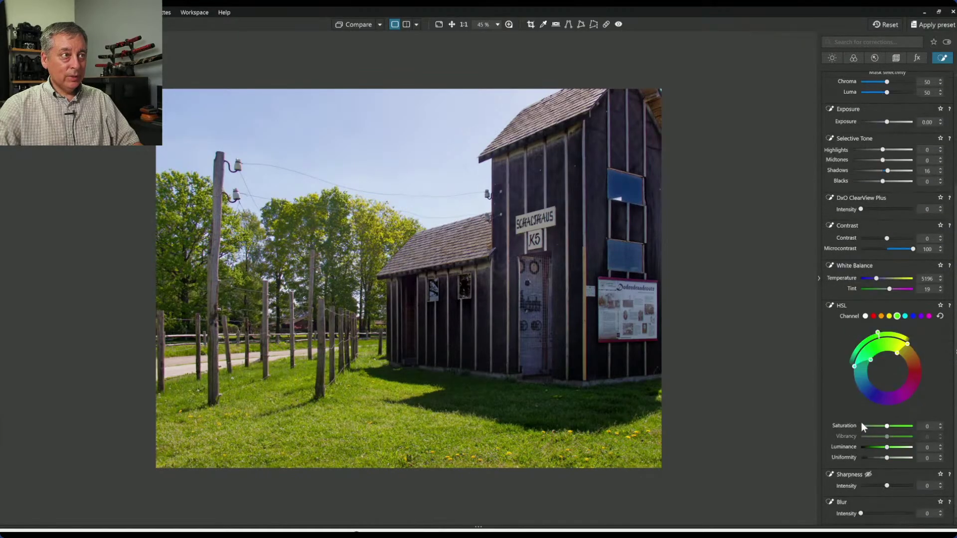
pyautogui.click(866, 316)
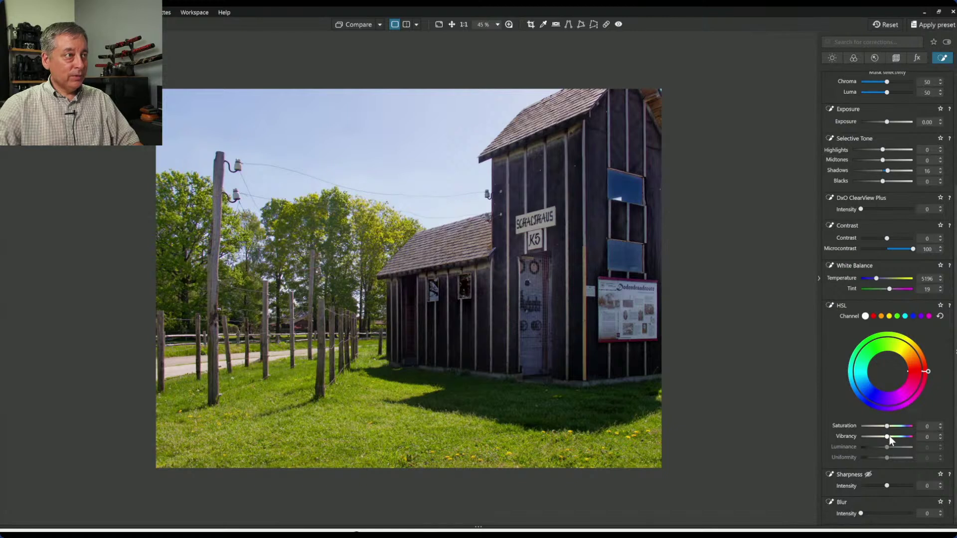
pyautogui.moveTo(892, 437); pyautogui.dragTo(901, 438)
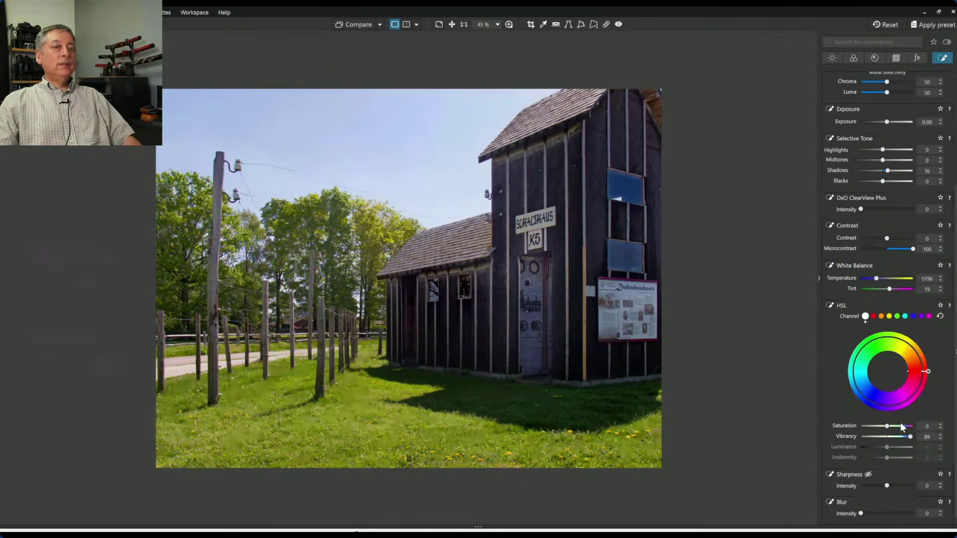
pyautogui.moveTo(888, 426)
pyautogui.mouseDown()
pyautogui.moveTo(902, 432)
pyautogui.moveTo(884, 427)
pyautogui.mouseUp()
pyautogui.click(627, 392)
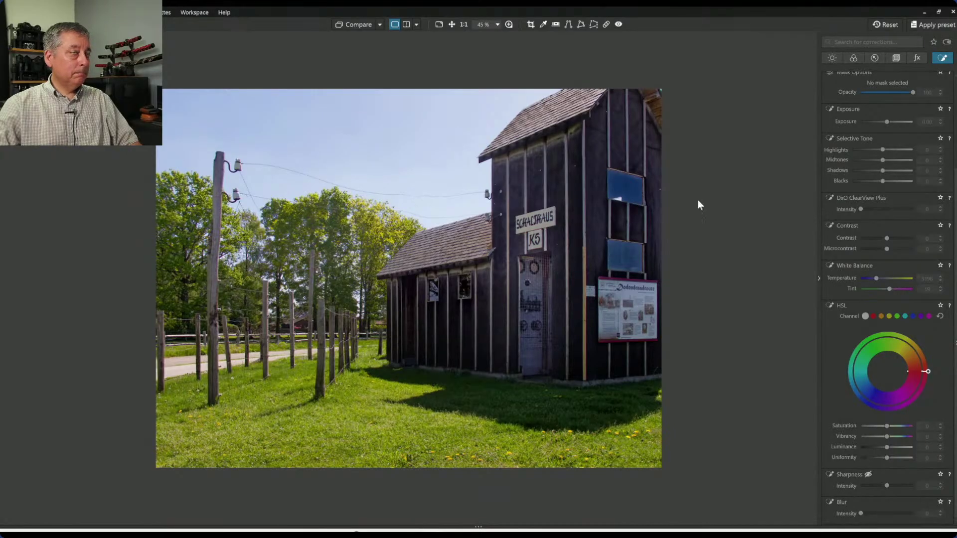
# Add a control point mask on the utility pole's two insulators and set its Microcontrast to 81 and Highlights to 98
pyautogui.scroll(3, 827, 253)
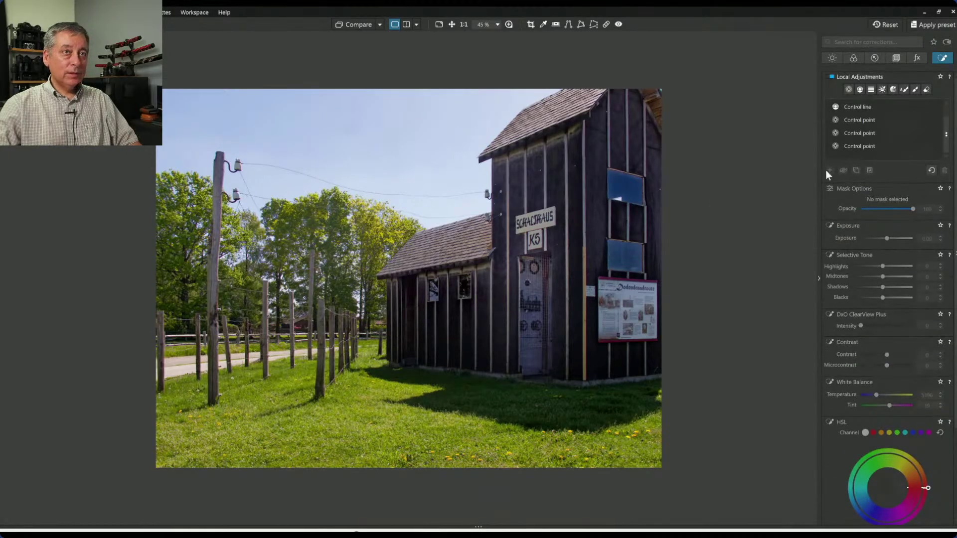
pyautogui.click(849, 90)
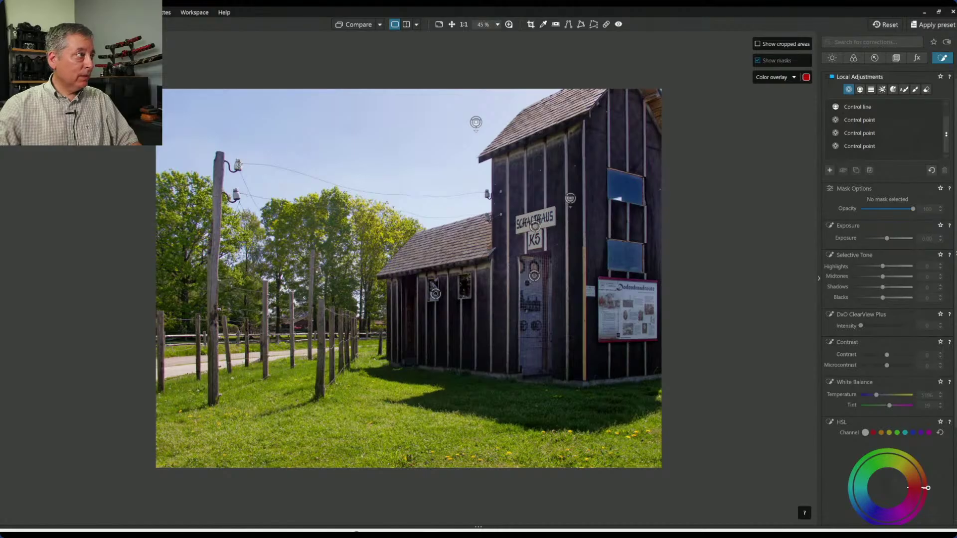
pyautogui.click(238, 165)
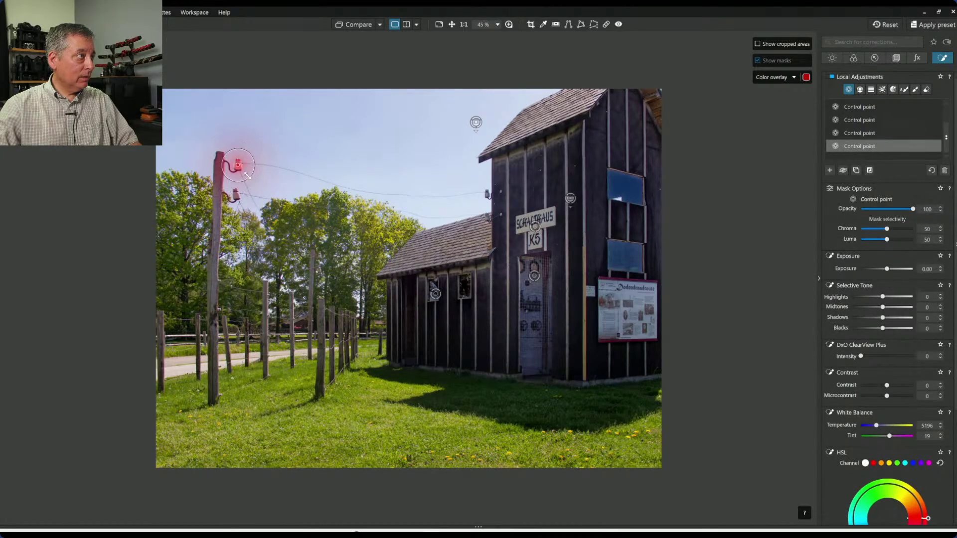
pyautogui.click(236, 194)
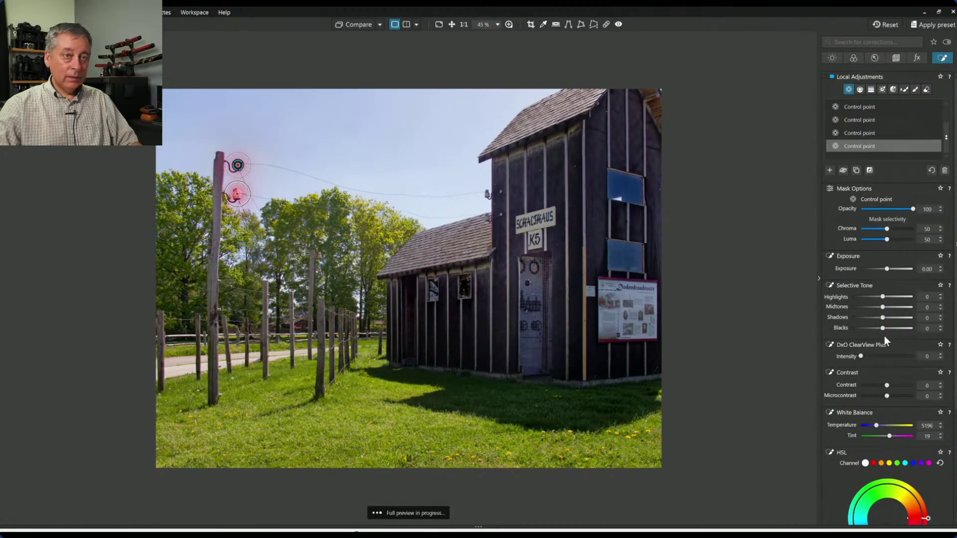
pyautogui.moveTo(882, 297); pyautogui.dragTo(900, 299)
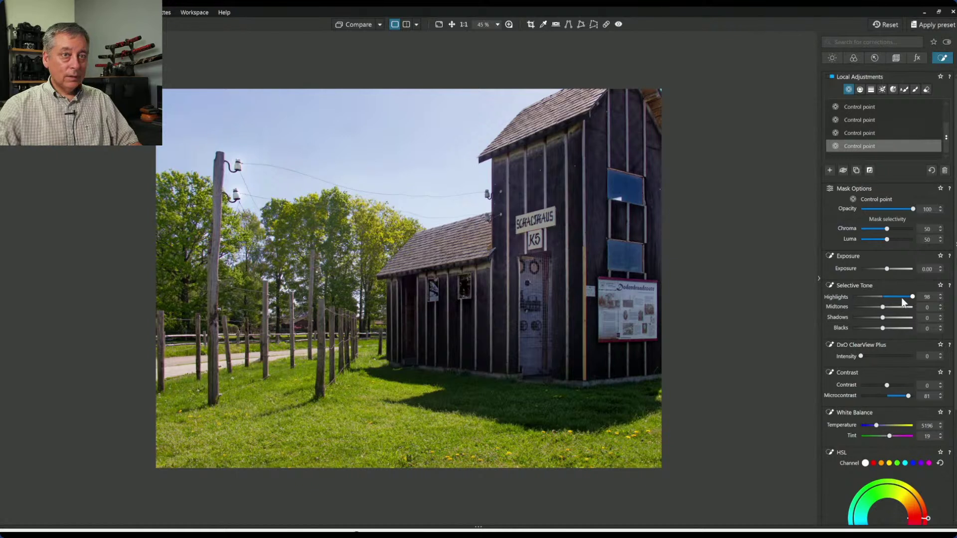
pyautogui.click(621, 418)
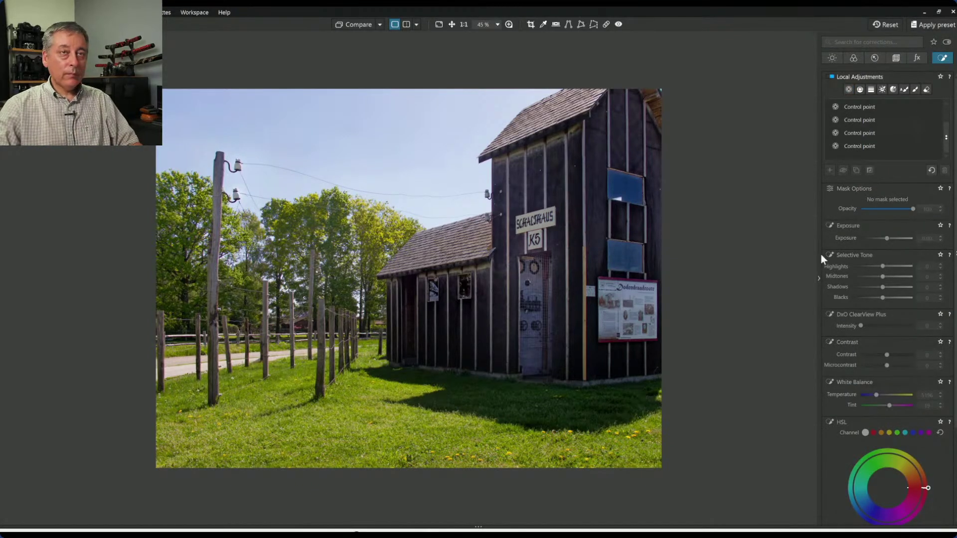
# Sample the yellow of the grass for the global HSL correction and set its Saturation to 72 and Luminance to 18
pyautogui.click(854, 57)
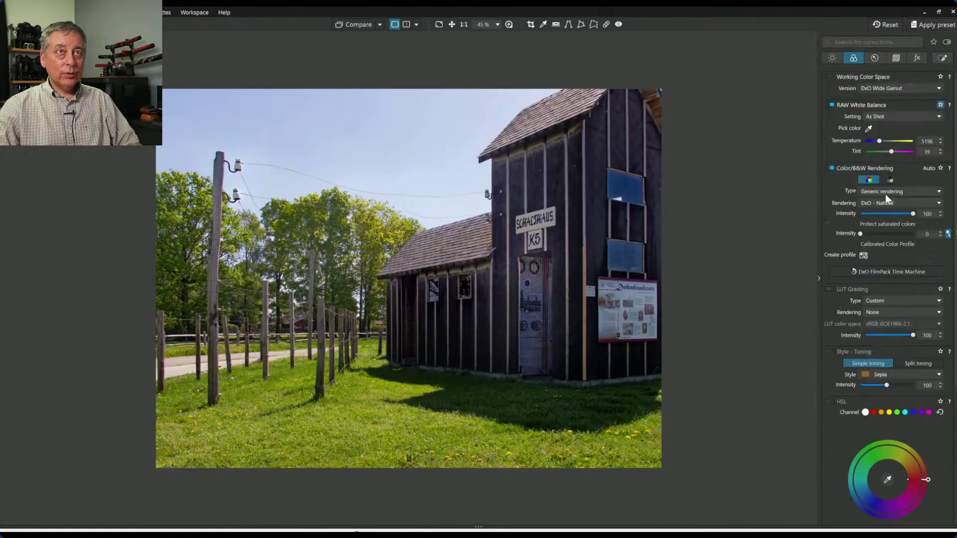
pyautogui.scroll(-5, 886, 194)
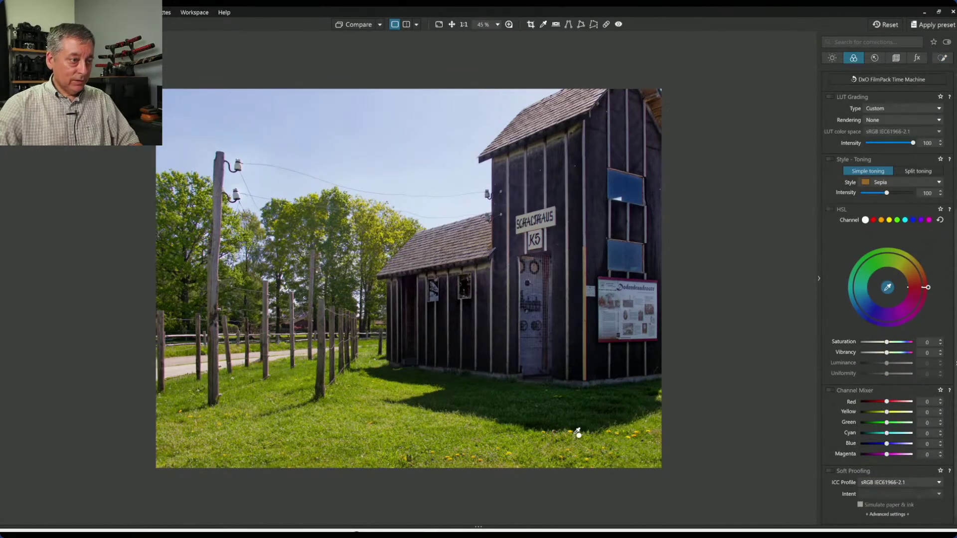
pyautogui.click(576, 431)
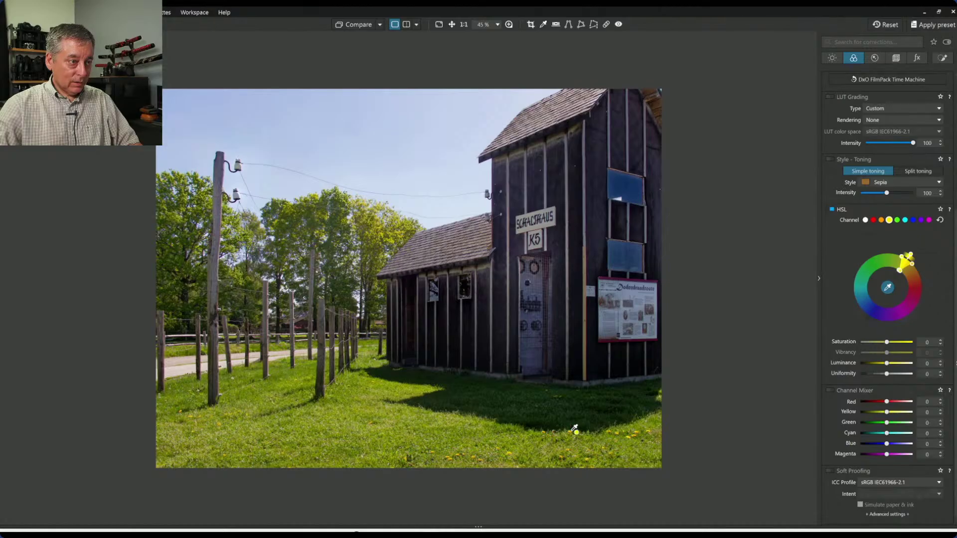
pyautogui.scroll(1, 615, 495)
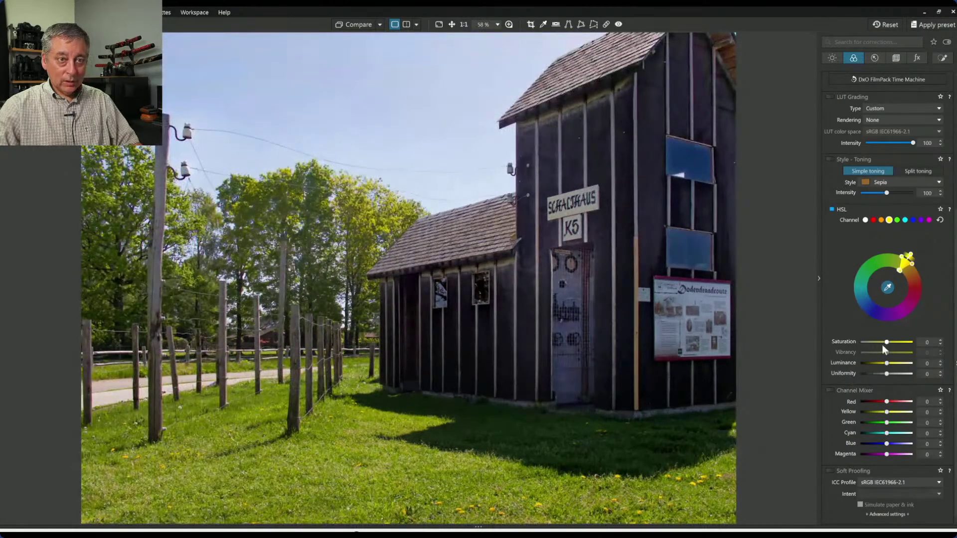
pyautogui.moveTo(887, 342); pyautogui.dragTo(892, 368)
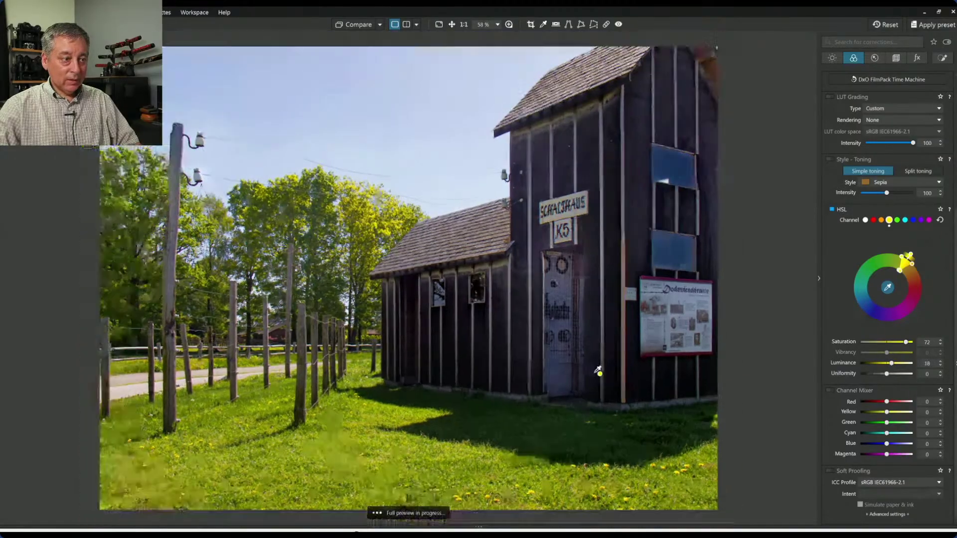
# Fit the whole photo in view, compare it with the original and set the yellow channel's Saturation to 100
pyautogui.hotkey('ctrl', '0')
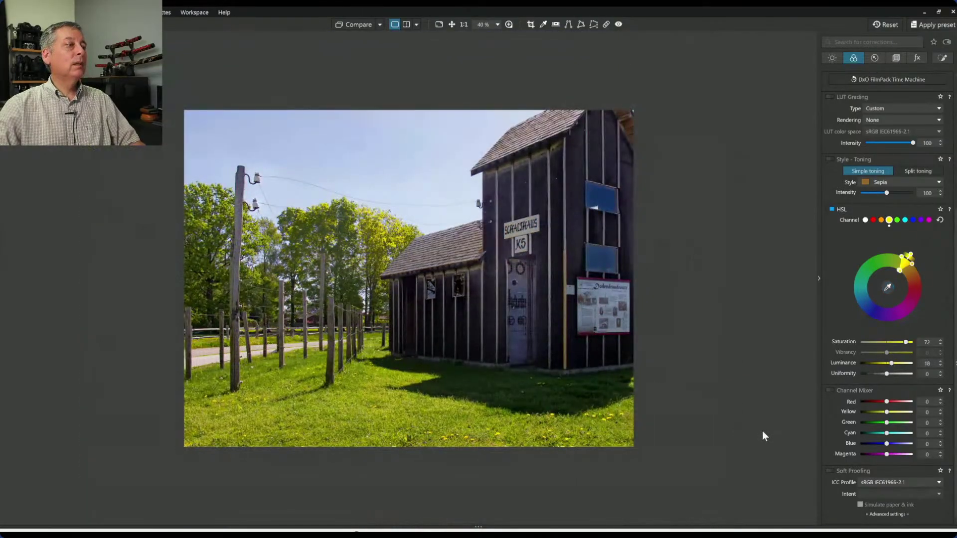
pyautogui.click(356, 25)
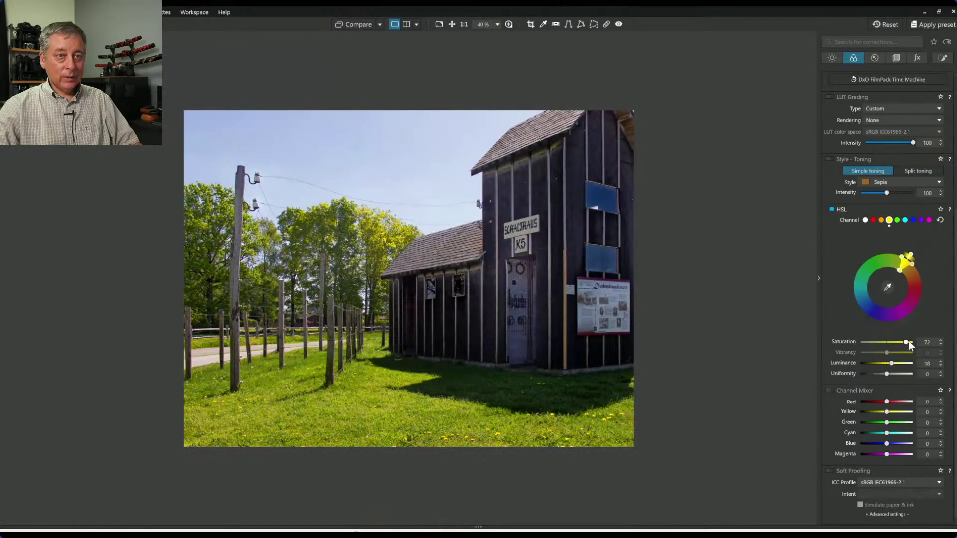
pyautogui.moveTo(913, 342); pyautogui.dragTo(916, 343)
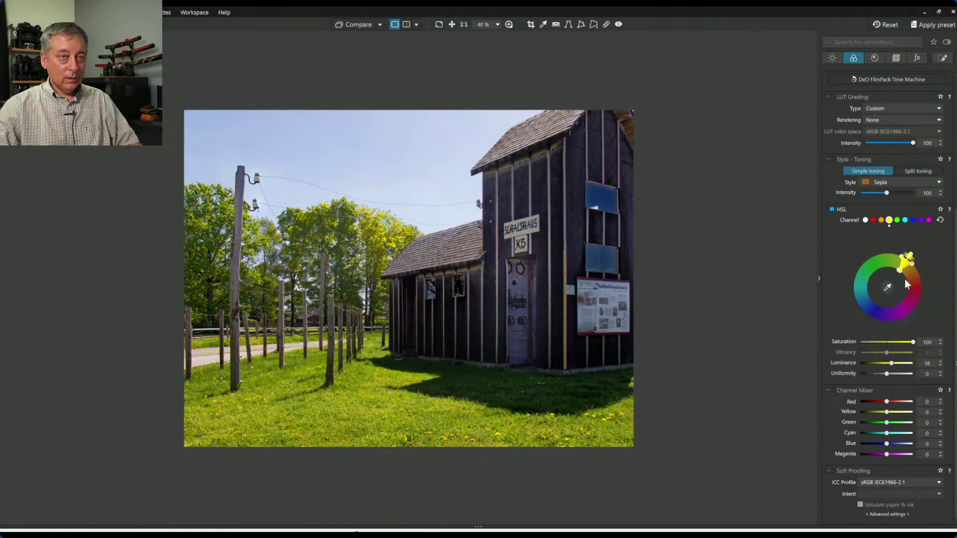
# Shift the green HSL channel's hue slightly, set its Luminance to -9 and set the yellow channel's Luminance to 15
pyautogui.click(897, 220)
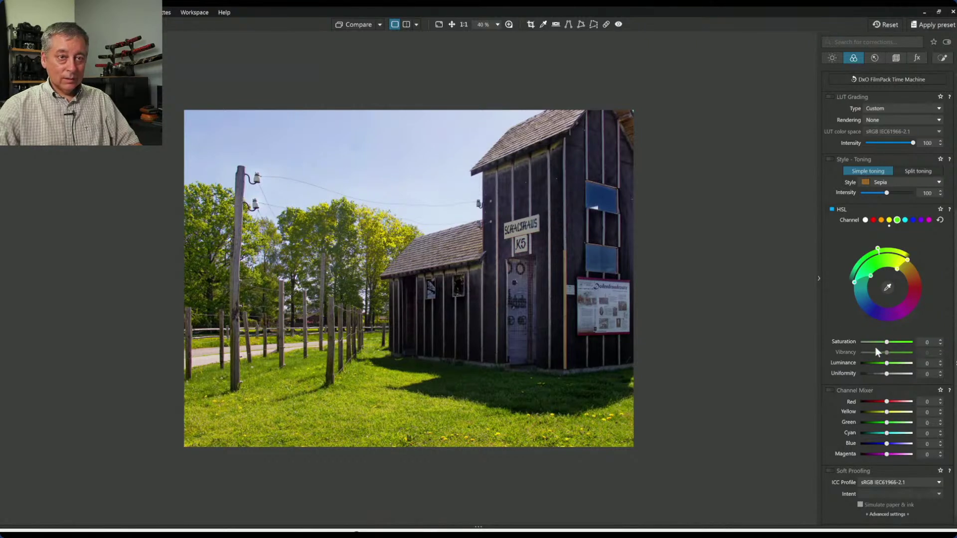
pyautogui.moveTo(878, 249); pyautogui.dragTo(875, 252)
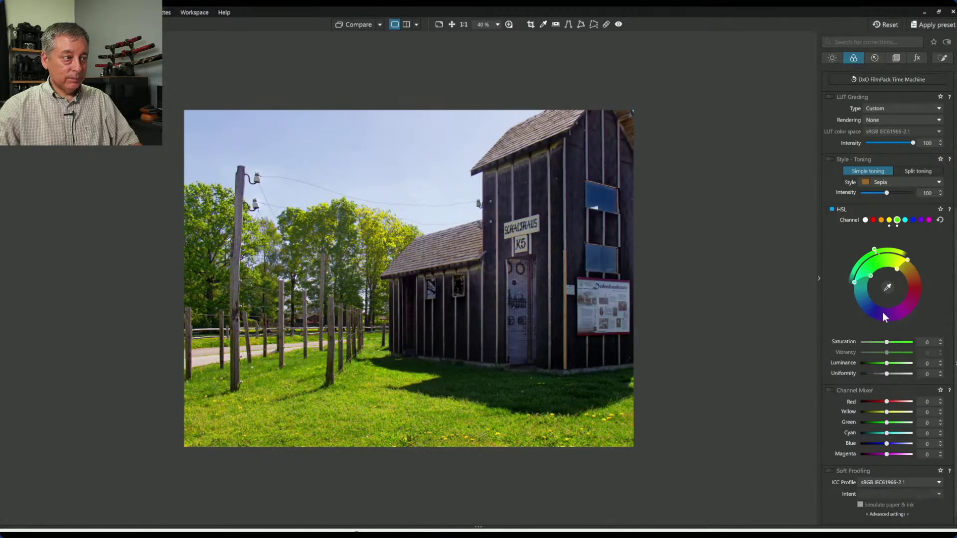
pyautogui.click(349, 23)
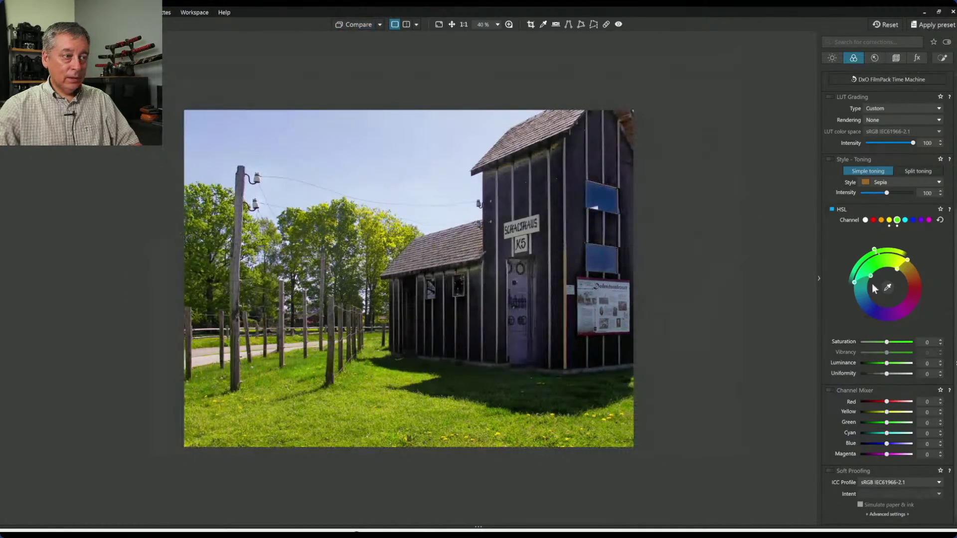
pyautogui.moveTo(887, 364); pyautogui.dragTo(886, 367)
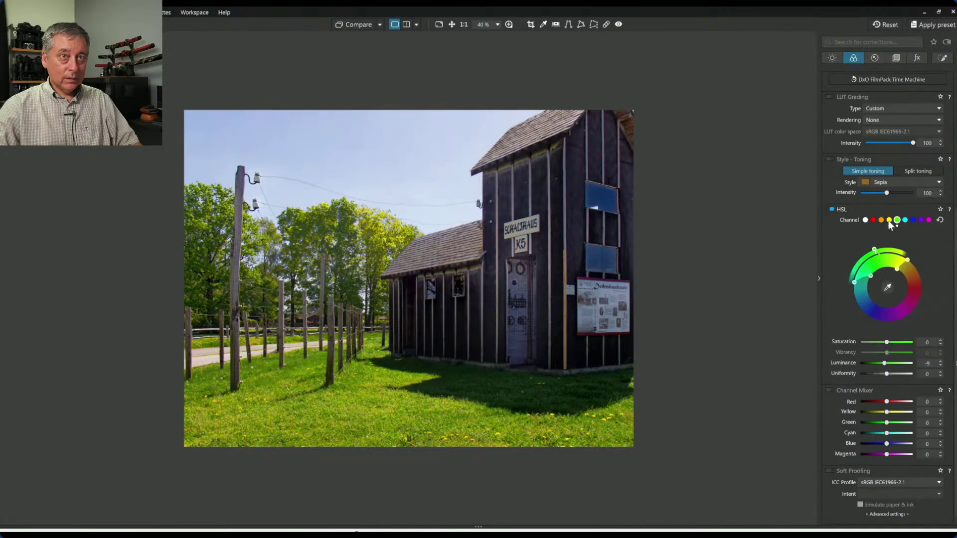
pyautogui.click(889, 220)
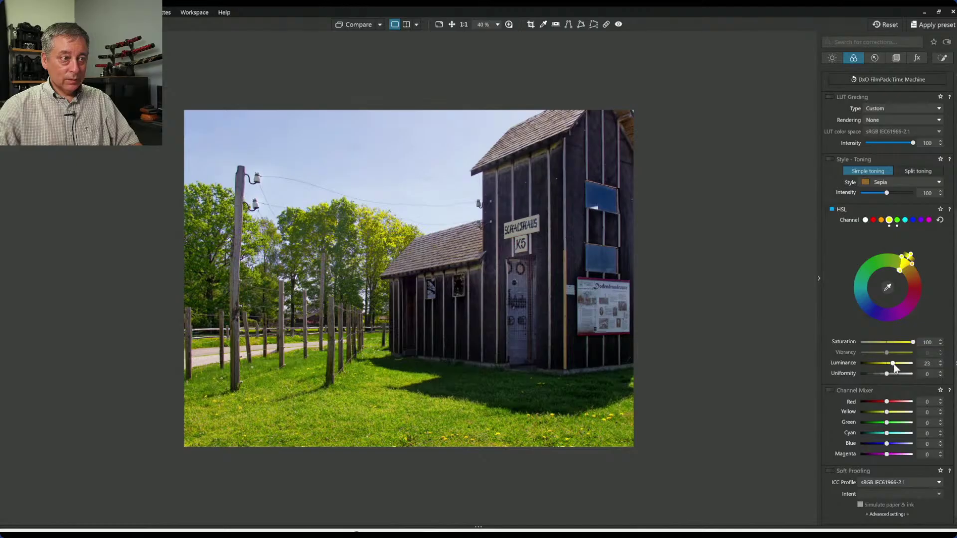
pyautogui.moveTo(892, 363)
pyautogui.mouseDown()
pyautogui.moveTo(900, 366)
pyautogui.moveTo(892, 366)
pyautogui.mouseUp()
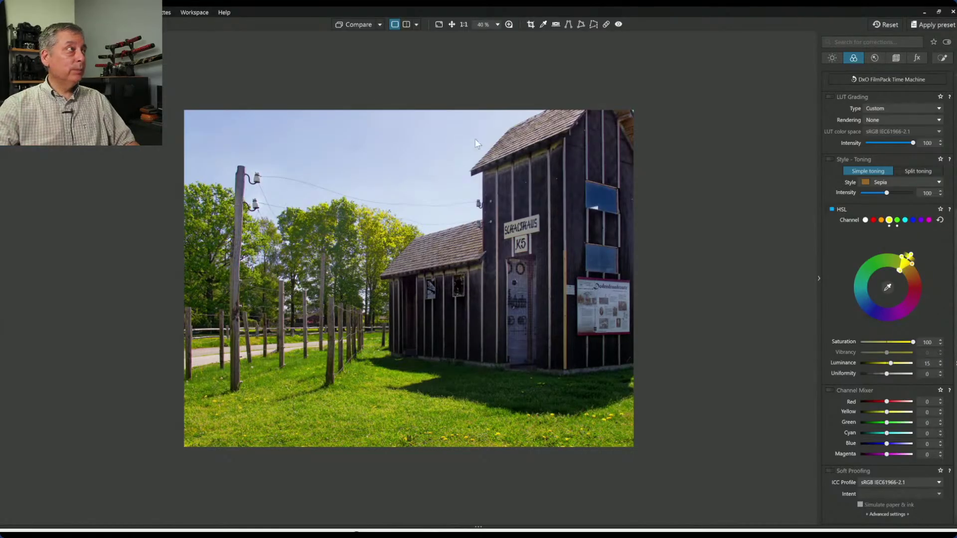
# Export the edited photo to disk as a full-size JPEG at quality 91 in the original image folder with the suffix -dxo
pyautogui.rightClick(300, 130)
pyautogui.click(309, 134)
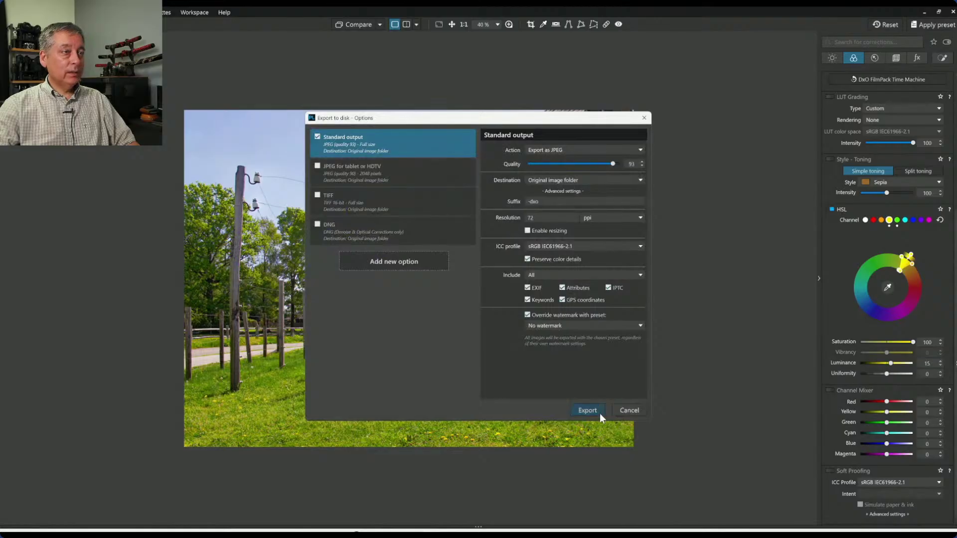
pyautogui.click(595, 411)
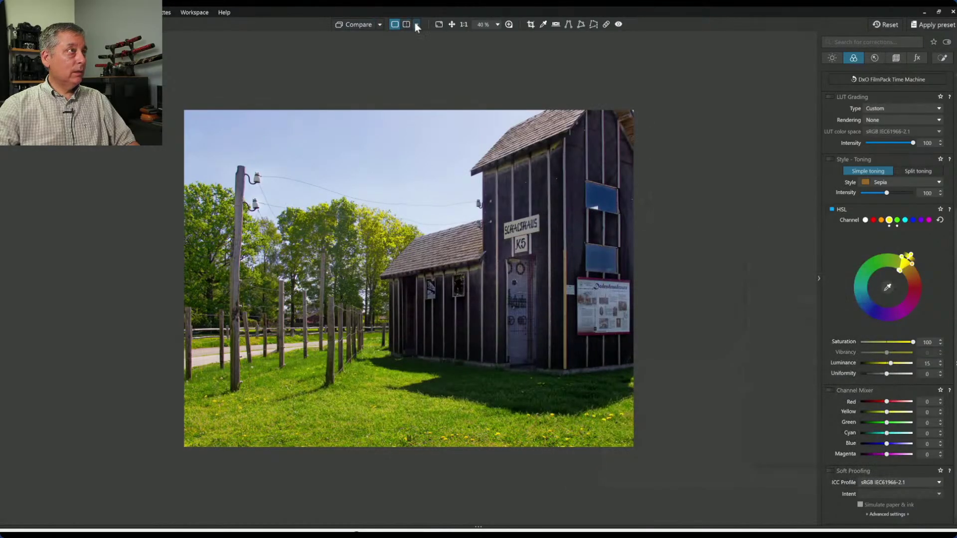
# Compare the uncorrected original with the edited photo side by side, zoomed out so both are fully in view
pyautogui.click(380, 25)
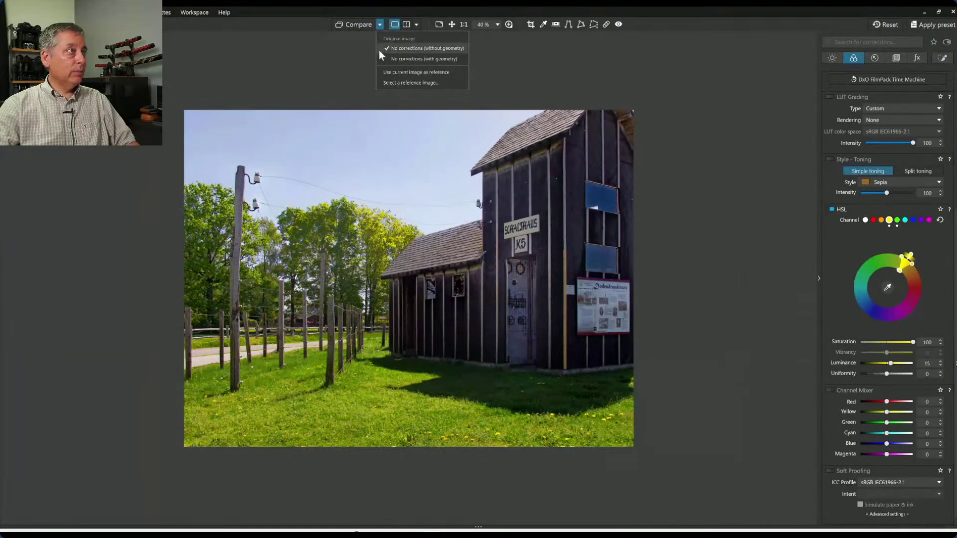
pyautogui.click(416, 24)
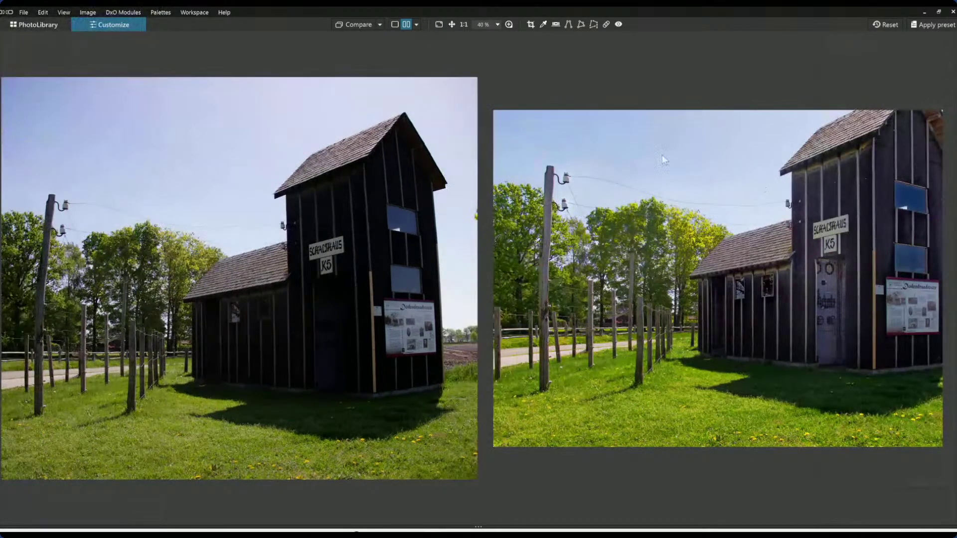
pyautogui.click(380, 25)
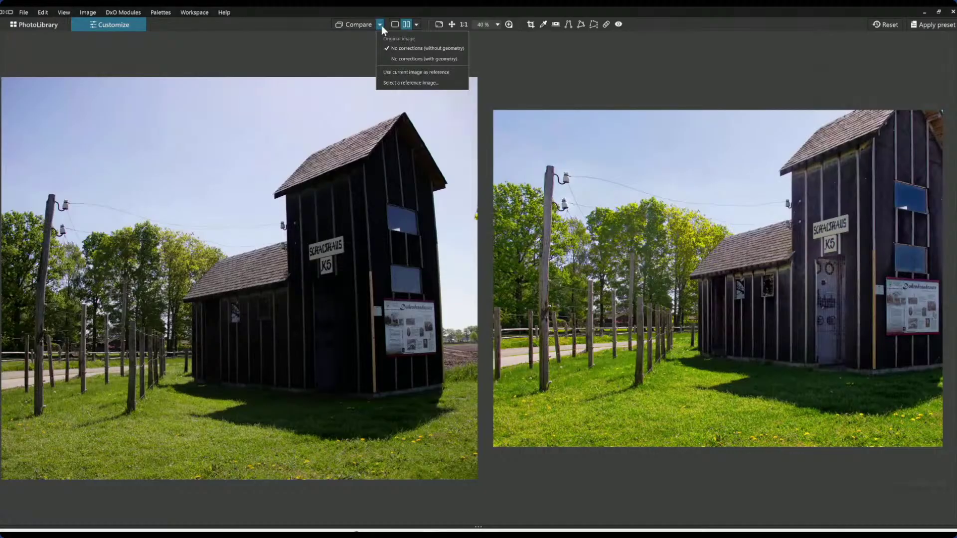
pyautogui.click(381, 25)
pyautogui.scroll(-2, 567, 189)
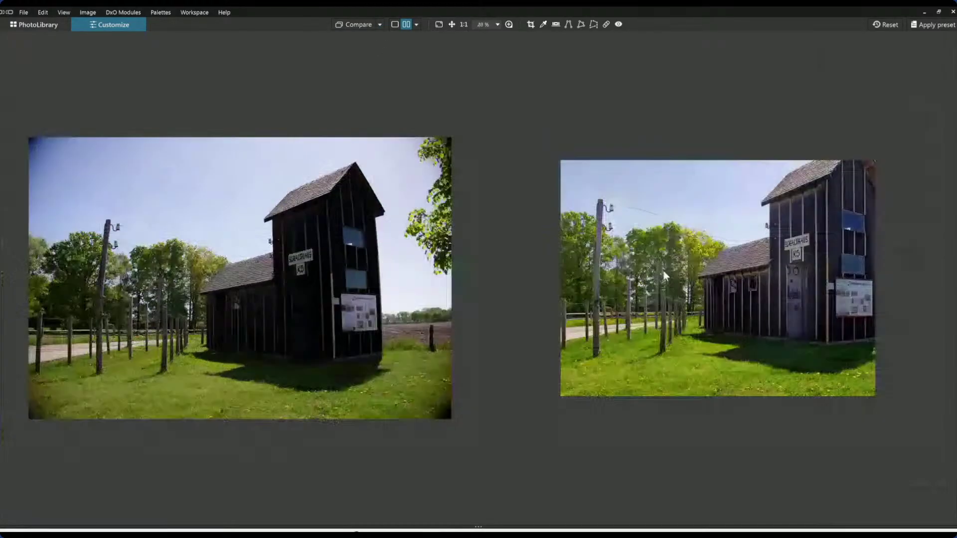
# Reset all corrections on the building photo and use its exported standard output JPEG as the comparison reference
pyautogui.click(379, 24)
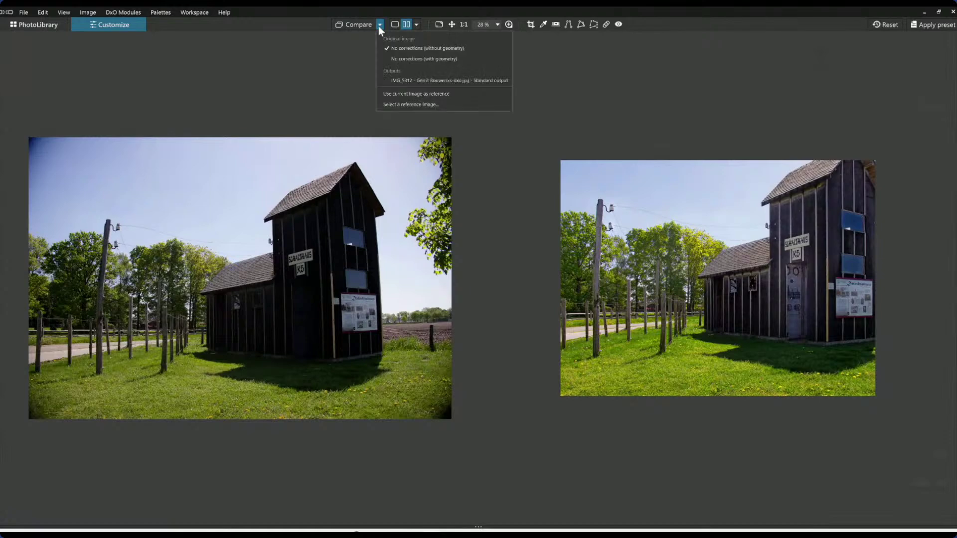
pyautogui.click(887, 25)
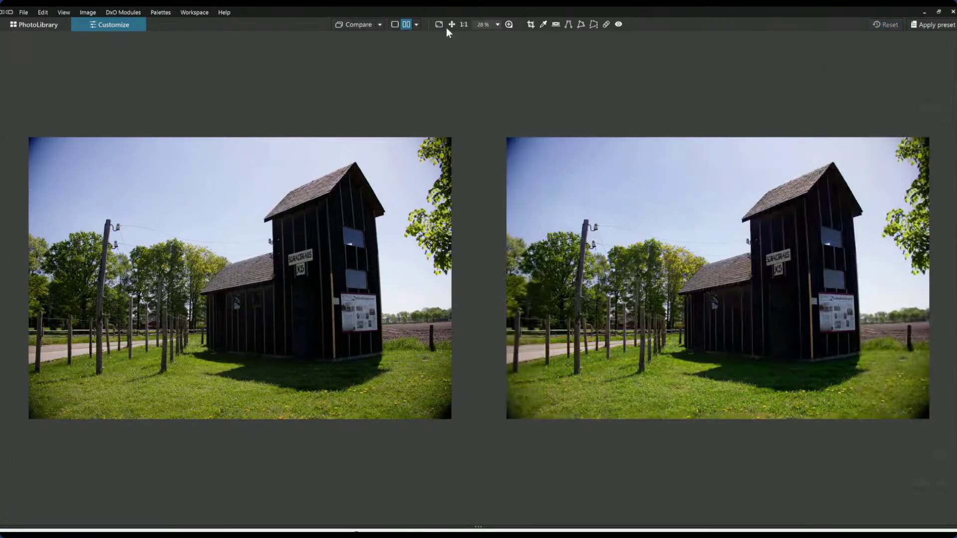
pyautogui.click(381, 25)
pyautogui.click(388, 78)
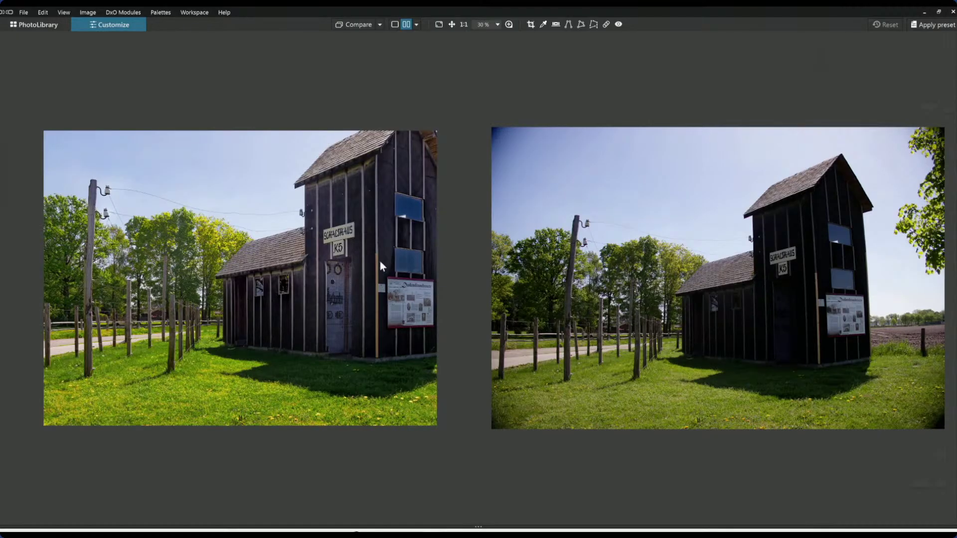
# Compare the exported version and the unedited photo in a left / right split view, sweeping the divider across the whole image
pyautogui.click(416, 24)
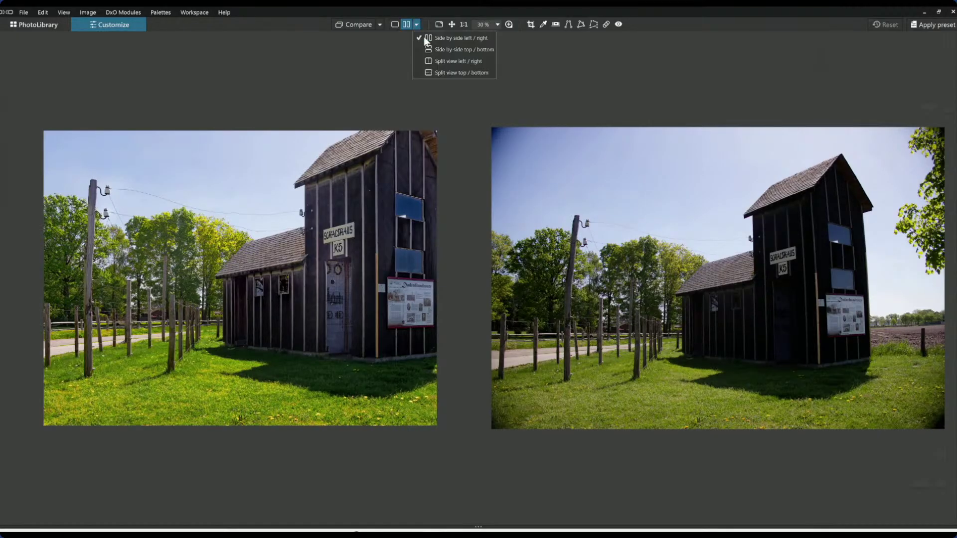
pyautogui.click(439, 60)
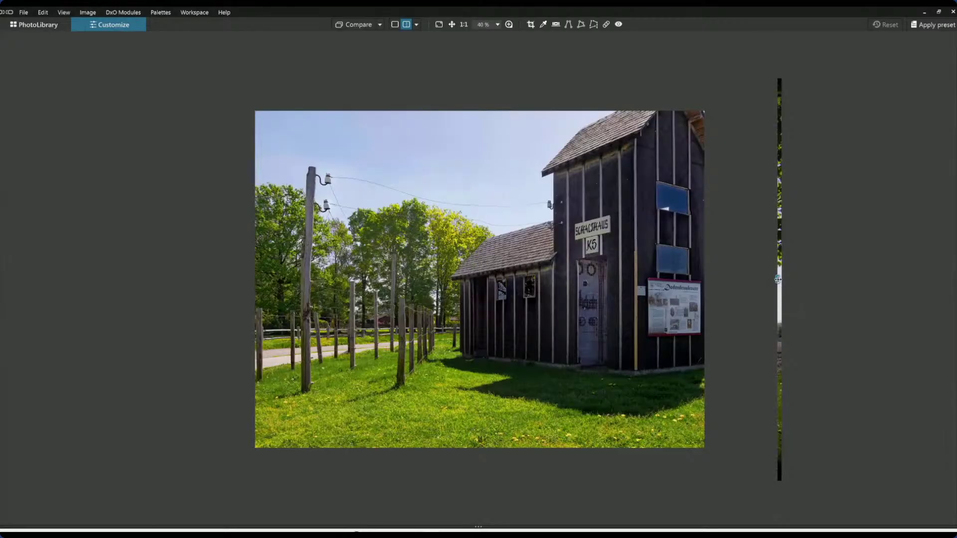
pyautogui.moveTo(778, 280); pyautogui.dragTo(851, 283)
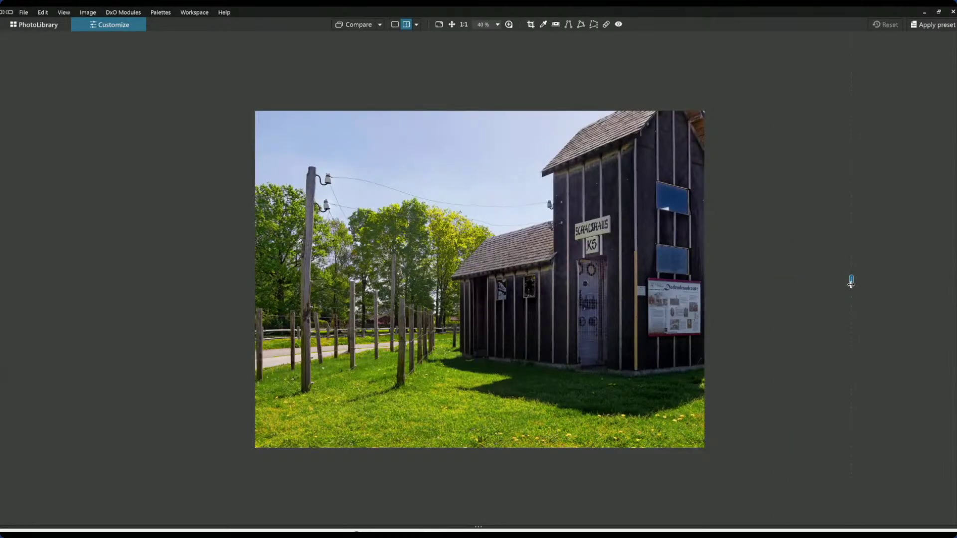
pyautogui.moveTo(851, 283); pyautogui.dragTo(116, 278)
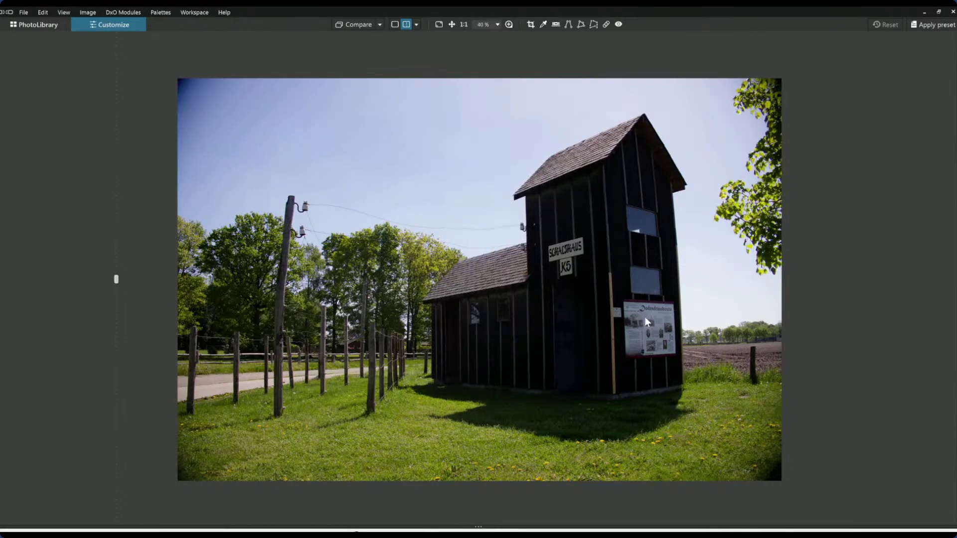
pyautogui.moveTo(116, 280); pyautogui.dragTo(850, 295)
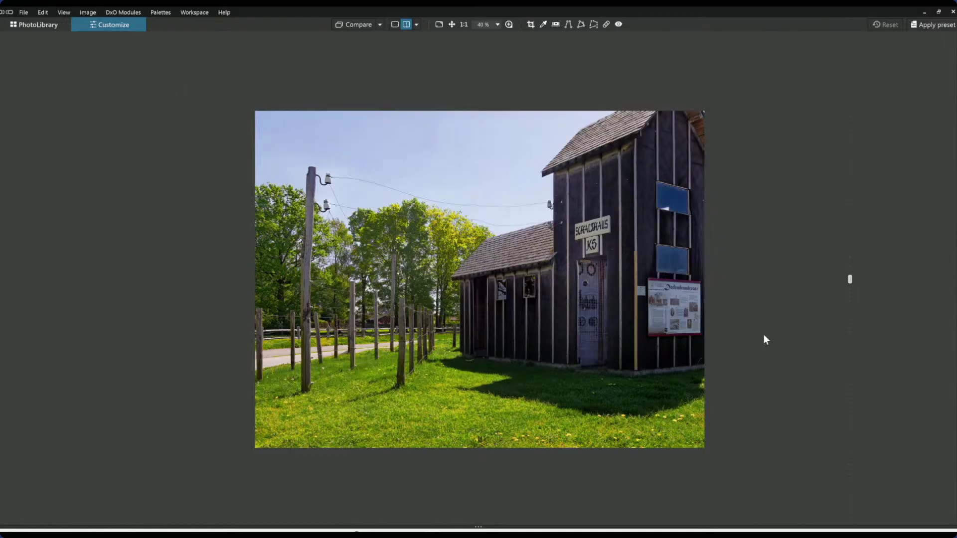
# Return to the photo library, select the OEM017035 excavator demolition photo and show it in single-image view
pyautogui.click(43, 28)
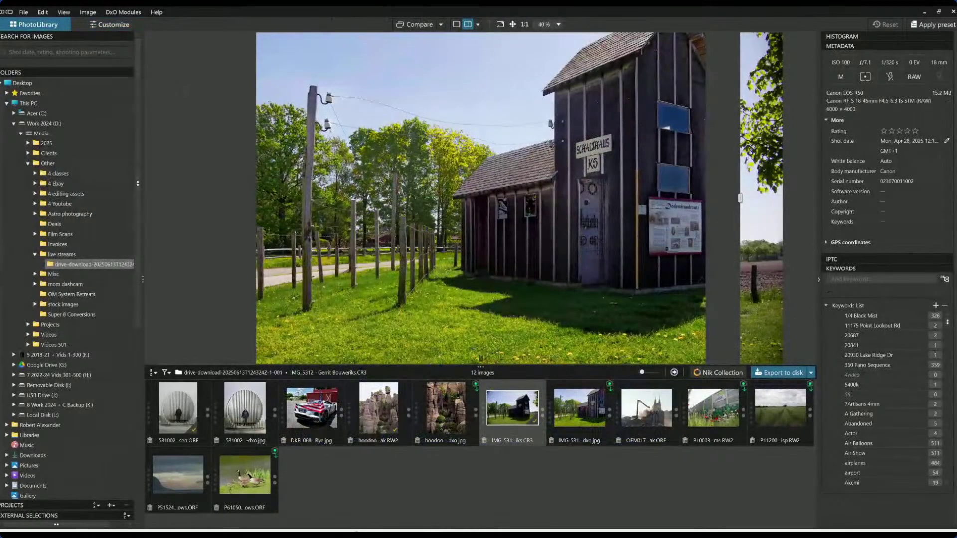
pyautogui.click(654, 416)
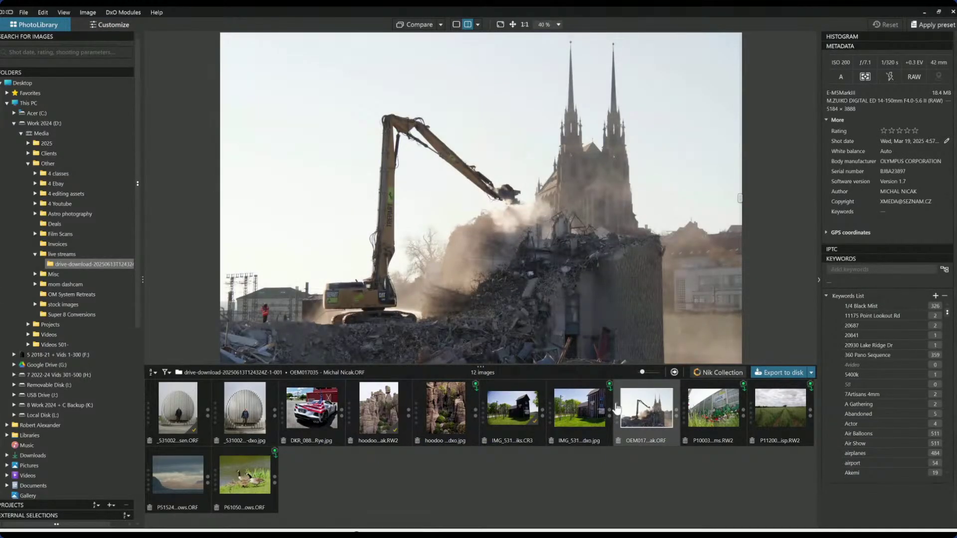
pyautogui.scroll(-2, 552, 283)
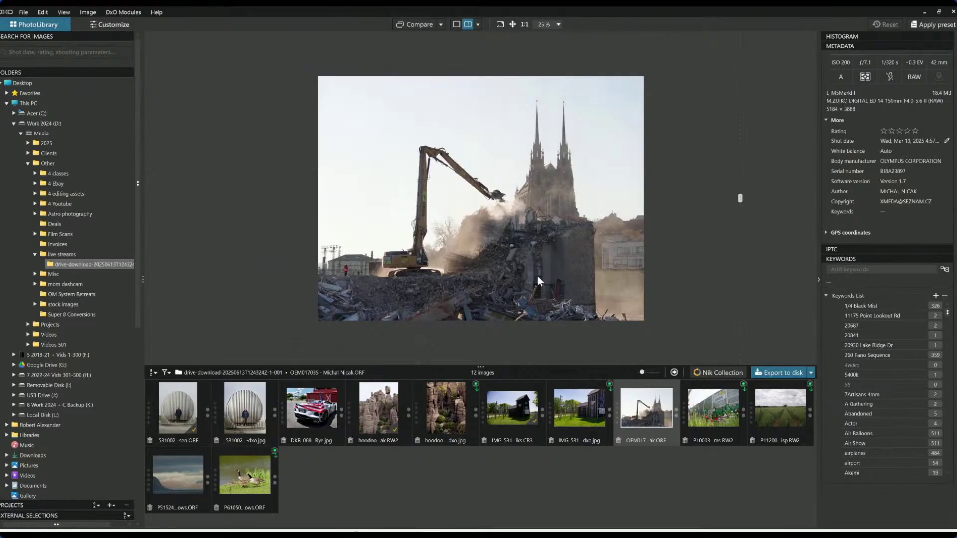
pyautogui.scroll(1, 539, 282)
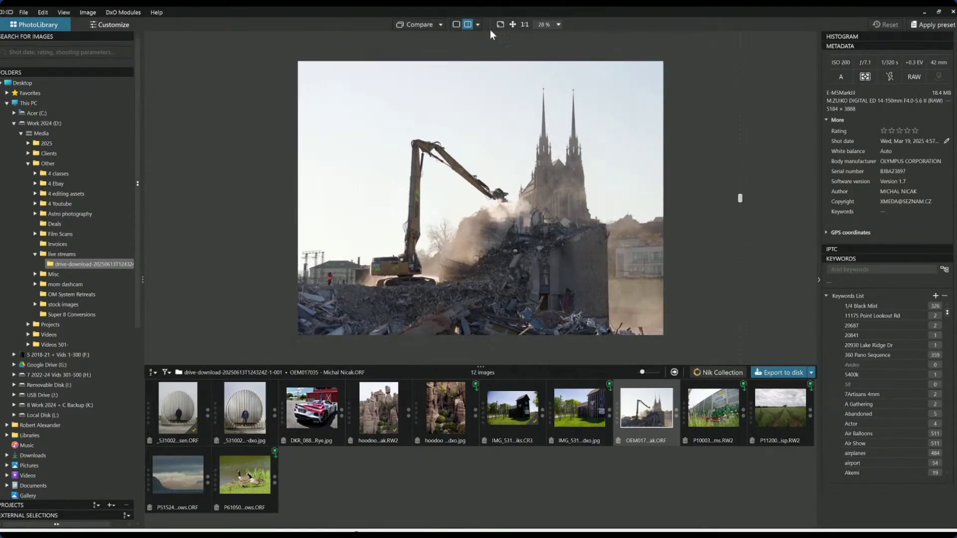
pyautogui.click(456, 25)
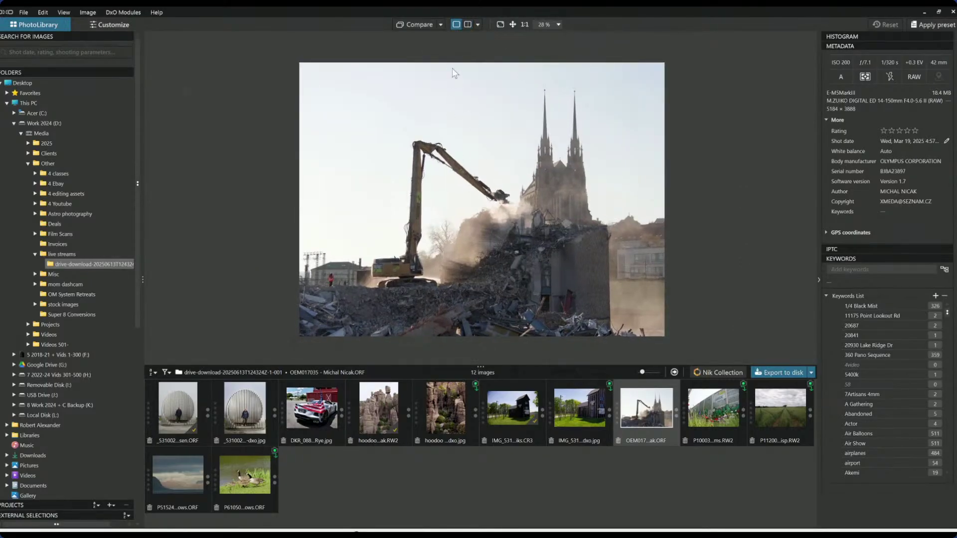
# Open the demolition photo for editing and apply the general purpose default preset numbered 0000
pyautogui.doubleClick(660, 419)
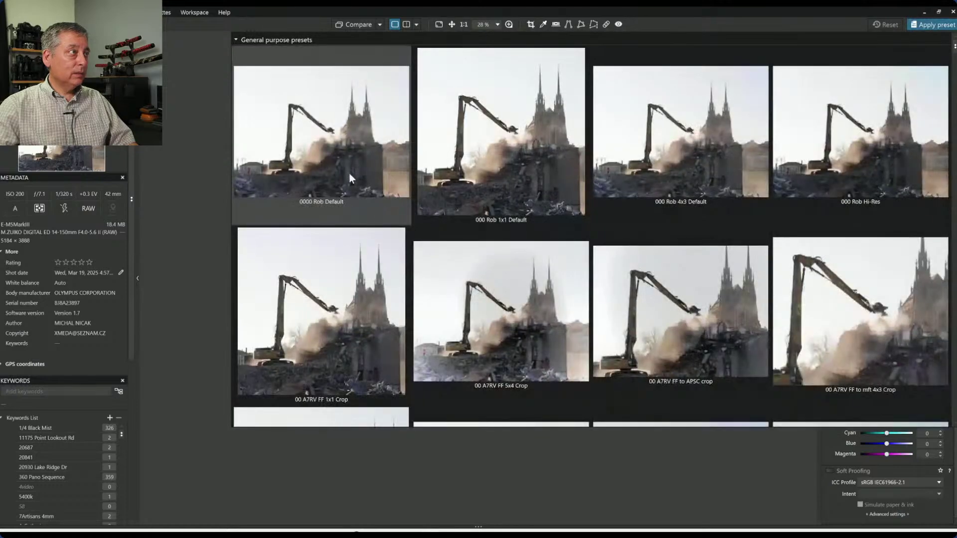
pyautogui.click(349, 172)
pyautogui.scroll(3, 464, 239)
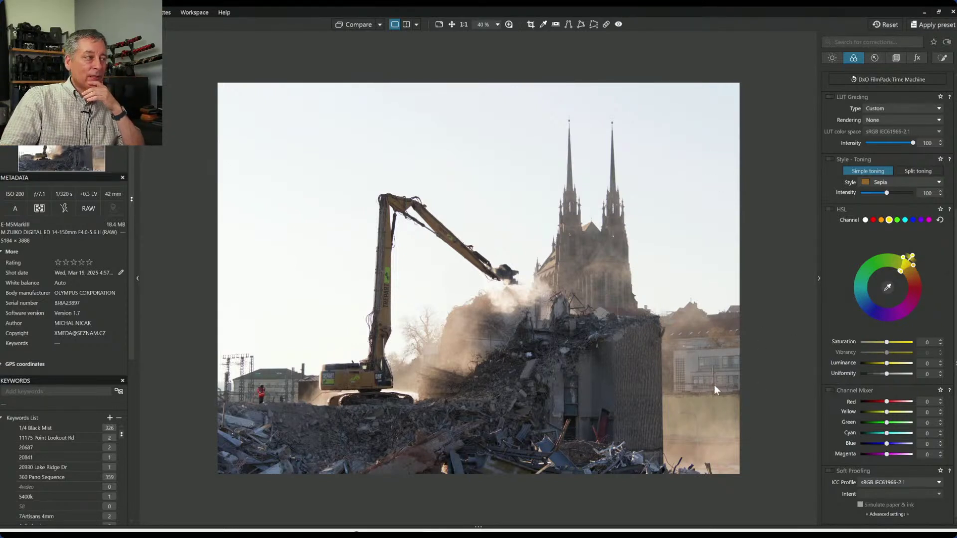
# Crop the photo to 4504 × 3378 px at its original 4 × 3 ratio, cutting off the far-right buildings and some foreground rubble
pyautogui.click(892, 61)
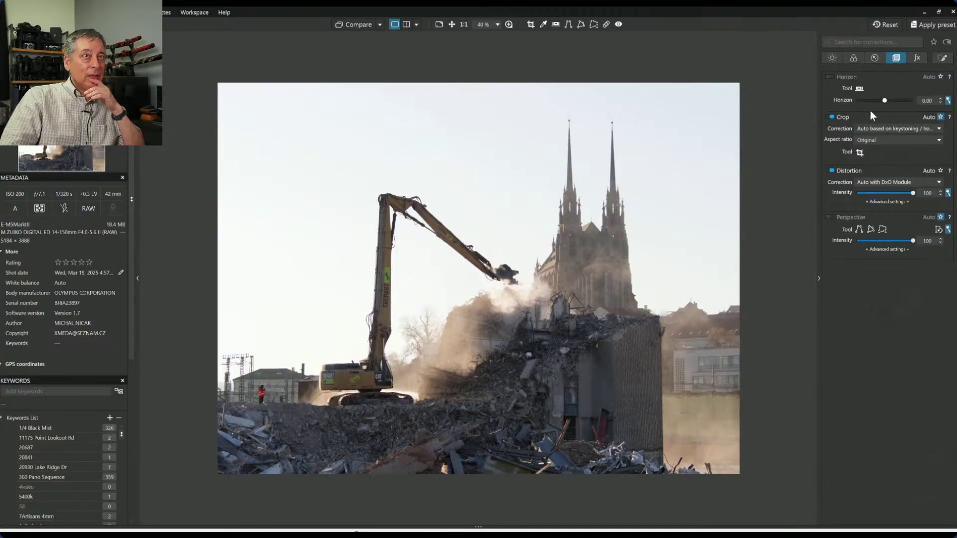
pyautogui.click(860, 153)
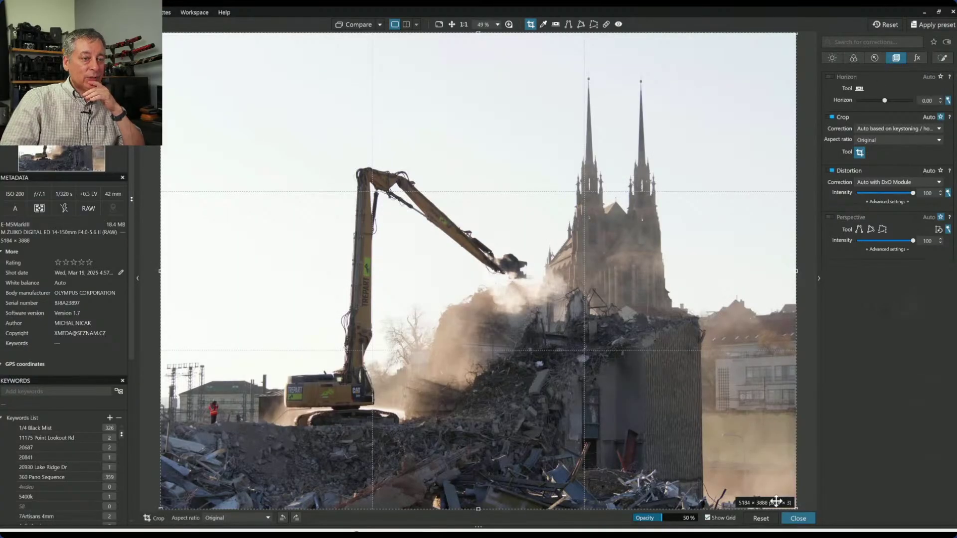
pyautogui.moveTo(795, 507); pyautogui.dragTo(710, 468)
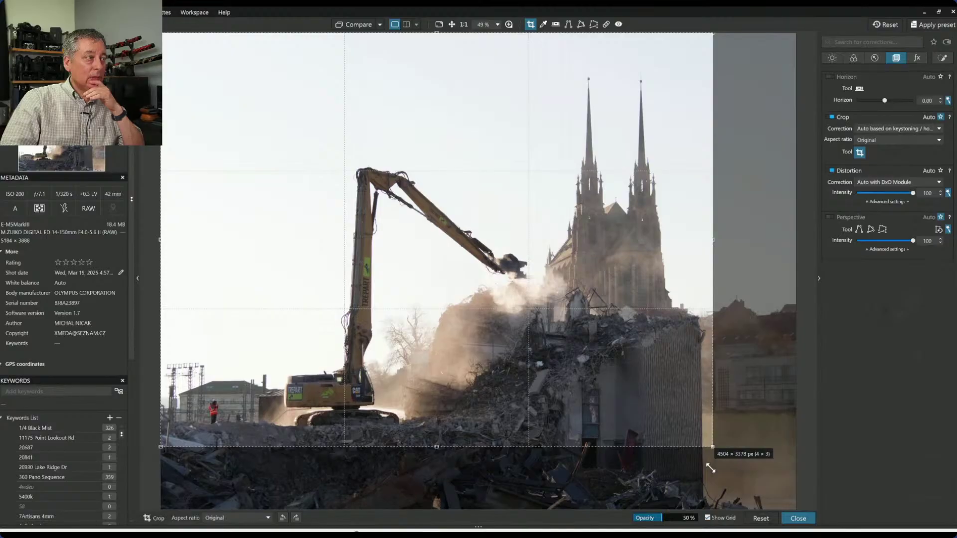
pyautogui.moveTo(662, 384); pyautogui.dragTo(662, 400)
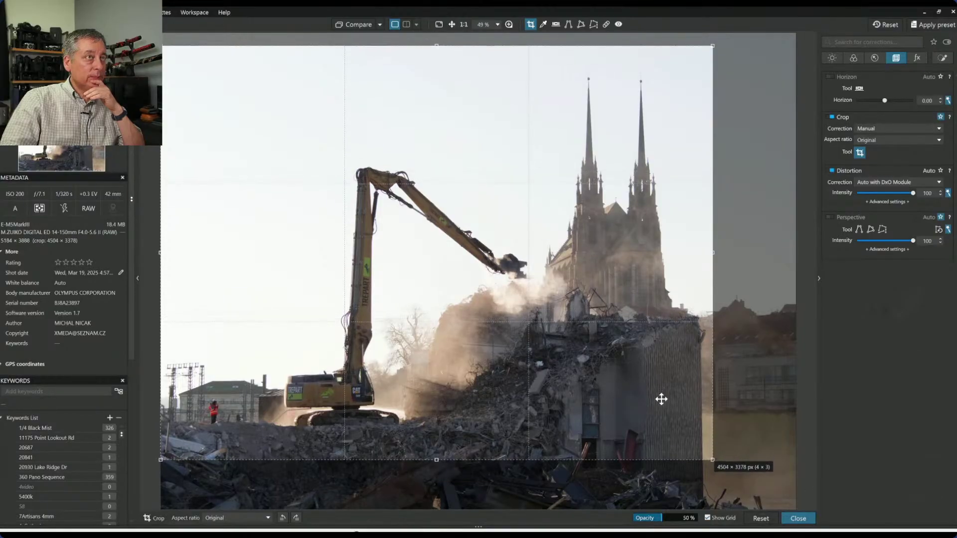
pyautogui.press('Return')
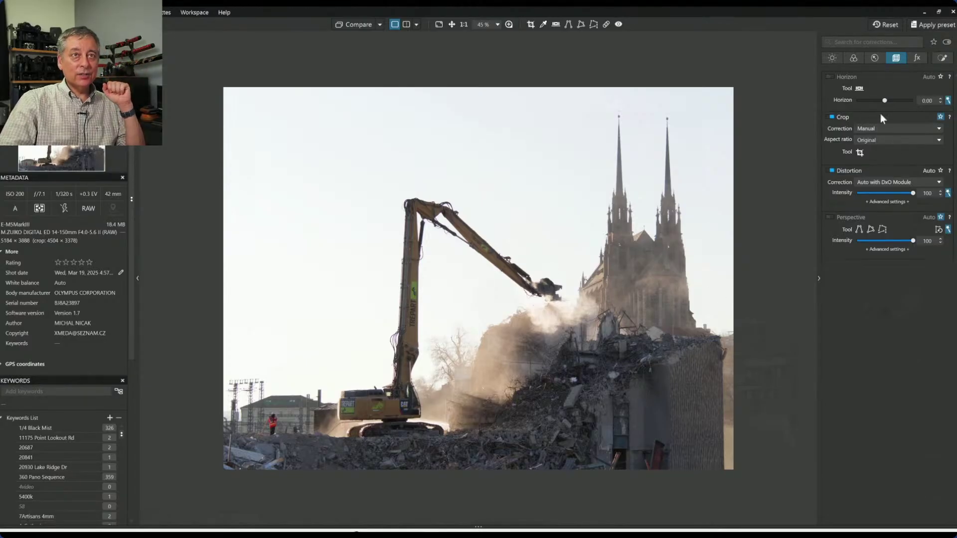
# Add a local control point on the dust cloud and enlarge its radius to reach from the excavator arm to the rubble
pyautogui.click(942, 59)
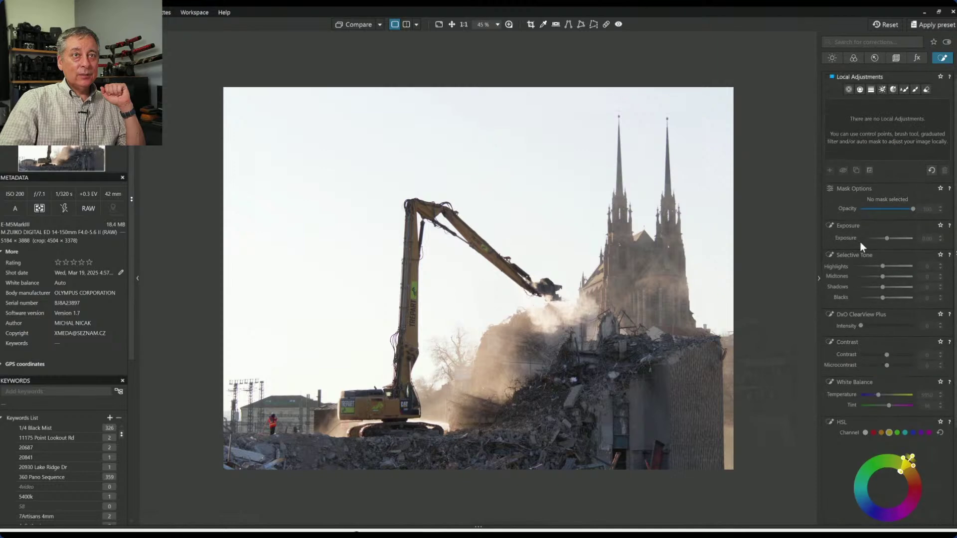
pyautogui.click(485, 368)
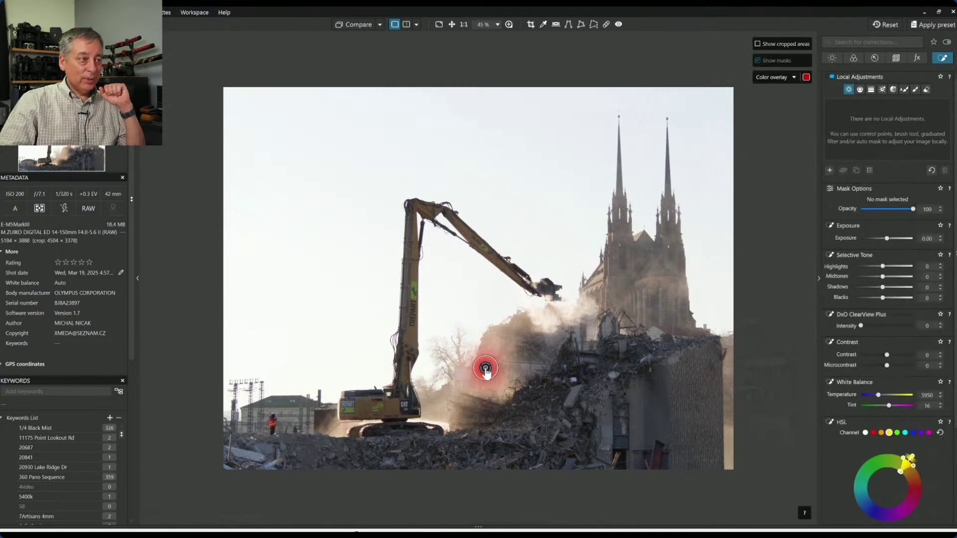
pyautogui.moveTo(497, 368); pyautogui.dragTo(608, 371)
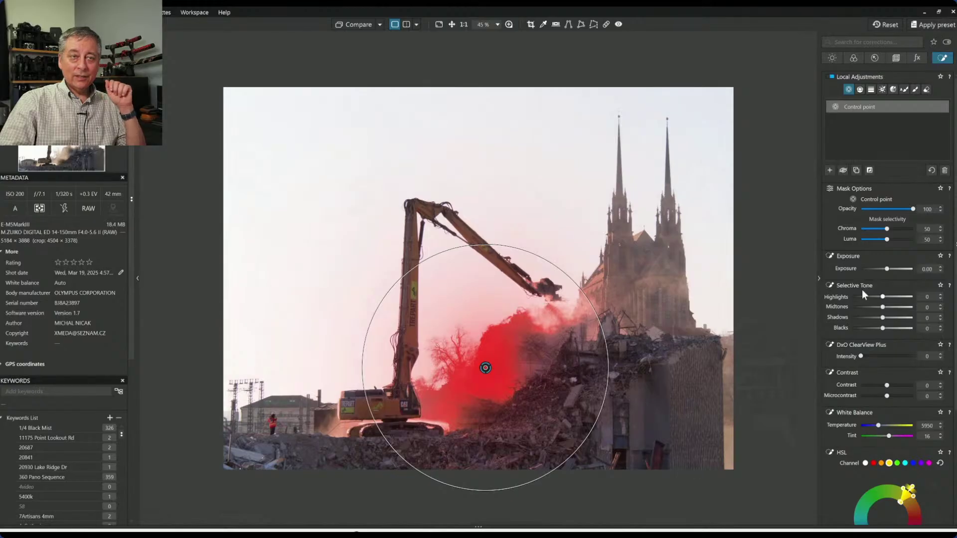
# Set the dust mask's ClearView Plus intensity to 58 and microcontrast to 48, and extend the mask with points on the upper dust and the church
pyautogui.click(892, 356)
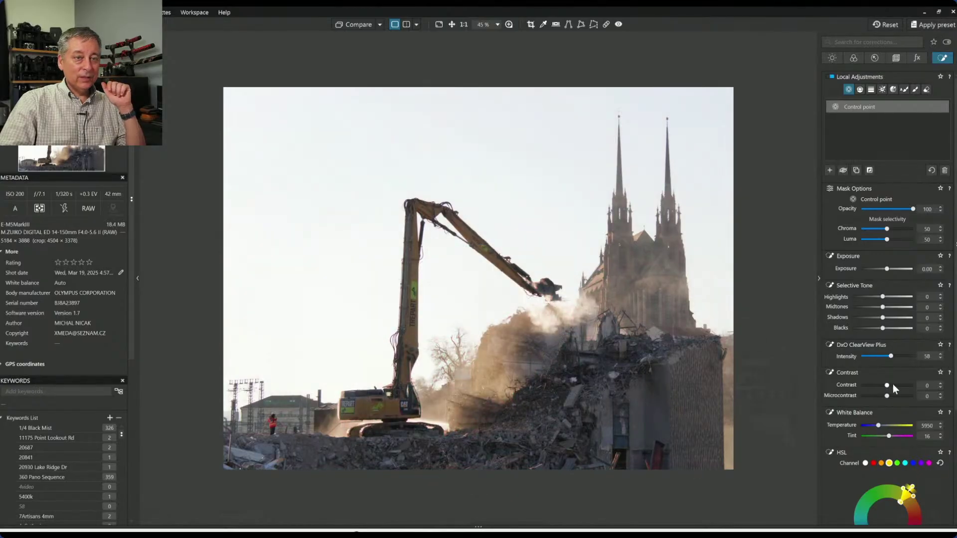
pyautogui.click(899, 396)
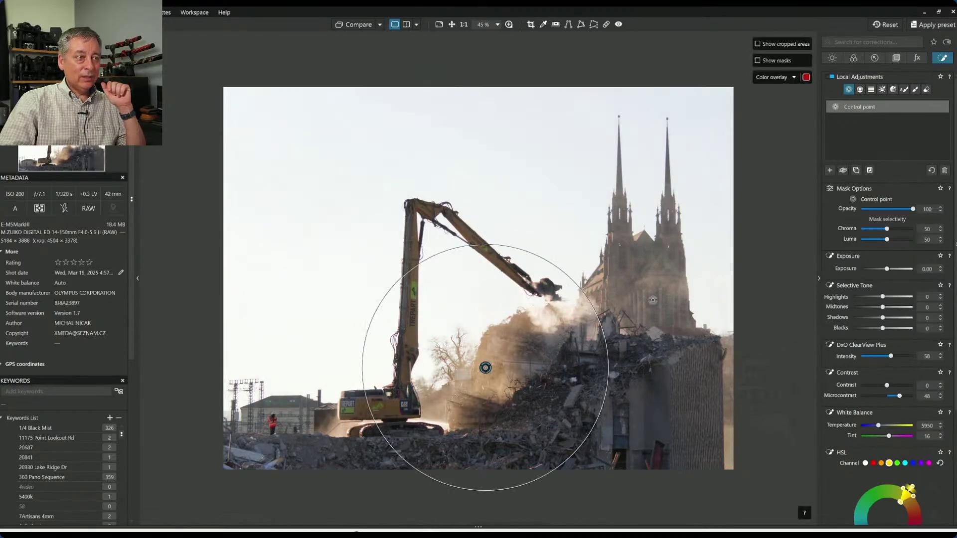
pyautogui.click(579, 310)
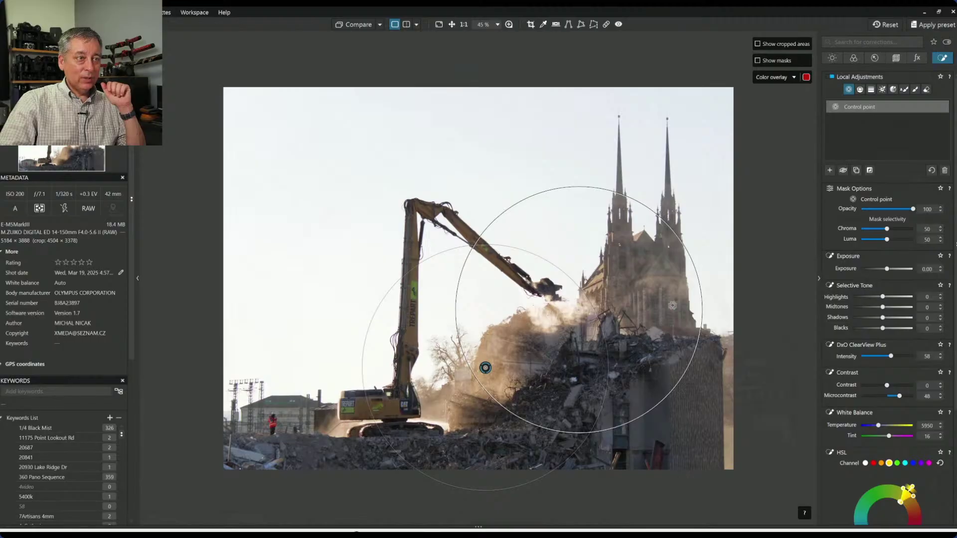
pyautogui.click(674, 285)
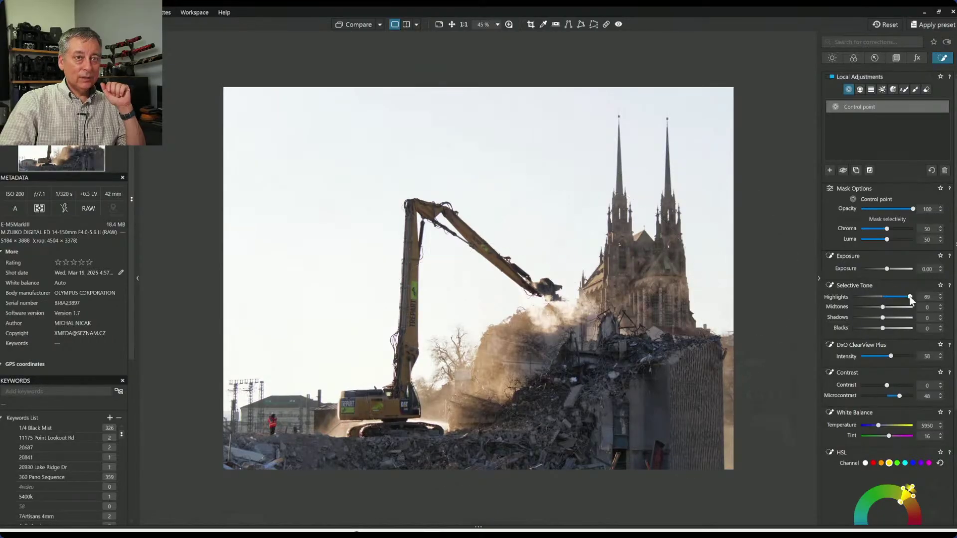
# Raise the dust mask's highlights to 77 and microcontrast to 100, adding another mask point between the church towers
pyautogui.moveTo(910, 298)
pyautogui.mouseDown()
pyautogui.moveTo(891, 297)
pyautogui.moveTo(920, 297)
pyautogui.moveTo(906, 297)
pyautogui.mouseUp()
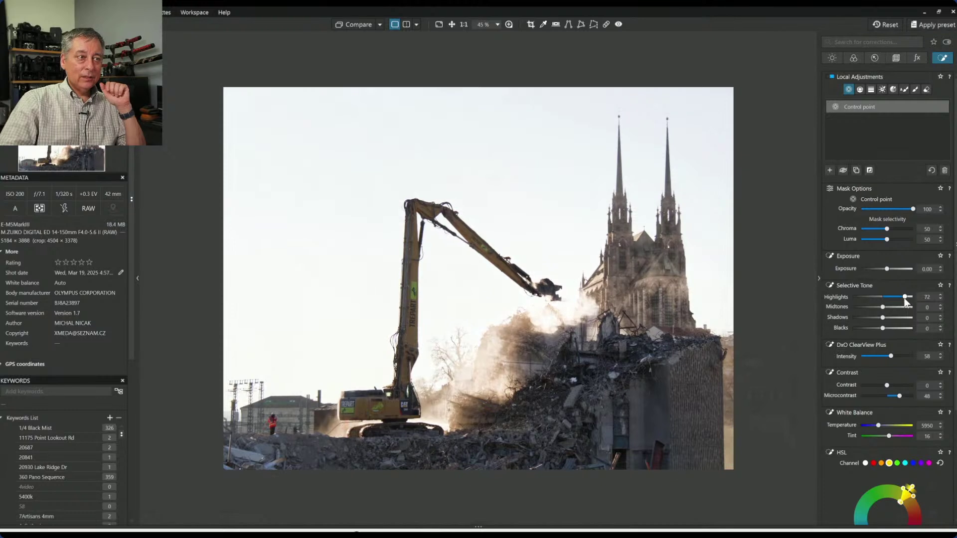
pyautogui.click(633, 241)
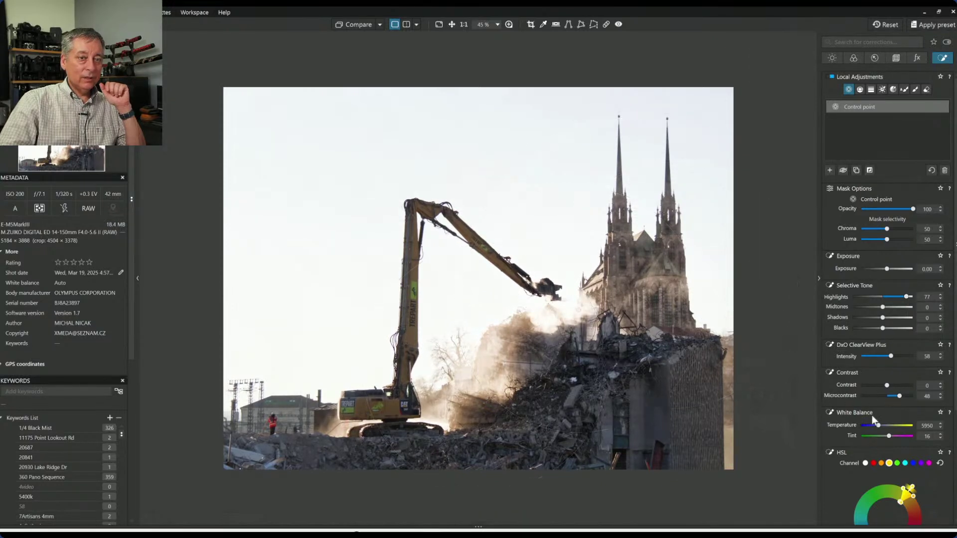
pyautogui.moveTo(901, 396); pyautogui.dragTo(935, 397)
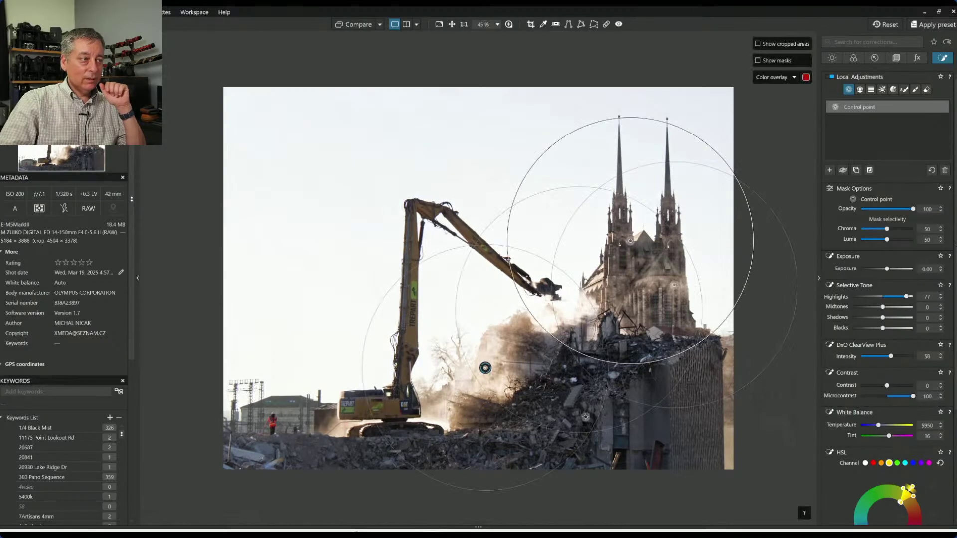
# Add a mask point on the dust behind the excavator, reposition the dust-cloud point, and set the mask's blacks to -7
pyautogui.click(328, 425)
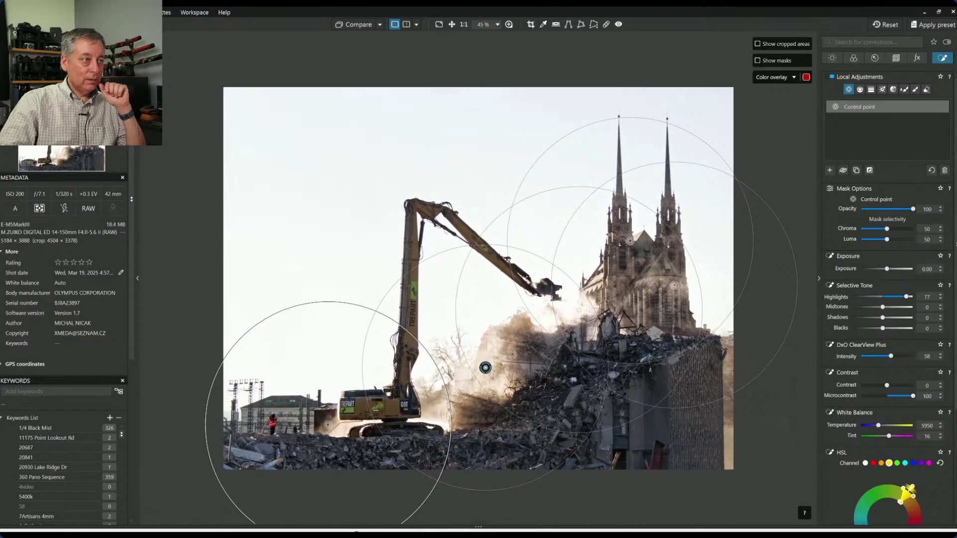
pyautogui.moveTo(513, 355); pyautogui.dragTo(500, 370)
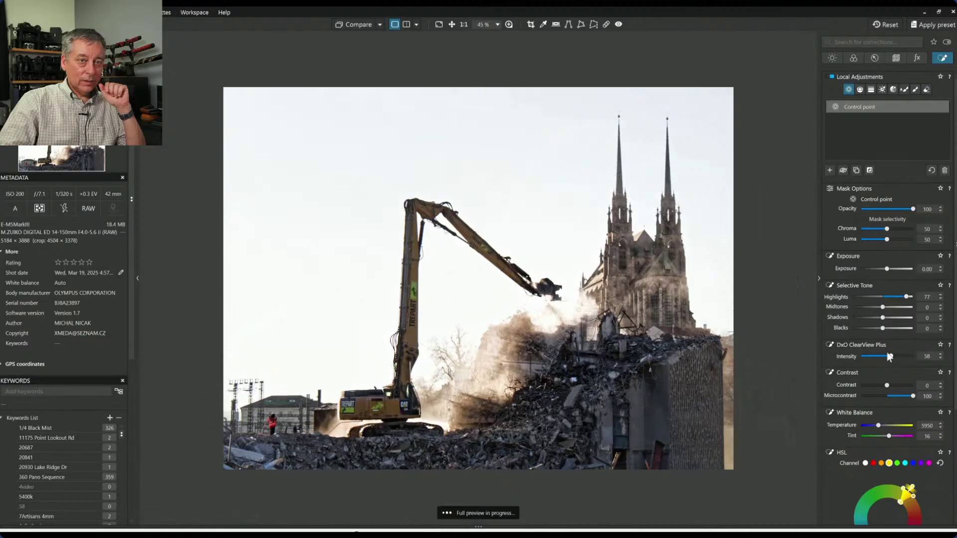
pyautogui.moveTo(882, 329); pyautogui.dragTo(880, 330)
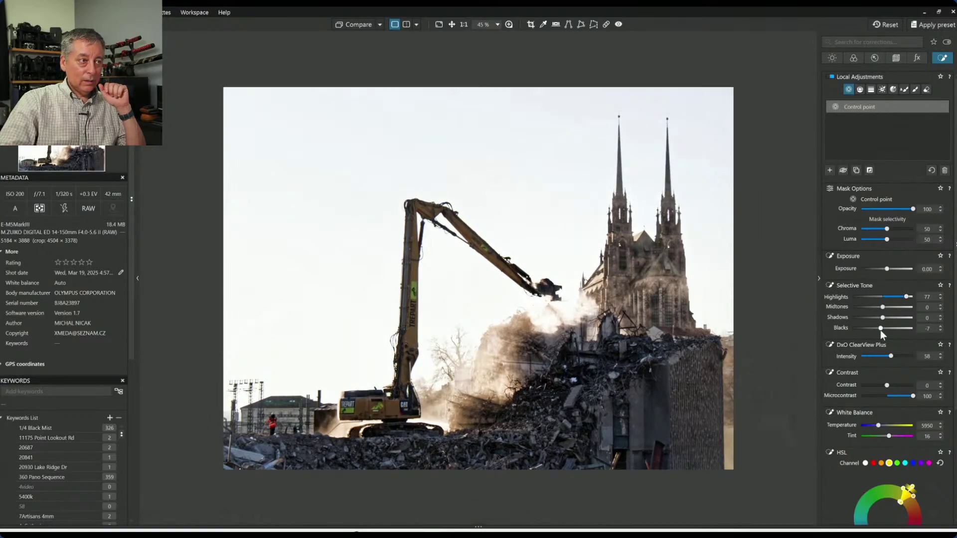
# Create a new control point mask on the excavator body and extend it with a point at the upper joint of its arm
pyautogui.click(829, 171)
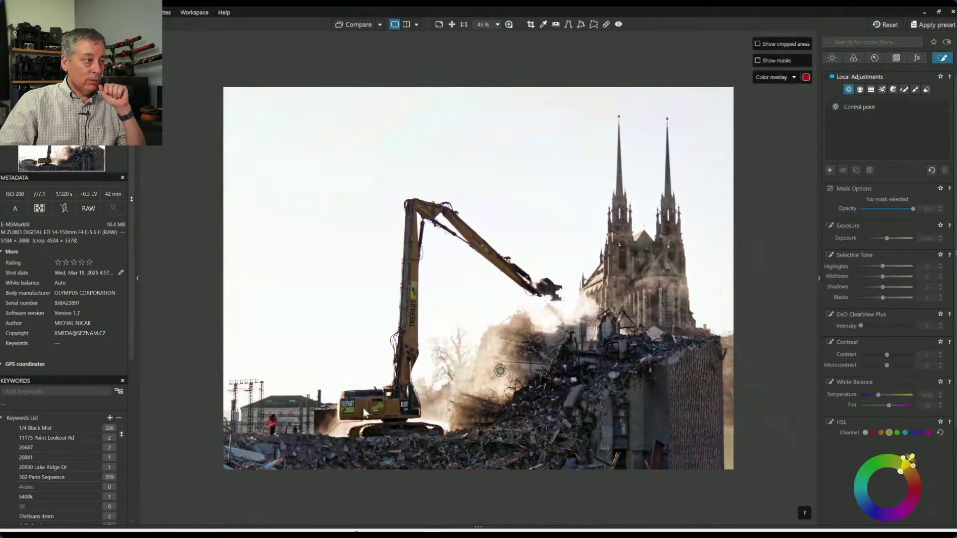
pyautogui.click(363, 408)
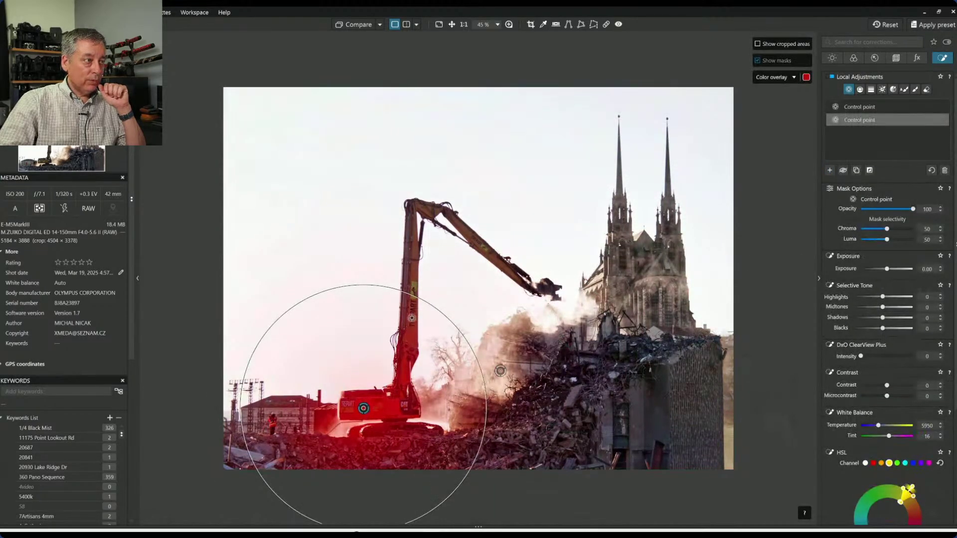
pyautogui.click(432, 216)
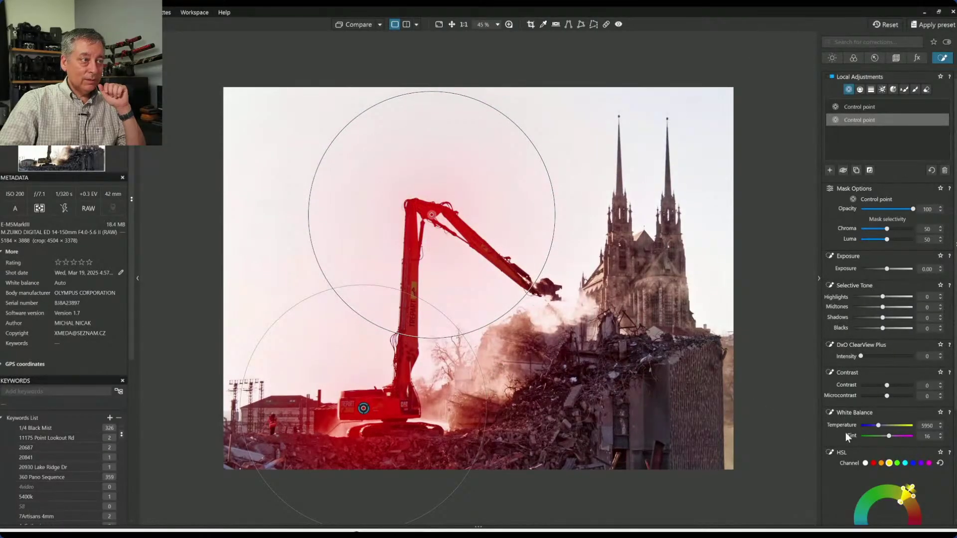
# Set the excavator mask's shadows to 40, microcontrast to 81, ClearView Plus intensity to 51 and exposure to 0.49
pyautogui.click(902, 318)
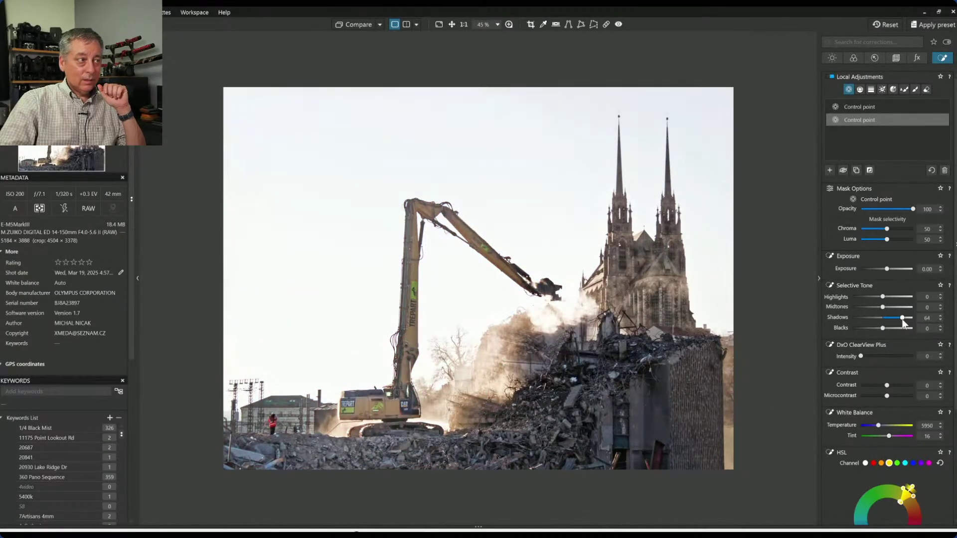
pyautogui.moveTo(902, 318); pyautogui.dragTo(896, 319)
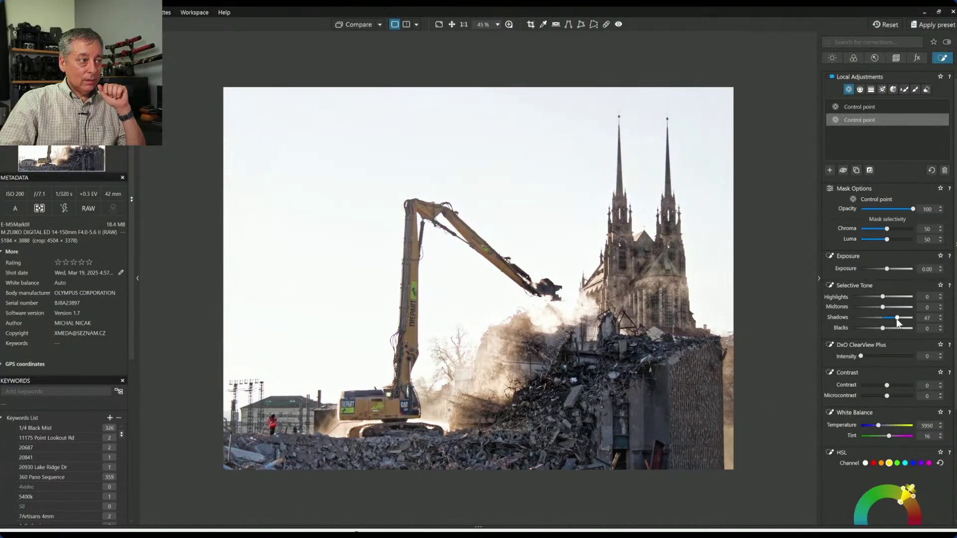
pyautogui.click(908, 396)
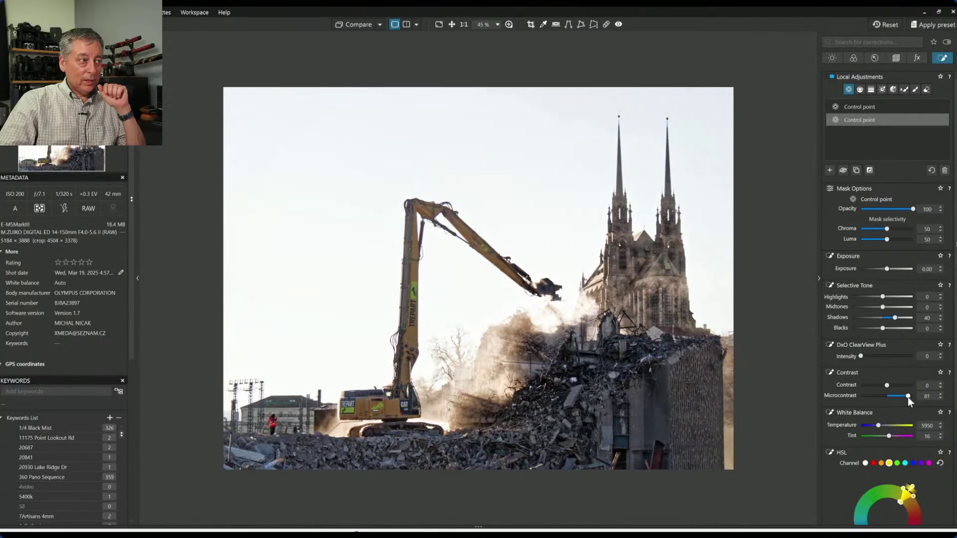
pyautogui.click(887, 357)
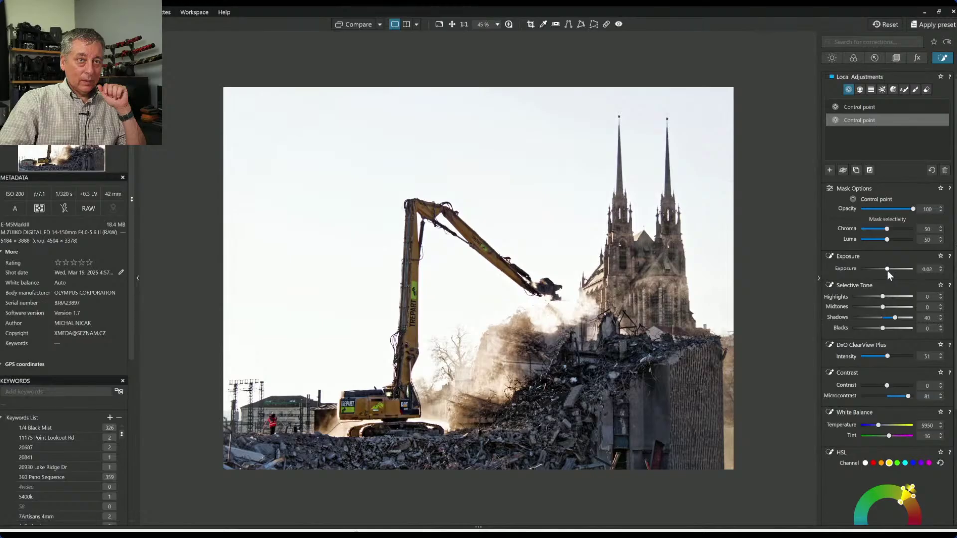
pyautogui.moveTo(887, 270); pyautogui.dragTo(889, 270)
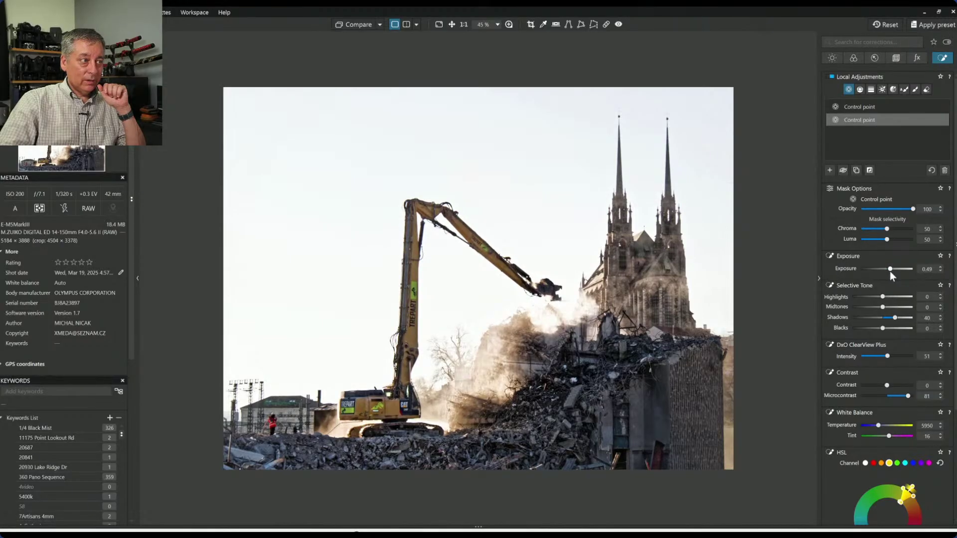
# Increase the excavator mask's vibrancy for all colors in the HSL settings
pyautogui.scroll(-4, 847, 391)
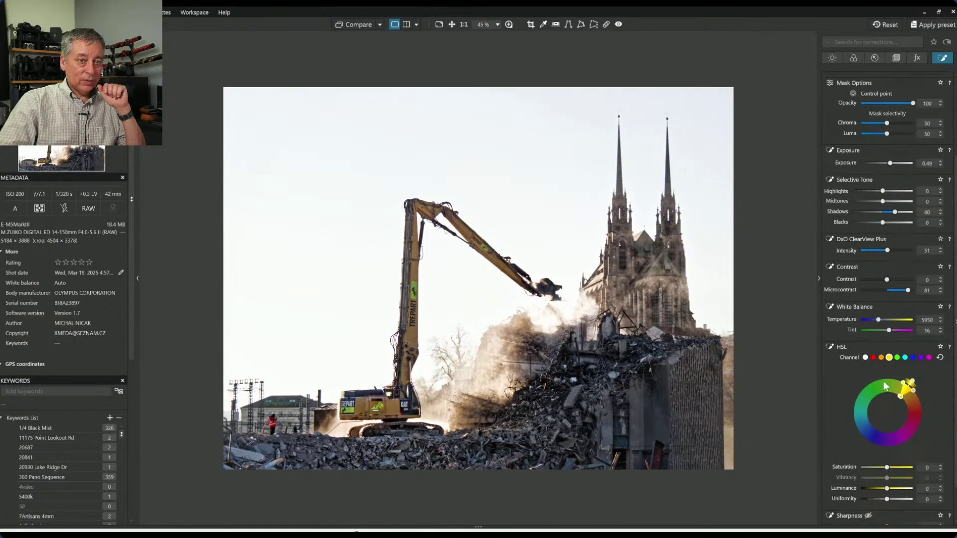
pyautogui.click(866, 358)
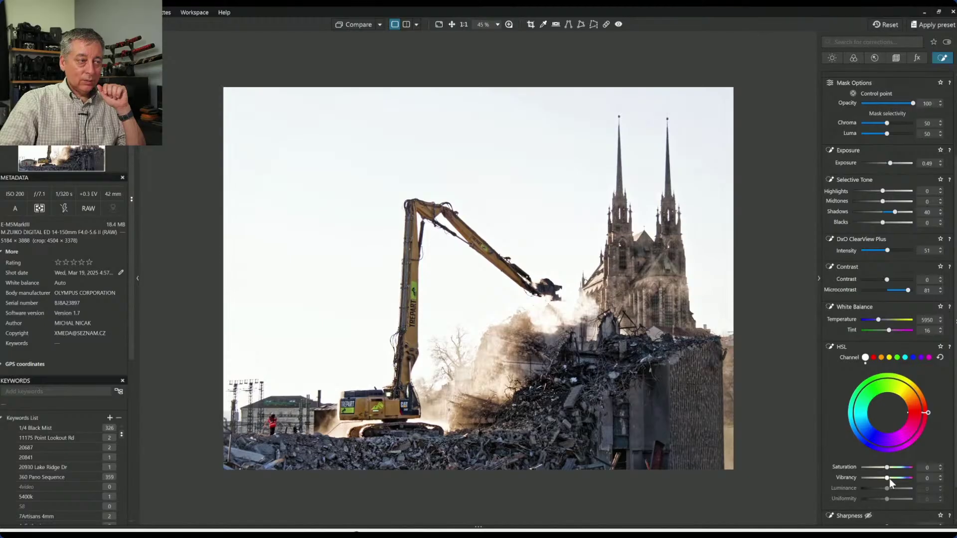
pyautogui.moveTo(897, 481); pyautogui.dragTo(905, 481)
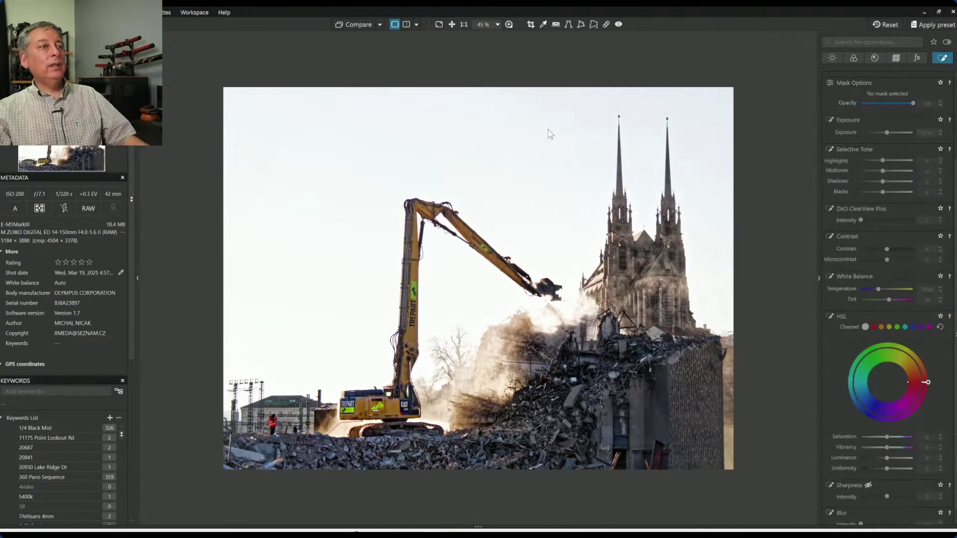
# Compare the edited demolition photo with its unedited original several times, ending on the edited version
pyautogui.click(352, 25)
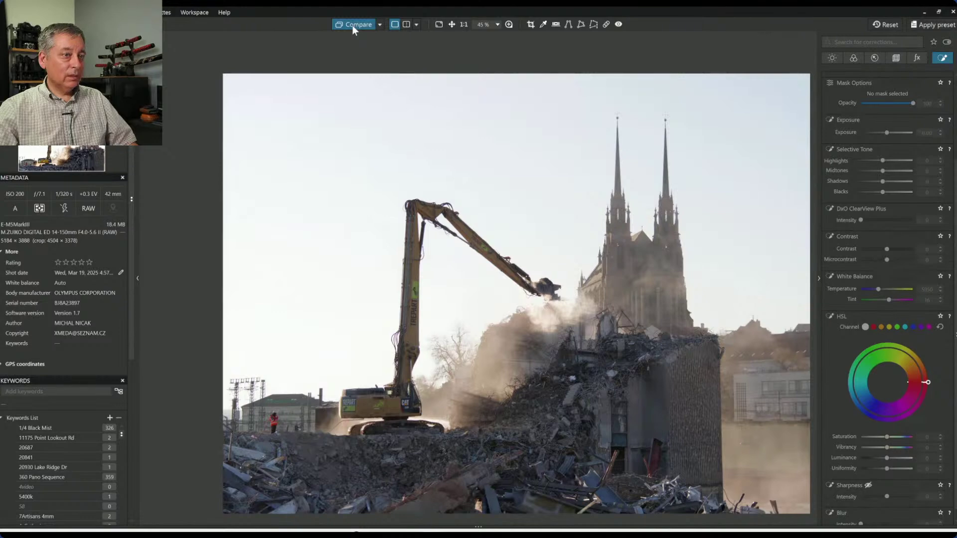
pyautogui.click(352, 25)
pyautogui.click(352, 26)
pyautogui.click(352, 25)
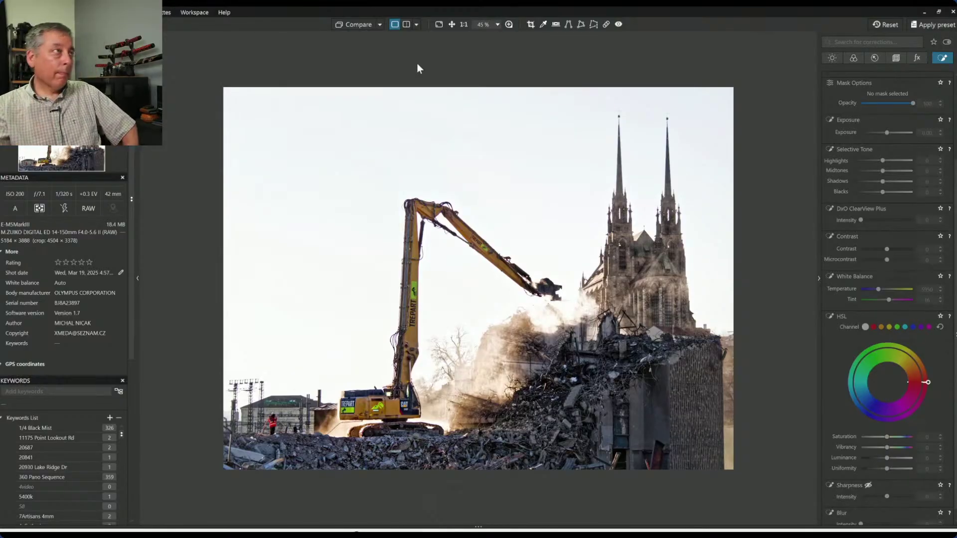
pyautogui.click(339, 24)
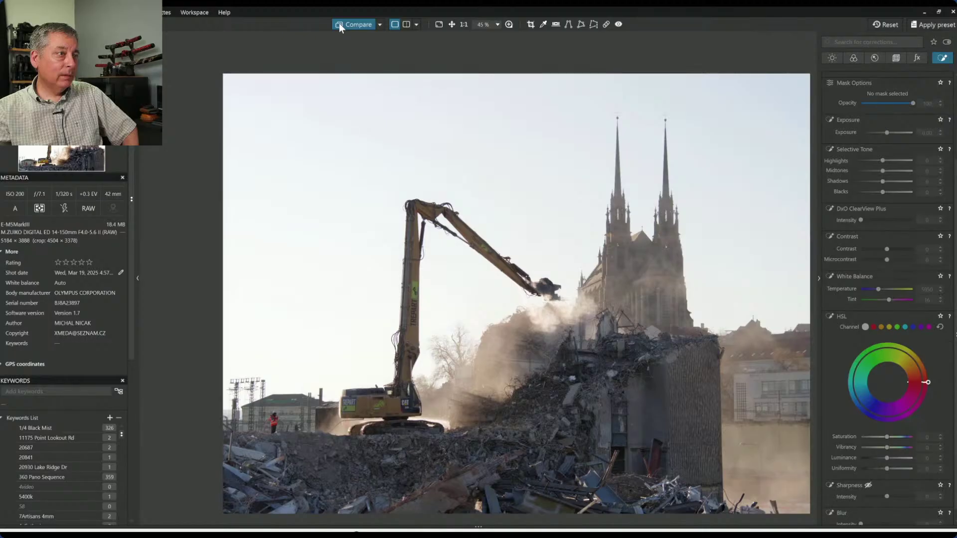
pyautogui.click(339, 24)
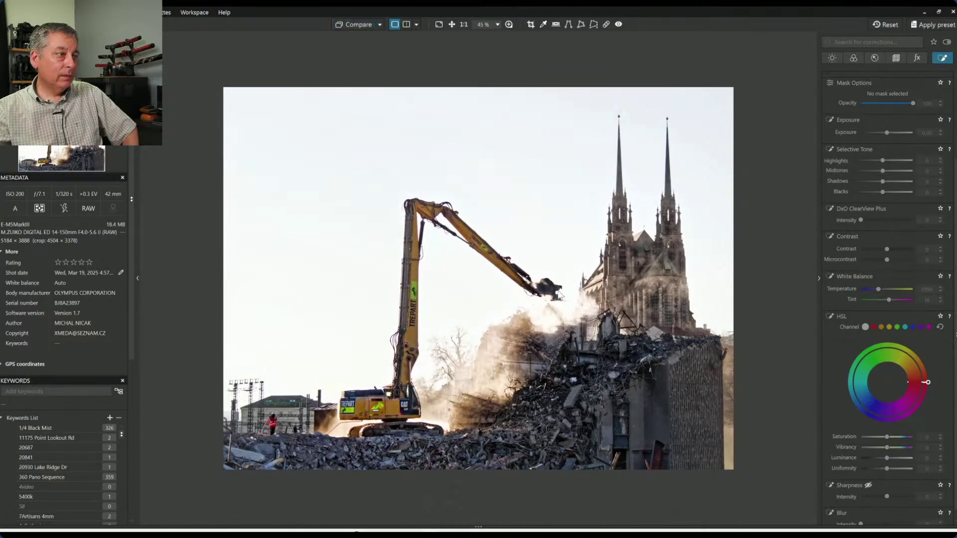
# Add a horizontal control line across the foreground rubble, fading out at the excavator body, and set its blacks to -26
pyautogui.scroll(-1, 559, 295)
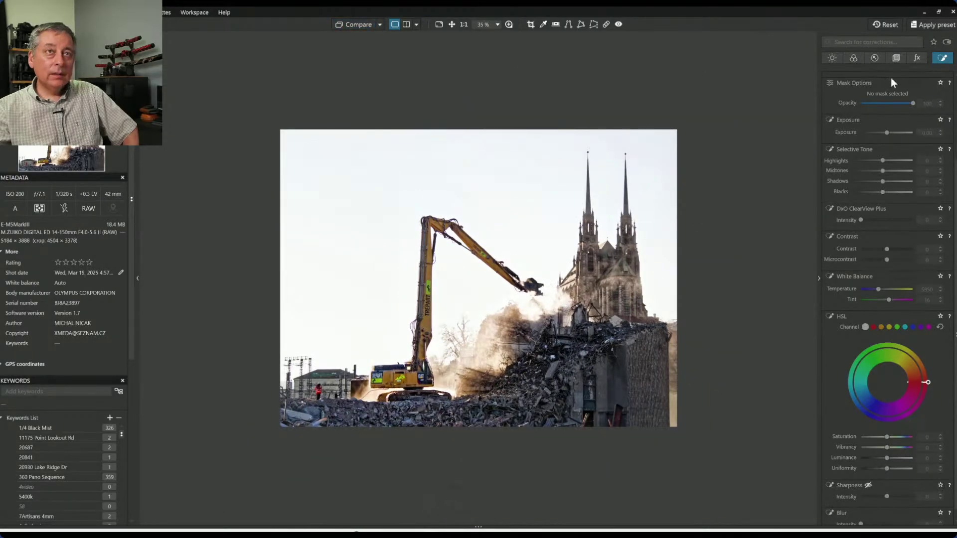
pyautogui.scroll(2, 894, 139)
pyautogui.click(860, 89)
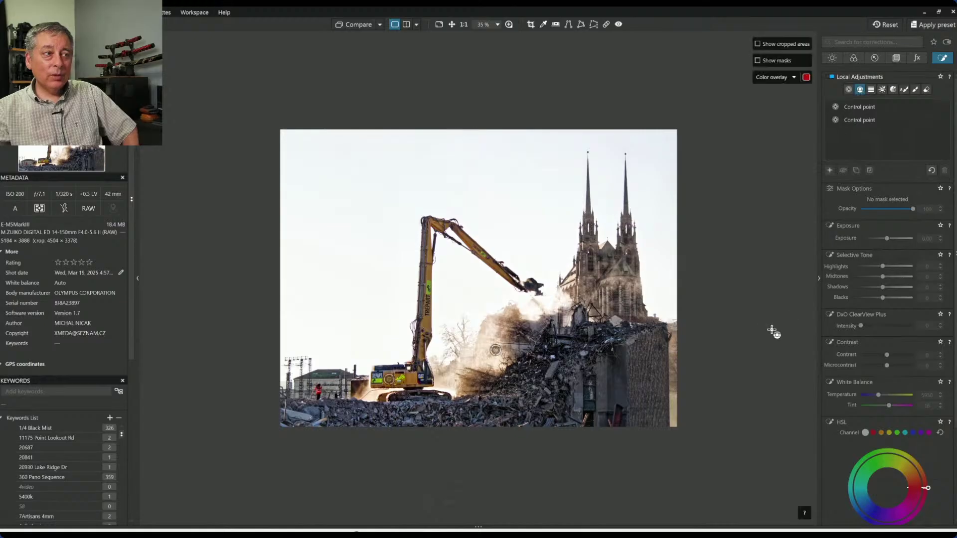
pyautogui.moveTo(437, 410); pyautogui.dragTo(436, 382)
pyautogui.press('m')
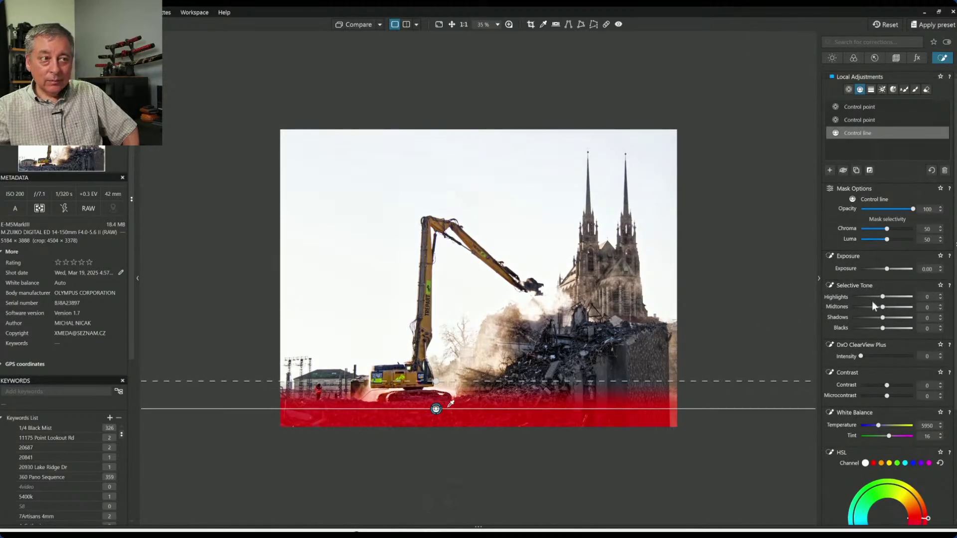
pyautogui.click(868, 328)
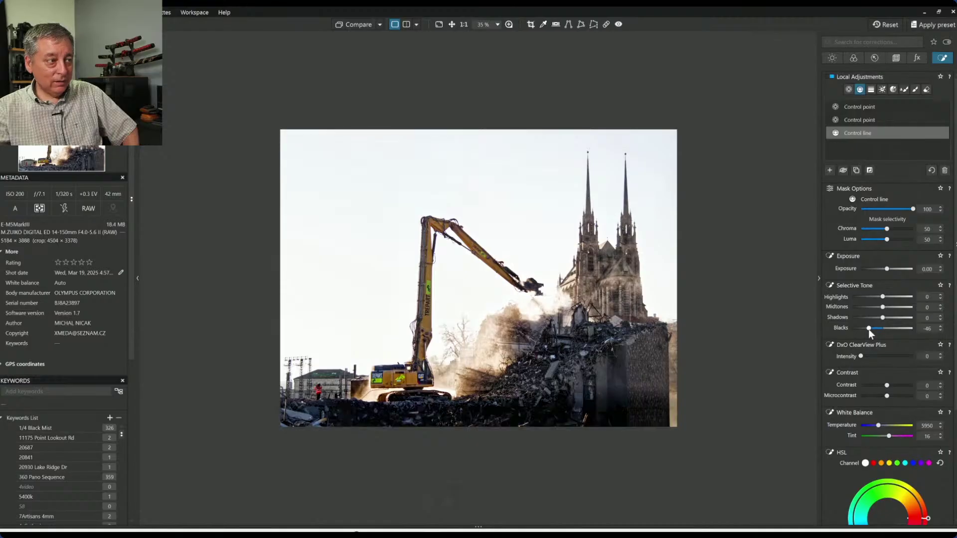
pyautogui.moveTo(869, 329); pyautogui.dragTo(875, 329)
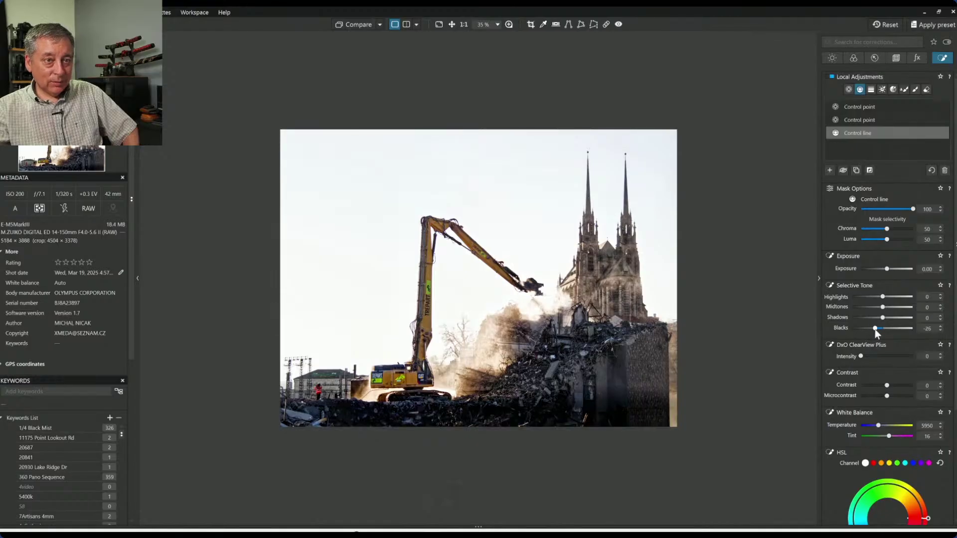
# Select the excavator's control point mask and reposition its main point on the machine body
pyautogui.click(389, 381)
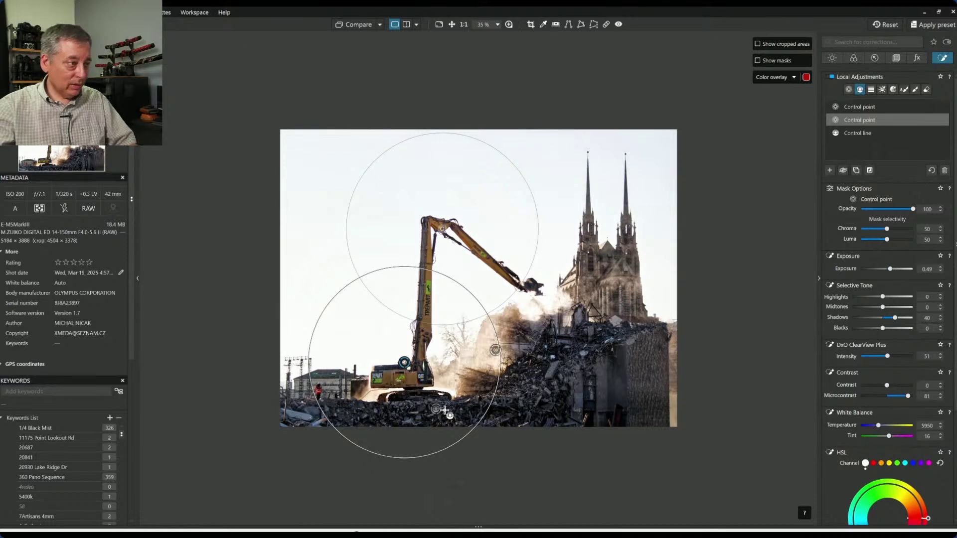
pyautogui.moveTo(404, 363); pyautogui.dragTo(404, 373)
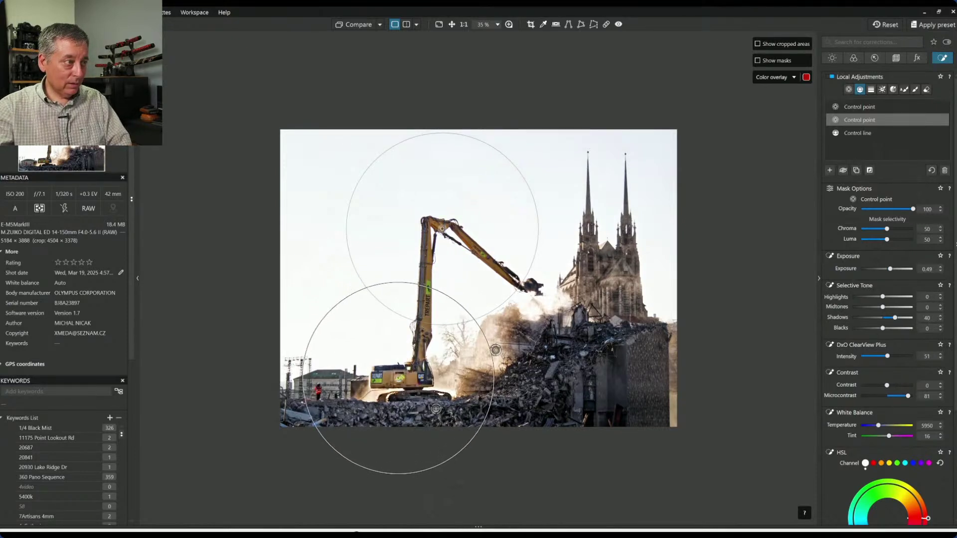
# Extend the rubble control line's gradient up to the excavator claw's height, with luma selectivity 55 and blacks at -42
pyautogui.click(436, 409)
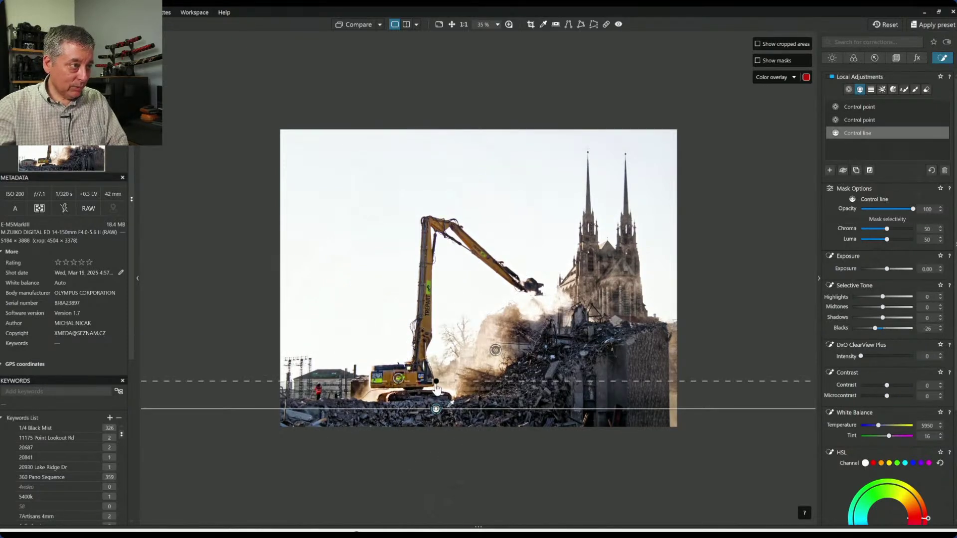
pyautogui.moveTo(435, 381); pyautogui.dragTo(436, 293)
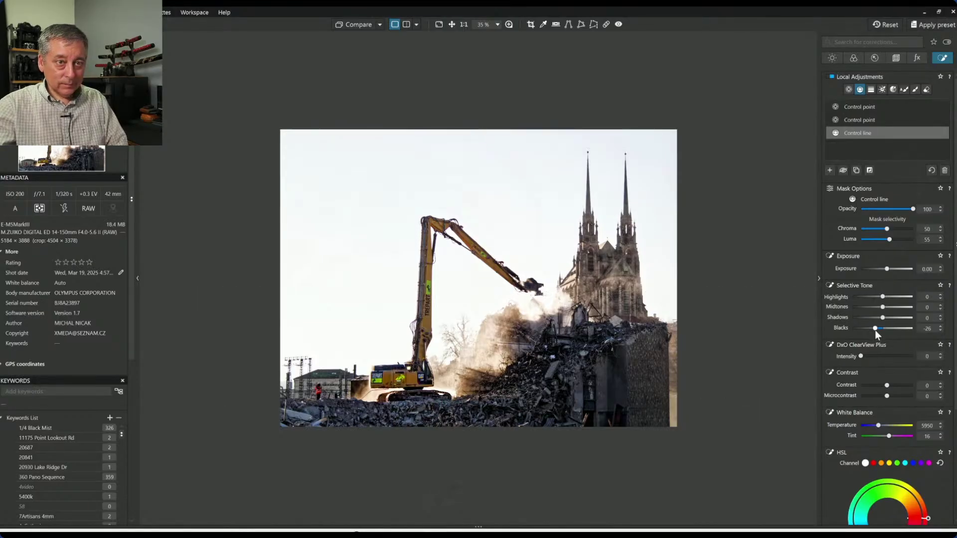
pyautogui.moveTo(875, 331); pyautogui.dragTo(871, 331)
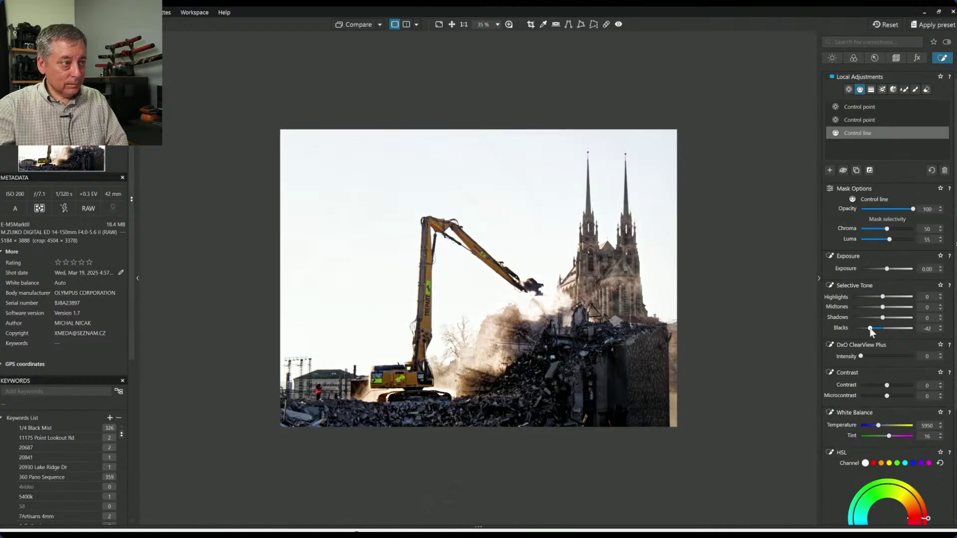
# Try a warmer white balance on the rubble control line, settling its temperature at 5750, and deselect the mask
pyautogui.scroll(-2, 872, 387)
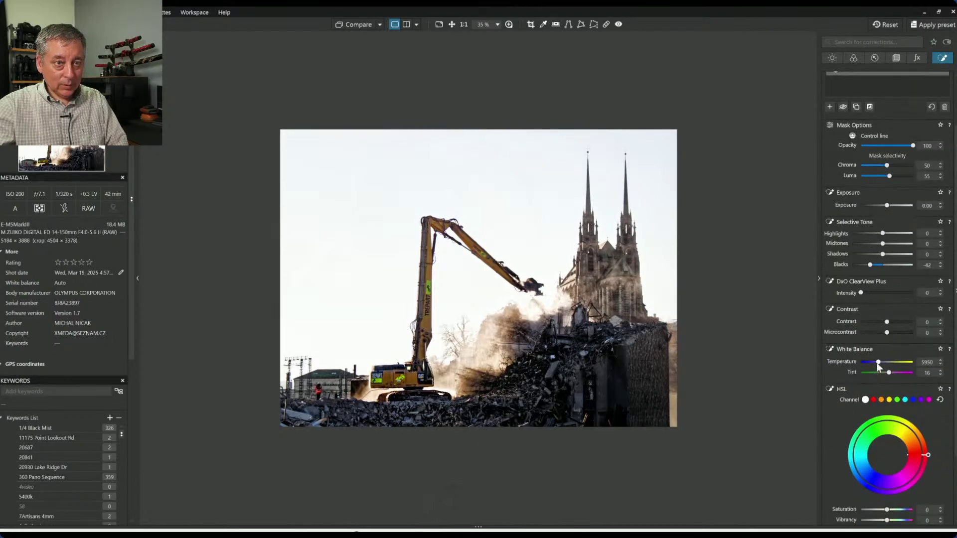
pyautogui.moveTo(878, 363); pyautogui.dragTo(888, 367)
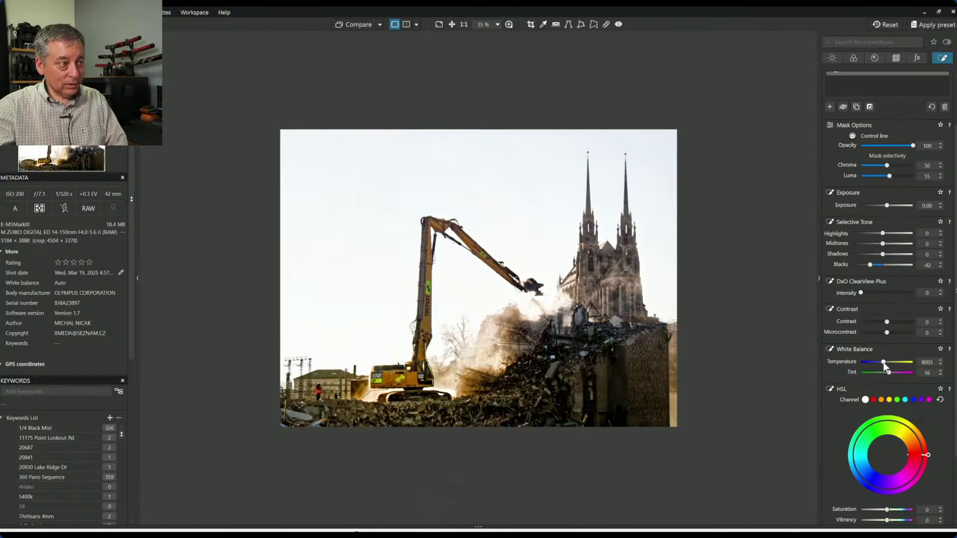
pyautogui.doubleClick(885, 368)
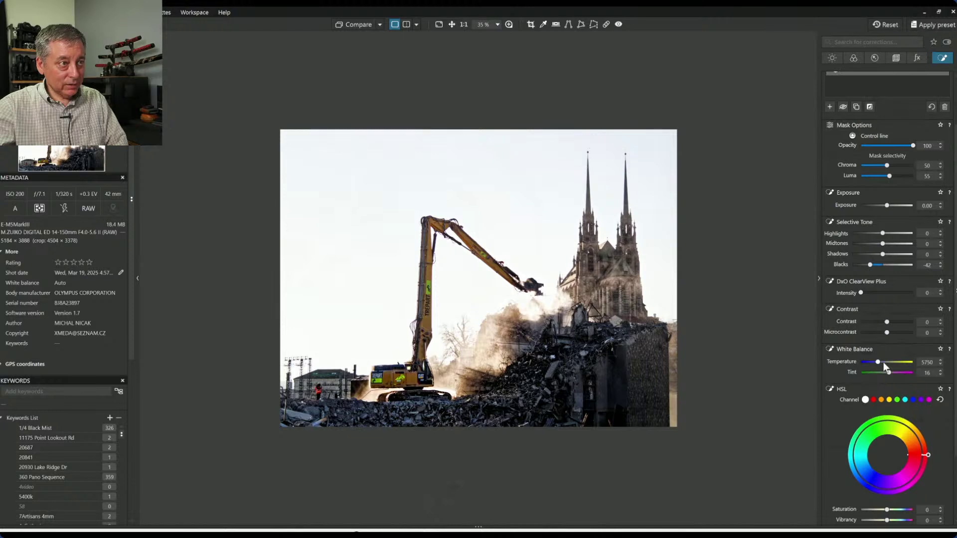
pyautogui.click(763, 256)
# Add a horizontal control line sampling the sky, fading out just below the photo's lower edge, with chroma selectivity 62
pyautogui.scroll(2, 846, 184)
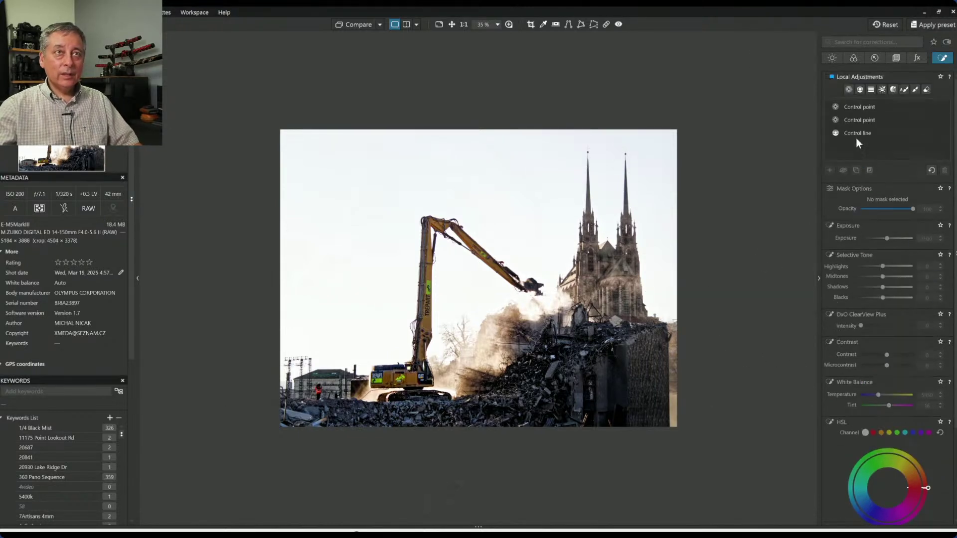
pyautogui.click(860, 90)
pyautogui.moveTo(348, 264); pyautogui.dragTo(348, 435)
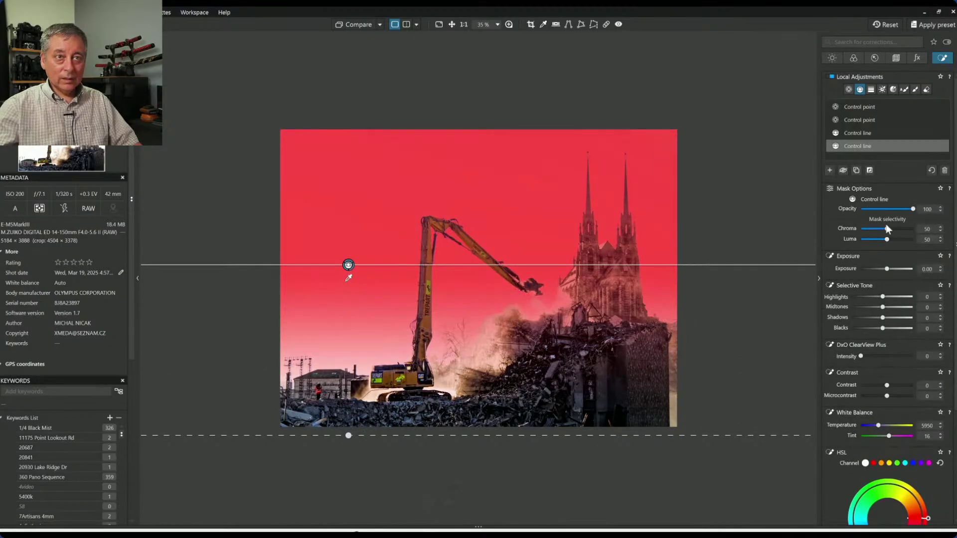
pyautogui.moveTo(887, 229); pyautogui.dragTo(893, 229)
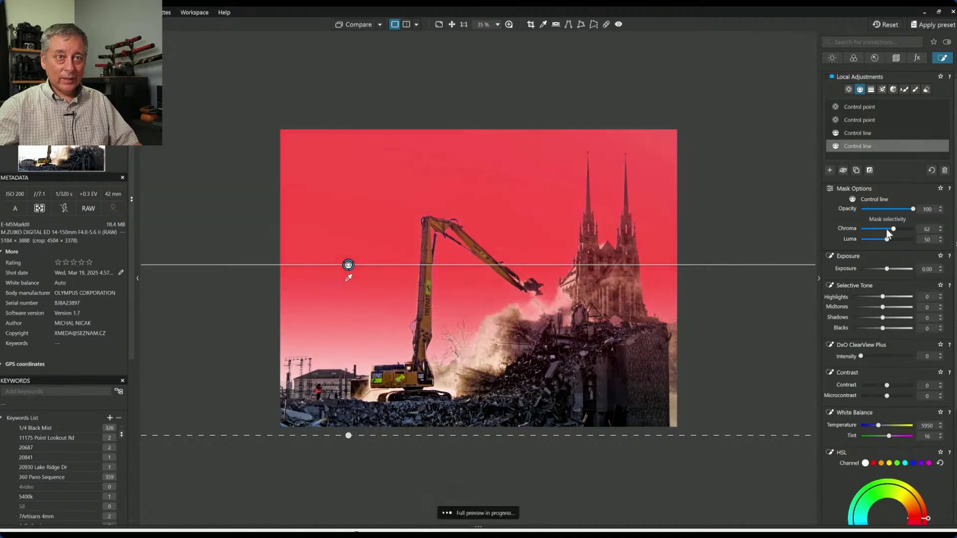
# Set the sky control line's highlights to -55, ClearView Plus intensity to 51 and microcontrast to 53
pyautogui.moveTo(883, 297); pyautogui.dragTo(866, 298)
pyautogui.moveTo(861, 356); pyautogui.dragTo(887, 356)
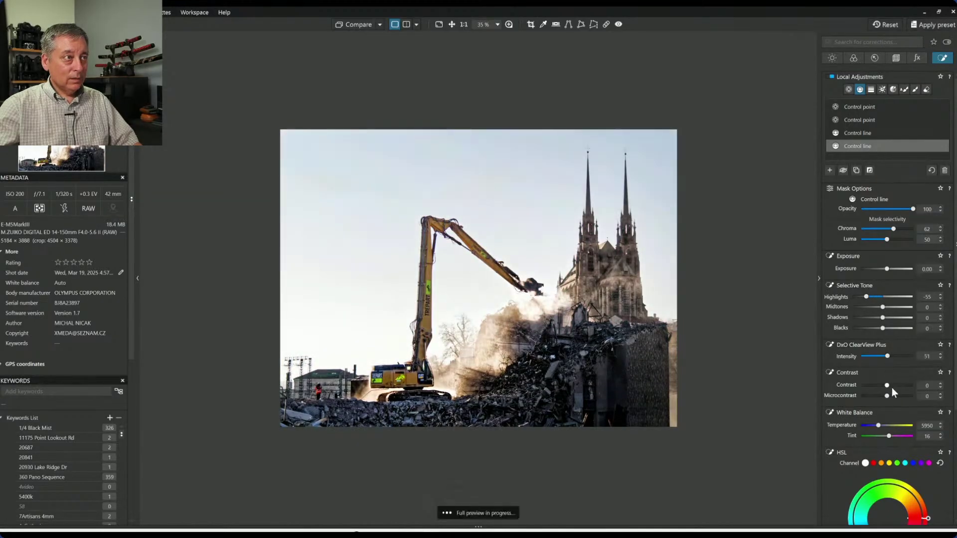
pyautogui.moveTo(896, 394); pyautogui.dragTo(901, 396)
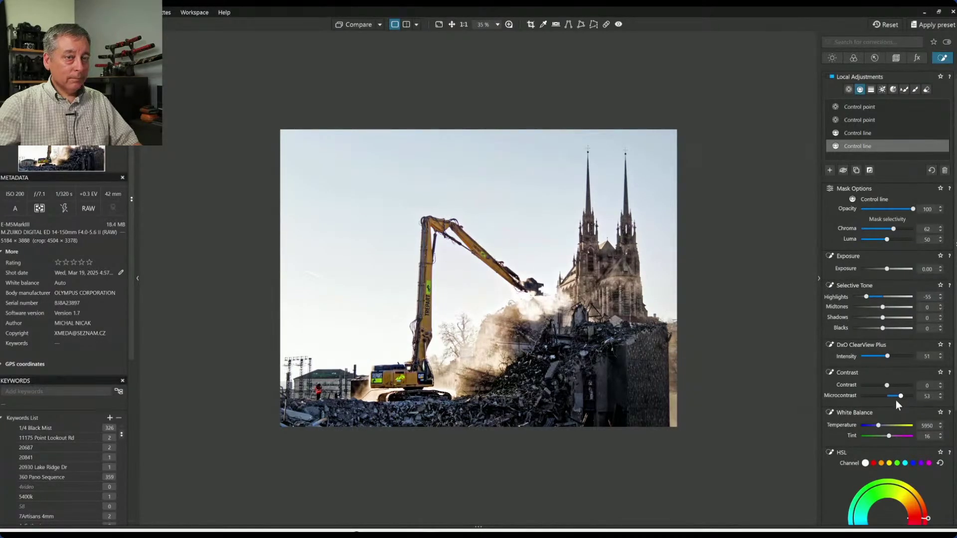
# Set the sky control line's white balance temperature to 4650, tint to -19 and HSL saturation to 45
pyautogui.scroll(-2, 873, 405)
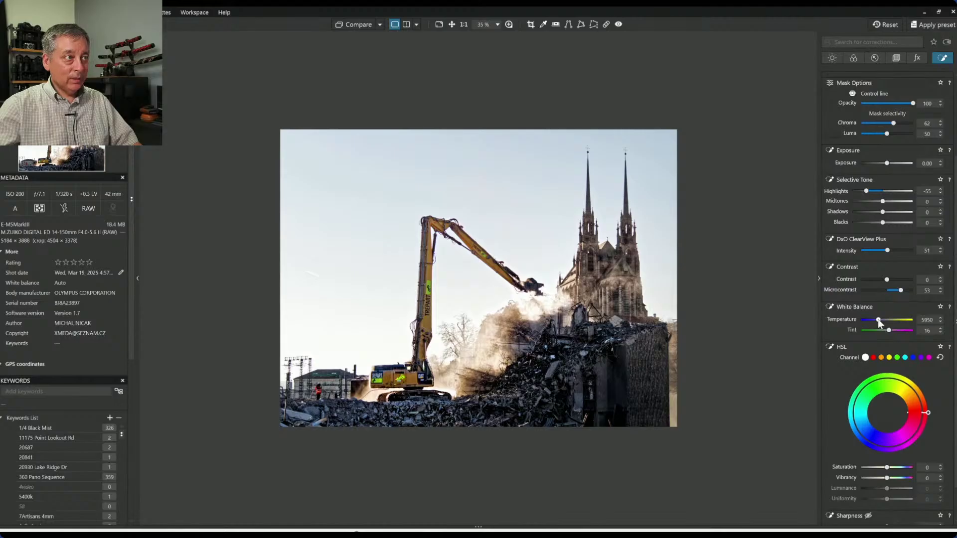
pyautogui.moveTo(879, 320); pyautogui.dragTo(877, 322)
pyautogui.scroll(-1, 893, 419)
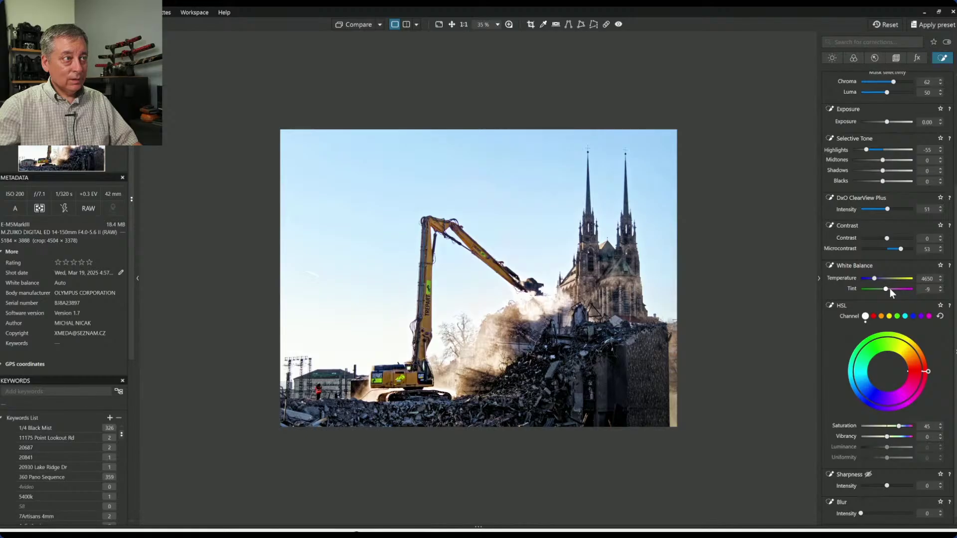
pyautogui.scroll(-4, 886, 290)
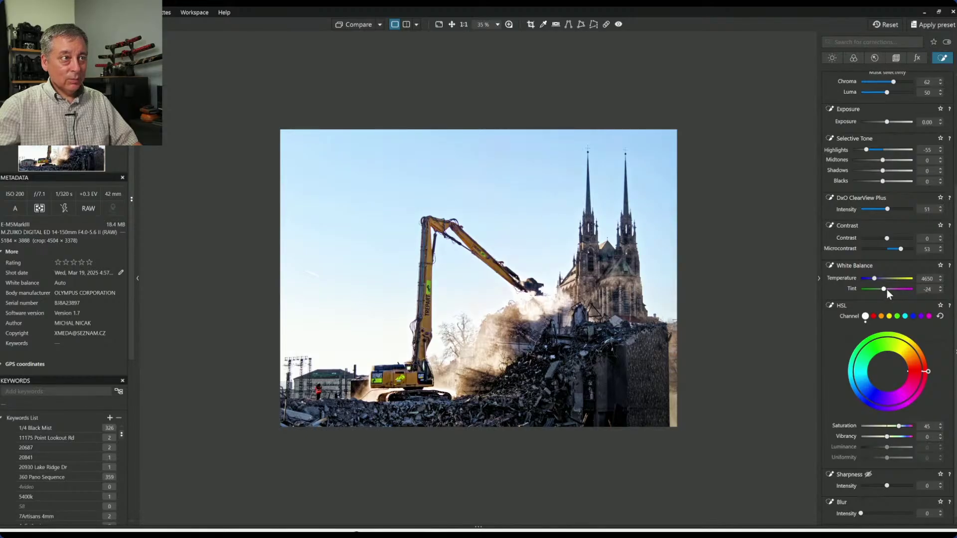
pyautogui.scroll(1, 887, 290)
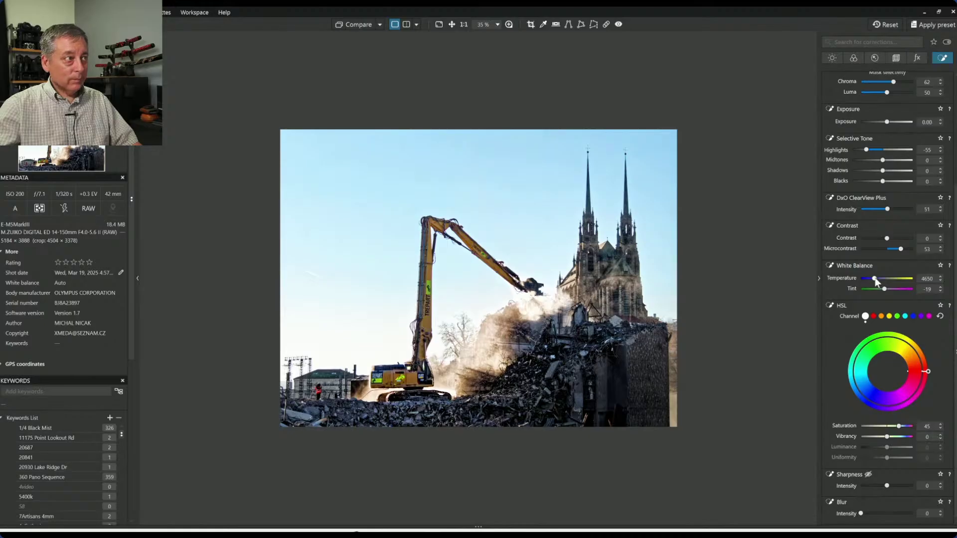
pyautogui.scroll(2, 919, 209)
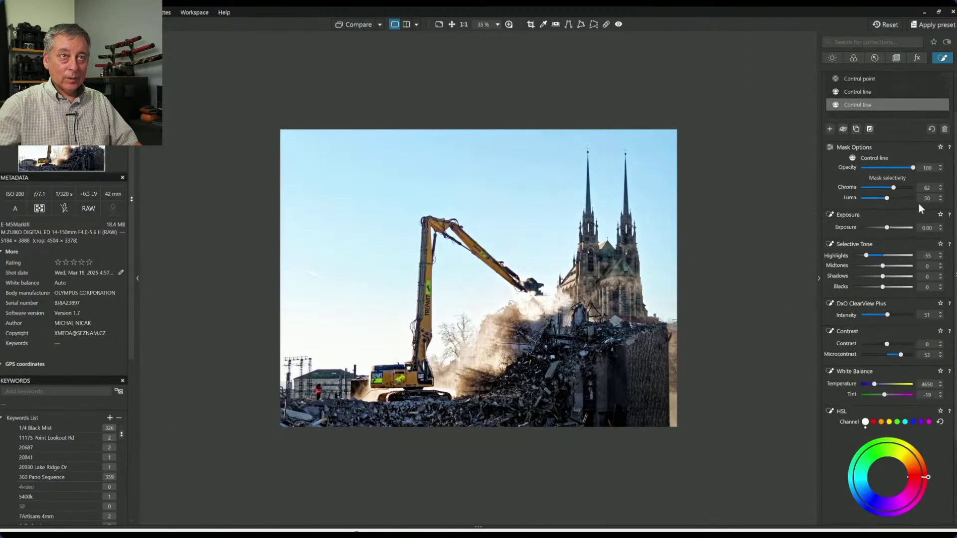
# Select the excavator's control point mask and set its white balance temperature to 6650 and tint to 26
pyautogui.scroll(1, 917, 206)
pyautogui.click(851, 124)
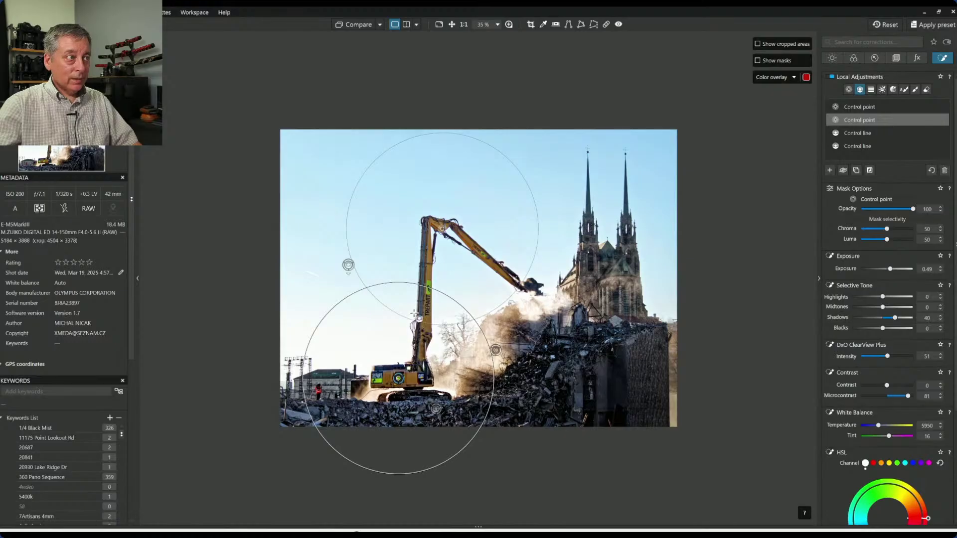
pyautogui.scroll(-3, 899, 357)
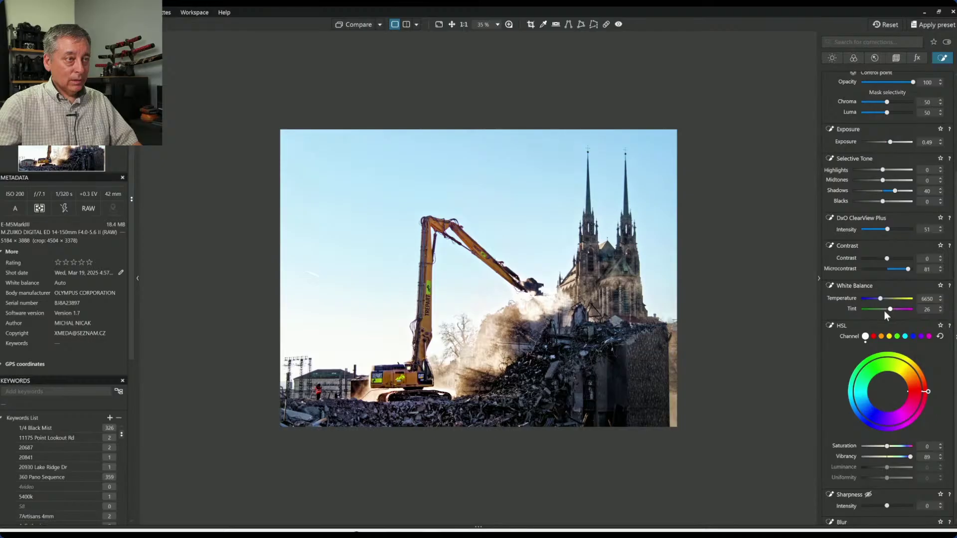
pyautogui.click(705, 284)
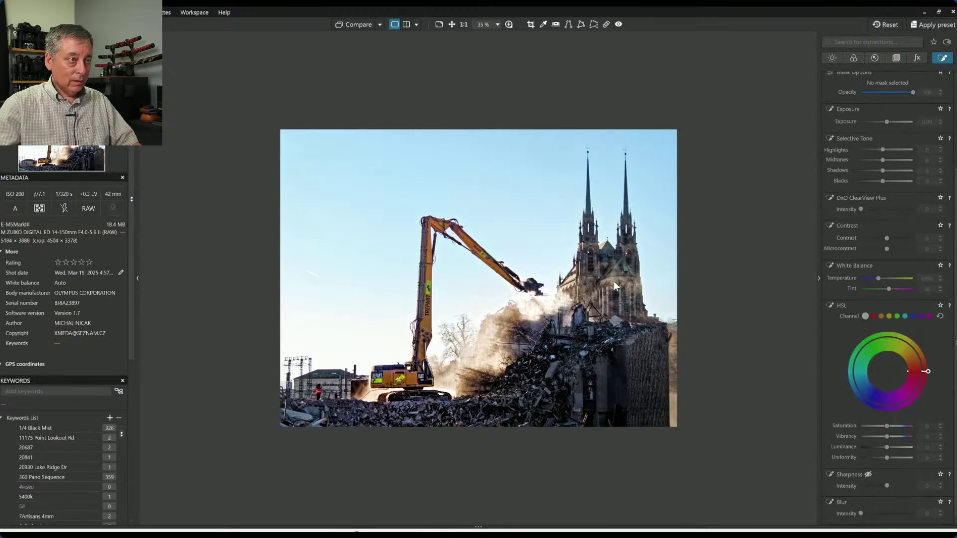
# Add a control point on the cathedral facade and set its white balance temperature to 6450
pyautogui.scroll(3, 876, 169)
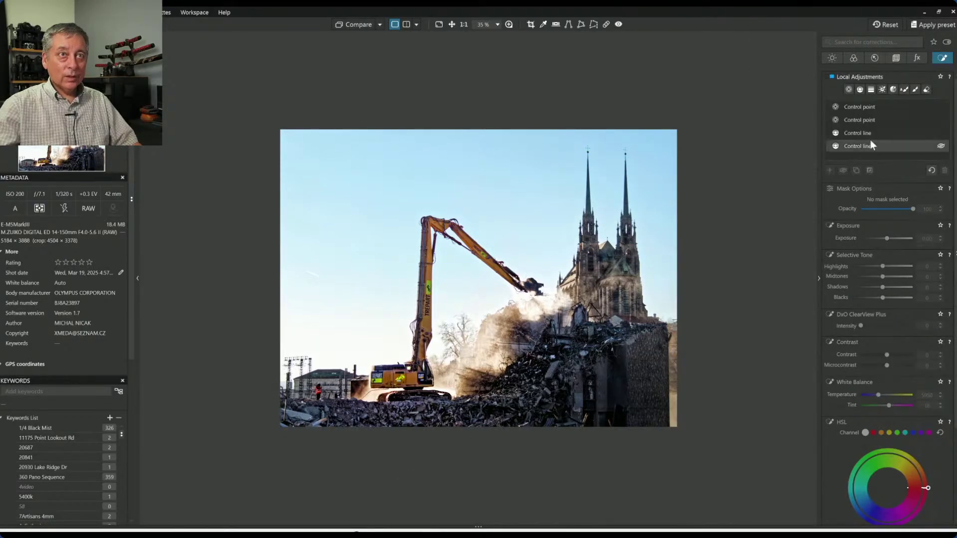
pyautogui.click(848, 89)
pyautogui.click(613, 282)
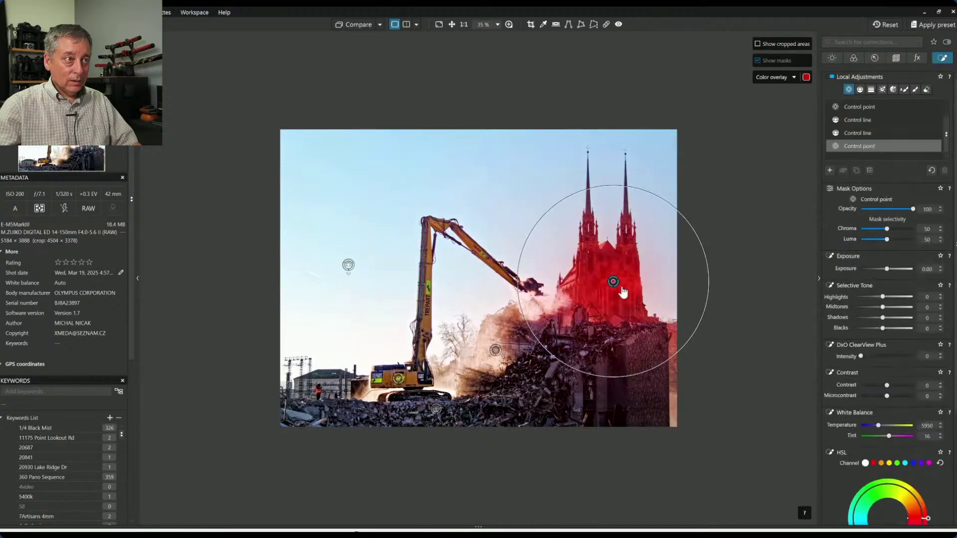
pyautogui.scroll(-4, 859, 394)
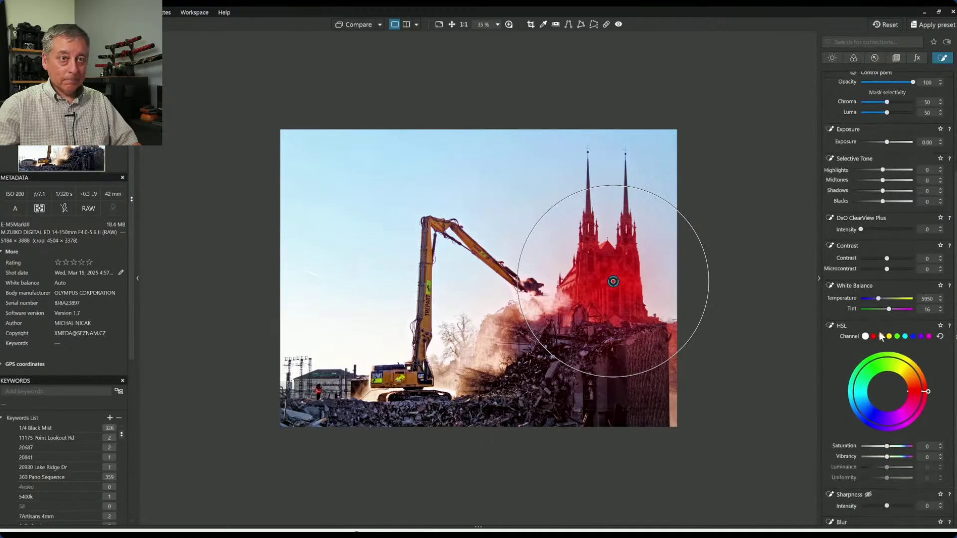
pyautogui.click(879, 301)
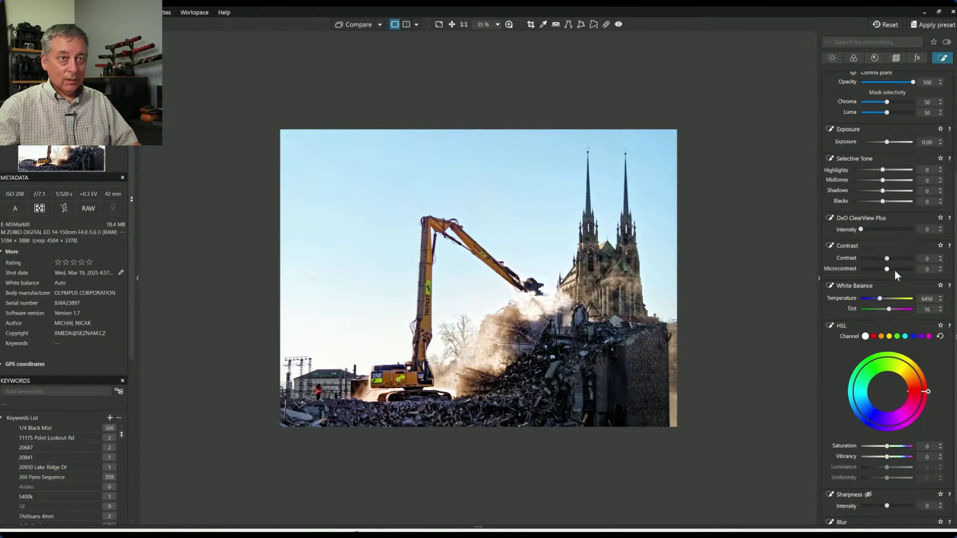
# Set the cathedral control point's highlights to 63, blacks to -10, contrast to 14 and microcontrast to 30
pyautogui.click(907, 171)
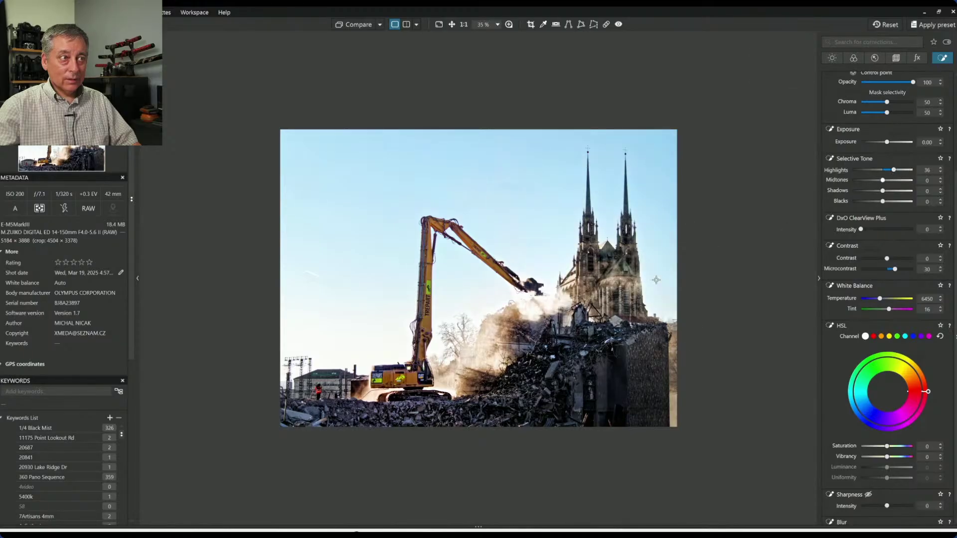
pyautogui.moveTo(584, 302)
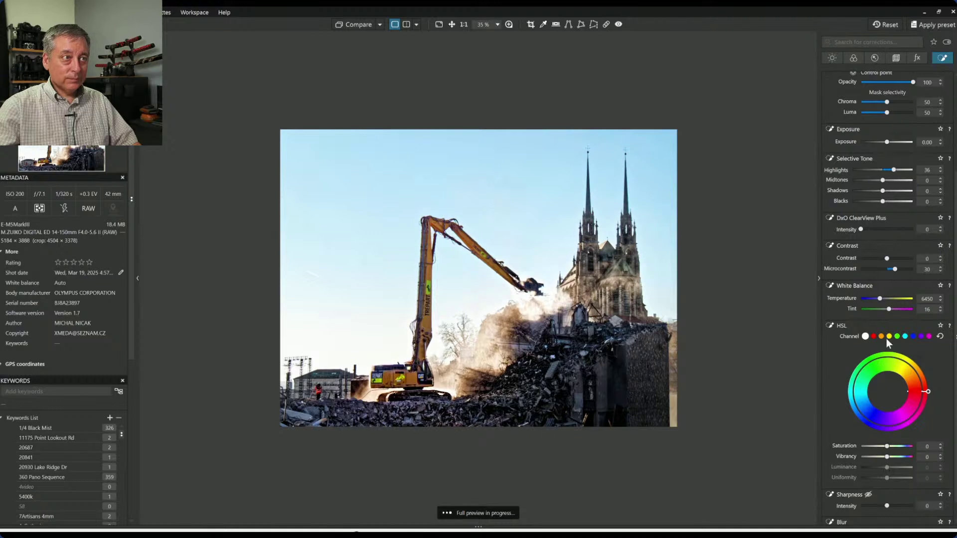
pyautogui.click(904, 170)
pyautogui.click(878, 202)
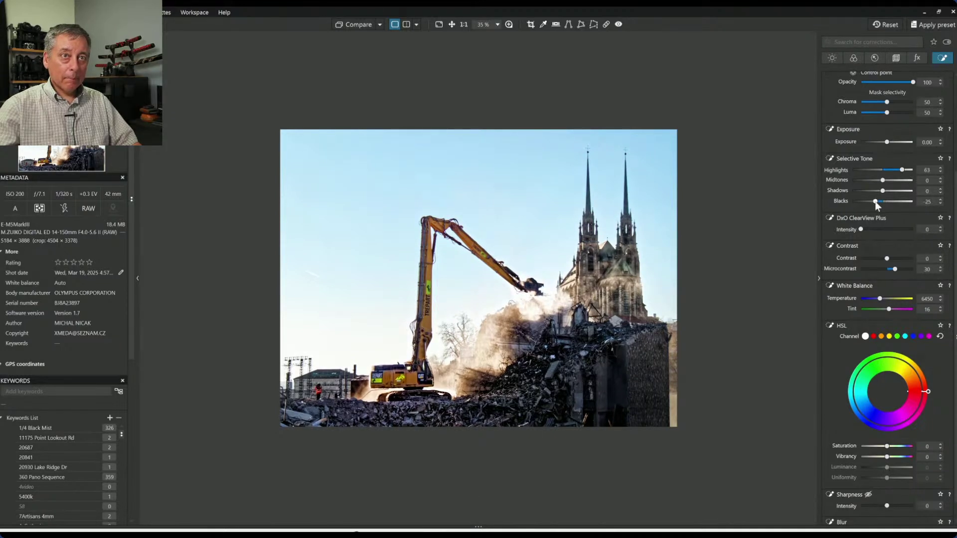
pyautogui.moveTo(879, 205); pyautogui.dragTo(881, 201)
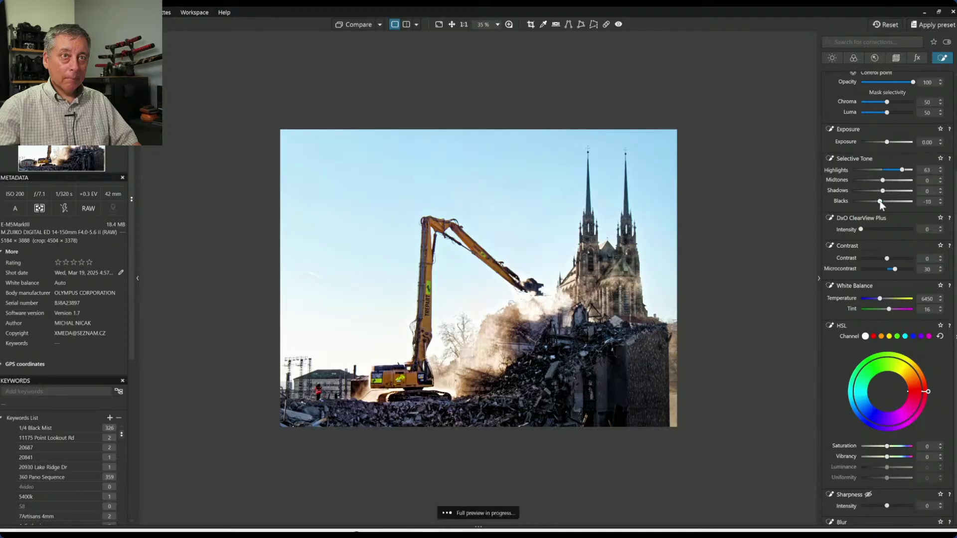
pyautogui.moveTo(888, 259); pyautogui.dragTo(891, 259)
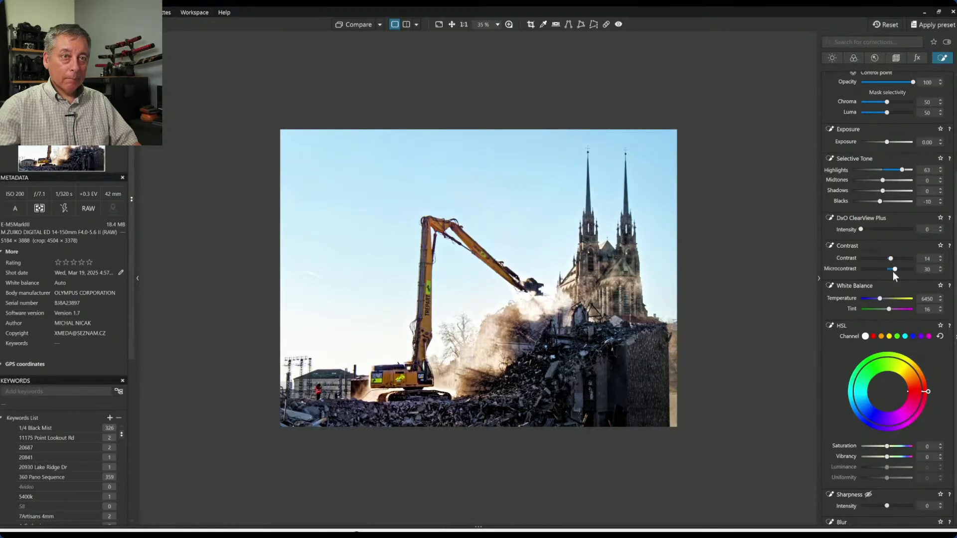
pyautogui.press('Escape')
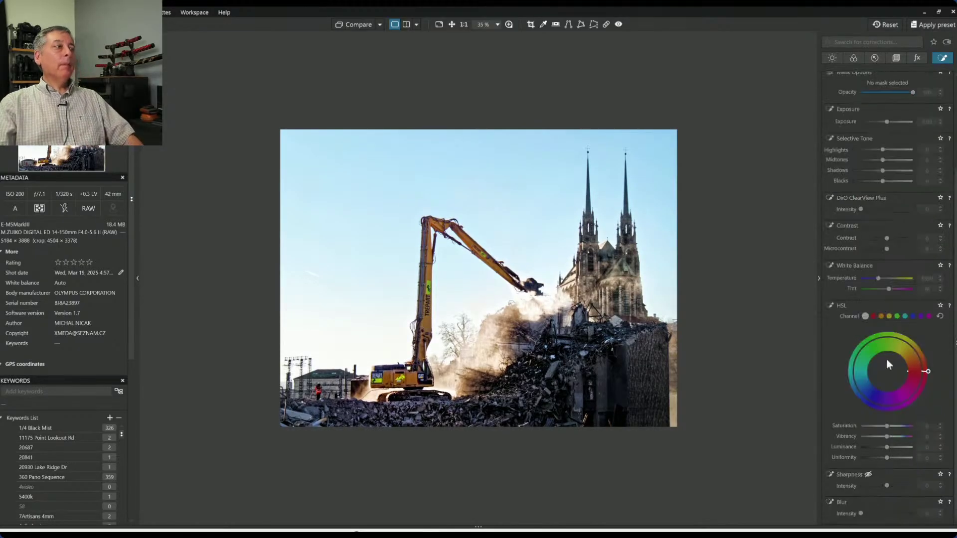
# Add a control point on the orange-vested worker, shrink its circle around the figure and set its exposure to 1.10
pyautogui.scroll(3, 854, 198)
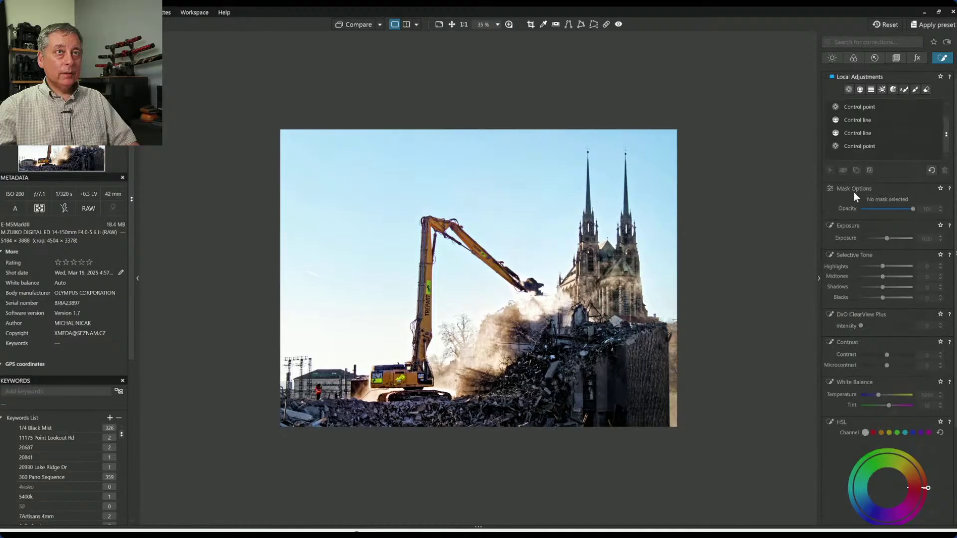
pyautogui.click(848, 89)
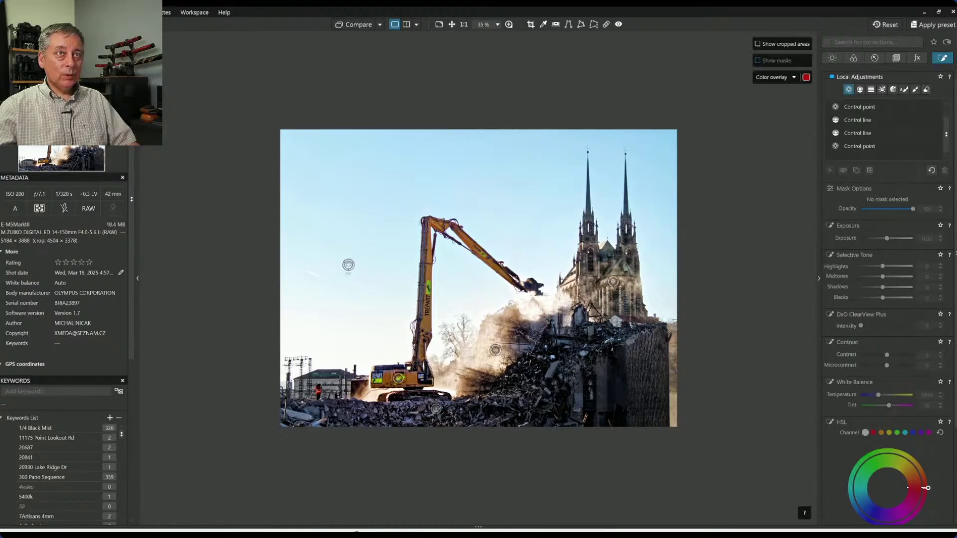
pyautogui.click(317, 395)
pyautogui.moveTo(314, 345); pyautogui.dragTo(327, 374)
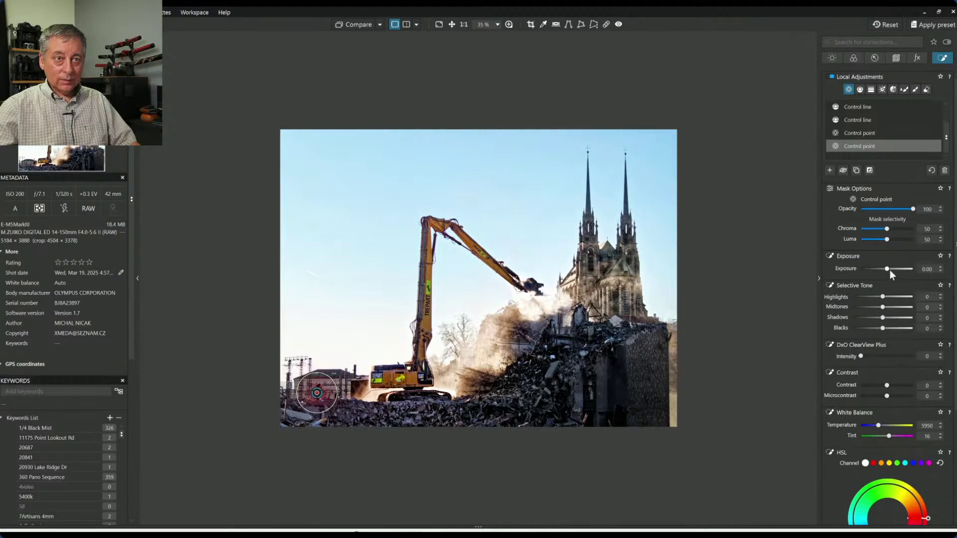
pyautogui.moveTo(890, 271); pyautogui.dragTo(895, 271)
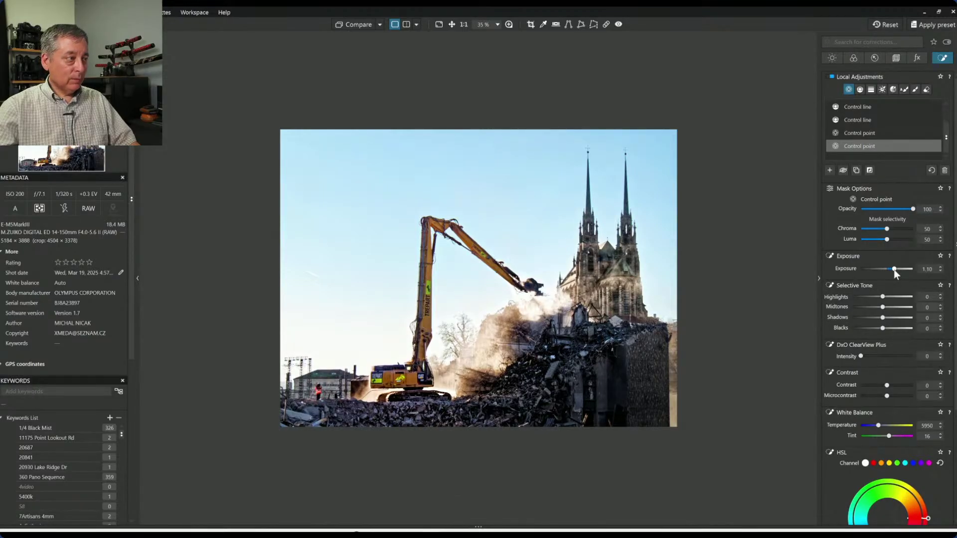
pyautogui.click(742, 369)
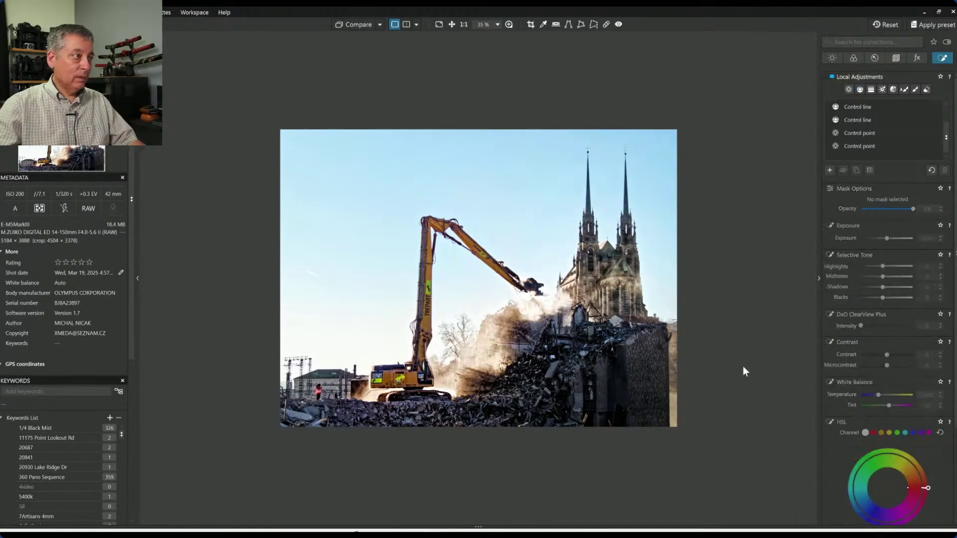
# Select the sky control line and shift it slightly lower, down to about the excavator claw's height
pyautogui.scroll(2, 845, 124)
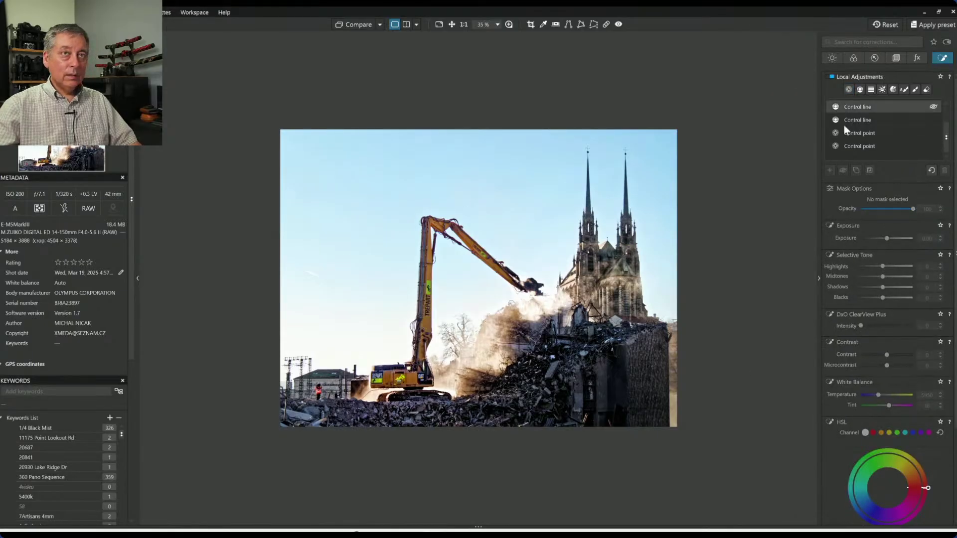
pyautogui.click(848, 133)
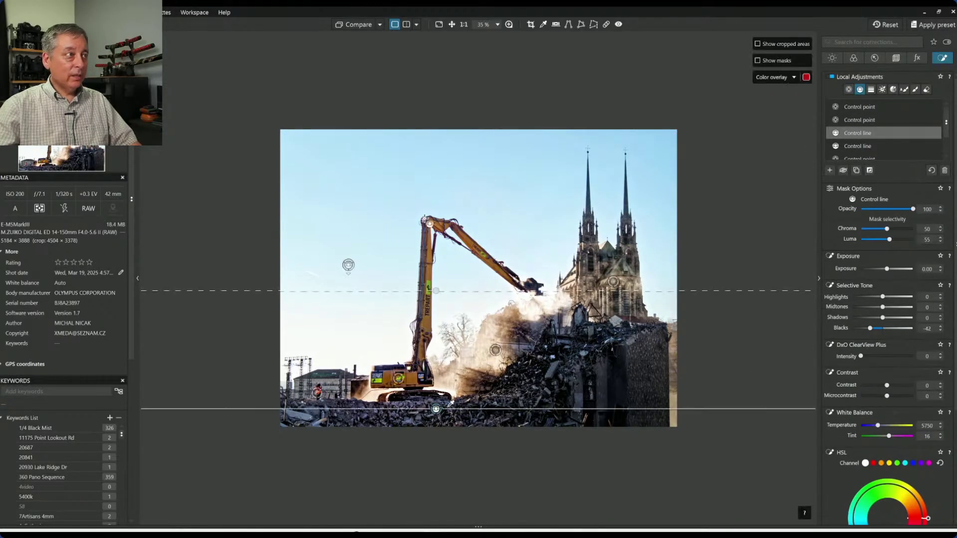
pyautogui.click(348, 265)
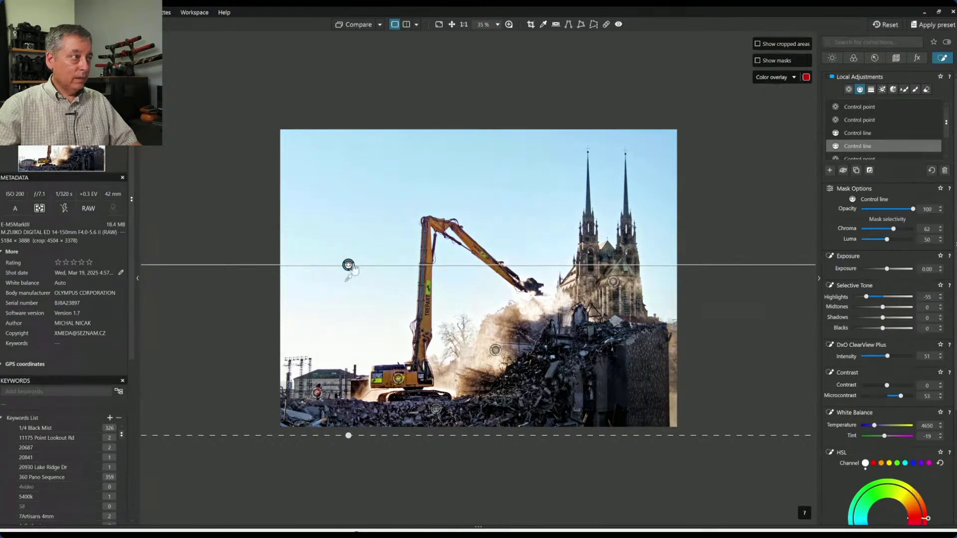
pyautogui.moveTo(348, 265)
pyautogui.mouseDown()
pyautogui.moveTo(341, 329)
pyautogui.moveTo(347, 273)
pyautogui.mouseUp()
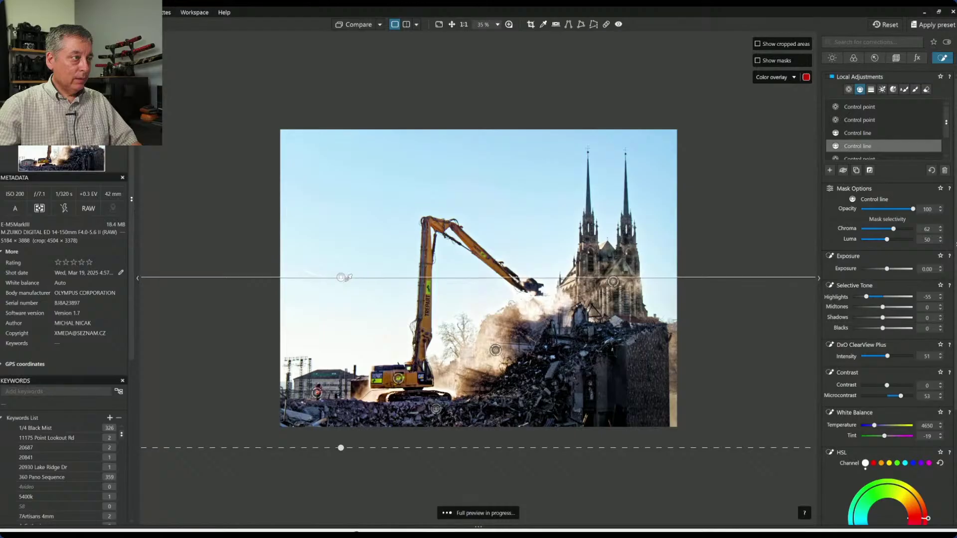
# Deselect the sky control line and compare the edited demolition photo with the original
pyautogui.click(770, 340)
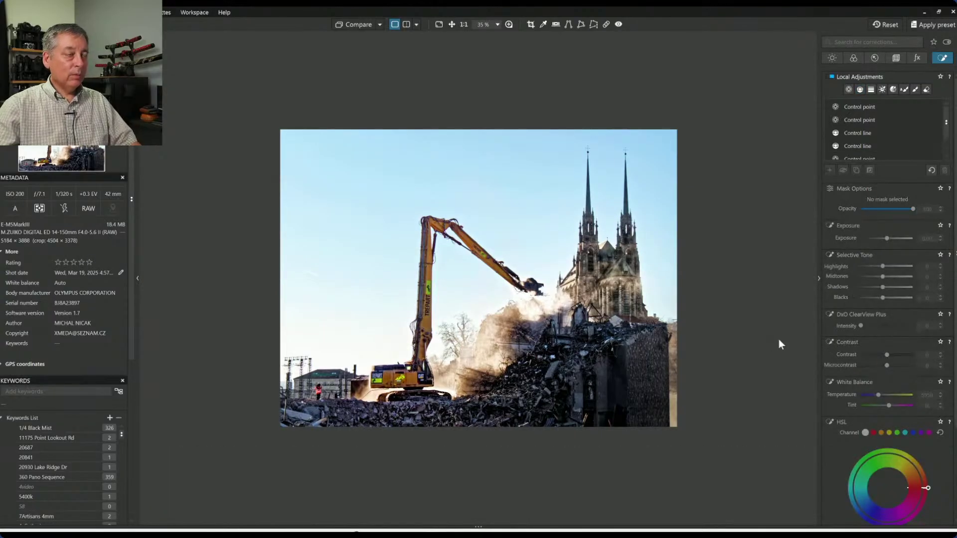
pyautogui.click(360, 24)
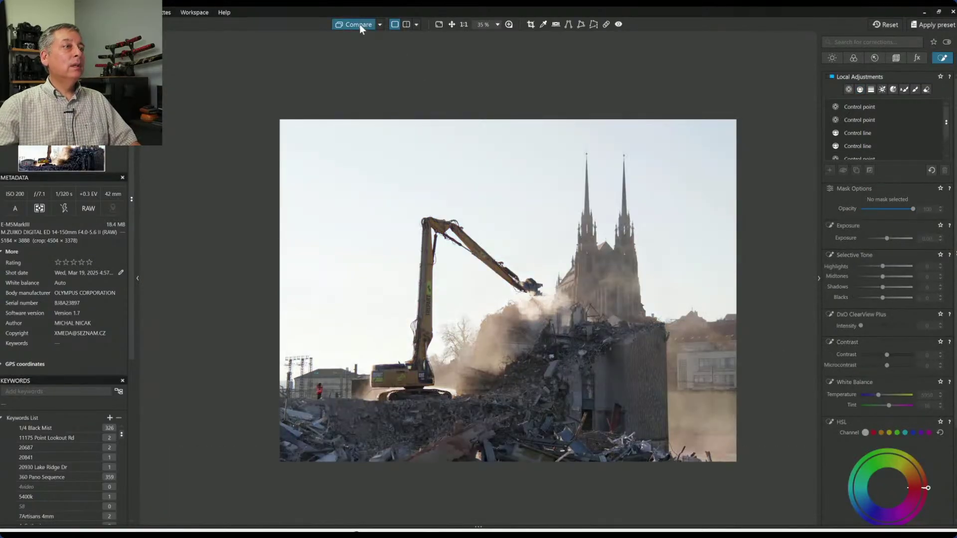
pyautogui.click(360, 24)
pyautogui.click(360, 25)
pyautogui.click(360, 24)
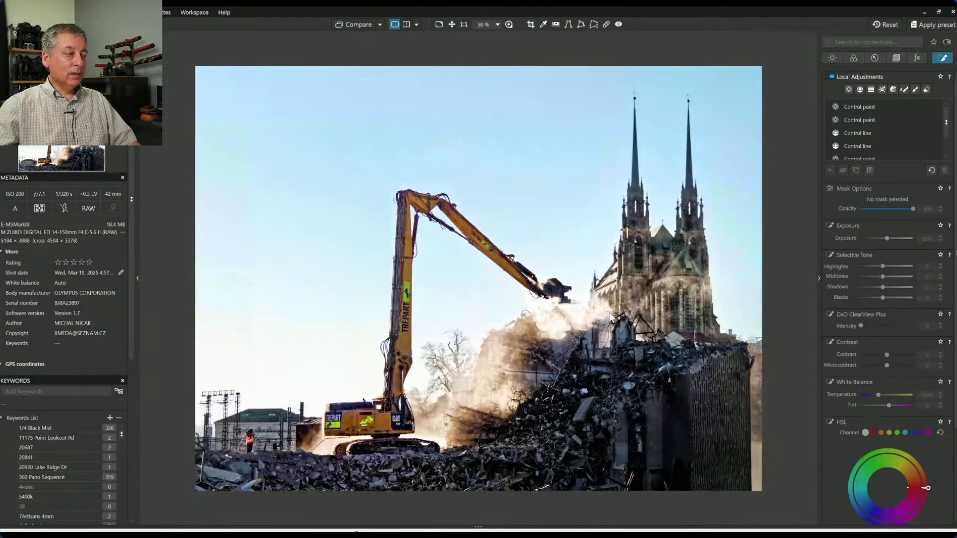
# Set the whole photo's microcontrast to -53 and check the edited picture at a smaller zoom
pyautogui.click(832, 63)
pyautogui.scroll(-1, 872, 309)
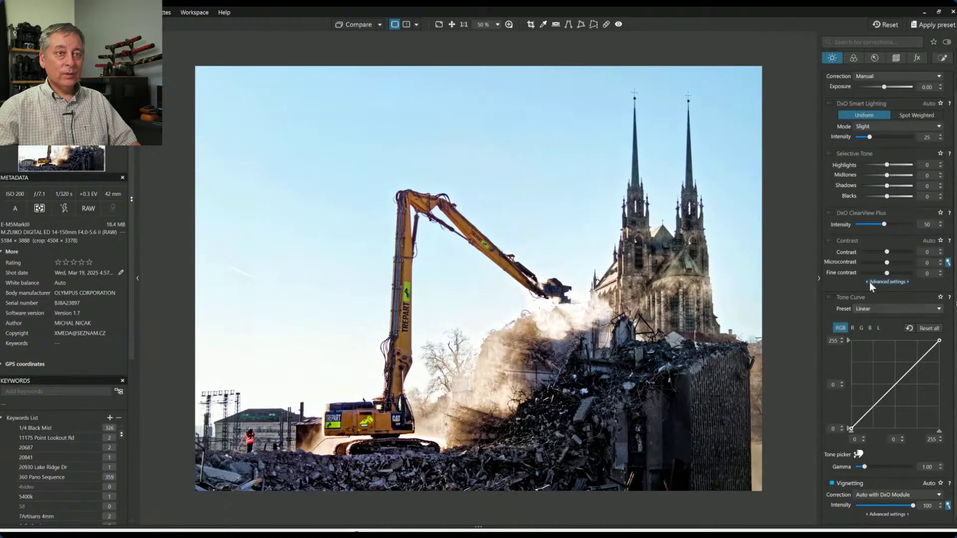
pyautogui.click(876, 263)
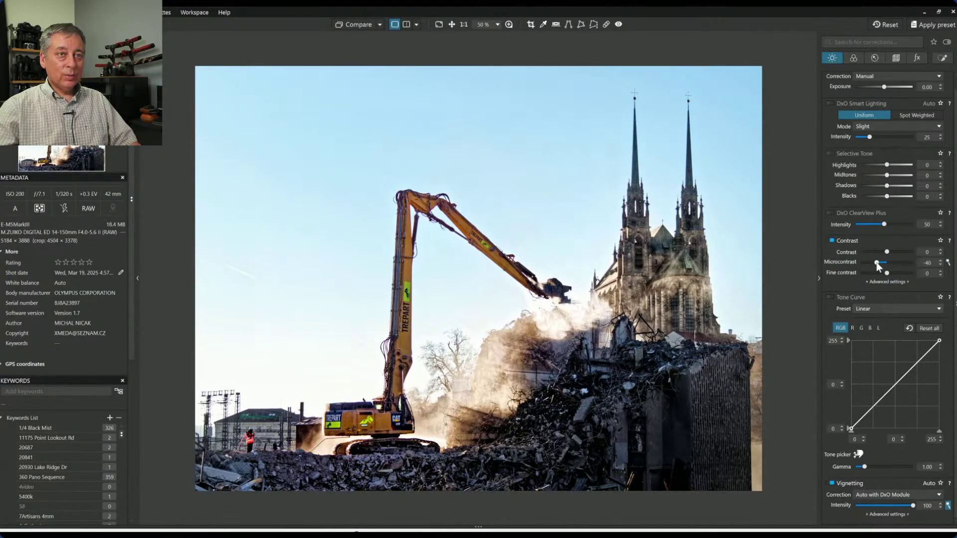
pyautogui.moveTo(876, 261); pyautogui.dragTo(873, 263)
pyautogui.scroll(-2, 352, 61)
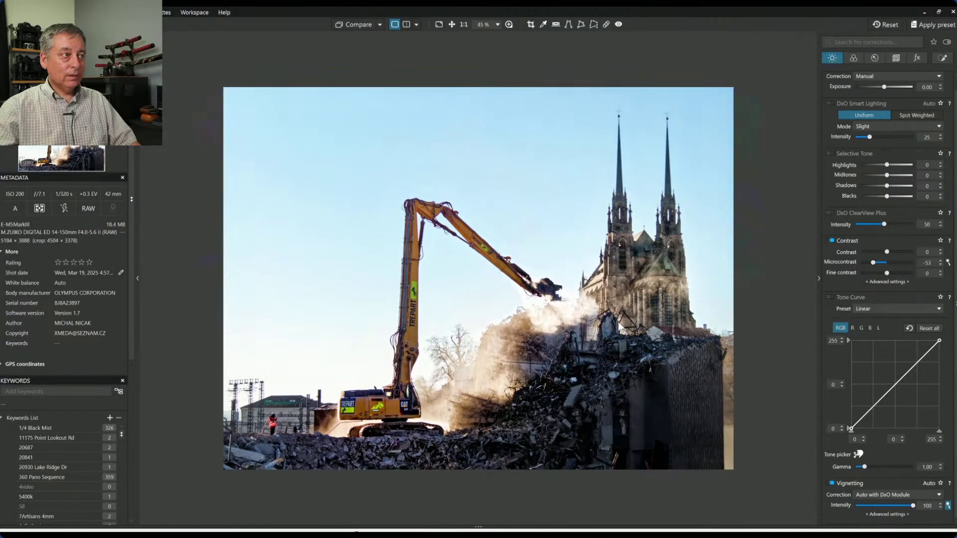
pyautogui.moveTo(345, 23); pyautogui.dragTo(344, 21)
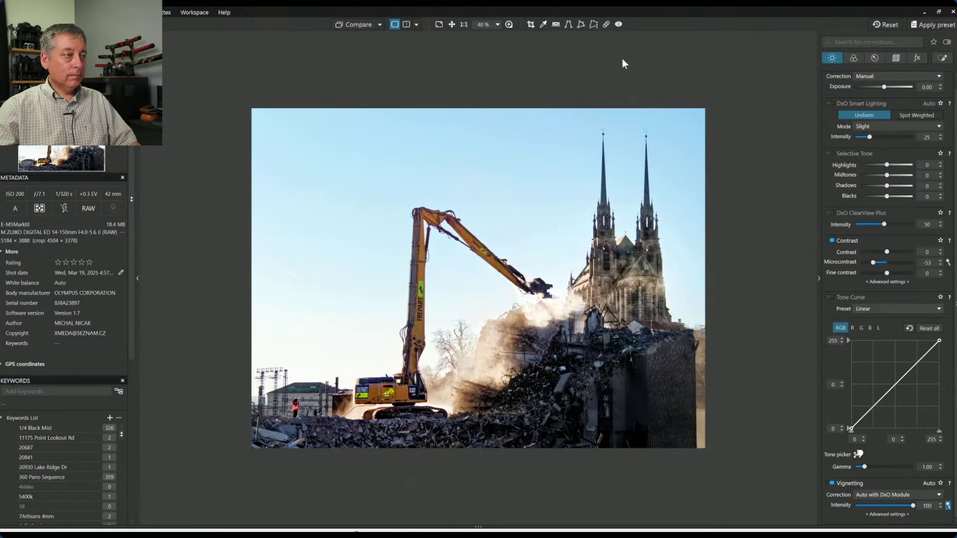
# Extend the excavator's control point mask with a shrunken point at the boom's elbow and four more points along the boom and arm
pyautogui.click(936, 58)
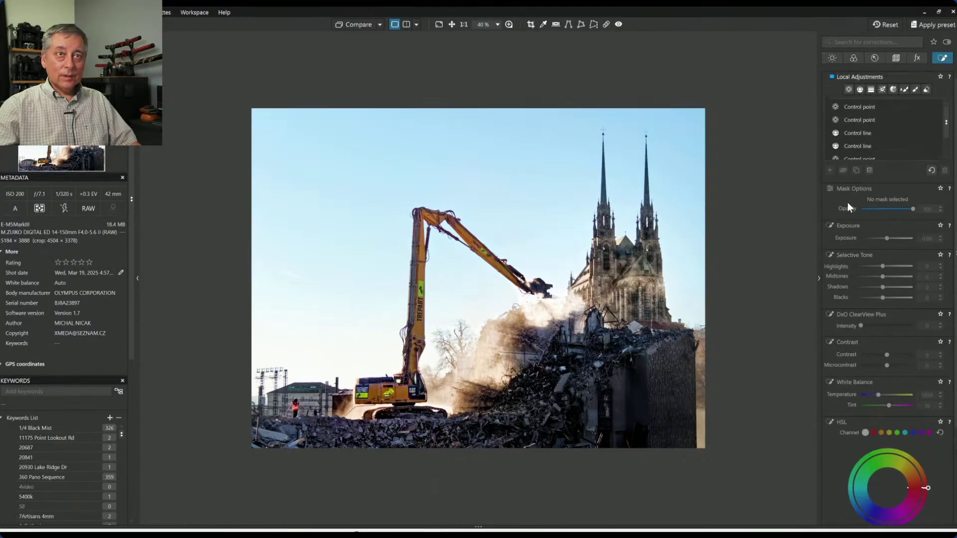
pyautogui.scroll(-2, 854, 131)
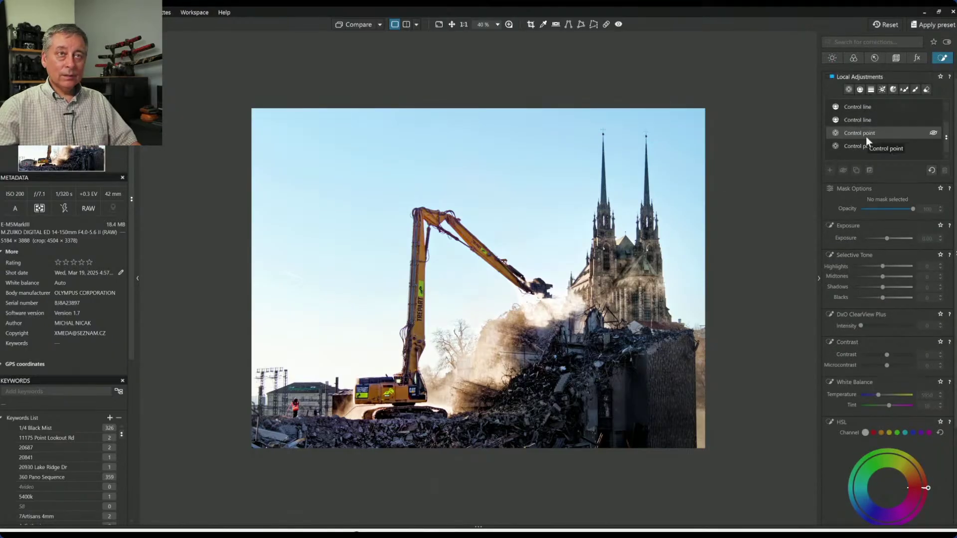
pyautogui.click(866, 134)
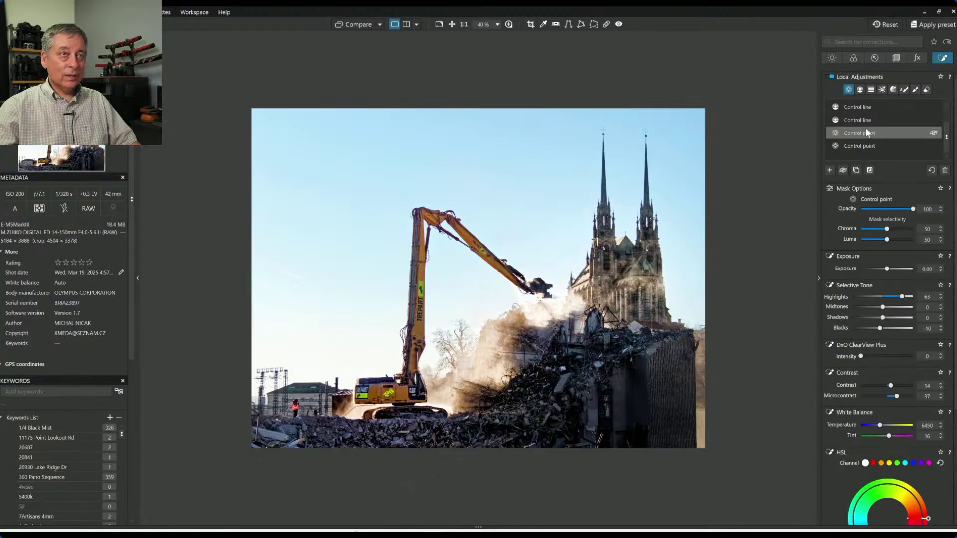
pyautogui.click(389, 394)
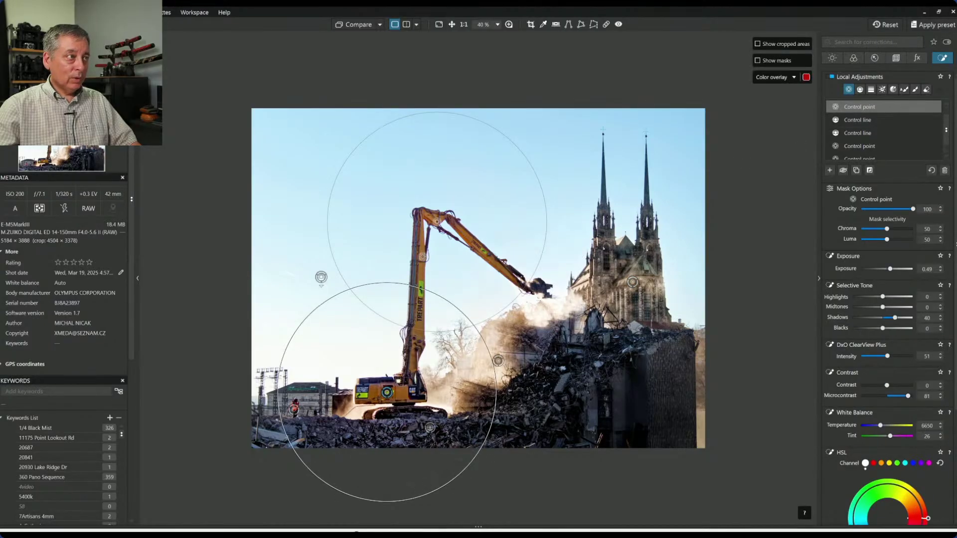
pyautogui.moveTo(466, 114); pyautogui.dragTo(452, 163)
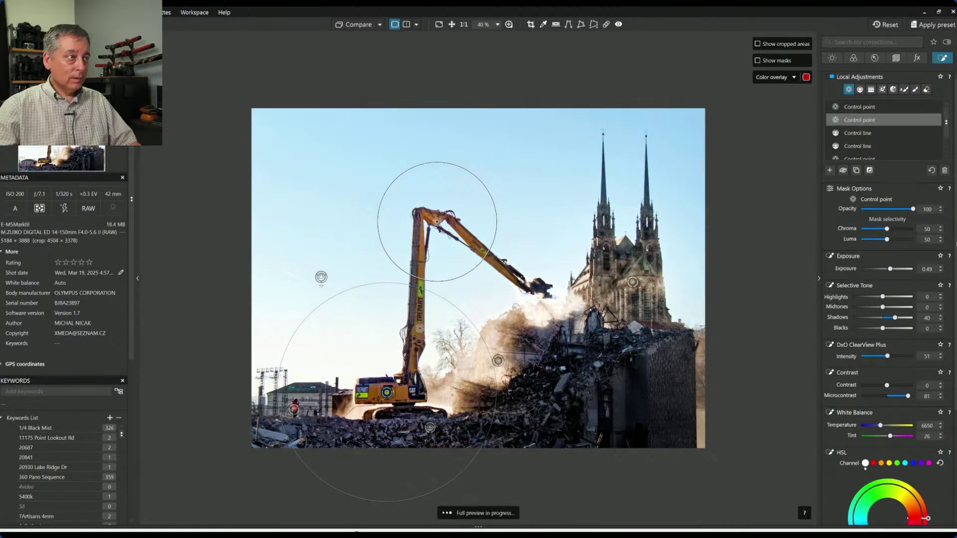
pyautogui.click(420, 329)
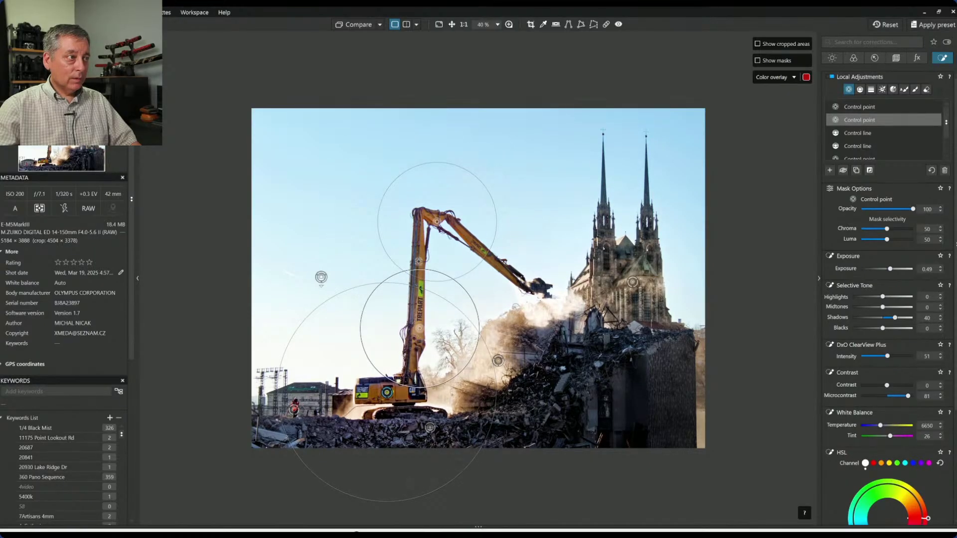
pyautogui.click(421, 258)
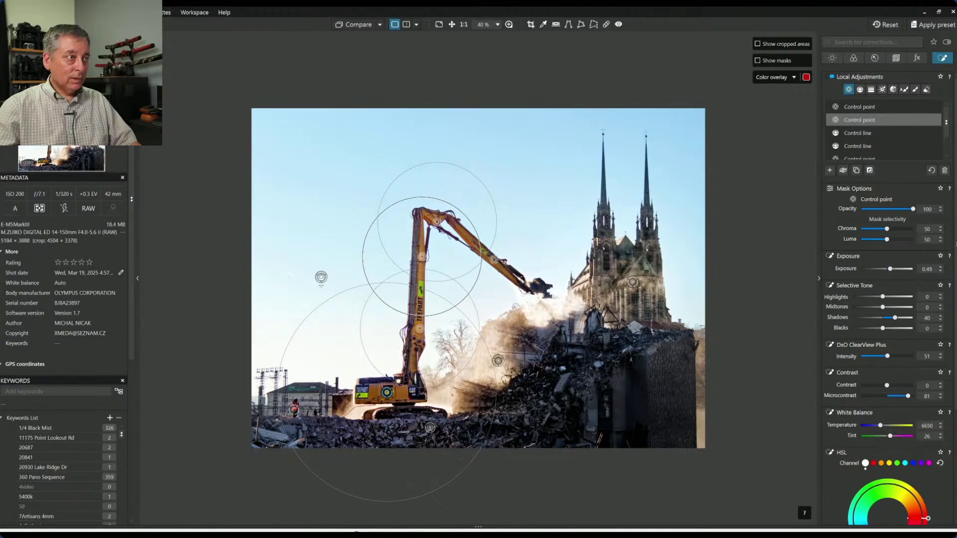
pyautogui.click(494, 259)
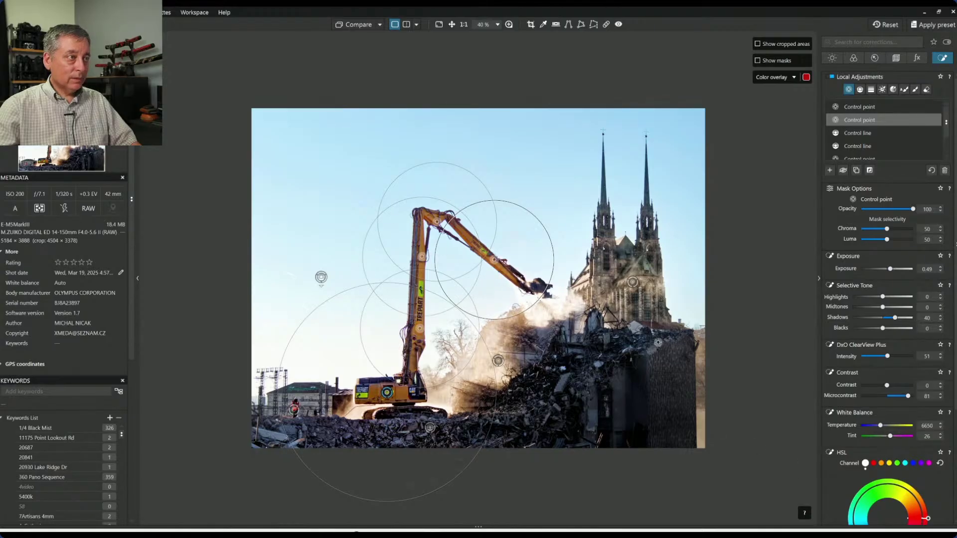
pyautogui.click(460, 228)
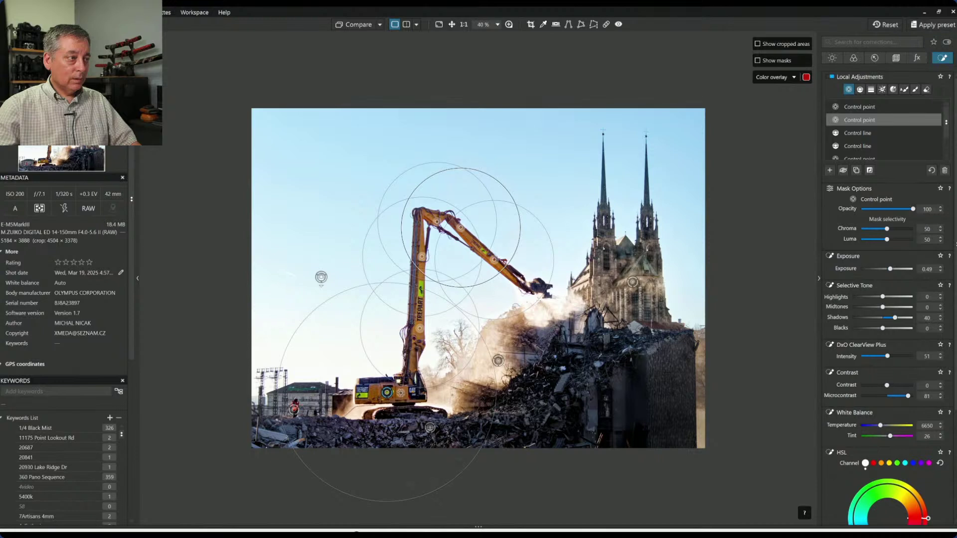
# Set the exposure of the excavator's control point mask to 1.59
pyautogui.scroll(-1, 892, 391)
pyautogui.scroll(-2, 893, 391)
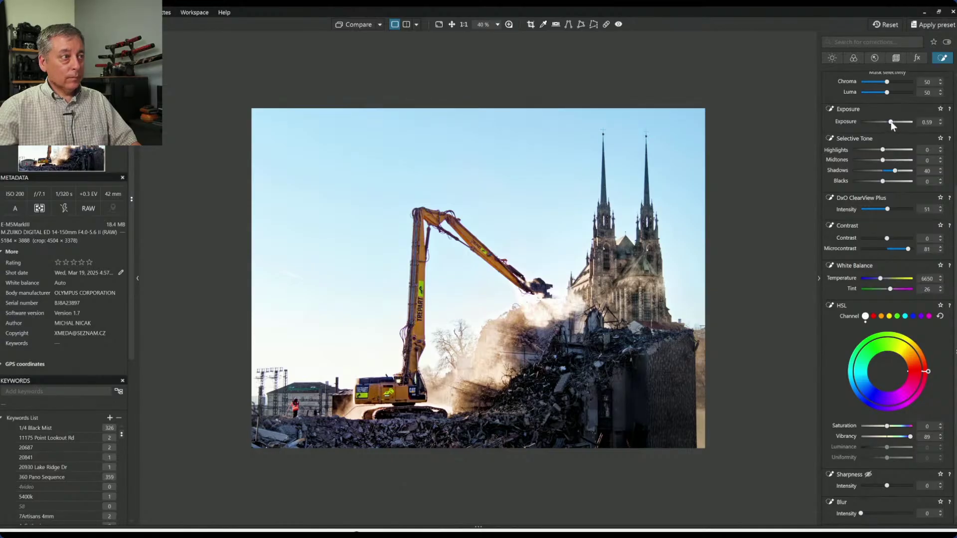
pyautogui.moveTo(892, 124); pyautogui.dragTo(893, 123)
pyautogui.scroll(6, 890, 121)
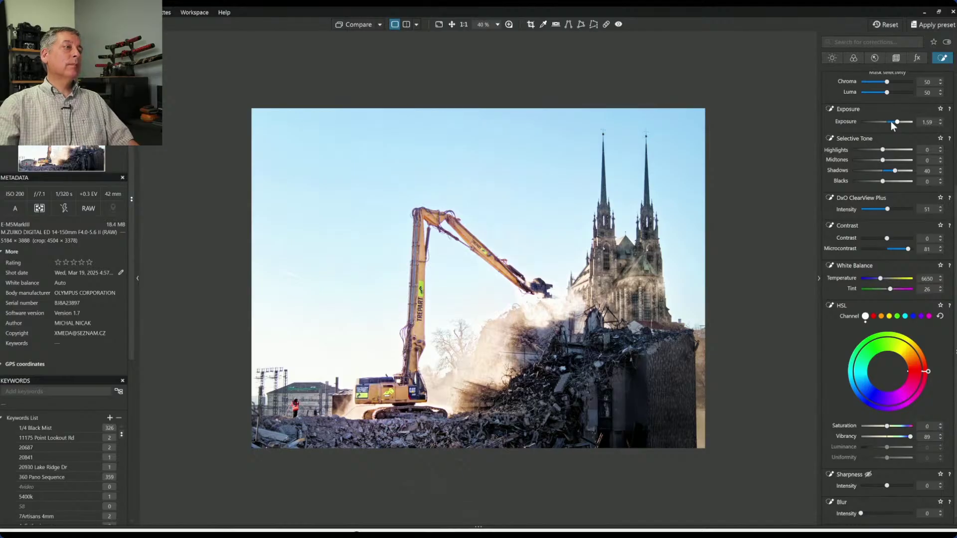
# Shift the cab's control point toward the machine's rear, shrink the cab and lower boom circles, and place a small point behind the excavator body
pyautogui.scroll(2, 891, 121)
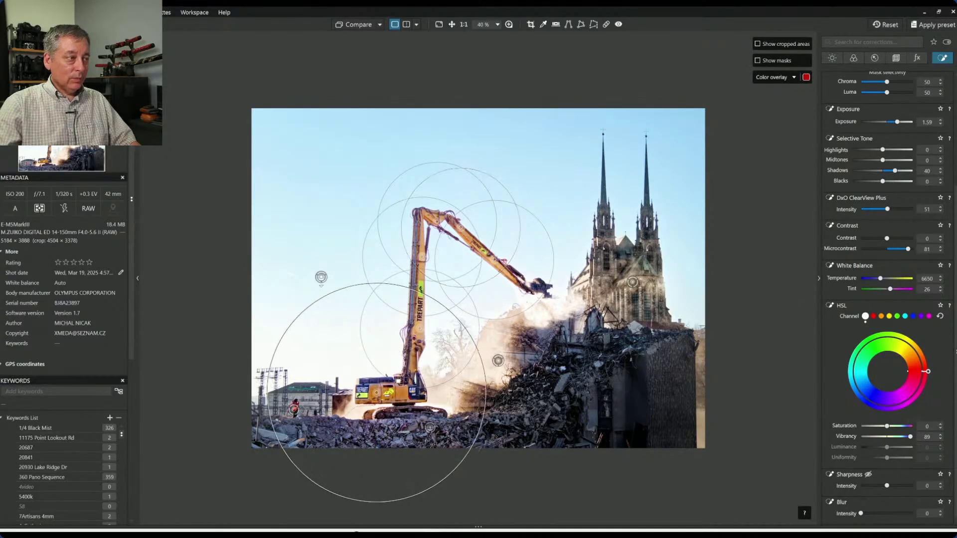
pyautogui.moveTo(377, 392); pyautogui.dragTo(374, 392)
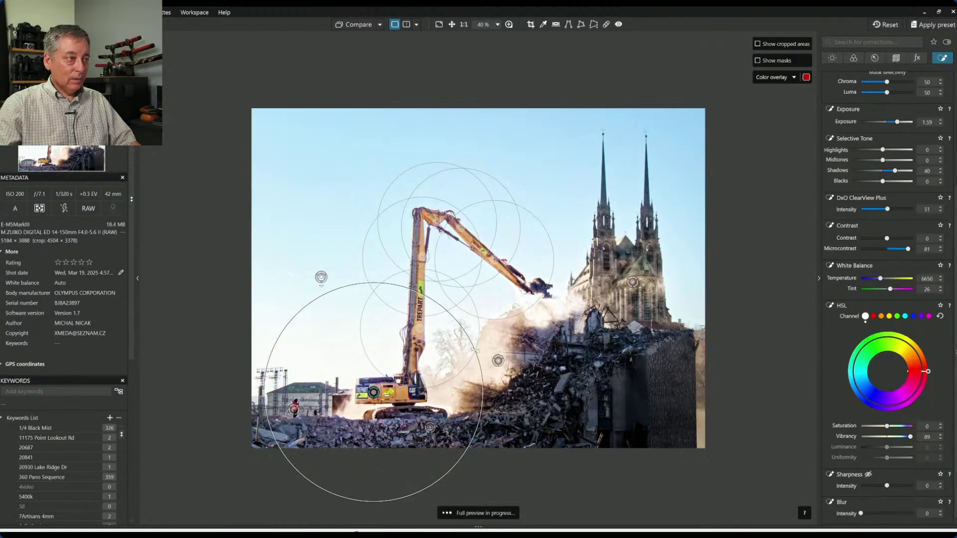
pyautogui.click(420, 329)
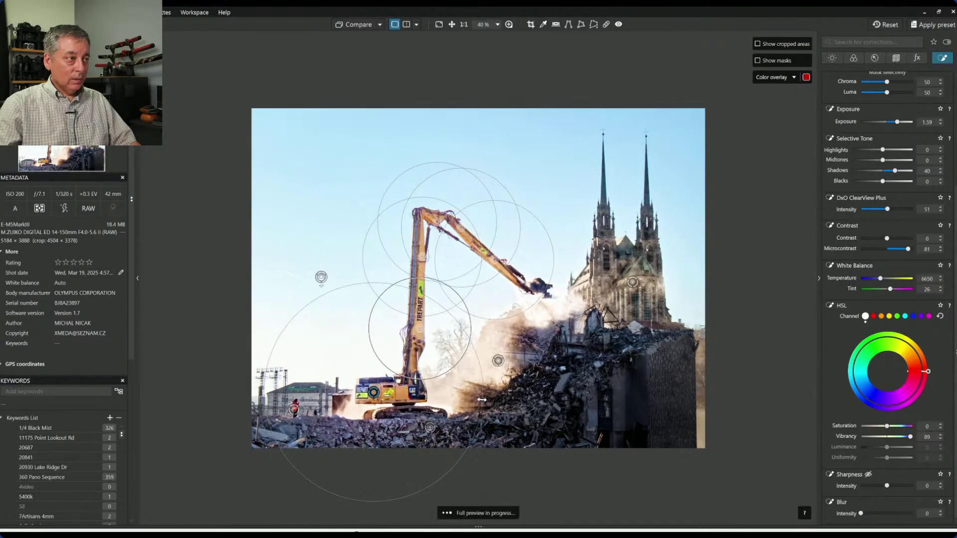
pyautogui.moveTo(482, 400); pyautogui.dragTo(414, 393)
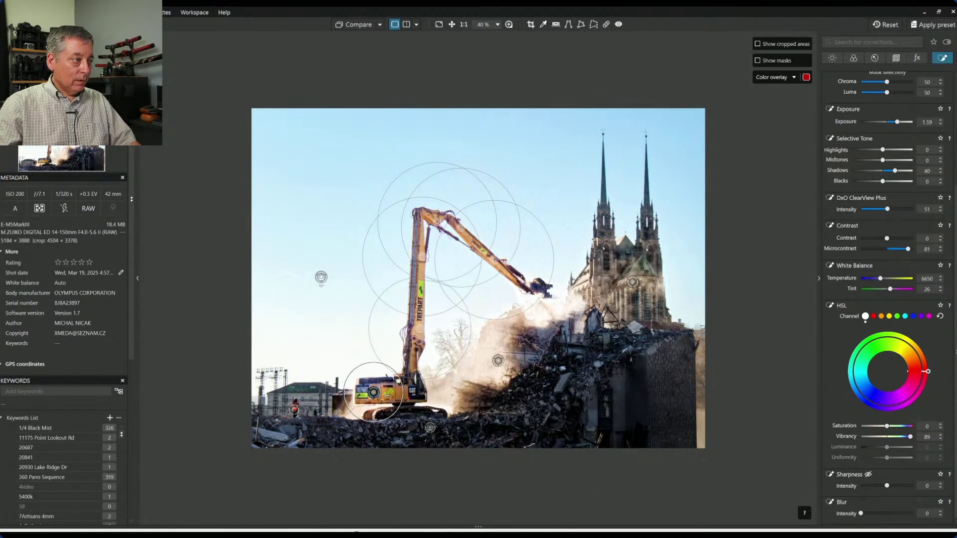
pyautogui.click(341, 417)
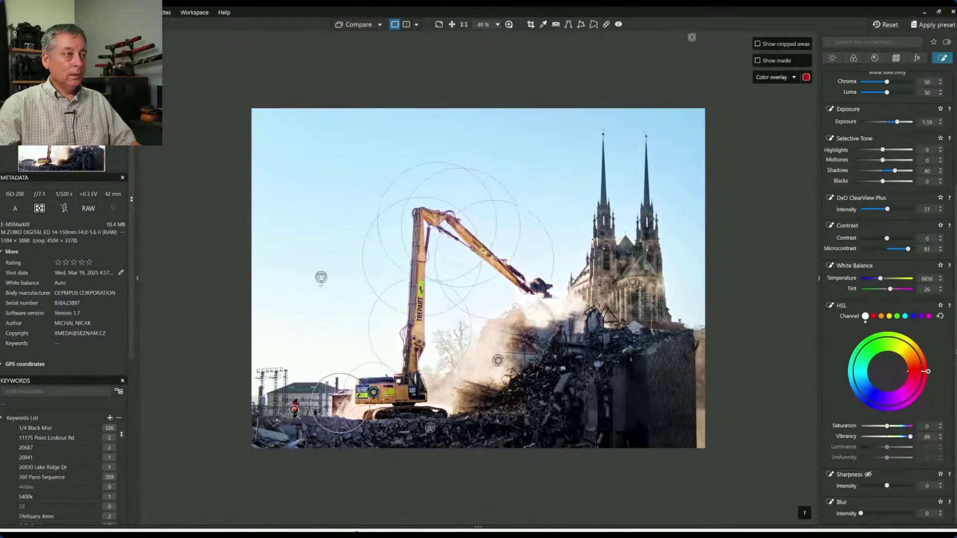
pyautogui.click(356, 28)
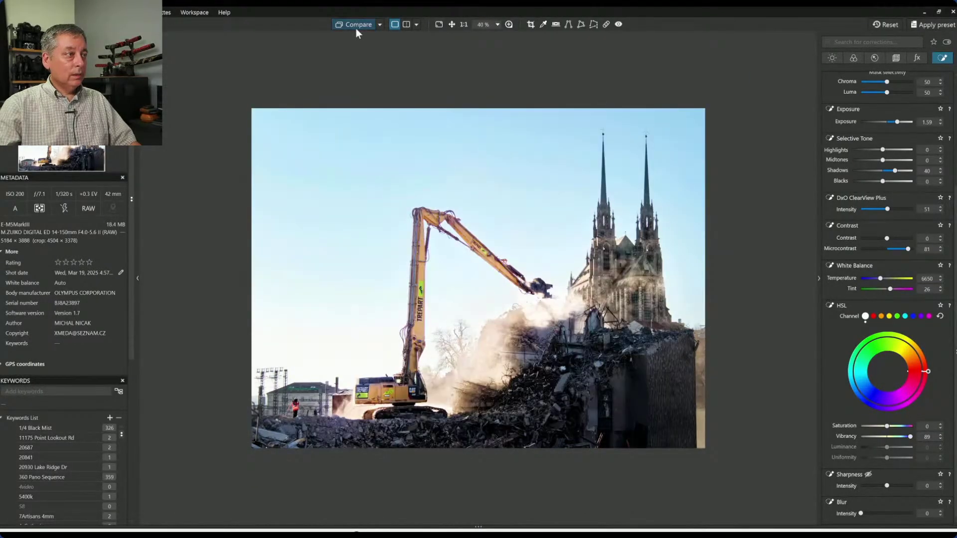
pyautogui.click(890, 303)
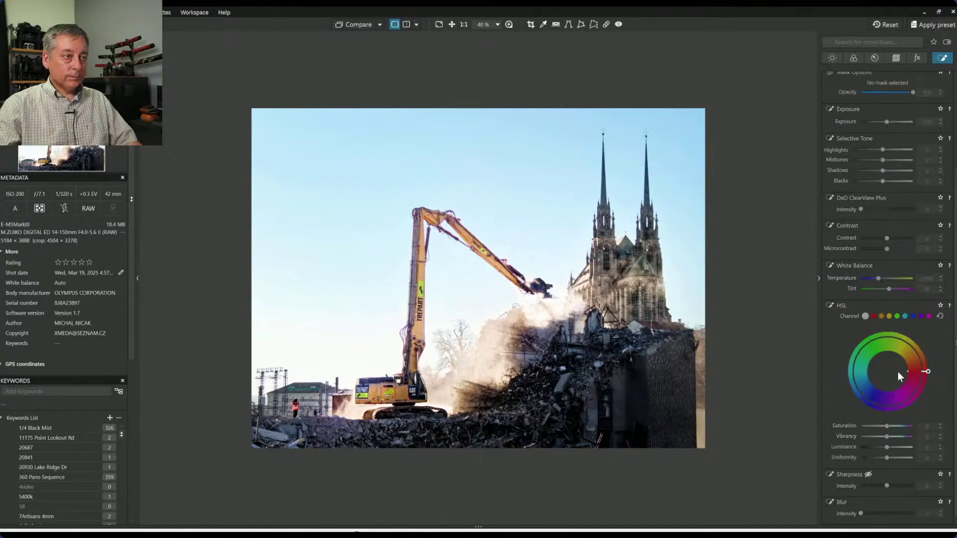
# Create a new control point mask on the dark rubble below the cathedral, spreading six additional small points over the debris pile
pyautogui.scroll(3, 898, 193)
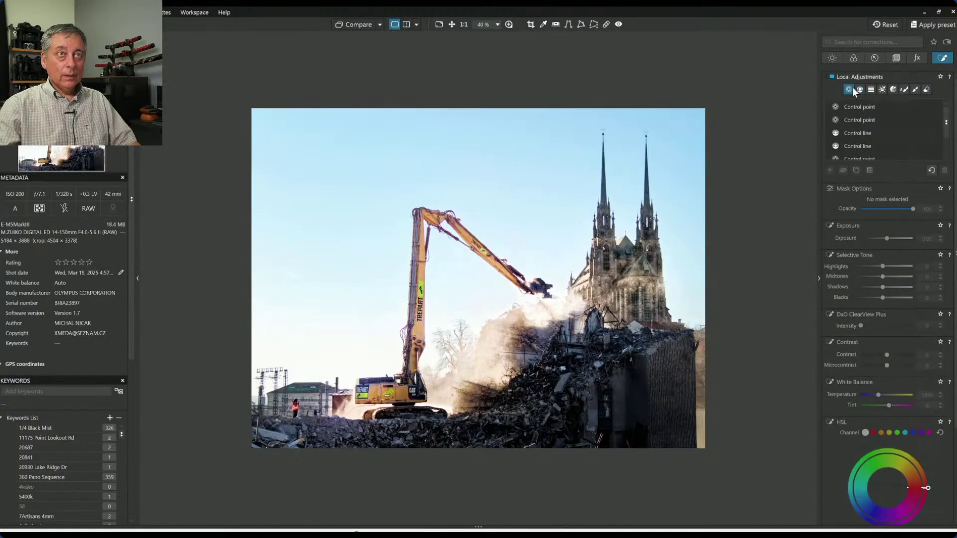
pyautogui.click(829, 170)
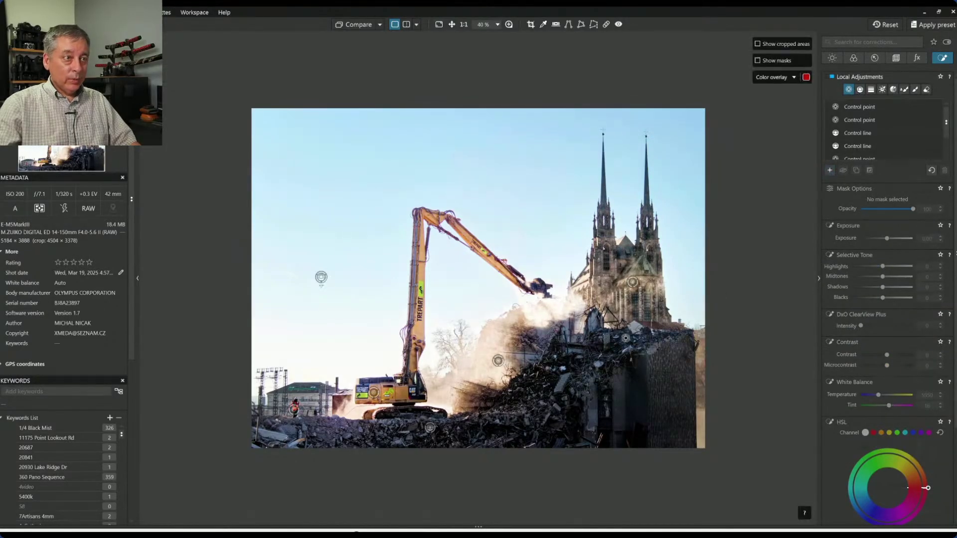
pyautogui.click(600, 362)
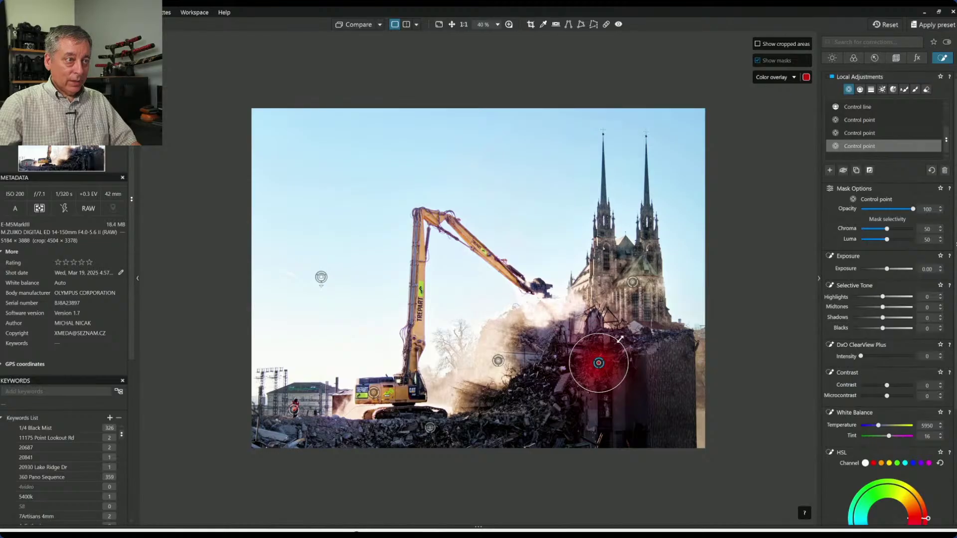
pyautogui.click(633, 329)
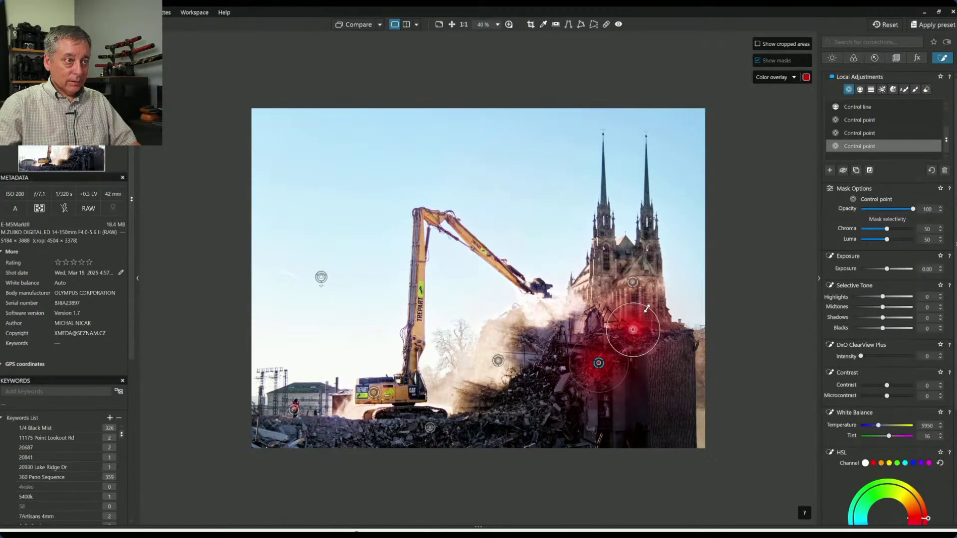
pyautogui.moveTo(655, 307); pyautogui.dragTo(641, 319)
pyautogui.click(574, 339)
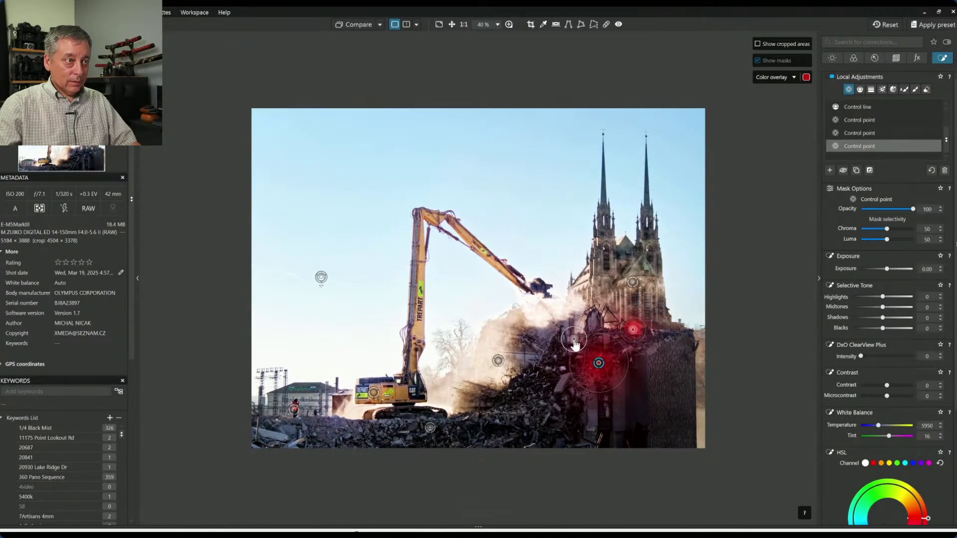
pyautogui.click(562, 369)
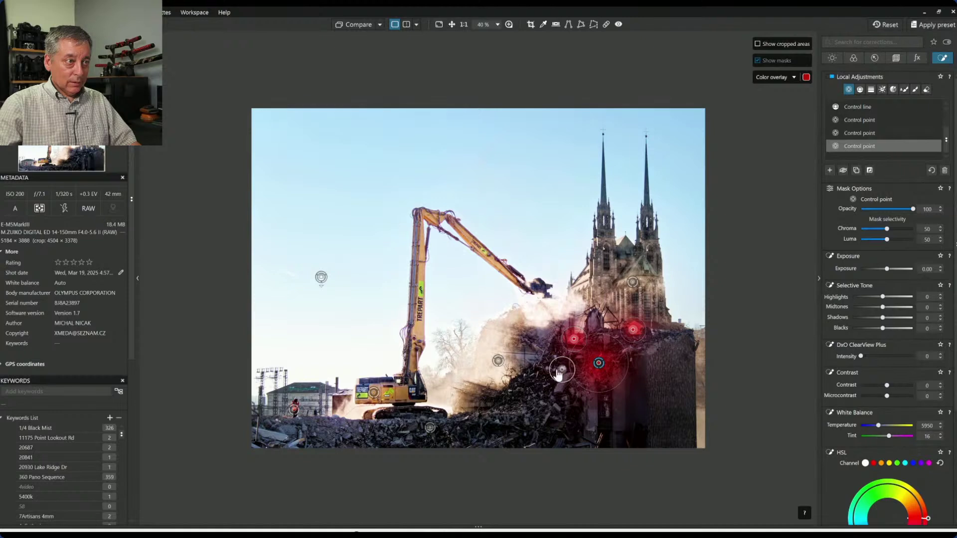
pyautogui.click(554, 406)
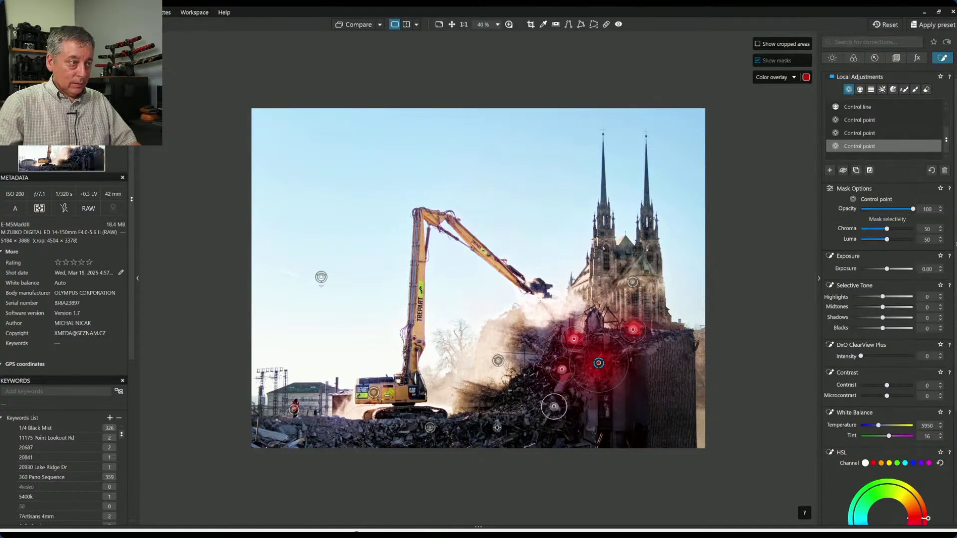
pyautogui.click(527, 421)
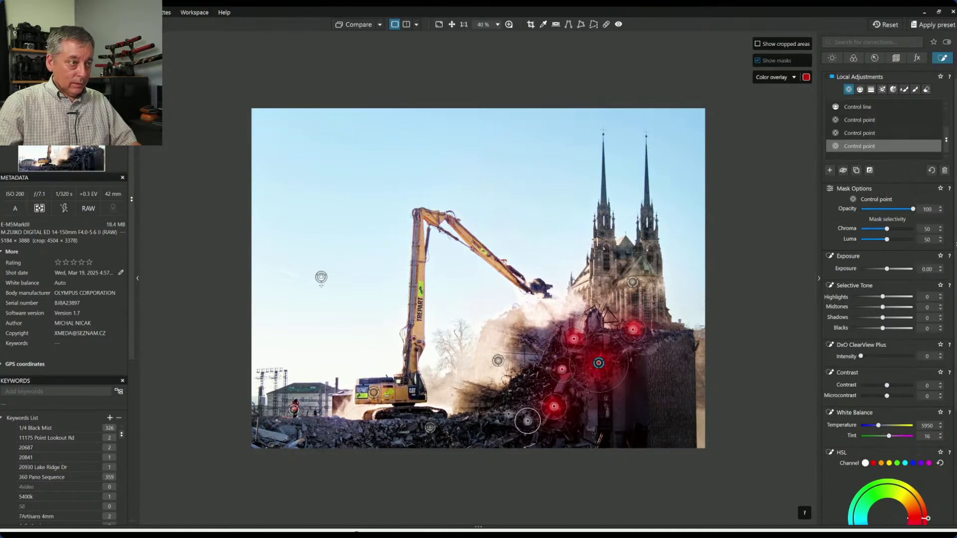
pyautogui.click(497, 414)
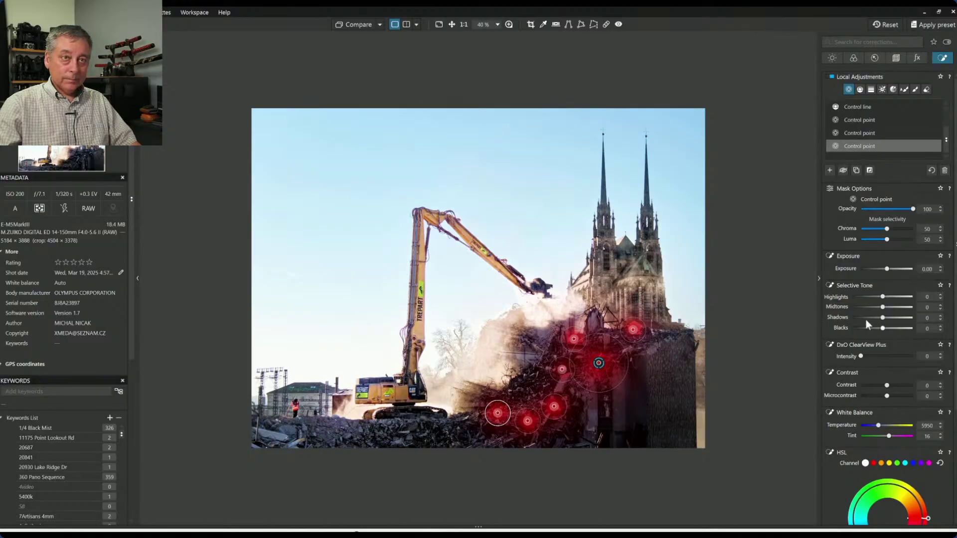
# Set highlights to 100 and microcontrast to 61 for the rubble's control point mask
pyautogui.click(911, 298)
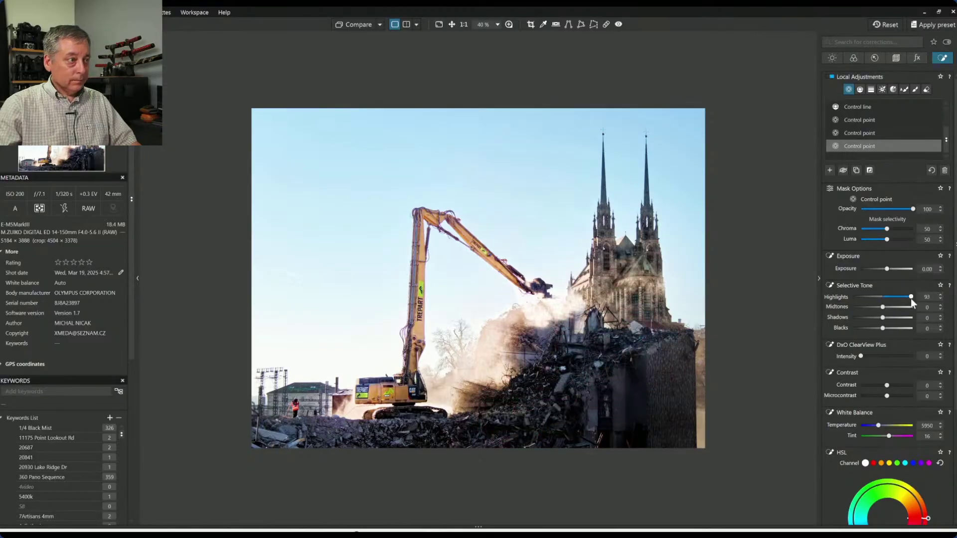
pyautogui.moveTo(910, 298); pyautogui.dragTo(920, 299)
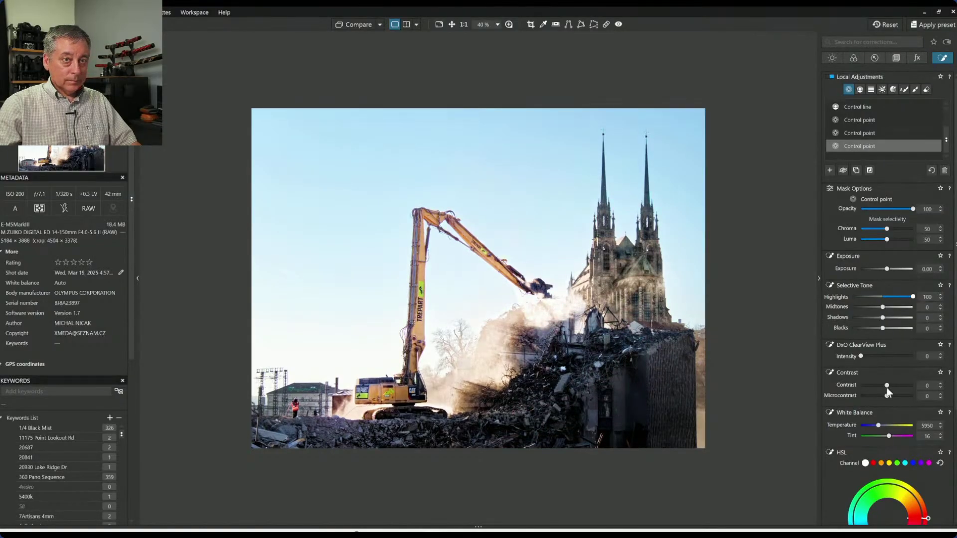
pyautogui.click(902, 396)
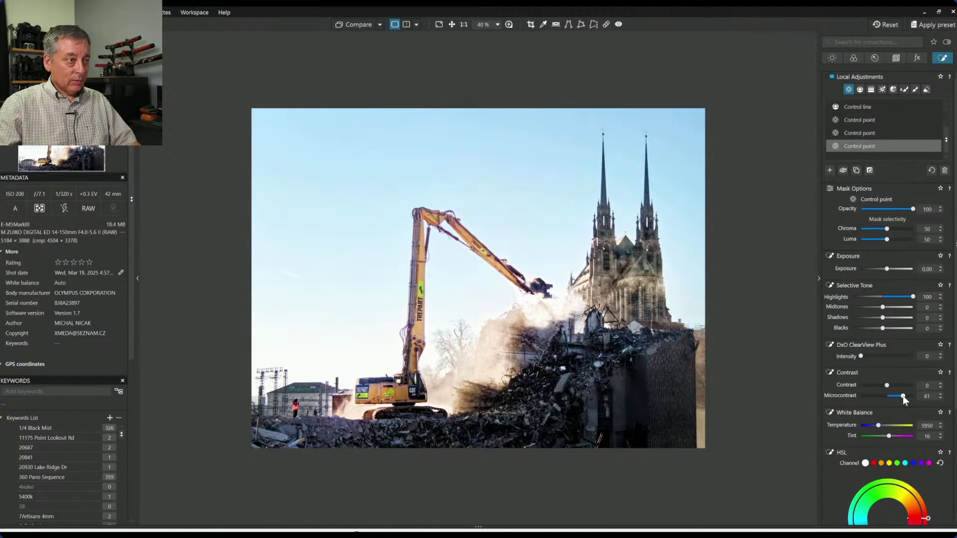
# Warm the rubble mask's temperature to 7181, brighten its exposure to 0.56 and set its luma selectivity to 55
pyautogui.click(880, 425)
pyautogui.moveTo(881, 427); pyautogui.dragTo(882, 428)
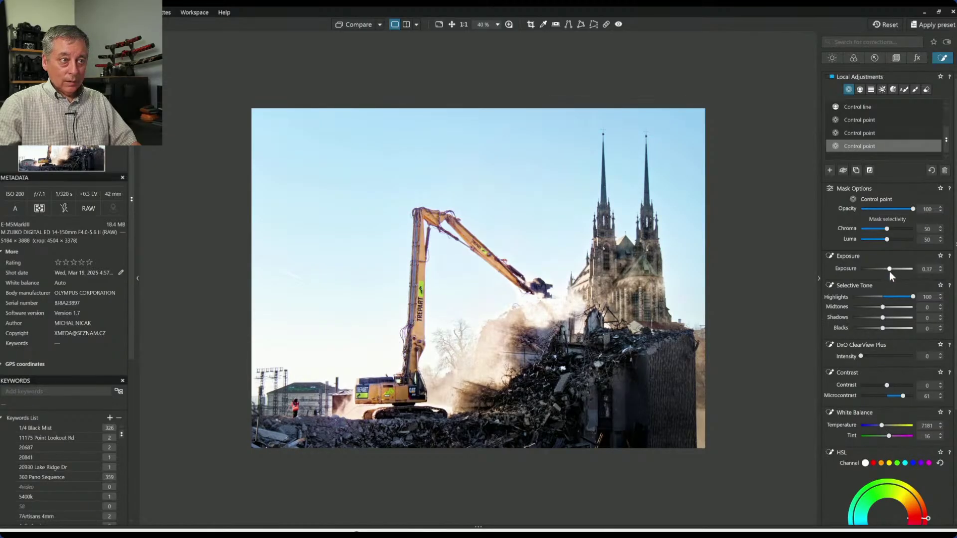
pyautogui.moveTo(889, 269); pyautogui.dragTo(889, 241)
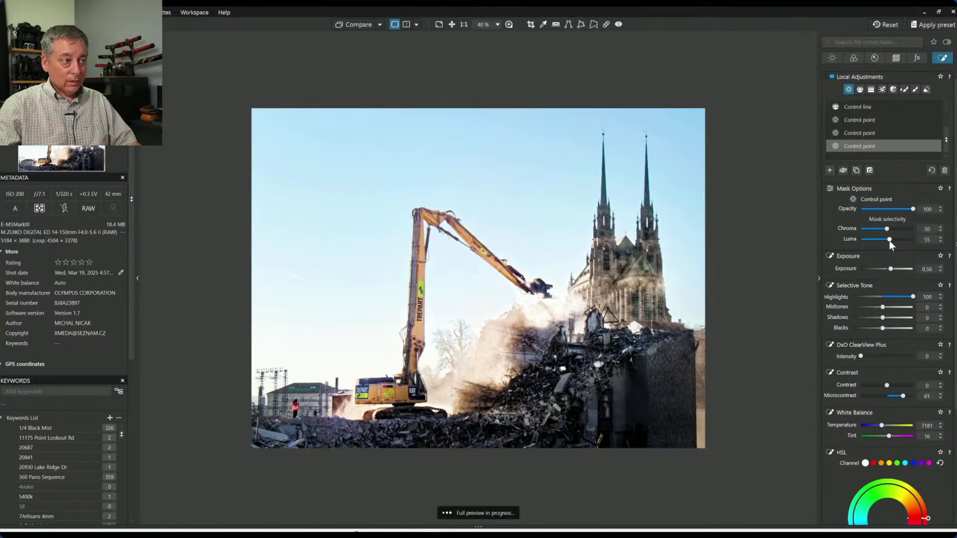
pyautogui.moveTo(321, 278)
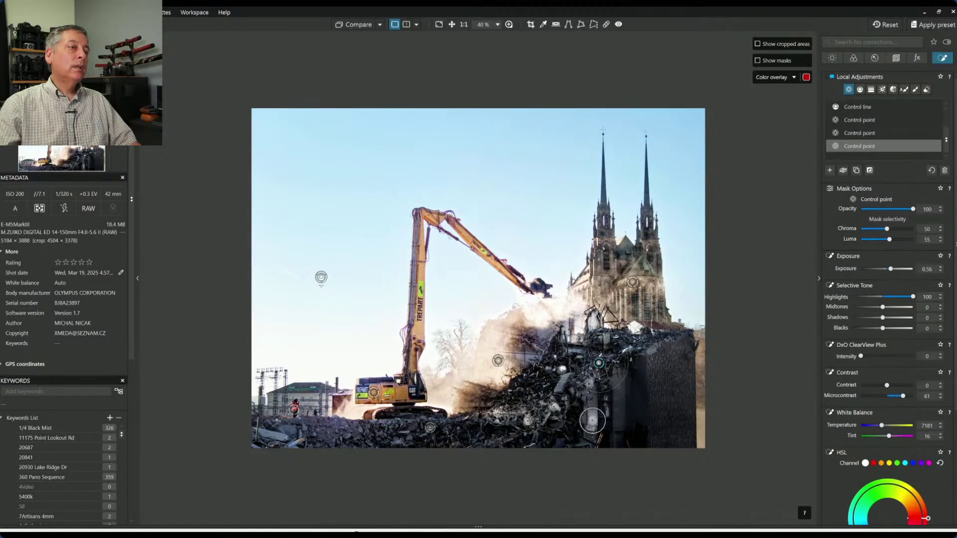
pyautogui.moveTo(811, 492)
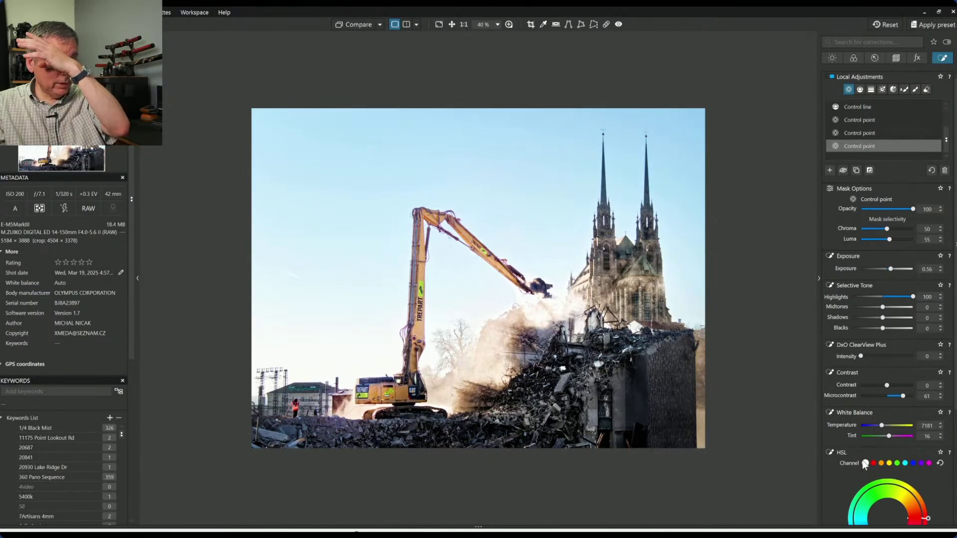
# Deselect the rubble mask and export the edited photo as a JPEG with the Standard output option to the original image folder
pyautogui.click(743, 284)
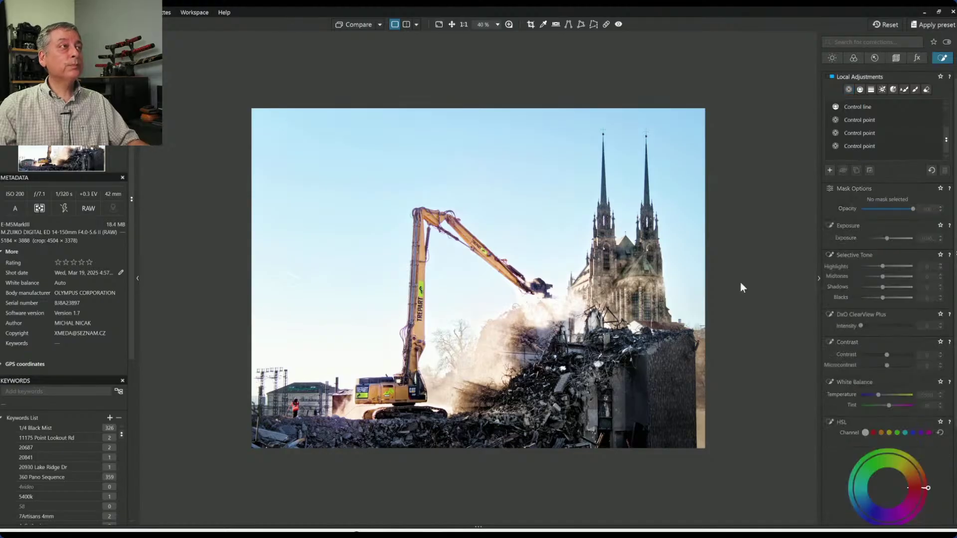
pyautogui.rightClick(642, 217)
pyautogui.click(659, 226)
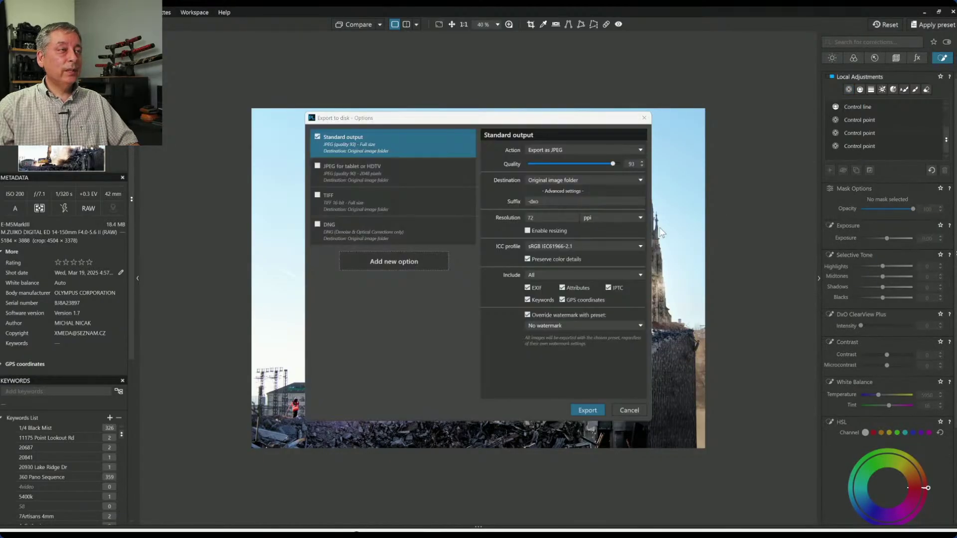
pyautogui.press('Escape')
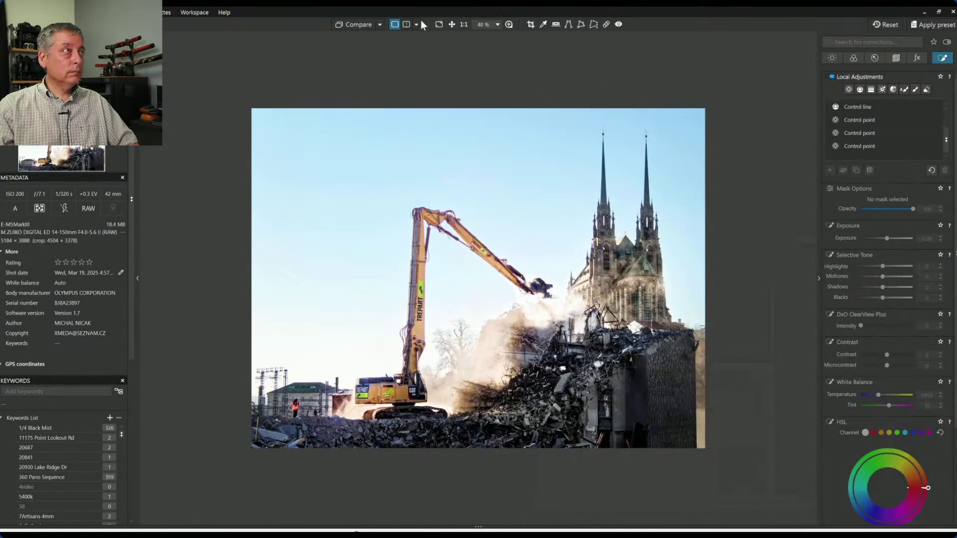
# Hide the side palettes and choose the exported Standard output JPEG as the comparison reference image
pyautogui.press('Tab')
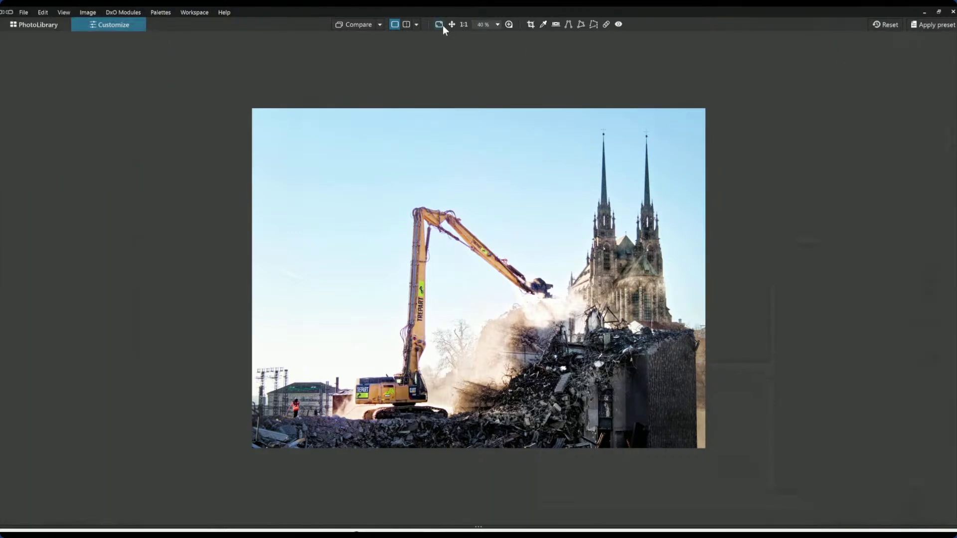
pyautogui.click(379, 24)
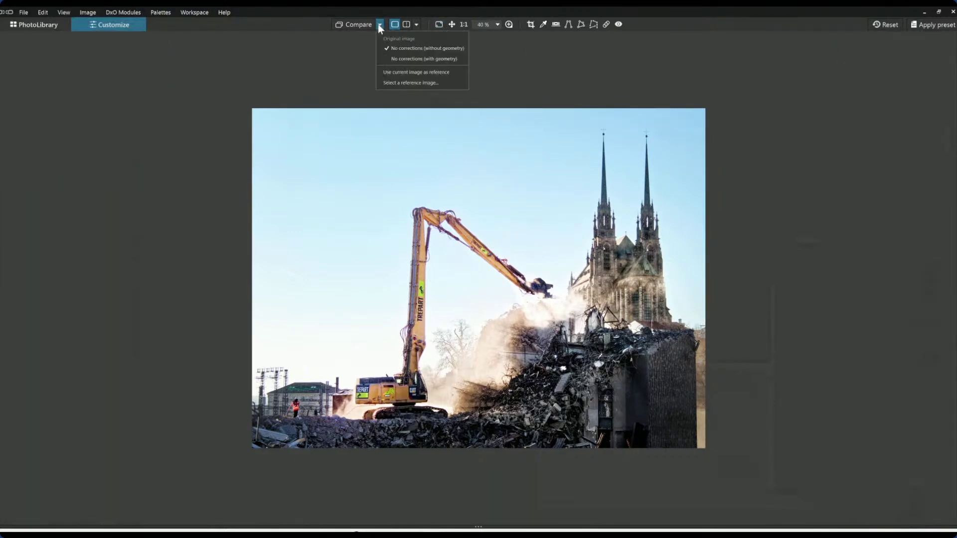
pyautogui.click(380, 24)
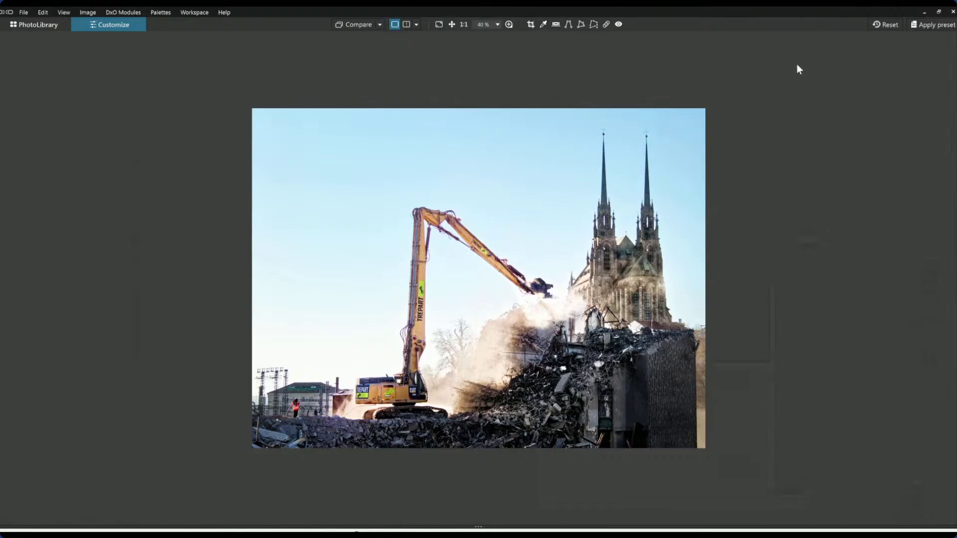
pyautogui.click(380, 25)
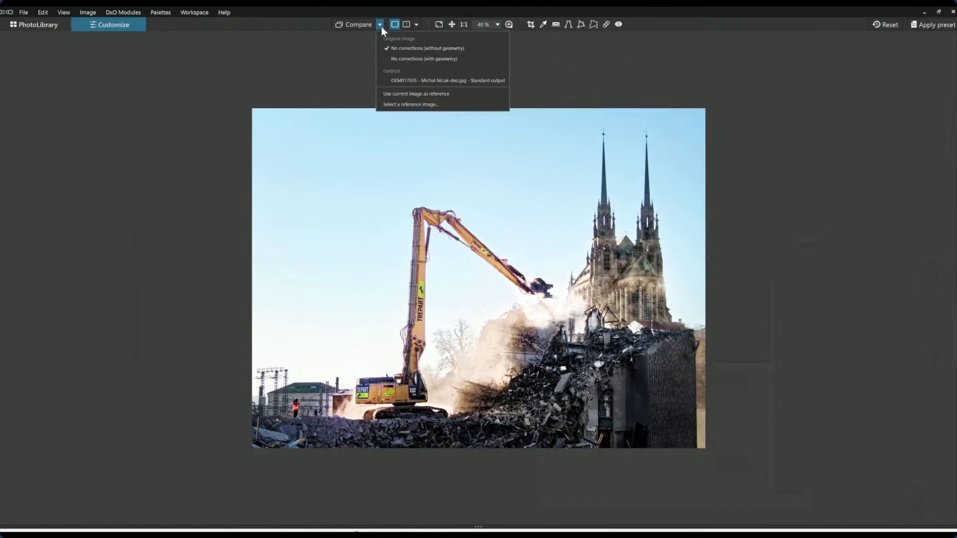
pyautogui.click(404, 80)
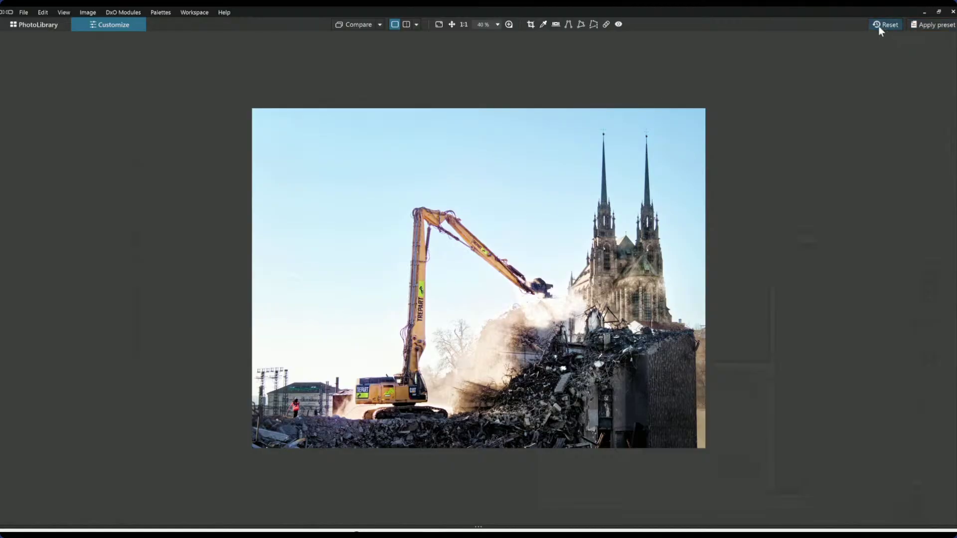
# Reset the raw photo's corrections and compare it with the exported JPEG side by side left / right, returning to the single-image view
pyautogui.click(416, 25)
pyautogui.click(426, 38)
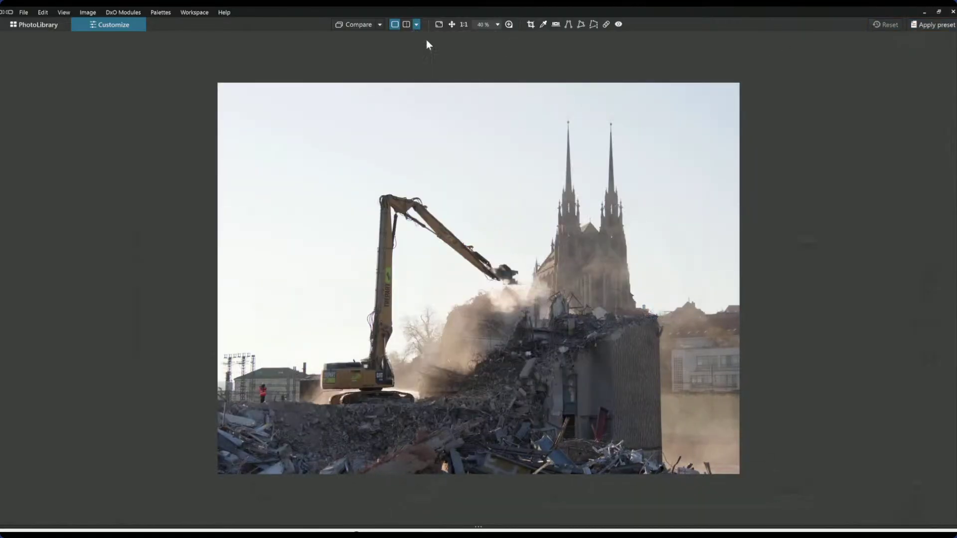
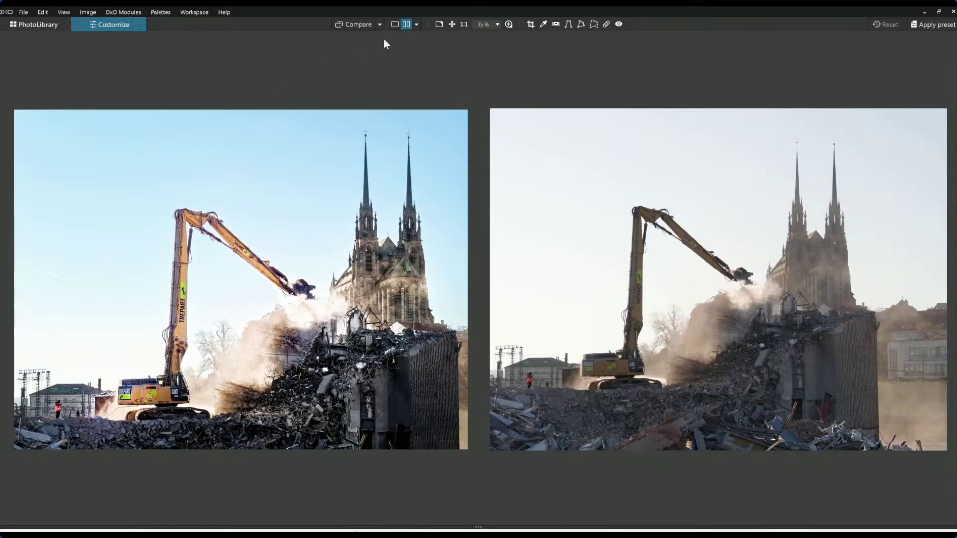
pyautogui.click(417, 25)
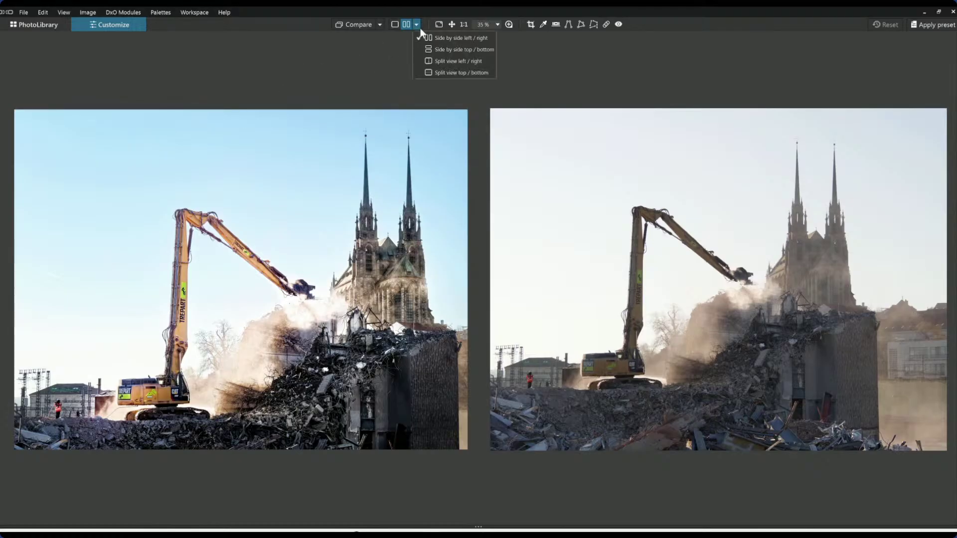
pyautogui.click(395, 25)
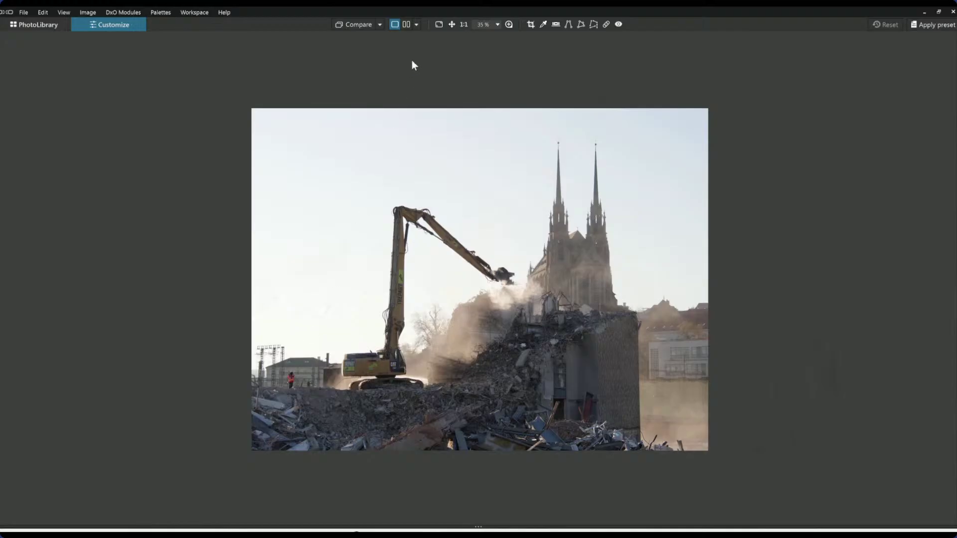
# Compare the exported JPEG with the raw photo in the left / right split view, sweeping the divider across the whole image and back
pyautogui.click(415, 24)
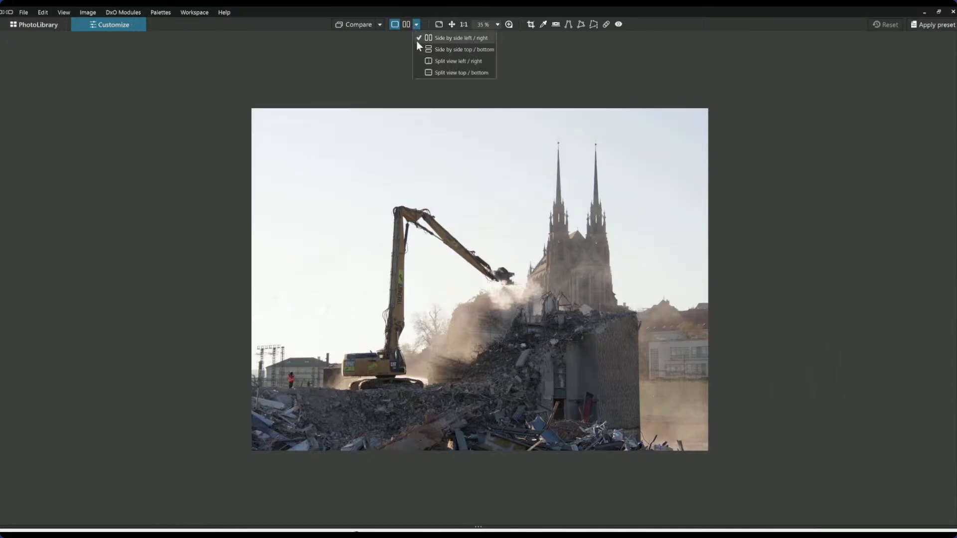
pyautogui.click(427, 56)
pyautogui.scroll(1, 487, 211)
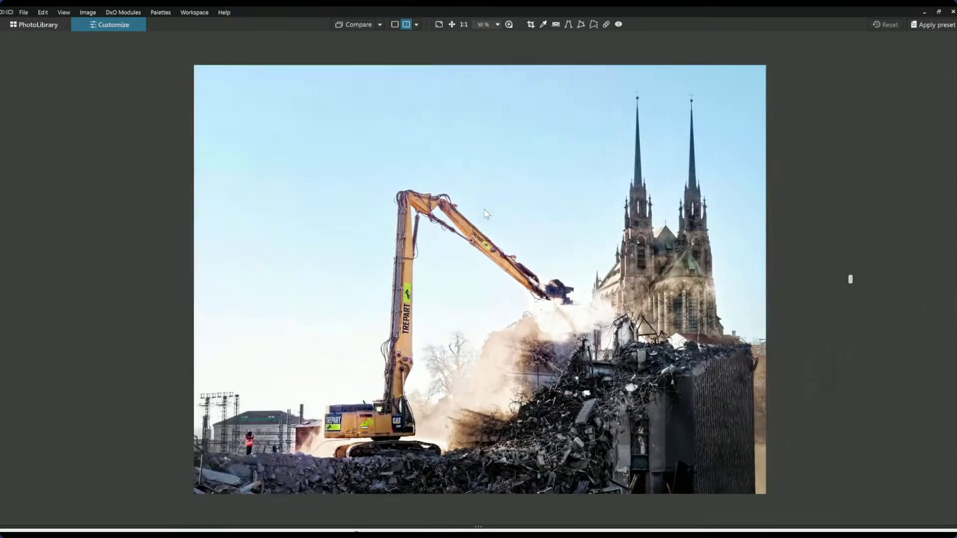
pyautogui.moveTo(852, 278); pyautogui.dragTo(84, 279)
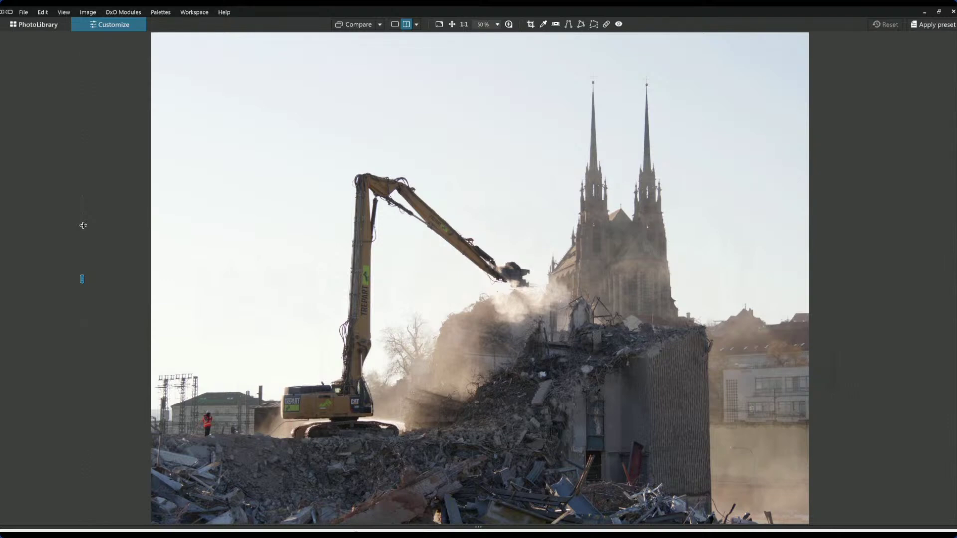
pyautogui.moveTo(82, 279); pyautogui.dragTo(831, 290)
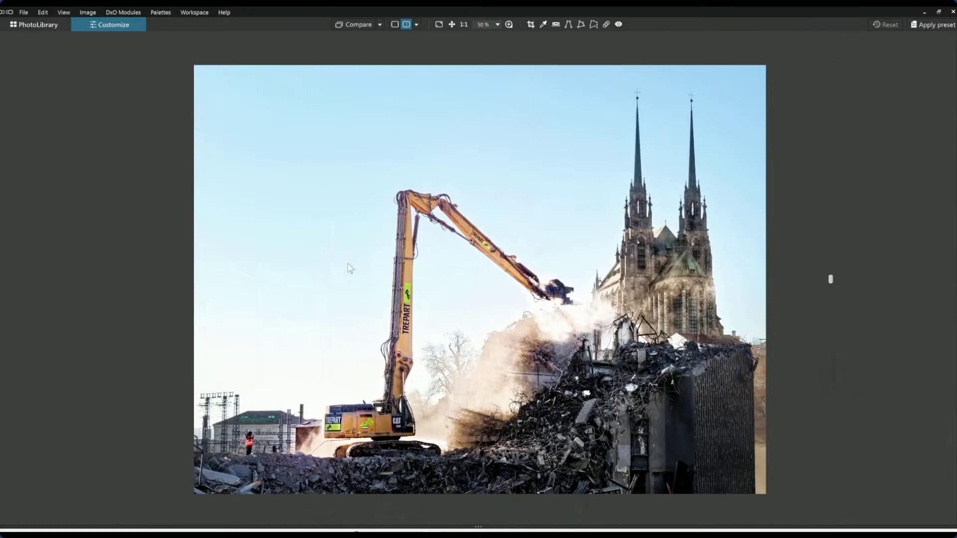
pyautogui.click(398, 23)
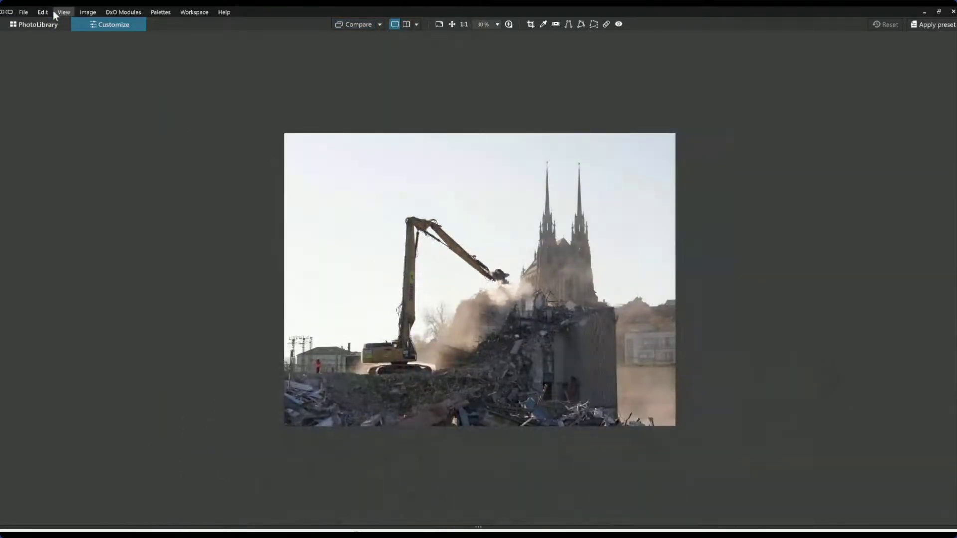
# Open the exported OEM017035 JPEG from the photo library for editing
pyautogui.click(40, 24)
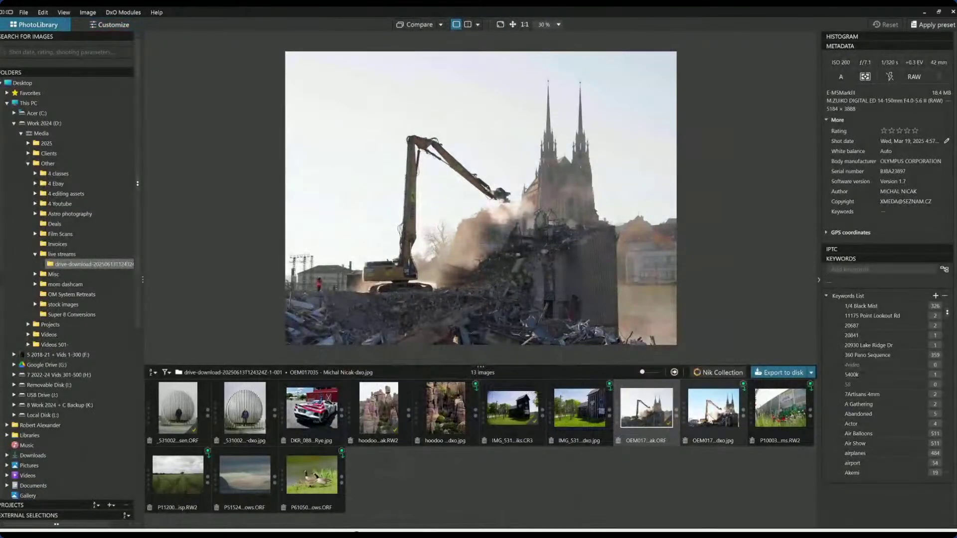
pyautogui.doubleClick(713, 408)
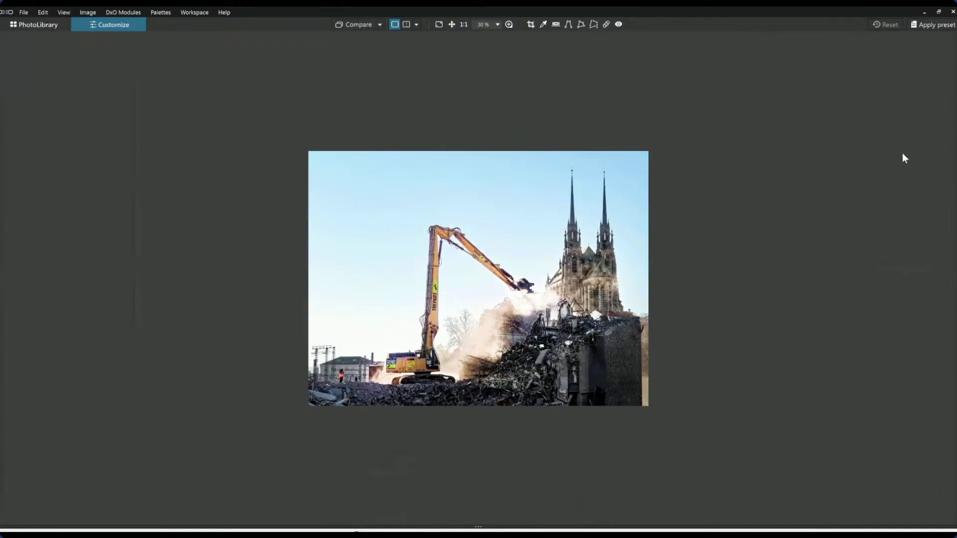
# Try a tighter 4 × 3 crop of about 3874 × 2905 px that cuts the worker and scaffolding out of the exported JPEG
pyautogui.click(530, 24)
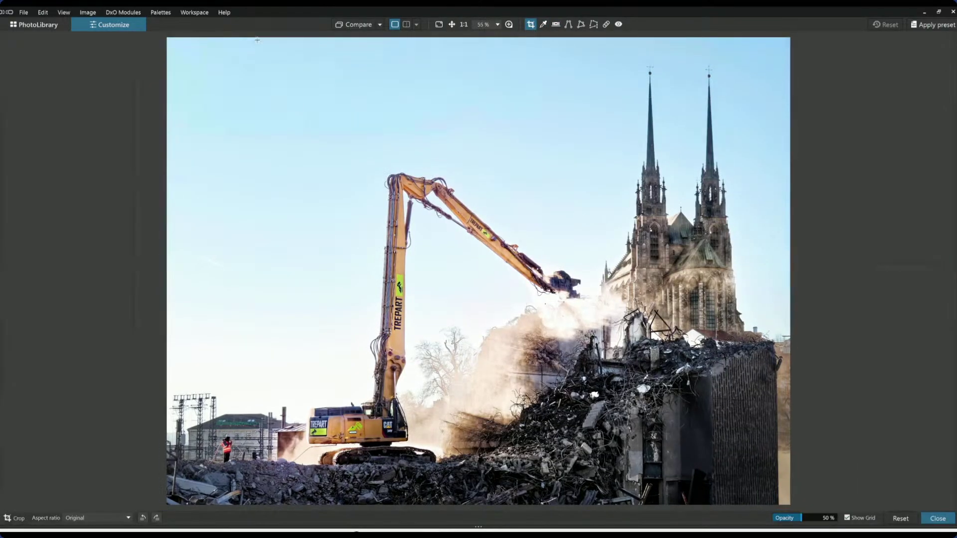
pyautogui.moveTo(254, 38); pyautogui.dragTo(807, 501)
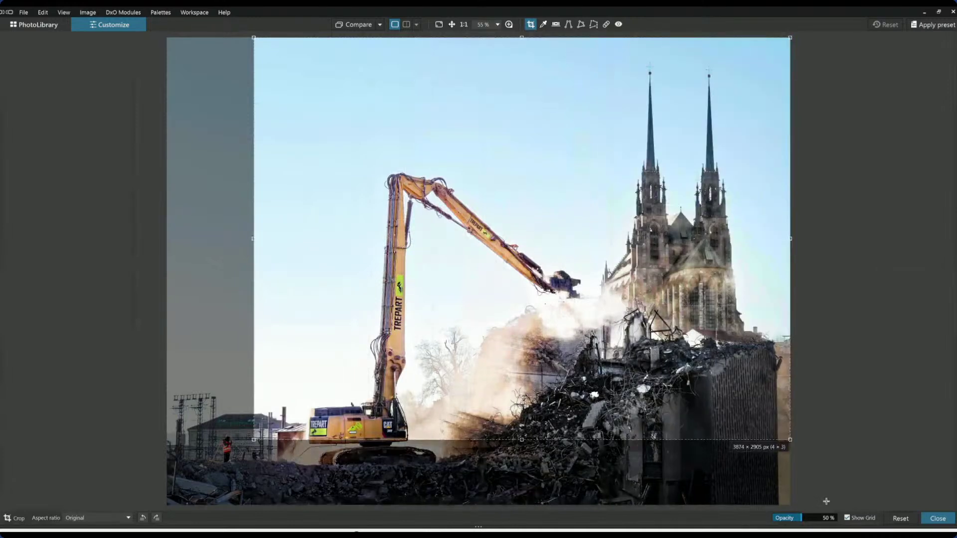
pyautogui.moveTo(566, 296); pyautogui.dragTo(567, 335)
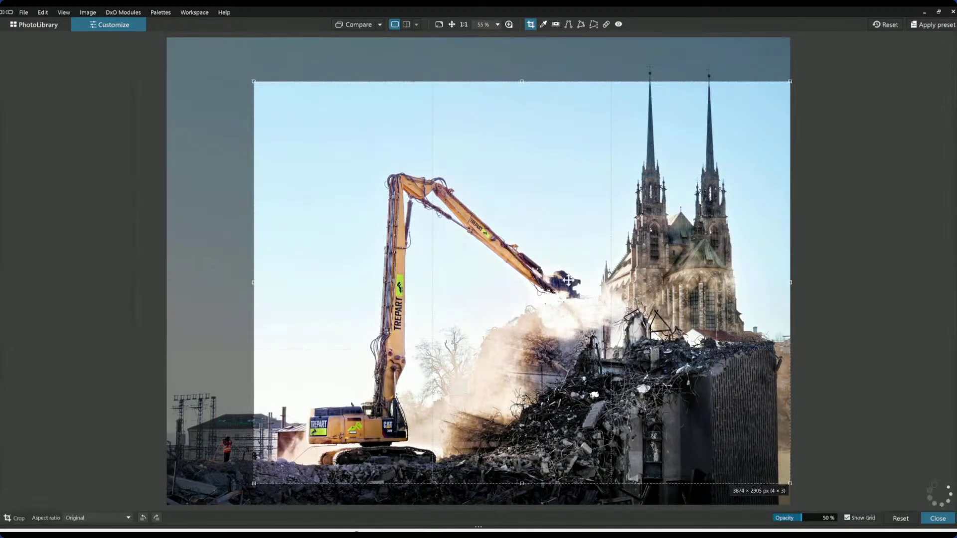
pyautogui.moveTo(522, 81)
pyautogui.mouseDown()
pyautogui.moveTo(521, 50)
pyautogui.moveTo(525, 75)
pyautogui.mouseUp()
pyautogui.moveTo(566, 158); pyautogui.dragTo(584, 175)
pyautogui.press('Return')
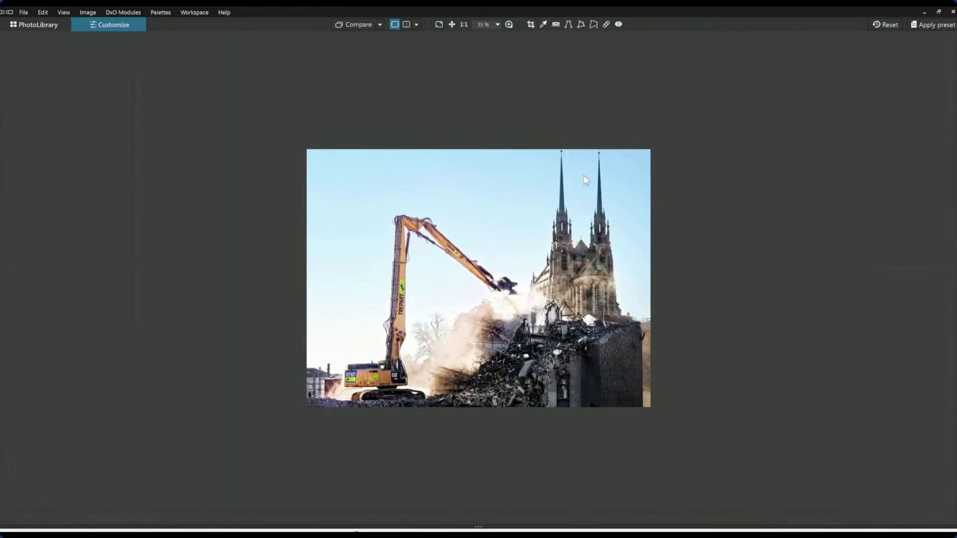
pyautogui.scroll(1, 468, 349)
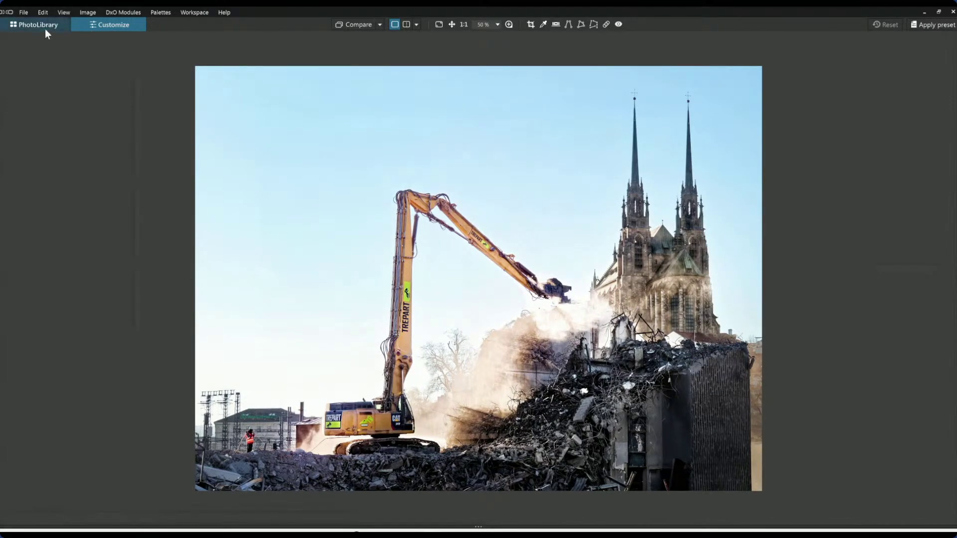
# Return to the photo library and preview the exported JPEG fitted to the viewer
pyautogui.click(44, 26)
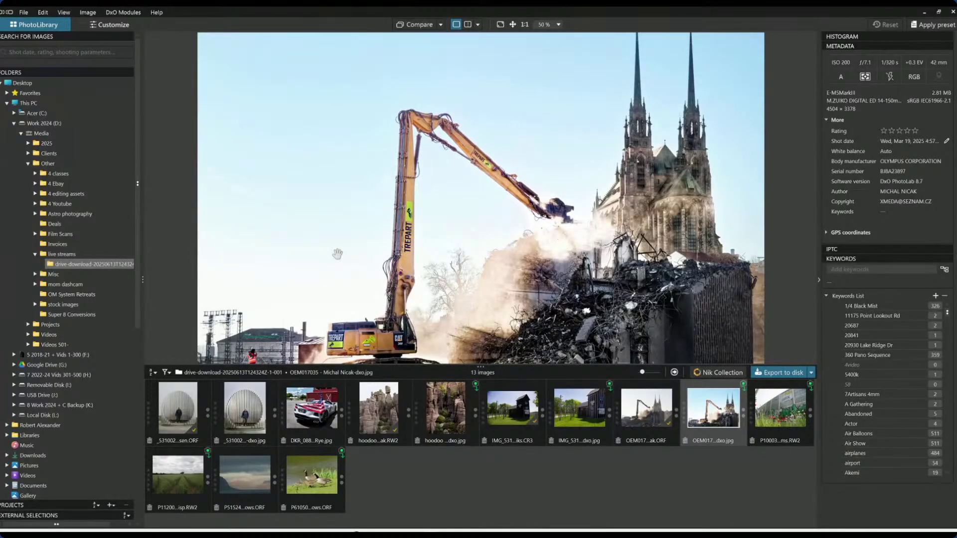
pyautogui.scroll(-1, 430, 314)
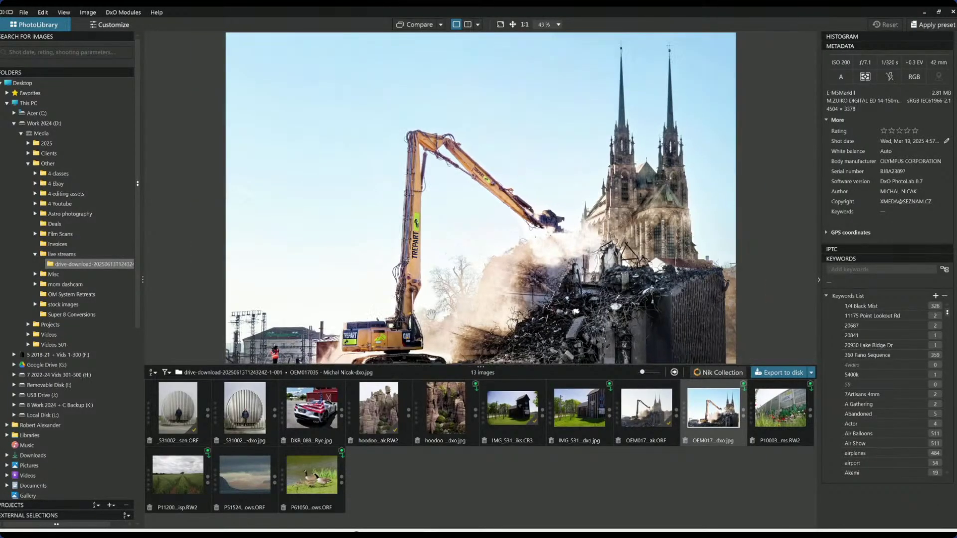
pyautogui.scroll(-1, 430, 314)
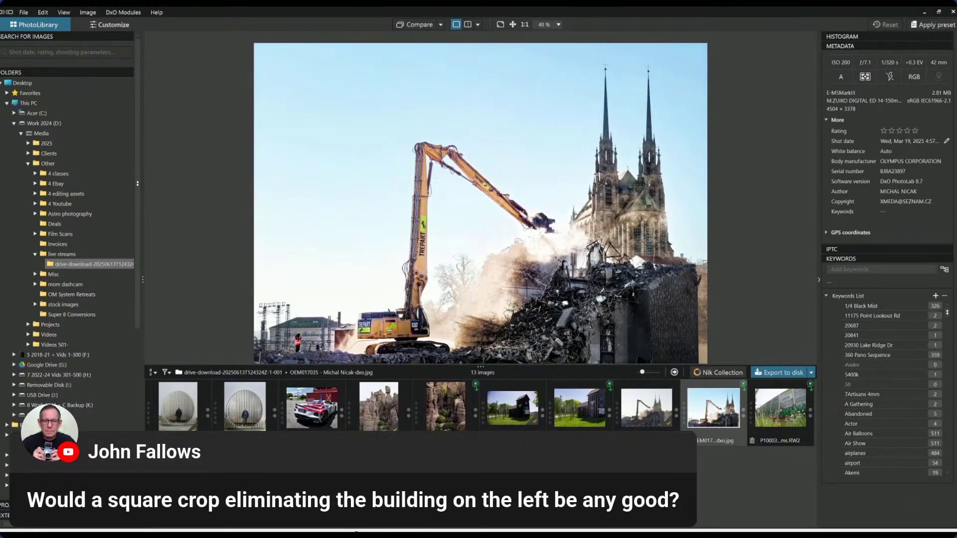
pyautogui.click(513, 24)
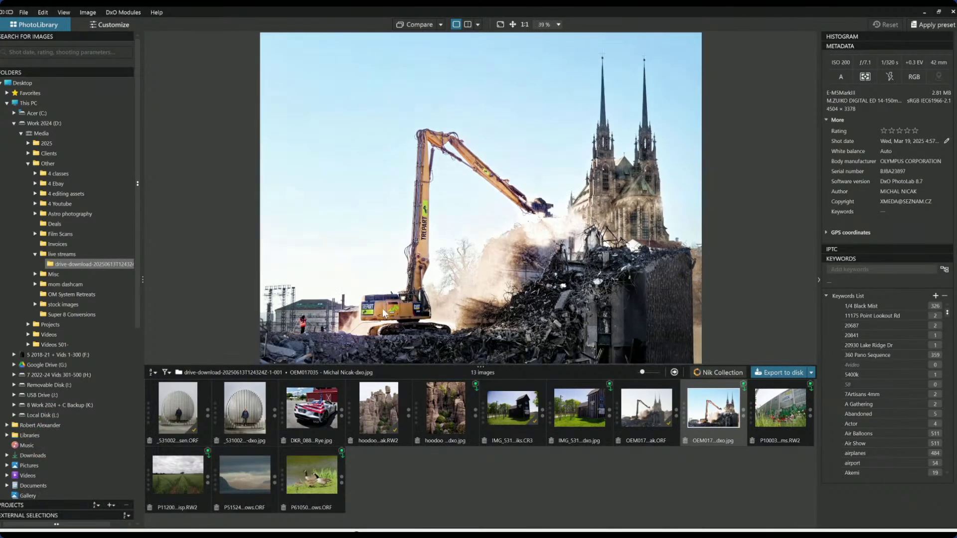
# View the exported OEM017035 JPEG in full screen, and reopen it for editing
pyautogui.click(500, 24)
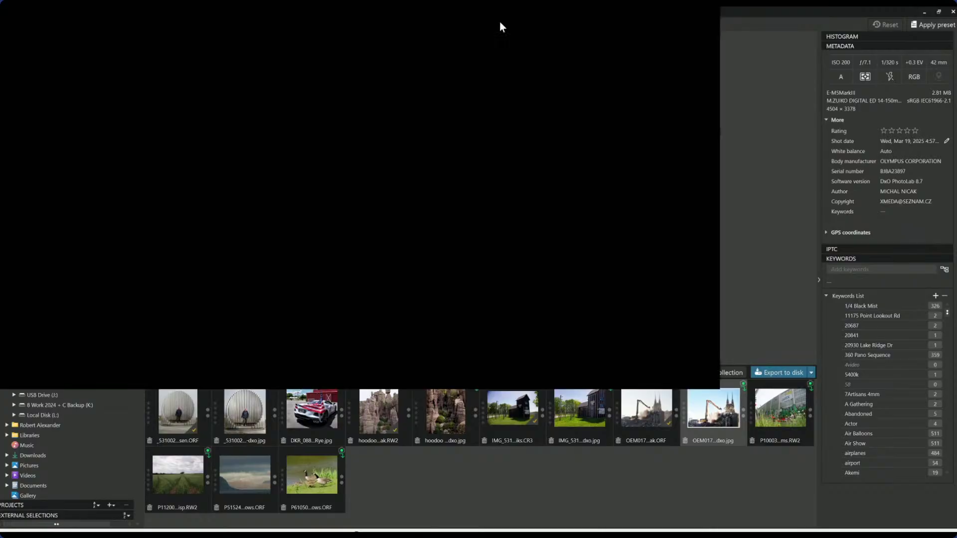
pyautogui.press('Escape')
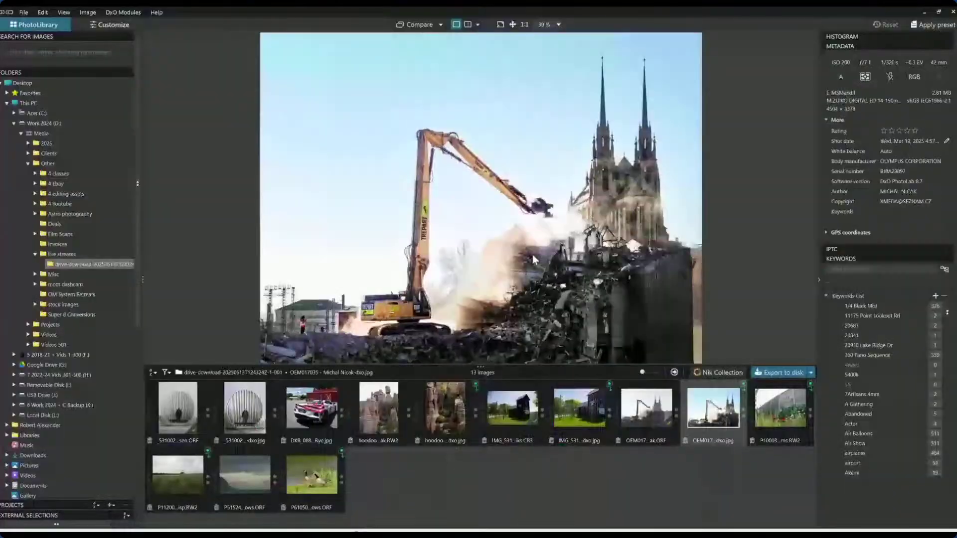
pyautogui.doubleClick(719, 425)
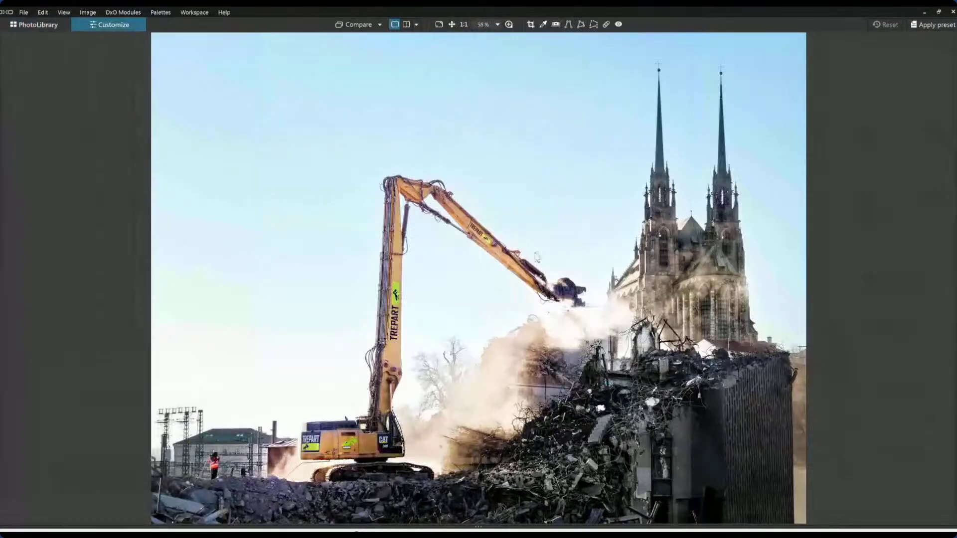
# Try a crop of about 3946 × 2960 px in the original 4 × 3 ratio that excludes the worker and scaffolding
pyautogui.click(530, 25)
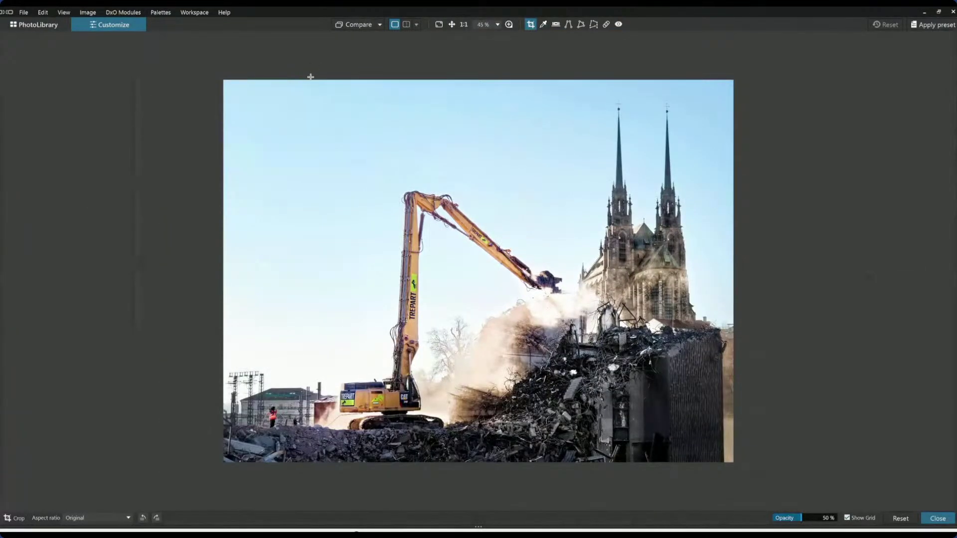
pyautogui.moveTo(301, 80); pyautogui.dragTo(770, 316)
pyautogui.moveTo(634, 261); pyautogui.dragTo(610, 274)
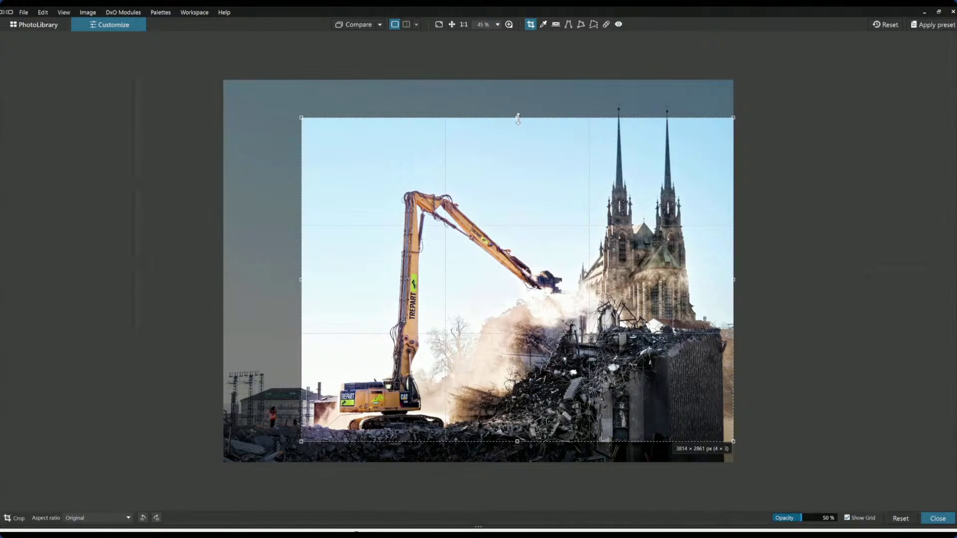
pyautogui.moveTo(518, 119); pyautogui.dragTo(513, 98)
pyautogui.moveTo(530, 136); pyautogui.dragTo(536, 122)
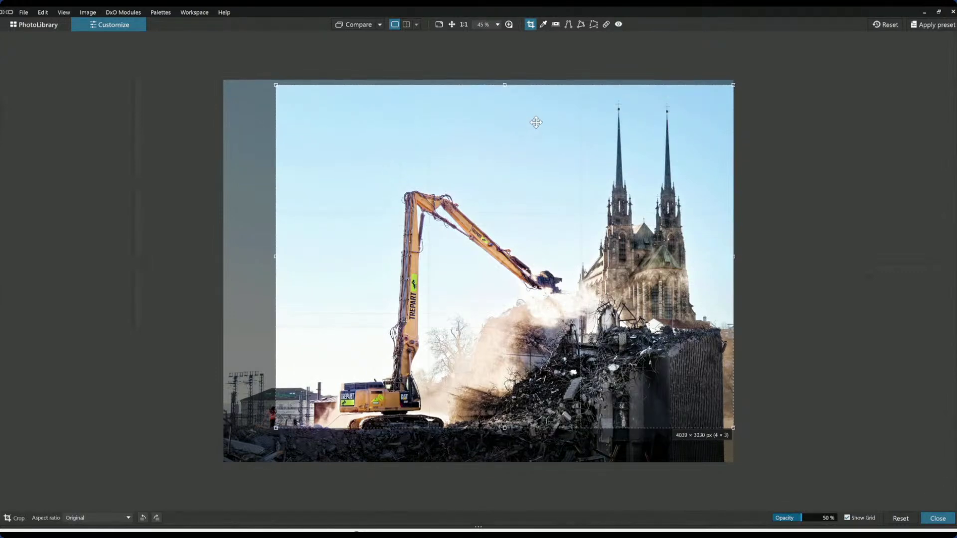
pyautogui.moveTo(276, 257); pyautogui.dragTo(287, 257)
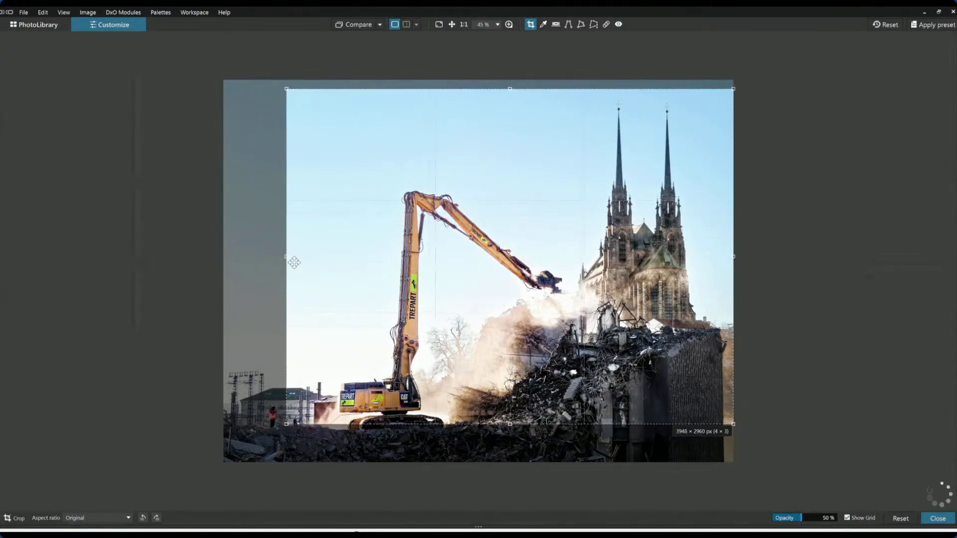
pyautogui.moveTo(390, 264); pyautogui.dragTo(393, 283)
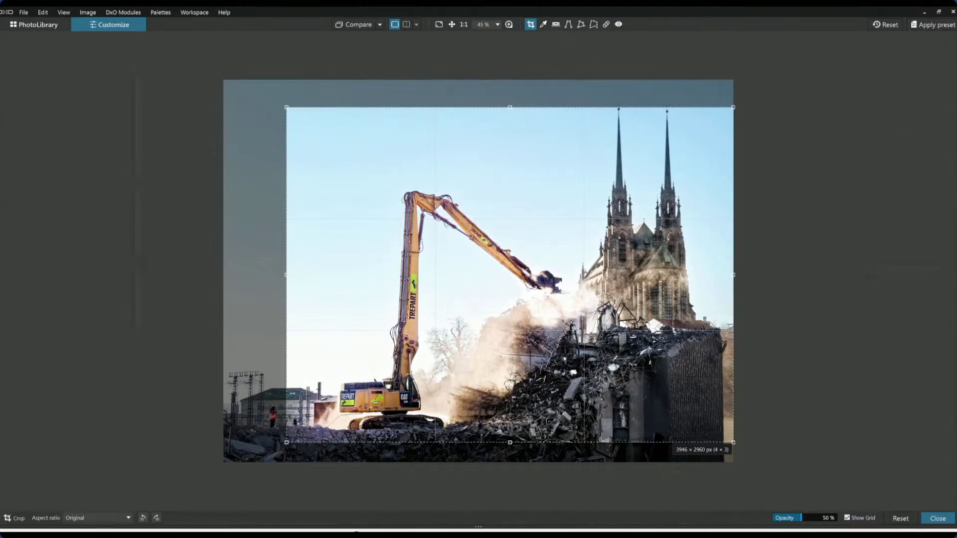
# Crop the JPEG to a 1 × 1 square of 3378 × 3378 px around the excavator and cathedral, and view it in the photo library
pyautogui.moveTo(902, 95)
pyautogui.click(897, 58)
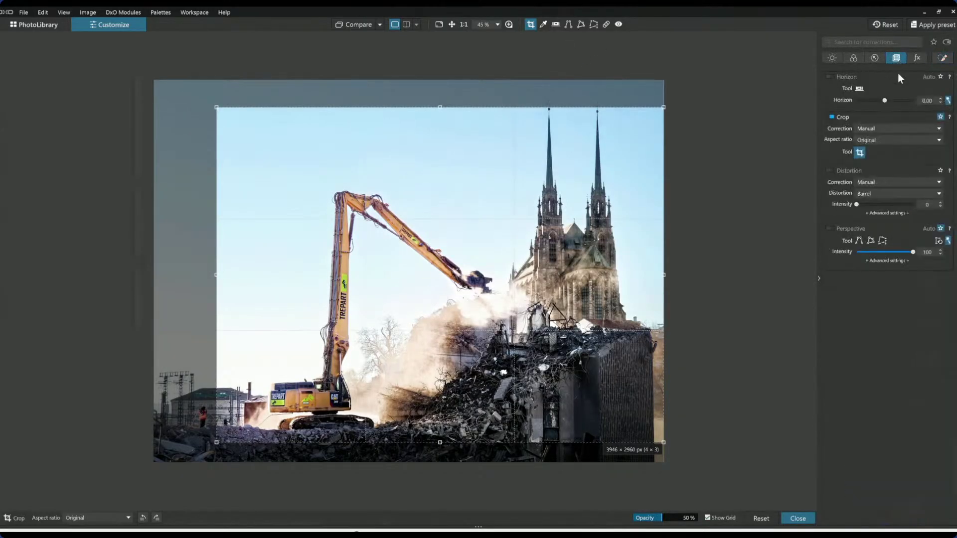
pyautogui.click(872, 140)
pyautogui.click(872, 166)
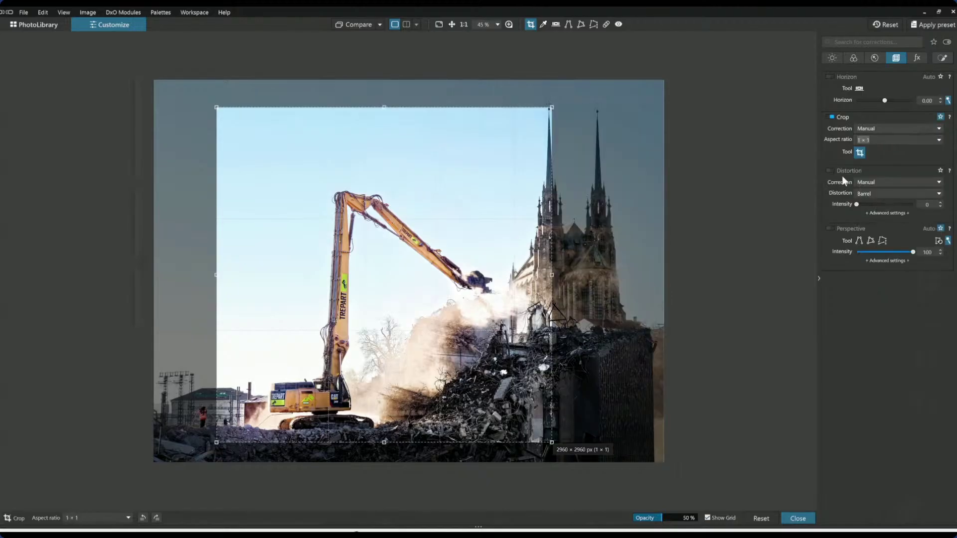
pyautogui.moveTo(552, 274); pyautogui.dragTo(499, 265)
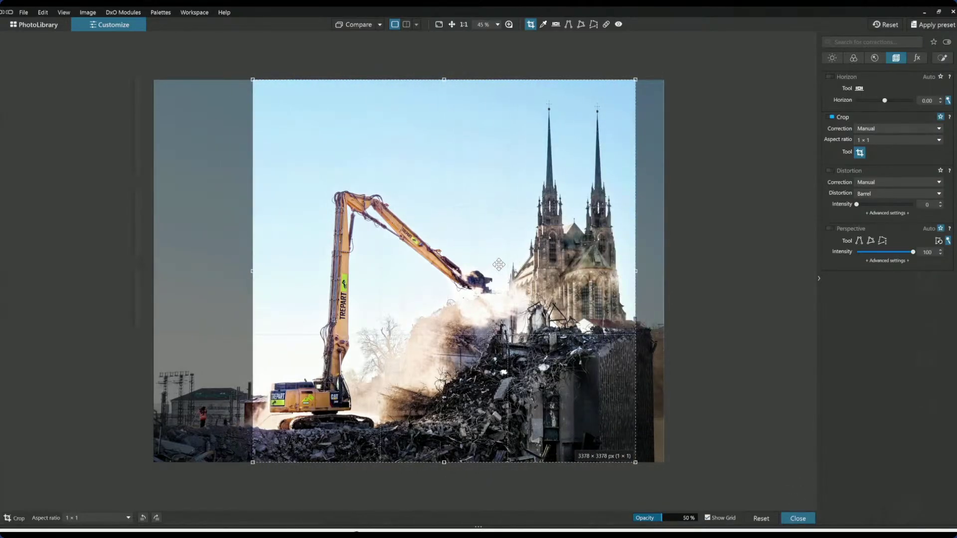
pyautogui.press('Return')
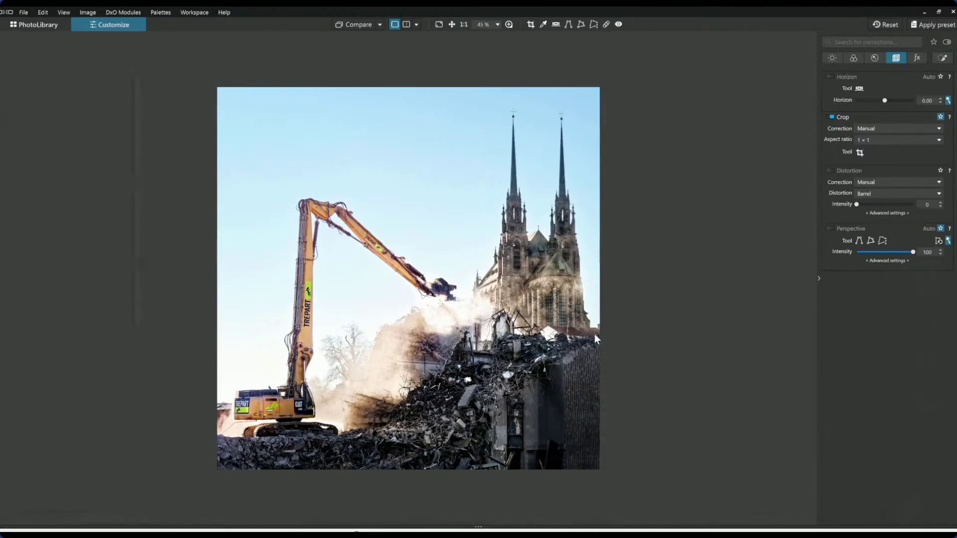
pyautogui.click(36, 28)
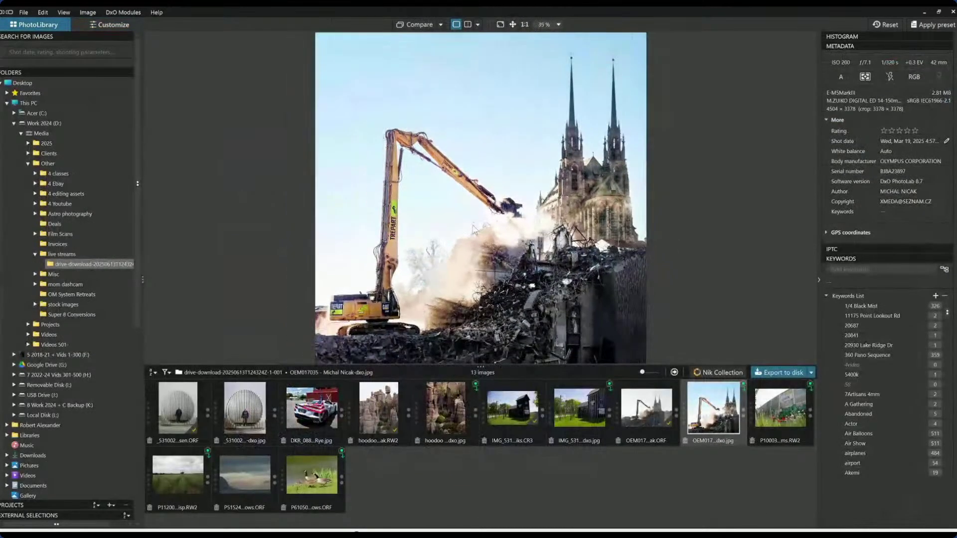
pyautogui.scroll(-1, 473, 229)
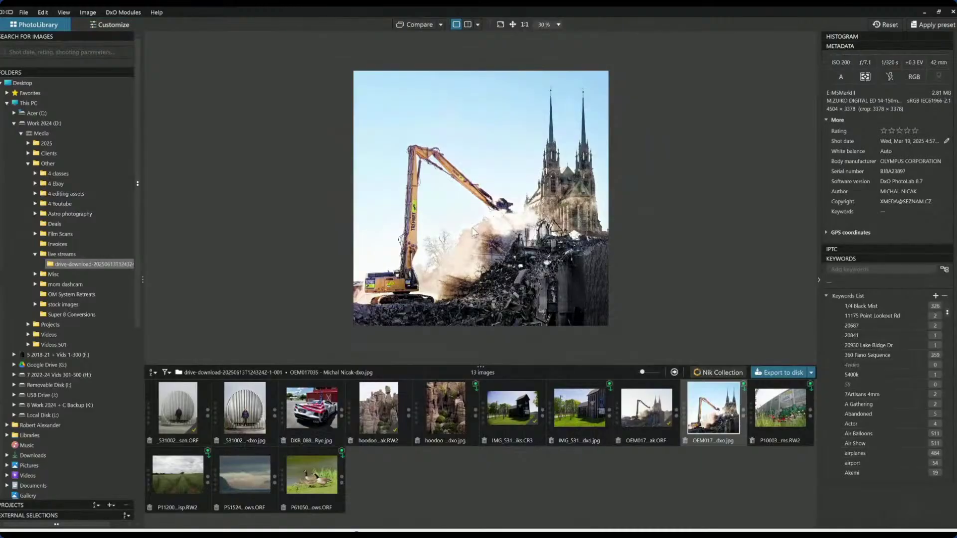
# Open the P1000303 raw photo of the graffitied railcar for editing, and apply the 0000 default general purpose preset
pyautogui.click(778, 414)
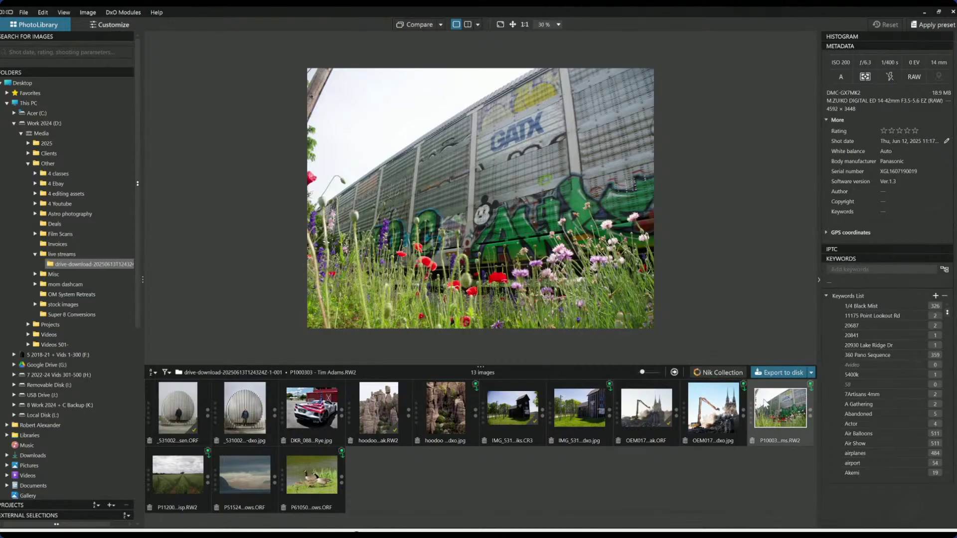
pyautogui.doubleClick(767, 403)
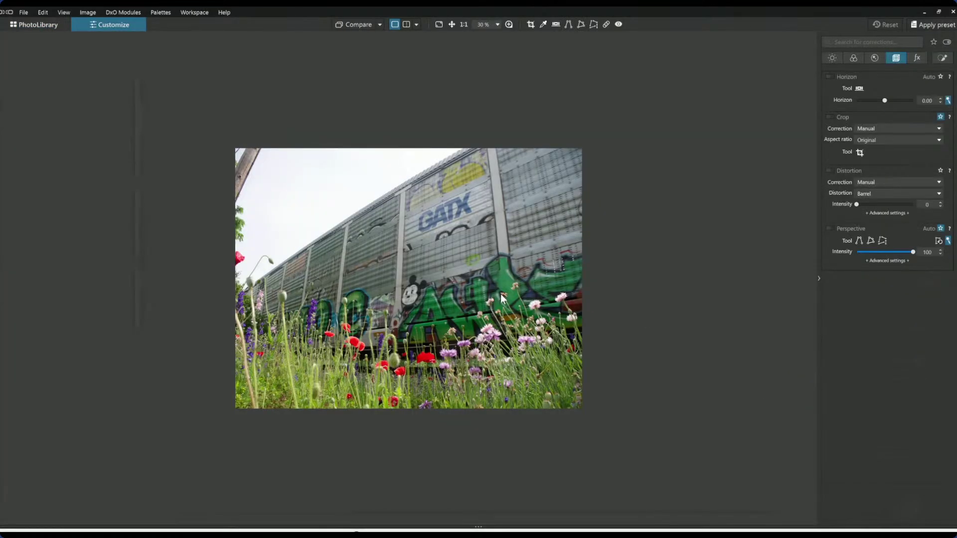
pyautogui.press('Tab')
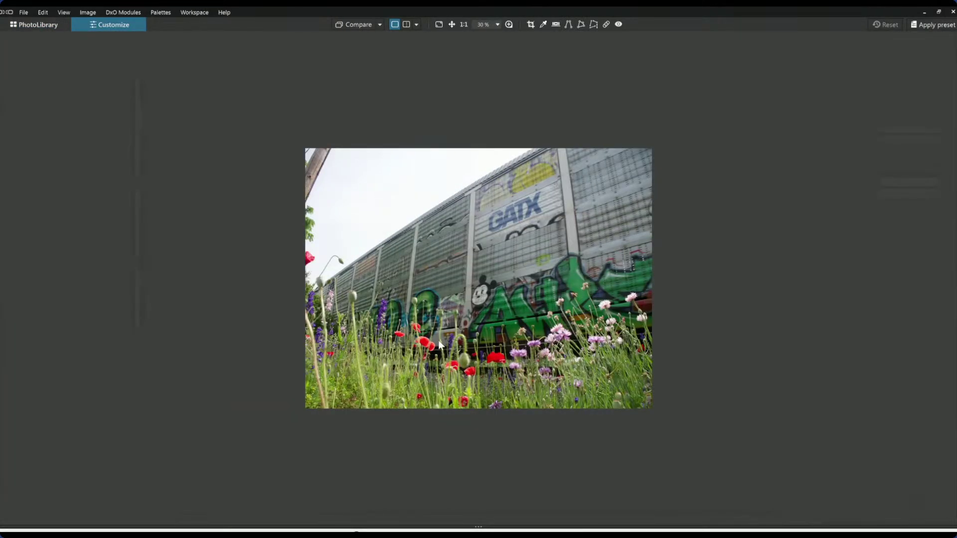
pyautogui.press('Tab')
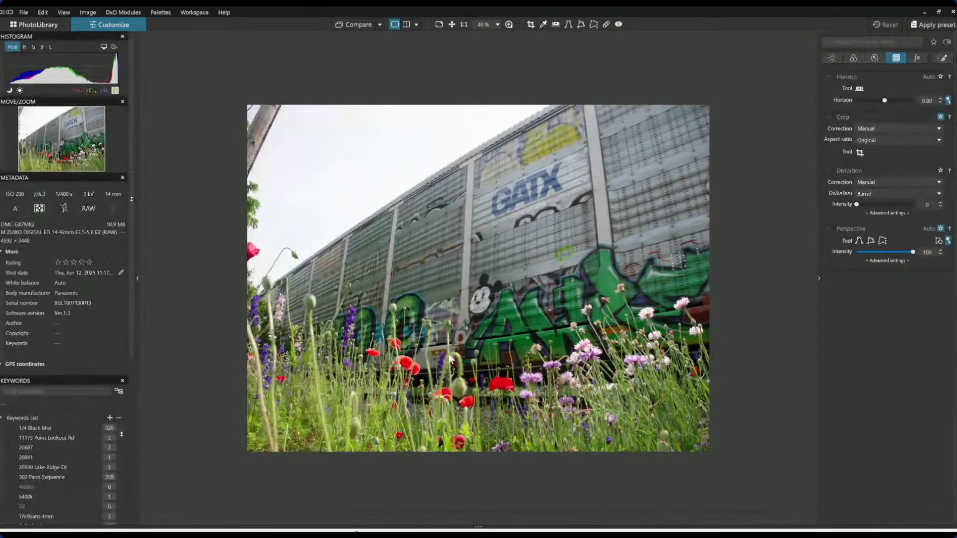
pyautogui.scroll(1, 448, 357)
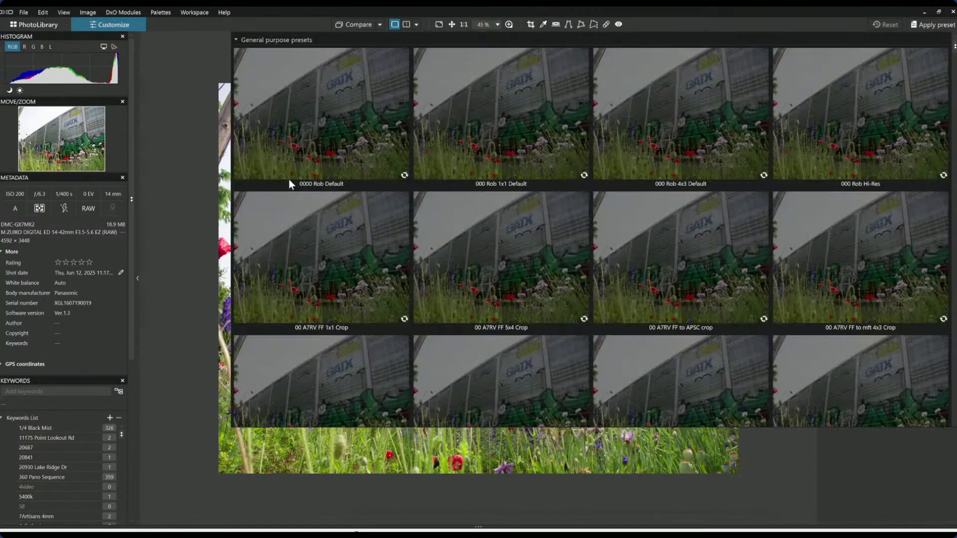
pyautogui.click(288, 178)
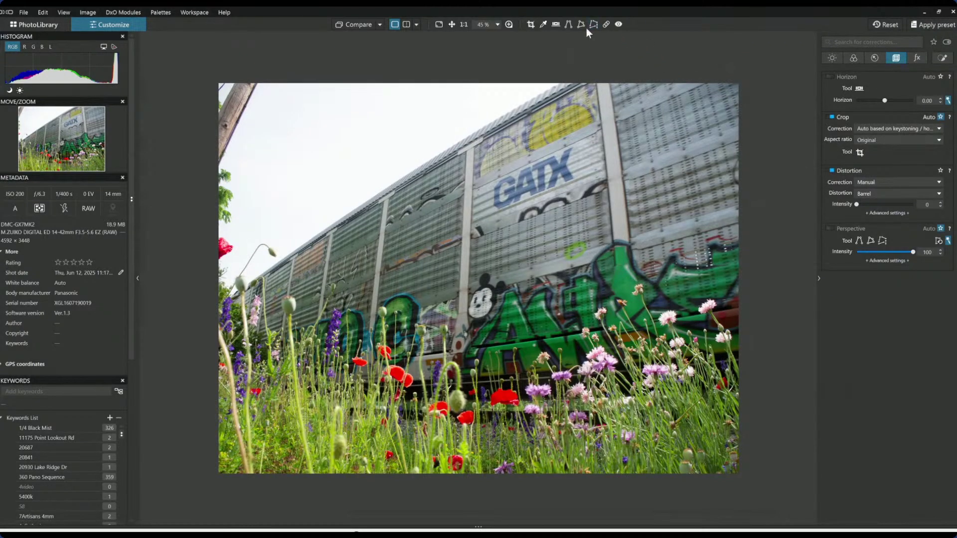
# Crop the railcar photo to about 2827 × 2123 px in its original ratio, around the cartoon face, green graffiti and flowers
pyautogui.click(531, 24)
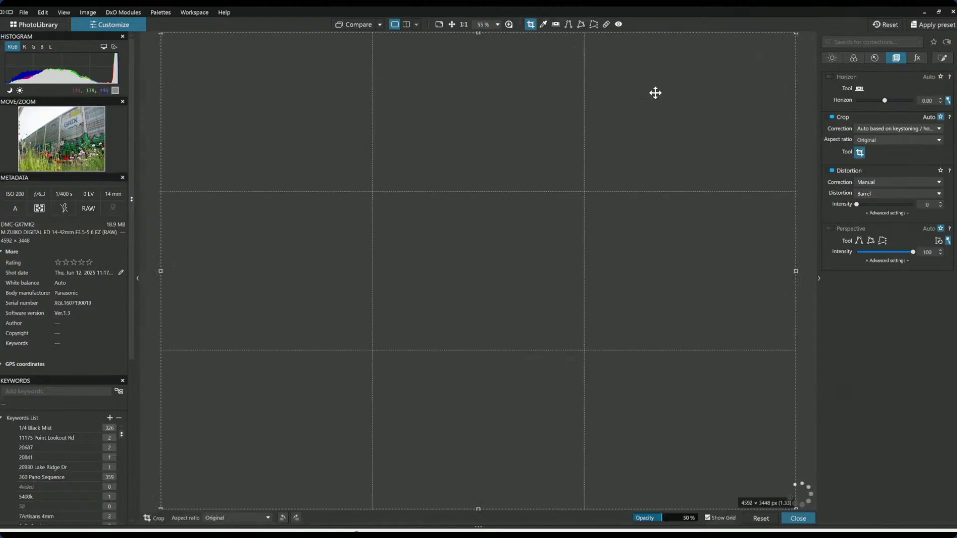
pyautogui.moveTo(473, 34); pyautogui.dragTo(532, 215)
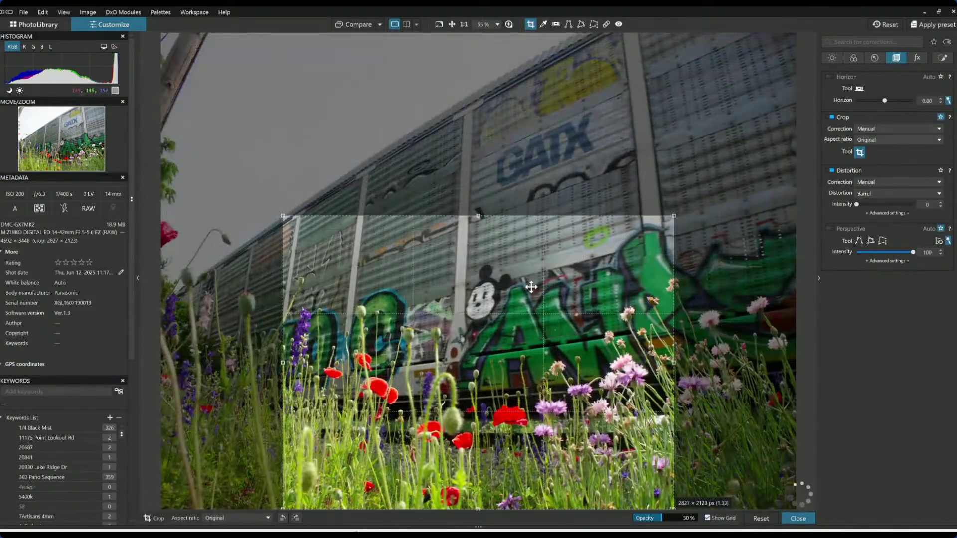
pyautogui.moveTo(530, 284); pyautogui.dragTo(574, 271)
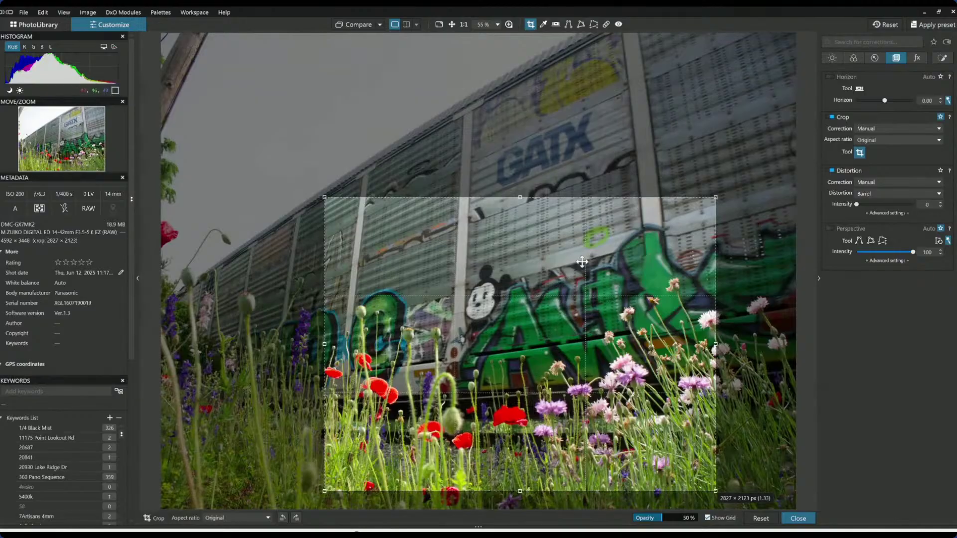
pyautogui.press('Return')
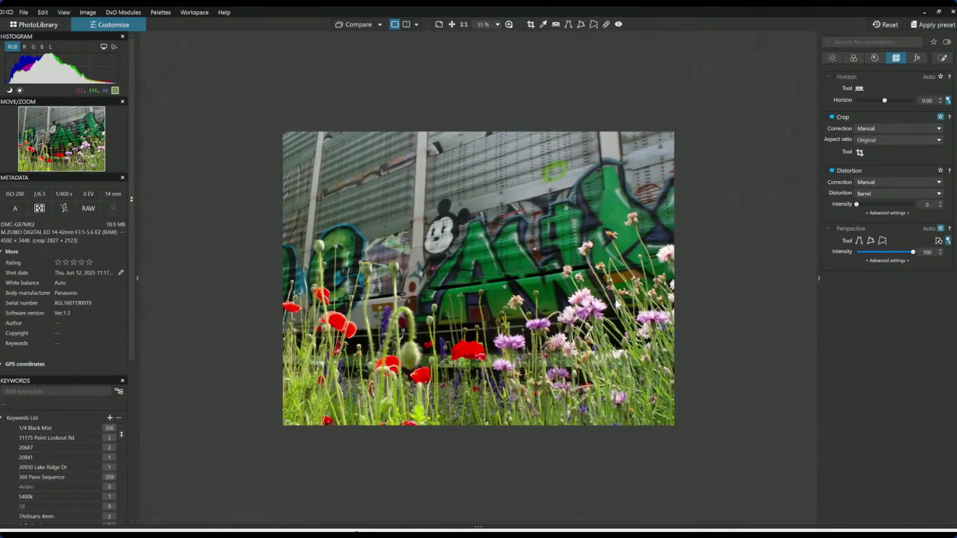
# Enlarge the railcar photo's crop to about 2993 × 2247 px and shift it slightly down
pyautogui.click(530, 24)
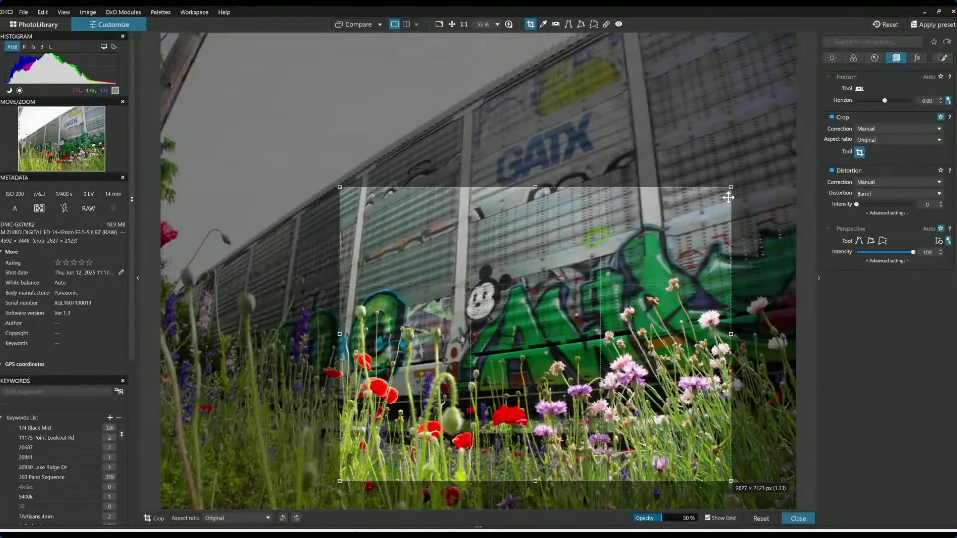
pyautogui.moveTo(733, 187); pyautogui.dragTo(757, 171)
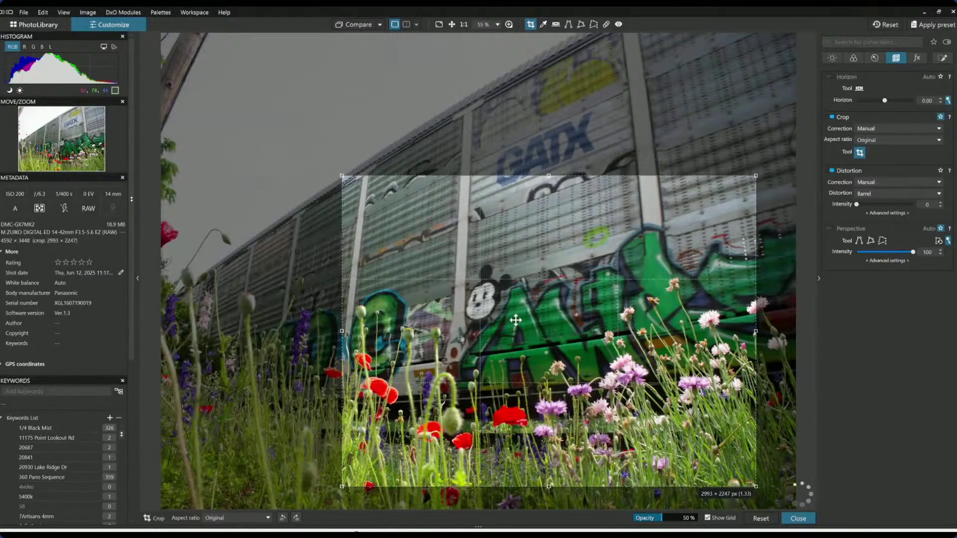
pyautogui.moveTo(488, 301); pyautogui.dragTo(488, 314)
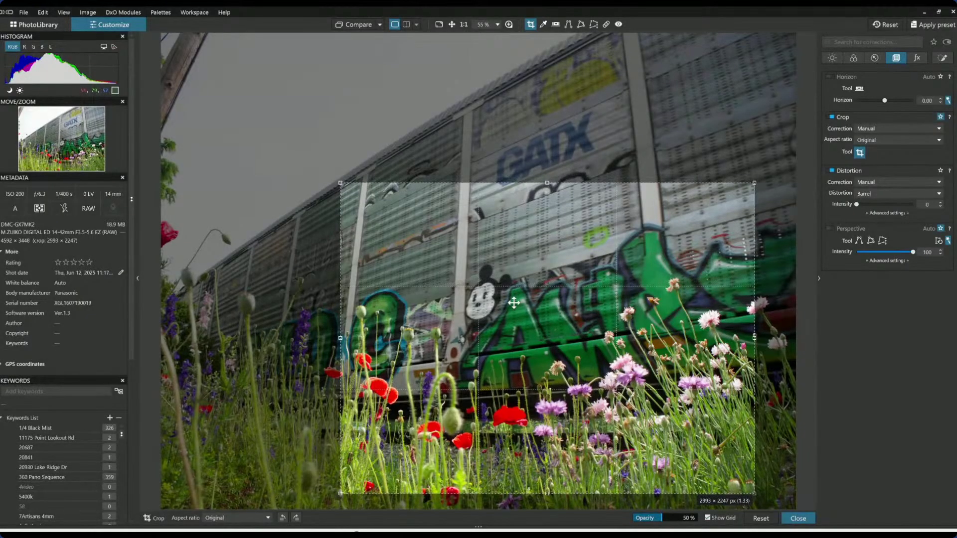
pyautogui.press('Return')
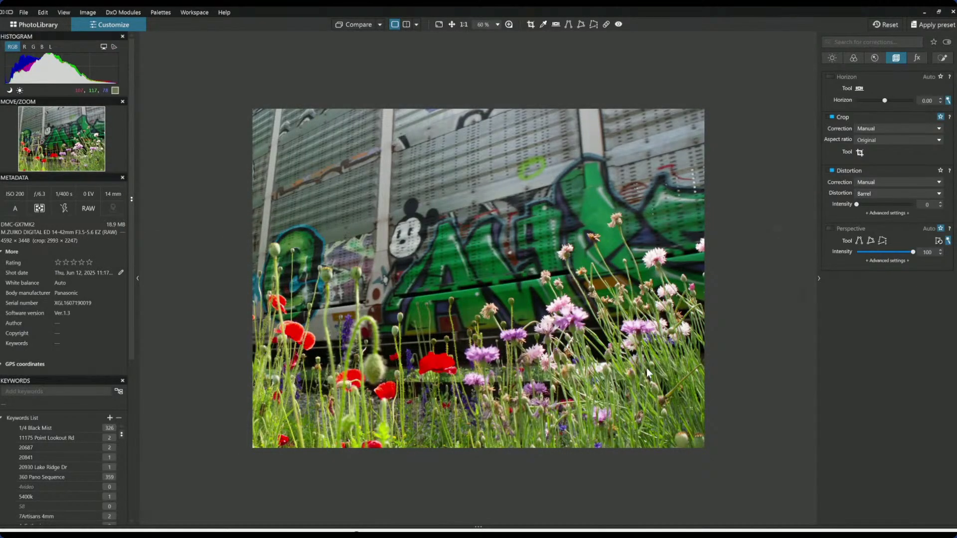
# Try the black-and-white rendering on the railcar photo, and switch back to color rendering
pyautogui.click(857, 62)
pyautogui.click(892, 179)
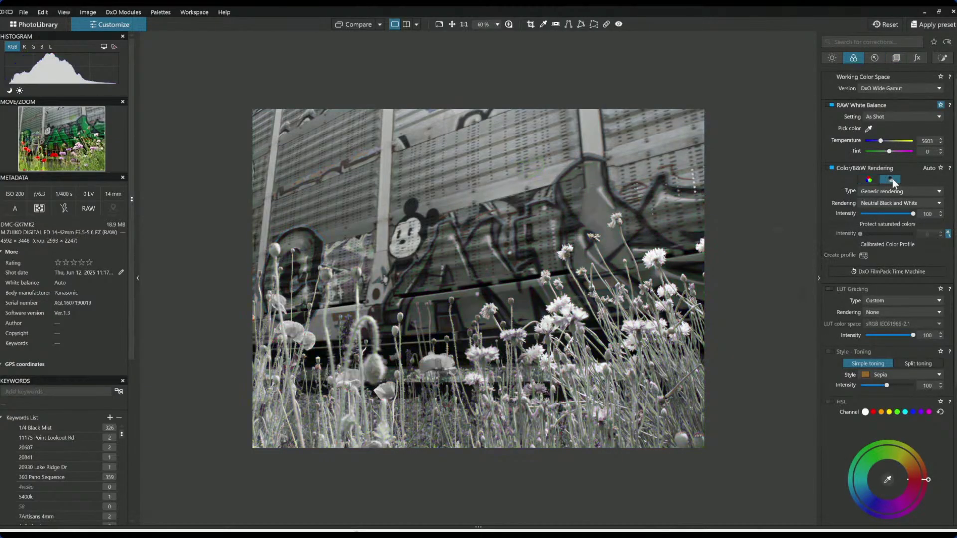
pyautogui.click(864, 180)
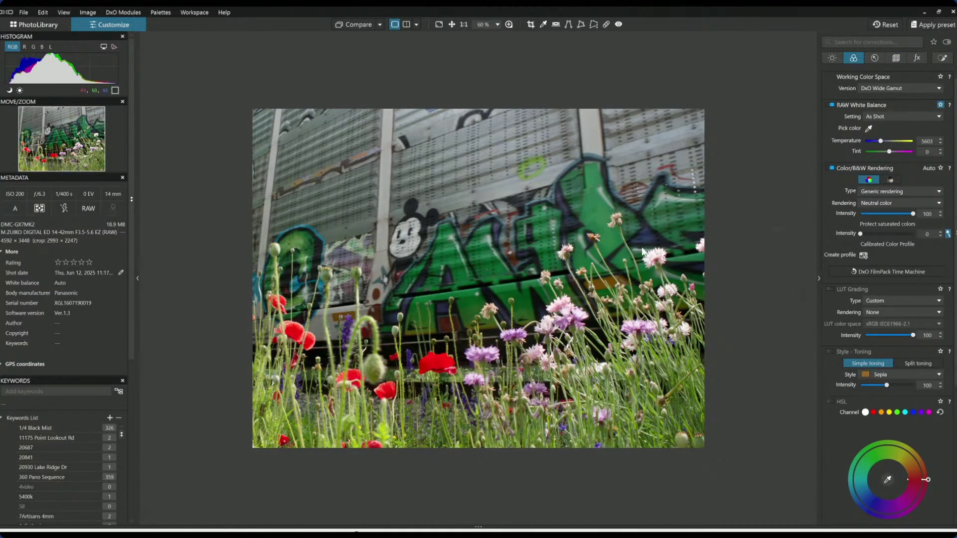
# Try a control point local adjustment on the railcar wall above the green graffiti, and delete it
pyautogui.scroll(1, 640, 247)
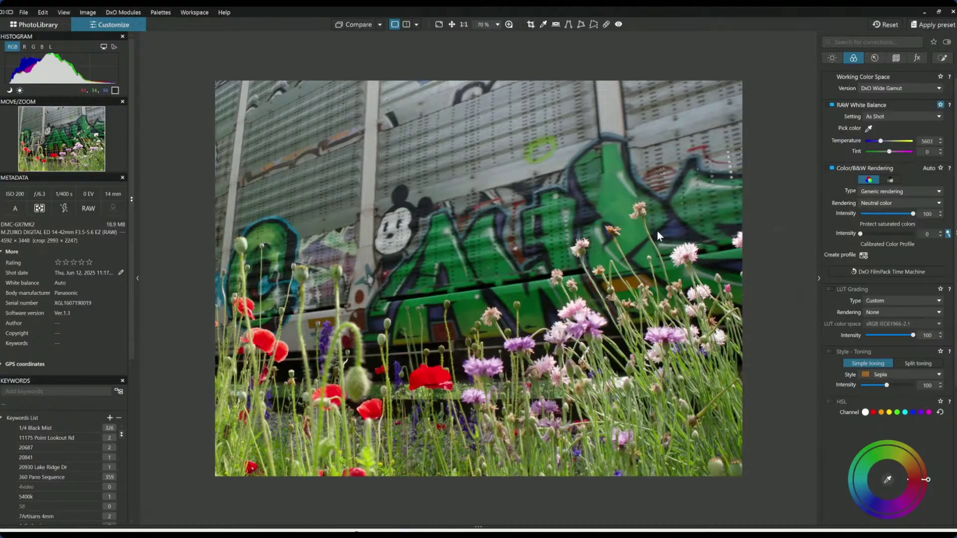
pyautogui.click(943, 59)
pyautogui.click(847, 90)
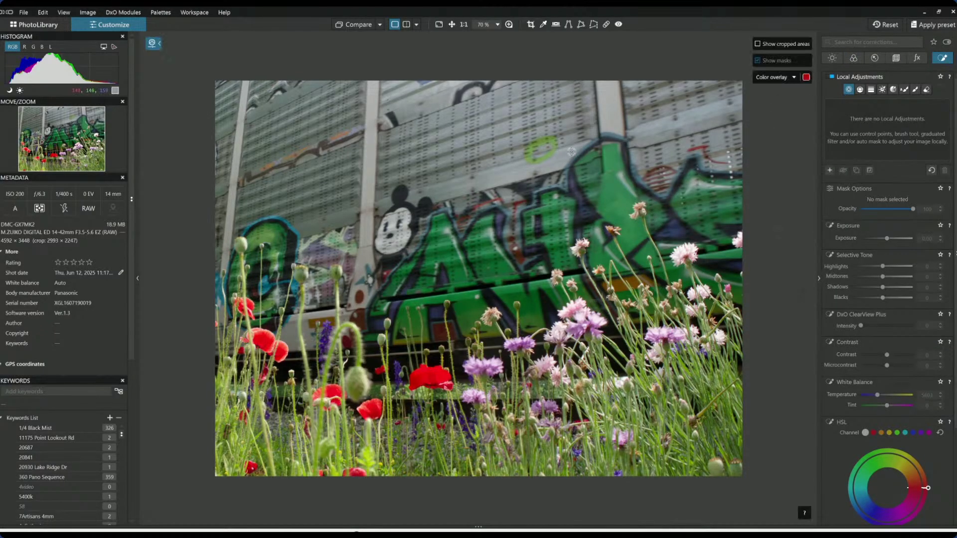
pyautogui.click(571, 151)
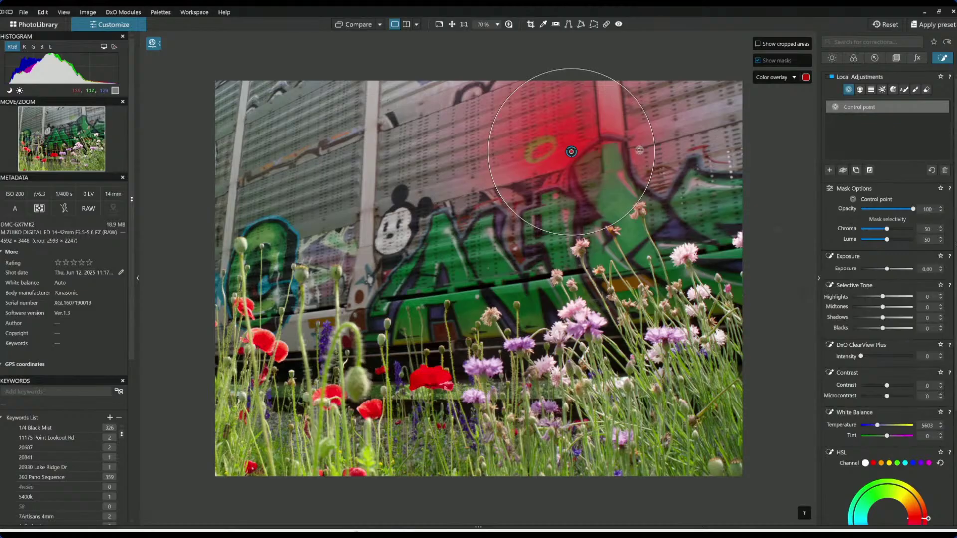
pyautogui.press('Delete')
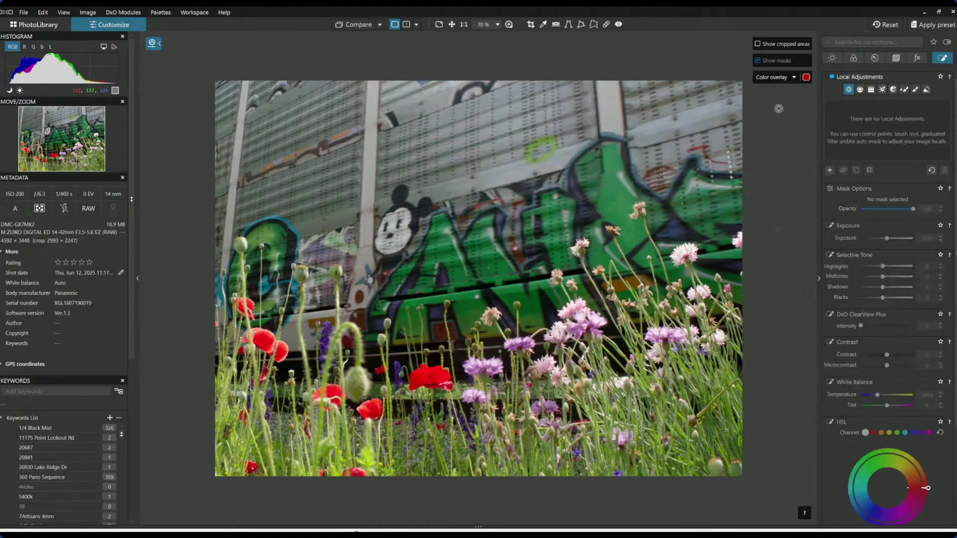
# Add a control line local adjustment over the railcar wall, fading out downward toward the flowers
pyautogui.click(859, 90)
pyautogui.moveTo(491, 185); pyautogui.dragTo(510, 341)
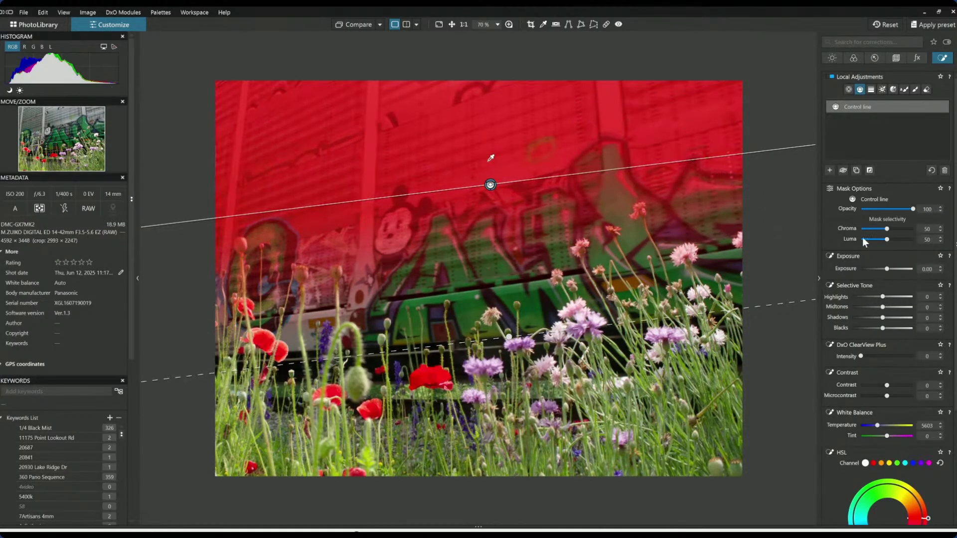
# Give the wall's control line chroma selectivity 55, highlights 95, ClearView Plus intensity 70 and microcontrast 84
pyautogui.moveTo(887, 229); pyautogui.dragTo(890, 229)
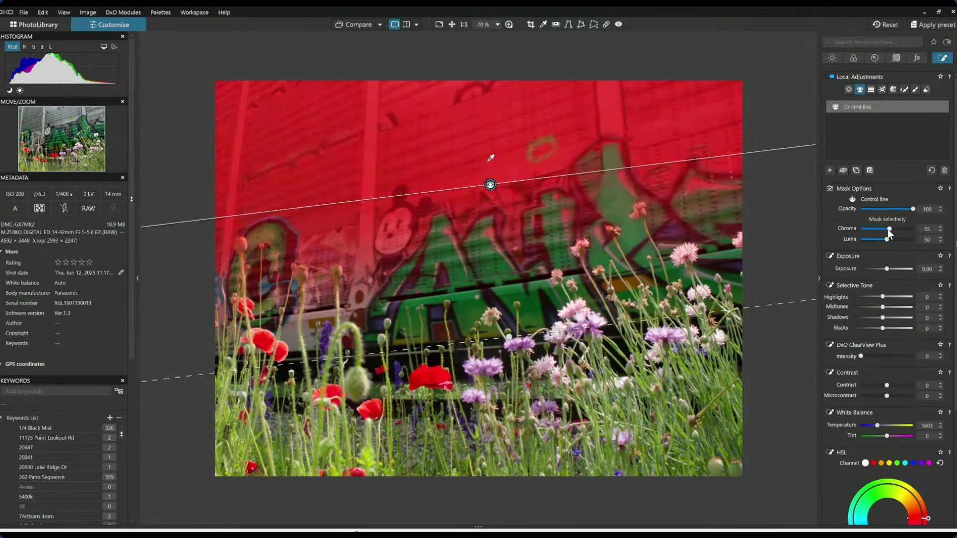
pyautogui.click(898, 356)
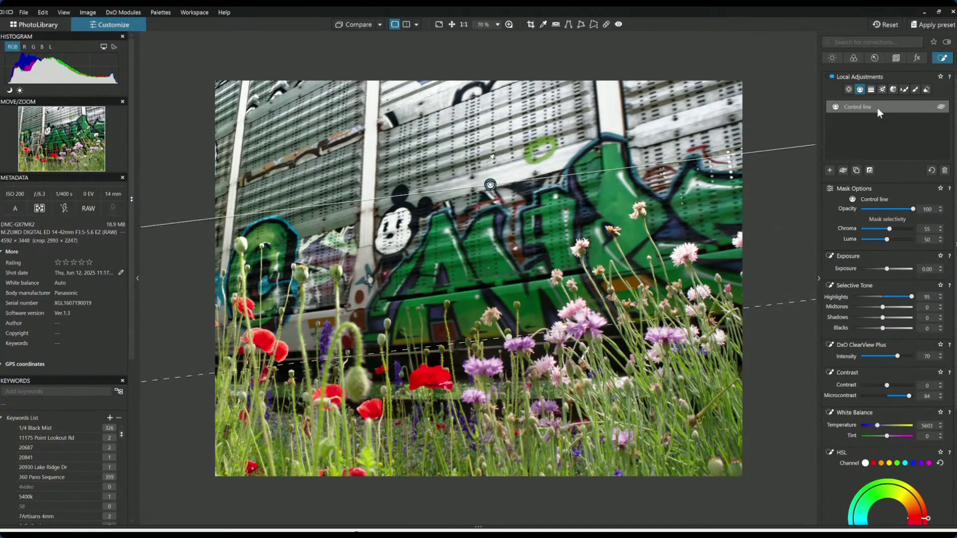
# Add a second control line over the grass and flowers, fading out upward, with chroma selectivity 63, blacks -75 and shadows -34
pyautogui.click(831, 170)
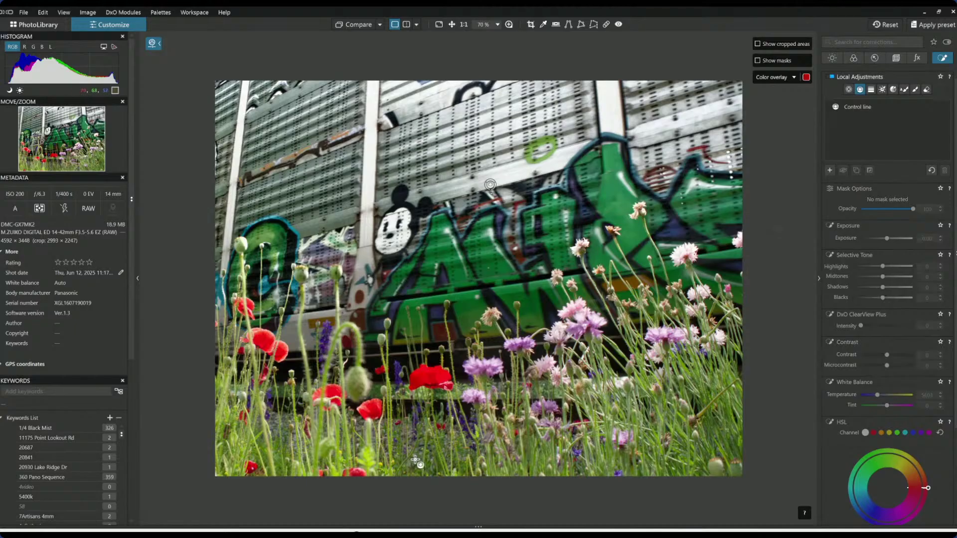
pyautogui.moveTo(416, 460); pyautogui.dragTo(401, 288)
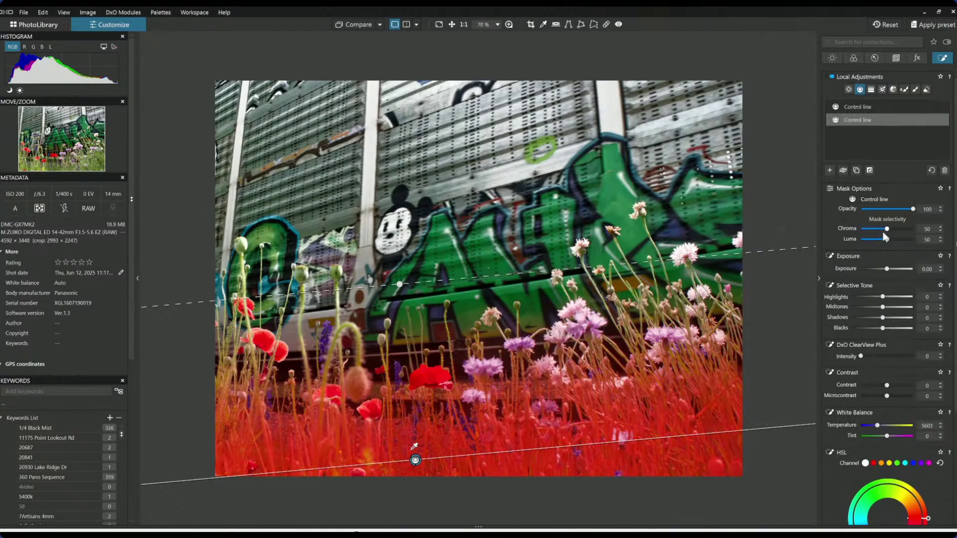
pyautogui.moveTo(884, 233); pyautogui.dragTo(893, 231)
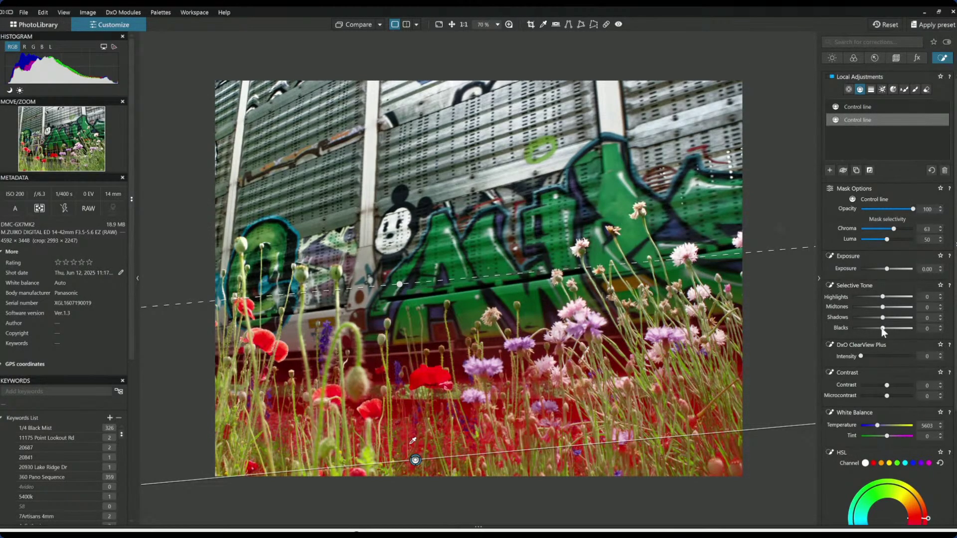
pyautogui.moveTo(883, 330); pyautogui.dragTo(861, 330)
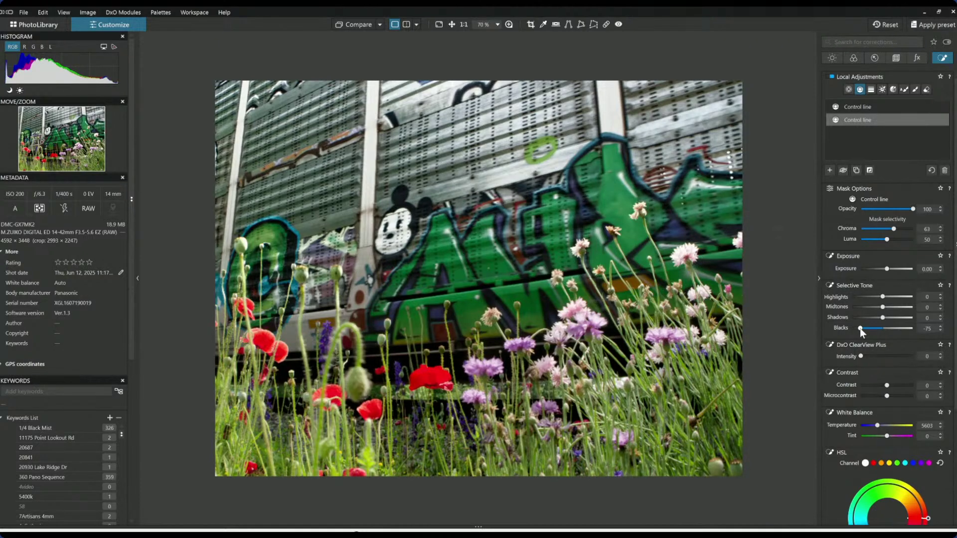
pyautogui.moveTo(881, 318); pyautogui.dragTo(872, 319)
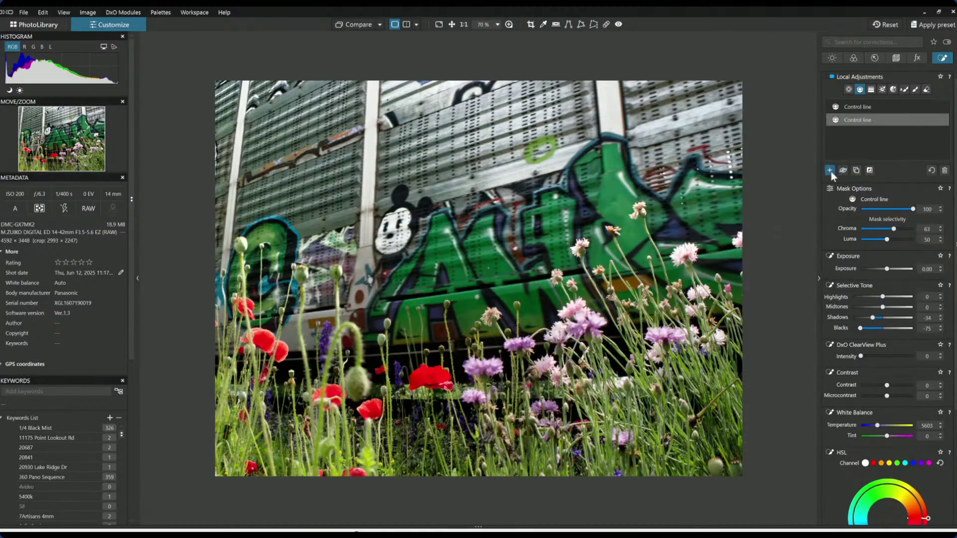
# Add a control point mask with several points on the pink and purple flowers, chroma and luma selectivity 55, and set its saturation to 100
pyautogui.click(848, 89)
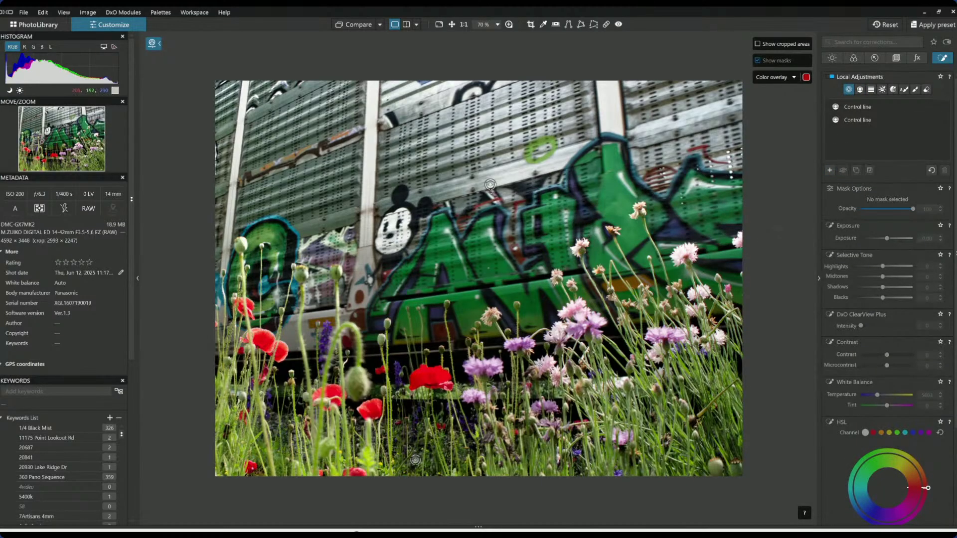
pyautogui.click(543, 367)
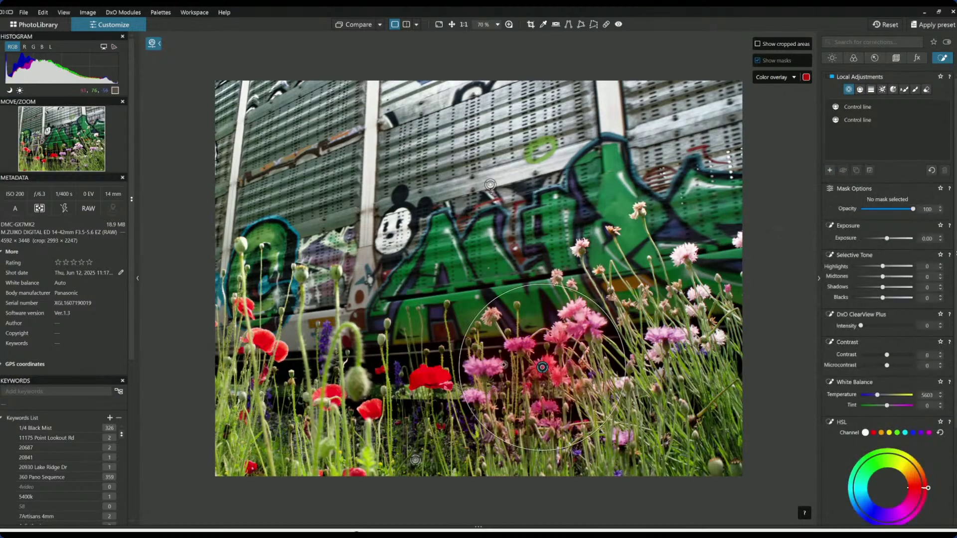
pyautogui.click(581, 317)
pyautogui.click(684, 253)
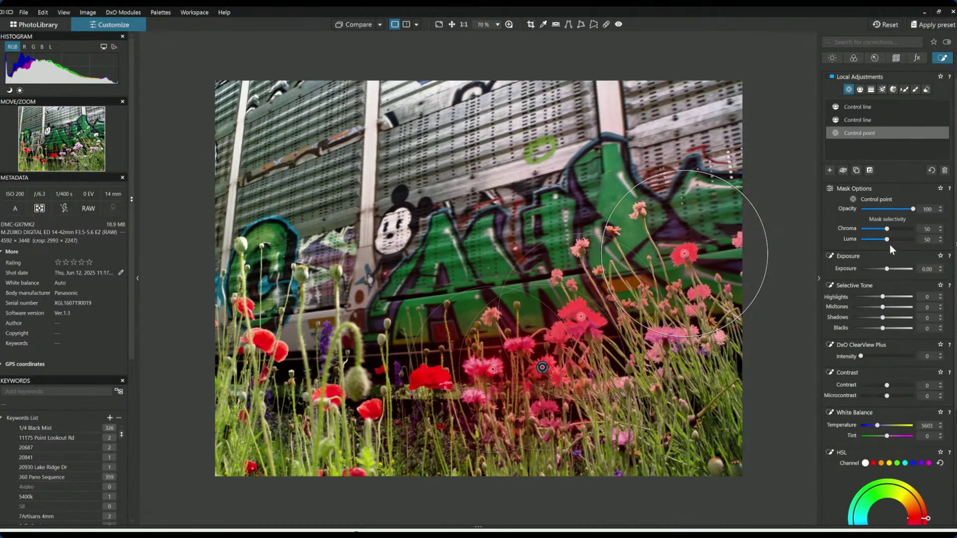
pyautogui.moveTo(889, 240); pyautogui.dragTo(889, 229)
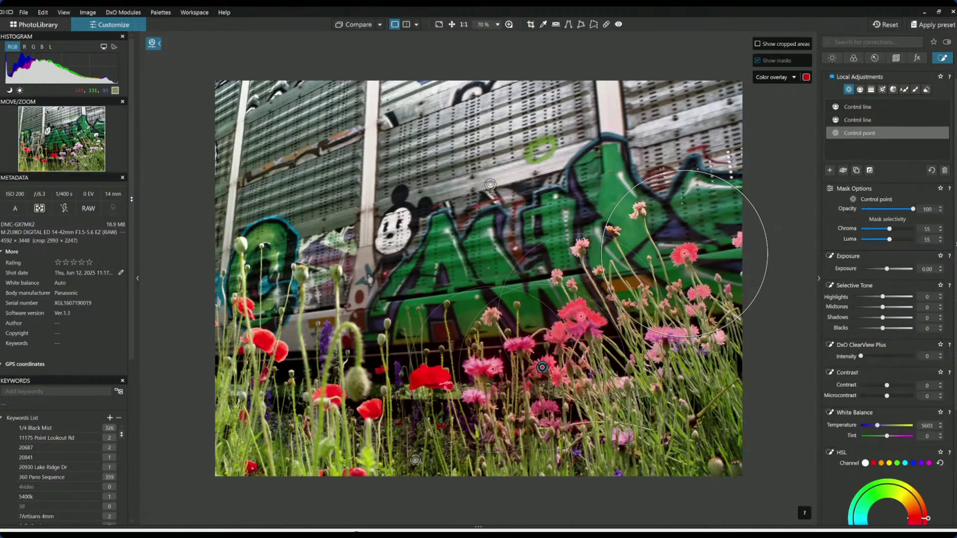
pyautogui.click(624, 440)
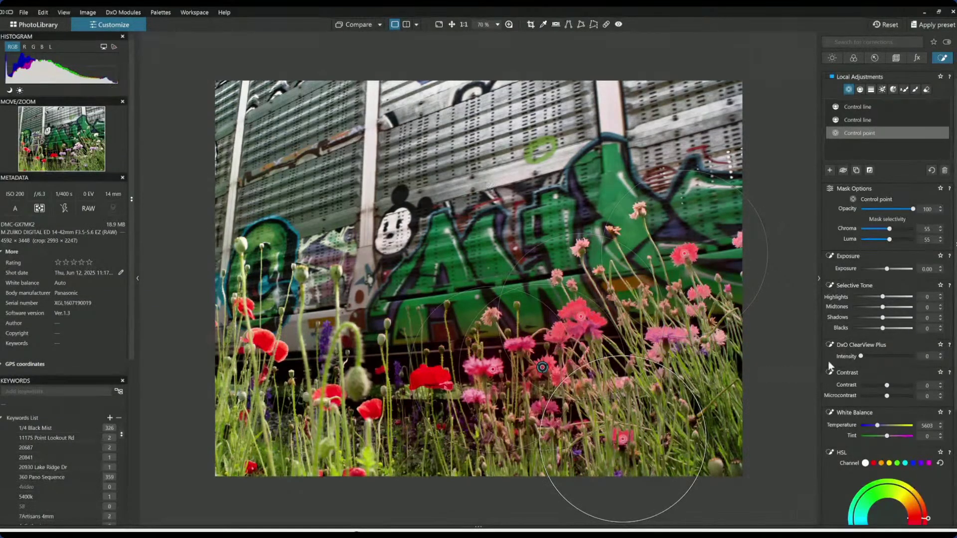
pyautogui.scroll(-3, 871, 368)
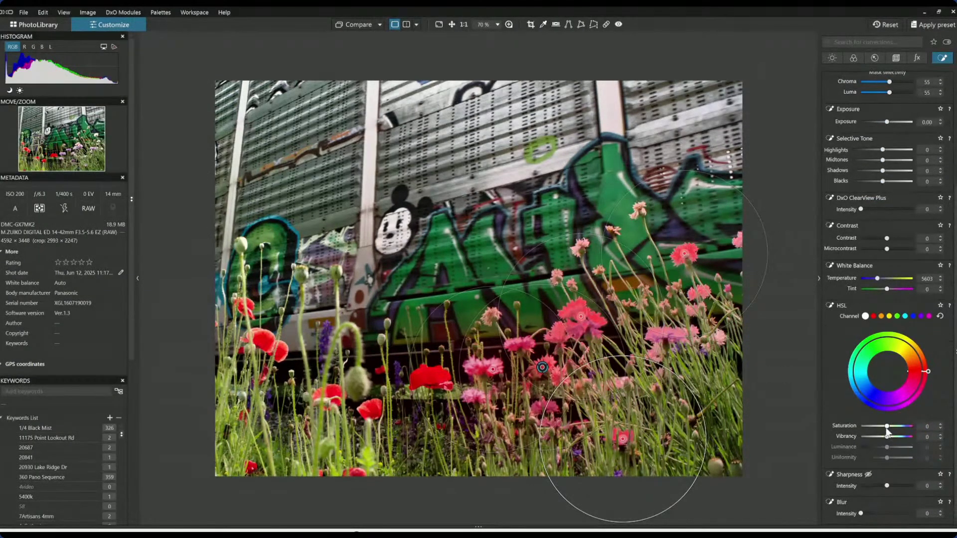
pyautogui.moveTo(887, 427); pyautogui.dragTo(914, 428)
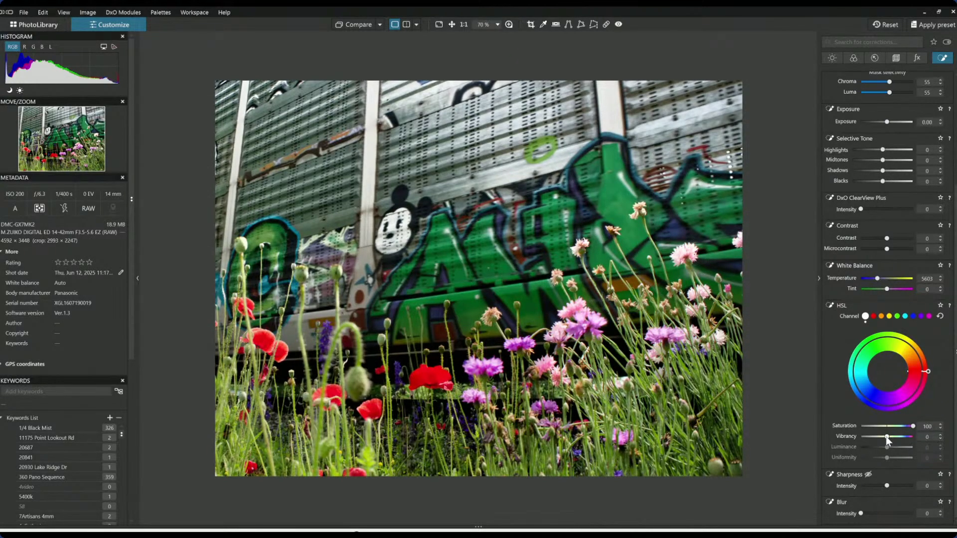
# Raise the vibrancy to 43 on the active local adjustment mask and deselect the mask
pyautogui.moveTo(888, 438); pyautogui.dragTo(898, 439)
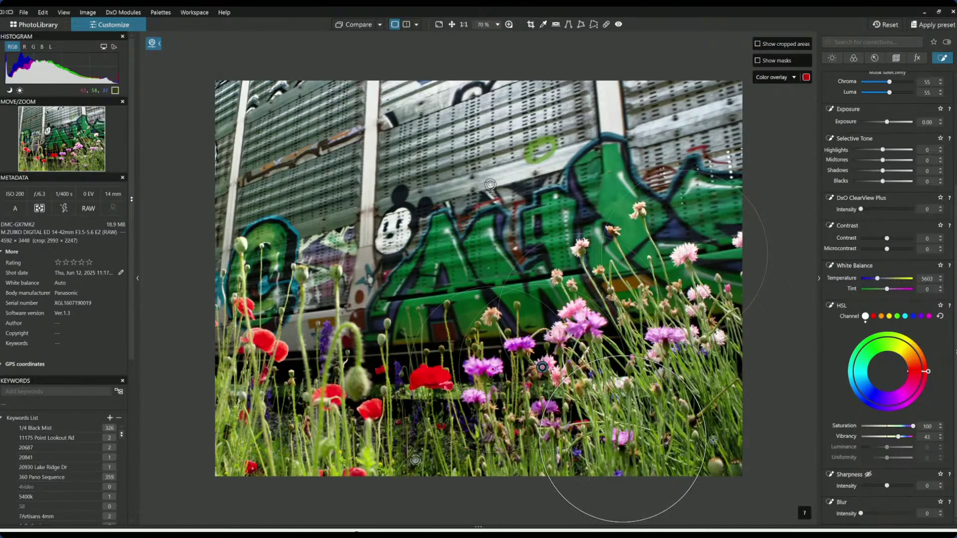
pyautogui.click(574, 336)
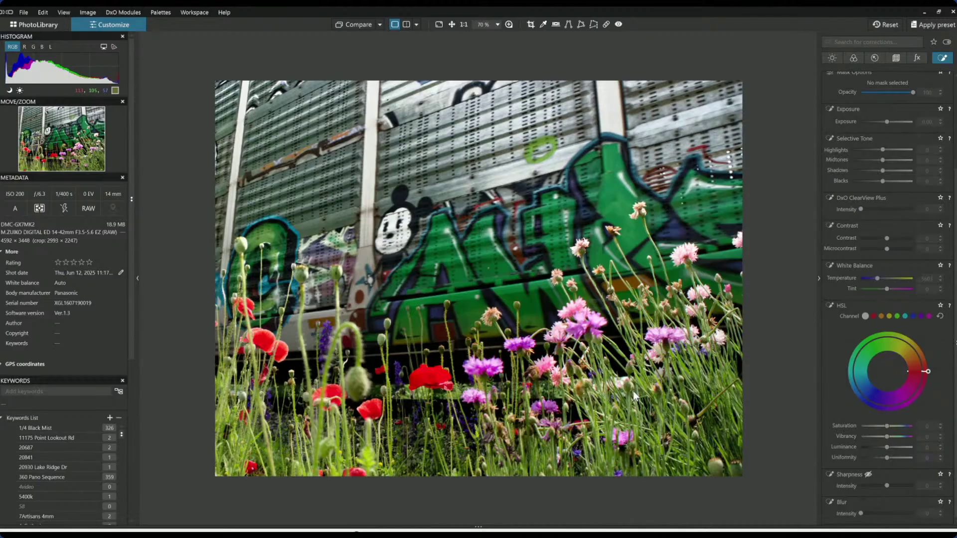
# On the first control line mask, set Midtones to 53, Blacks to -24, ClearView Plus to 67 and Contrast to 100
pyautogui.scroll(3, 860, 156)
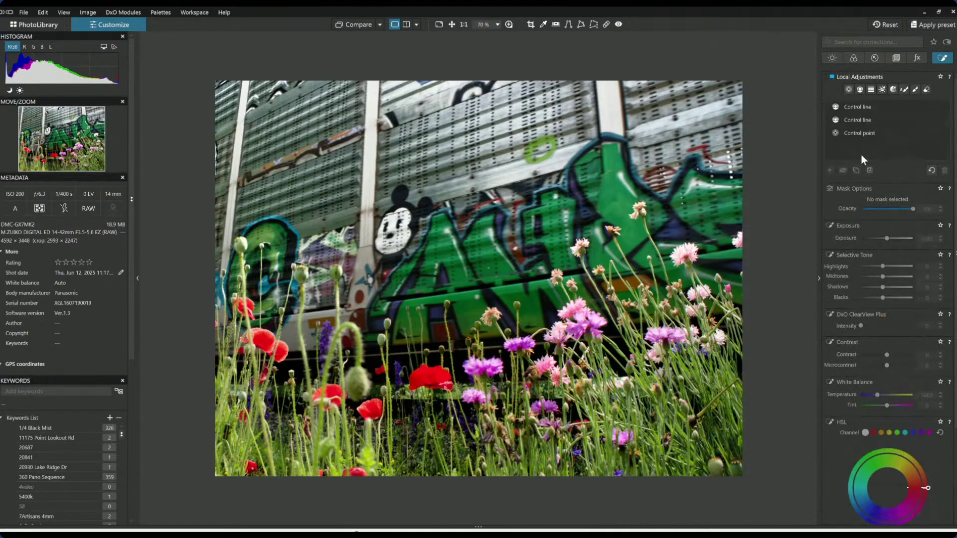
pyautogui.click(858, 108)
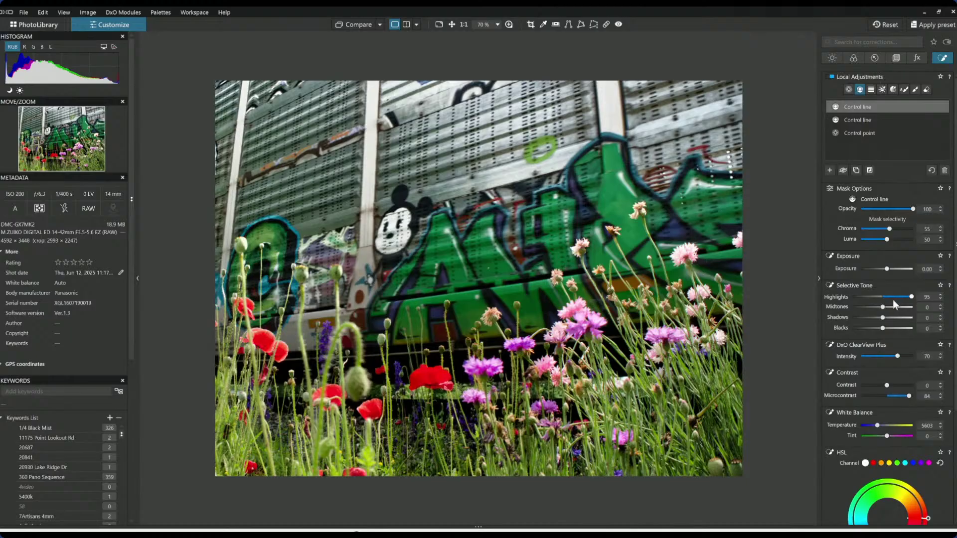
pyautogui.moveTo(896, 309); pyautogui.dragTo(876, 330)
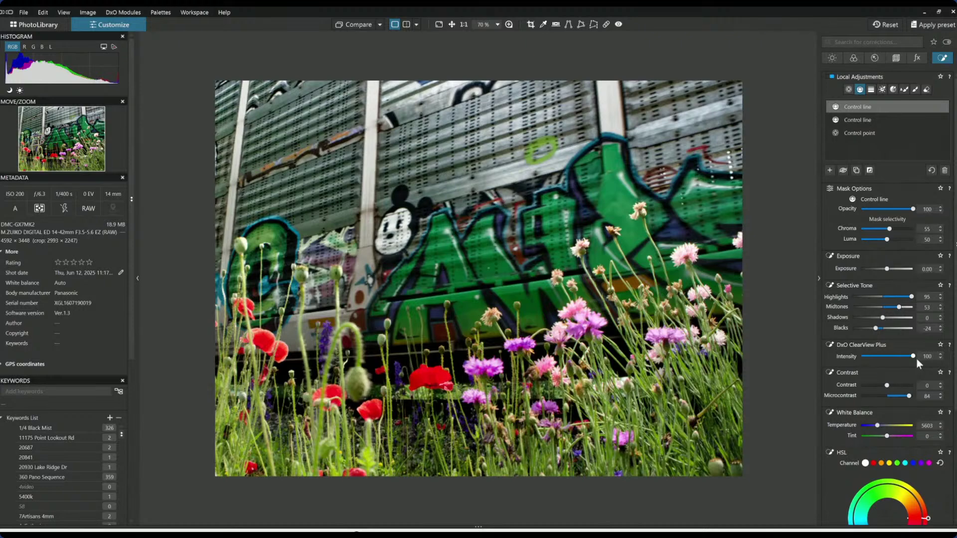
pyautogui.moveTo(896, 357); pyautogui.dragTo(915, 386)
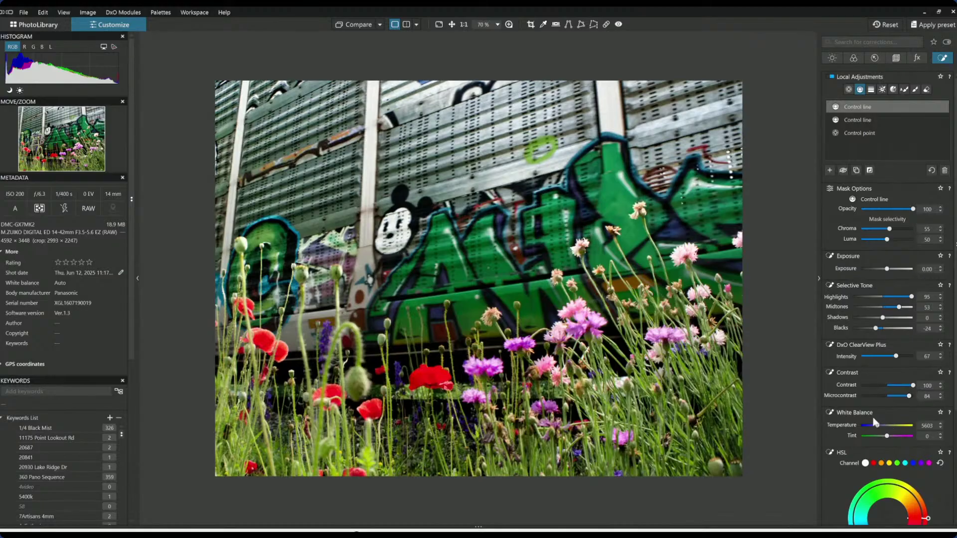
pyautogui.press('Escape')
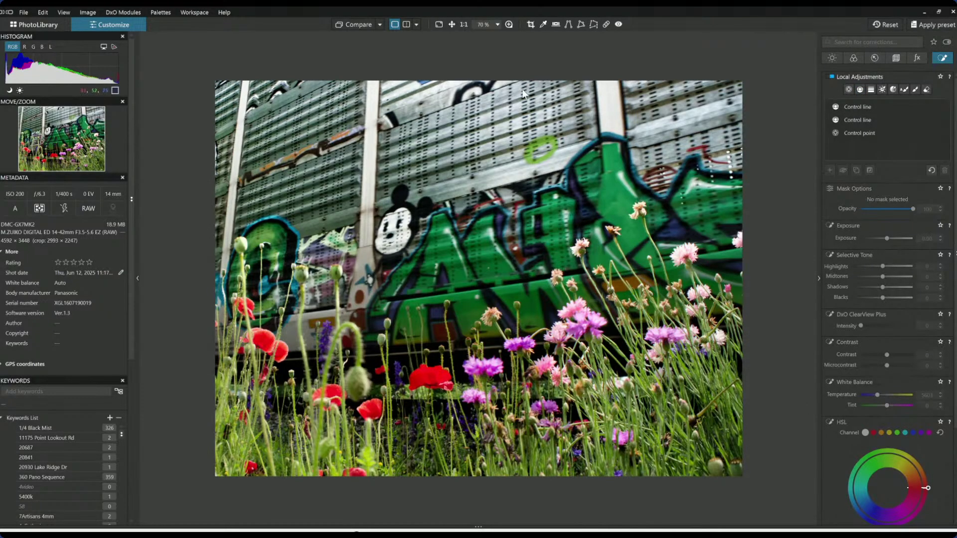
# Export the edited graffiti photo to disk
pyautogui.rightClick(540, 124)
pyautogui.click(562, 130)
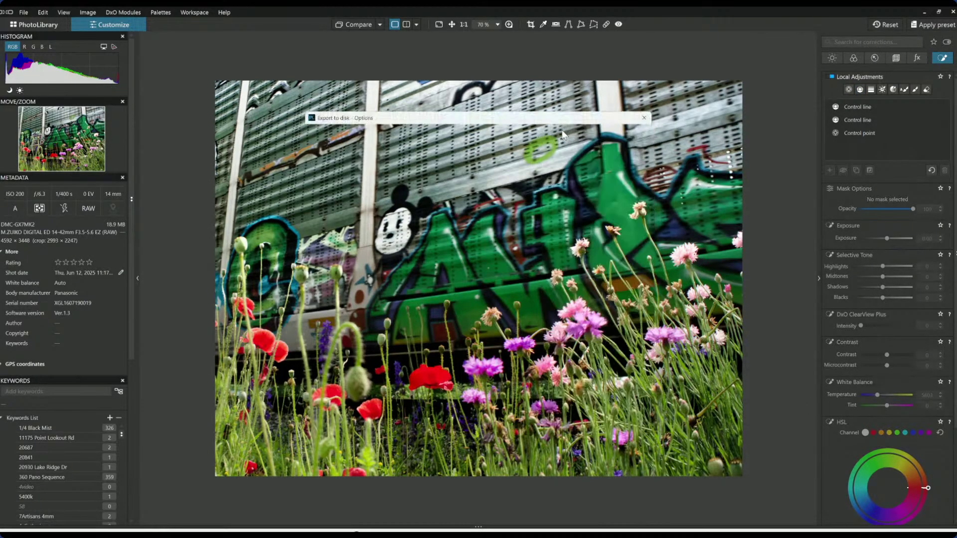
pyautogui.press('Escape')
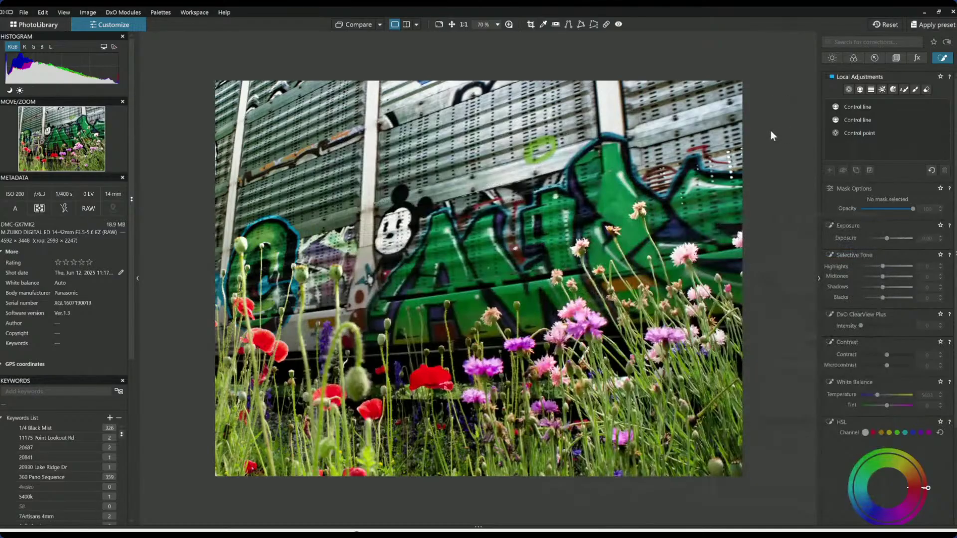
# Hide the side palettes and compare the edited graffiti photo with the uncorrected original side by side left/right, fitted to the view
pyautogui.press('Tab')
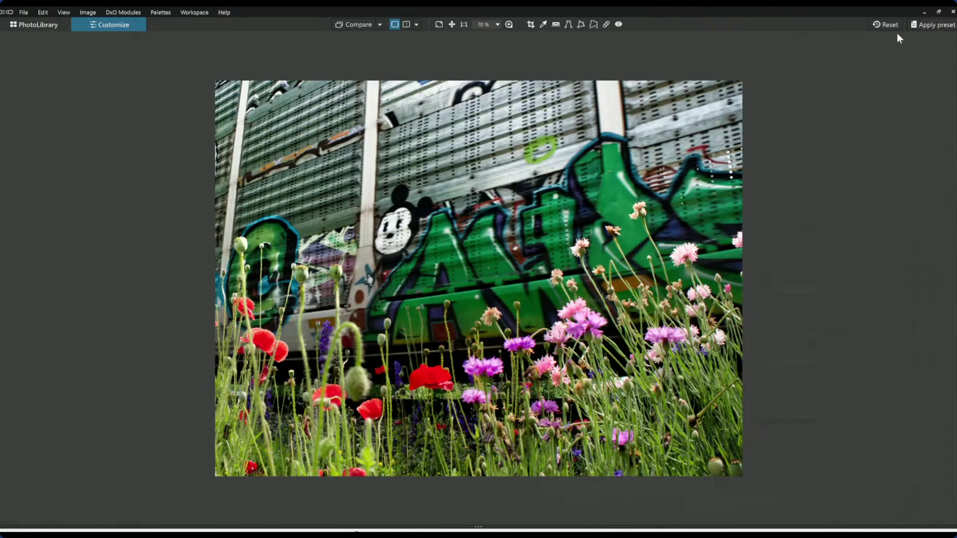
pyautogui.click(381, 25)
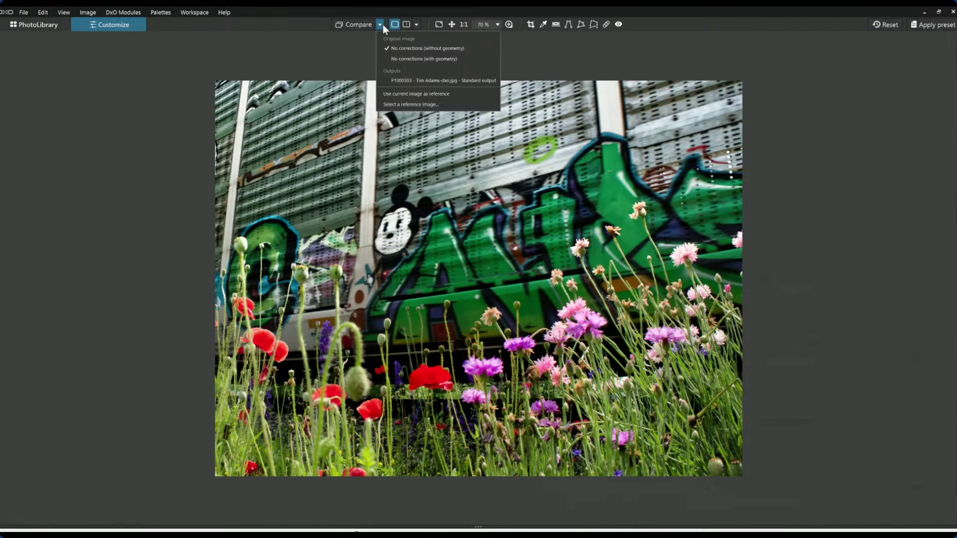
pyautogui.click(444, 80)
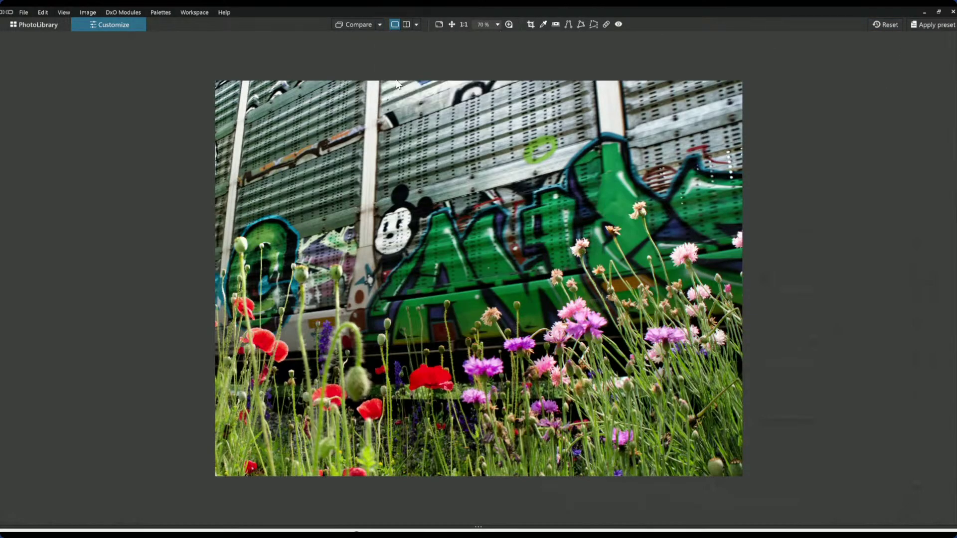
pyautogui.click(883, 26)
pyautogui.click(417, 25)
pyautogui.click(423, 36)
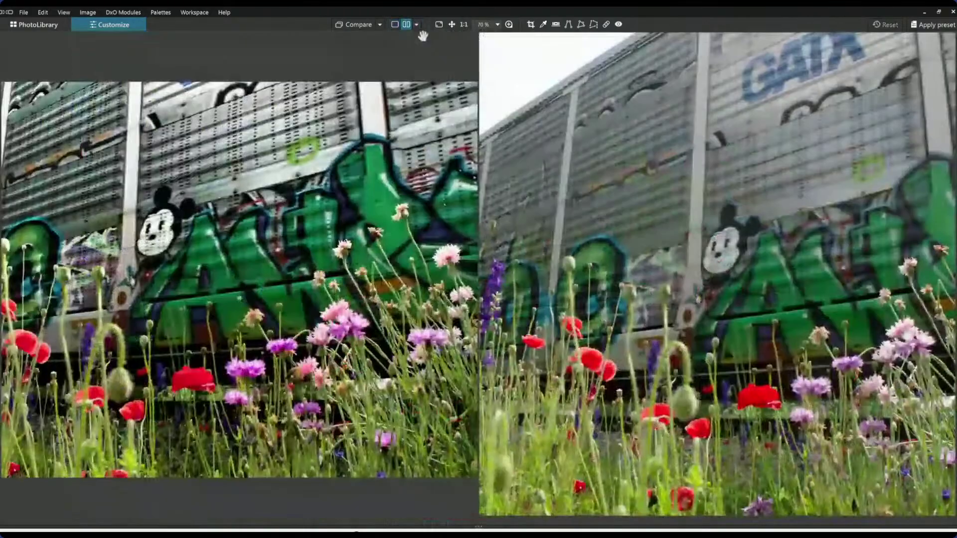
pyautogui.click(438, 25)
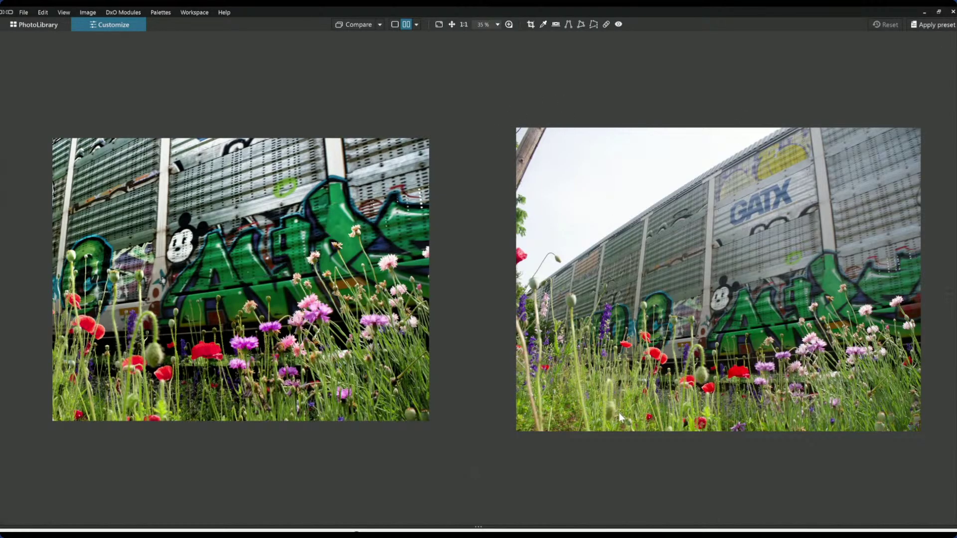
# Switch the comparison to a left/right split view and move the divider across the graffiti photo to examine the edit
pyautogui.click(418, 27)
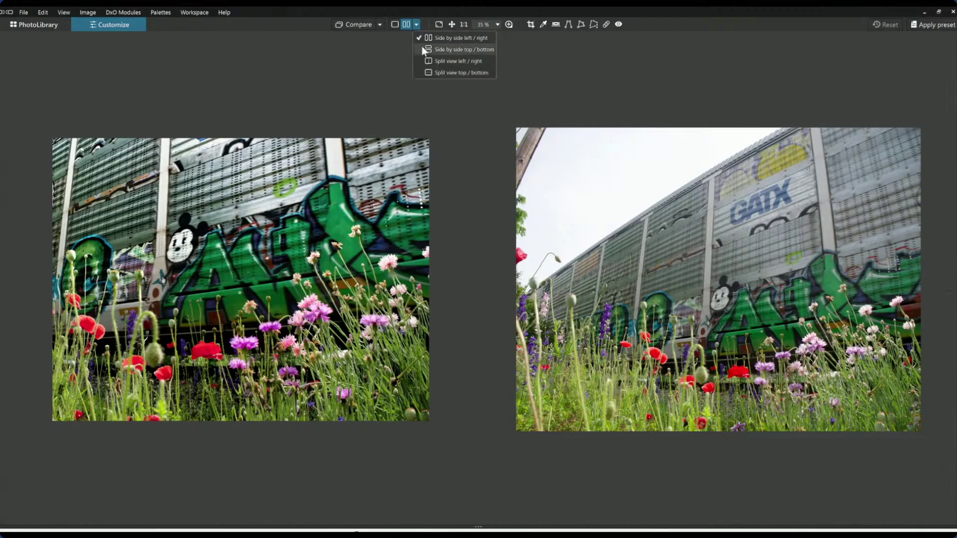
pyautogui.click(429, 61)
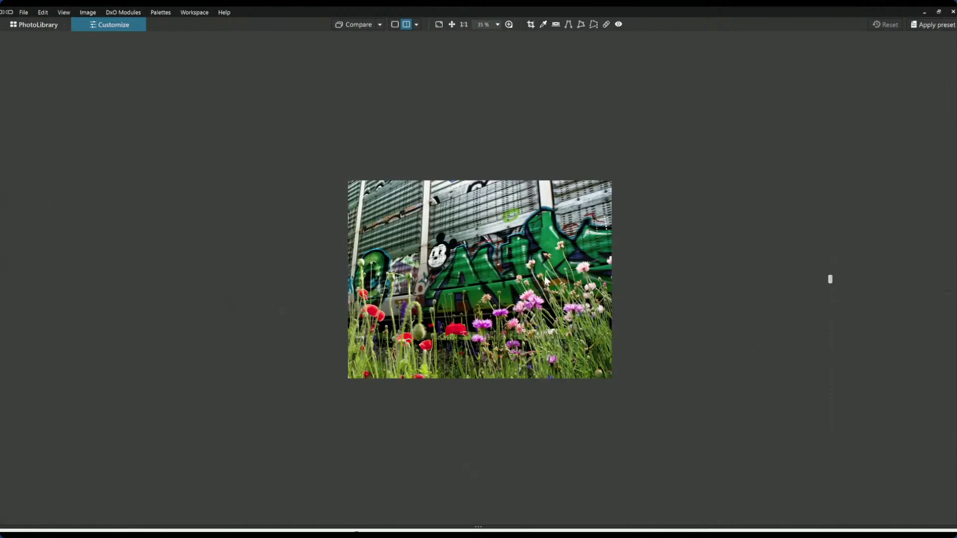
pyautogui.scroll(2, 565, 282)
pyautogui.moveTo(830, 278)
pyautogui.mouseDown()
pyautogui.moveTo(474, 269)
pyautogui.moveTo(132, 277)
pyautogui.moveTo(829, 295)
pyautogui.mouseUp()
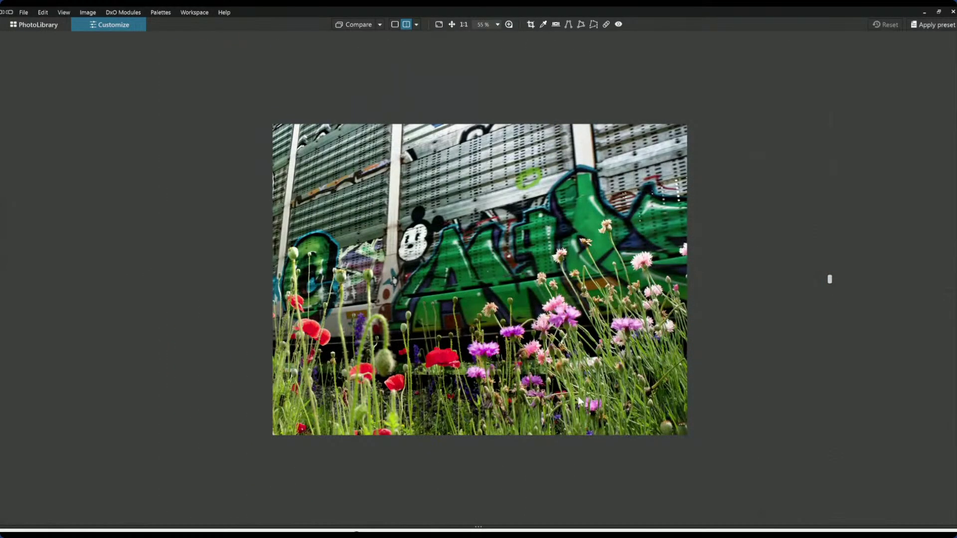
pyautogui.scroll(3, 574, 397)
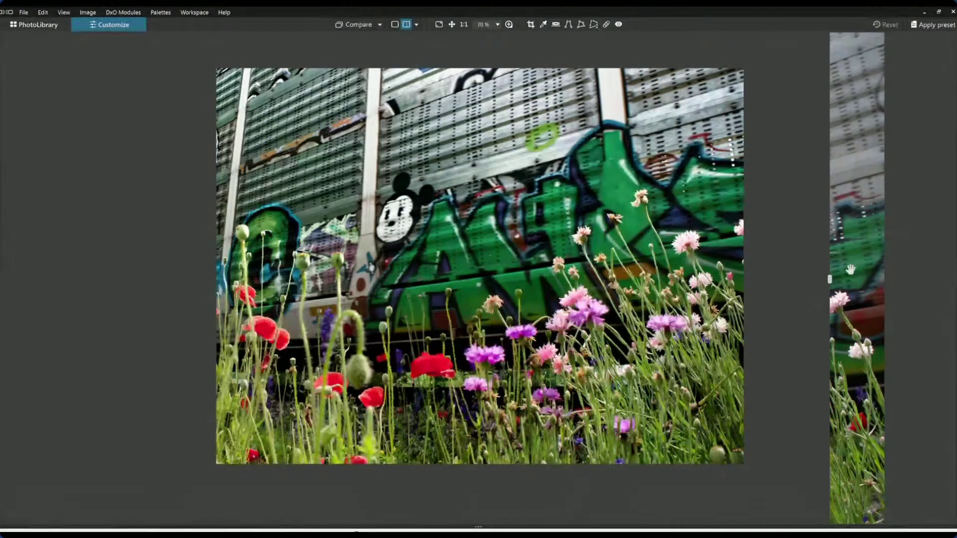
pyautogui.moveTo(830, 279); pyautogui.dragTo(887, 279)
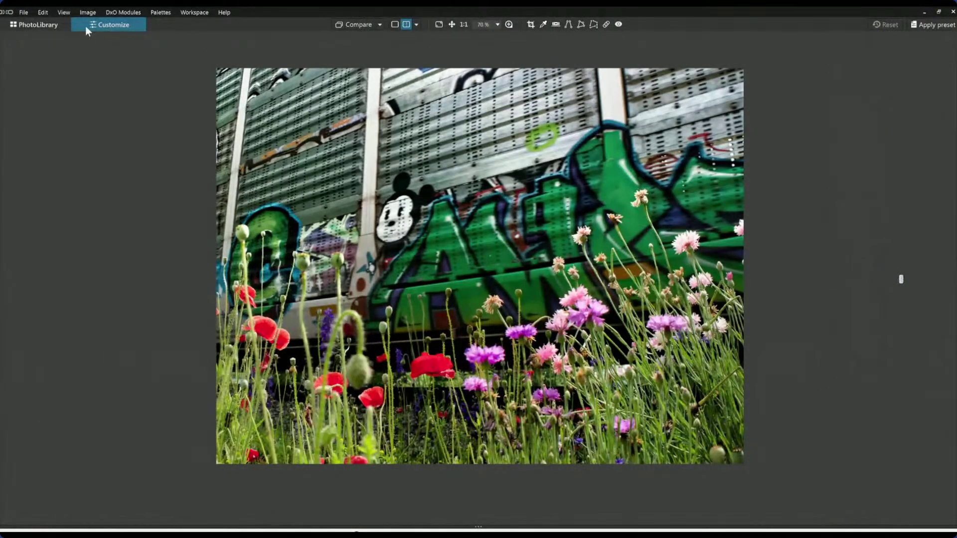
# Open the wheat-field RAW photo P1120012 from the photo library for customizing, inspect its detail and return to the single-image view
pyautogui.click(42, 27)
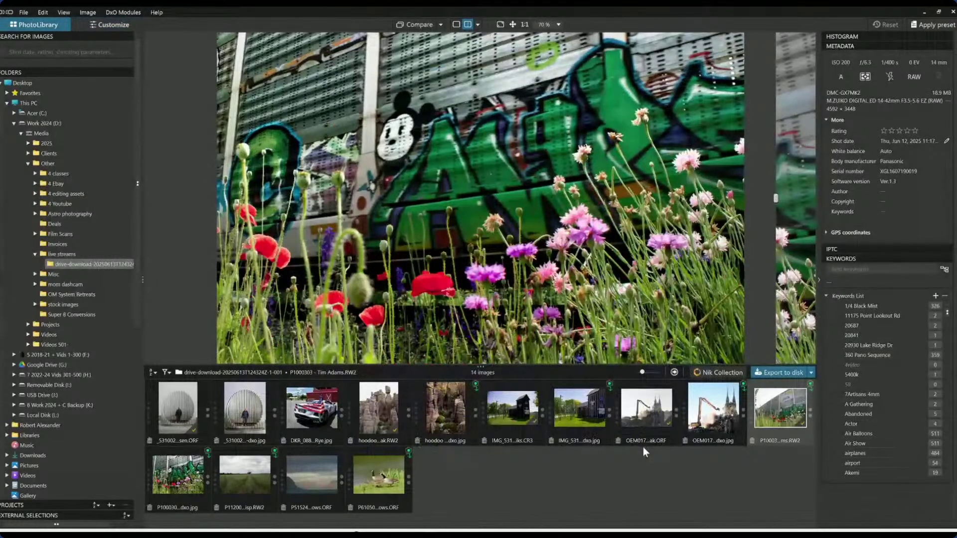
pyautogui.click(244, 492)
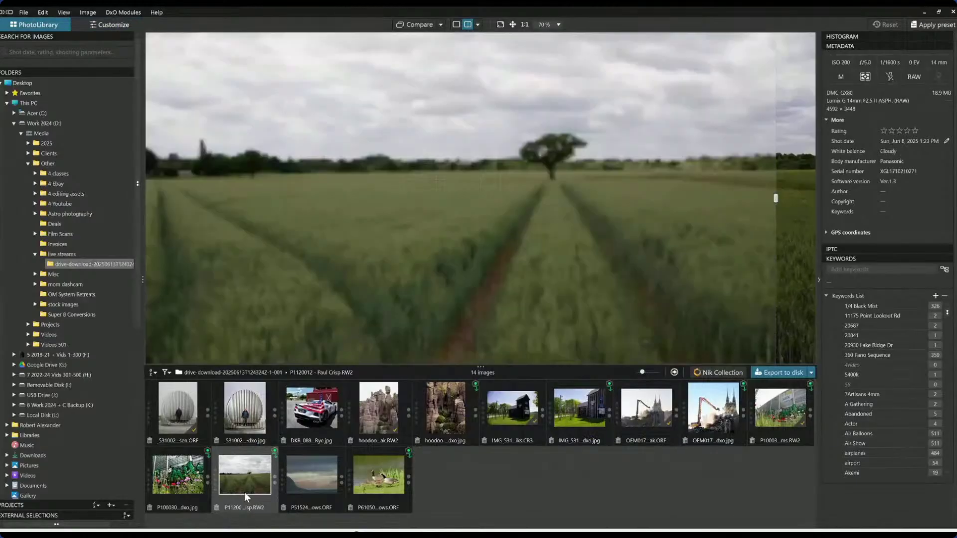
pyautogui.doubleClick(244, 492)
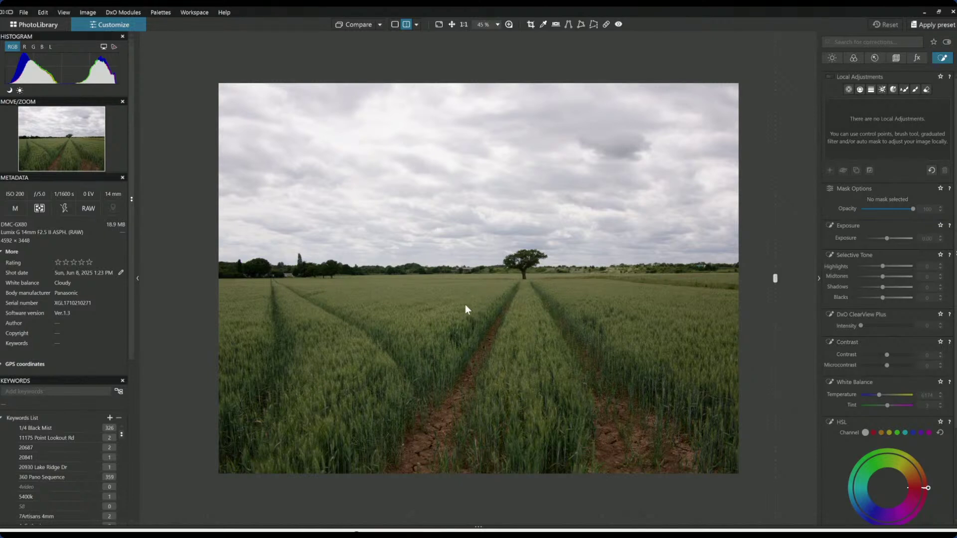
pyautogui.scroll(8, 264, 282)
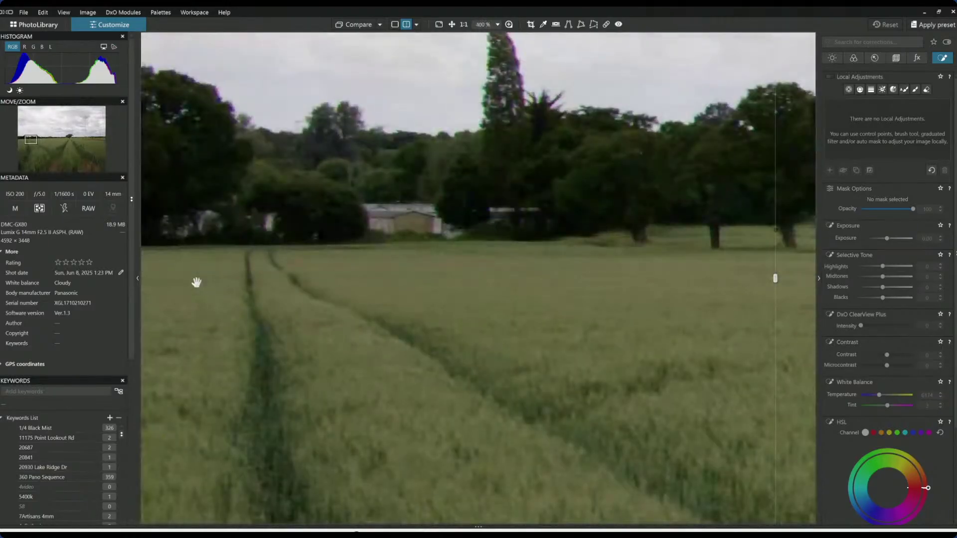
pyautogui.scroll(-8, 282, 256)
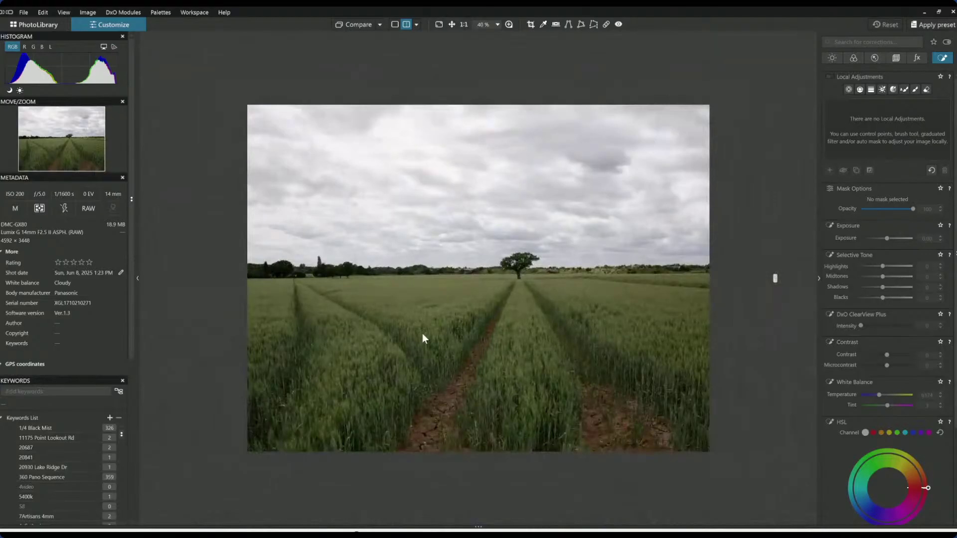
pyautogui.click(394, 26)
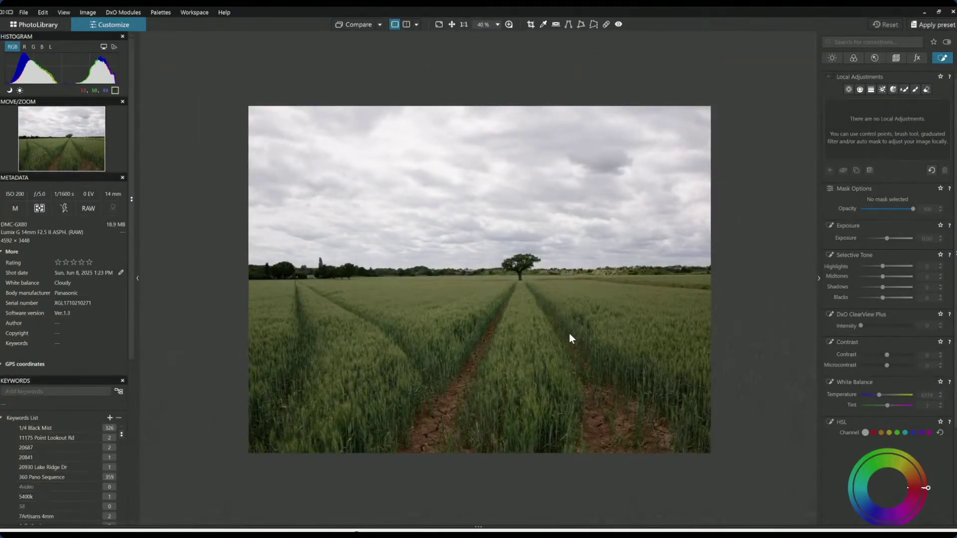
pyautogui.scroll(1, 609, 331)
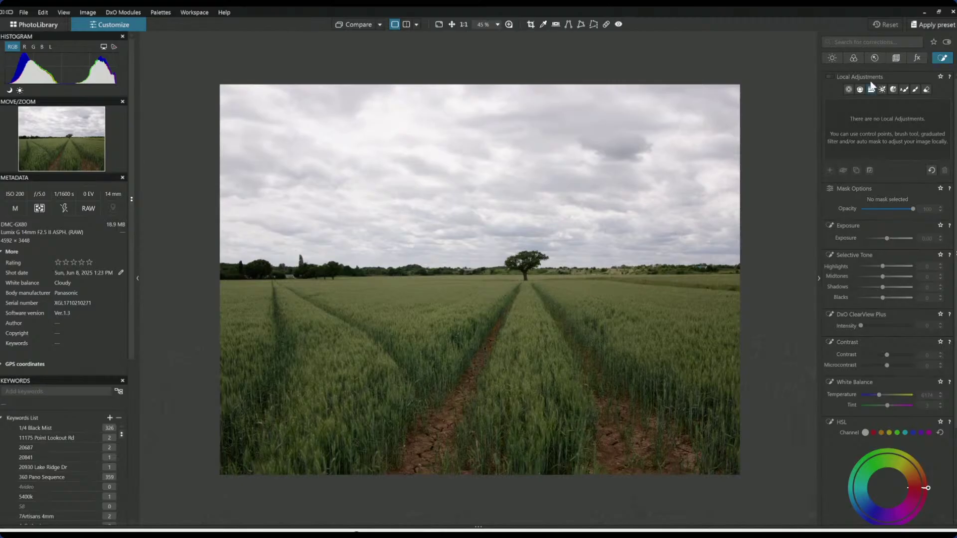
# Show the geometry corrections and apply the default preset numbered 0000 from the general purpose presets to the wheat-field photo
pyautogui.click(896, 58)
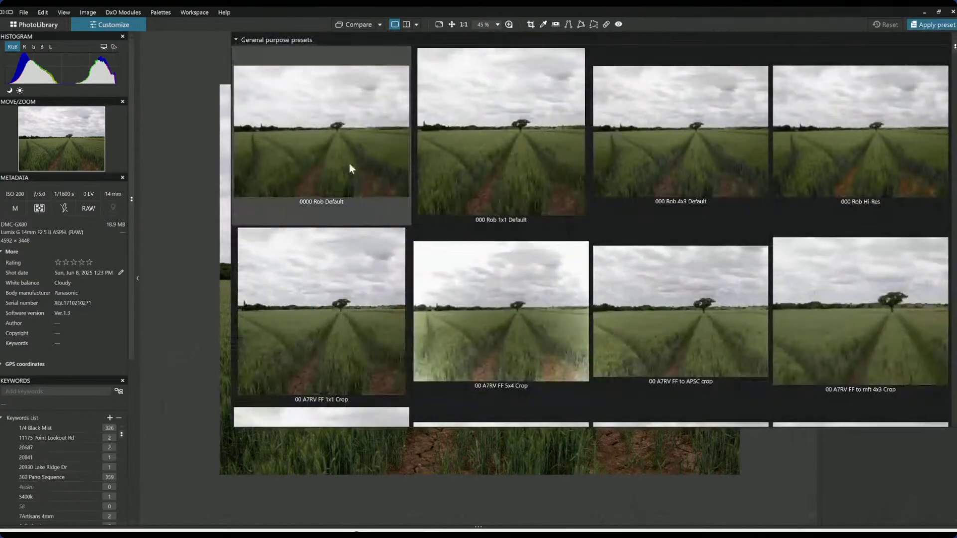
pyautogui.click(349, 165)
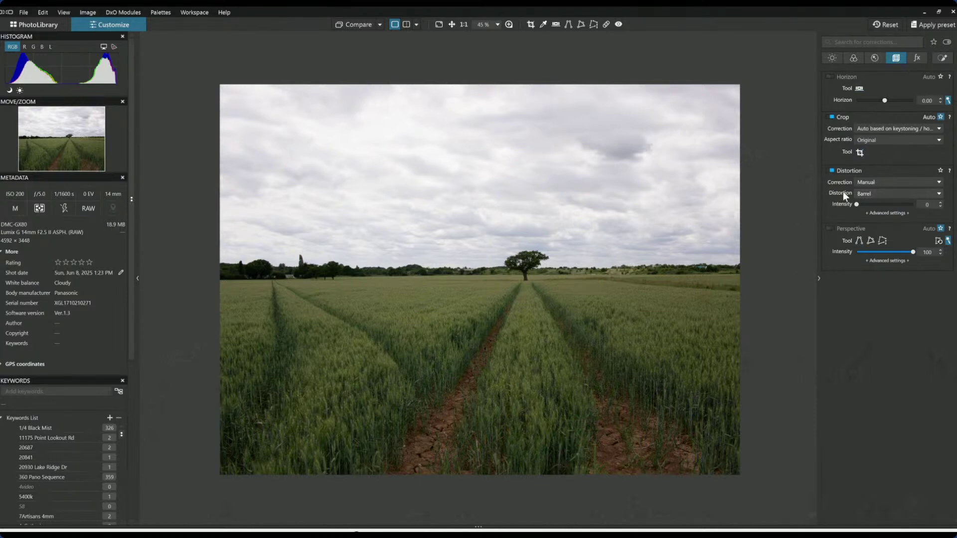
# Crop the wheat-field photo at 16 × 7 to about 3868 × 1692 px, centring the tree horizontally and shifting the frame downward
pyautogui.click(877, 141)
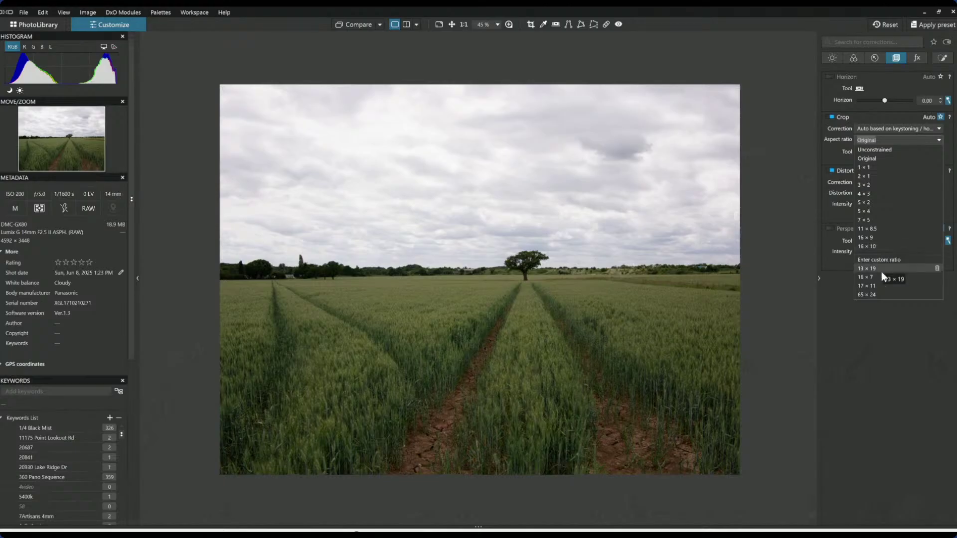
pyautogui.press('Escape')
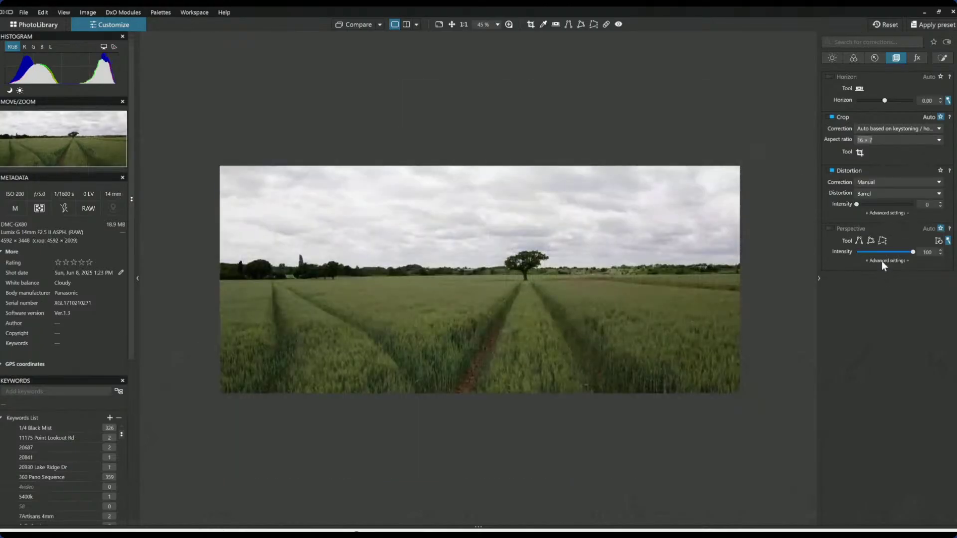
pyautogui.click(857, 156)
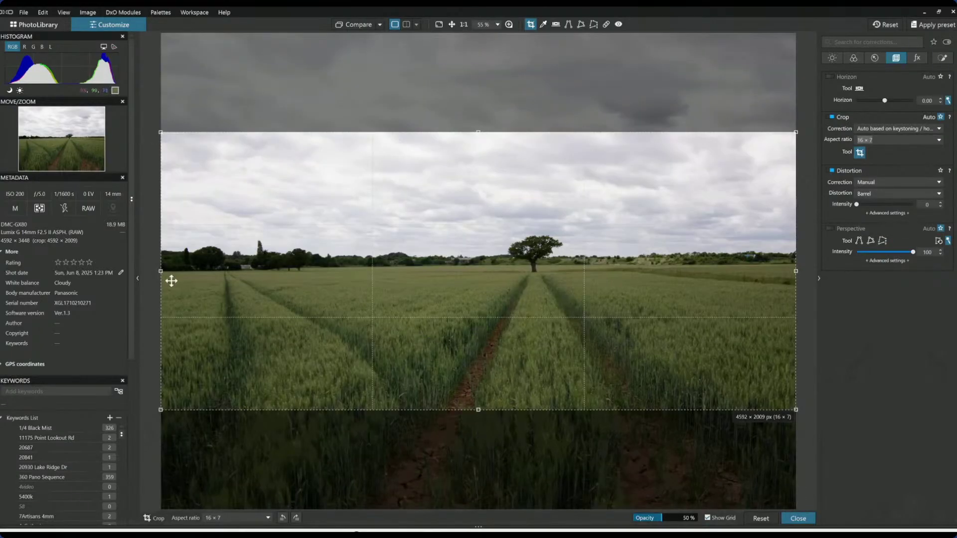
pyautogui.moveTo(161, 271); pyautogui.dragTo(260, 273)
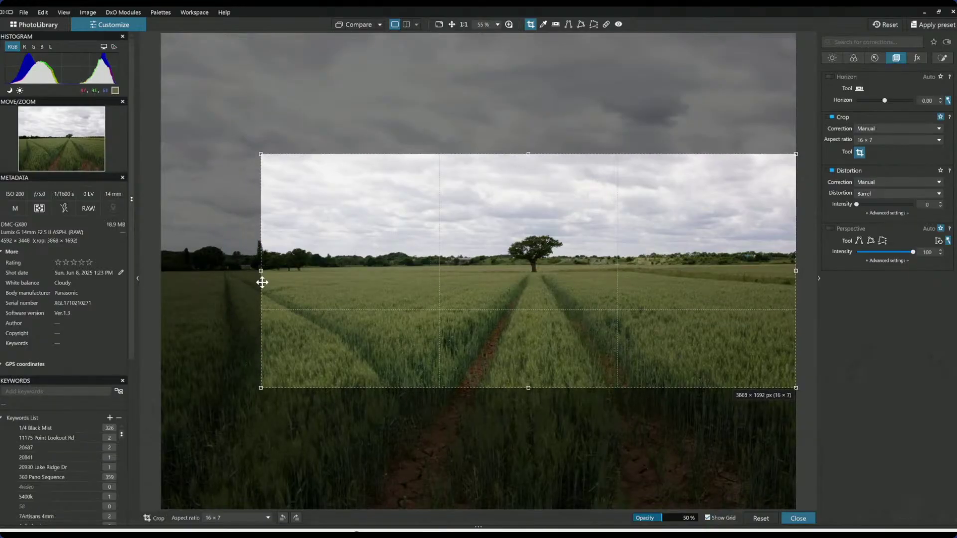
pyautogui.moveTo(477, 276); pyautogui.dragTo(480, 311)
pyautogui.press('Return')
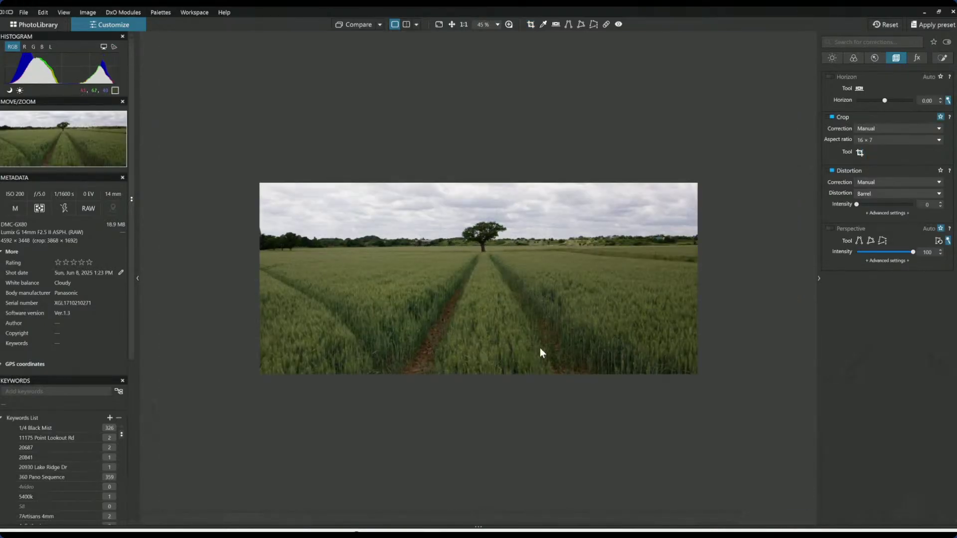
# Change the wheat-field photo's crop aspect ratio to 65 × 24, giving about 3868 × 1428 px, and confirm the crop
pyautogui.click(910, 197)
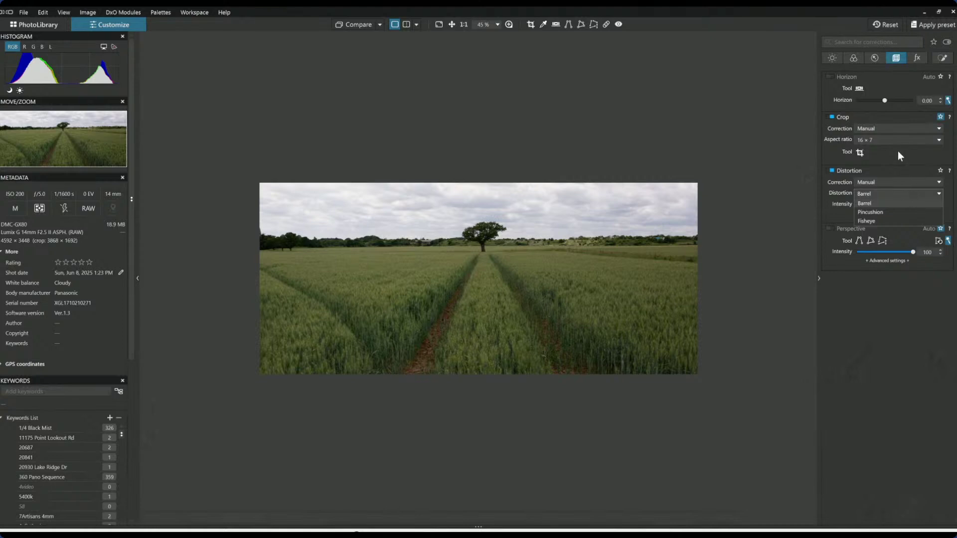
pyautogui.click(896, 136)
pyautogui.click(896, 137)
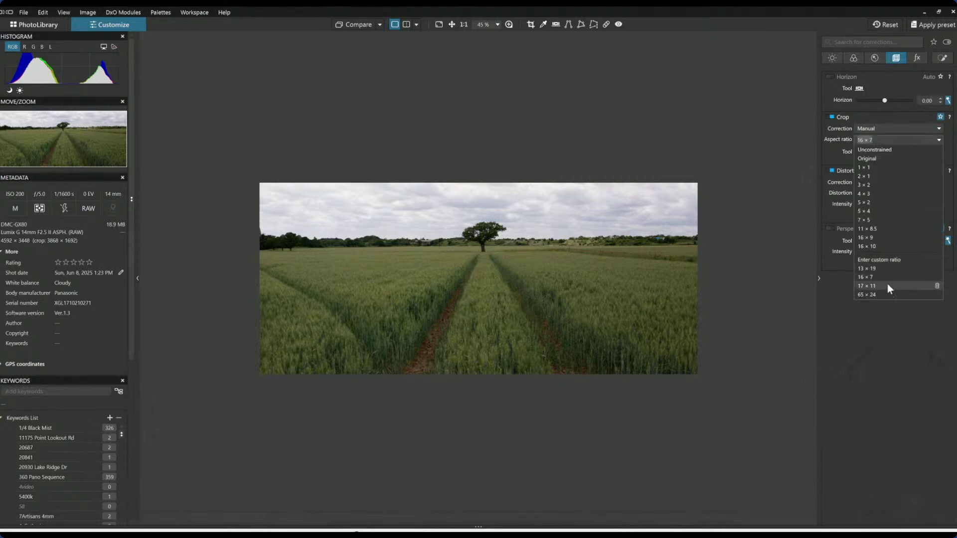
pyautogui.press('Escape')
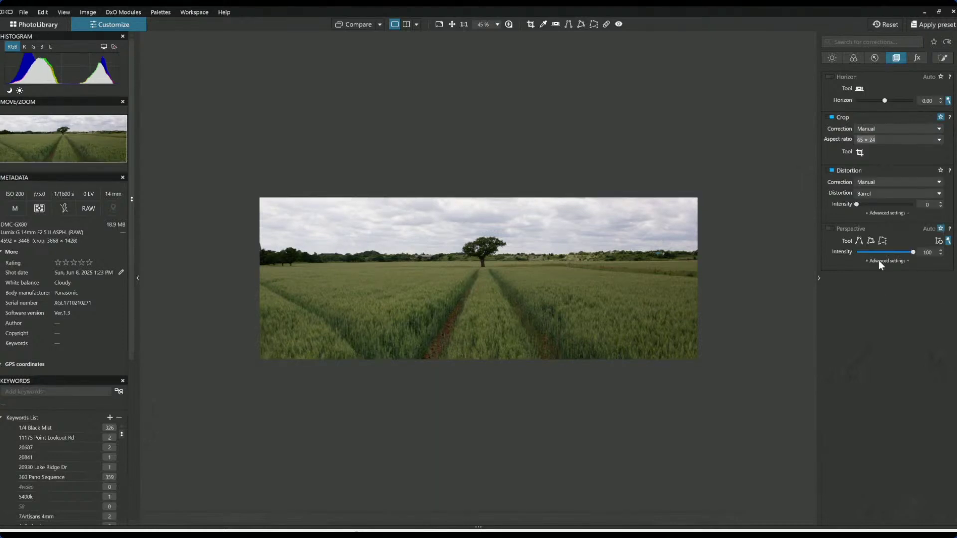
pyautogui.click(863, 153)
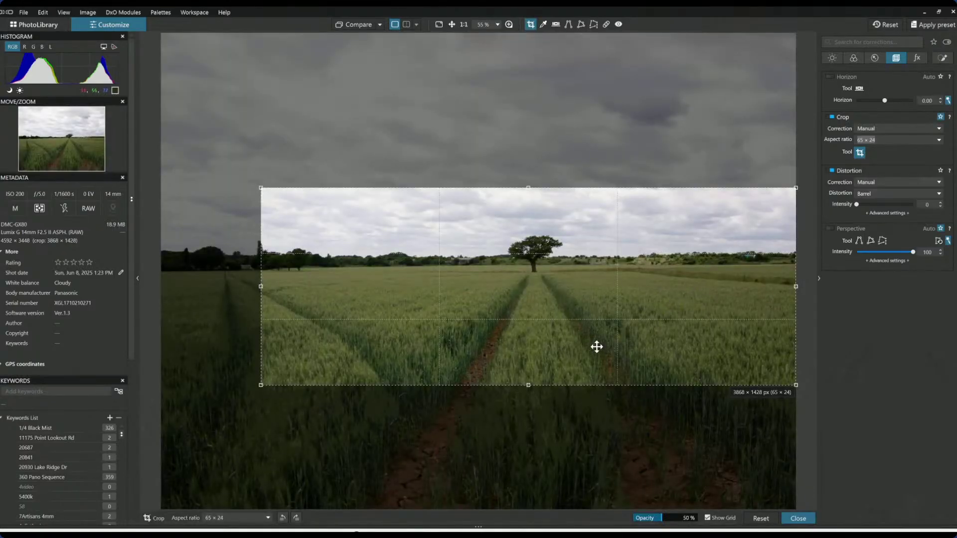
pyautogui.press('Return')
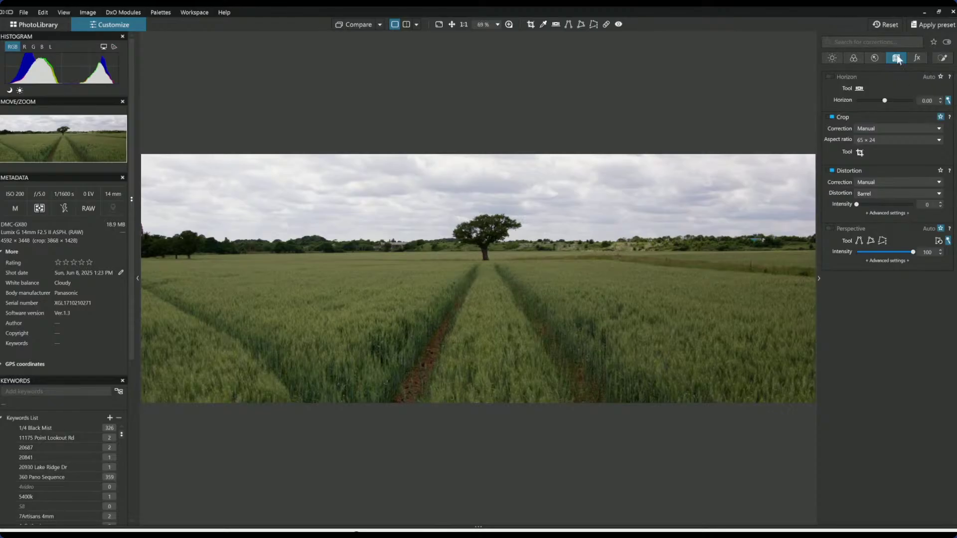
# Add a local control line covering the sky and set its ClearView Plus intensity to 49 and microcontrast to 40
pyautogui.click(942, 57)
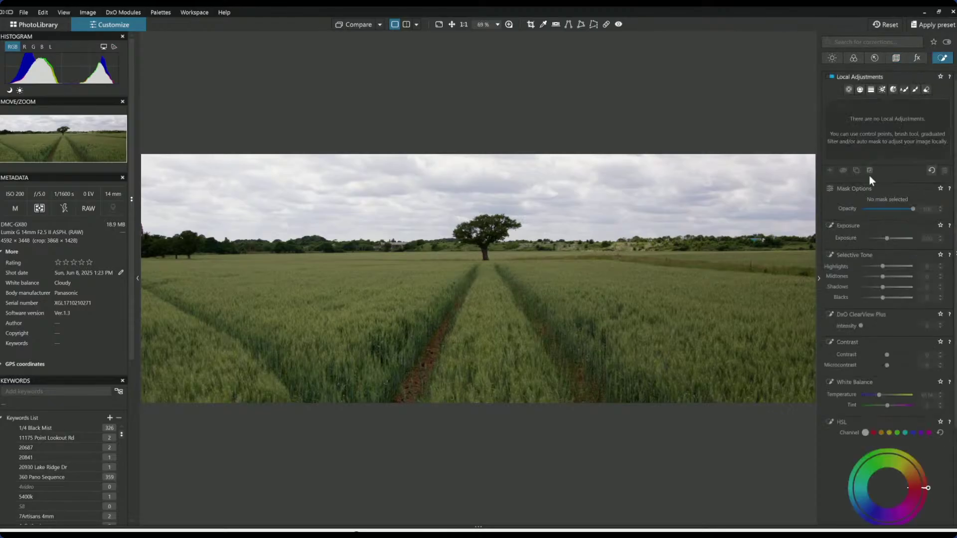
pyautogui.click(850, 93)
pyautogui.click(862, 90)
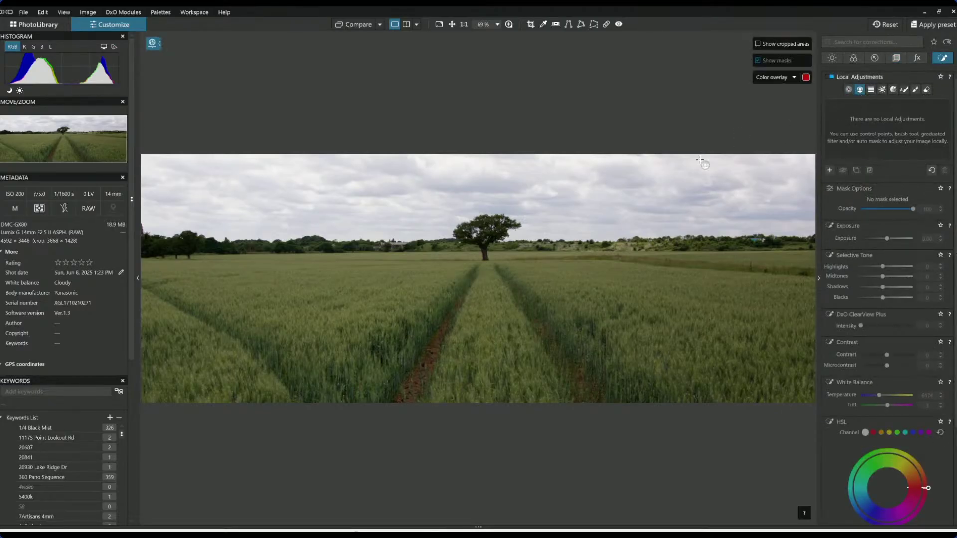
pyautogui.moveTo(607, 220); pyautogui.dragTo(609, 264)
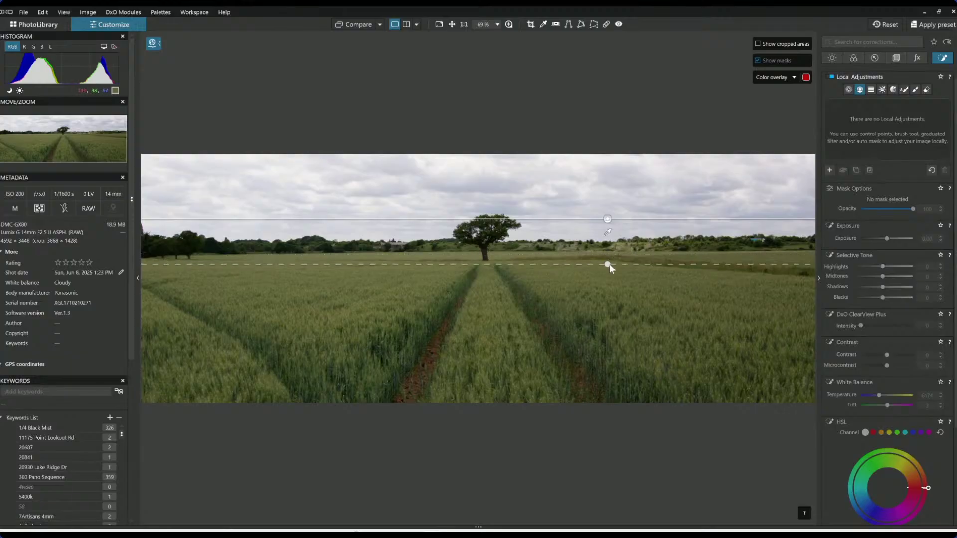
pyautogui.click(886, 356)
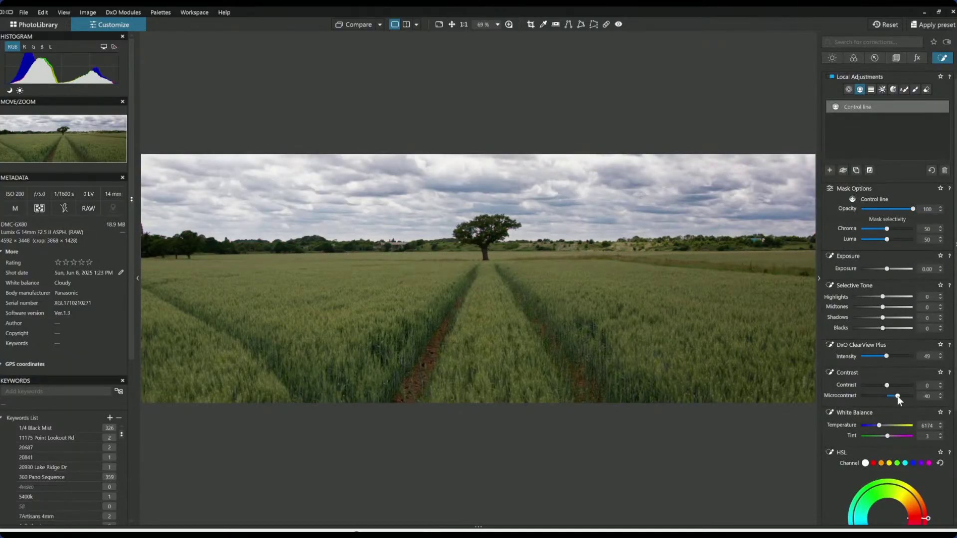
# Set the sky control line's white balance temperature to 6674 and deselect the mask
pyautogui.scroll(-3, 826, 350)
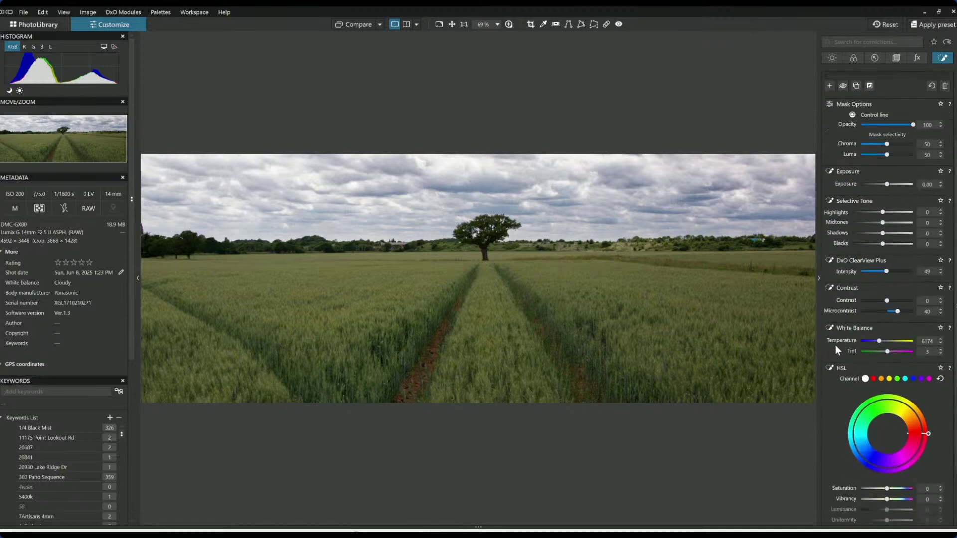
pyautogui.moveTo(881, 324); pyautogui.dragTo(880, 324)
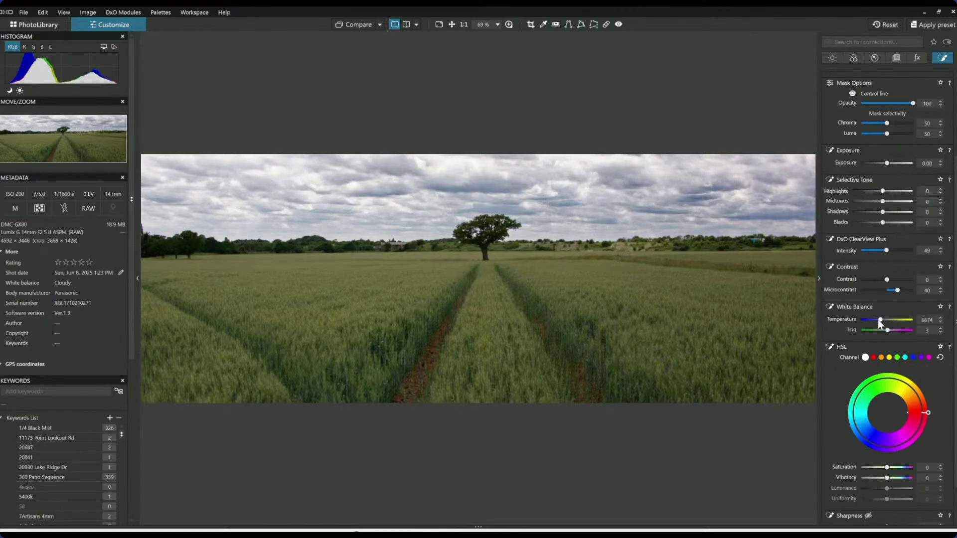
pyautogui.scroll(2, 878, 322)
pyautogui.click(660, 321)
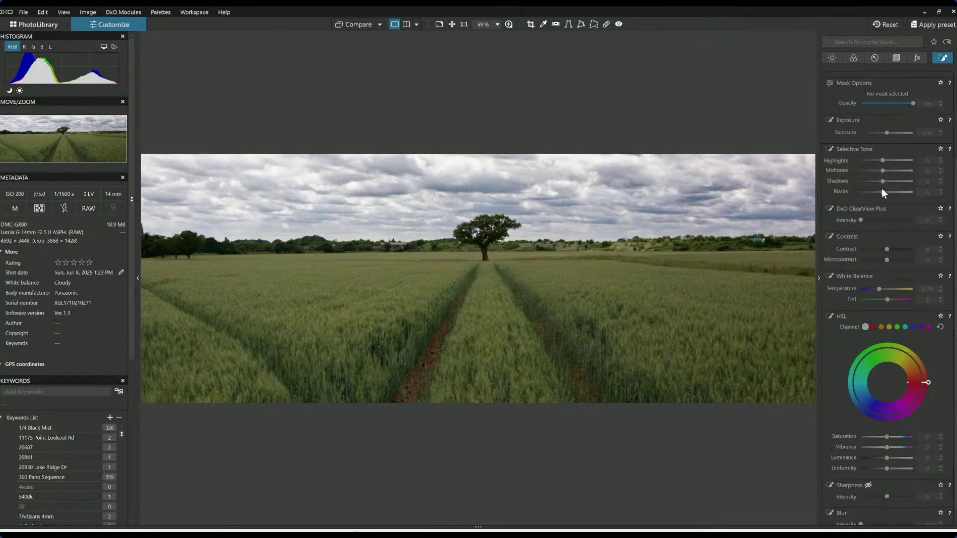
# Add a second control line covering the wheat field, with chroma and luma selectivity at 55 and its transition extended above the tree line
pyautogui.scroll(3, 882, 193)
pyautogui.click(860, 89)
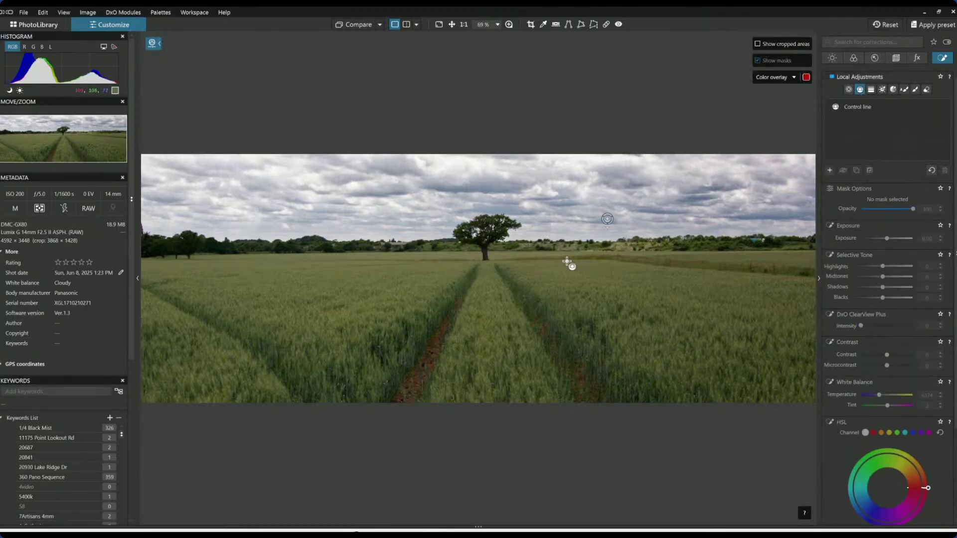
pyautogui.moveTo(567, 261); pyautogui.dragTo(566, 242)
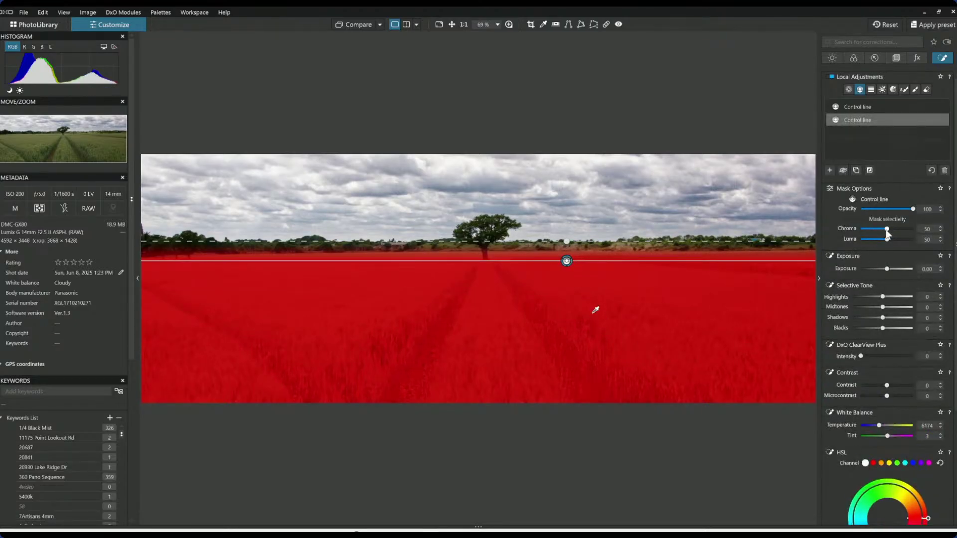
pyautogui.moveTo(887, 231); pyautogui.dragTo(889, 232)
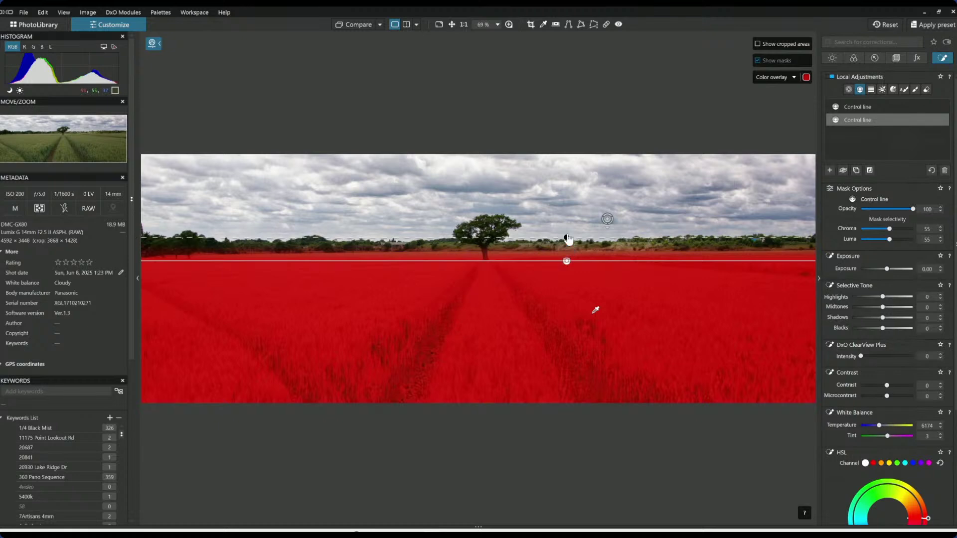
pyautogui.moveTo(566, 242); pyautogui.dragTo(566, 214)
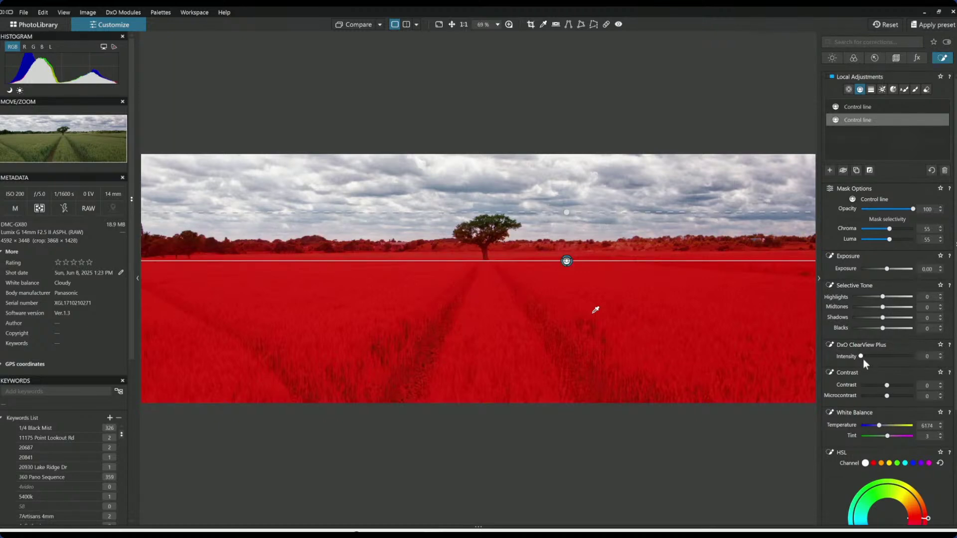
pyautogui.scroll(-1, 864, 378)
pyautogui.scroll(-5, 865, 378)
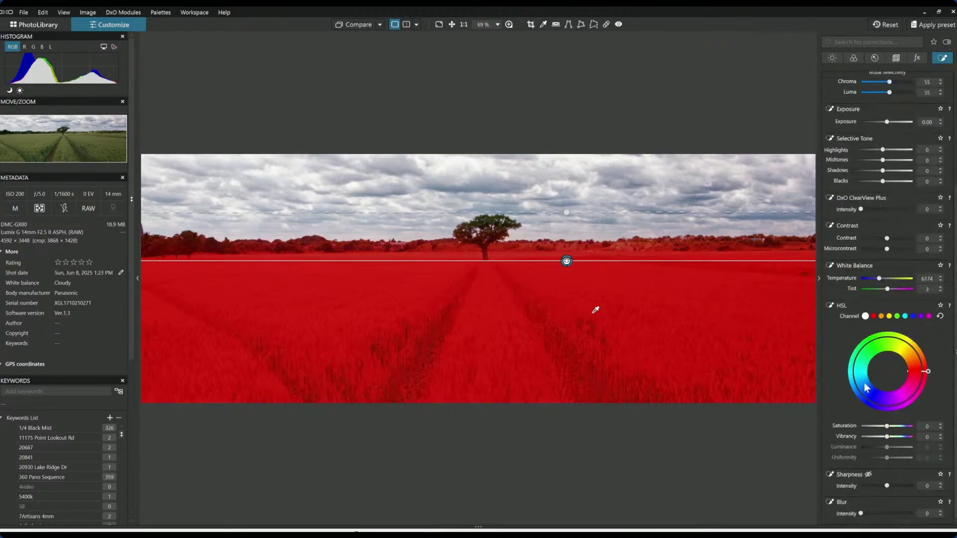
pyautogui.click(878, 253)
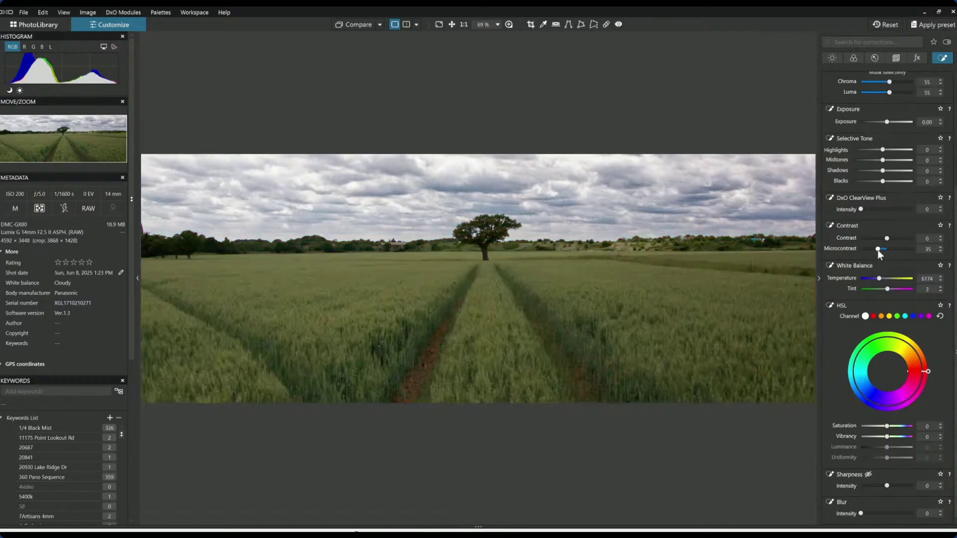
pyautogui.moveTo(879, 251); pyautogui.dragTo(913, 250)
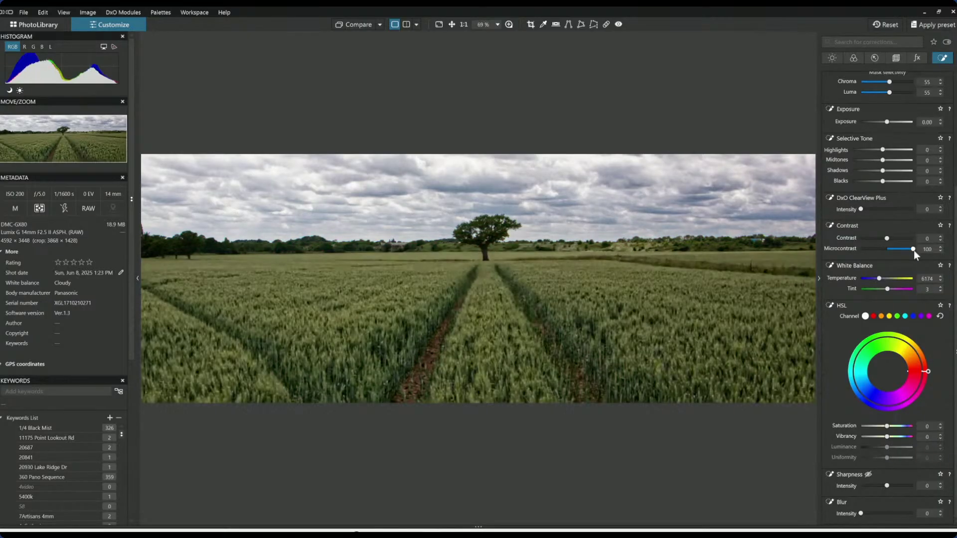
pyautogui.doubleClick(914, 251)
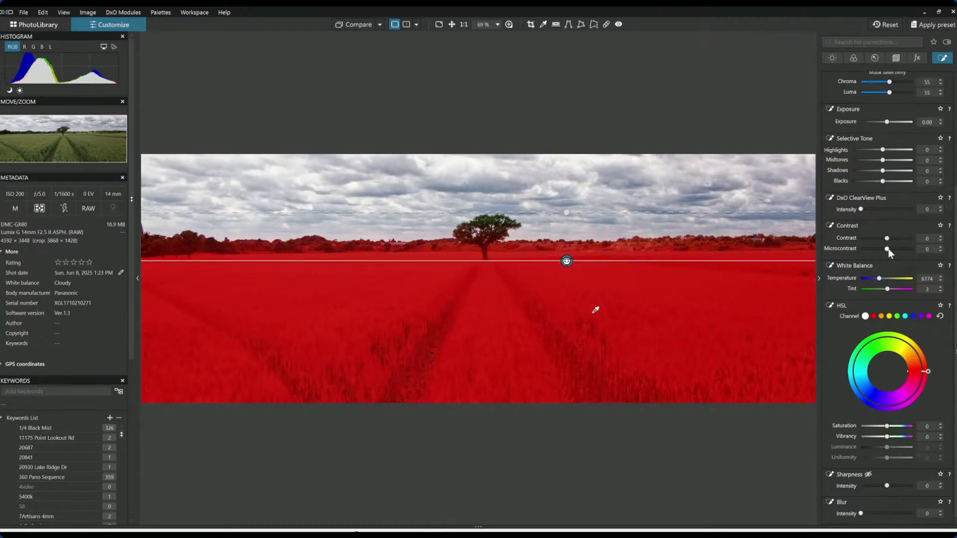
# Set the field control line's microcontrast to 10 and its selective tones to highlights 38, midtones 82 and blacks -46
pyautogui.click(888, 249)
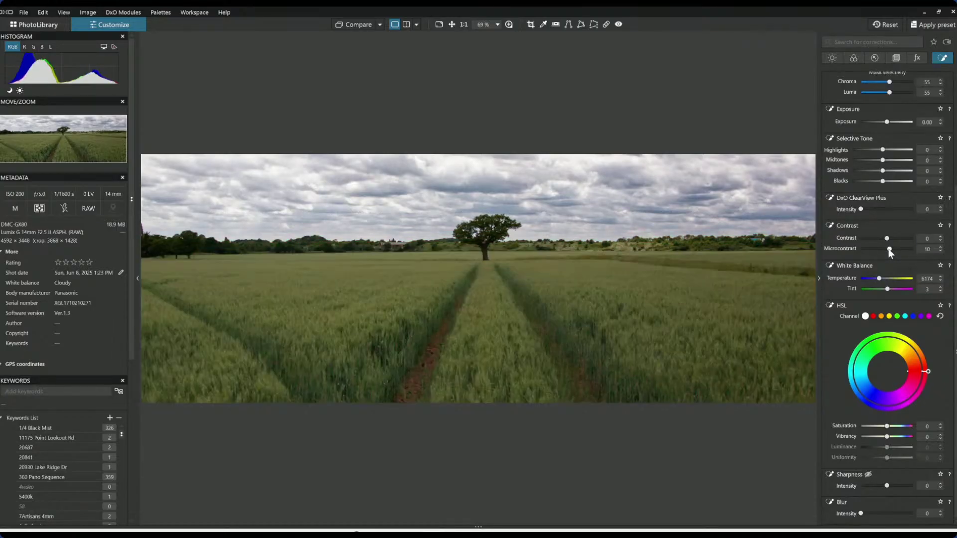
pyautogui.click(867, 181)
pyautogui.moveTo(867, 182); pyautogui.dragTo(895, 150)
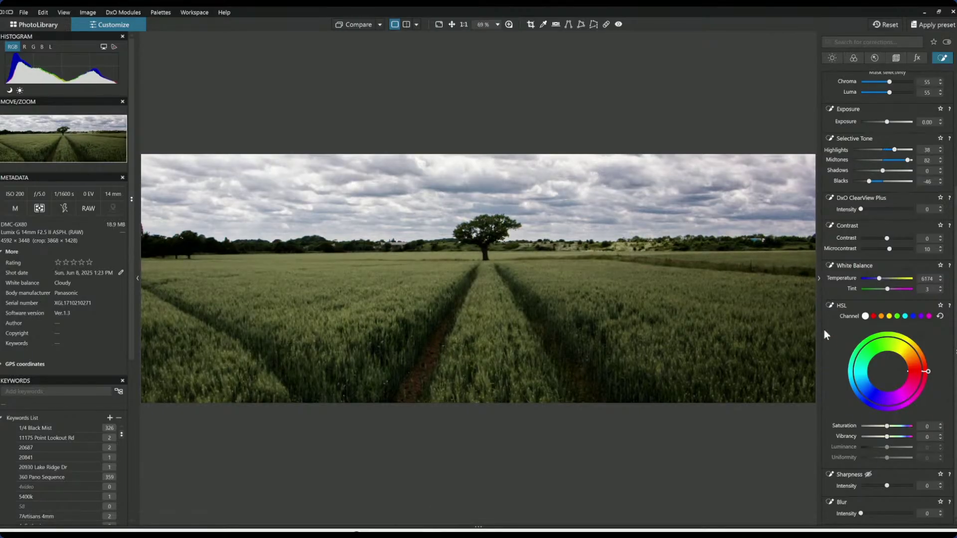
# Warm the field control line's white balance to temperature 8374 and tint -7
pyautogui.click(880, 278)
pyautogui.click(879, 279)
pyautogui.scroll(4, 879, 279)
pyautogui.scroll(2, 879, 279)
pyautogui.scroll(-4, 886, 291)
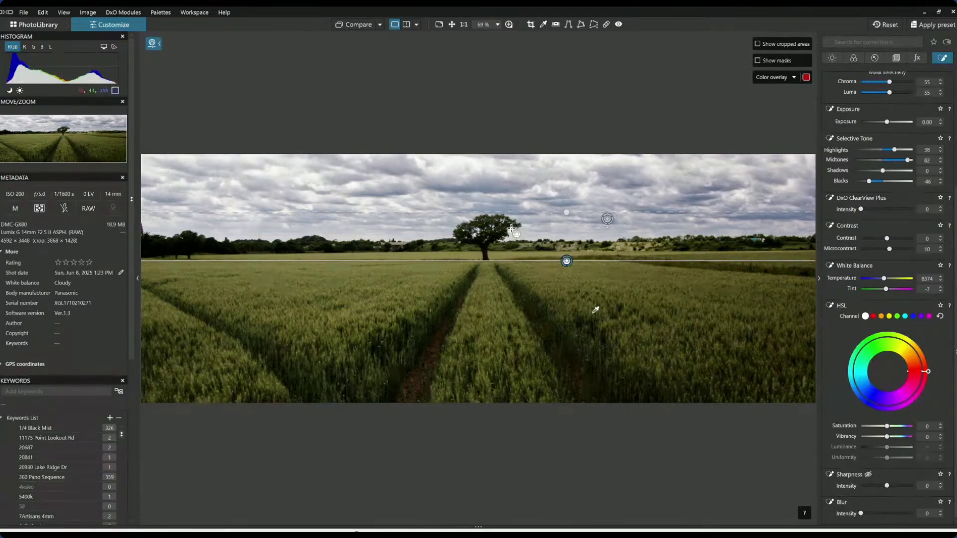
# Compare the edited wheat-field photo with its unedited version and return to the edited view
pyautogui.scroll(5, 889, 187)
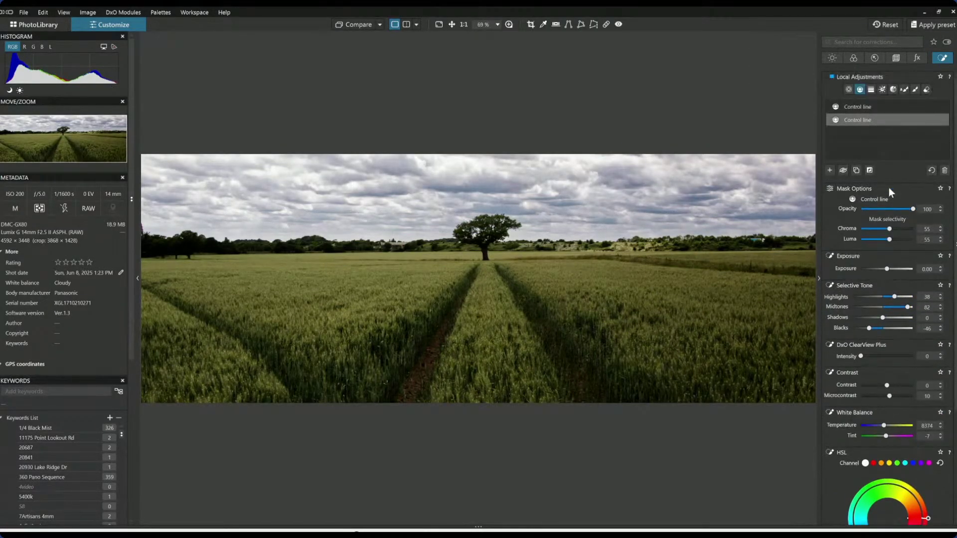
pyautogui.click(353, 26)
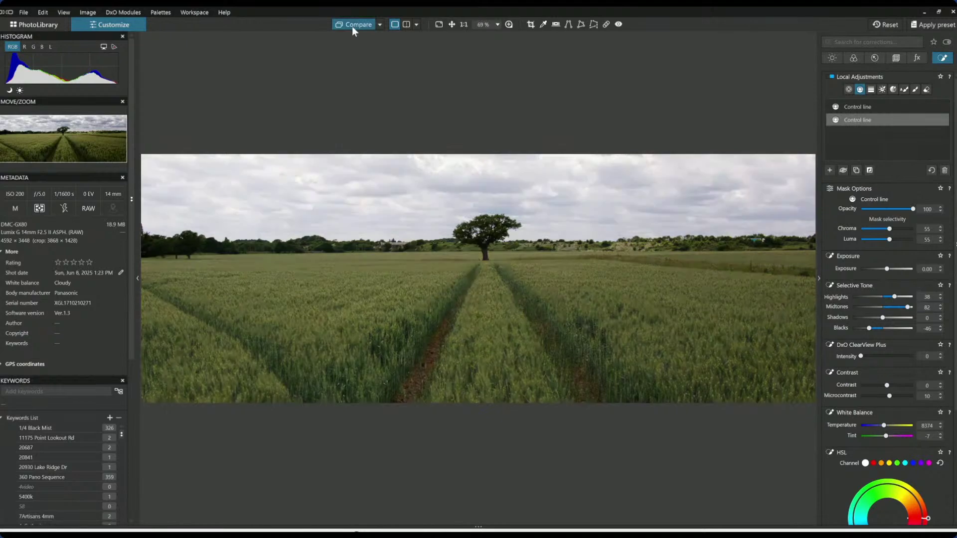
pyautogui.click(352, 26)
pyautogui.click(352, 26)
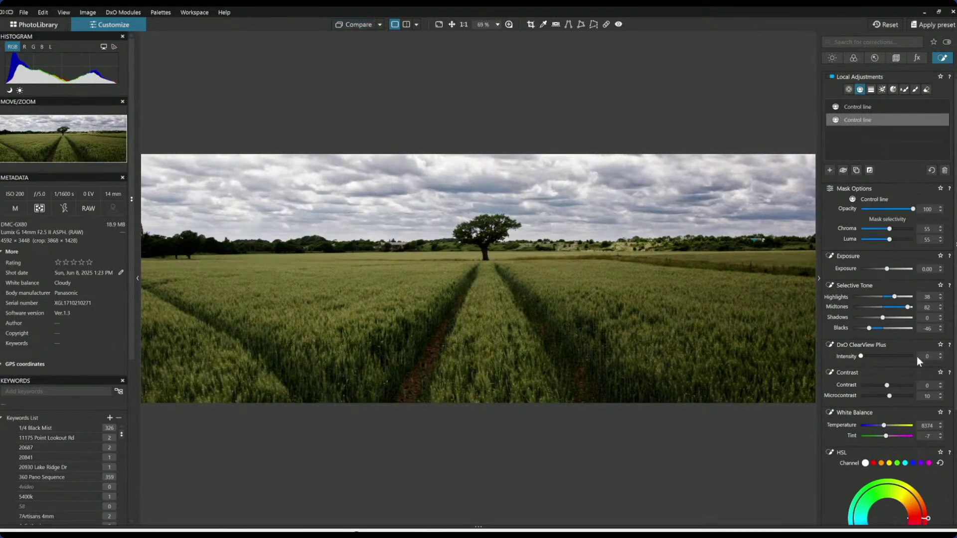
# Set the field control line's tint to 3 and its selective tones to highlights 86, midtones 77 and blacks -44
pyautogui.scroll(-2, 913, 357)
pyautogui.moveTo(885, 331); pyautogui.dragTo(886, 331)
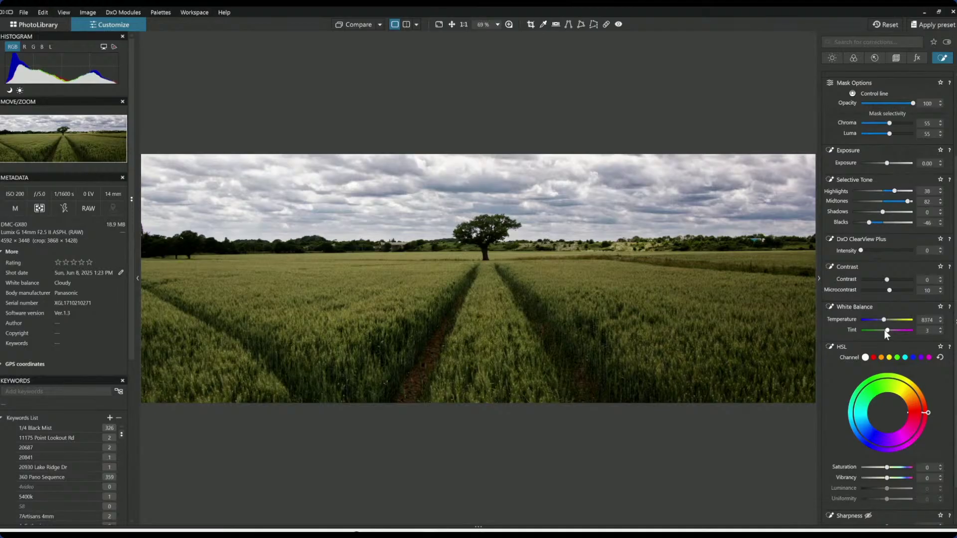
pyautogui.scroll(-1, 847, 351)
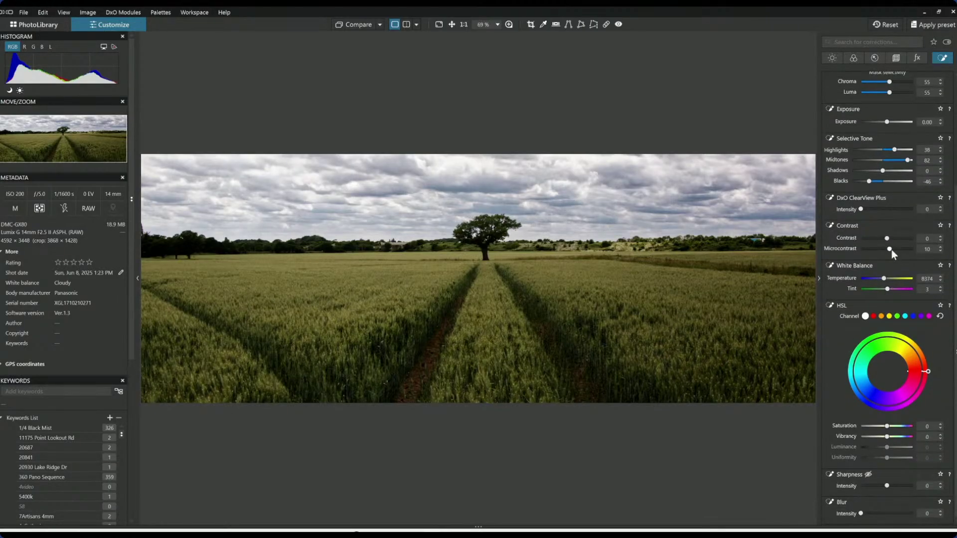
pyautogui.moveTo(896, 150)
pyautogui.mouseDown()
pyautogui.moveTo(911, 151)
pyautogui.moveTo(906, 161)
pyautogui.mouseUp()
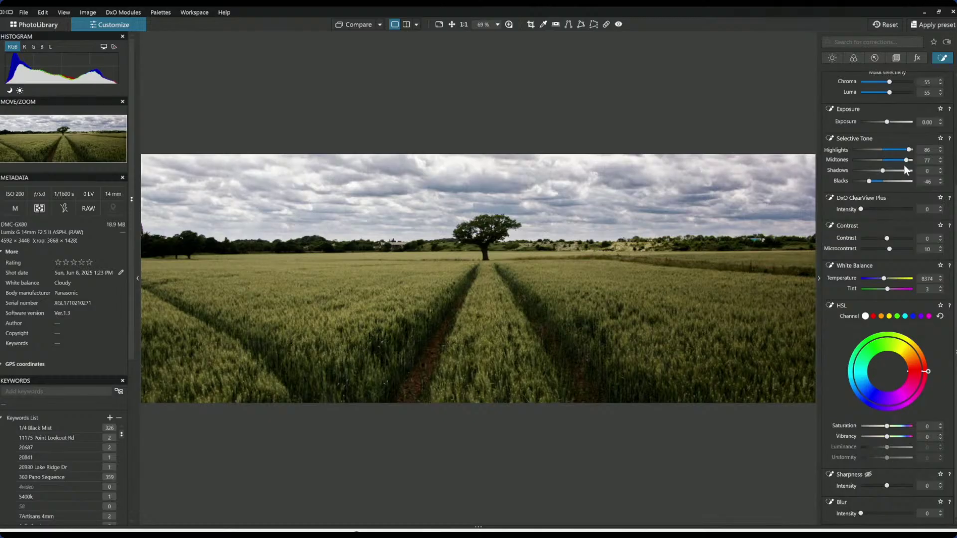
pyautogui.moveTo(869, 182); pyautogui.dragTo(870, 183)
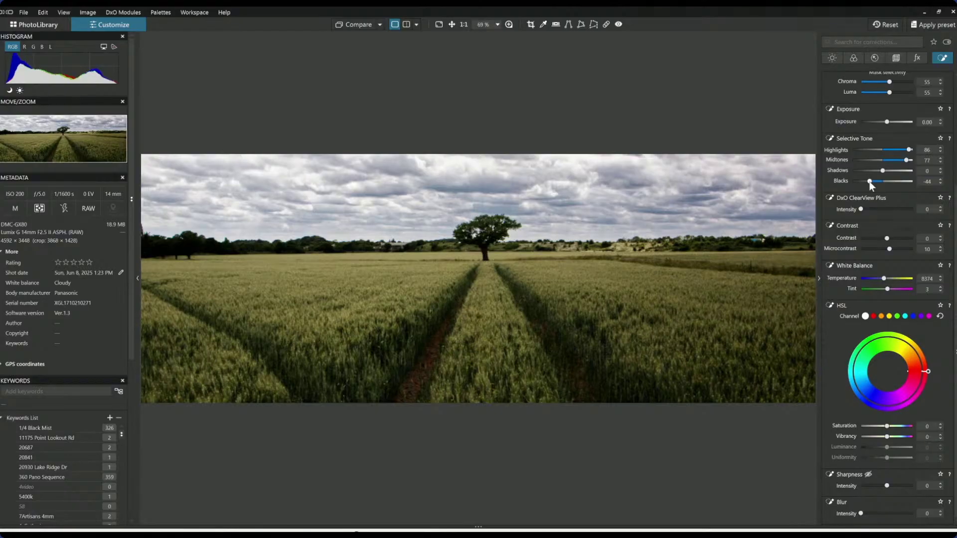
# Place a negative control point on the tree to exclude it from the field control line's mask
pyautogui.moveTo(442, 391)
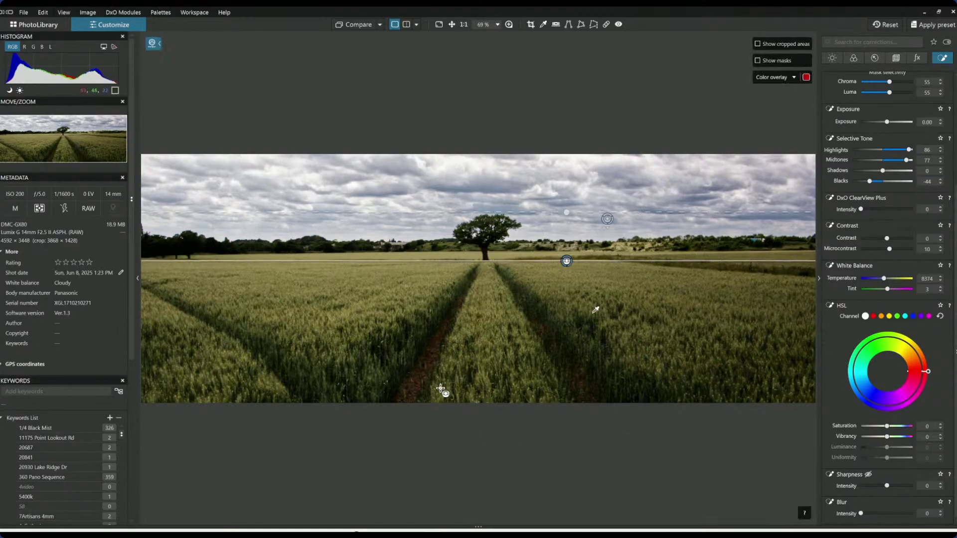
pyautogui.scroll(4, 856, 211)
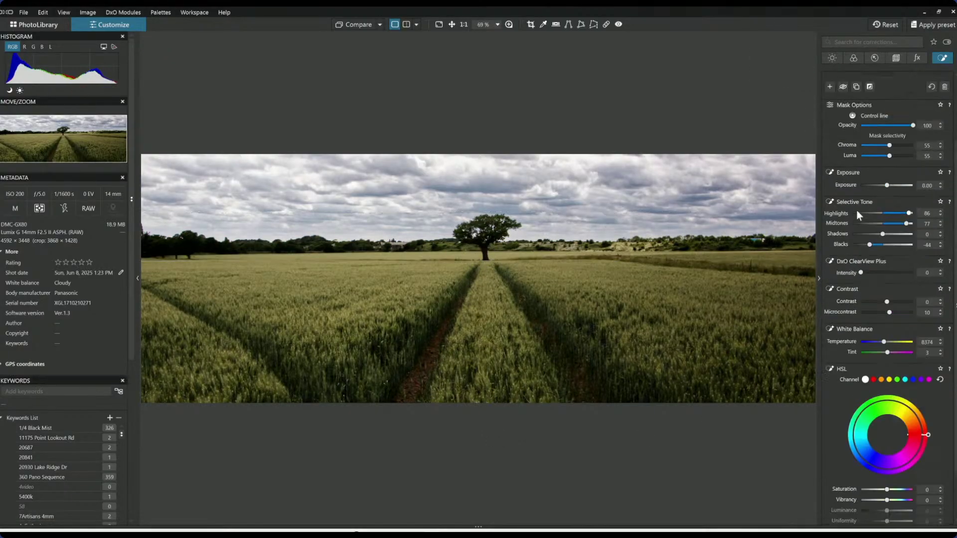
pyautogui.moveTo(847, 119)
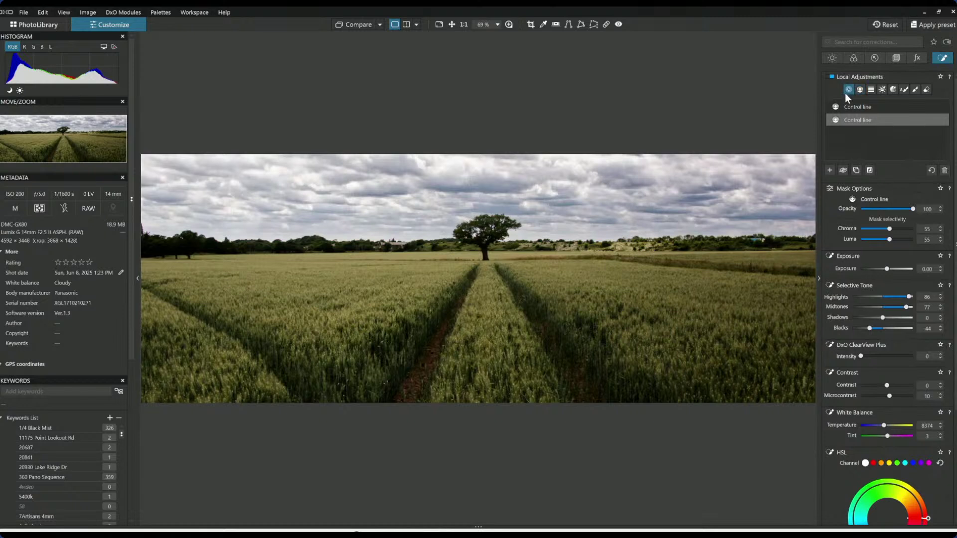
pyautogui.click(847, 92)
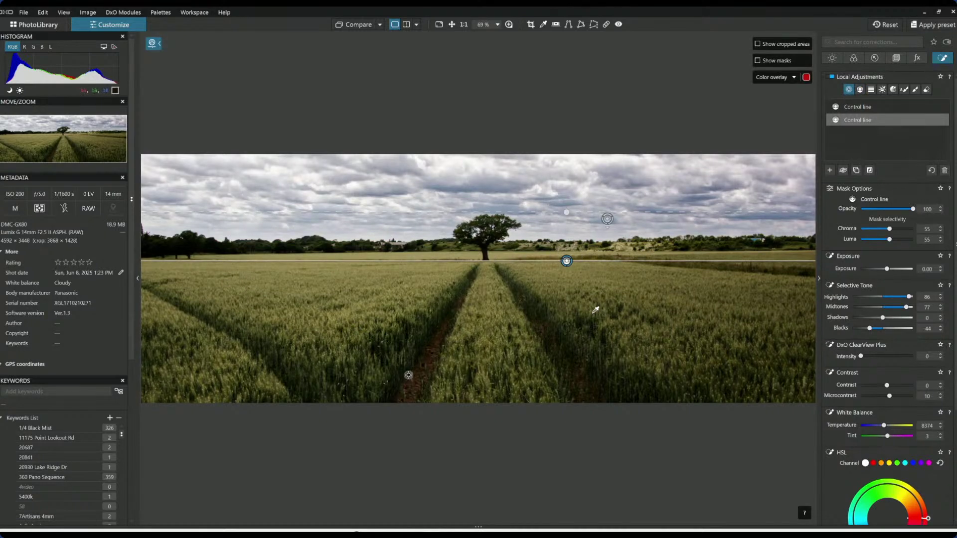
pyautogui.click(485, 250)
pyautogui.press('Delete')
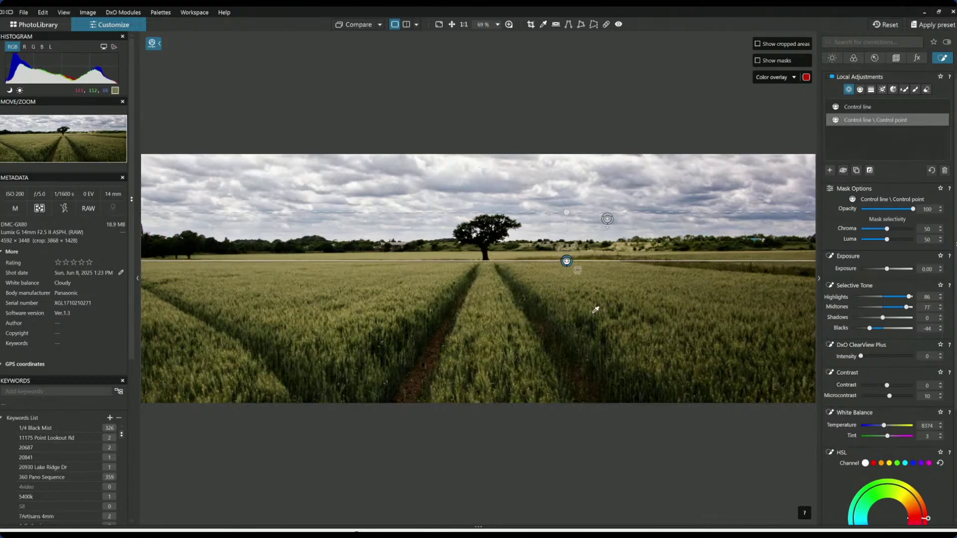
# Add a new control point on the tree with luma selectivity 55 and set its shadows to 52
pyautogui.click(827, 169)
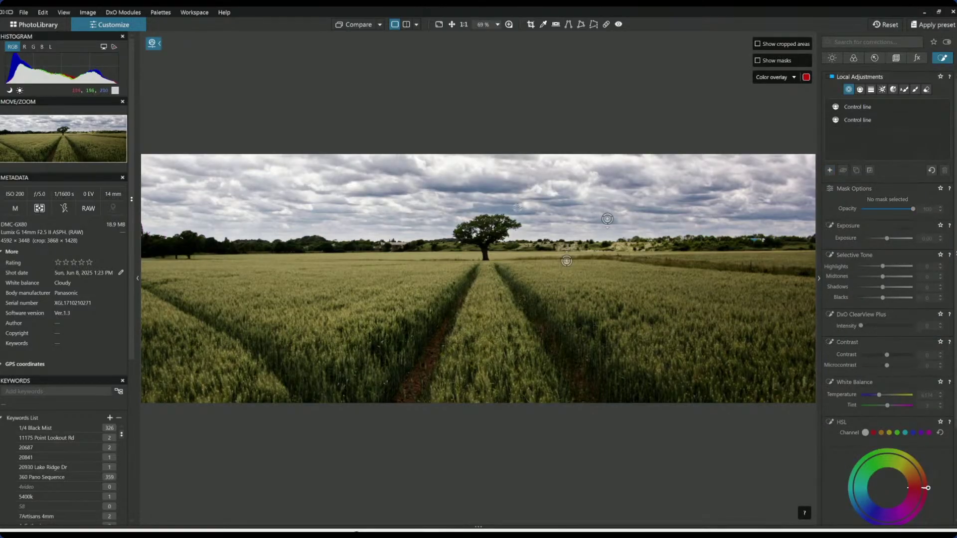
pyautogui.click(485, 248)
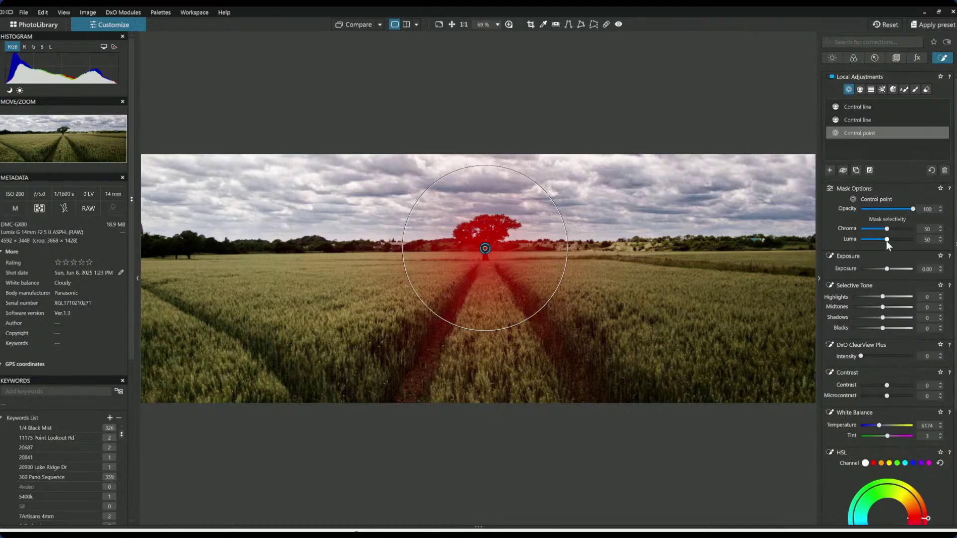
pyautogui.scroll(5, 886, 240)
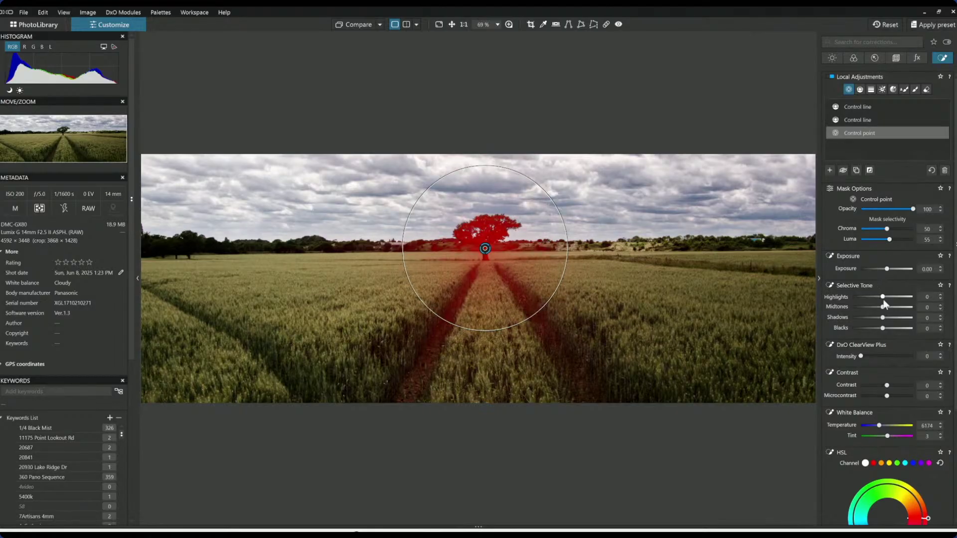
pyautogui.moveTo(894, 317); pyautogui.dragTo(899, 318)
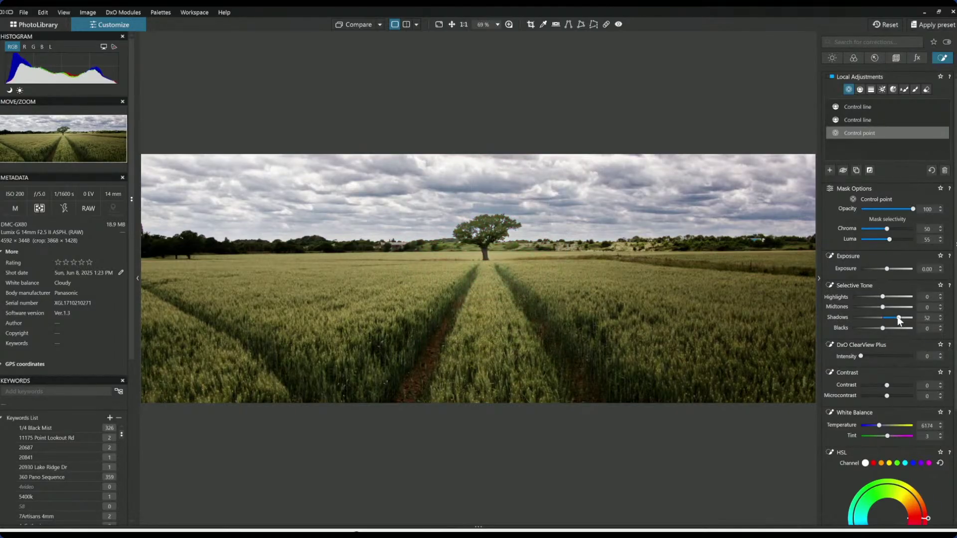
# Resize the tree control point's area of influence so it extends well beyond the canopy into the sky and field
pyautogui.moveTo(796, 278)
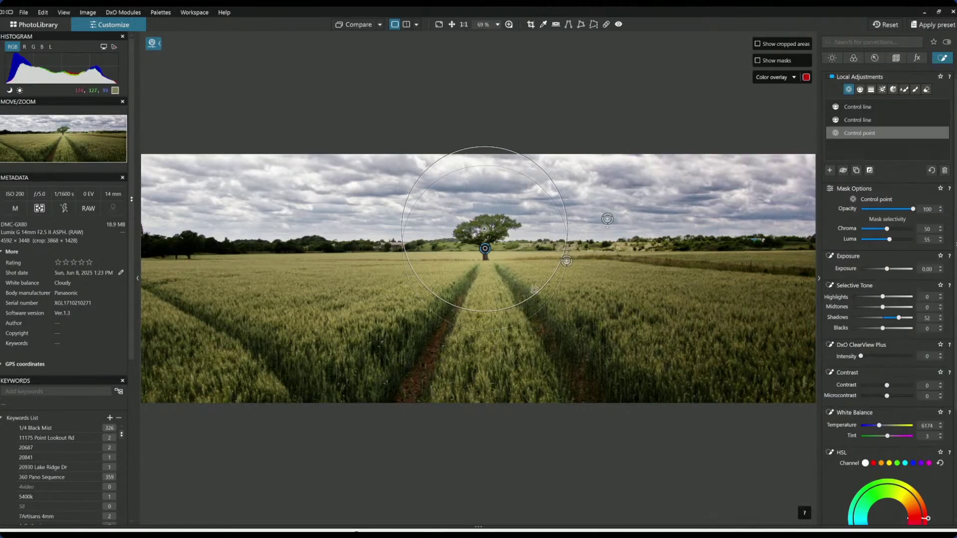
pyautogui.moveTo(533, 289); pyautogui.dragTo(504, 239)
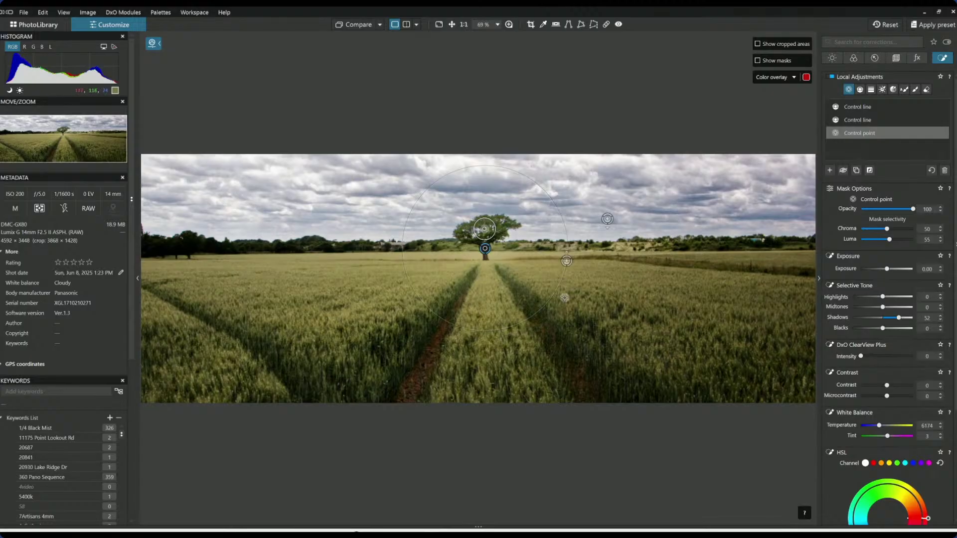
pyautogui.moveTo(555, 292); pyautogui.dragTo(602, 338)
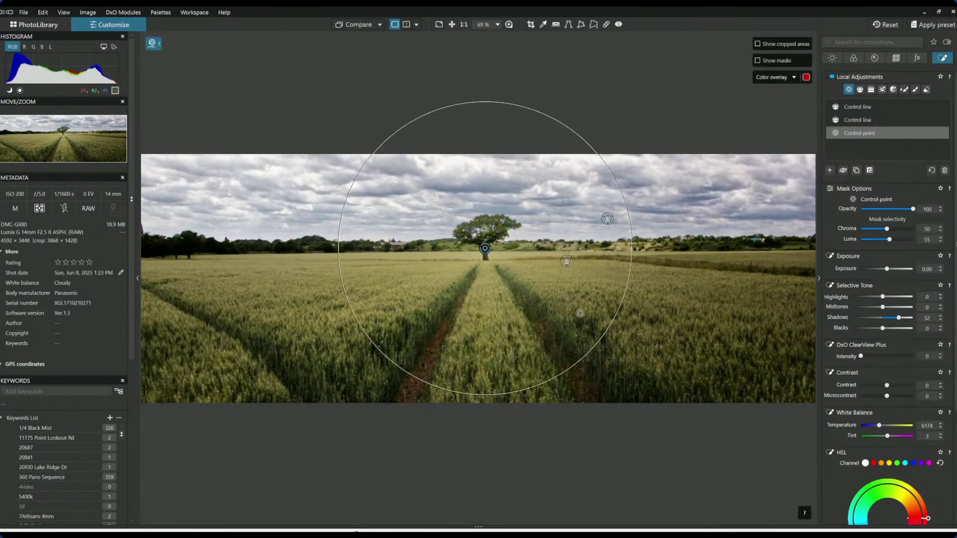
# In the tree control point's HSL, raise the red saturation and set orange to saturation 39 and luminance 40, with shadows at 56
pyautogui.scroll(5, 493, 244)
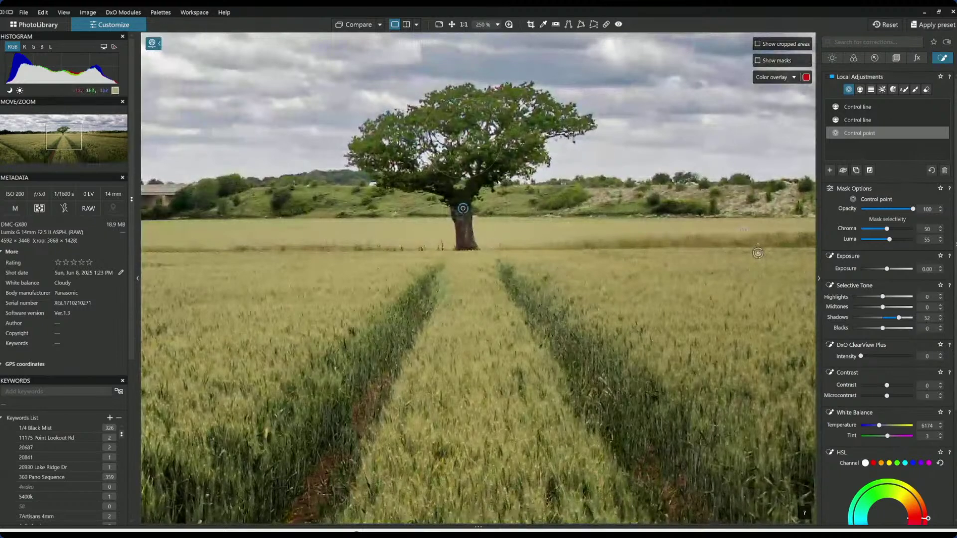
pyautogui.scroll(-5, 859, 382)
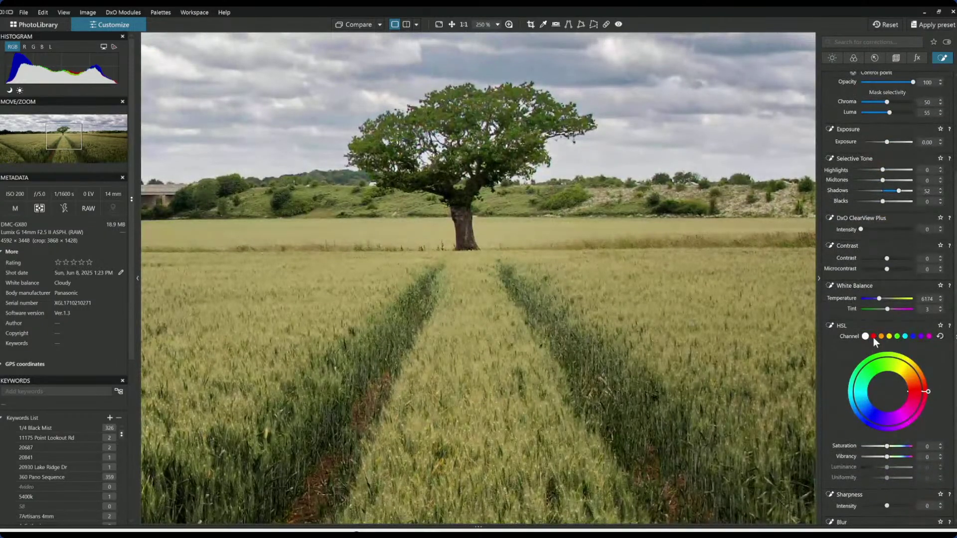
pyautogui.click(874, 337)
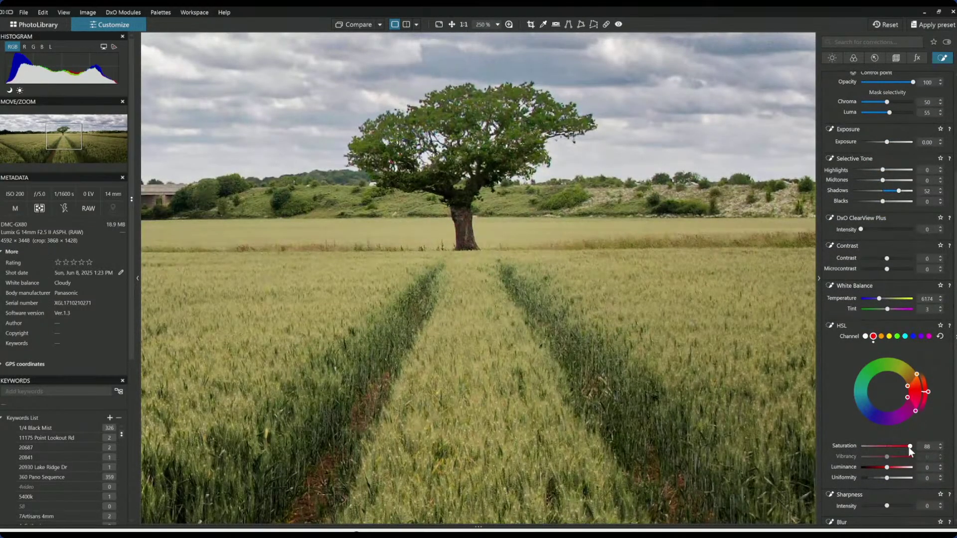
pyautogui.moveTo(908, 447); pyautogui.dragTo(890, 446)
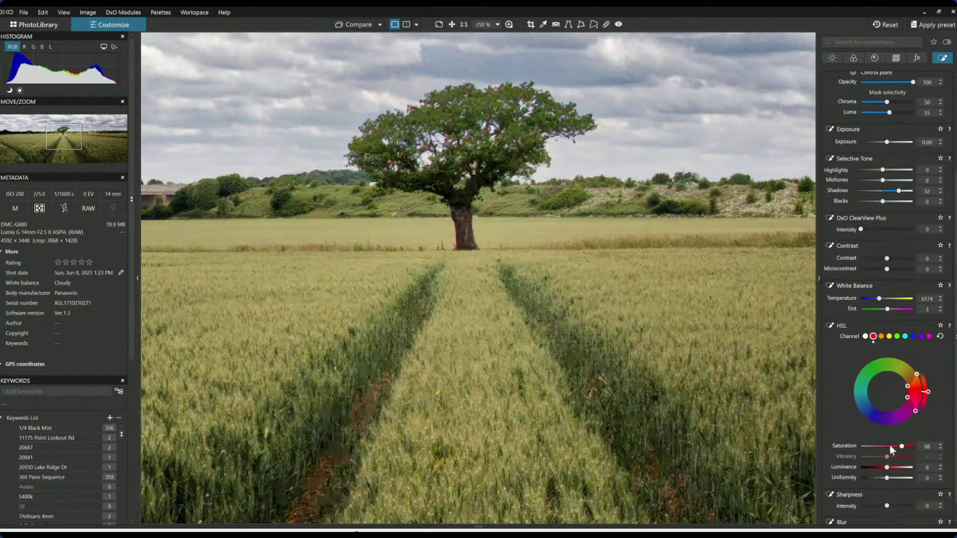
pyautogui.click(881, 337)
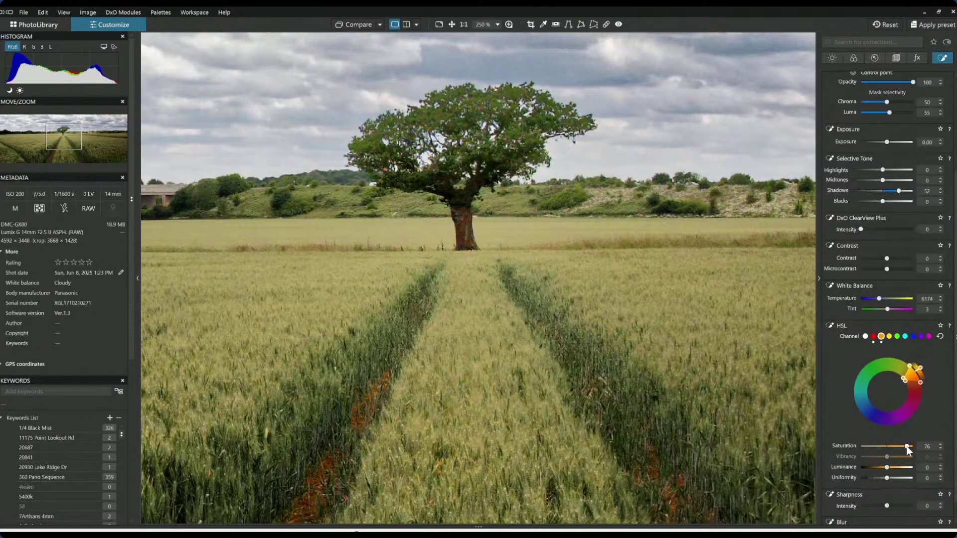
pyautogui.moveTo(906, 448); pyautogui.dragTo(898, 447)
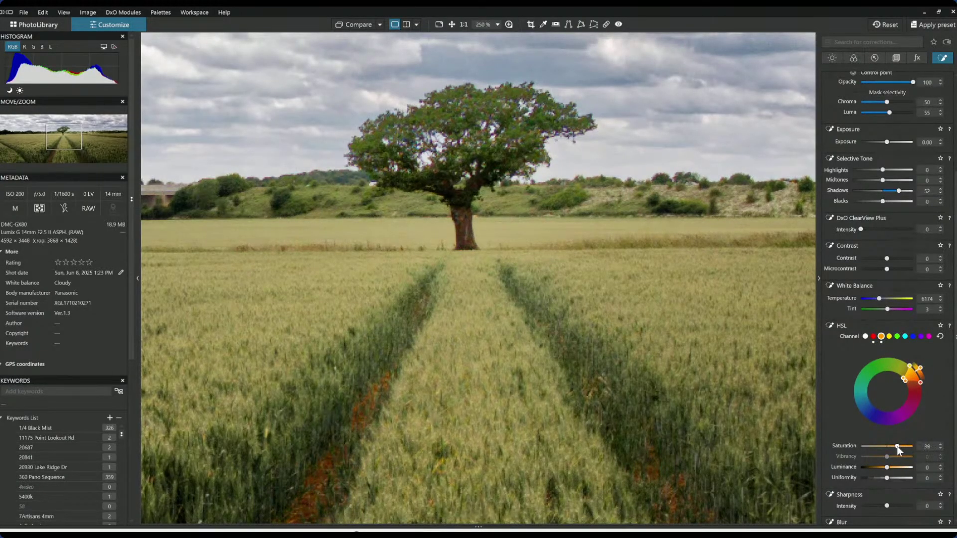
# Inspect the tree up close and place a second, separate control point where its trunk meets the branches
pyautogui.hotkey('ctrl', '0')
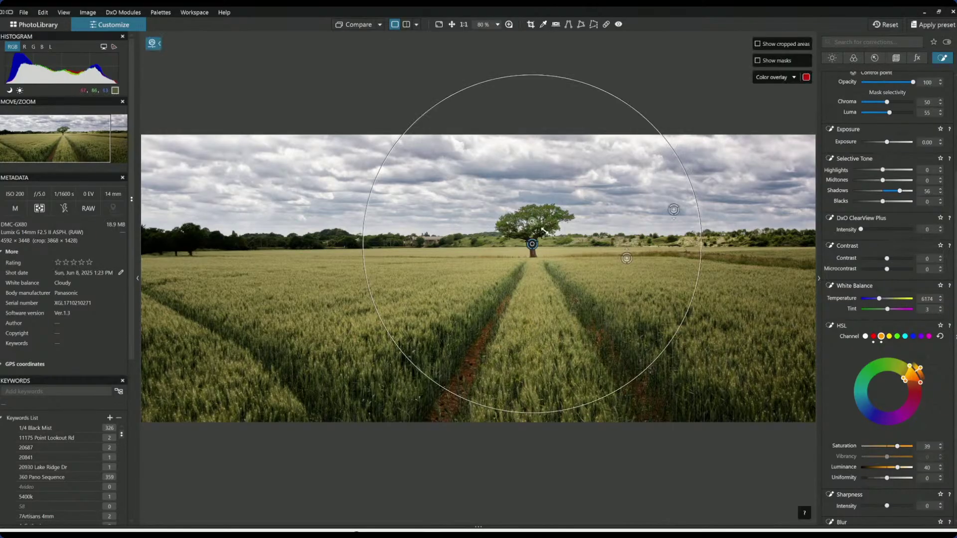
pyautogui.scroll(8, 529, 242)
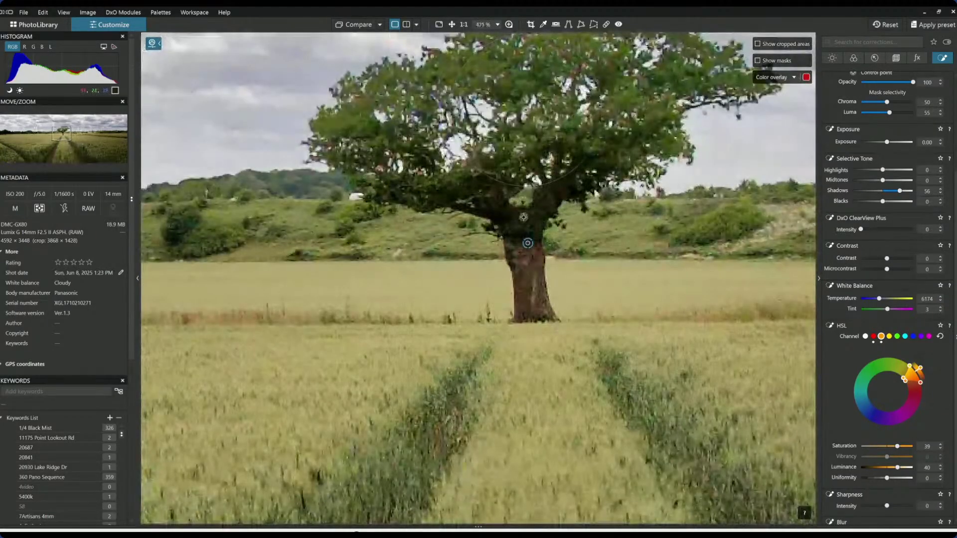
pyautogui.scroll(-4, 529, 225)
pyautogui.scroll(-4, 528, 225)
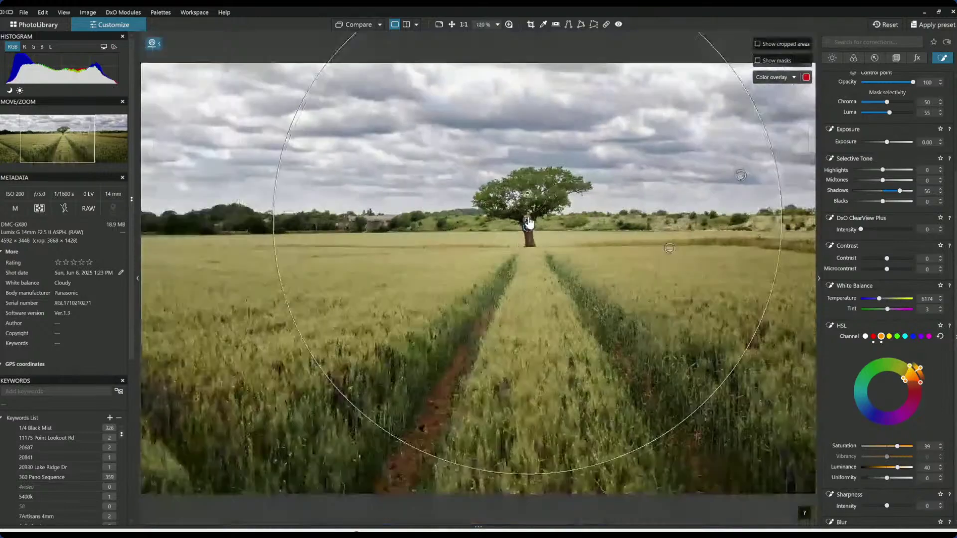
pyautogui.scroll(3, 863, 171)
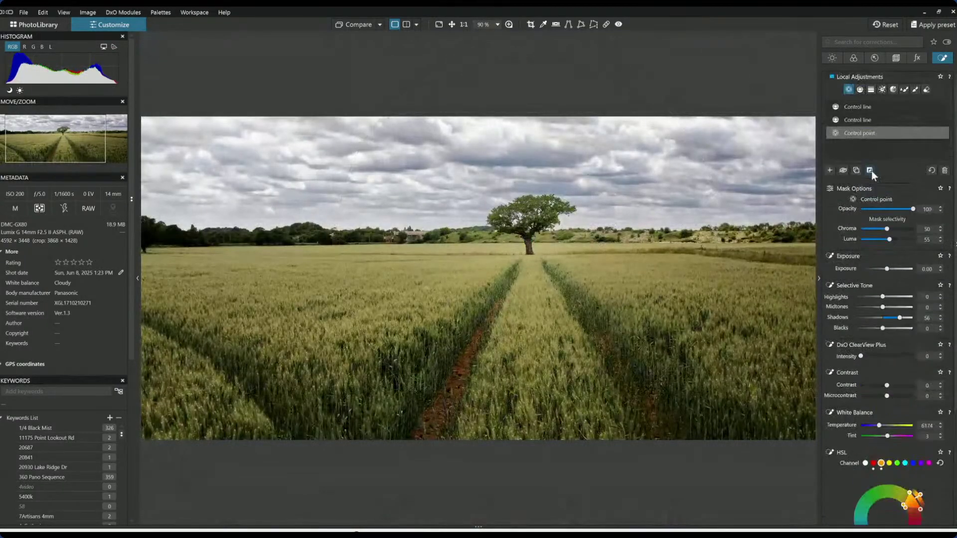
pyautogui.click(829, 159)
pyautogui.scroll(5, 527, 237)
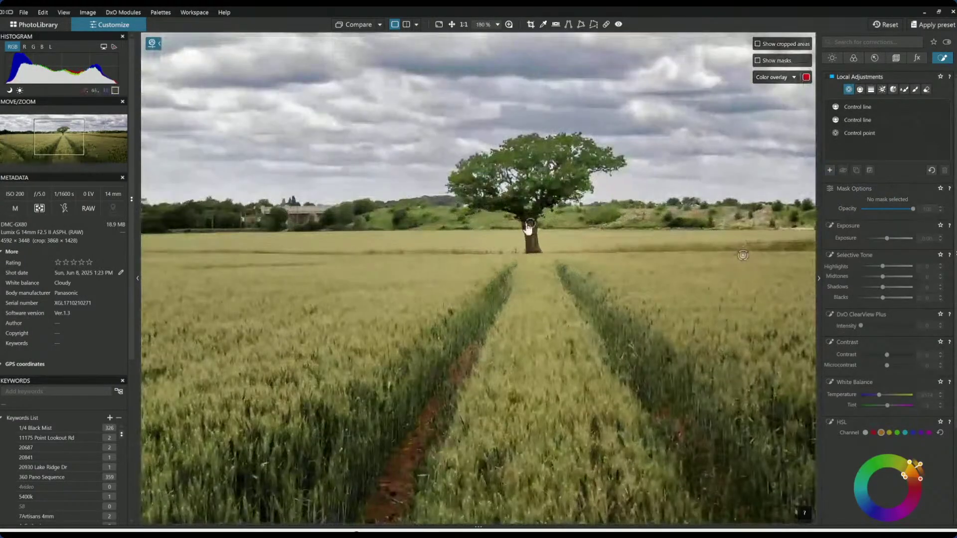
pyautogui.scroll(-1, 527, 208)
pyautogui.click(536, 214)
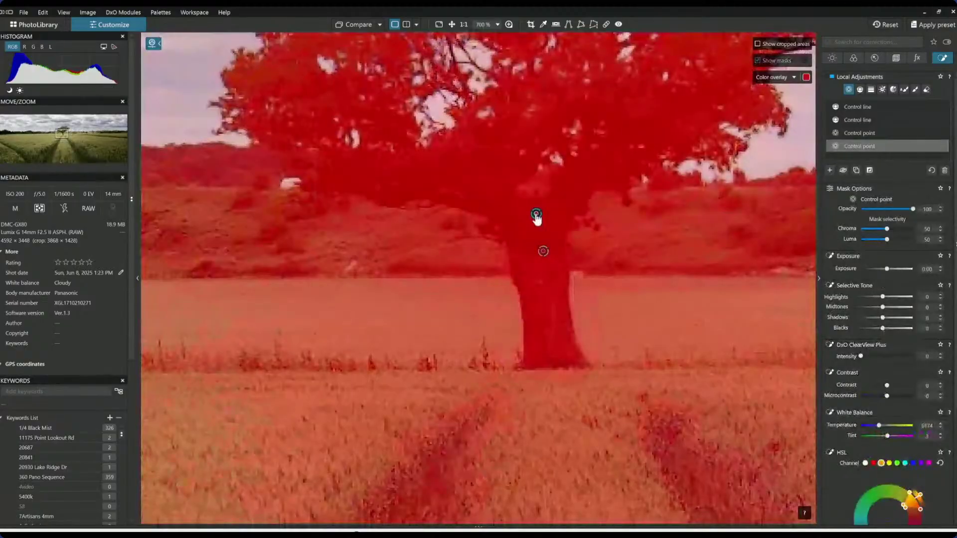
# Shrink the second control point's area of influence so it covers only the upper trunk and the branch fork
pyautogui.scroll(-5, 536, 217)
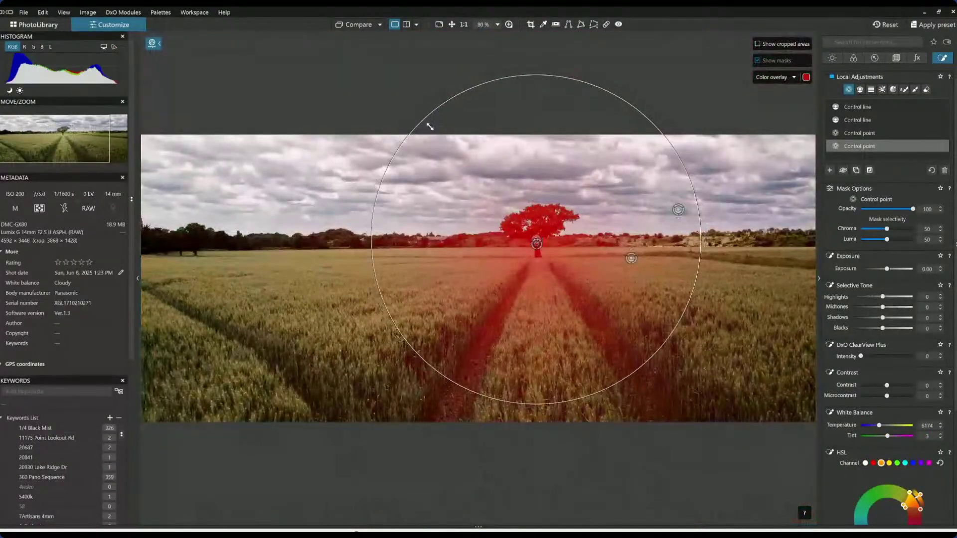
pyautogui.moveTo(427, 122); pyautogui.dragTo(517, 233)
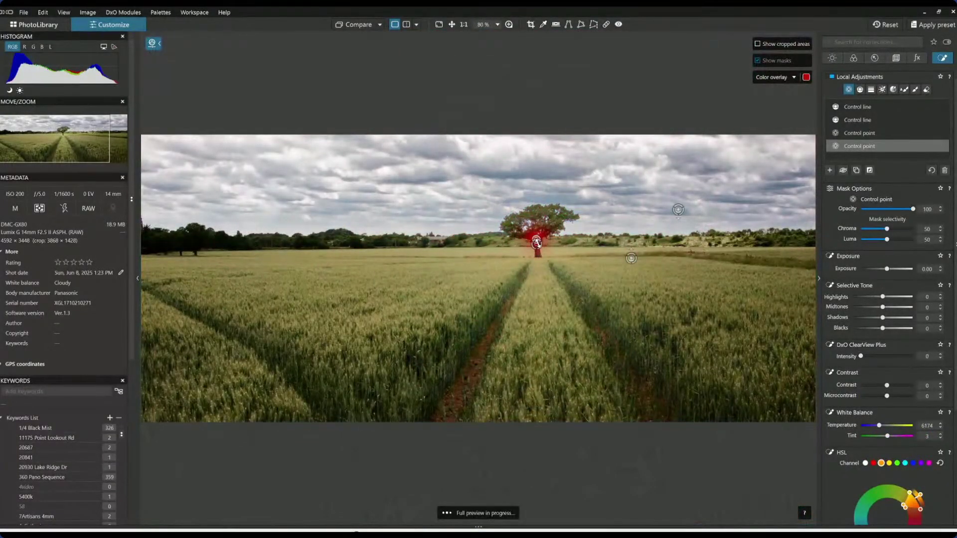
pyautogui.scroll(6, 538, 249)
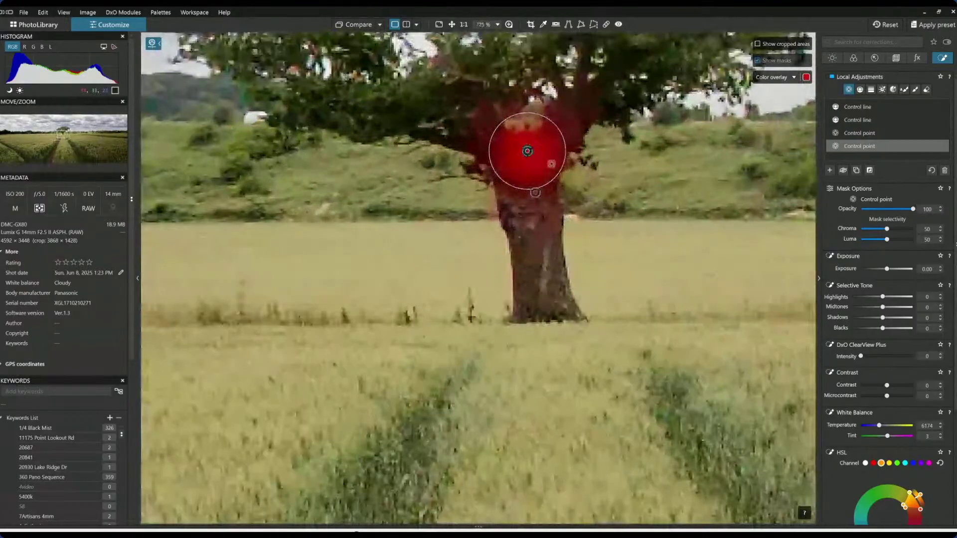
pyautogui.moveTo(566, 140); pyautogui.dragTo(592, 116)
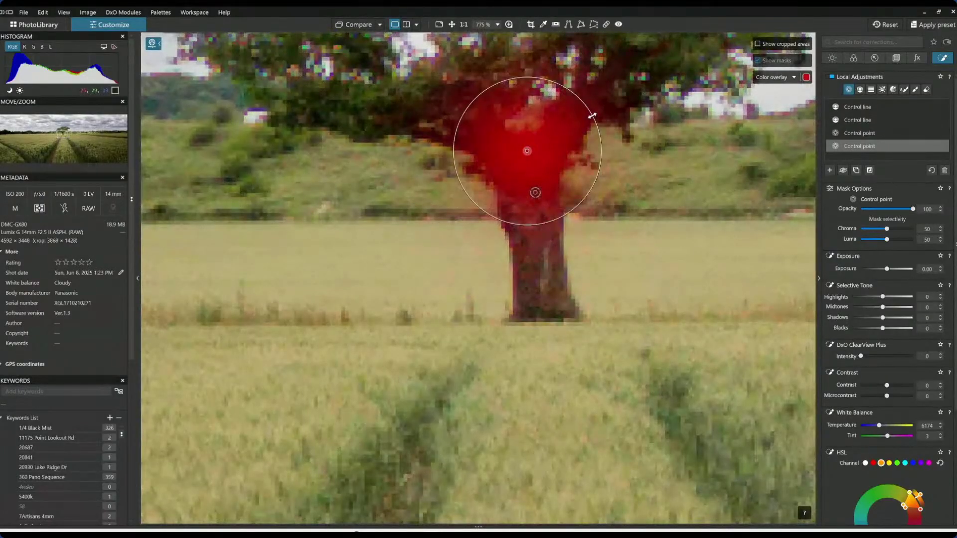
# Set the trunk control point's shadows to 44, check the whole photo and deselect the mask
pyautogui.click(900, 318)
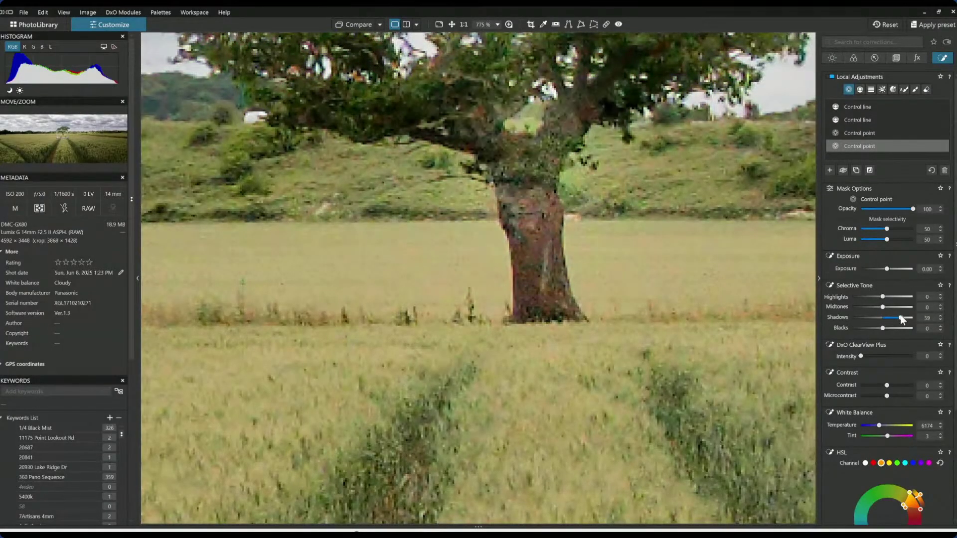
pyautogui.moveTo(901, 318); pyautogui.dragTo(897, 319)
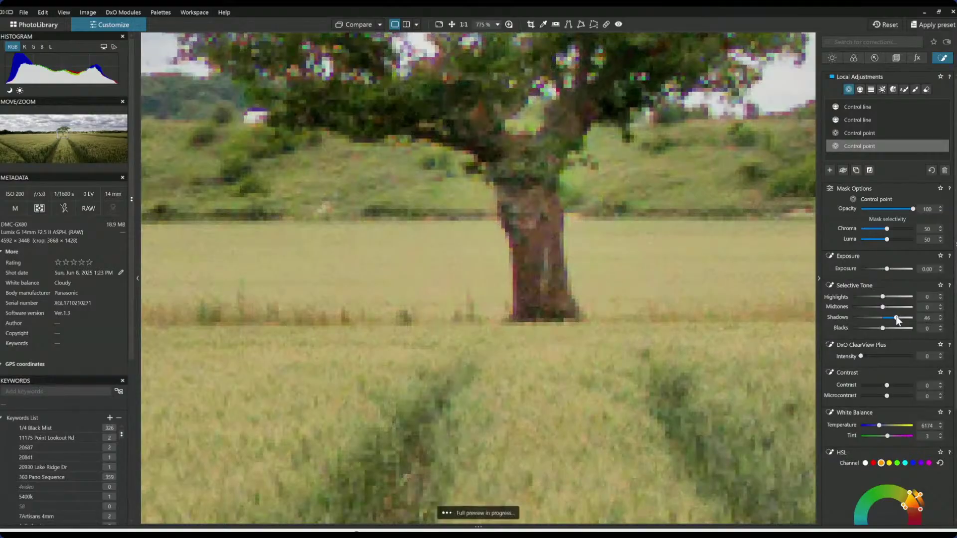
pyautogui.moveTo(663, 293)
pyautogui.scroll(-8, 661, 294)
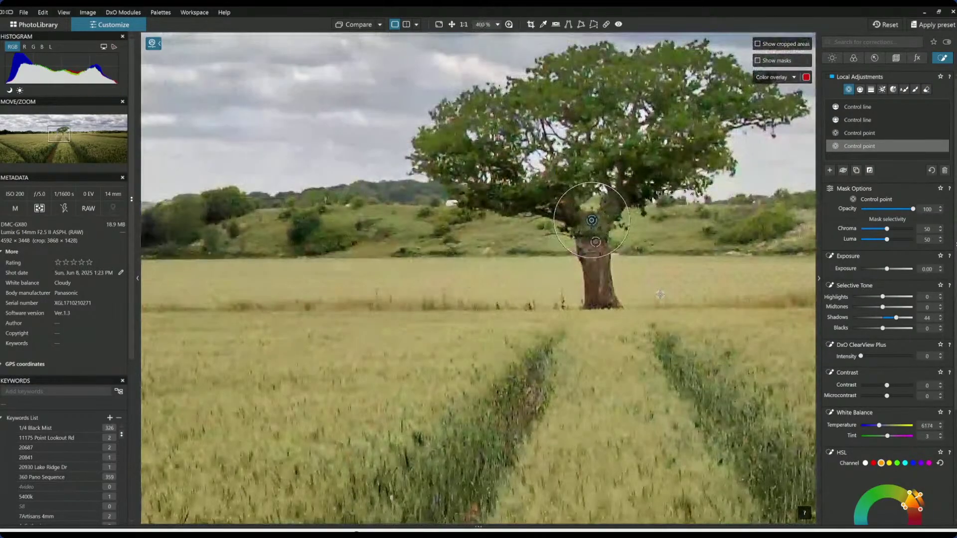
pyautogui.scroll(-1, 660, 295)
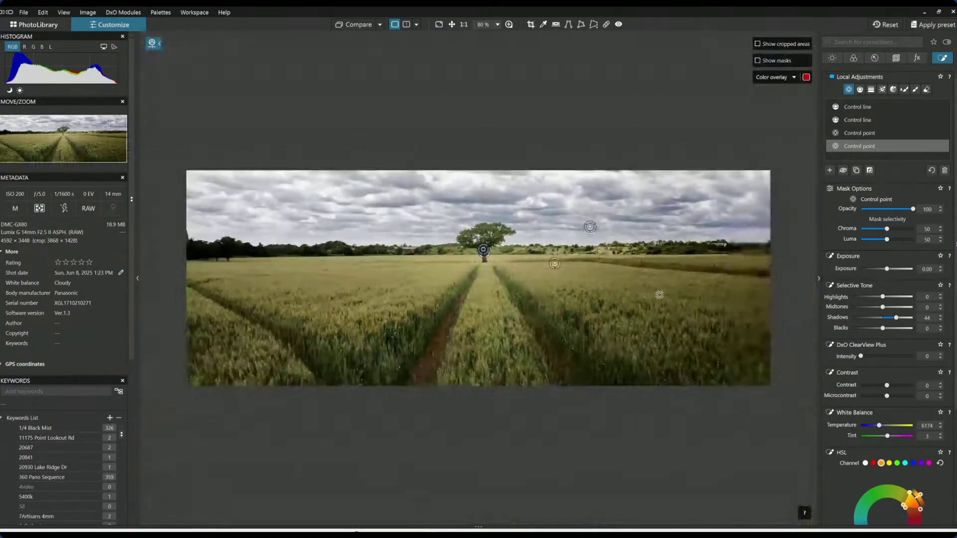
pyautogui.press('Escape')
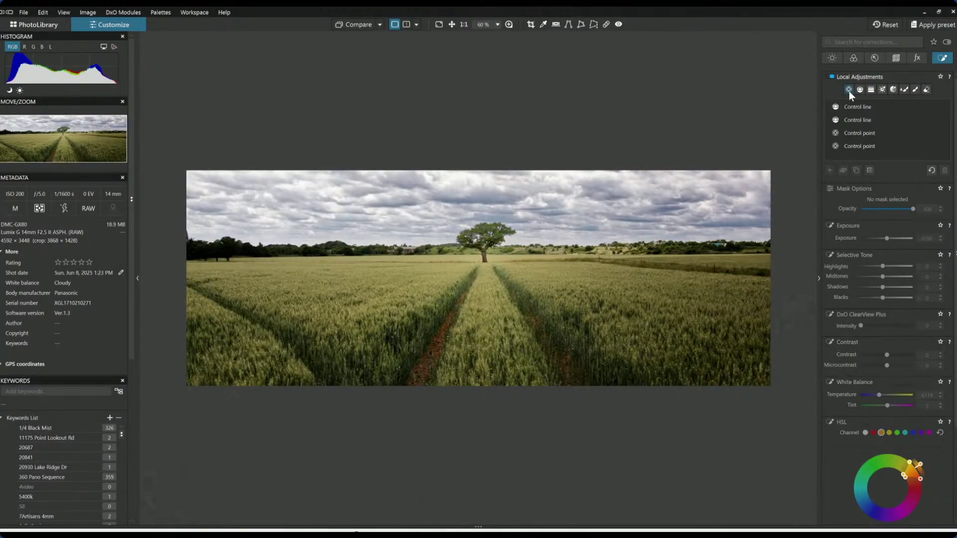
# Add a new control point in the clouds above and right of the tree, widen it to the sky's height, and set luma selectivity to 74
pyautogui.click(830, 171)
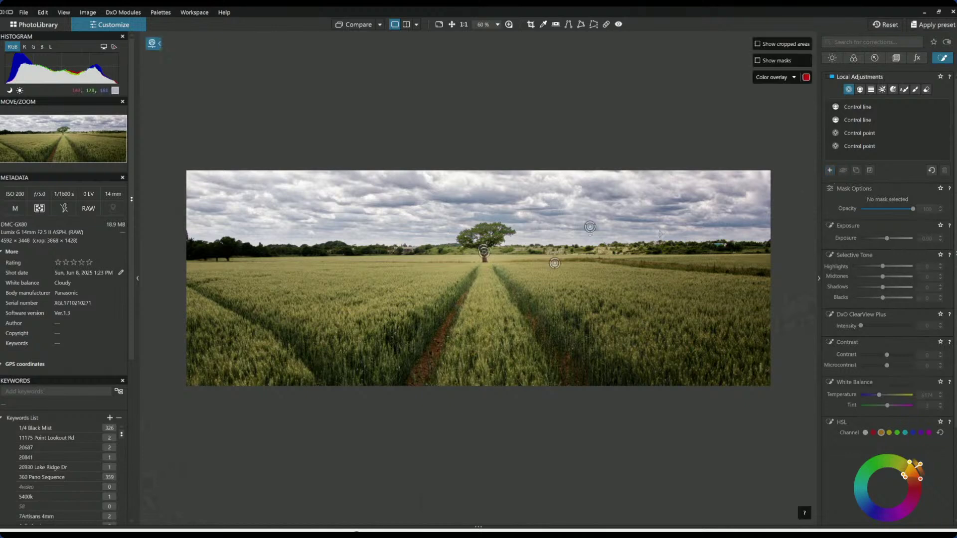
pyautogui.click(542, 205)
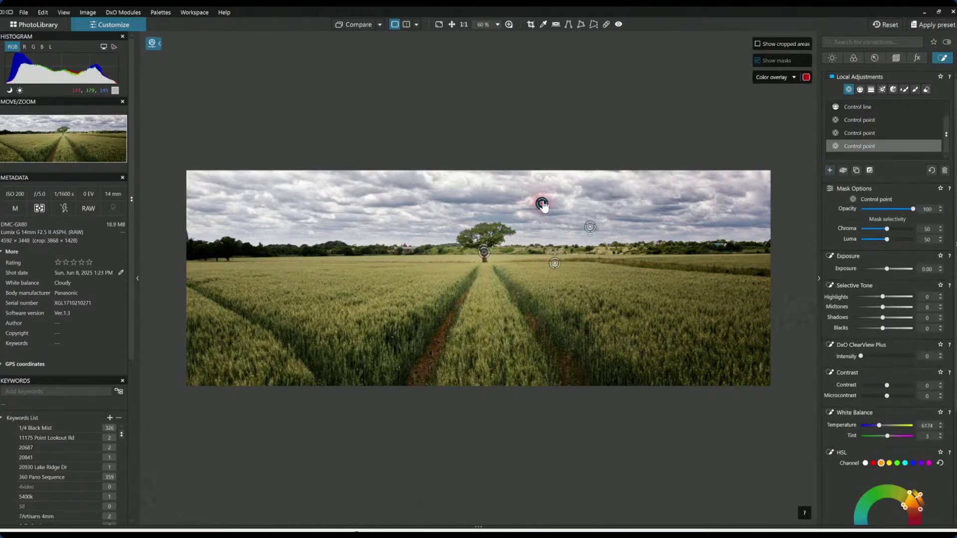
pyautogui.moveTo(556, 177)
pyautogui.moveTo(556, 177); pyautogui.dragTo(559, 172)
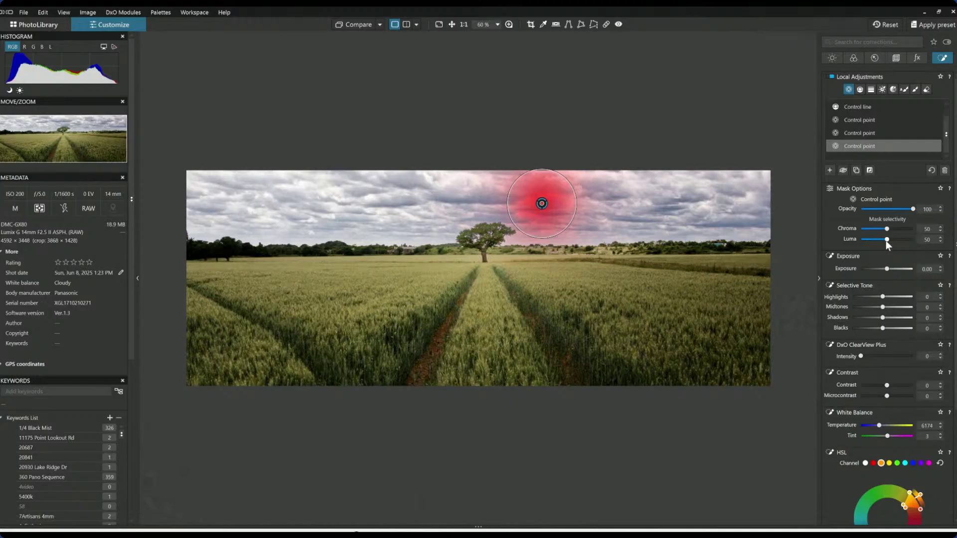
pyautogui.moveTo(886, 241); pyautogui.dragTo(899, 242)
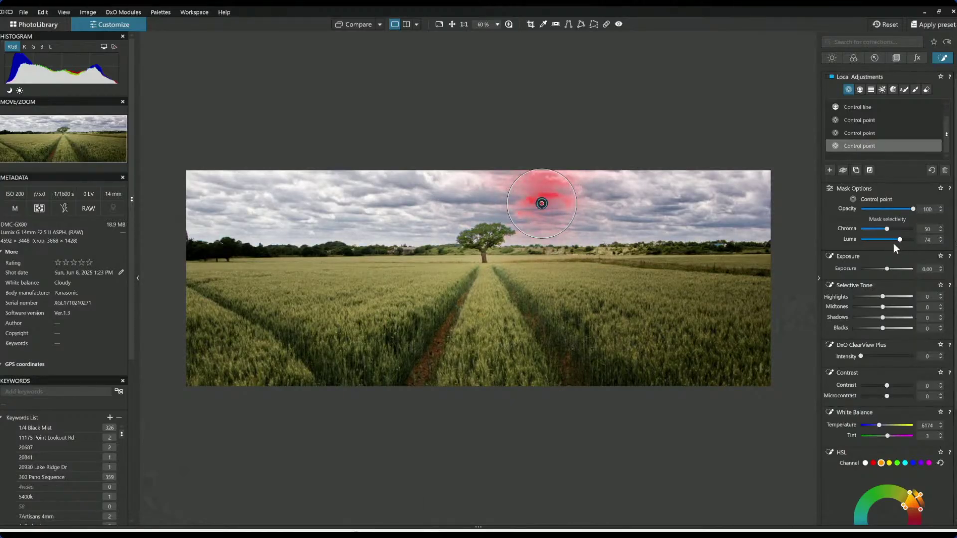
# Extend the cloud mask with three more points, two in the sky's right part and one high above the tree
pyautogui.click(705, 204)
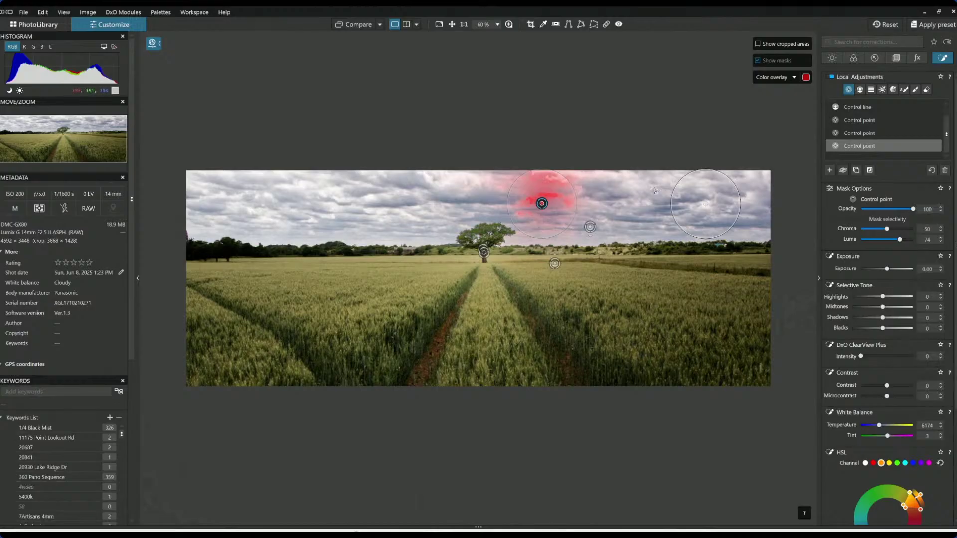
pyautogui.click(637, 186)
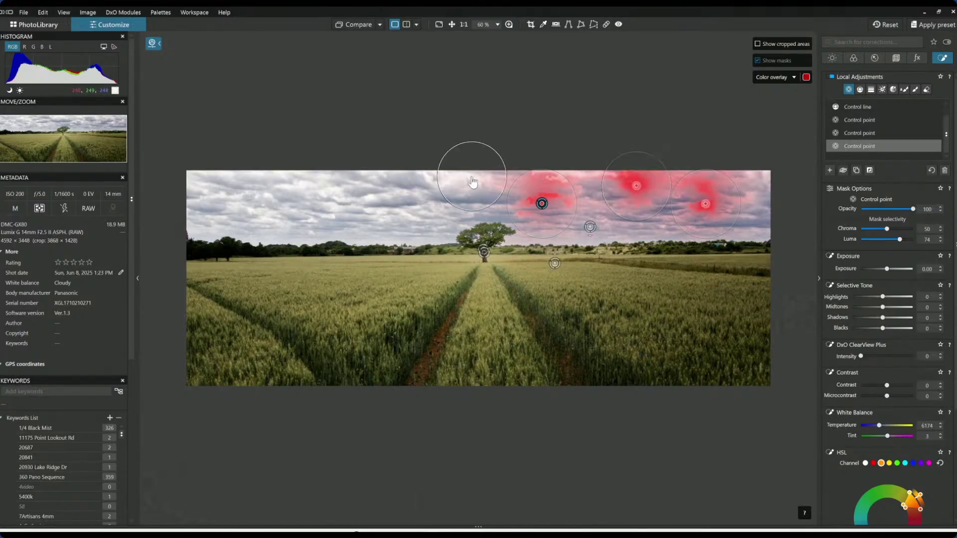
pyautogui.click(472, 176)
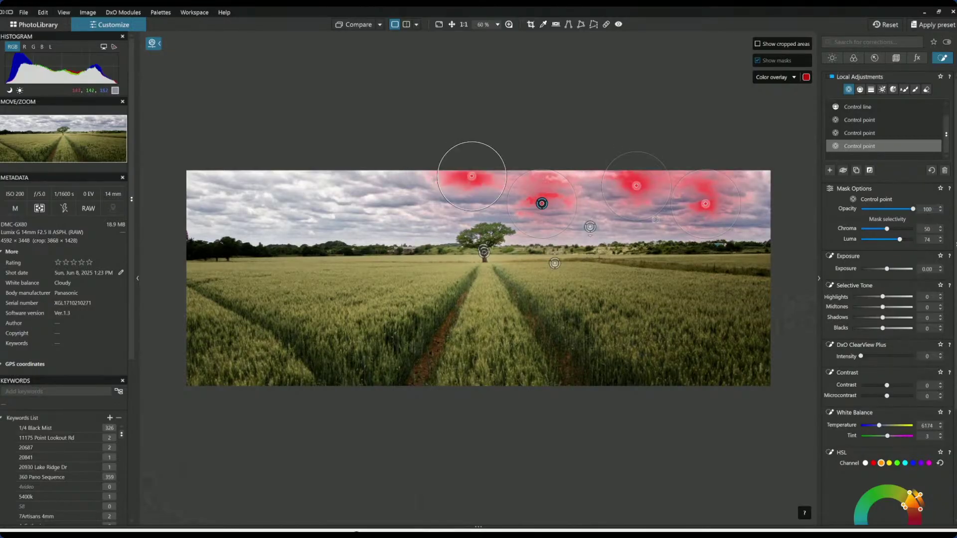
# Extend the cloud mask with more points in the sky's right part and above the tree, and set its temperature to 11430
pyautogui.click(750, 197)
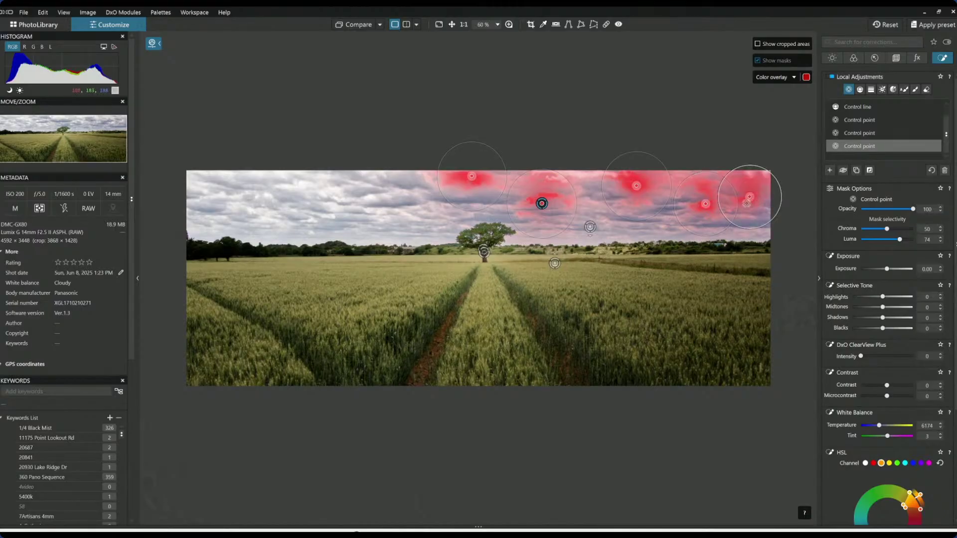
pyautogui.click(693, 227)
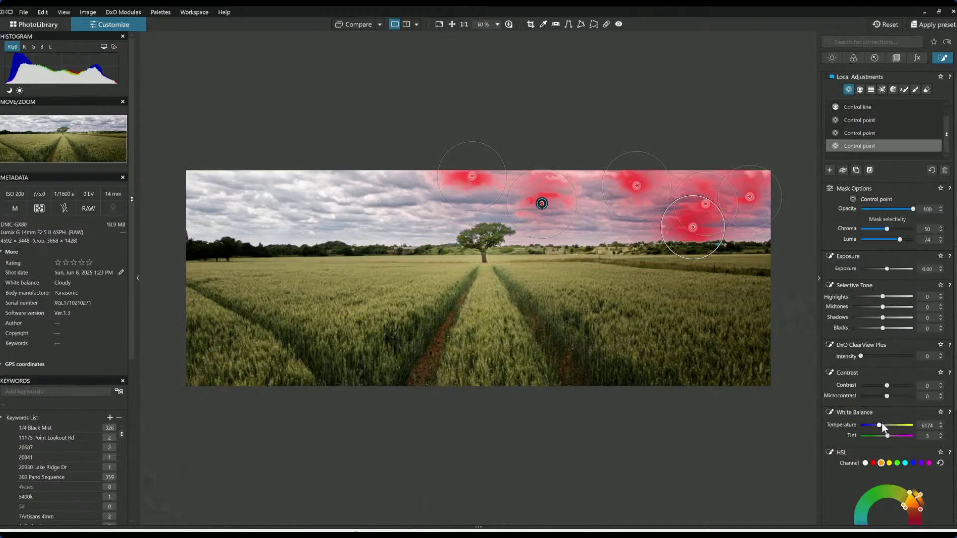
pyautogui.moveTo(880, 426)
pyautogui.mouseDown()
pyautogui.moveTo(890, 437)
pyautogui.moveTo(887, 429)
pyautogui.mouseUp()
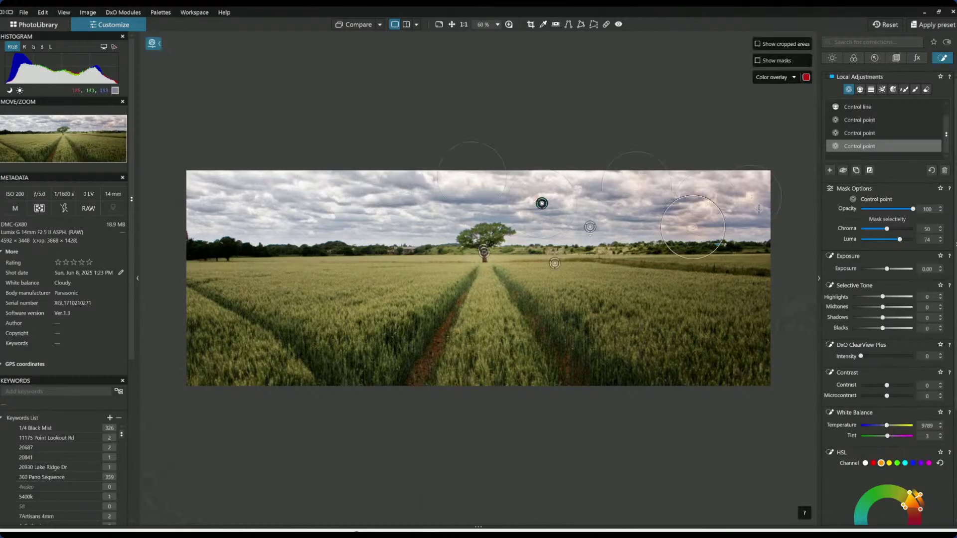
pyautogui.scroll(1, 727, 221)
pyautogui.moveTo(727, 220); pyautogui.dragTo(708, 168)
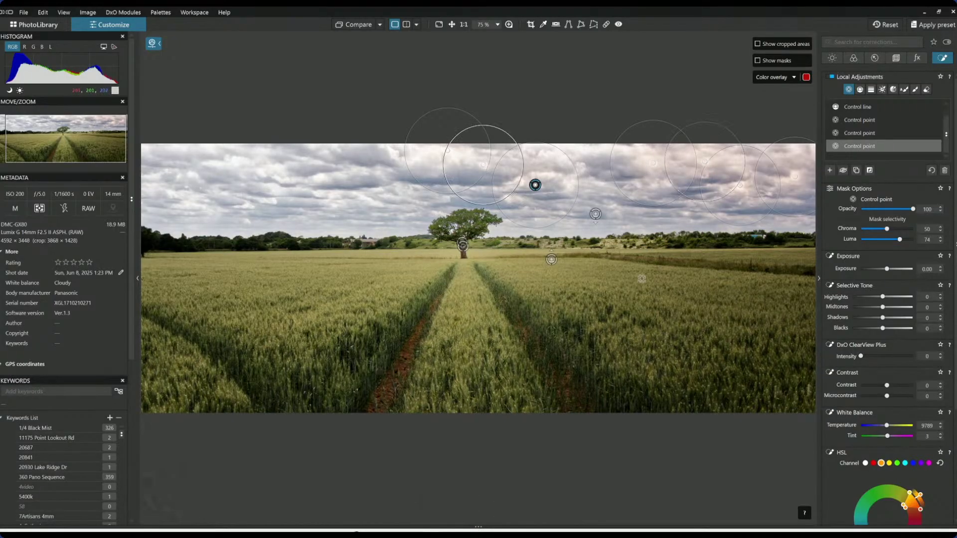
pyautogui.moveTo(892, 426); pyautogui.dragTo(889, 427)
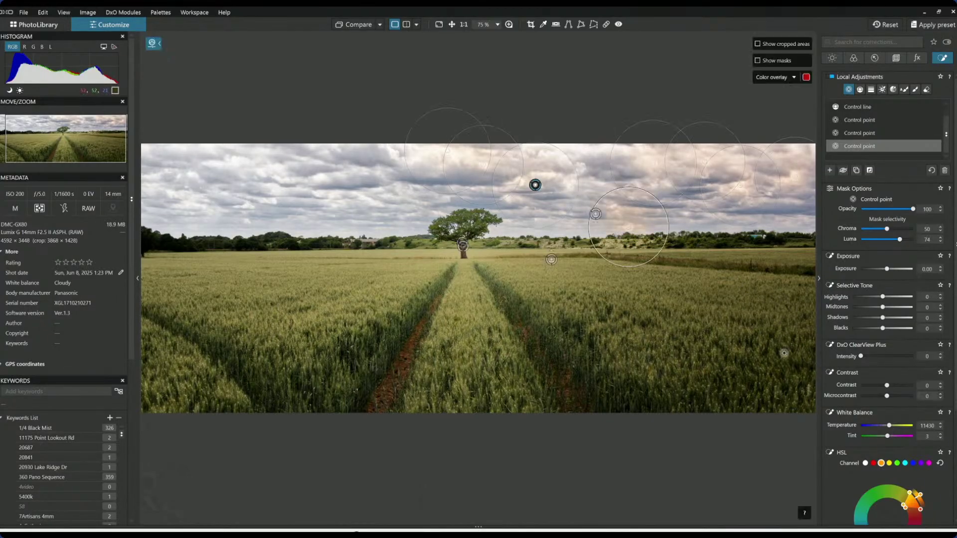
# Spread further points of the cloud mask across the sky's left part
pyautogui.scroll(-1, 724, 327)
pyautogui.scroll(-2, 723, 328)
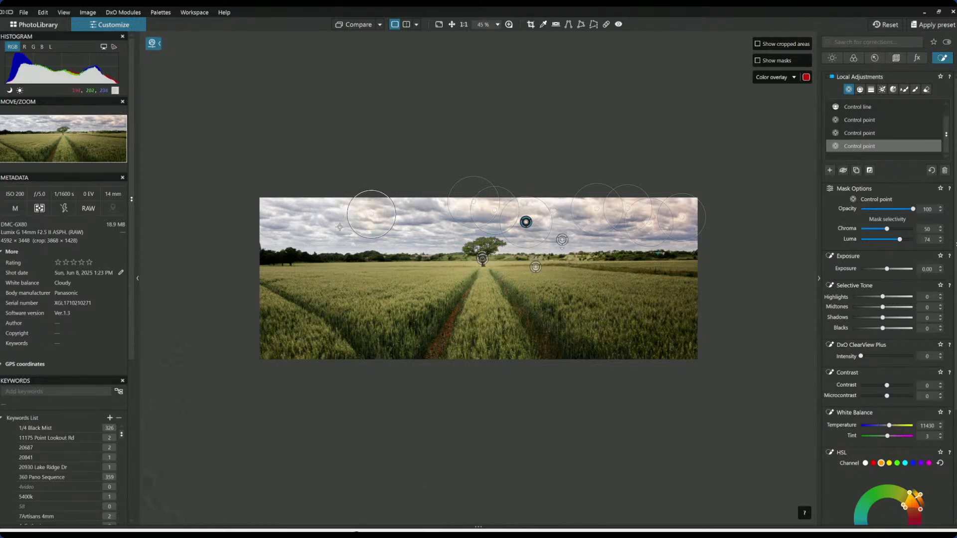
pyautogui.click(297, 218)
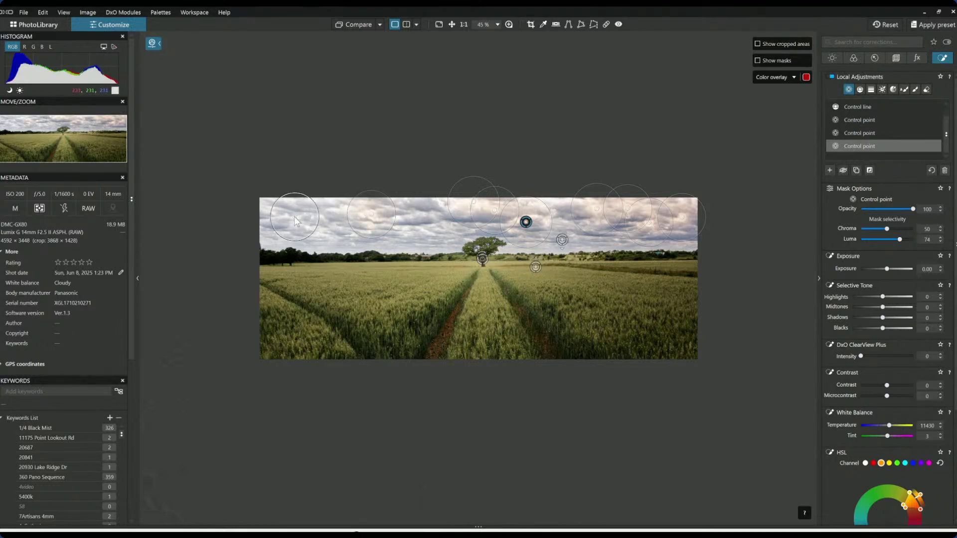
pyautogui.click(324, 231)
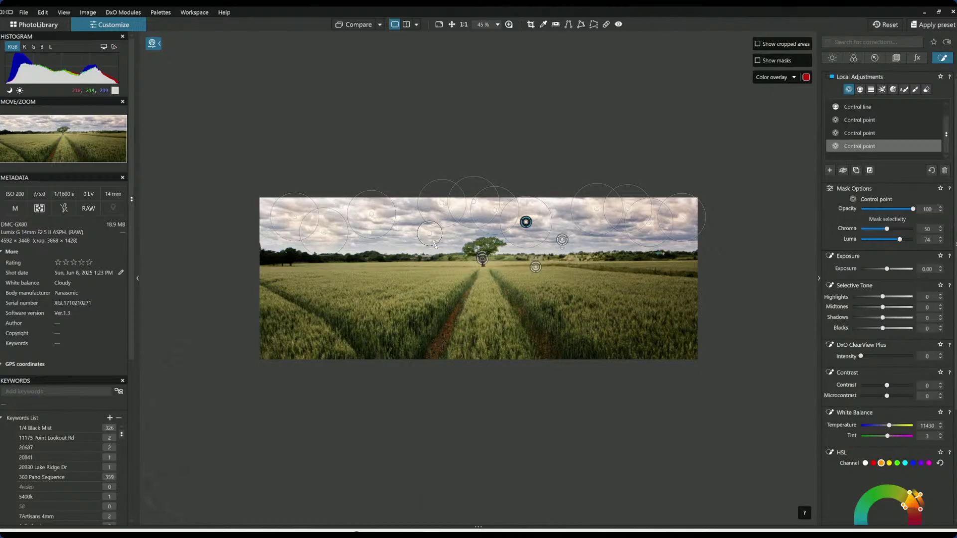
pyautogui.click(404, 228)
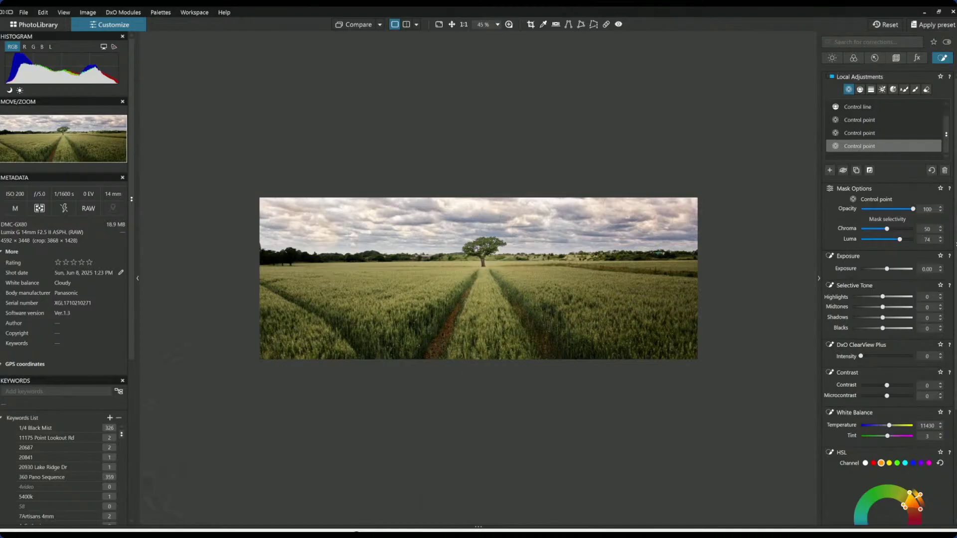
# Set the cloud mask's contrast to 66 and microcontrast to 38
pyautogui.scroll(-7, 893, 356)
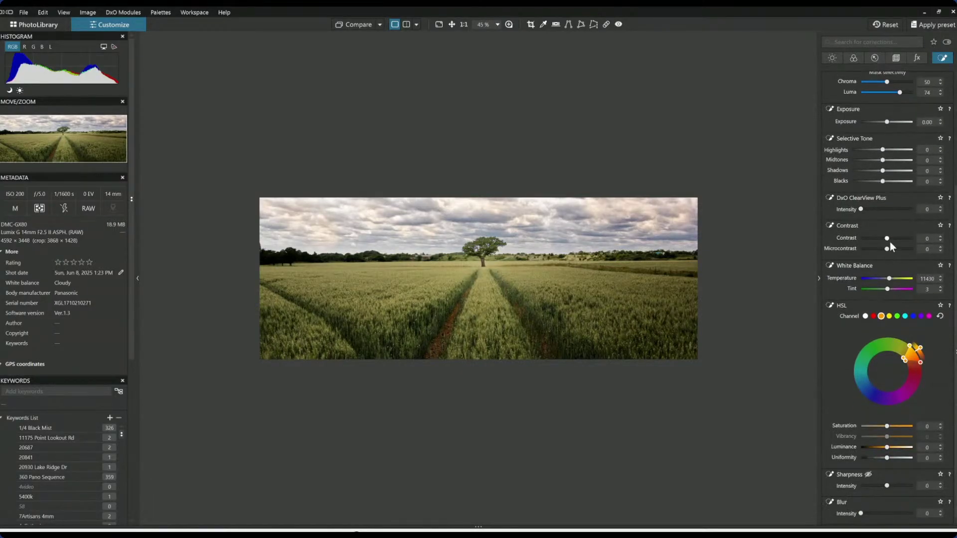
pyautogui.moveTo(887, 239); pyautogui.dragTo(908, 241)
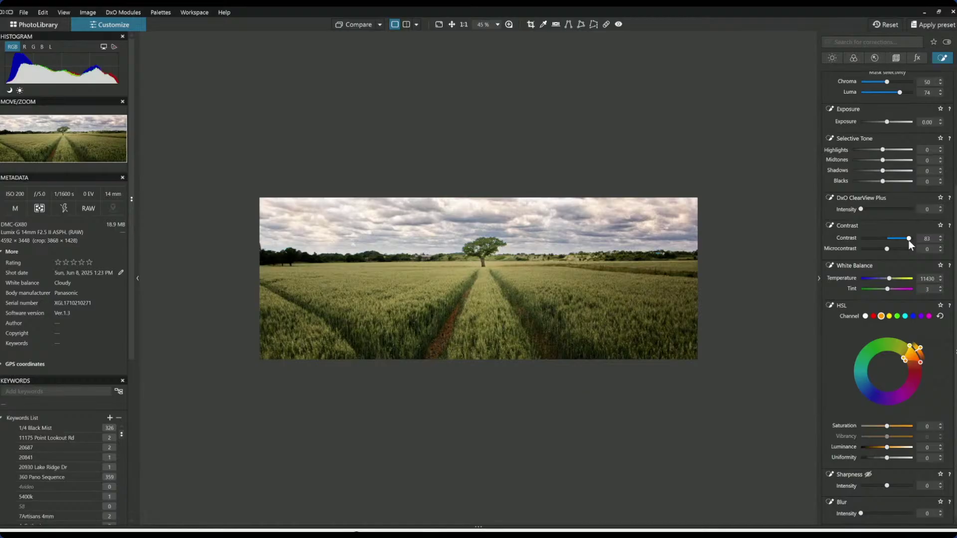
pyautogui.moveTo(896, 253); pyautogui.dragTo(897, 257)
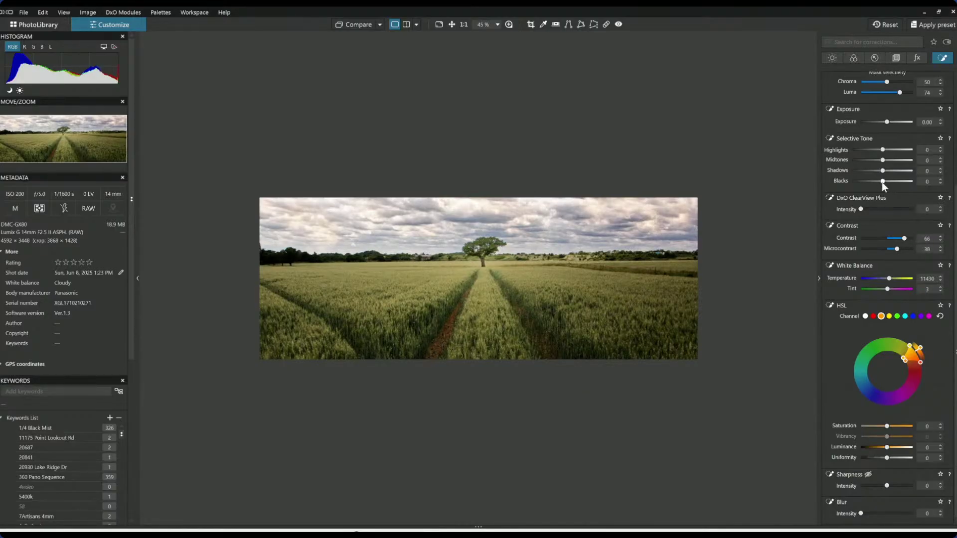
# Try raising the cloud mask's highlights to 20, and reset them
pyautogui.moveTo(882, 181)
pyautogui.mouseDown()
pyautogui.moveTo(862, 184)
pyautogui.moveTo(883, 184)
pyautogui.mouseUp()
pyautogui.moveTo(899, 150); pyautogui.dragTo(890, 151)
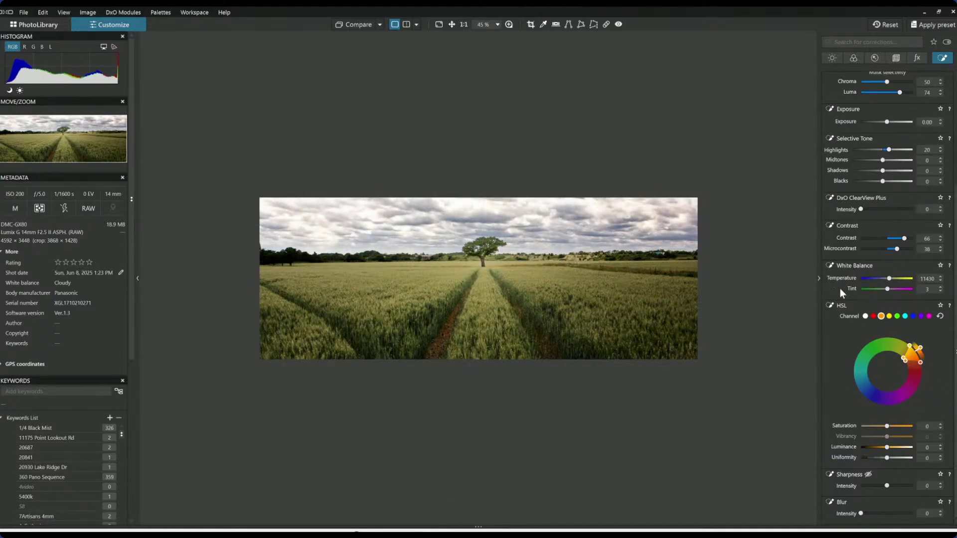
pyautogui.doubleClick(889, 150)
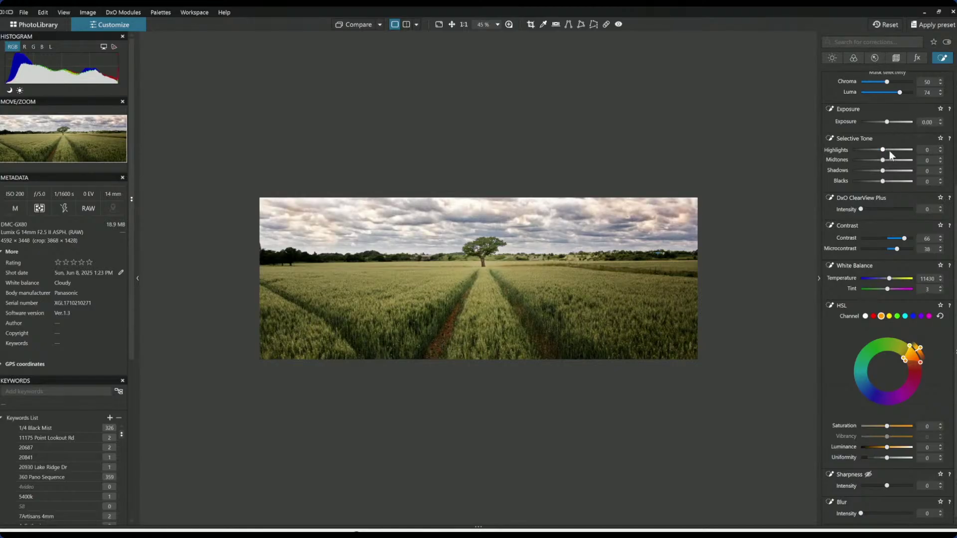
# Deselect the cloud mask and compare the whole photo with its uncorrected version
pyautogui.scroll(5, 890, 151)
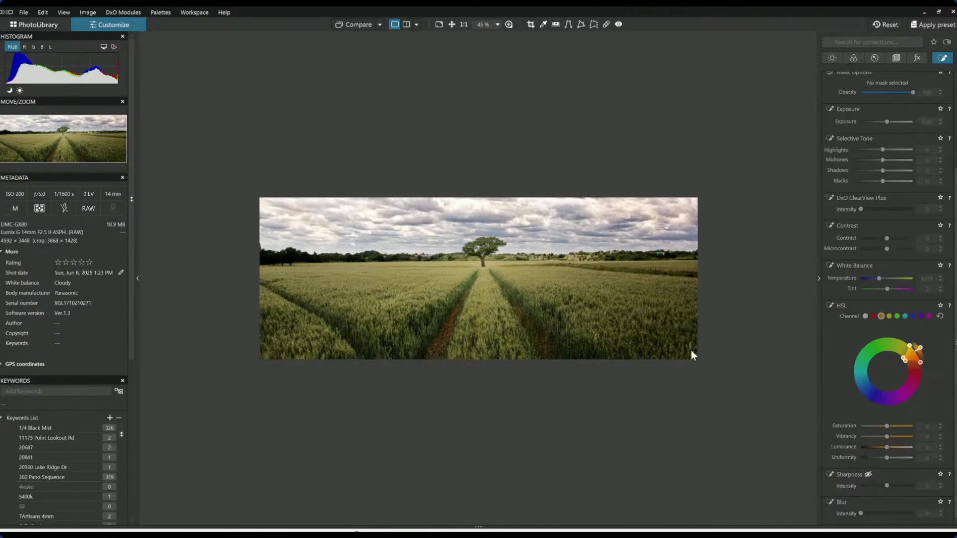
pyautogui.click(351, 27)
pyautogui.click(351, 27)
# Slightly shrink the tree control point with the large area of influence, and set its highlights to 31 and midtones to 9
pyautogui.scroll(5, 896, 178)
pyautogui.click(886, 120)
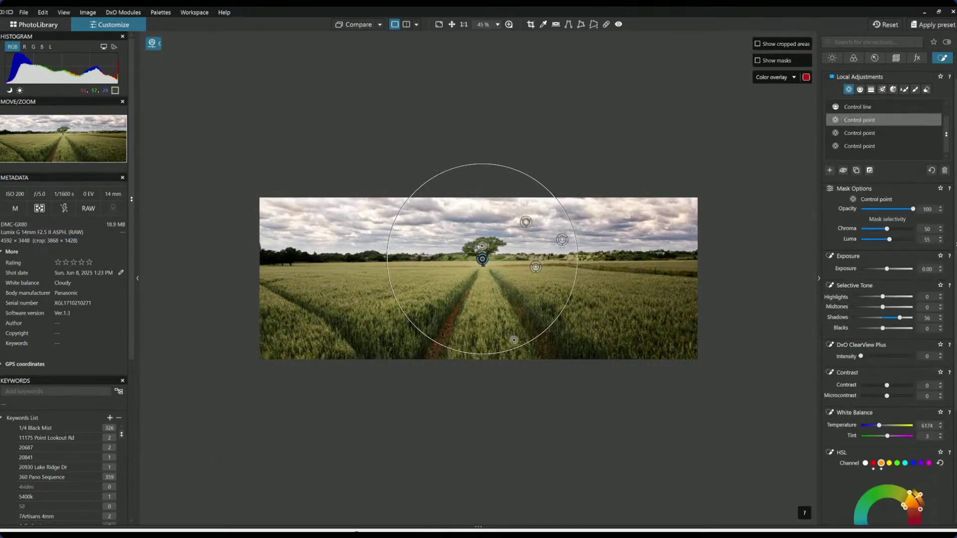
pyautogui.moveTo(391, 230); pyautogui.dragTo(398, 231)
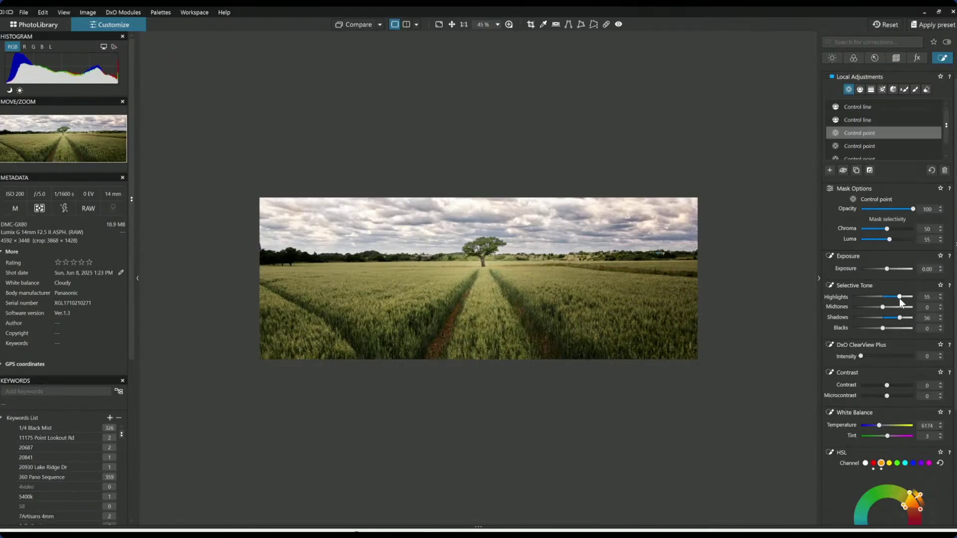
pyautogui.moveTo(900, 297); pyautogui.dragTo(886, 308)
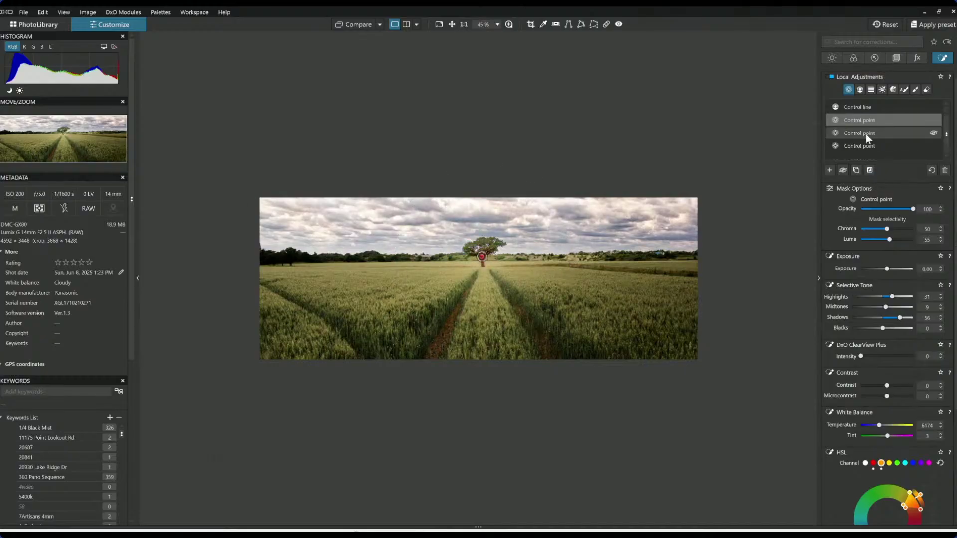
# Try to darken the sky's two upper corners with a new control point mask at exposure -0.44
pyautogui.scroll(-1, 866, 133)
pyautogui.click(830, 170)
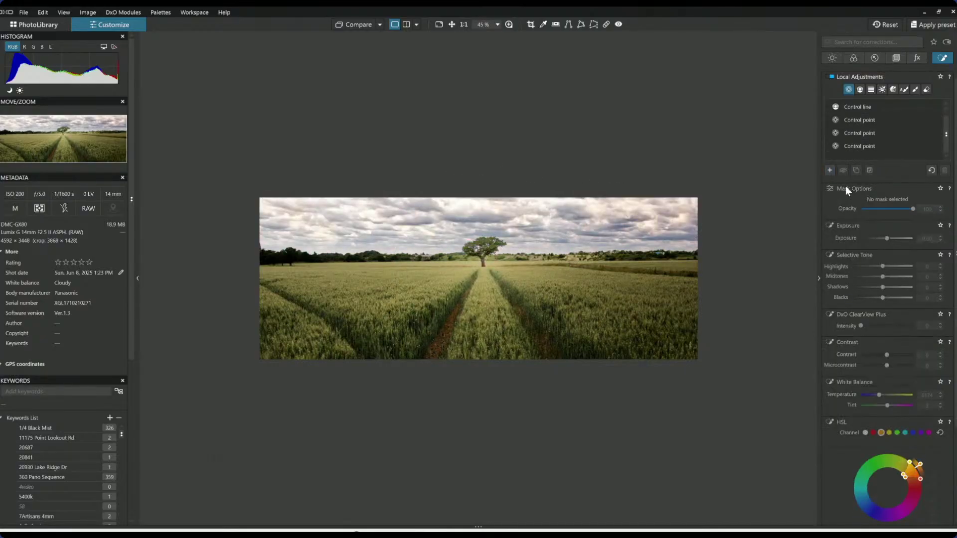
pyautogui.click(692, 208)
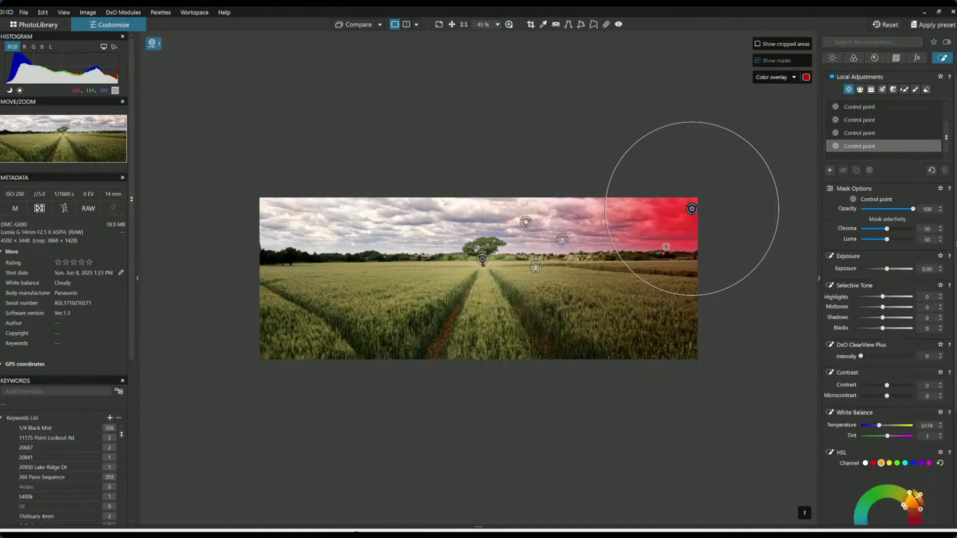
pyautogui.click(263, 206)
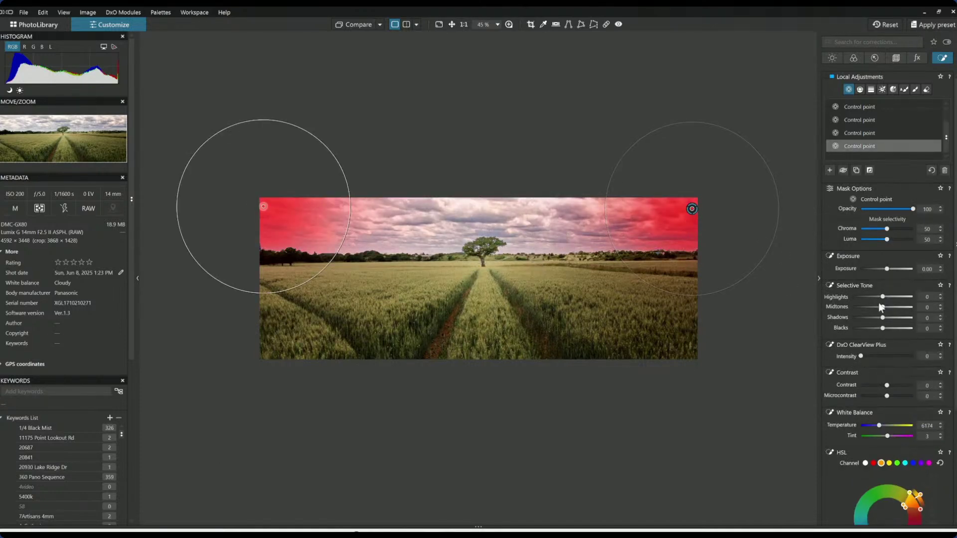
pyautogui.moveTo(887, 269); pyautogui.dragTo(885, 274)
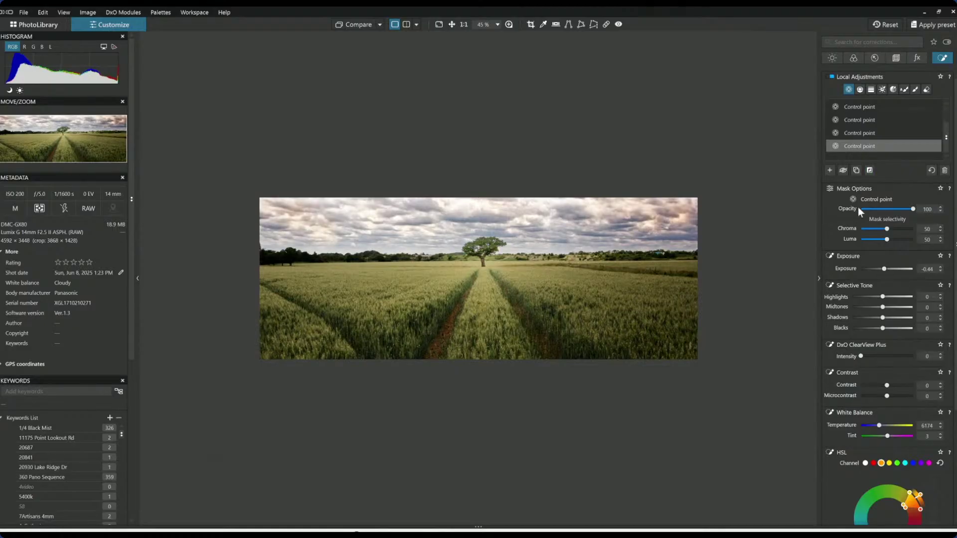
# Create a new mask with control points in the sky's upper right and upper left corners, and set its exposure to -0.32
pyautogui.click(830, 171)
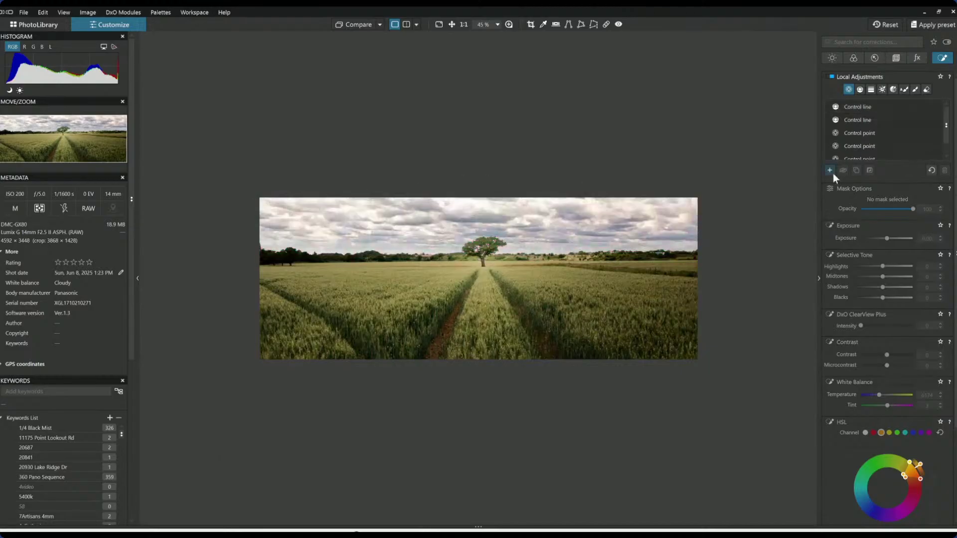
pyautogui.click(688, 213)
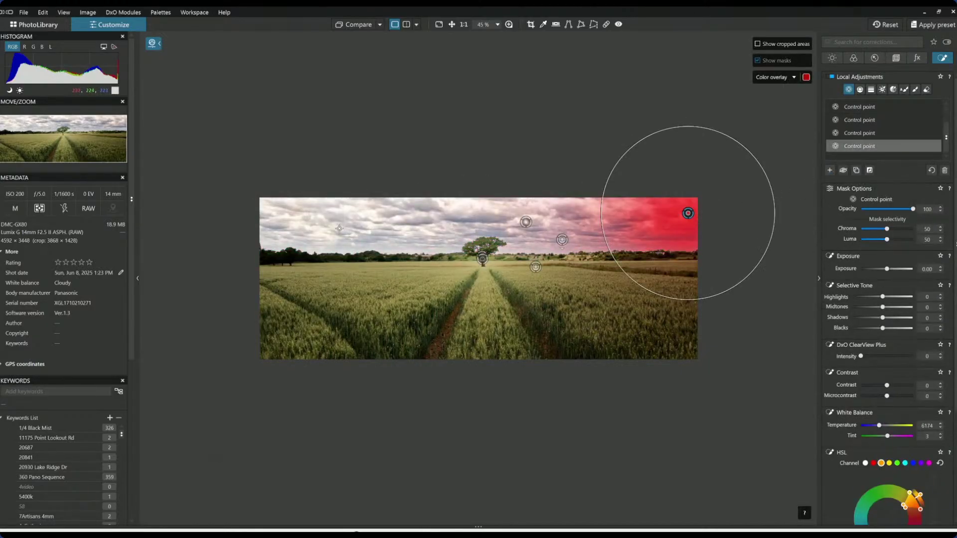
pyautogui.click(266, 208)
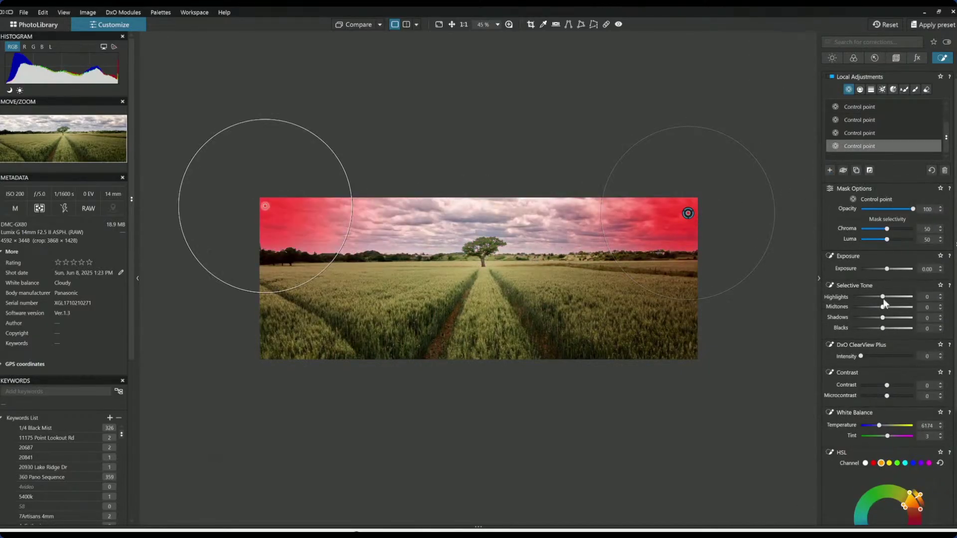
pyautogui.moveTo(887, 269); pyautogui.dragTo(885, 270)
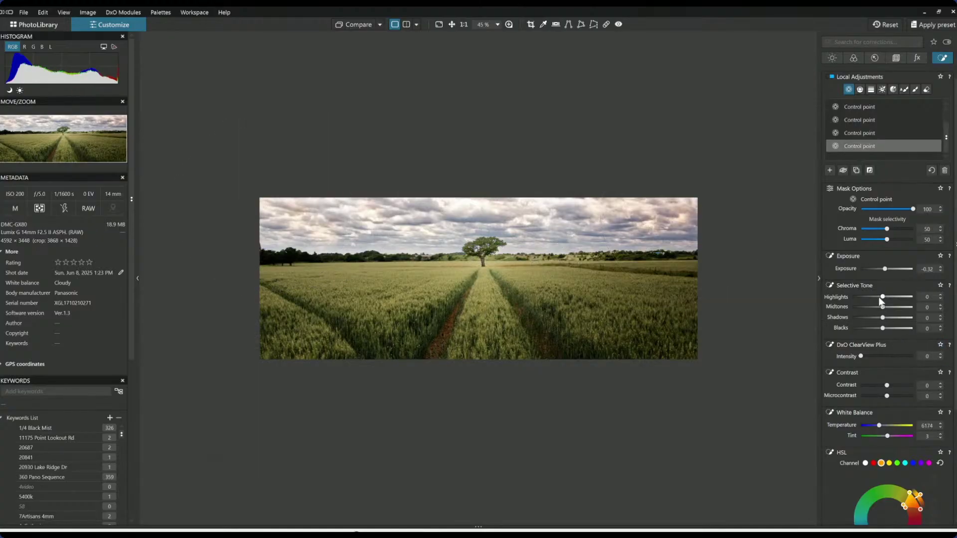
# Extend the corner mask with points along the sky's upper edge, left of and above the tree, and deselect it
pyautogui.moveTo(882, 297); pyautogui.dragTo(883, 299)
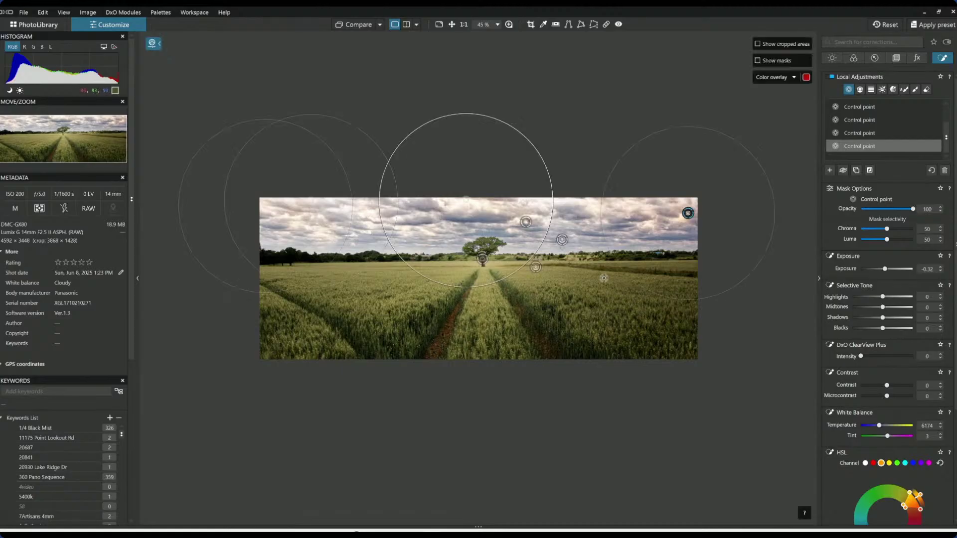
pyautogui.moveTo(465, 219); pyautogui.dragTo(467, 222)
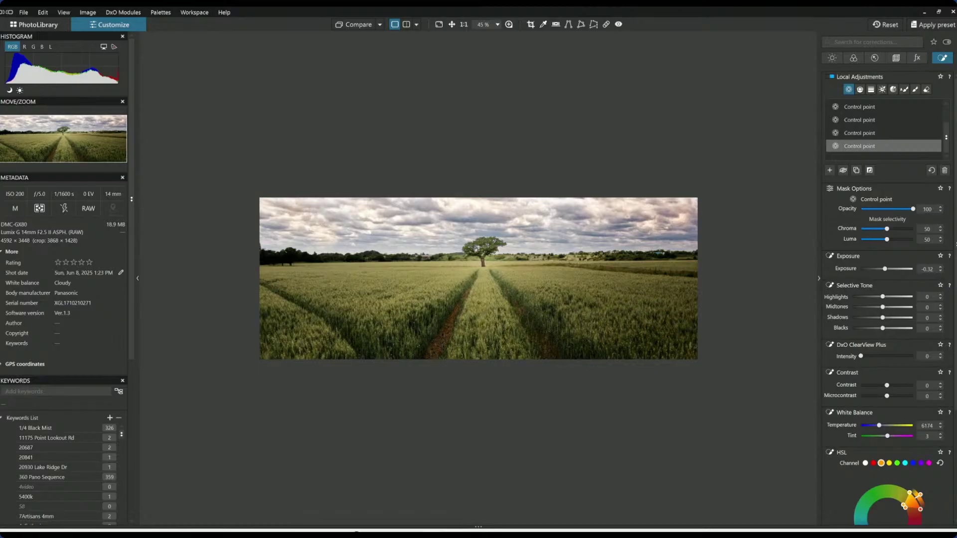
pyautogui.press('Escape')
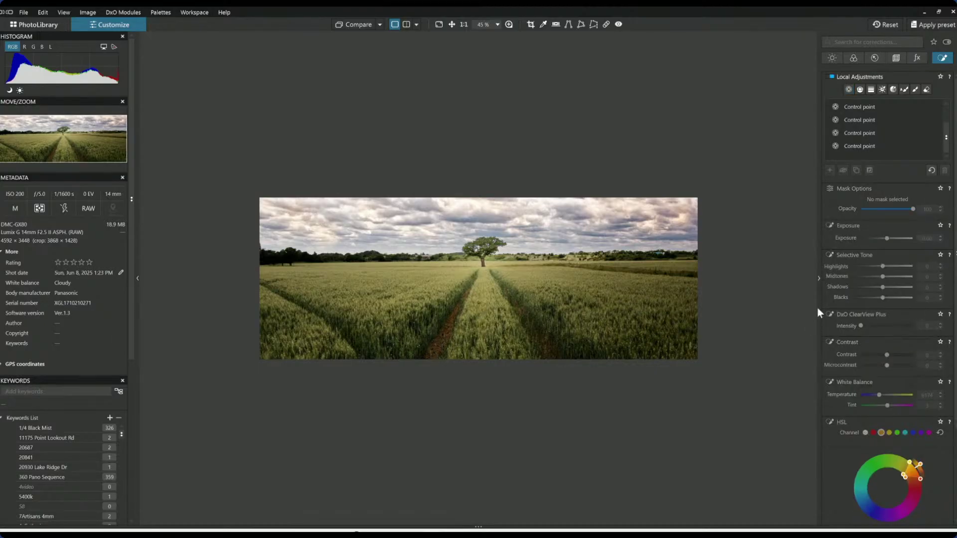
# Export the finished wheat-field landscape to disk
pyautogui.rightClick(551, 148)
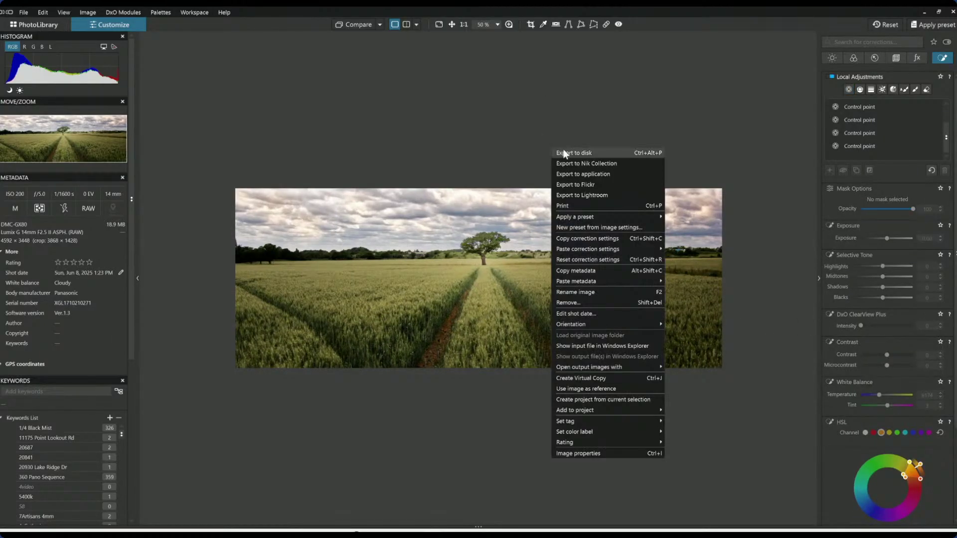
pyautogui.click(563, 152)
pyautogui.press('Escape')
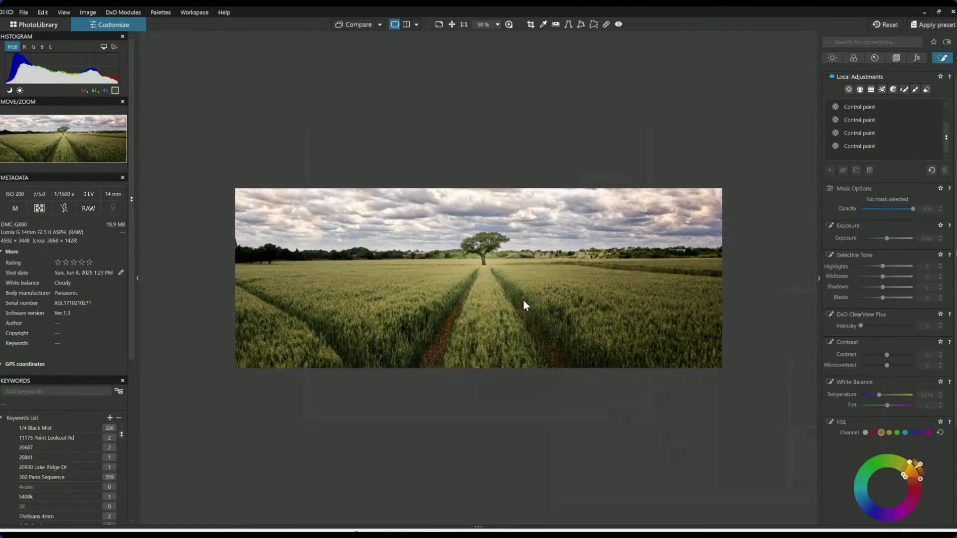
# Compare the finished landscape with the original image without corrections or cropping
pyautogui.scroll(1, 523, 300)
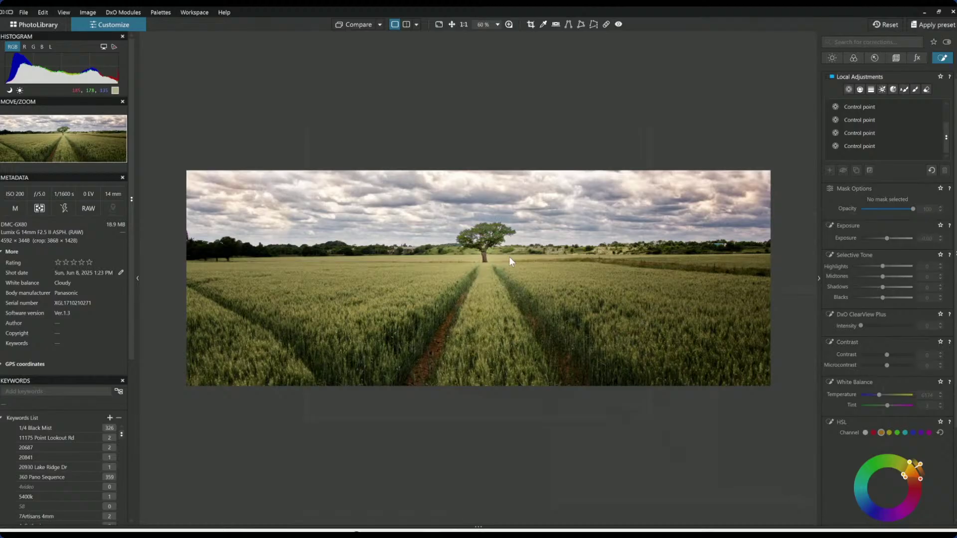
pyautogui.click(379, 25)
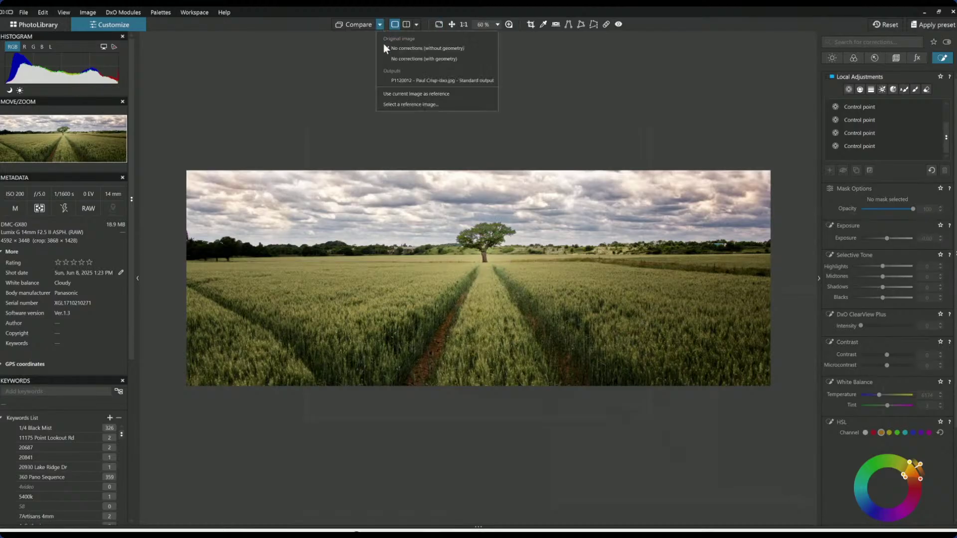
pyautogui.click(399, 81)
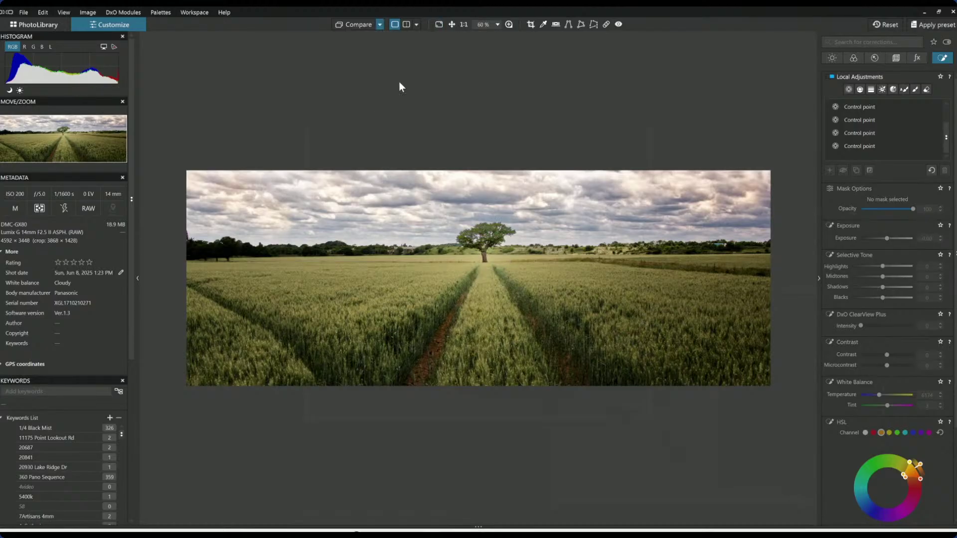
pyautogui.click(874, 26)
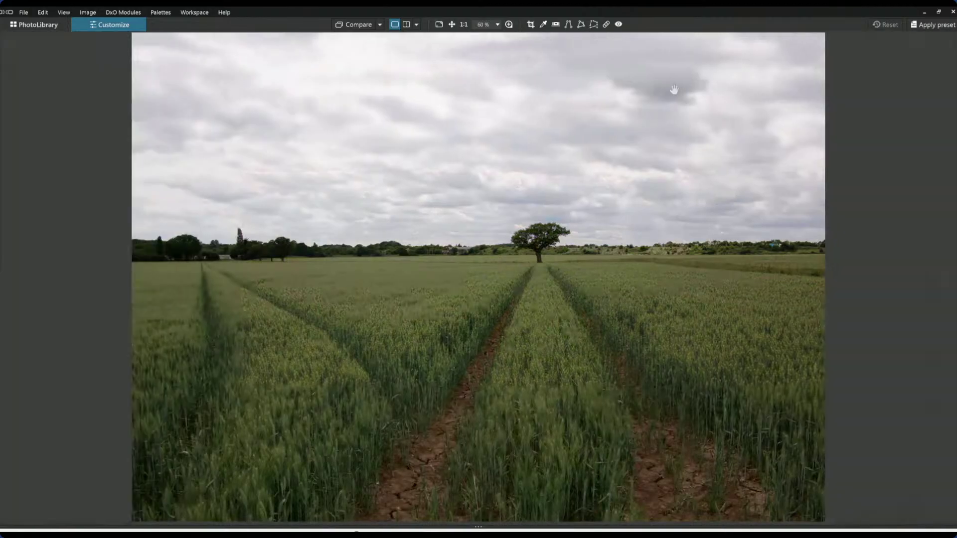
# Compare the corrected and original wheat-field photos stacked top/bottom and side by side left/right, enlarging the original
pyautogui.click(416, 25)
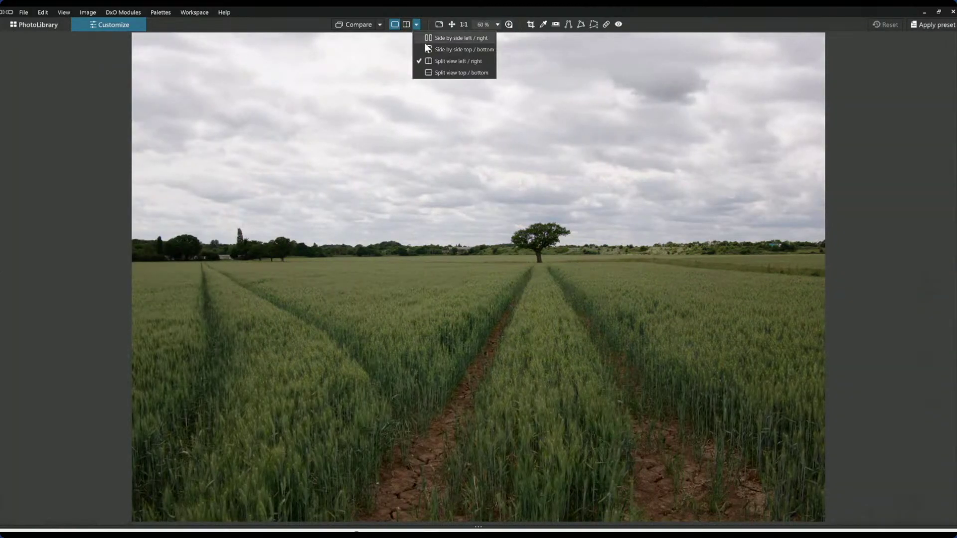
pyautogui.click(448, 50)
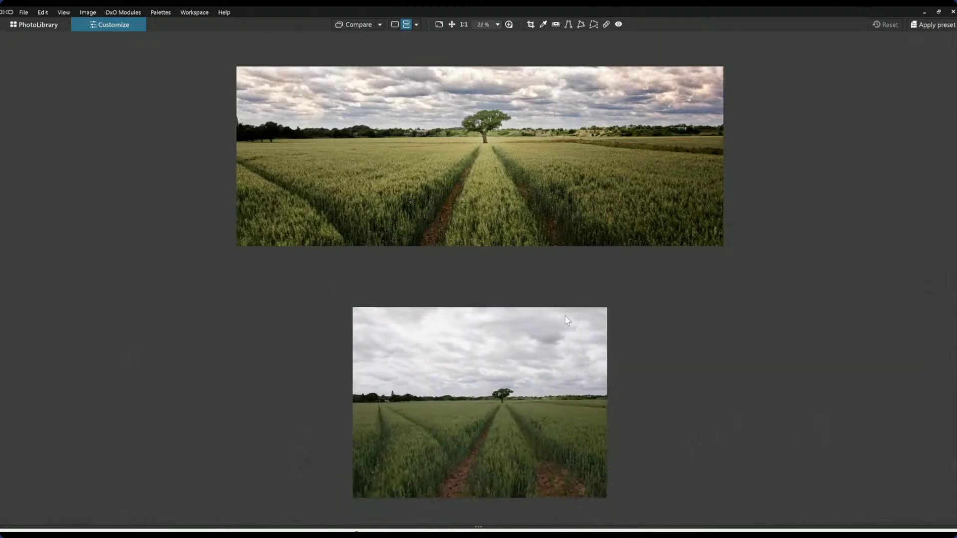
pyautogui.click(416, 24)
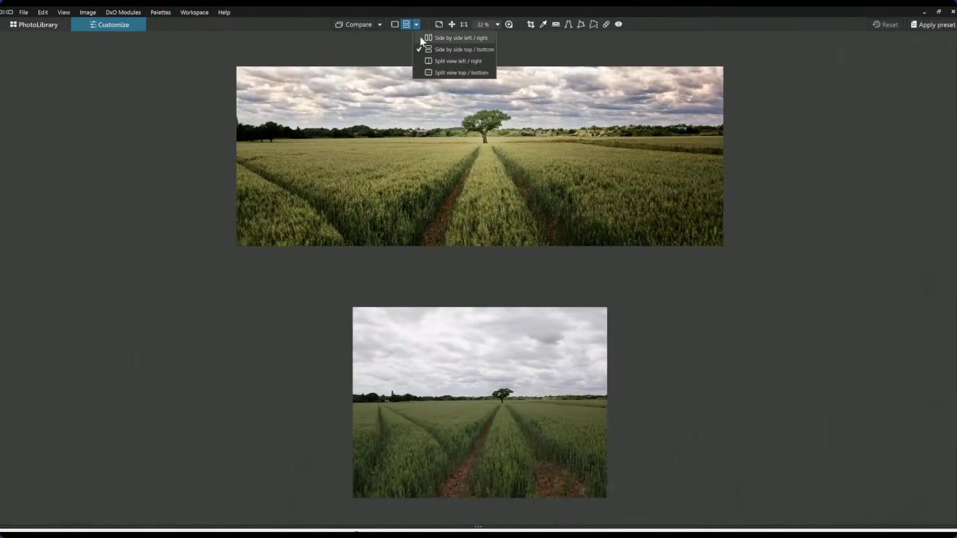
pyautogui.click(421, 37)
pyautogui.scroll(3, 716, 297)
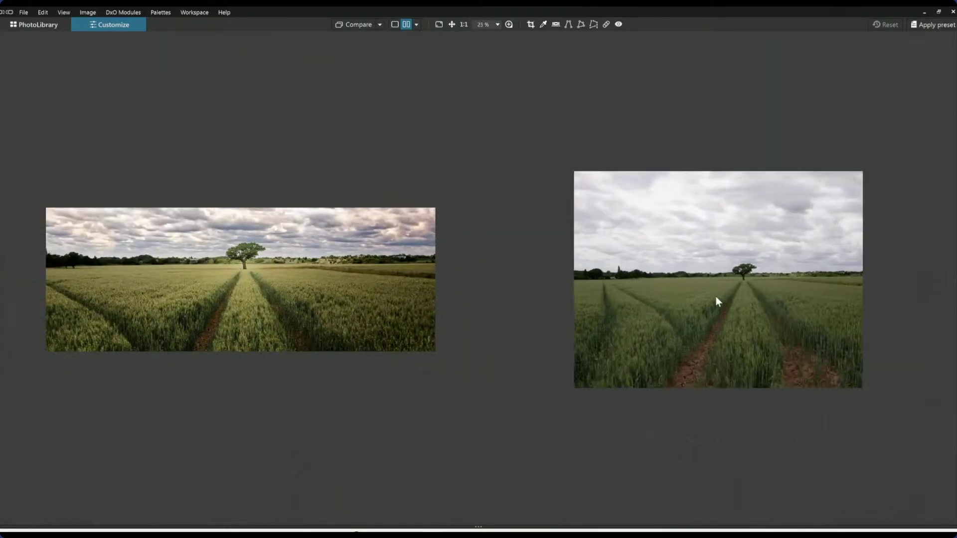
pyautogui.scroll(-1, 726, 305)
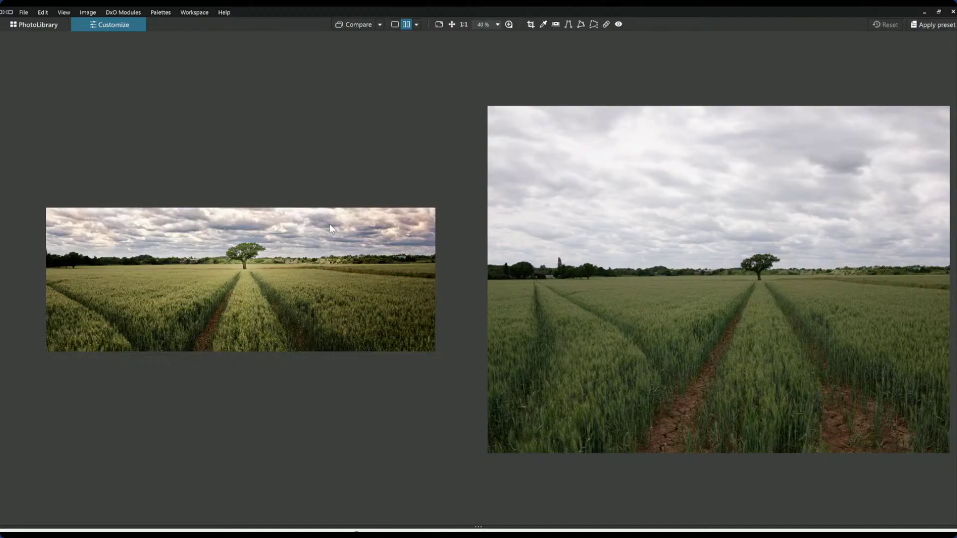
# Compare the wheat-field photo in a left/right split view, moving the divider to the far right so the corrected image shows fully
pyautogui.click(418, 25)
pyautogui.click(421, 63)
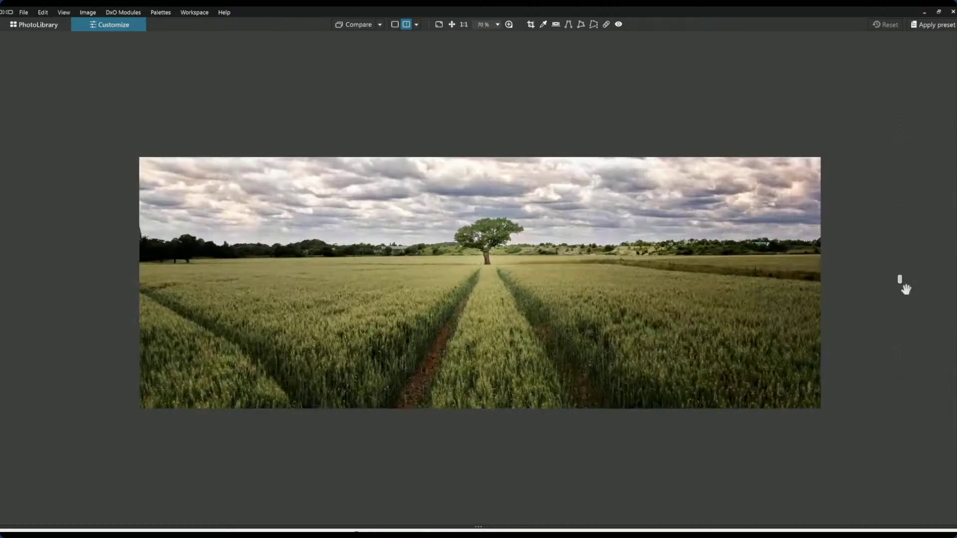
pyautogui.moveTo(902, 281); pyautogui.dragTo(905, 260)
pyautogui.scroll(1, 690, 342)
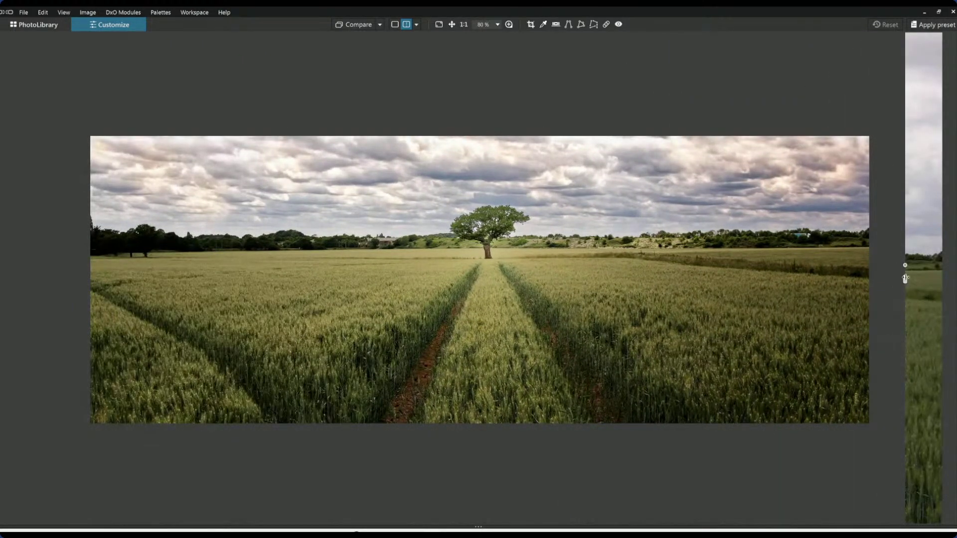
pyautogui.moveTo(905, 278); pyautogui.dragTo(950, 278)
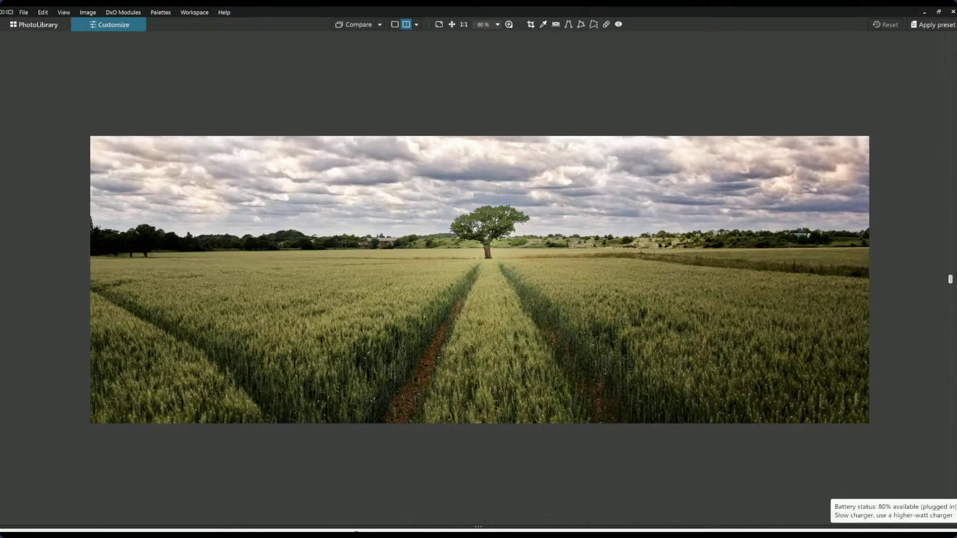
# Open the P51524 mountain coast ORF photo for editing in single-image view and apply the default general purpose preset
pyautogui.click(14, 24)
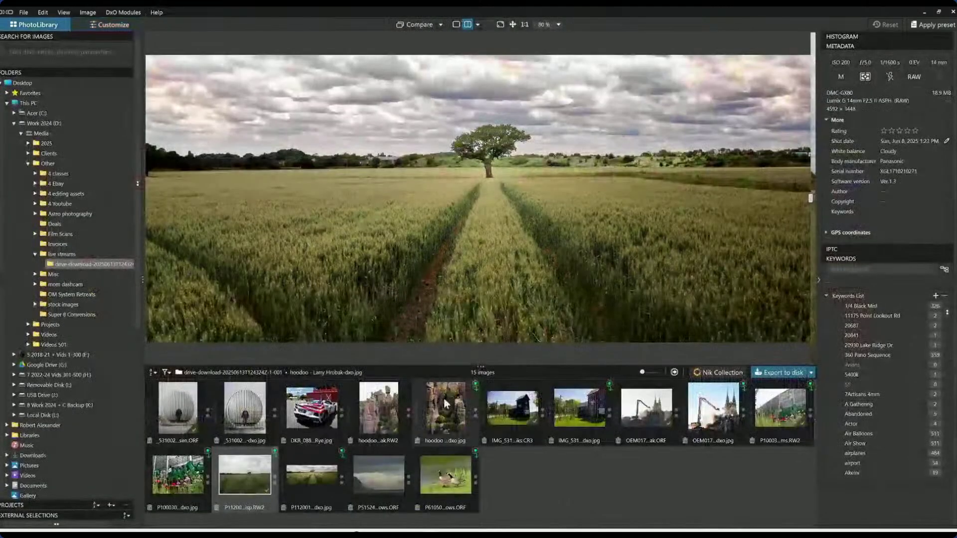
pyautogui.click(386, 483)
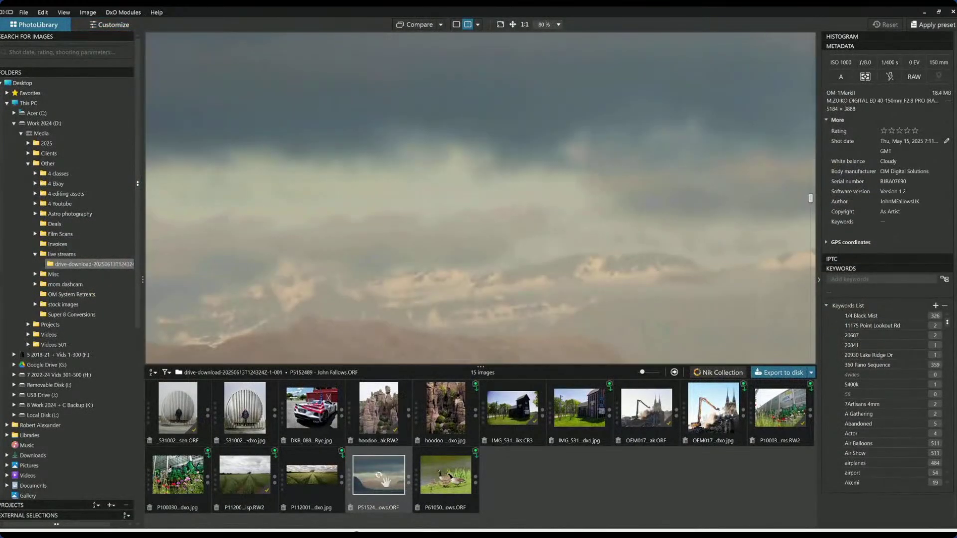
pyautogui.doubleClick(386, 483)
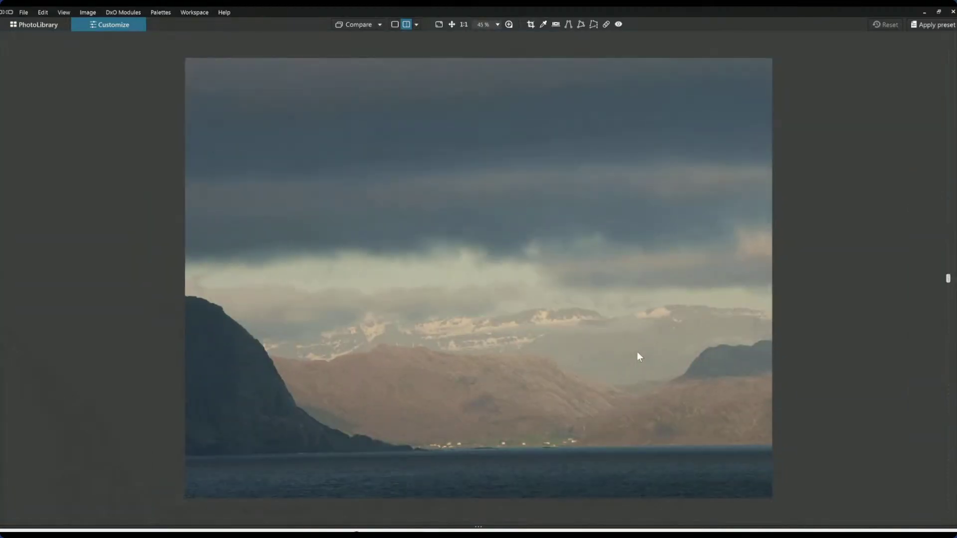
pyautogui.click(394, 24)
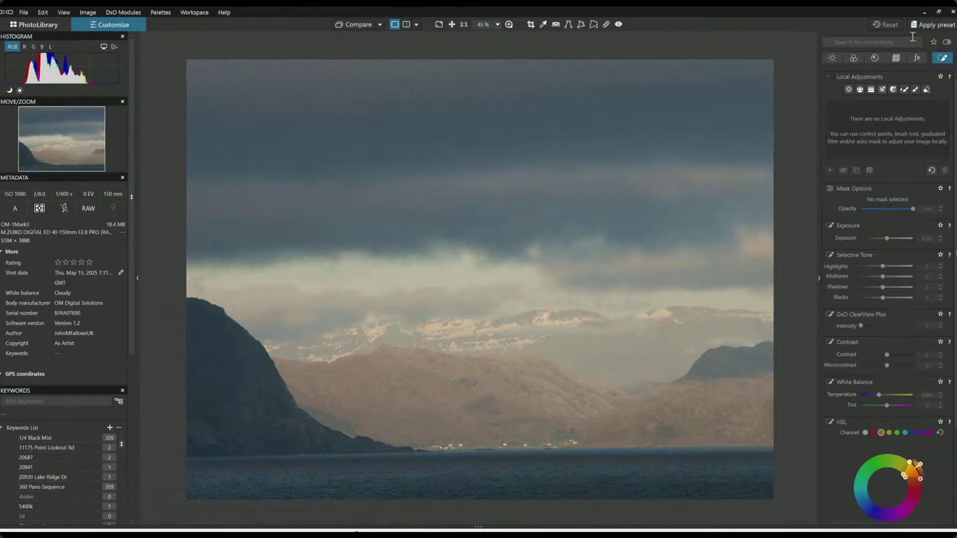
pyautogui.hotkey('ctrl', 'shift', 'p')
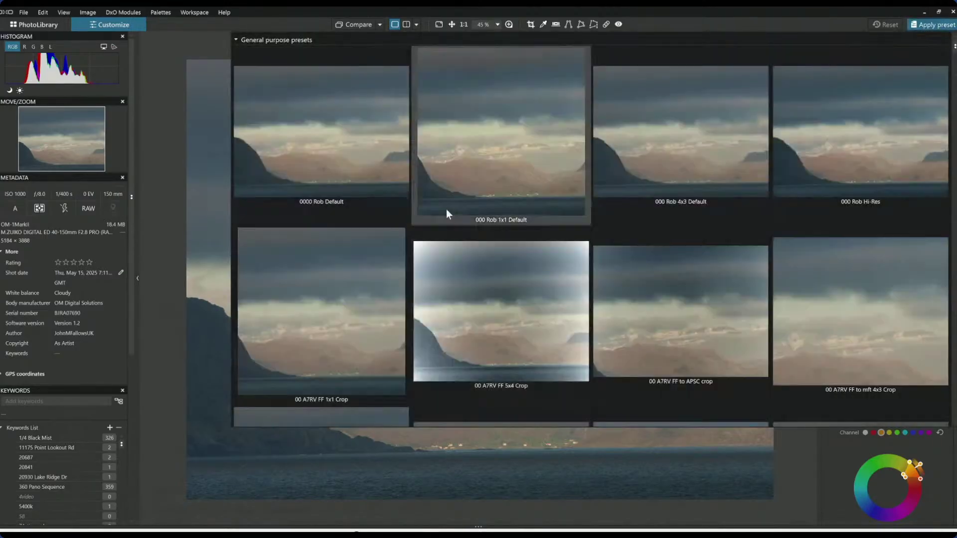
pyautogui.click(447, 208)
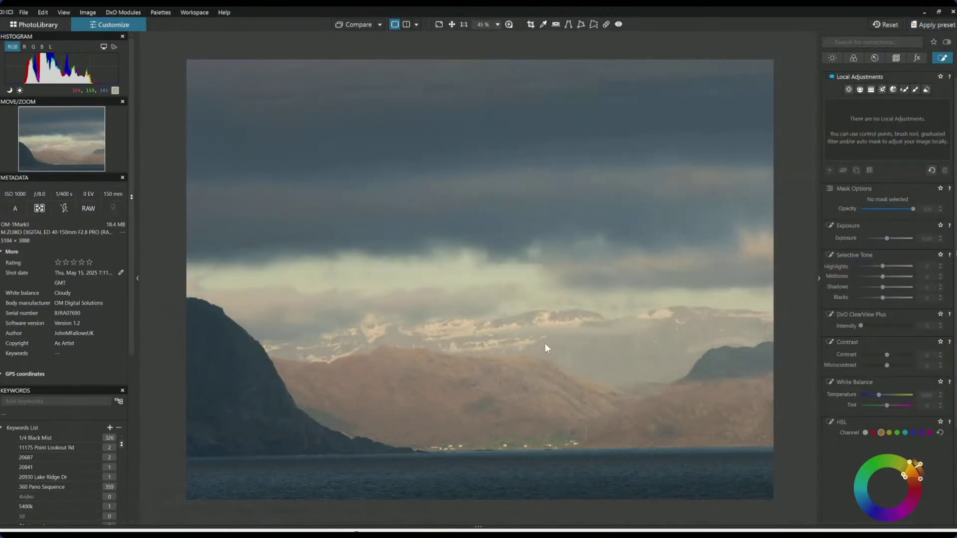
# Crop the mountain coast photo to a 16 × 7 aspect ratio and shift the crop frame down slightly
pyautogui.click(896, 57)
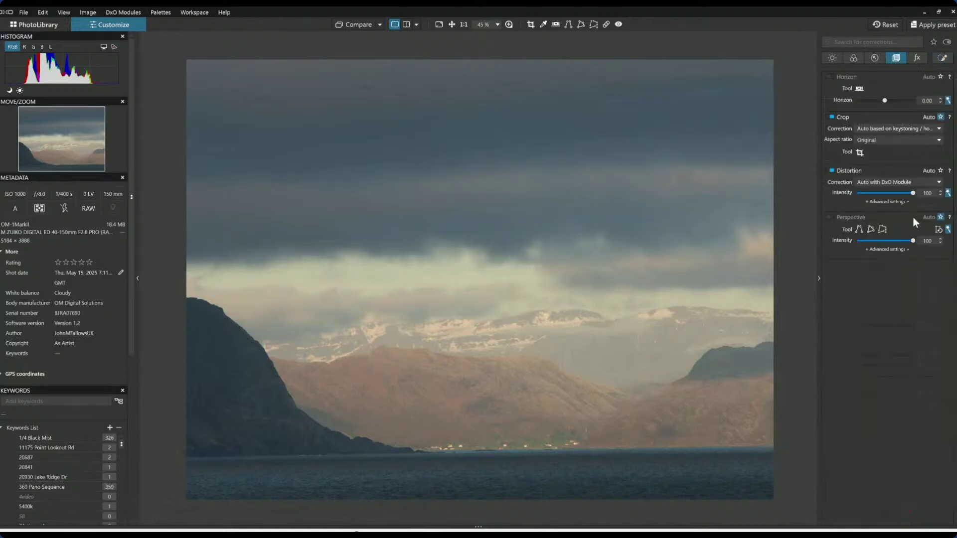
pyautogui.click(891, 141)
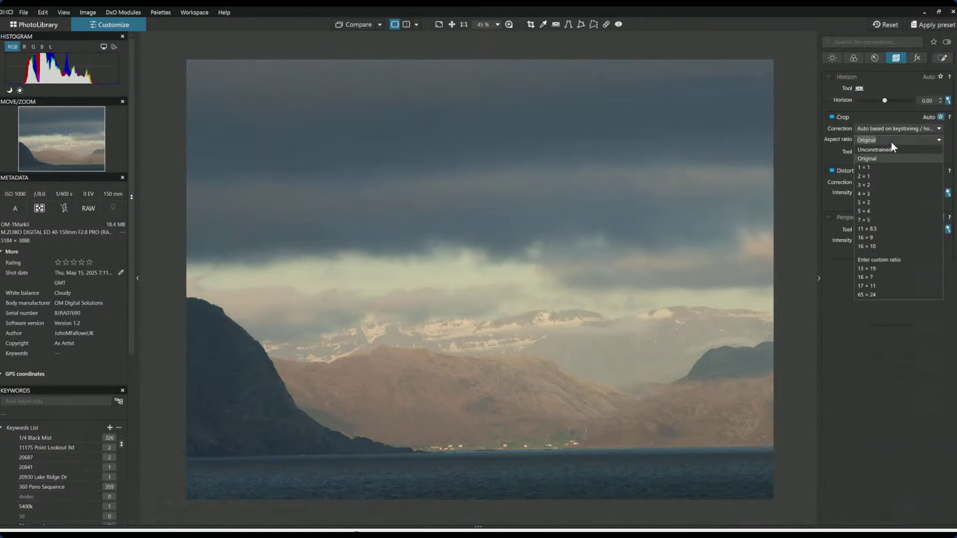
pyautogui.click(879, 278)
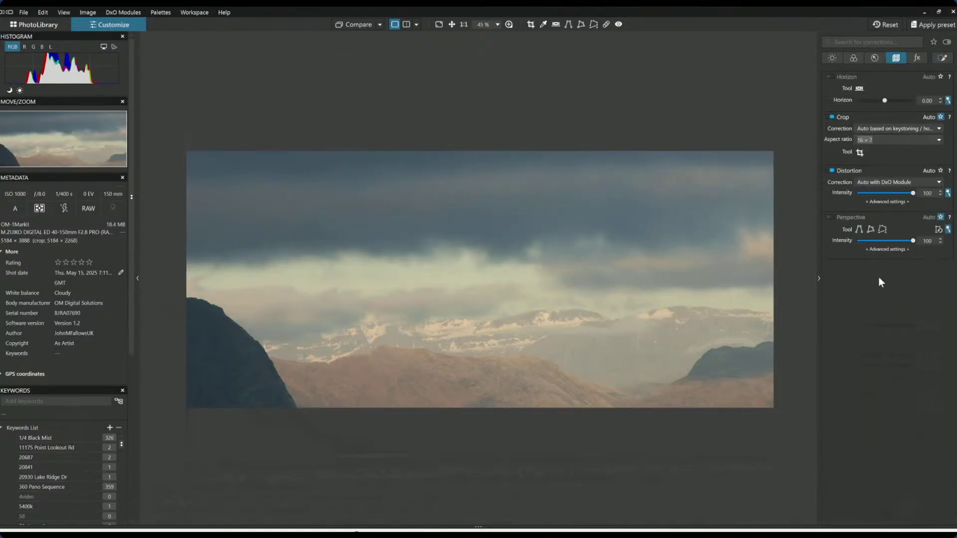
pyautogui.click(860, 152)
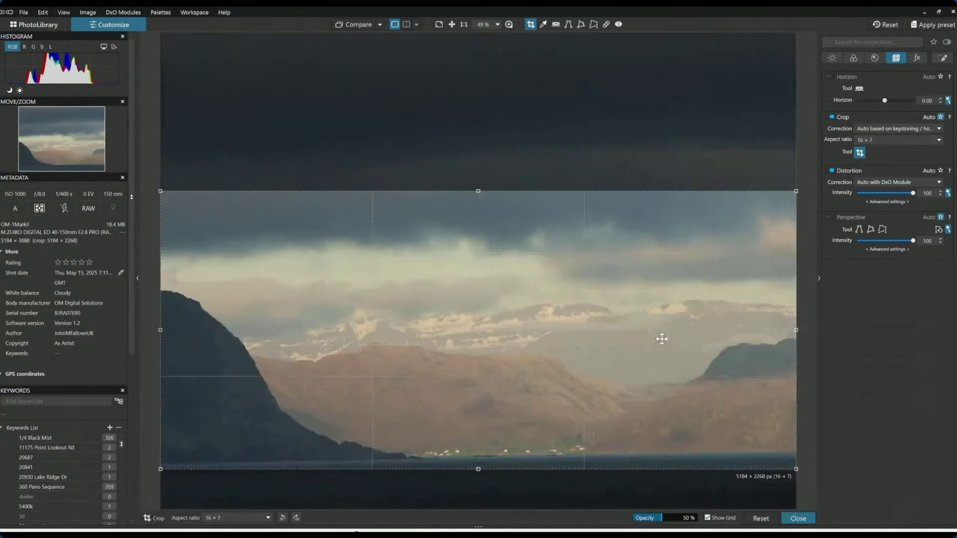
pyautogui.moveTo(662, 344); pyautogui.dragTo(661, 345)
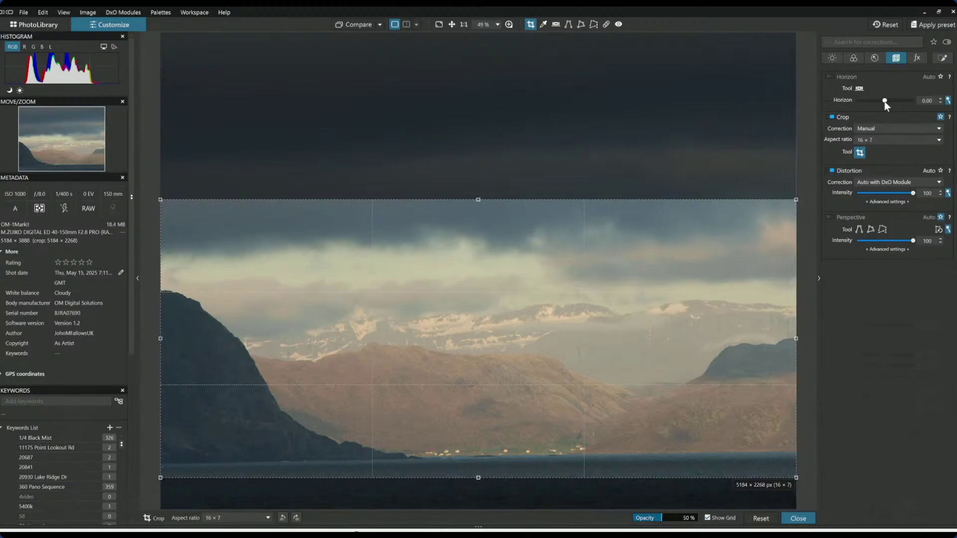
# Set the horizon to 0.70, narrow the crop to 5053 × 2211 px to exclude the slanted edges, and lower it over more water
pyautogui.click(884, 101)
pyautogui.scroll(6, 884, 101)
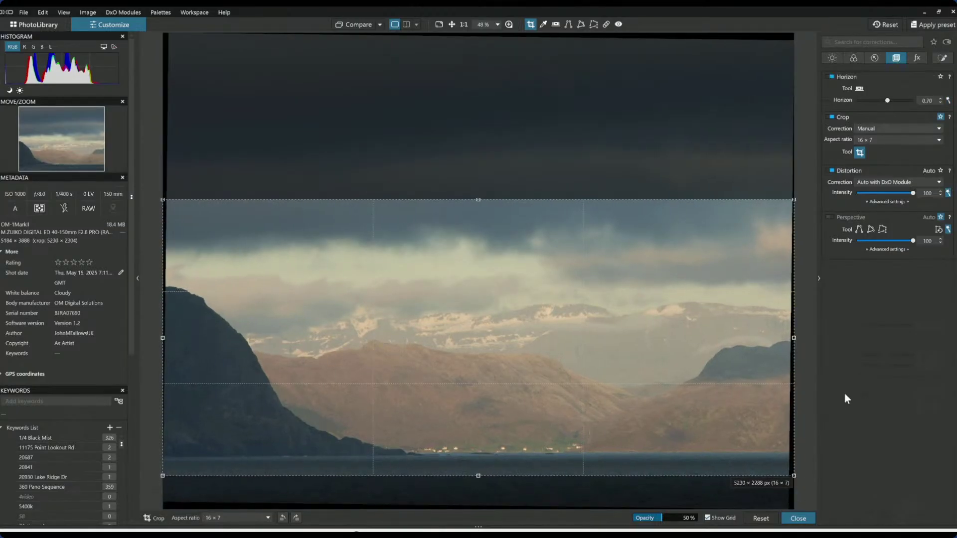
pyautogui.moveTo(794, 337); pyautogui.dragTo(781, 337)
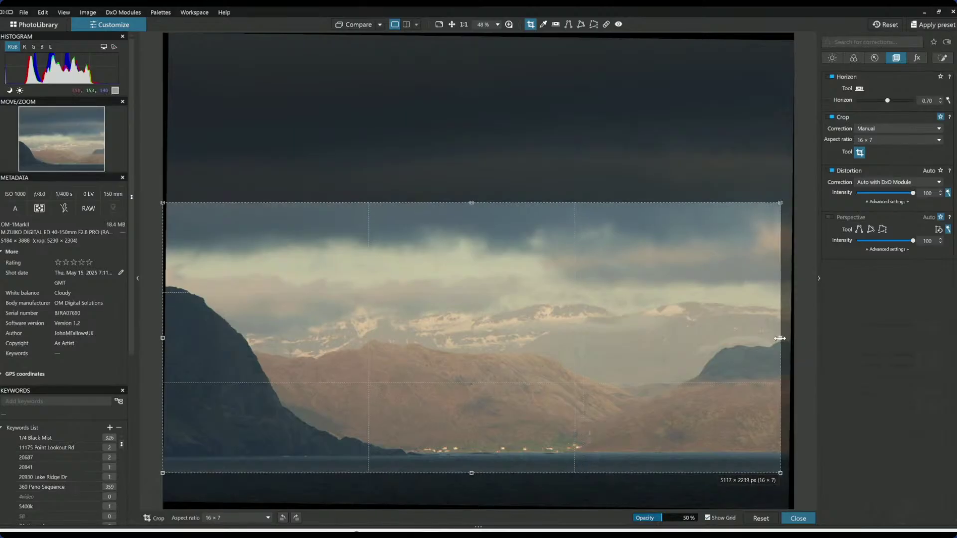
pyautogui.moveTo(163, 338); pyautogui.dragTo(172, 339)
pyautogui.moveTo(342, 337); pyautogui.dragTo(344, 357)
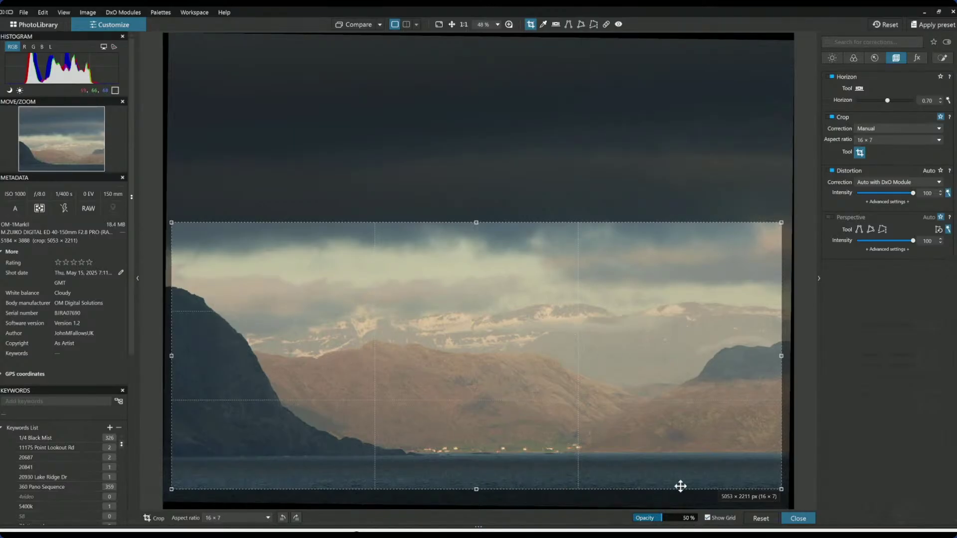
pyautogui.press('Return')
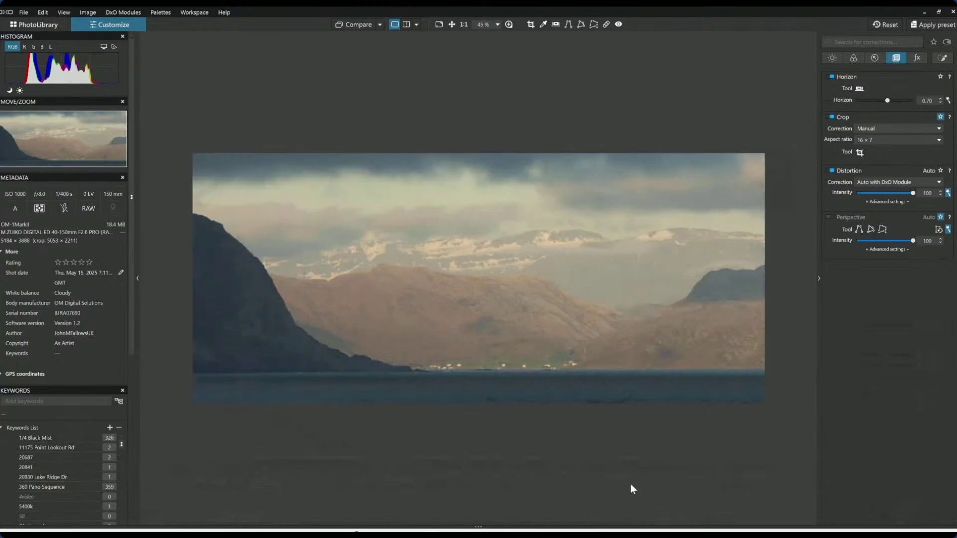
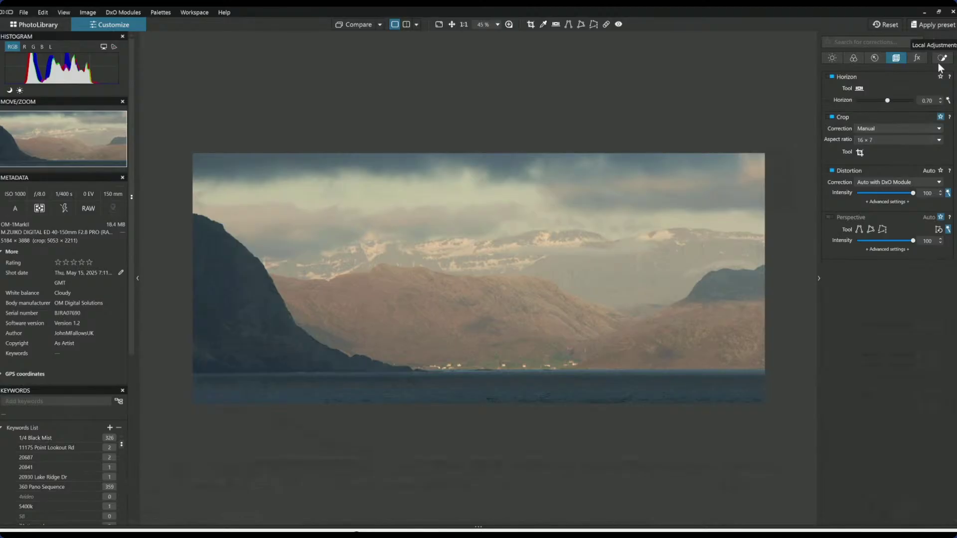
# Set the photo's global selective tones to highlights 46, midtones 24, shadows 7 and blacks -13
pyautogui.click(832, 58)
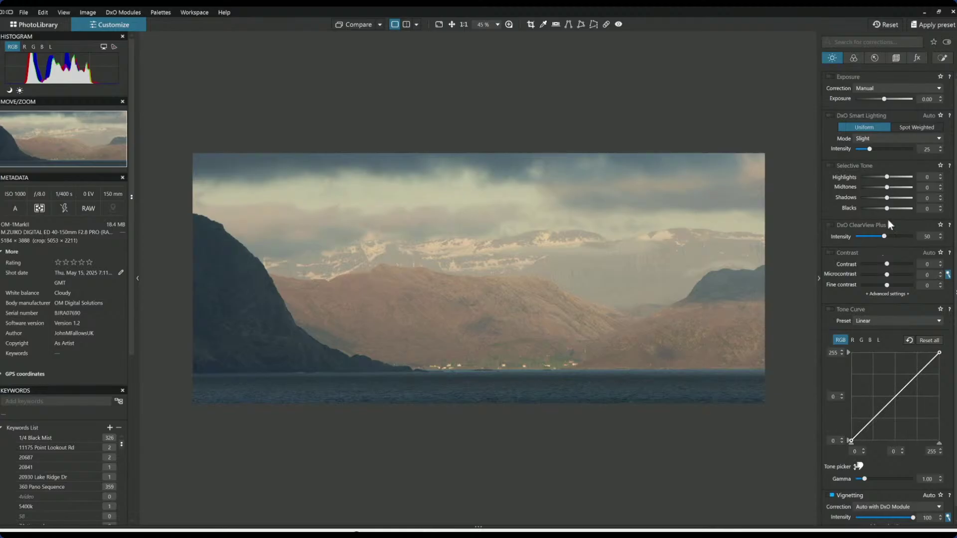
pyautogui.click(898, 178)
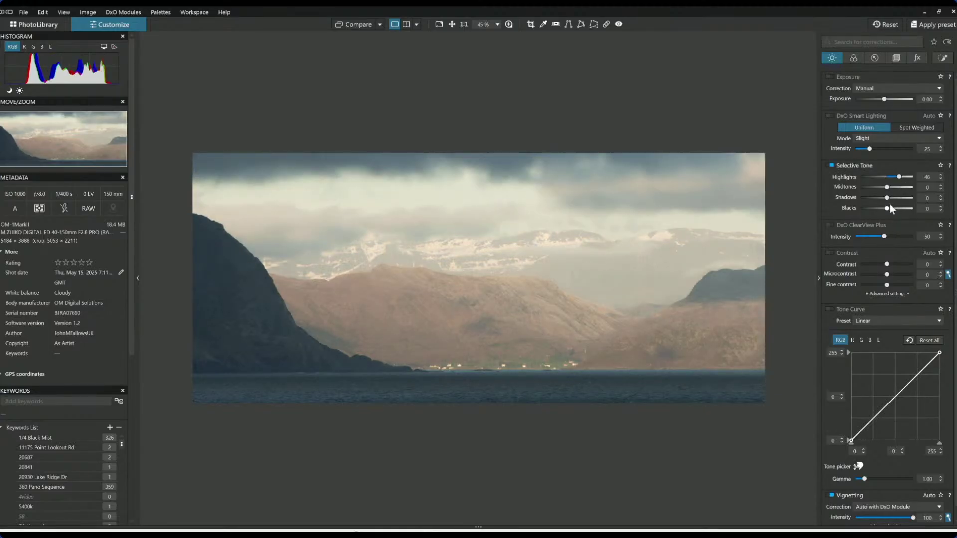
pyautogui.moveTo(887, 209)
pyautogui.mouseDown()
pyautogui.moveTo(894, 188)
pyautogui.moveTo(889, 198)
pyautogui.mouseUp()
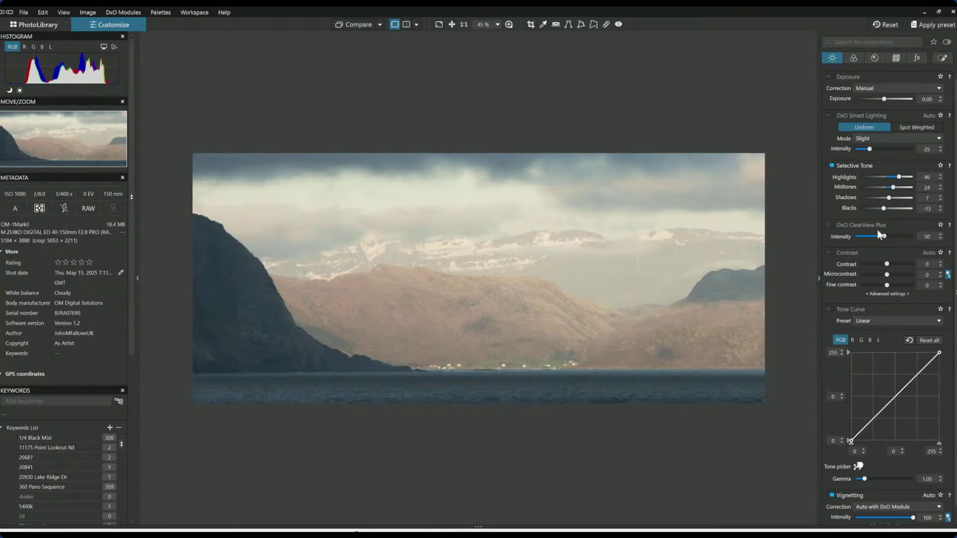
# Mask the dark foreground mountain with three control points over its base, peak and lower slope, with luma selectivity 54
pyautogui.click(943, 58)
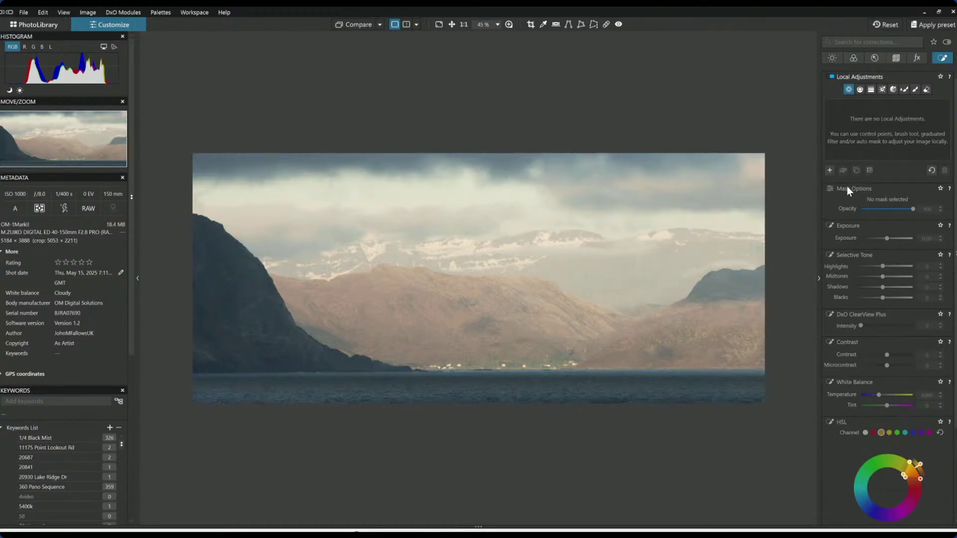
pyautogui.click(239, 345)
pyautogui.moveTo(259, 327); pyautogui.dragTo(284, 305)
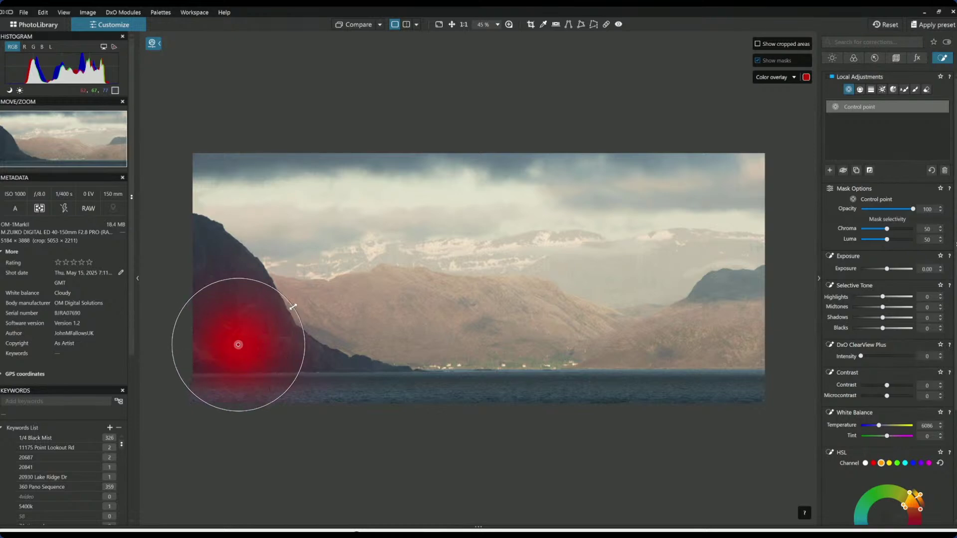
pyautogui.moveTo(887, 239); pyautogui.dragTo(890, 239)
pyautogui.click(207, 260)
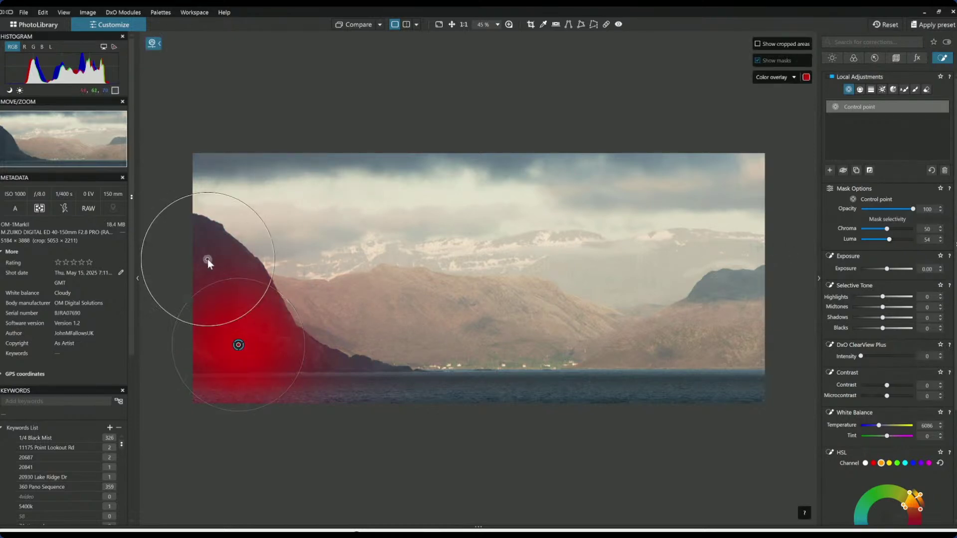
pyautogui.click(311, 361)
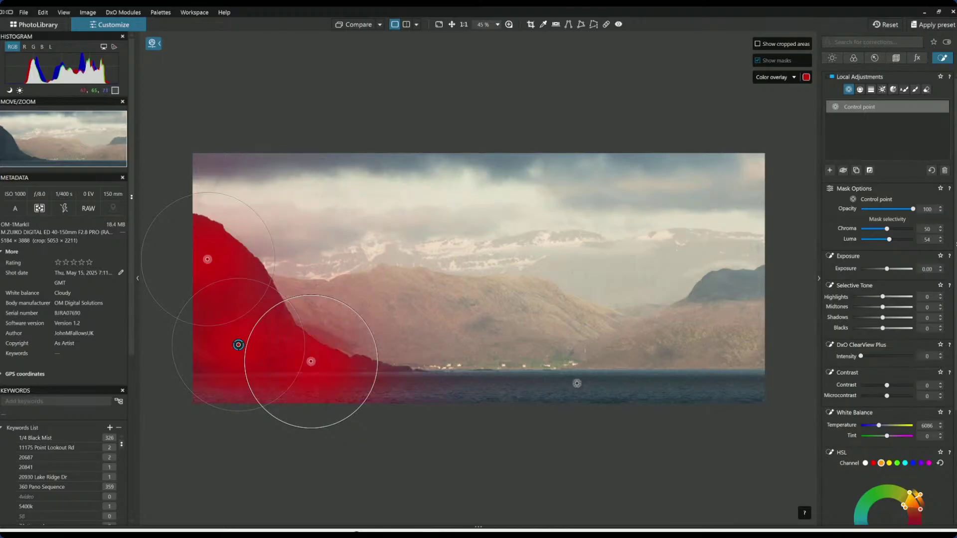
# Set the mountain mask's ClearView Plus intensity to 100, highlights to 66, midtones to 7 and white balance temperature to 6586
pyautogui.click(912, 357)
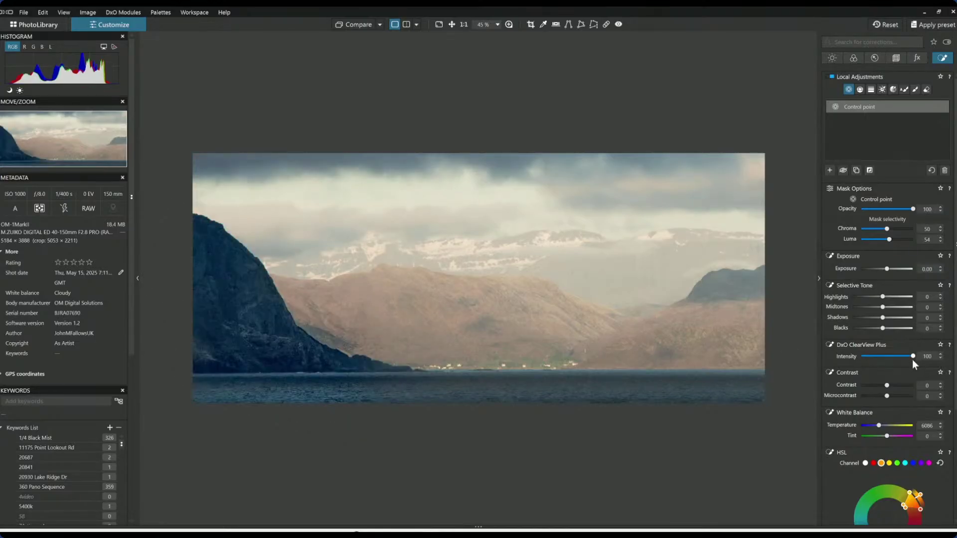
pyautogui.moveTo(895, 320); pyautogui.dragTo(885, 321)
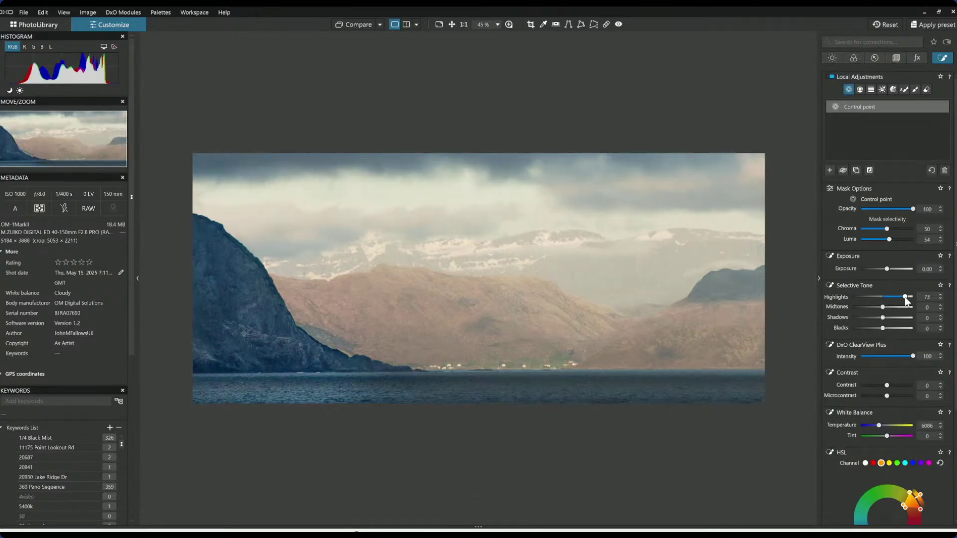
pyautogui.moveTo(906, 300); pyautogui.dragTo(906, 299)
pyautogui.moveTo(228, 247)
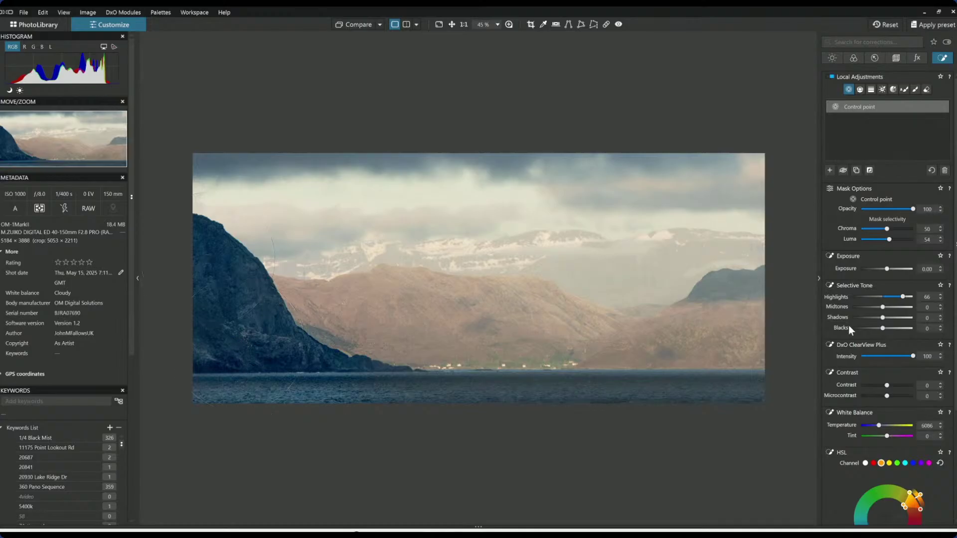
pyautogui.moveTo(883, 307); pyautogui.dragTo(886, 309)
pyautogui.scroll(1, 878, 427)
# Extend the mountain mask with four control points spaced across the strip of water
pyautogui.click(396, 394)
pyautogui.click(505, 394)
pyautogui.click(610, 396)
pyautogui.click(729, 395)
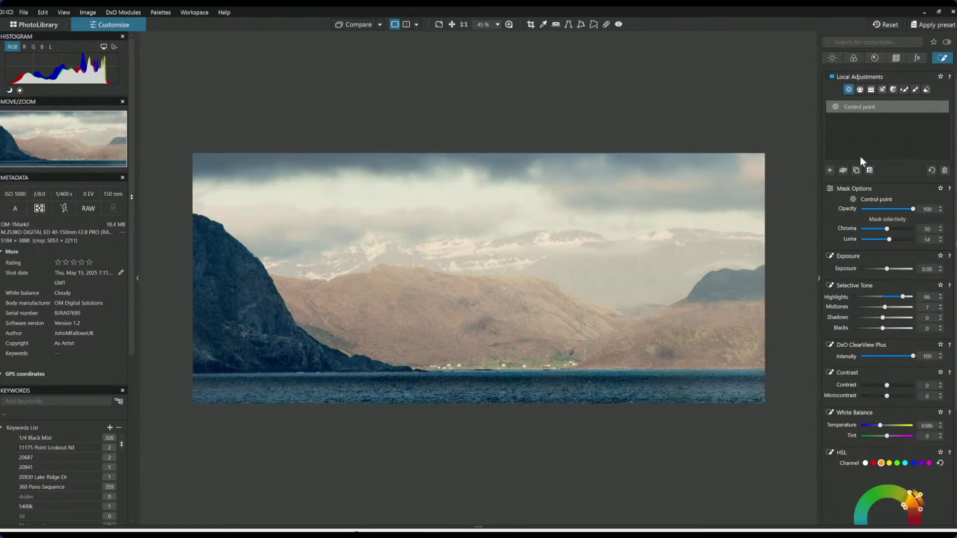
# Create a second control-point mask with six points spread over the distant brown hills, misty slopes and snowy peaks
pyautogui.click(831, 170)
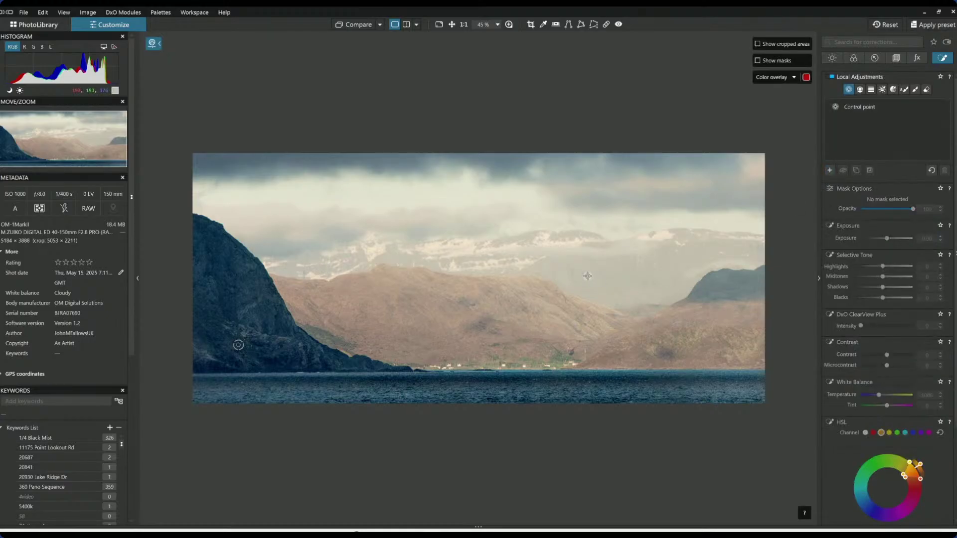
pyautogui.click(669, 260)
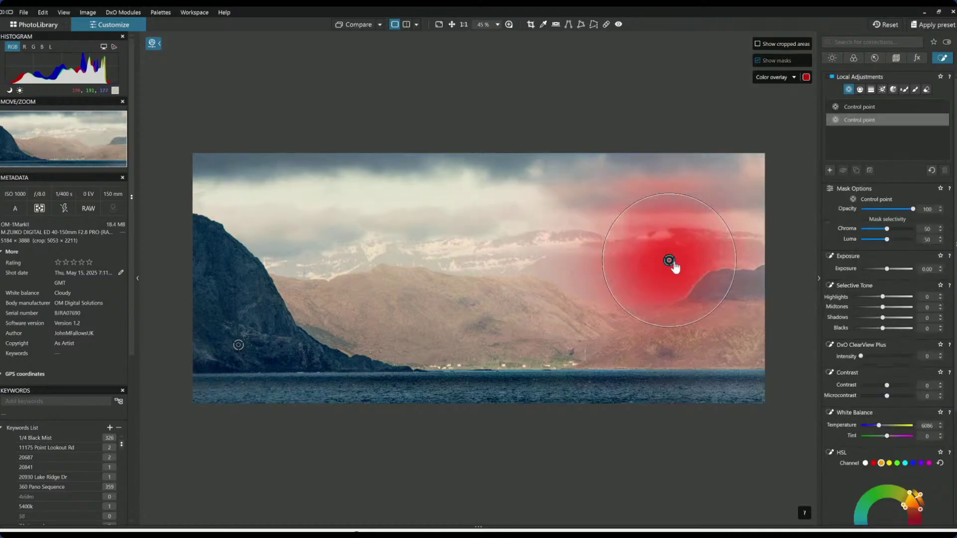
pyautogui.click(587, 278)
pyautogui.click(485, 323)
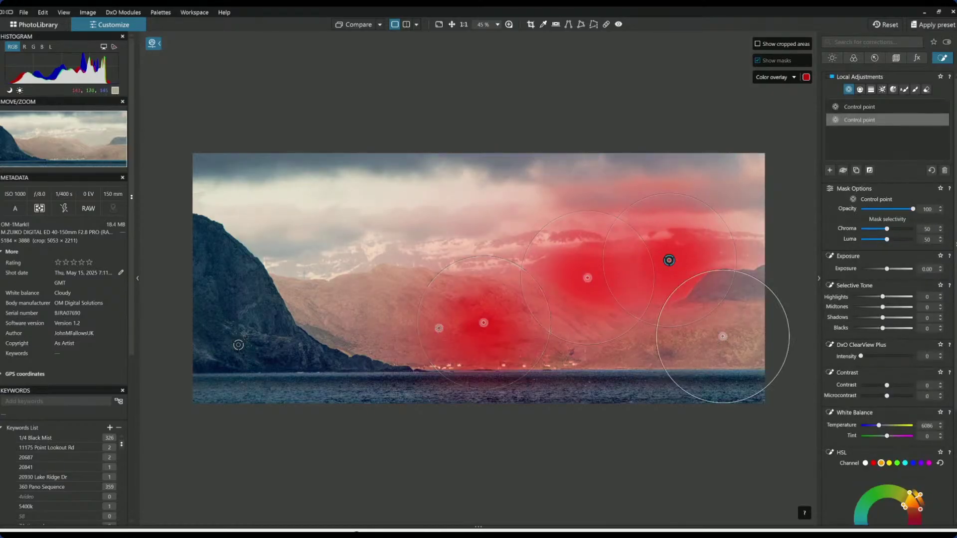
pyautogui.click(372, 308)
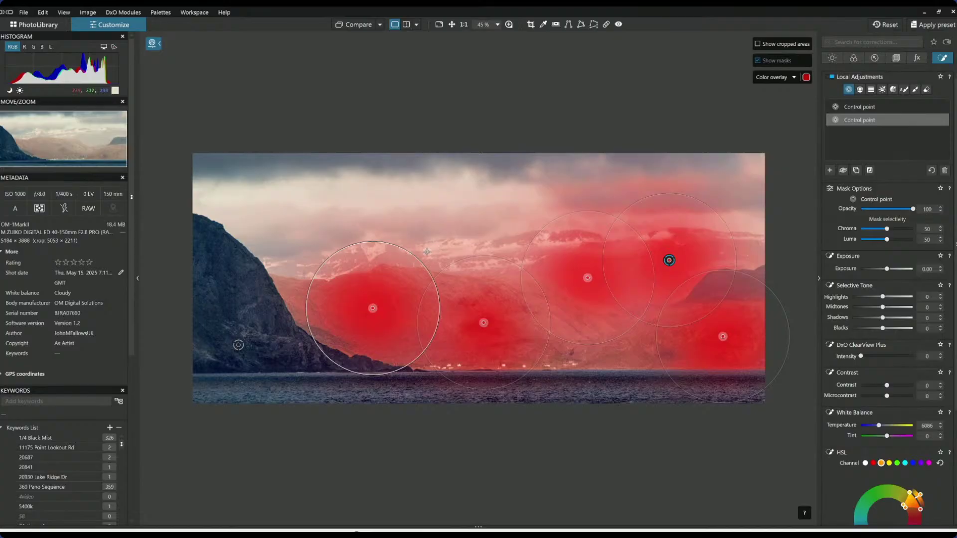
pyautogui.click(395, 257)
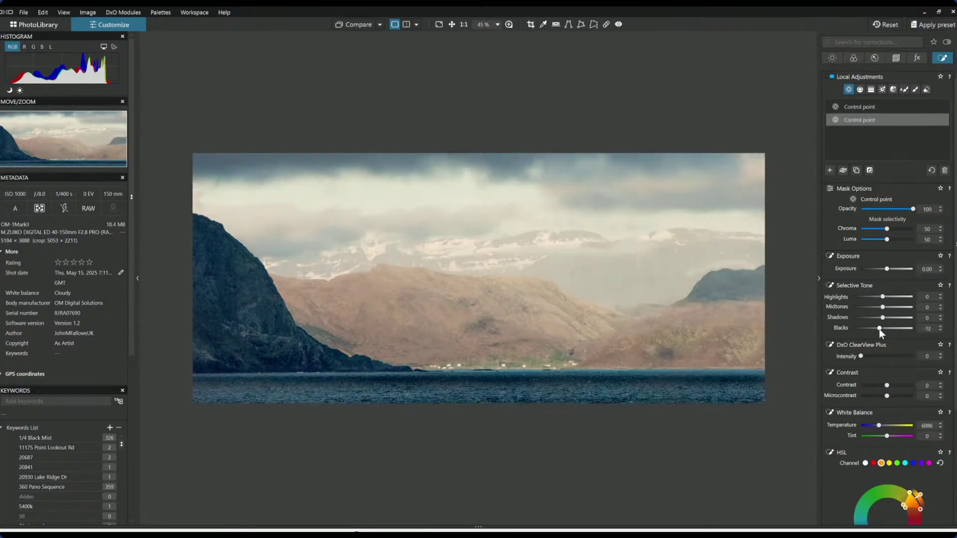
# Set the distant hills mask's blacks to -38, vibrancy to 44, ClearView Plus intensity to 5 and microcontrast to 7
pyautogui.moveTo(883, 328); pyautogui.dragTo(875, 329)
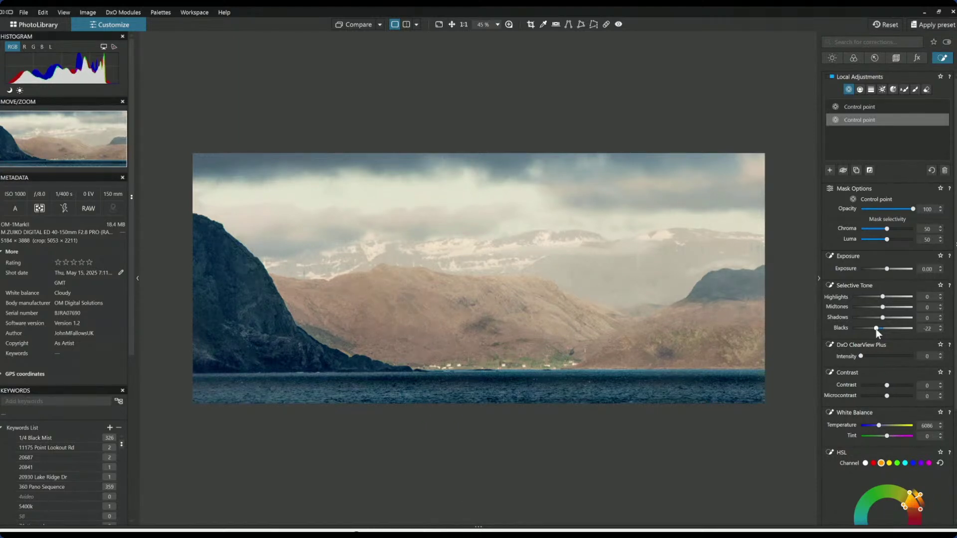
pyautogui.scroll(-3, 883, 344)
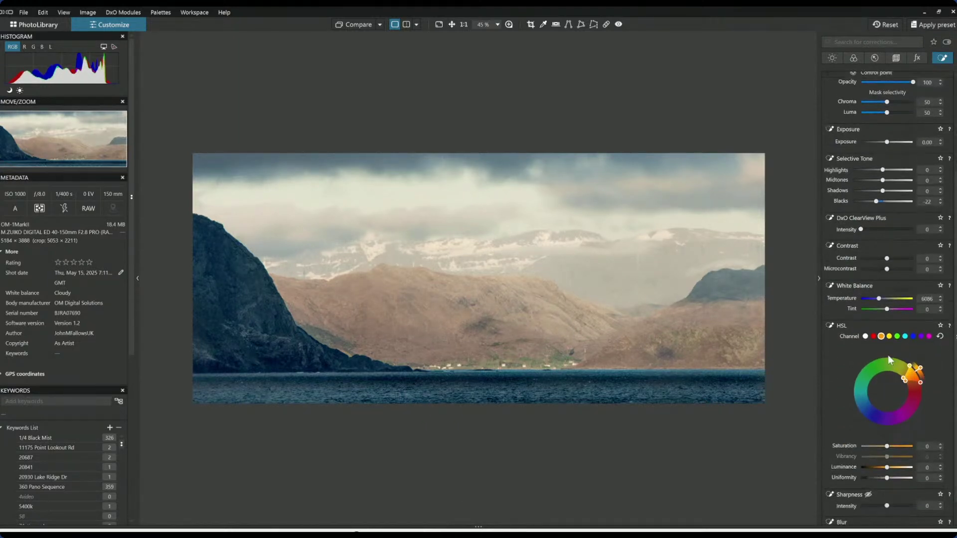
pyautogui.click(865, 337)
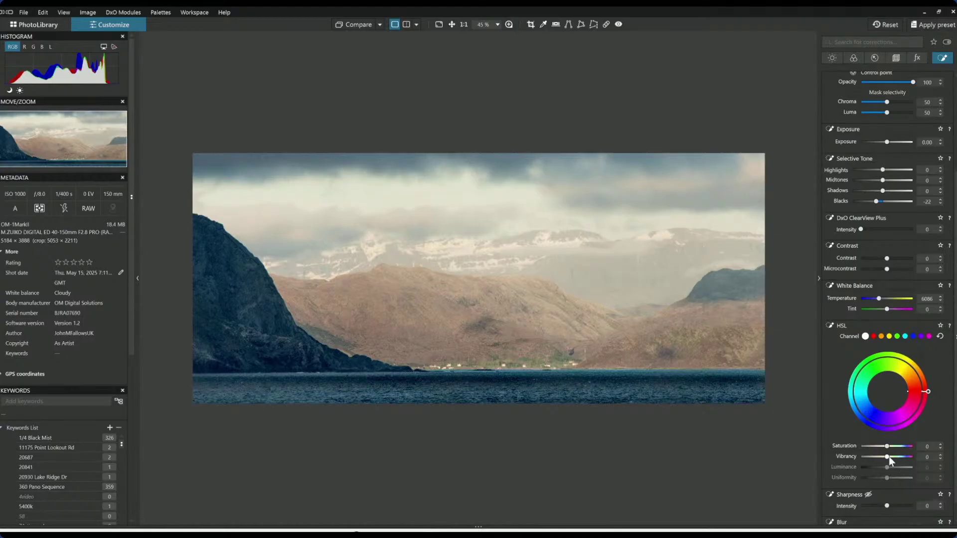
pyautogui.moveTo(888, 457); pyautogui.dragTo(898, 460)
pyautogui.scroll(1, 887, 305)
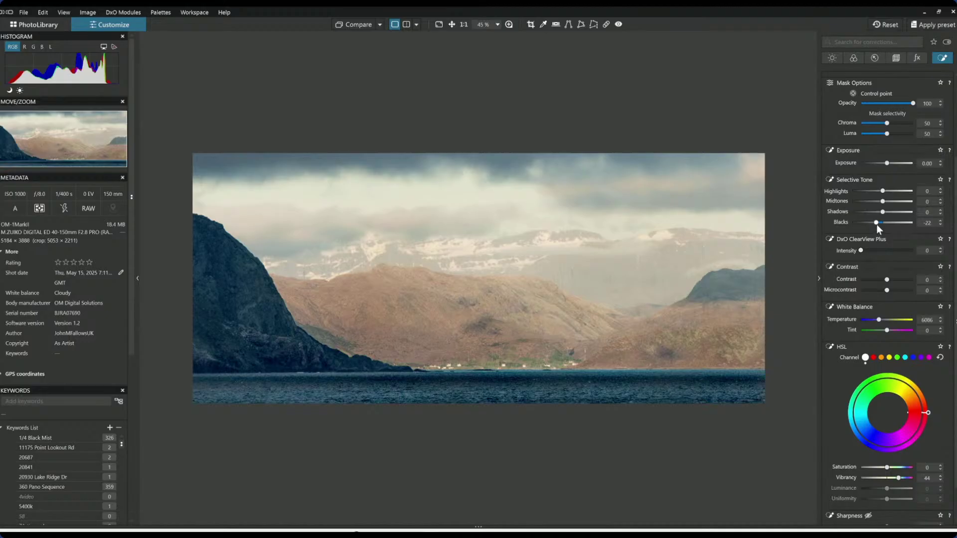
pyautogui.moveTo(876, 222); pyautogui.dragTo(864, 255)
pyautogui.moveTo(887, 290); pyautogui.dragTo(889, 290)
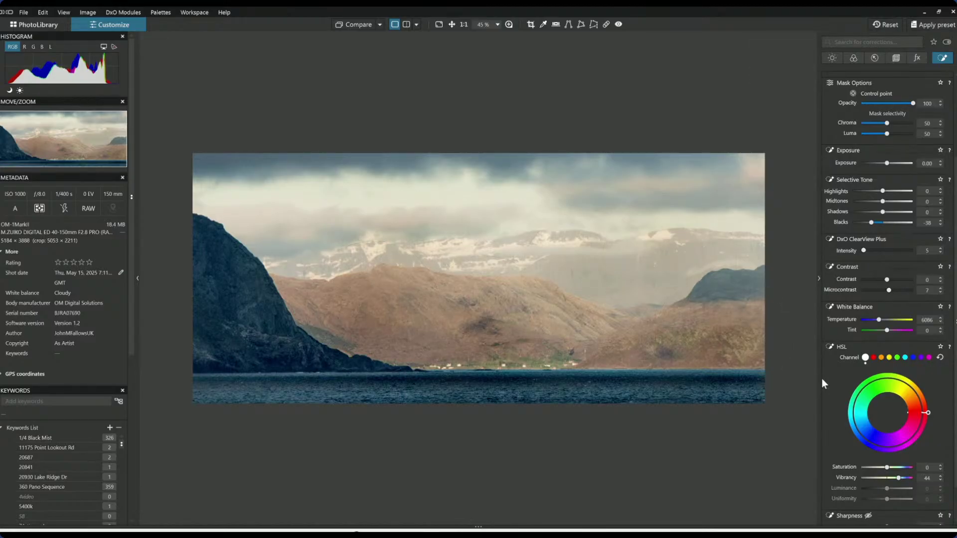
# Extend the dark foreground mountain mask with two small control points over the distant blue headland
pyautogui.moveTo(770, 313)
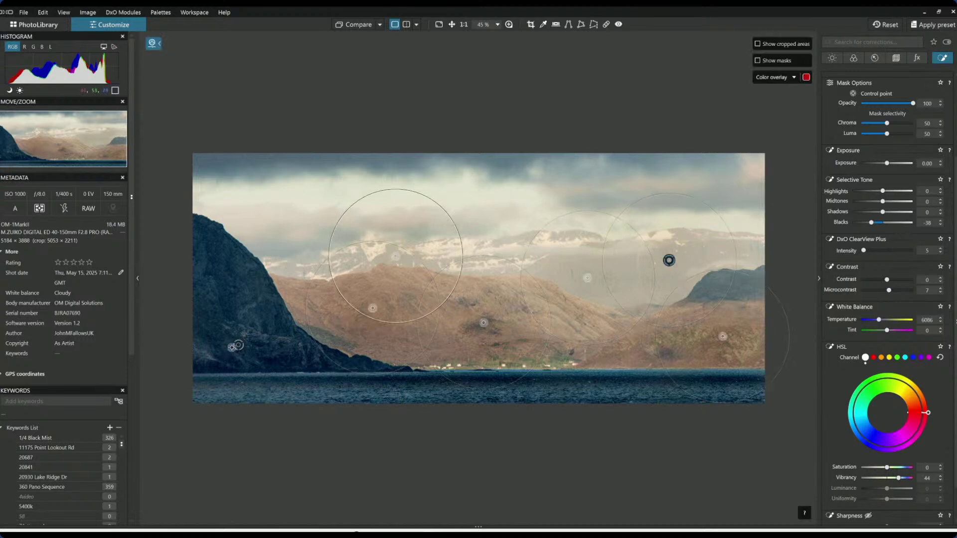
pyautogui.click(237, 346)
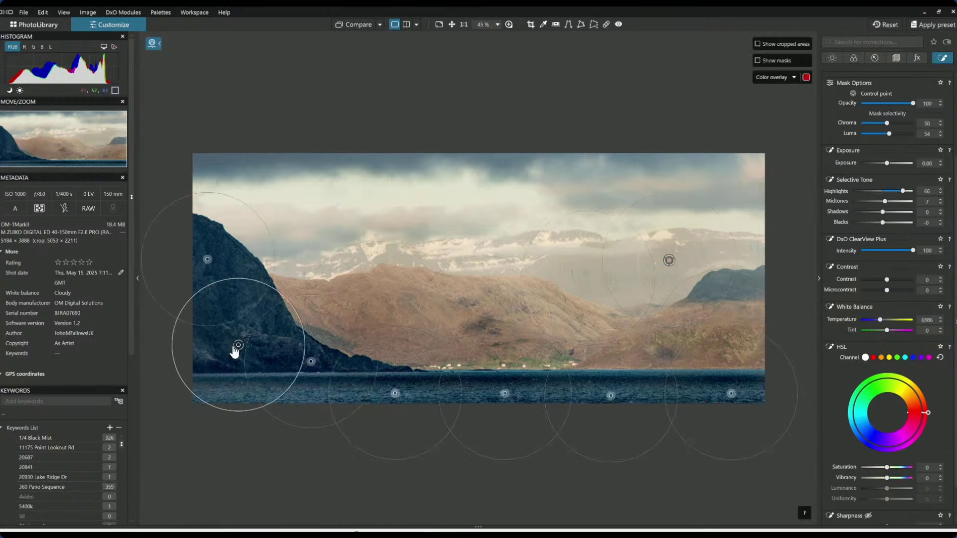
pyautogui.click(755, 285)
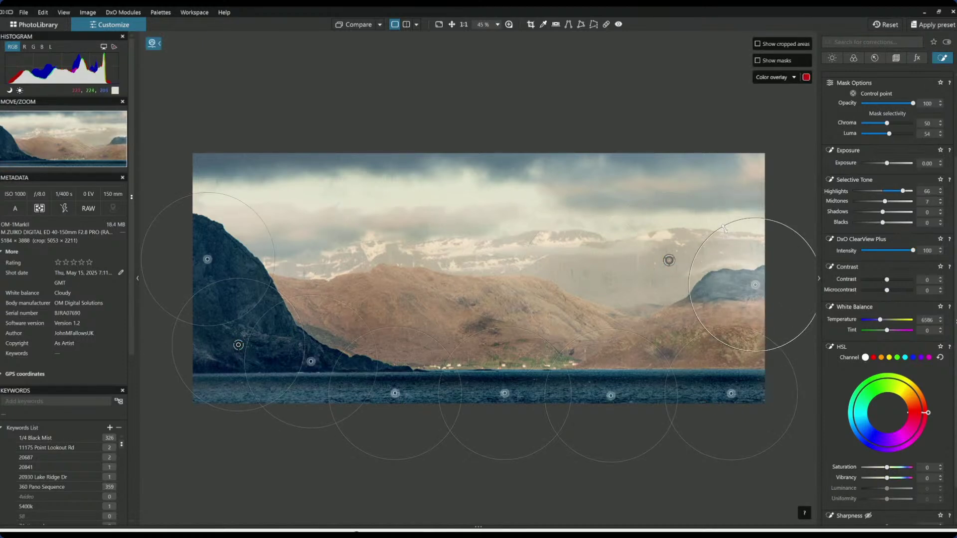
pyautogui.moveTo(726, 231); pyautogui.dragTo(750, 256)
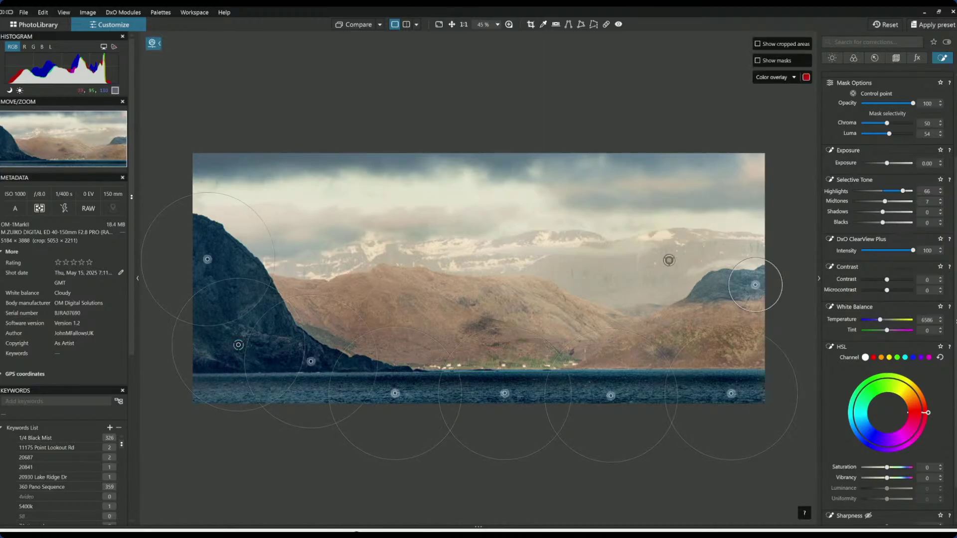
pyautogui.moveTo(744, 287)
pyautogui.moveTo(743, 286); pyautogui.dragTo(758, 286)
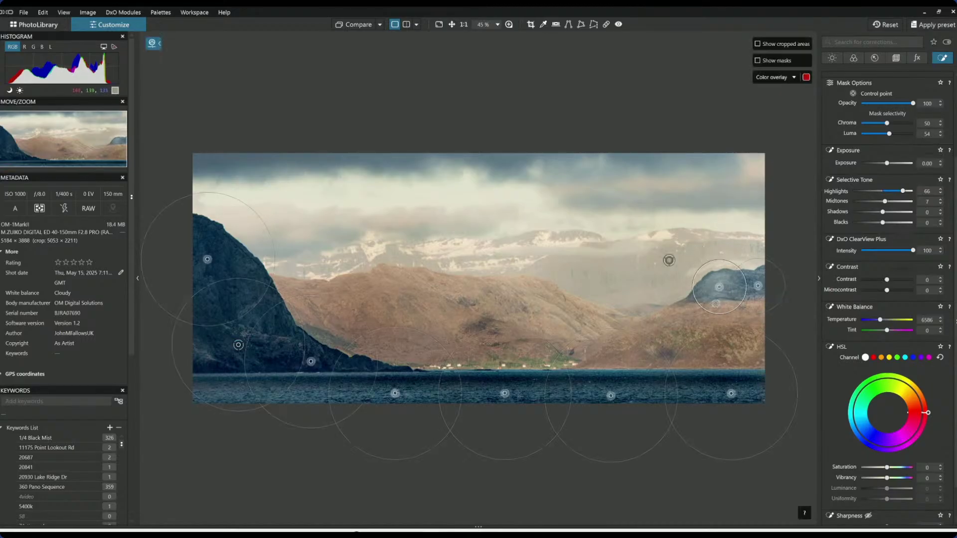
pyautogui.moveTo(725, 287)
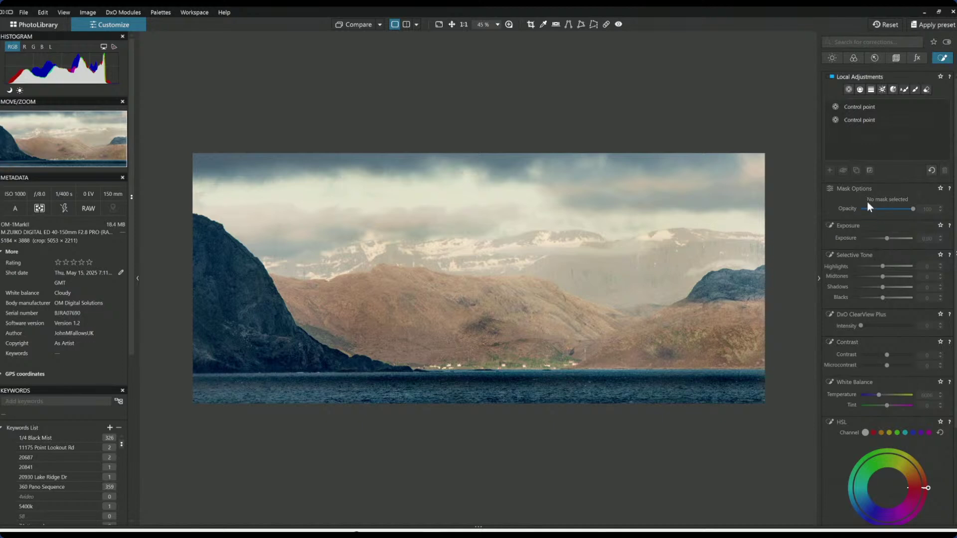
# Mask the sky with a control line, chroma selectivity 59 and luma 55, and set its saturation to 26 and vibrancy to 91
pyautogui.click(858, 90)
pyautogui.moveTo(428, 198); pyautogui.dragTo(428, 255)
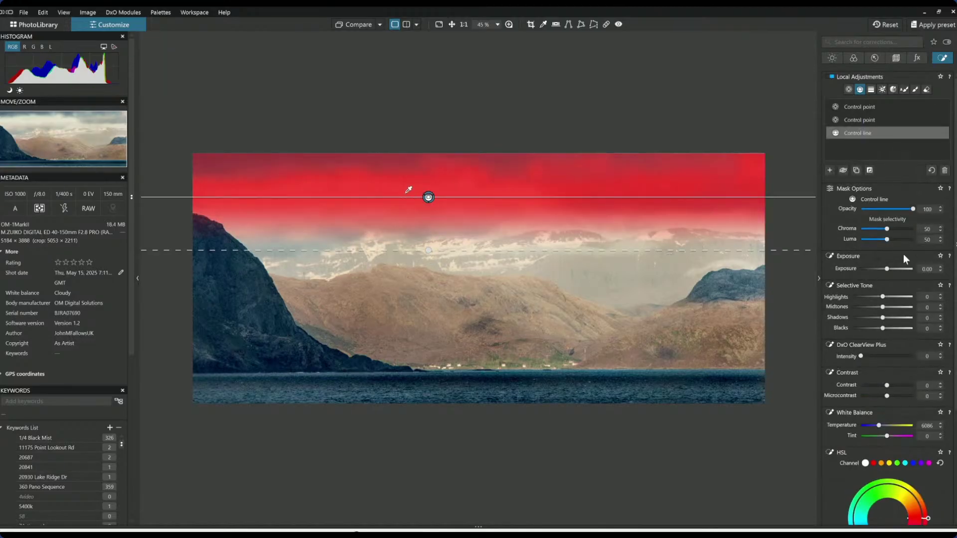
pyautogui.moveTo(886, 240); pyautogui.dragTo(892, 229)
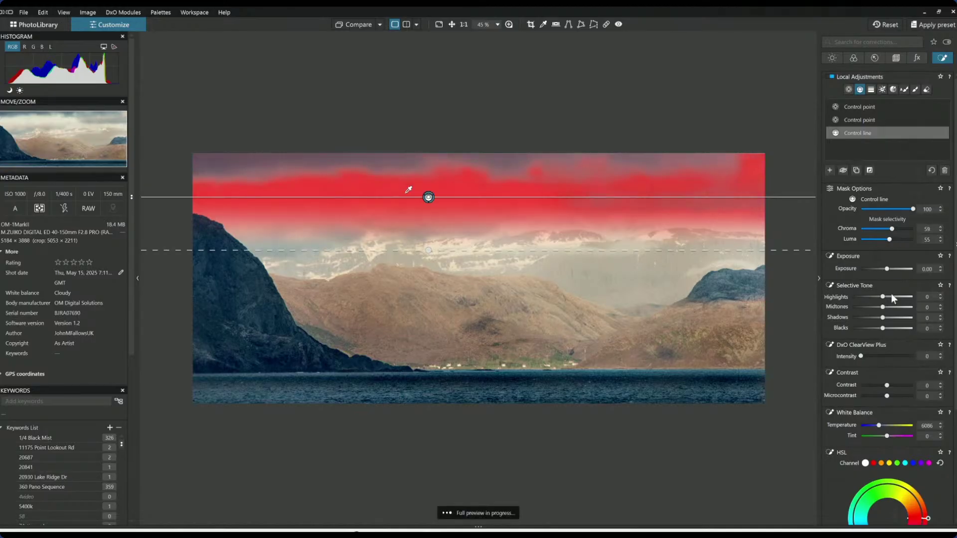
pyautogui.scroll(-5, 873, 358)
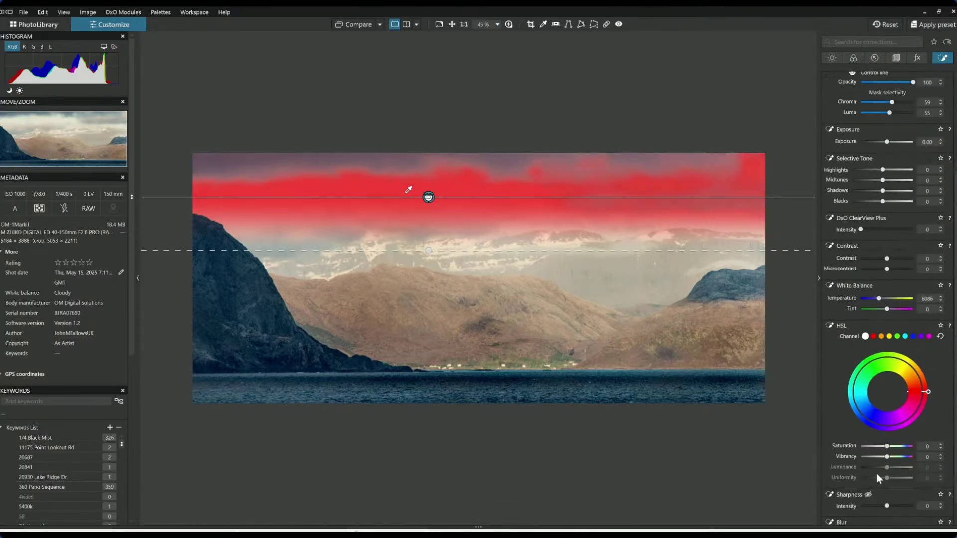
pyautogui.moveTo(886, 457)
pyautogui.mouseDown()
pyautogui.moveTo(908, 459)
pyautogui.moveTo(894, 448)
pyautogui.mouseUp()
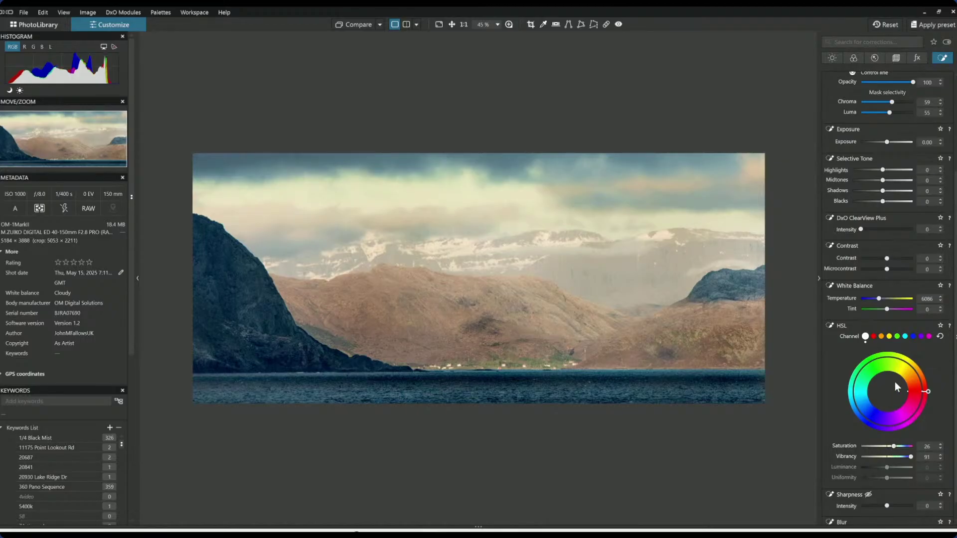
# Sample the bright band of cloud with the global HSL colour picker to identify its hue range
pyautogui.click(854, 58)
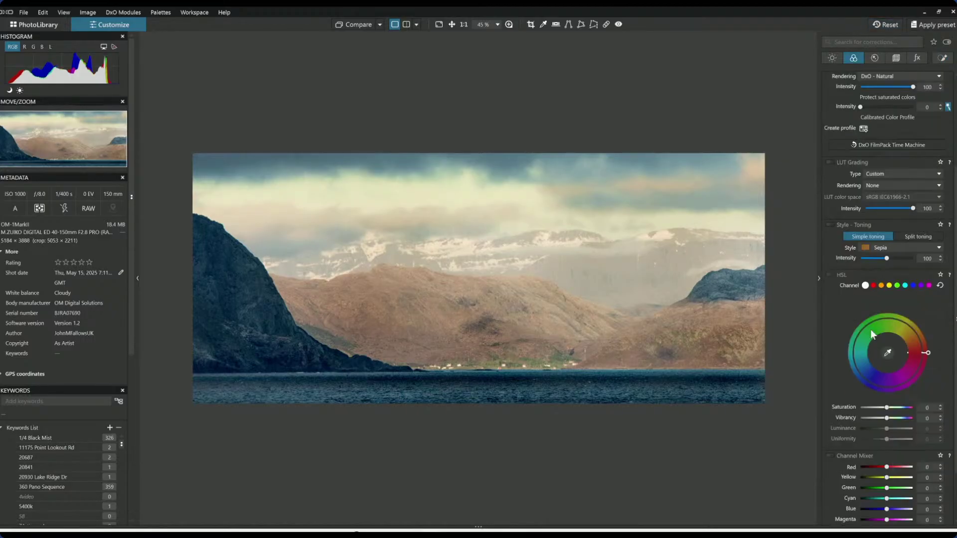
pyautogui.click(888, 354)
pyautogui.click(474, 192)
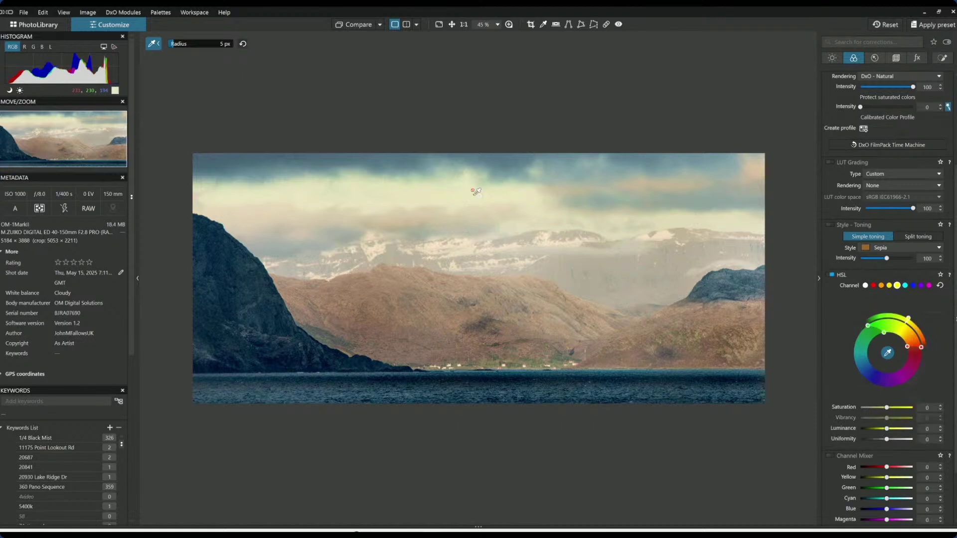
pyautogui.click(472, 193)
pyautogui.click(427, 190)
# Compare the sky control line's green HSL range with the global hue range sampled from the clouds
pyautogui.click(942, 57)
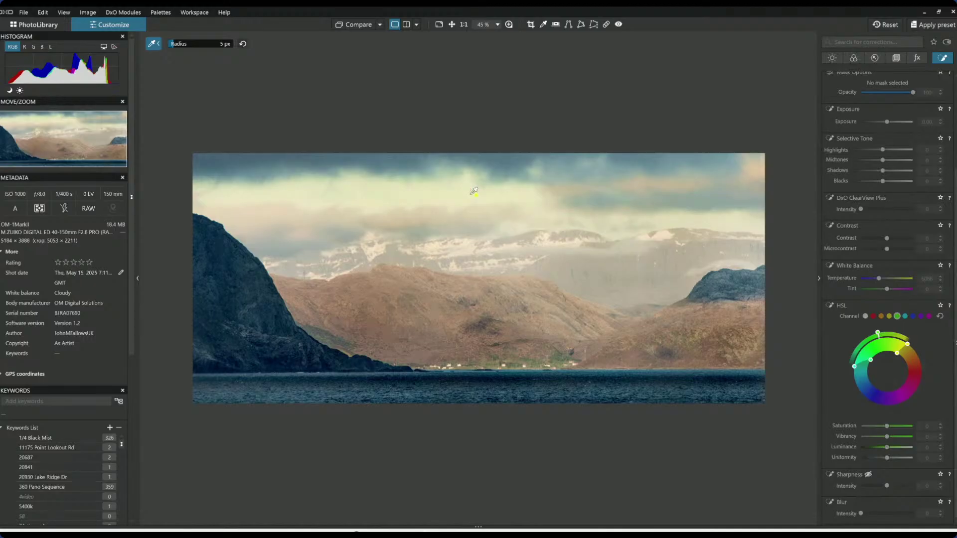
pyautogui.scroll(3, 904, 192)
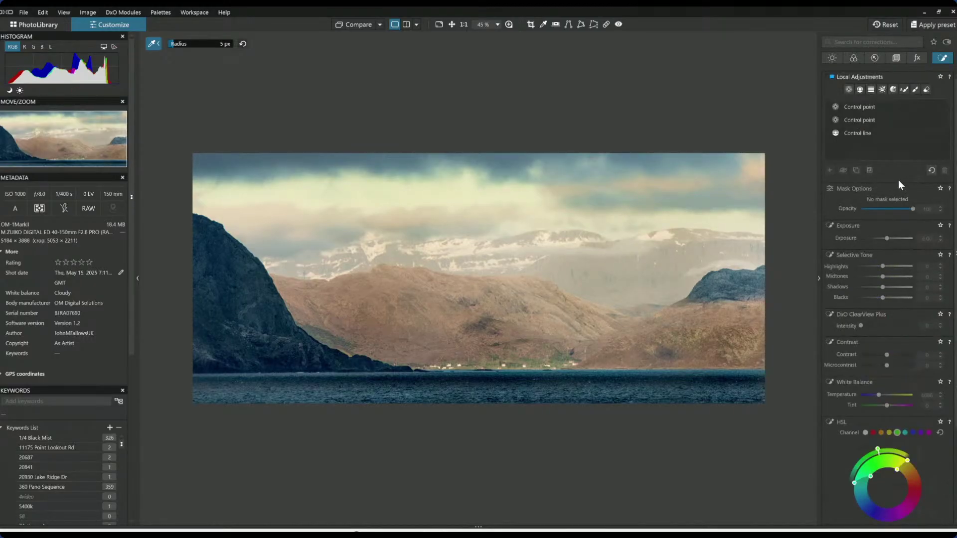
pyautogui.click(873, 134)
pyautogui.scroll(-3, 895, 414)
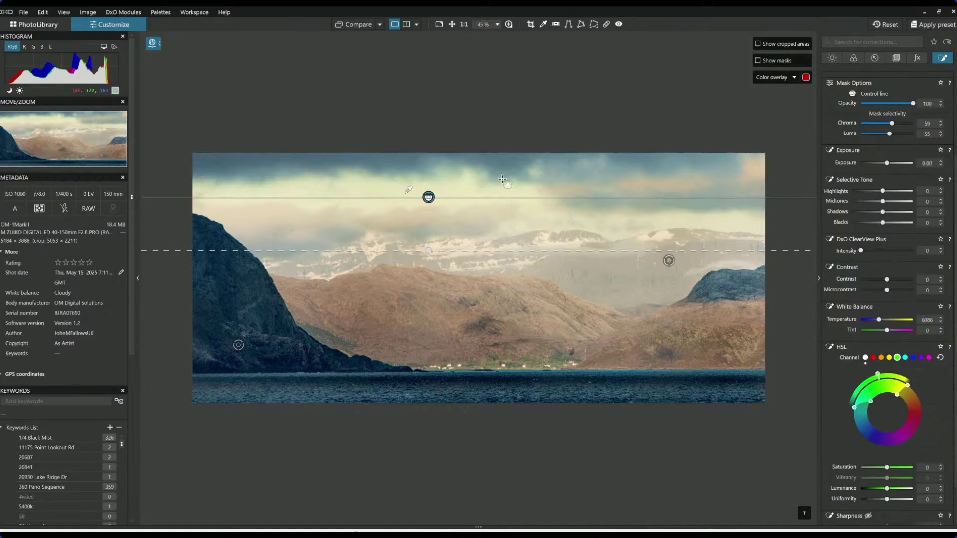
pyautogui.click(854, 57)
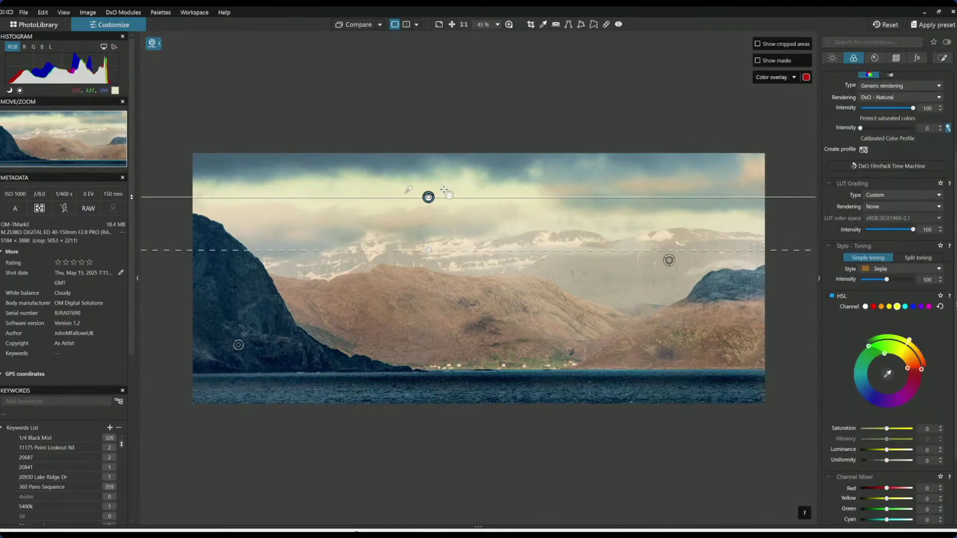
pyautogui.click(873, 344)
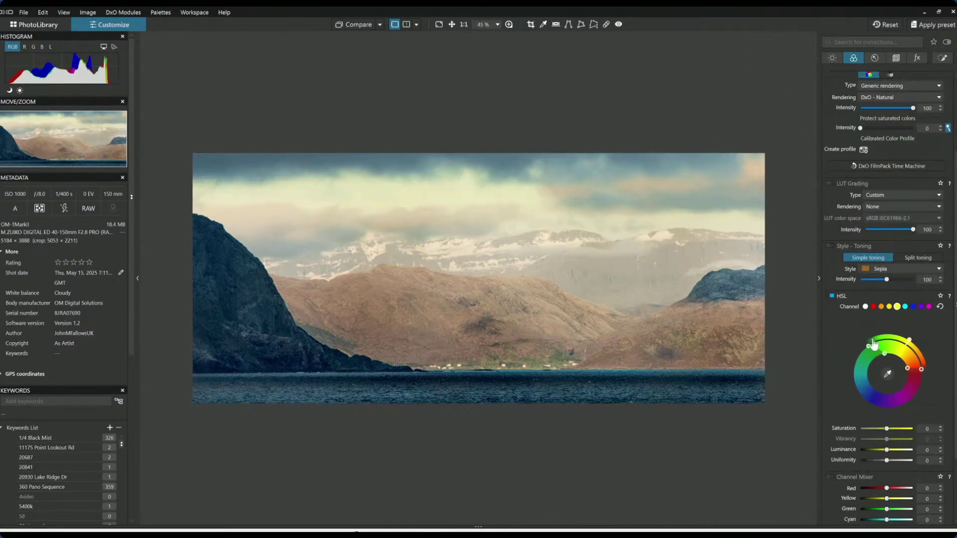
pyautogui.click(887, 376)
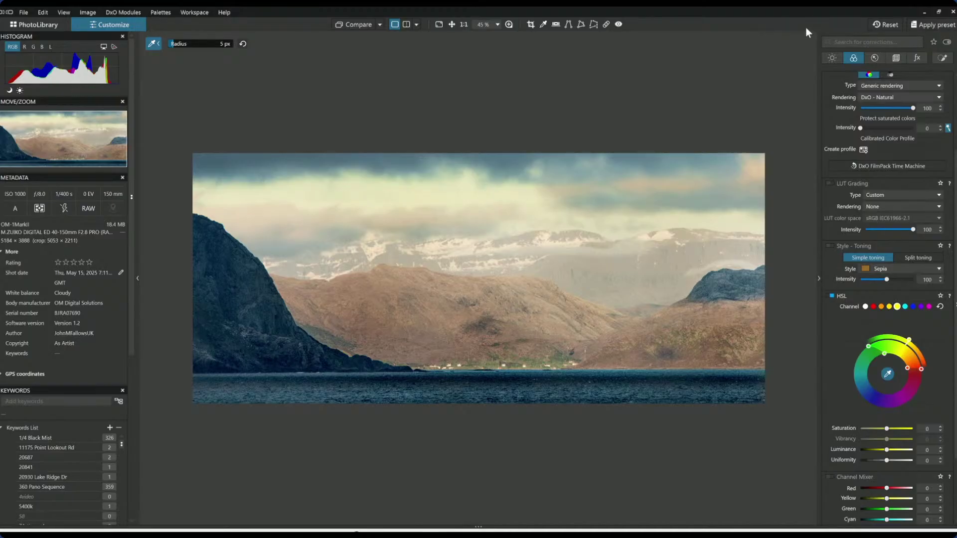
# Rotate the sky control line's green HSL range to yellow, shift its hue to cyan and set its saturation to 6
pyautogui.click(943, 58)
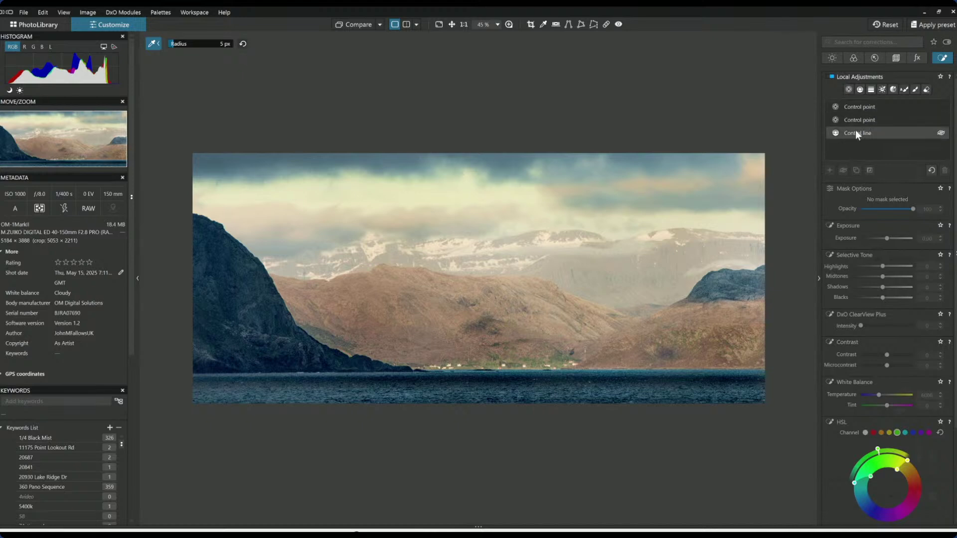
pyautogui.click(854, 134)
pyautogui.scroll(-4, 843, 330)
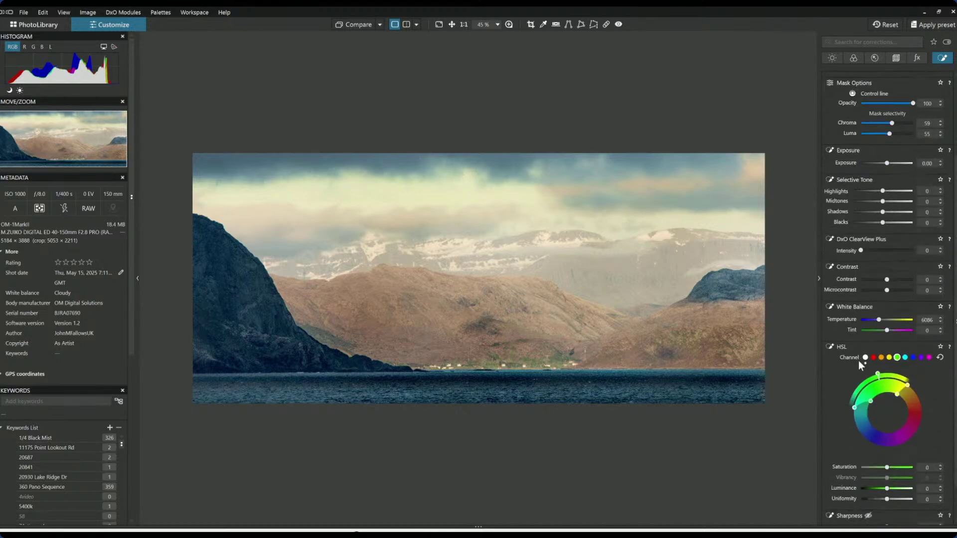
pyautogui.moveTo(857, 383); pyautogui.dragTo(901, 395)
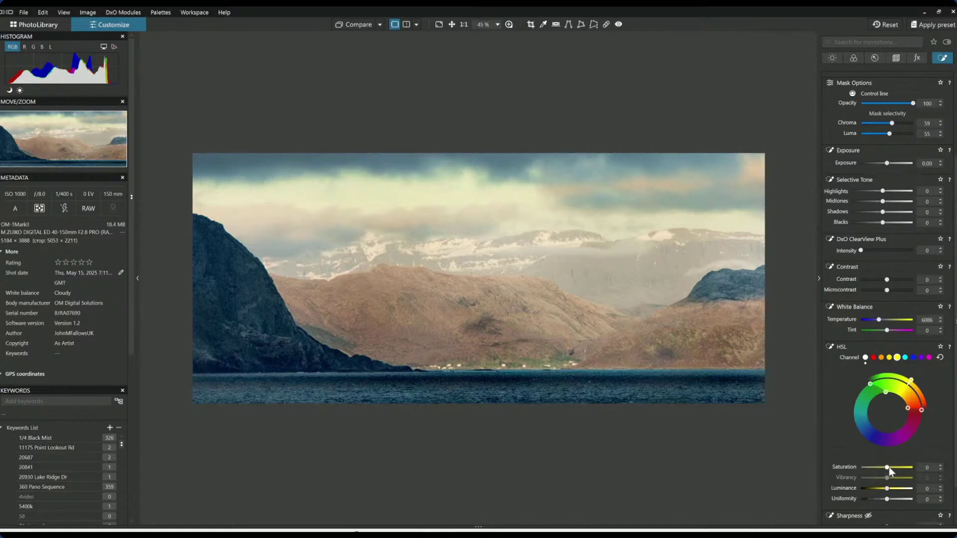
pyautogui.moveTo(900, 468); pyautogui.dragTo(896, 468)
pyautogui.moveTo(911, 383); pyautogui.dragTo(851, 436)
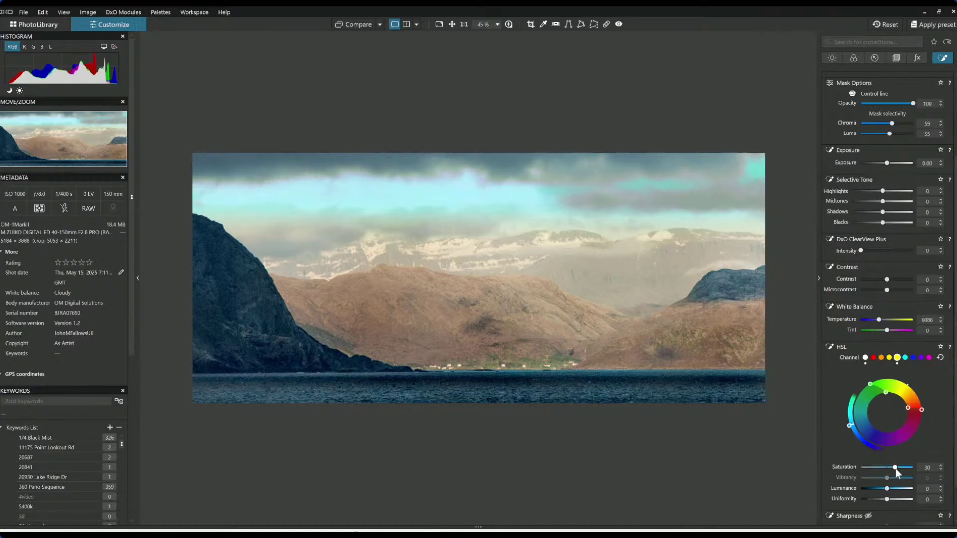
pyautogui.moveTo(893, 468); pyautogui.dragTo(887, 467)
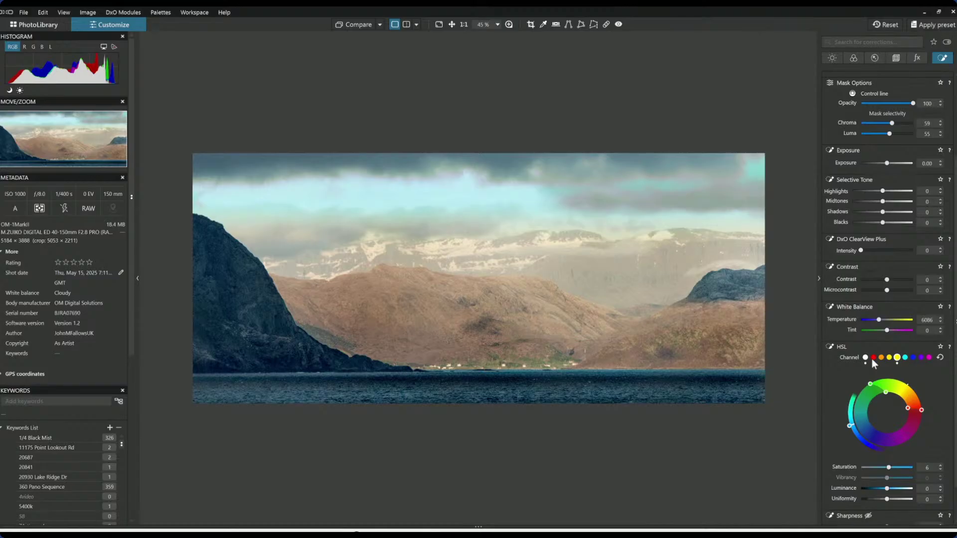
# Set the sky control line's magenta channel saturation to -89 and extend its hue range toward red
pyautogui.click(929, 358)
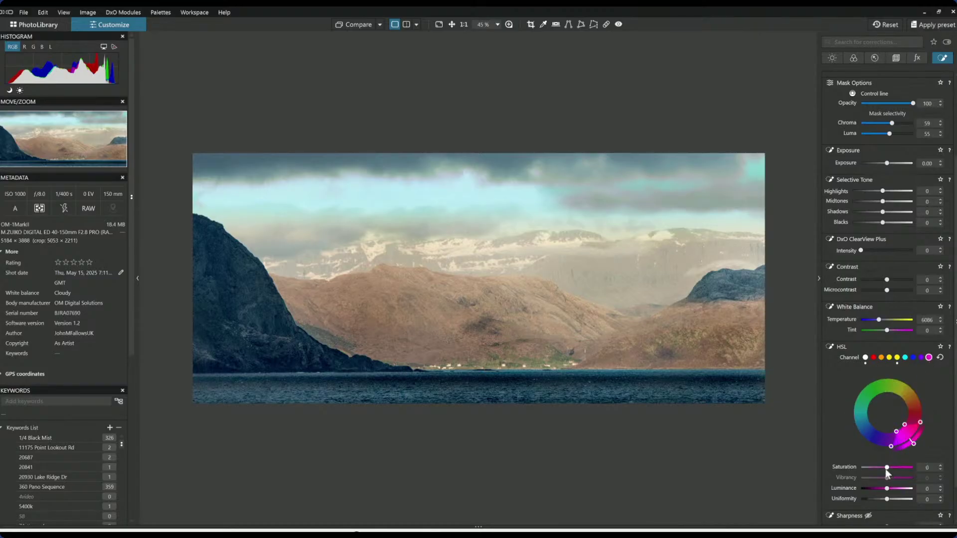
pyautogui.moveTo(878, 470); pyautogui.dragTo(863, 467)
pyautogui.moveTo(906, 432); pyautogui.dragTo(914, 412)
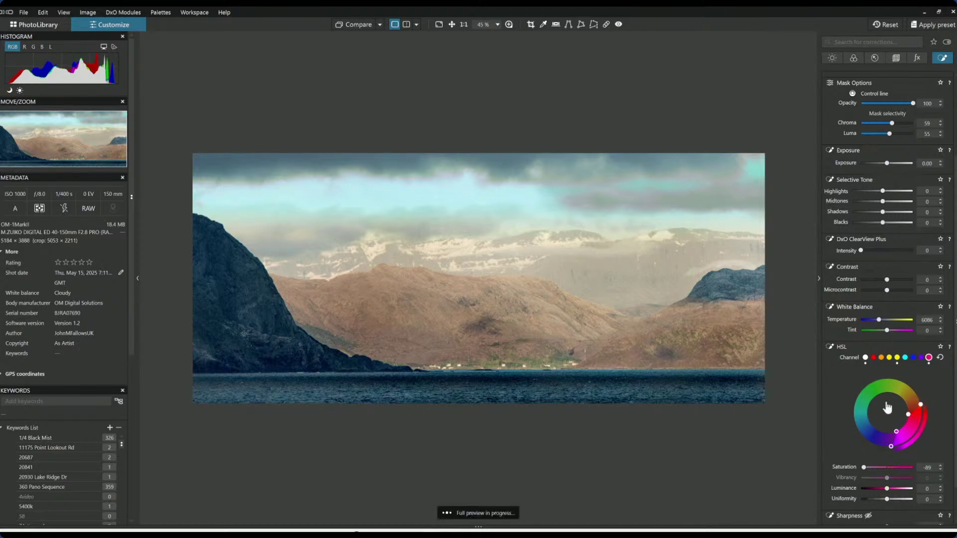
# Reset all the sky control line's HSL adjustments
pyautogui.moveTo(620, 276)
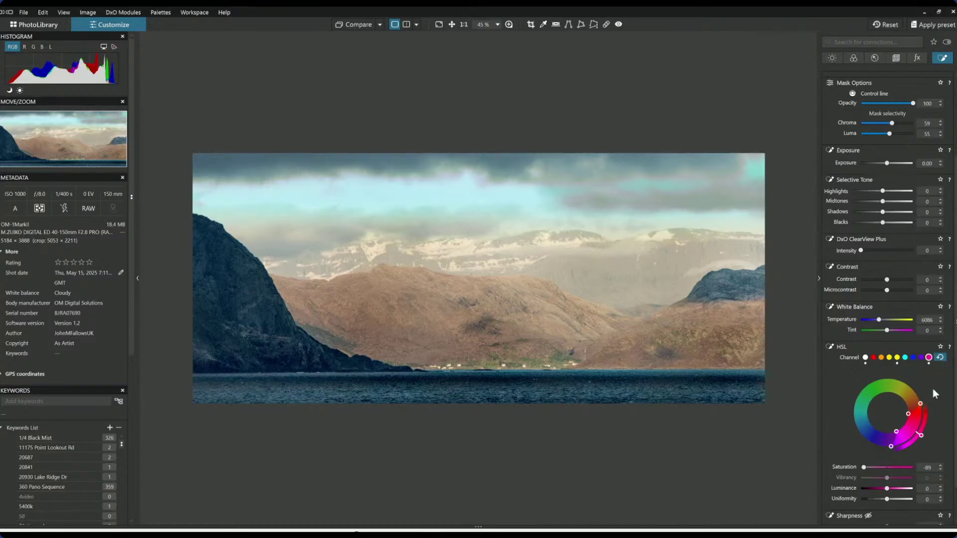
pyautogui.click(940, 357)
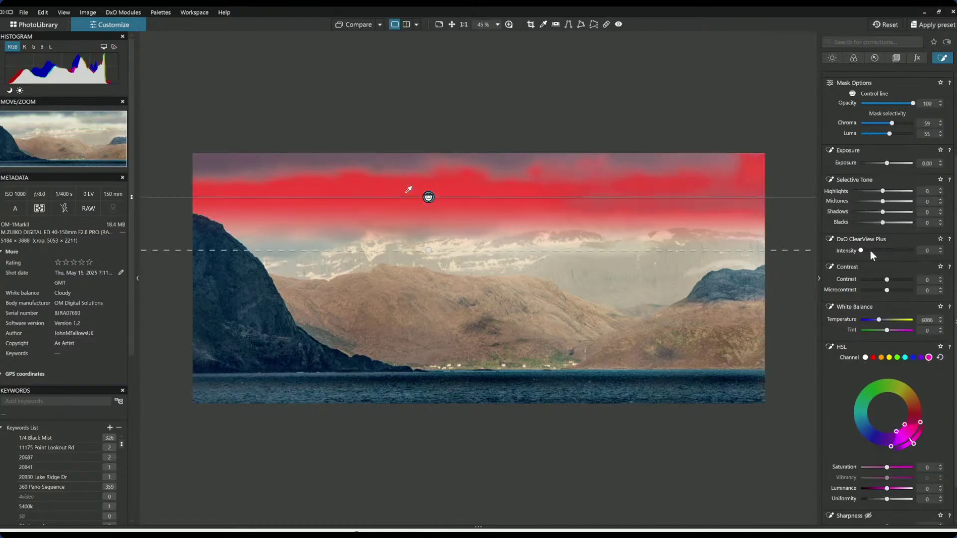
# Try boosting the sky control line's overall HSL vibrancy to 52 together with its saturation
pyautogui.click(866, 358)
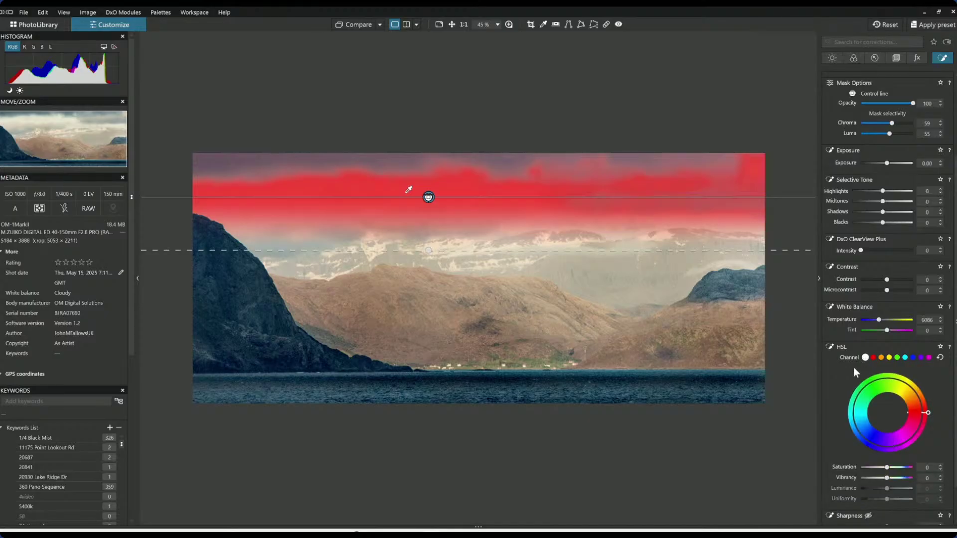
pyautogui.click(900, 478)
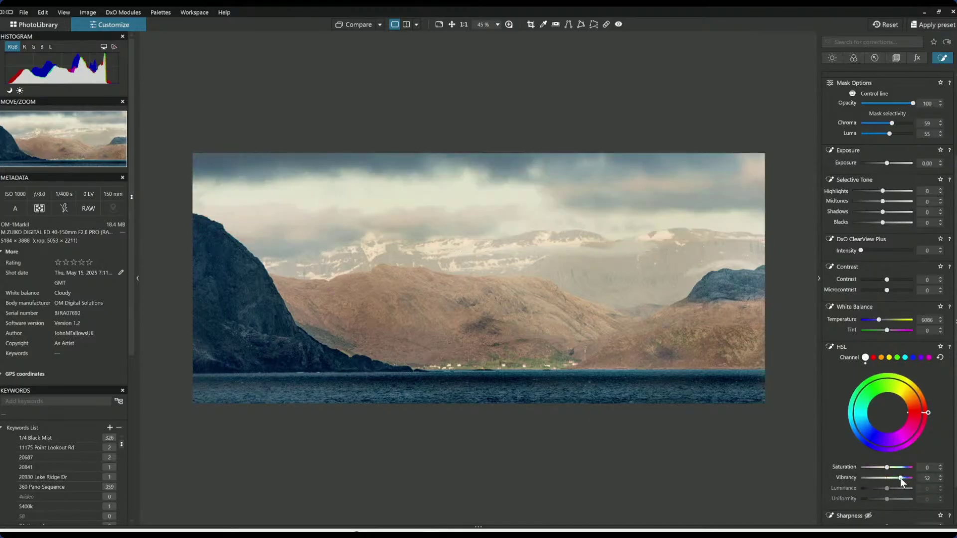
pyautogui.click(902, 467)
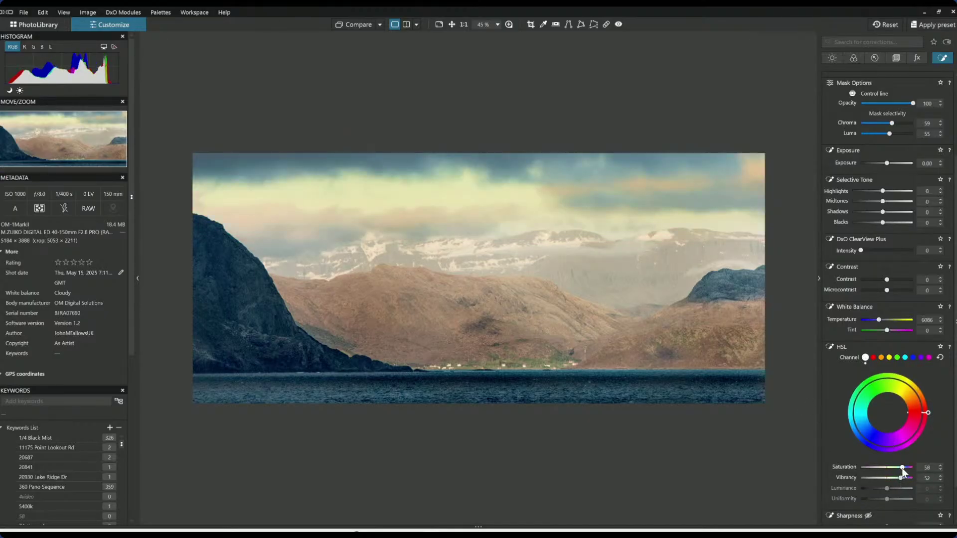
pyautogui.moveTo(903, 471); pyautogui.dragTo(896, 469)
pyautogui.moveTo(929, 419)
pyautogui.mouseDown()
pyautogui.moveTo(924, 432)
pyautogui.moveTo(922, 384)
pyautogui.moveTo(929, 414)
pyautogui.mouseUp()
# Try shifting the hue of the sky control line's green channel, and reset its HSL adjustments again
pyautogui.click(905, 358)
pyautogui.click(898, 358)
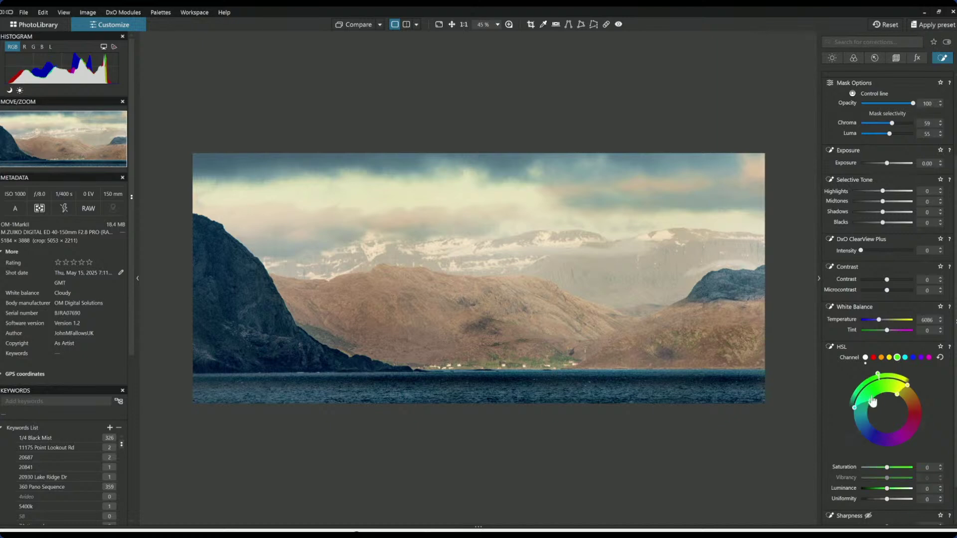
pyautogui.moveTo(879, 380); pyautogui.dragTo(862, 381)
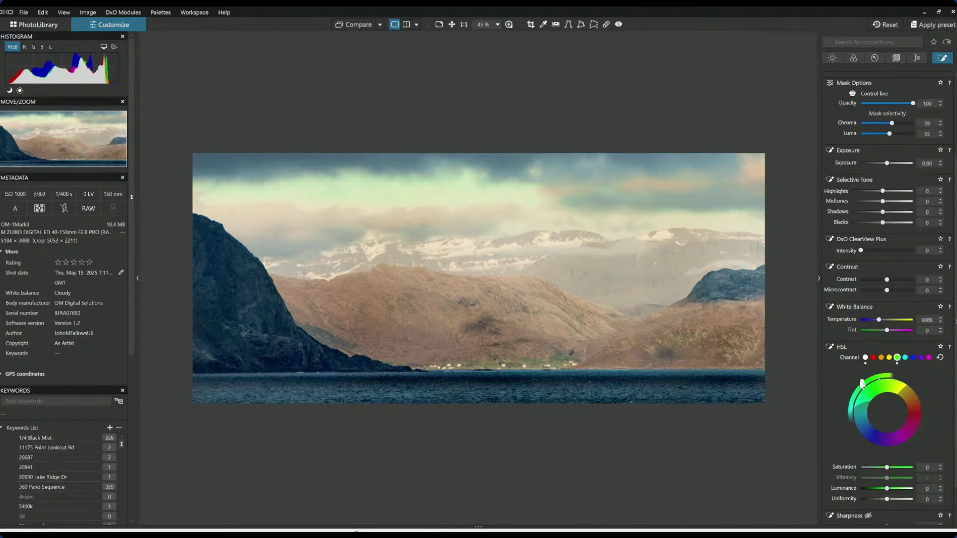
pyautogui.click(939, 358)
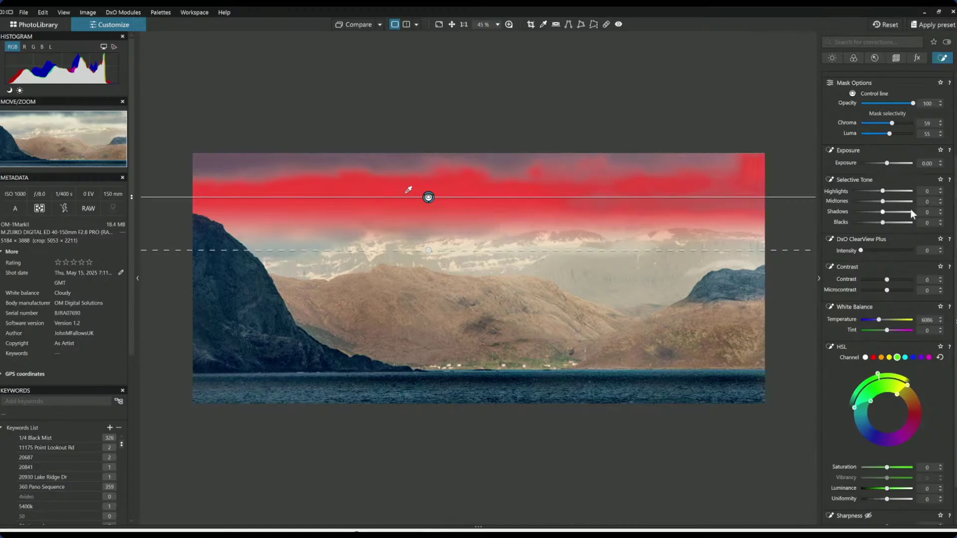
# Set the sky control line's highlights to 57, blacks to -18 and ClearView Plus to 30, and raise microcontrast slightly
pyautogui.moveTo(882, 191); pyautogui.dragTo(901, 190)
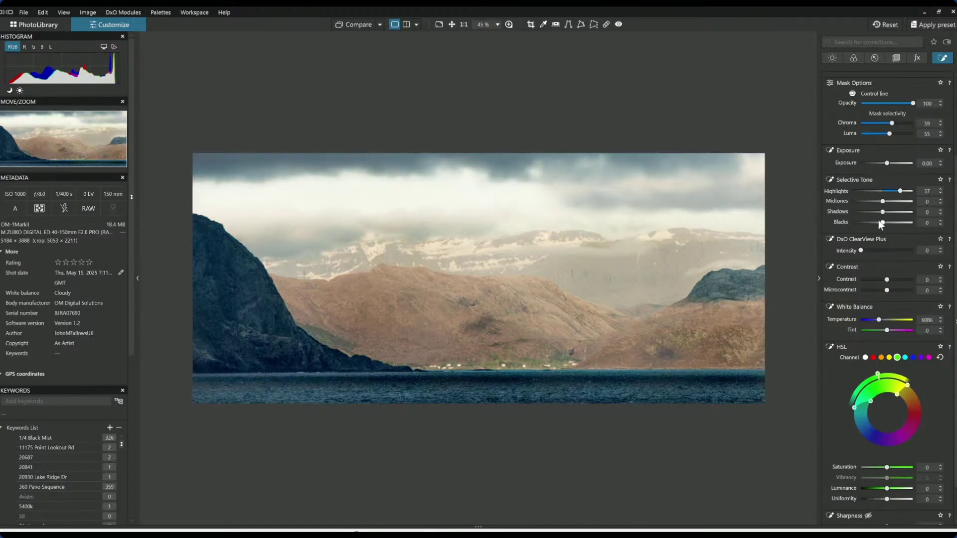
pyautogui.moveTo(883, 223); pyautogui.dragTo(878, 223)
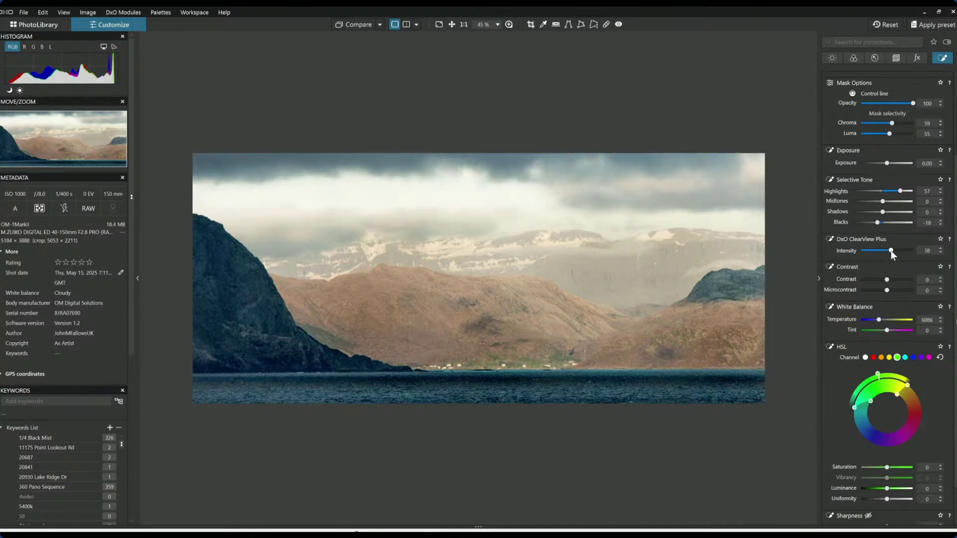
pyautogui.moveTo(890, 250); pyautogui.dragTo(876, 251)
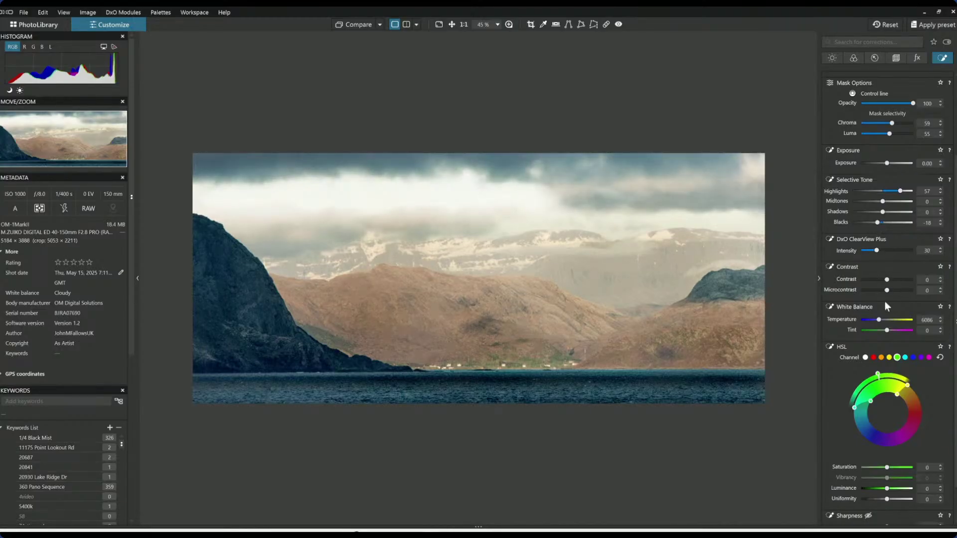
pyautogui.moveTo(889, 291); pyautogui.dragTo(891, 291)
pyautogui.moveTo(712, 263)
# Set the global RAW white balance temperature to 5586 and compare the photo with its uncorrected version
pyautogui.click(833, 58)
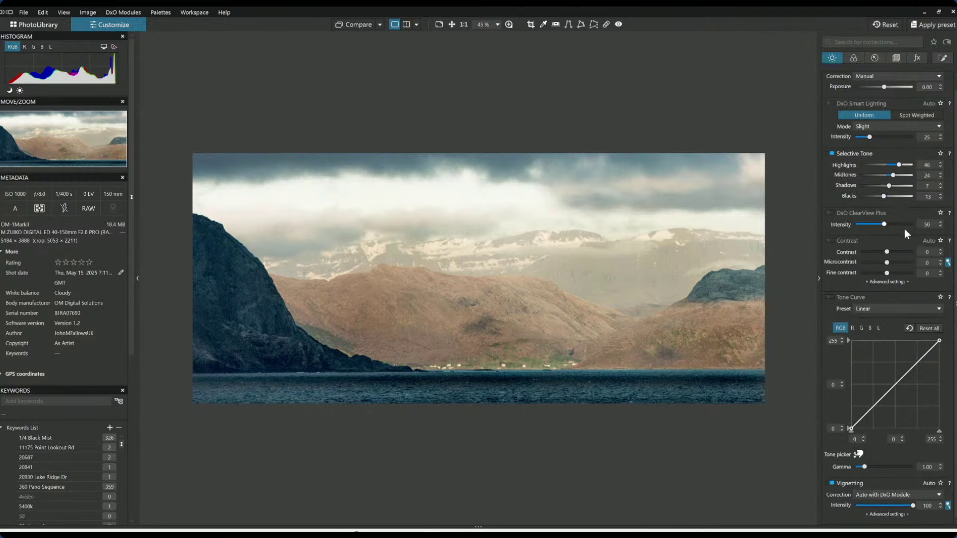
pyautogui.scroll(1, 856, 208)
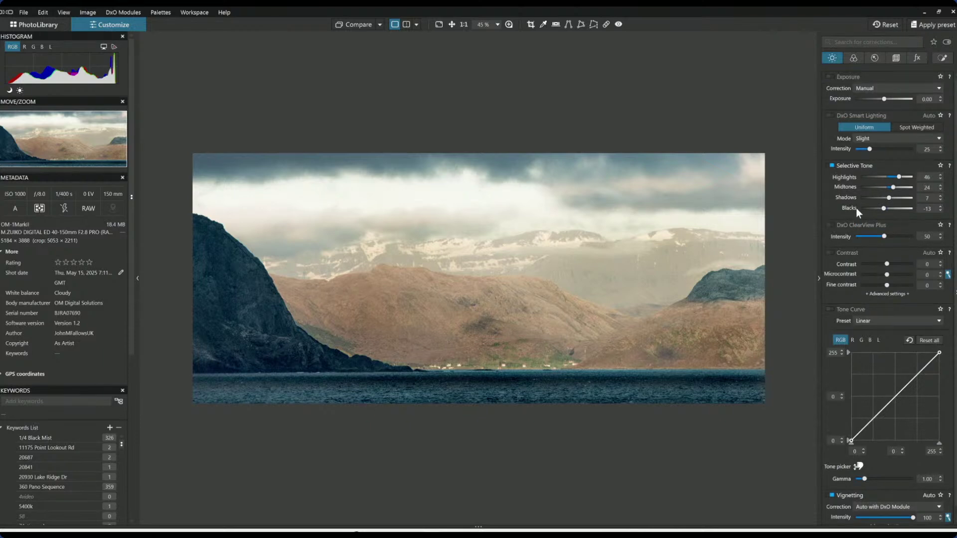
pyautogui.click(854, 60)
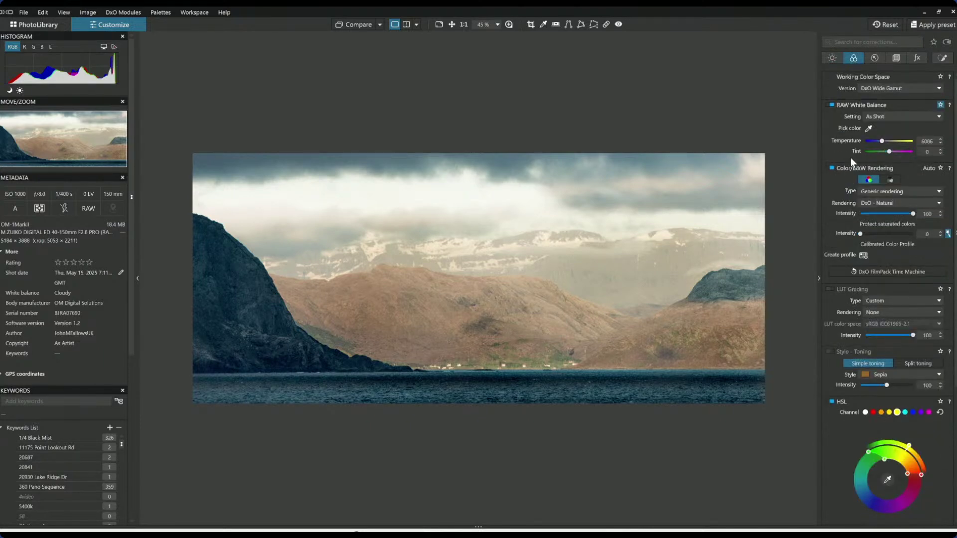
pyautogui.click(881, 142)
pyautogui.moveTo(881, 144); pyautogui.dragTo(881, 145)
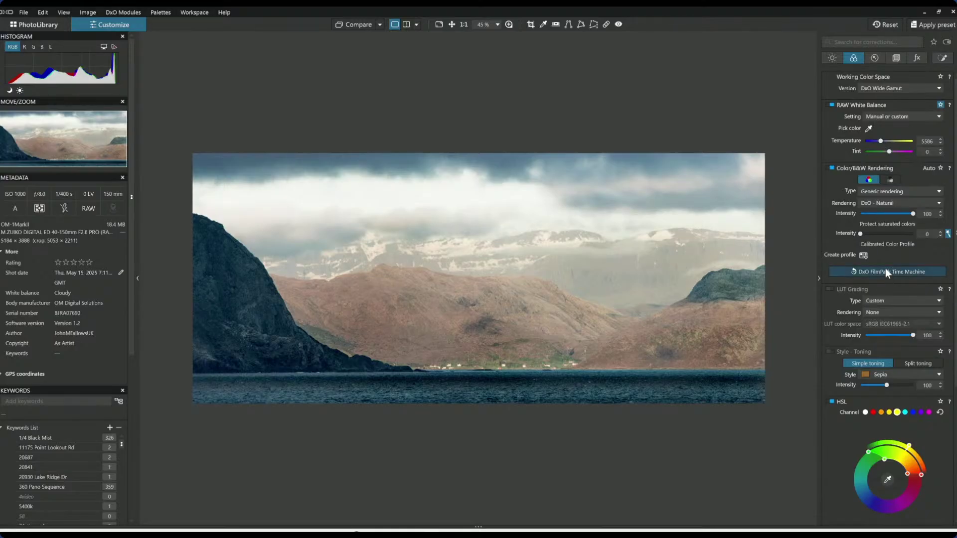
pyautogui.click(367, 25)
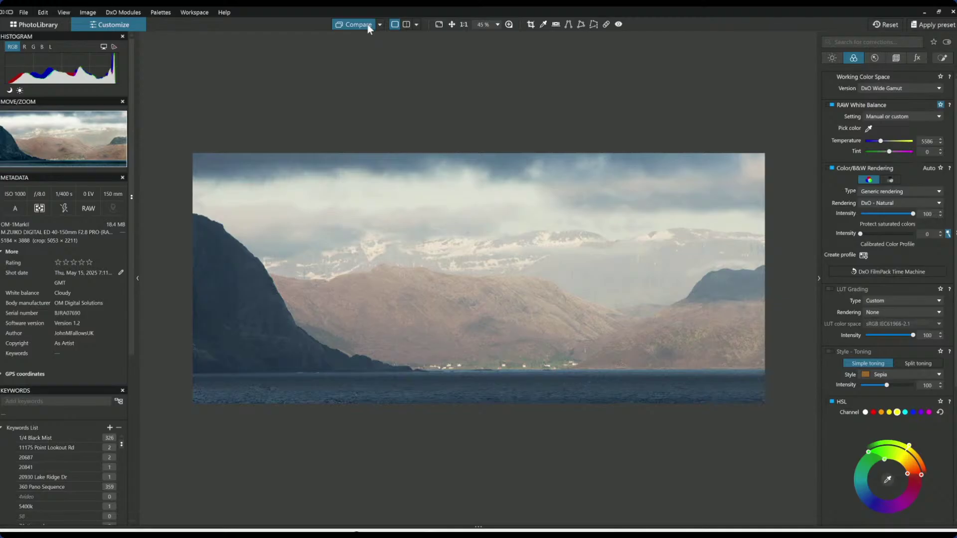
pyautogui.click(366, 25)
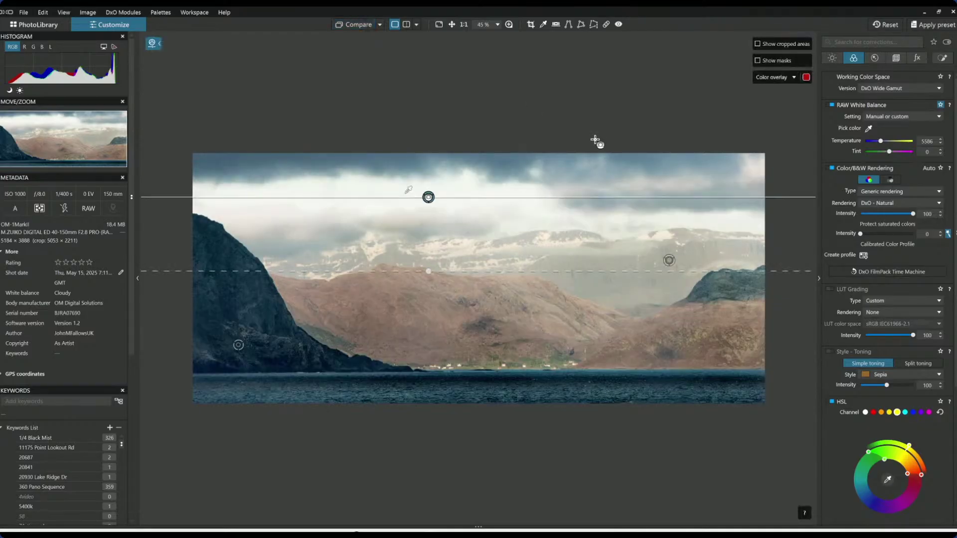
# Export the edited panoramic photo to disk
pyautogui.rightClick(562, 145)
pyautogui.click(579, 158)
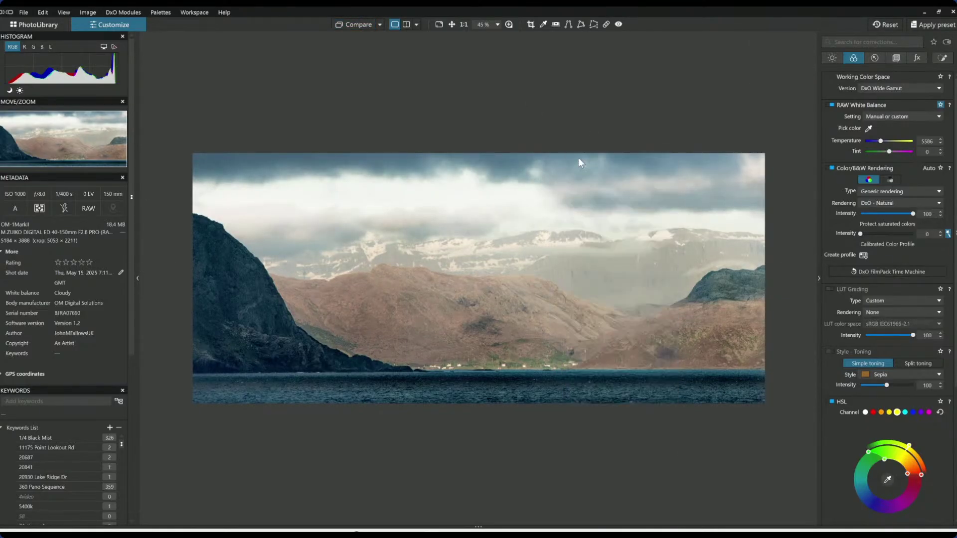
pyautogui.press('Escape')
pyautogui.rightClick(540, 166)
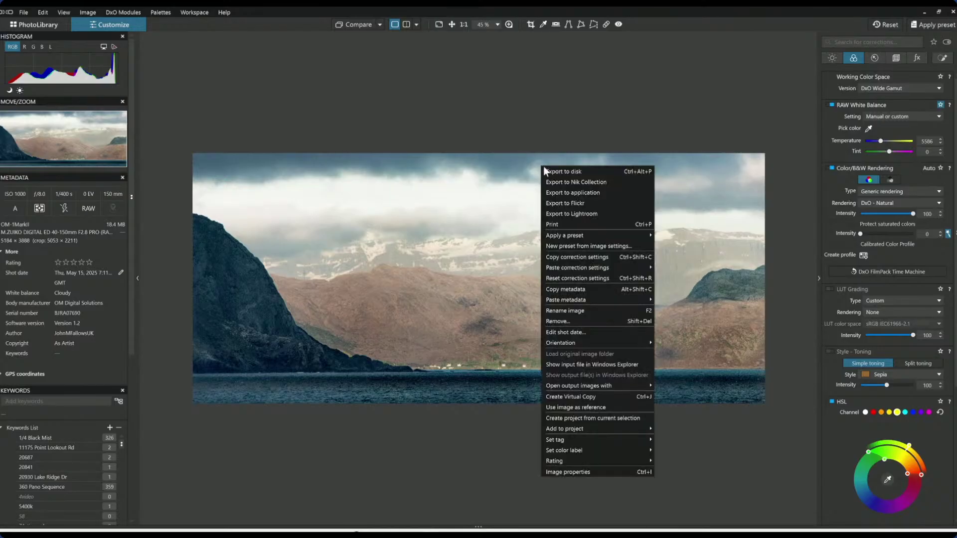
pyautogui.click(551, 169)
pyautogui.press('Escape')
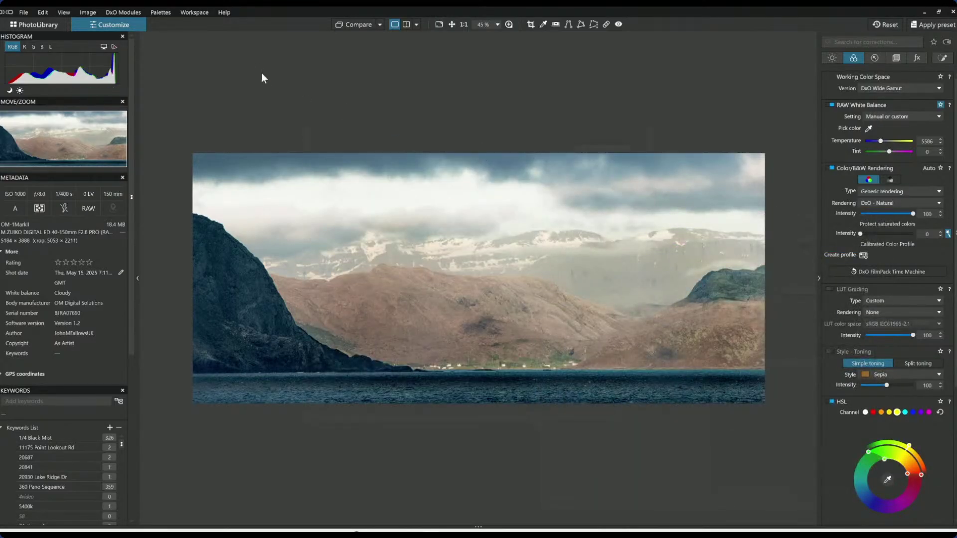
# Compare the original and edited photos stacked one above the other and side by side left/right
pyautogui.click(417, 23)
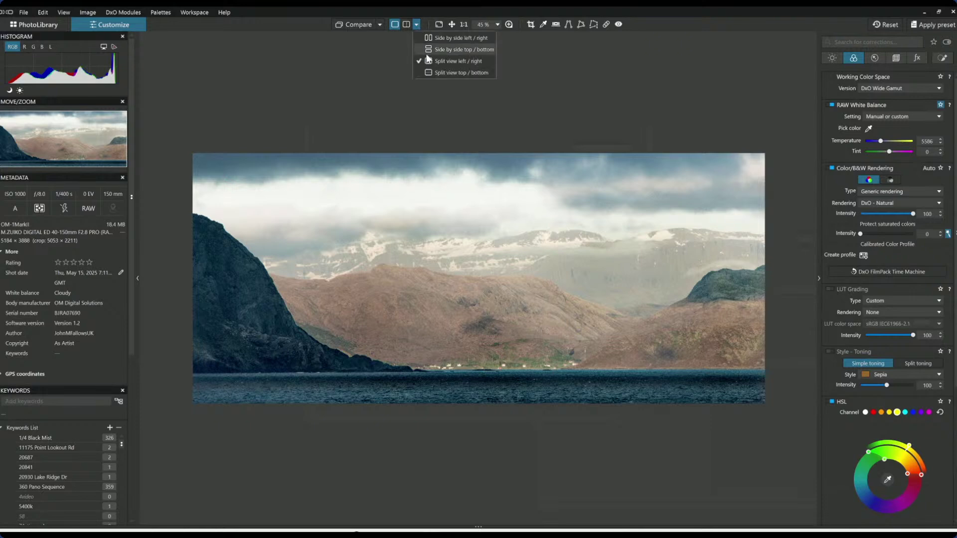
pyautogui.click(427, 54)
pyautogui.click(417, 24)
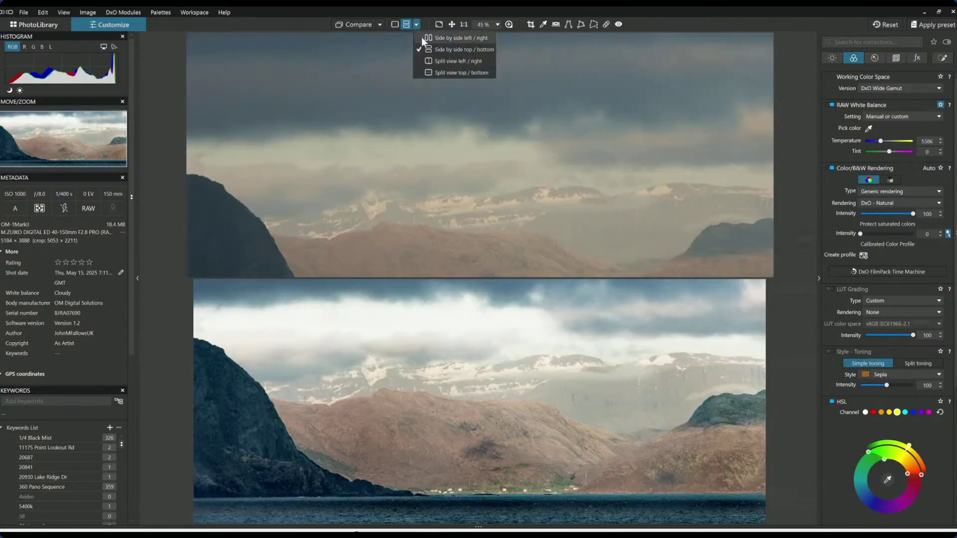
pyautogui.click(424, 38)
# Reset all corrections temporarily and compare the exported output side by side with the uncorrected photo in a palette-free view
pyautogui.click(380, 24)
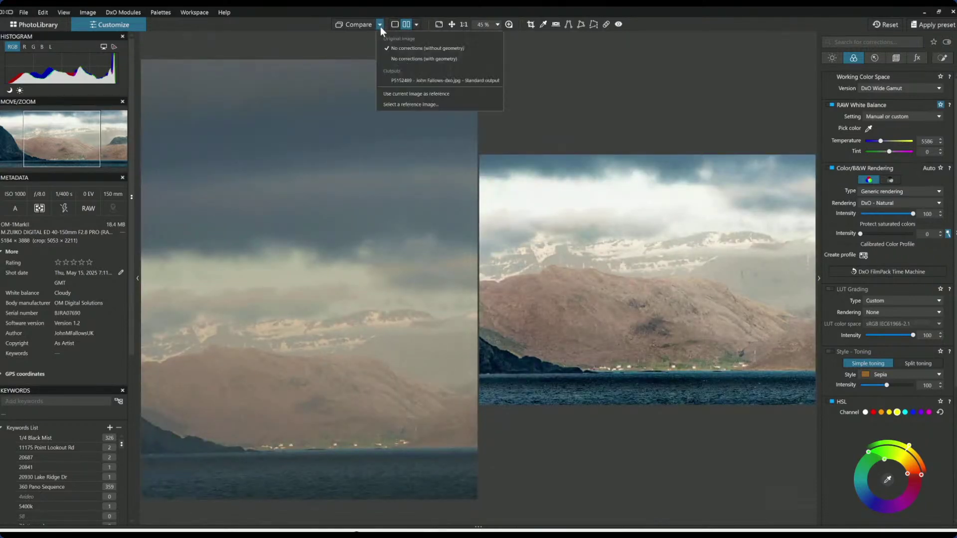
pyautogui.click(890, 24)
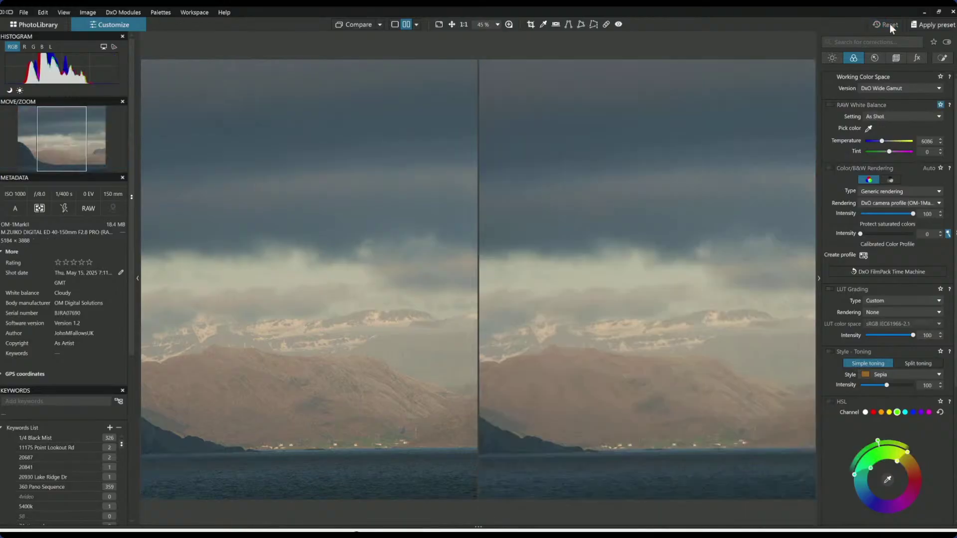
pyautogui.press('Tab')
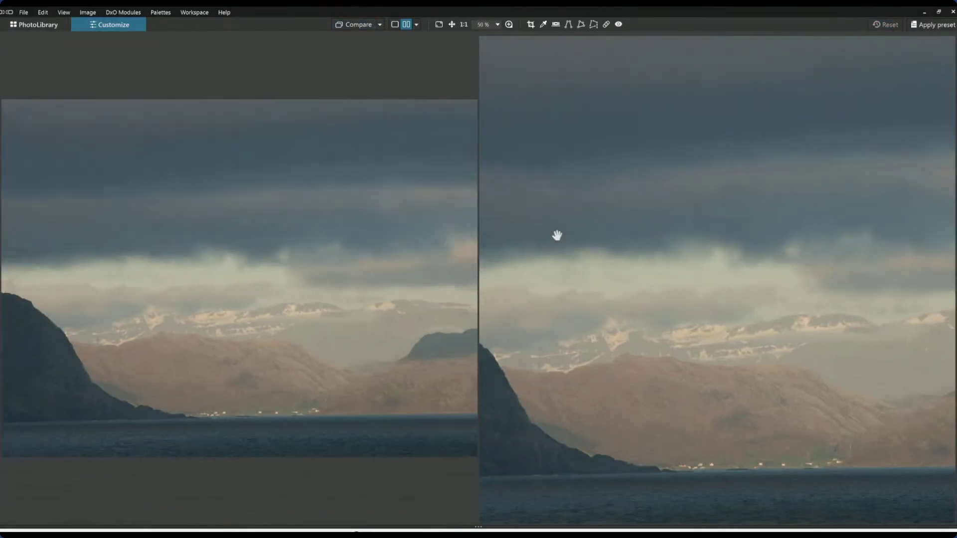
pyautogui.click(380, 23)
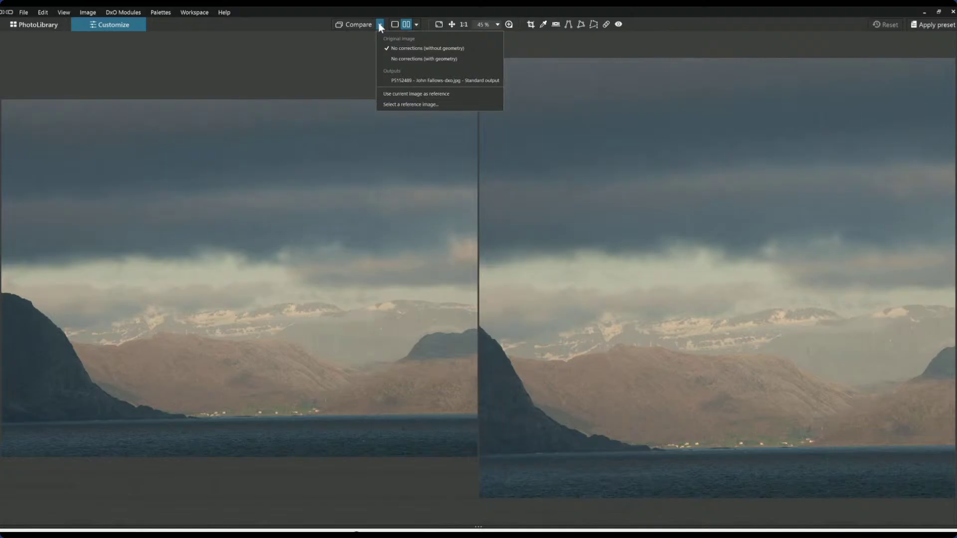
pyautogui.click(388, 76)
pyautogui.scroll(-1, 660, 293)
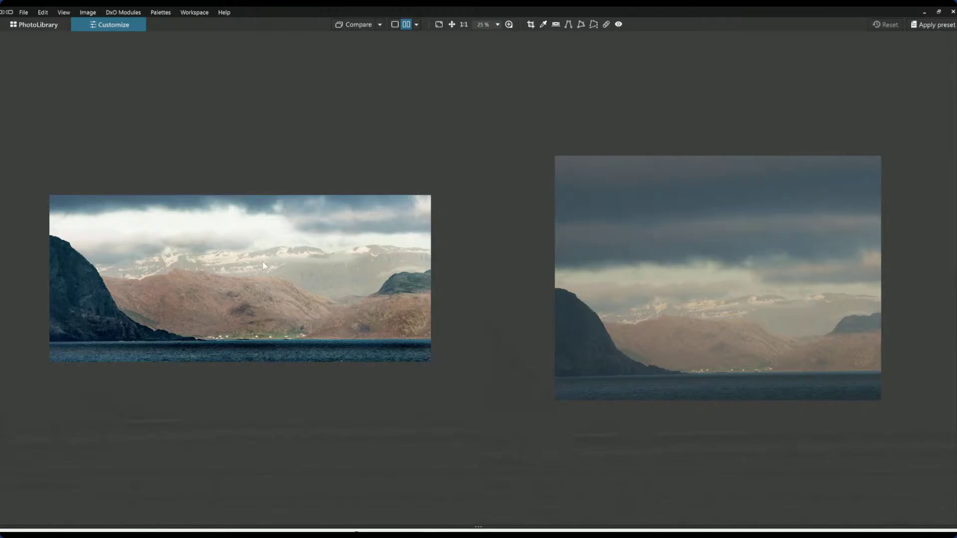
pyautogui.click(396, 24)
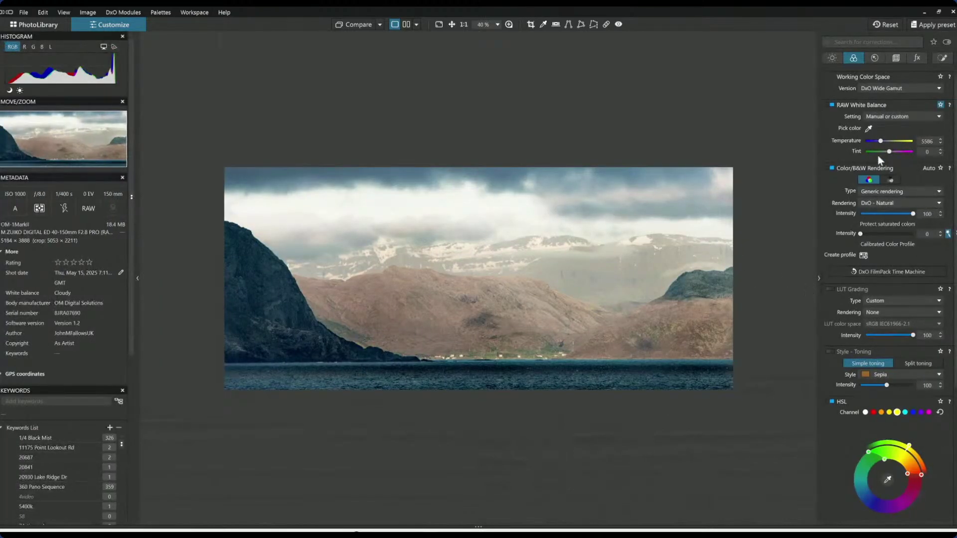
# Add a control point in the bright clouds above the snowy peaks, with chroma selectivity 51 and luma 61
pyautogui.click(942, 60)
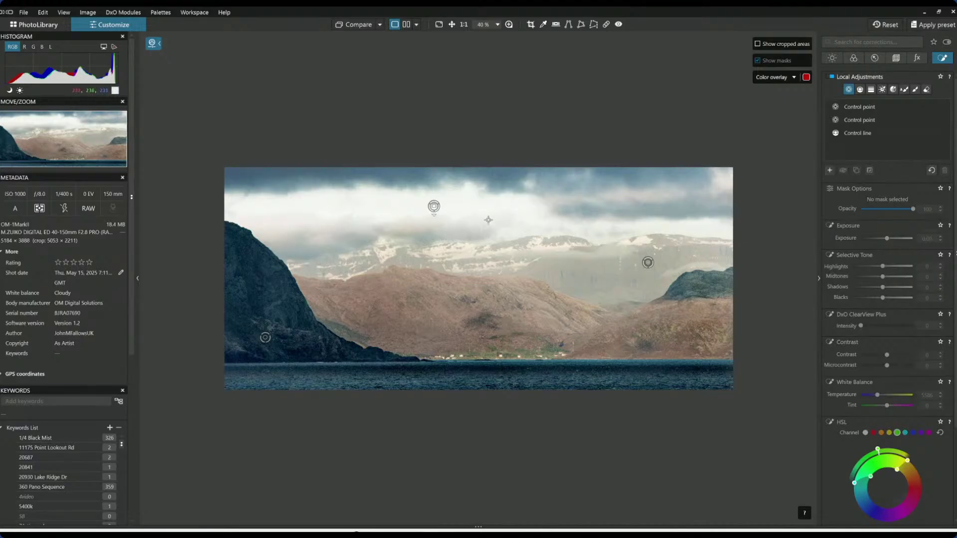
pyautogui.click(473, 227)
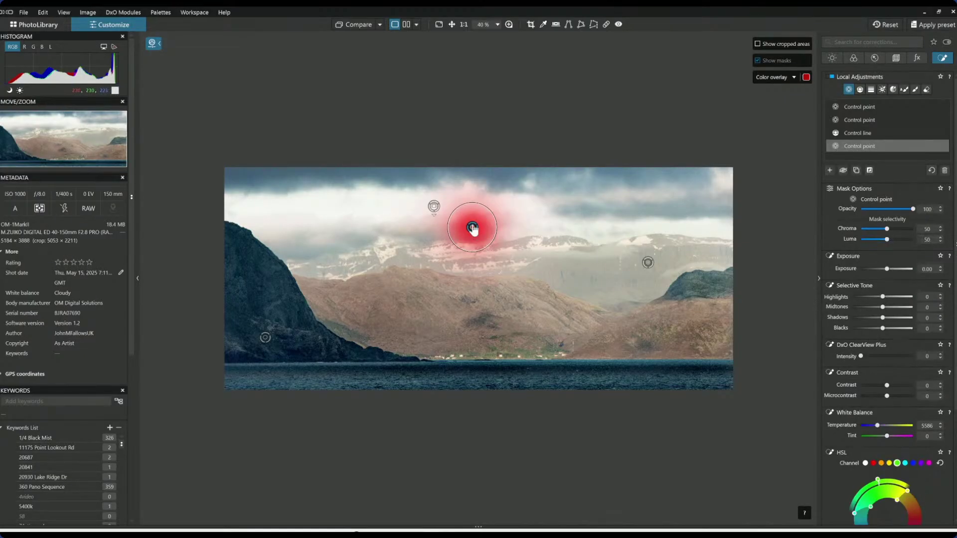
pyautogui.click(892, 240)
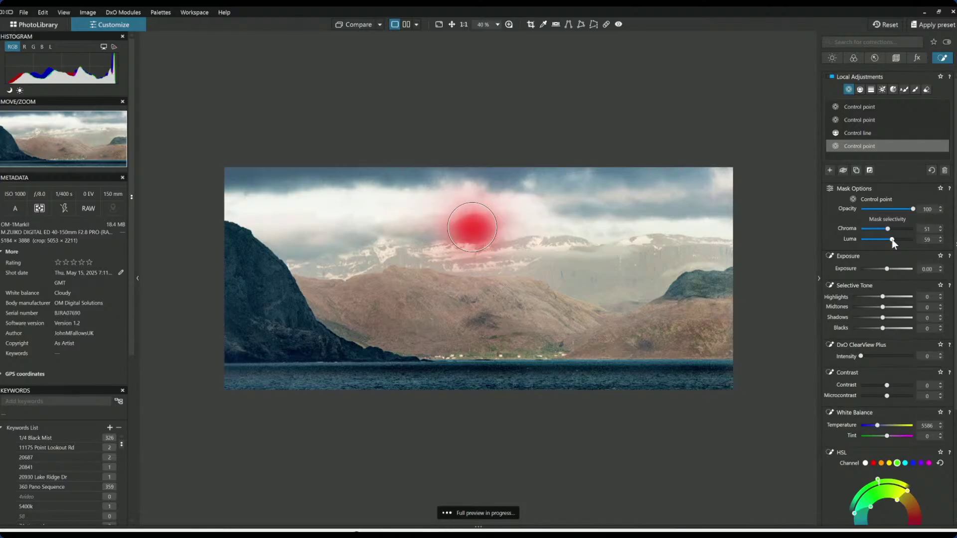
pyautogui.moveTo(472, 227); pyautogui.dragTo(477, 220)
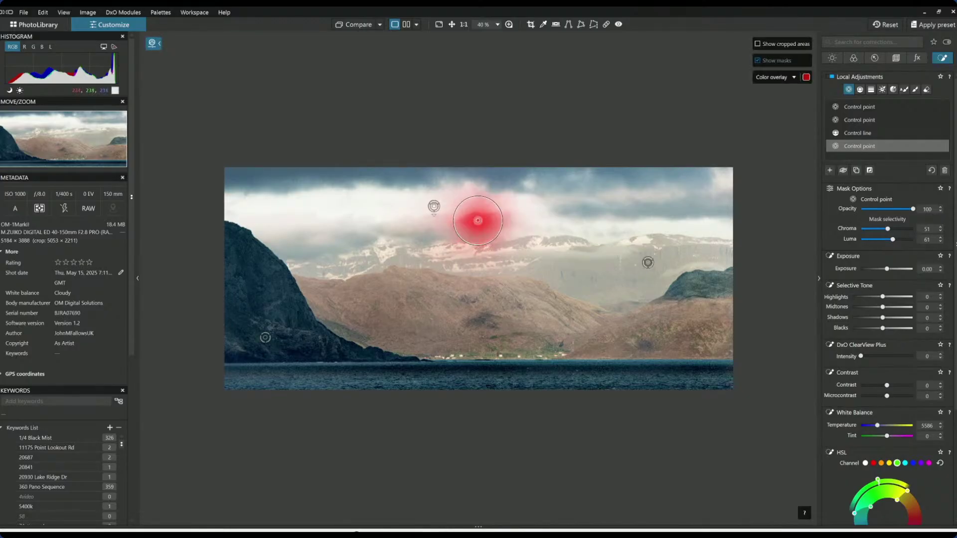
# Extend the cloud control point mask with more points on the upper-right clouds, the hazy distant mountains and the left clouds
pyautogui.click(622, 197)
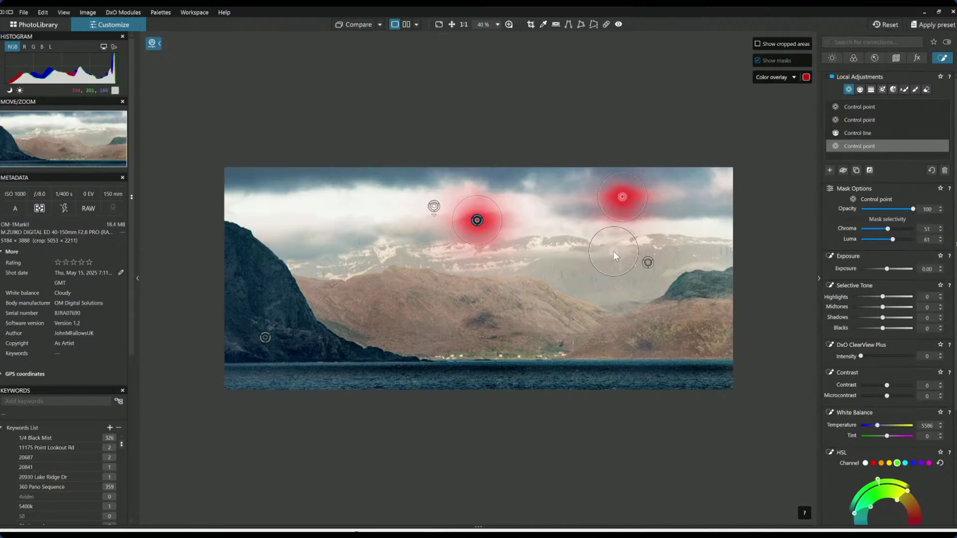
pyautogui.click(572, 254)
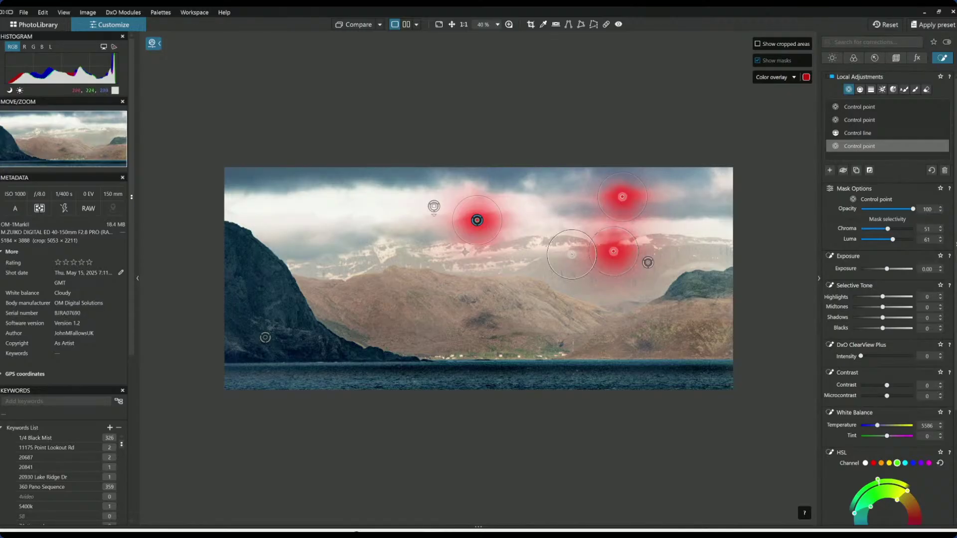
pyautogui.click(360, 229)
pyautogui.click(285, 228)
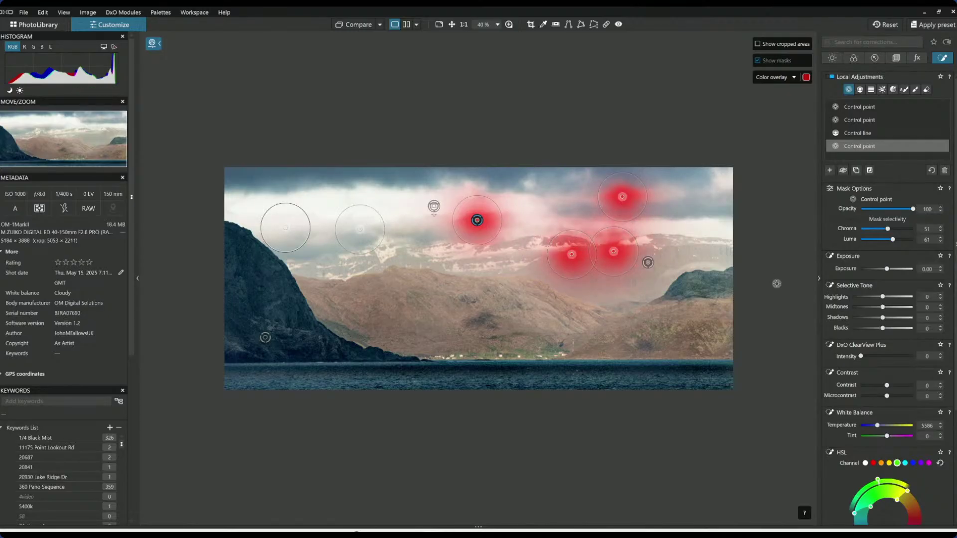
# Set the cloud control point mask's highlights to 91, midtones to 39 and microcontrast to 74
pyautogui.moveTo(882, 297); pyautogui.dragTo(900, 297)
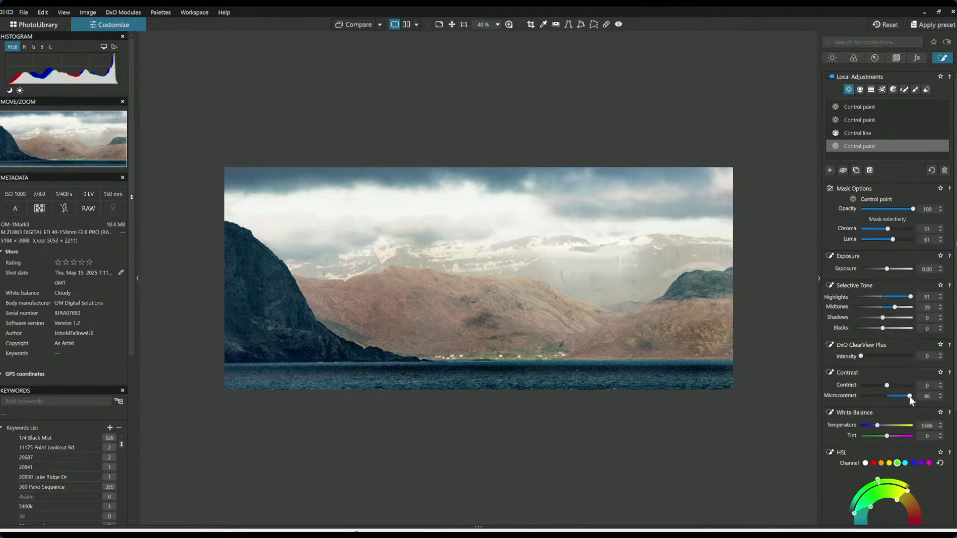
pyautogui.moveTo(909, 396); pyautogui.dragTo(896, 400)
# Export the panorama to the original image folder as a standard output JPEG at quality 93, overwriting the existing file
pyautogui.rightClick(469, 317)
pyautogui.click(496, 14)
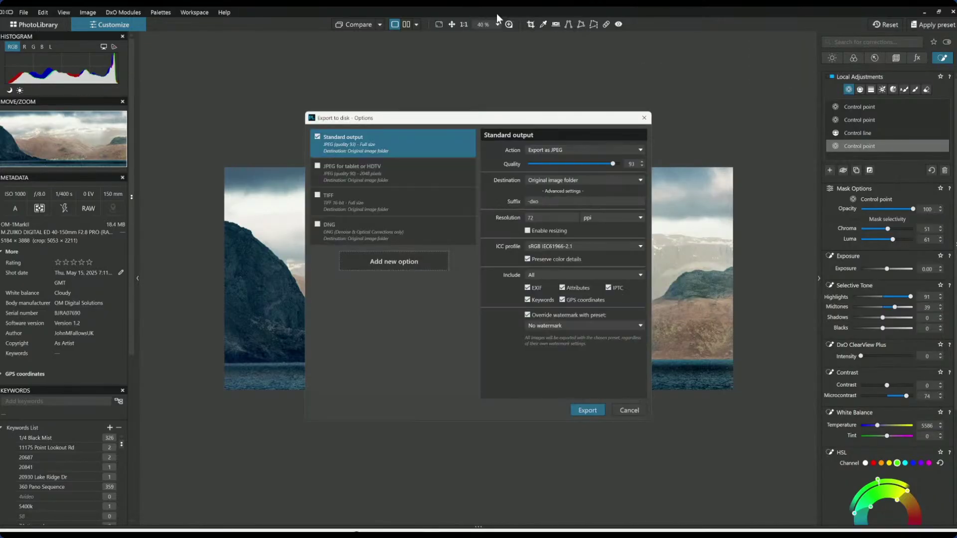
pyautogui.press('Return')
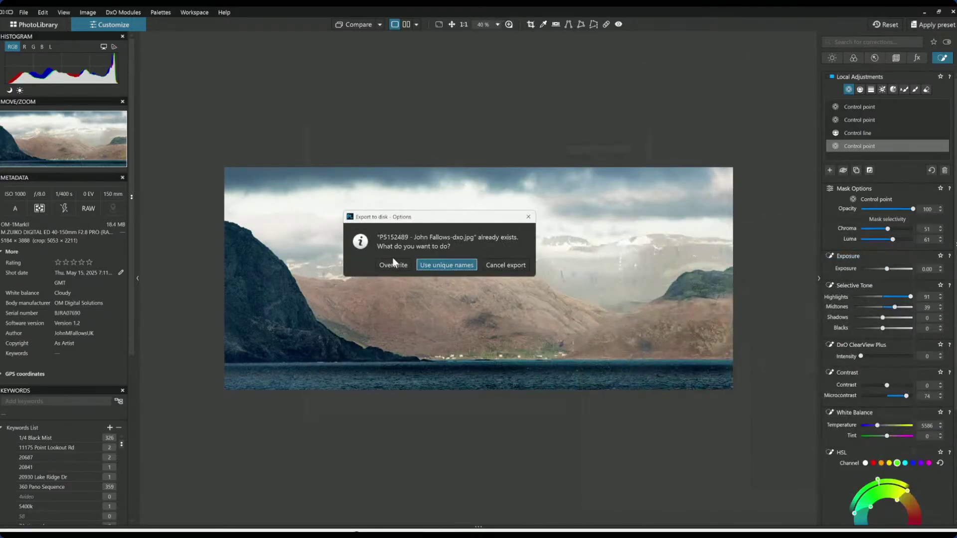
pyautogui.click(393, 260)
pyautogui.press('Escape')
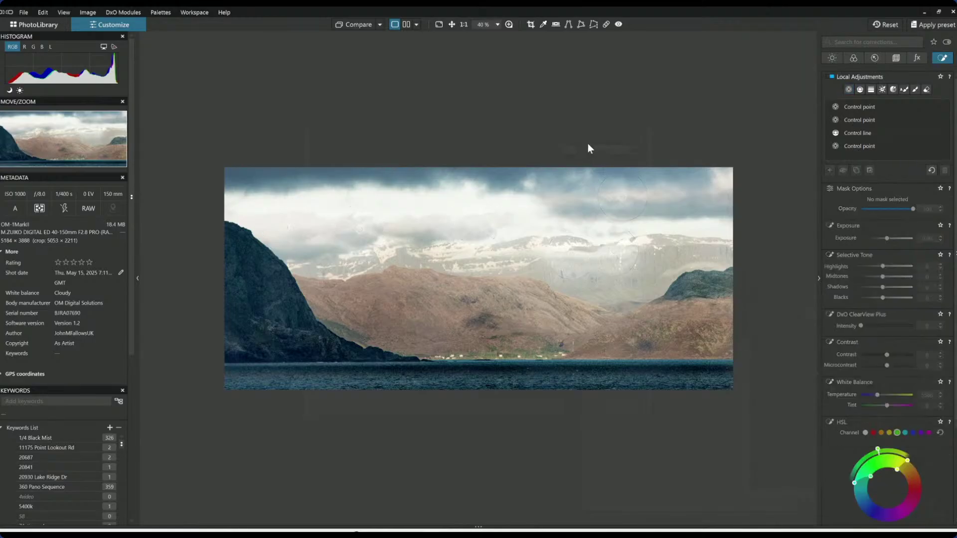
# Reset the panorama's corrections and compare the new standard output JPEG side by side with the uncorrected photo, with palettes hidden
pyautogui.click(379, 25)
pyautogui.click(379, 25)
pyautogui.click(379, 25)
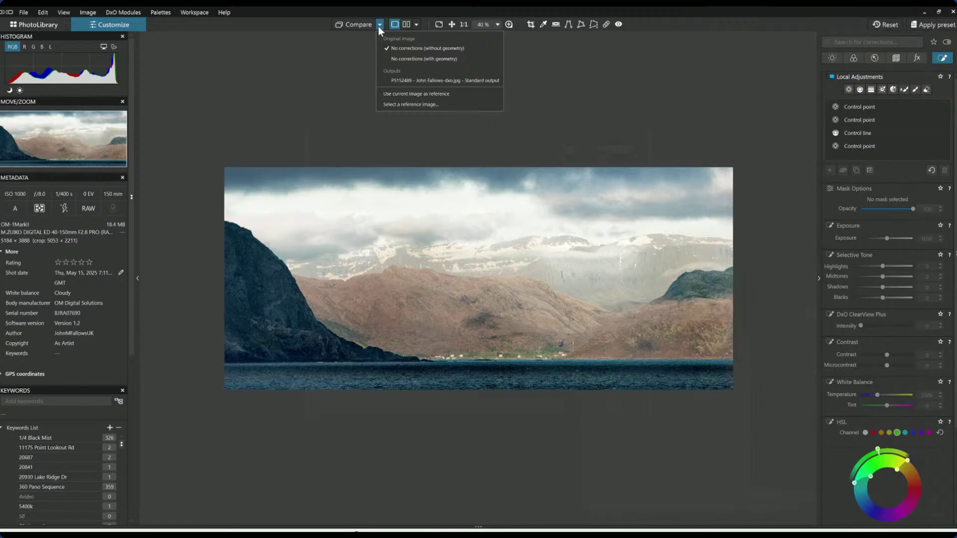
pyautogui.click(397, 81)
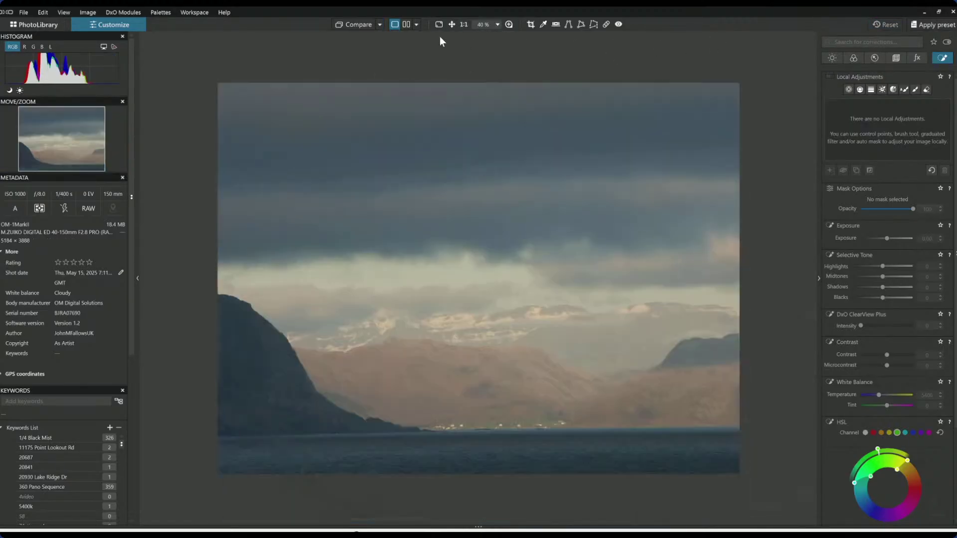
pyautogui.click(407, 24)
pyautogui.press('Tab')
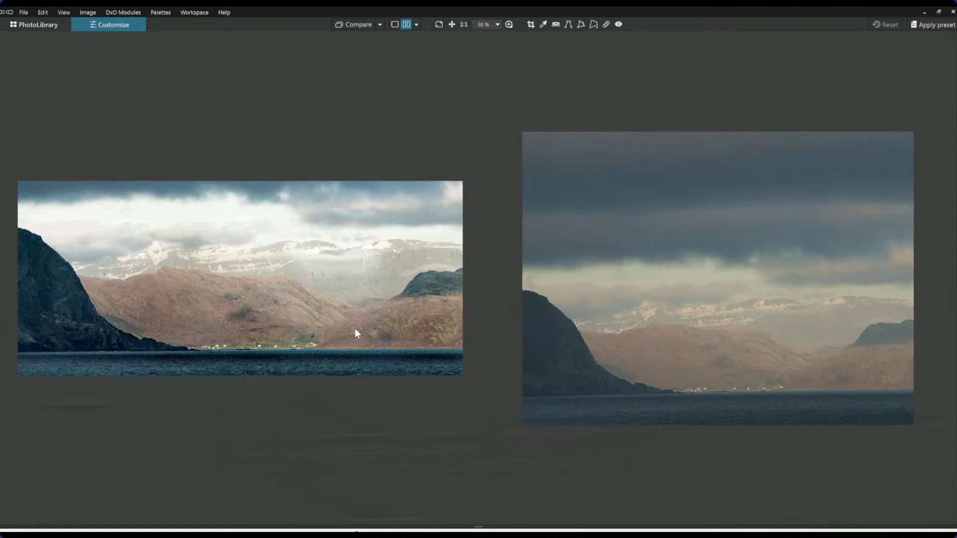
# Compare the exported and uncorrected panorama in a left/right split view by sweeping the divider across the whole image and back
pyautogui.click(416, 25)
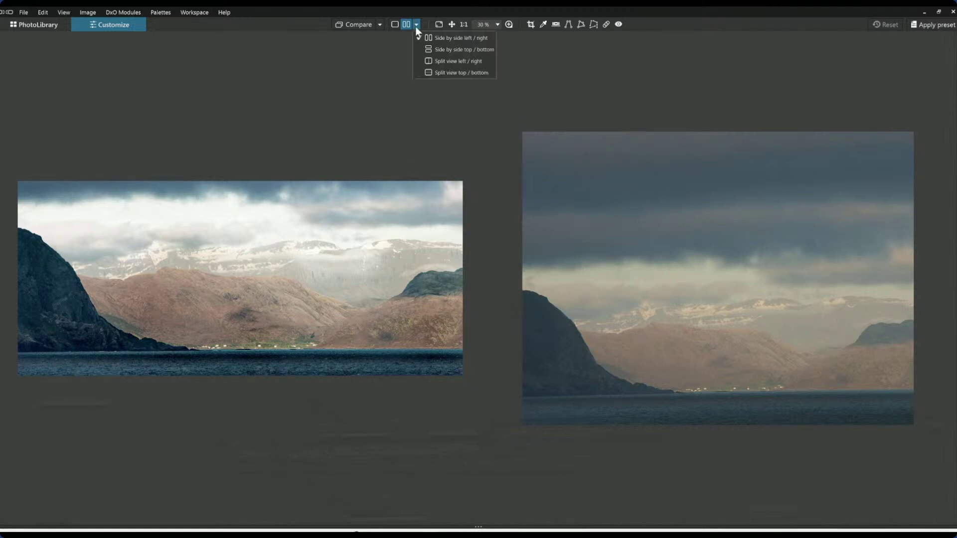
pyautogui.click(438, 62)
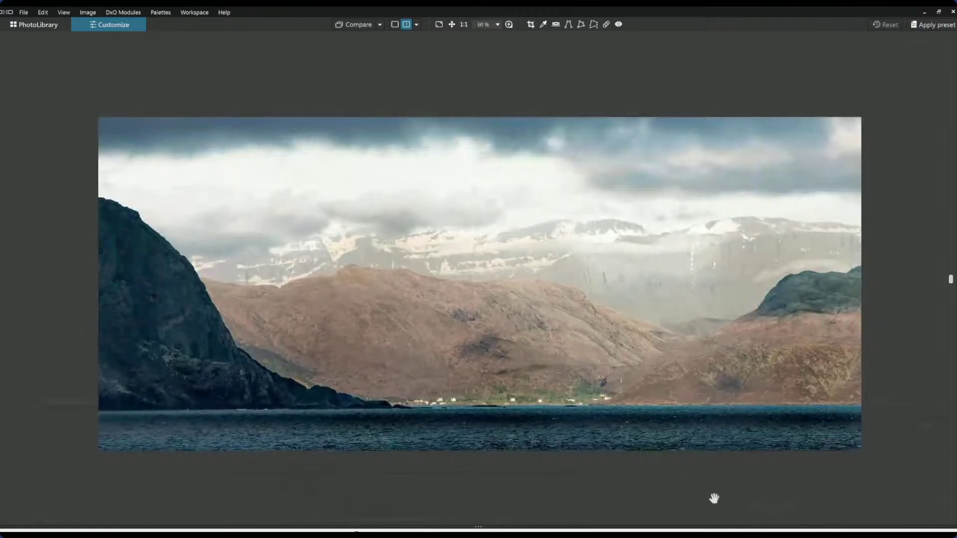
pyautogui.moveTo(950, 281); pyautogui.dragTo(2, 280)
pyautogui.hotkey('ctrl', '0')
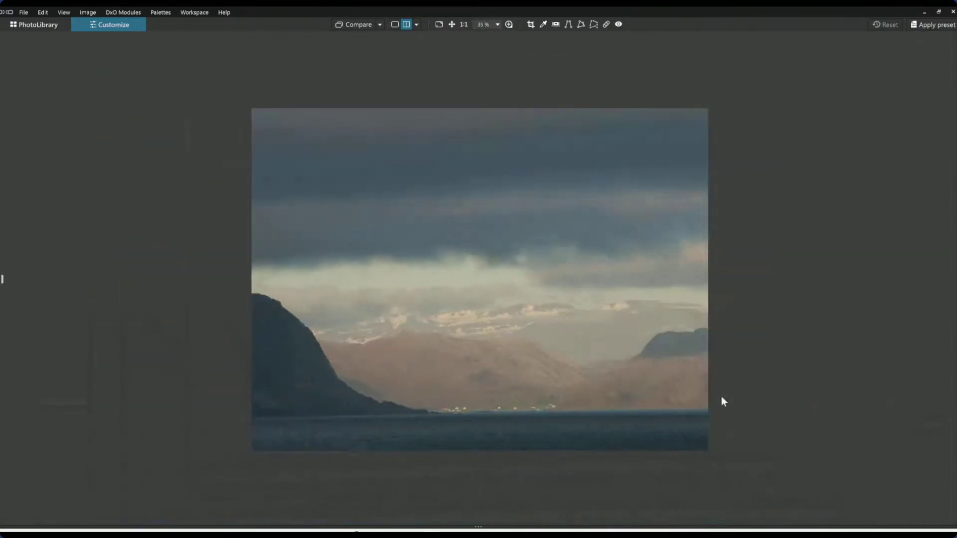
pyautogui.scroll(1, 743, 413)
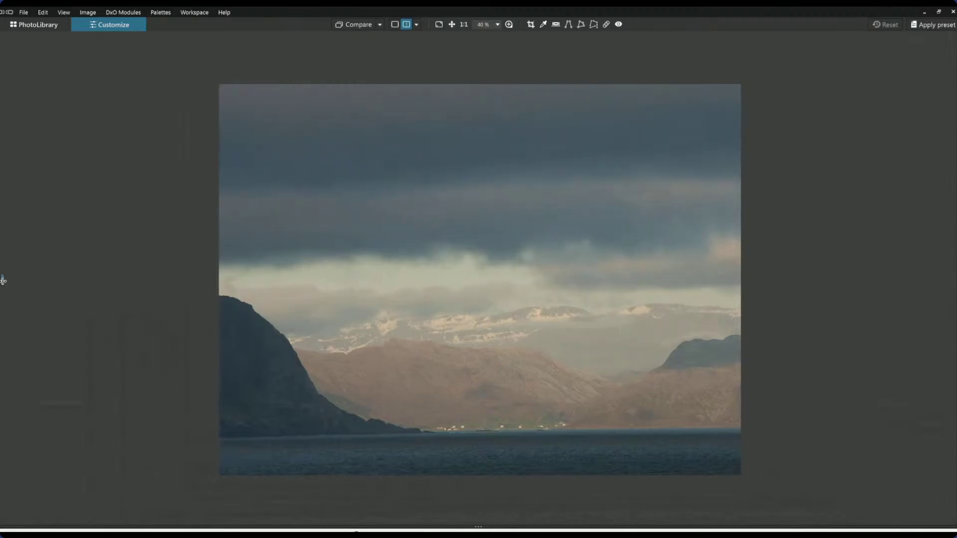
pyautogui.moveTo(4, 281); pyautogui.dragTo(945, 306)
pyautogui.scroll(3, 633, 327)
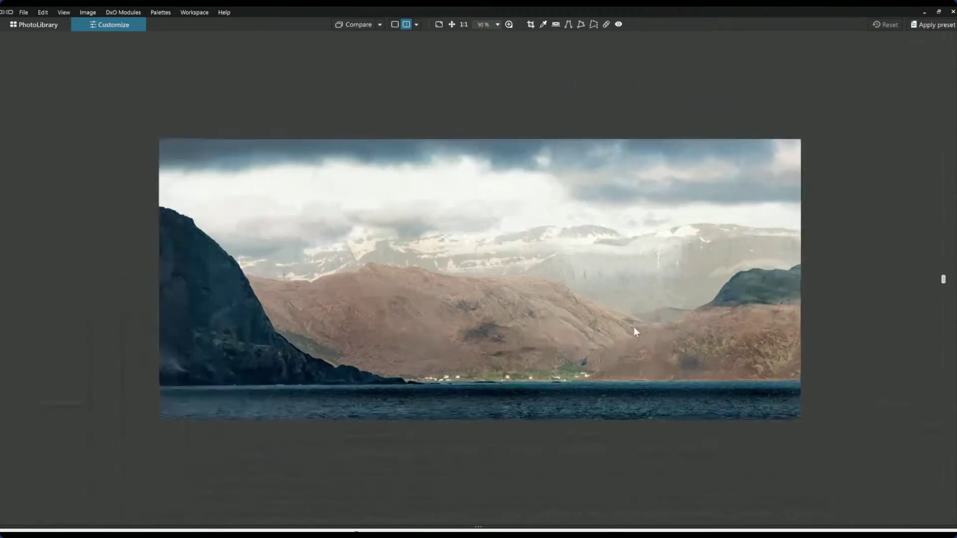
pyautogui.scroll(1, 644, 431)
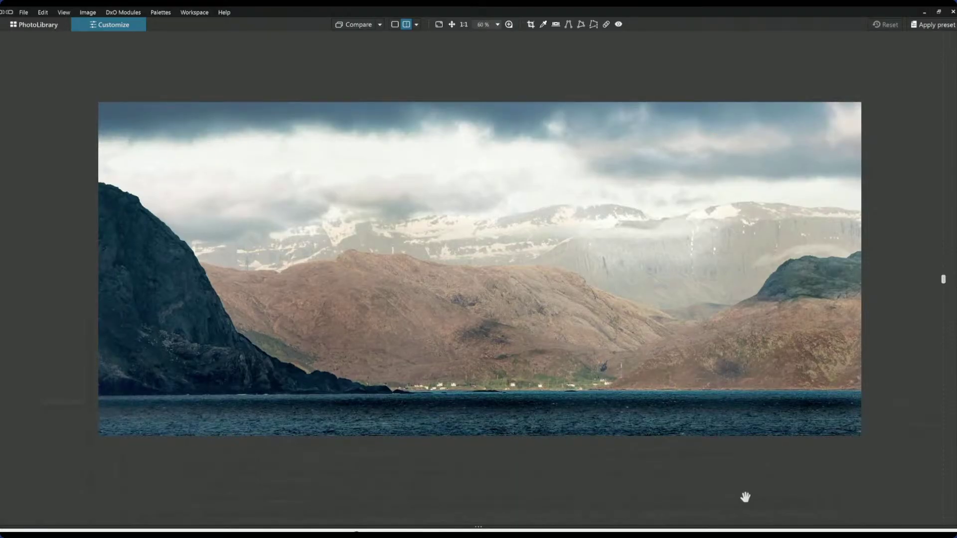
# Open the RAW photo of the geese and goslings for customizing in single-image view with palettes shown, and apply the default preset
pyautogui.click(58, 26)
pyautogui.click(511, 480)
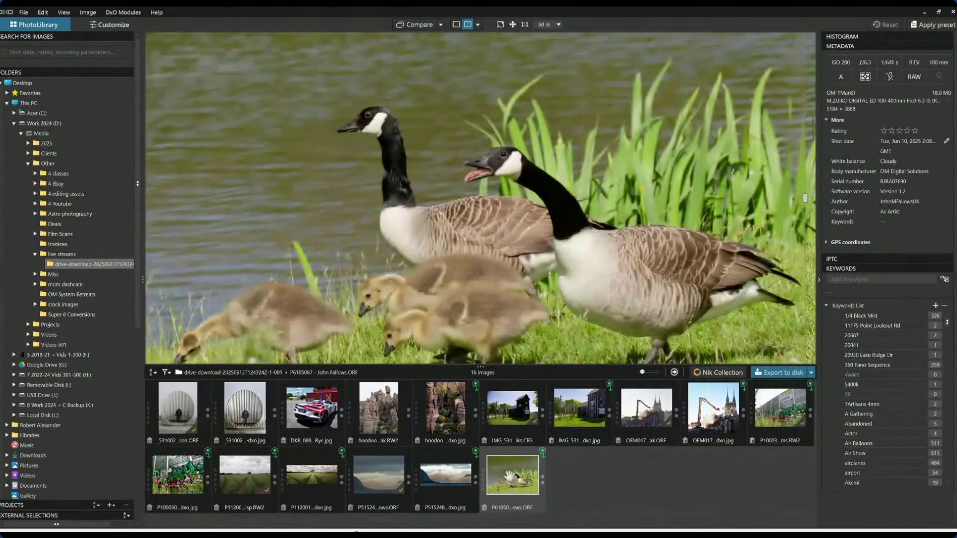
pyautogui.doubleClick(511, 479)
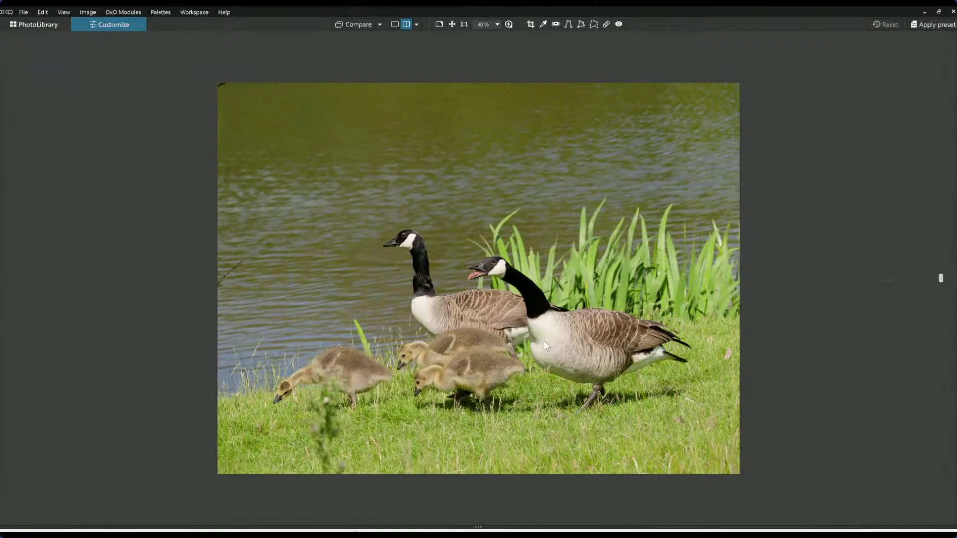
pyautogui.click(393, 24)
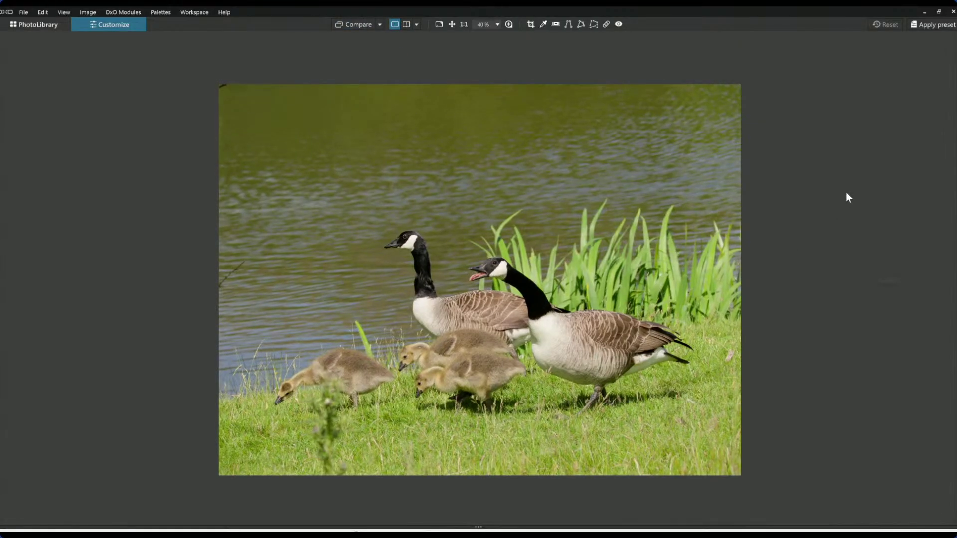
pyautogui.press('Tab')
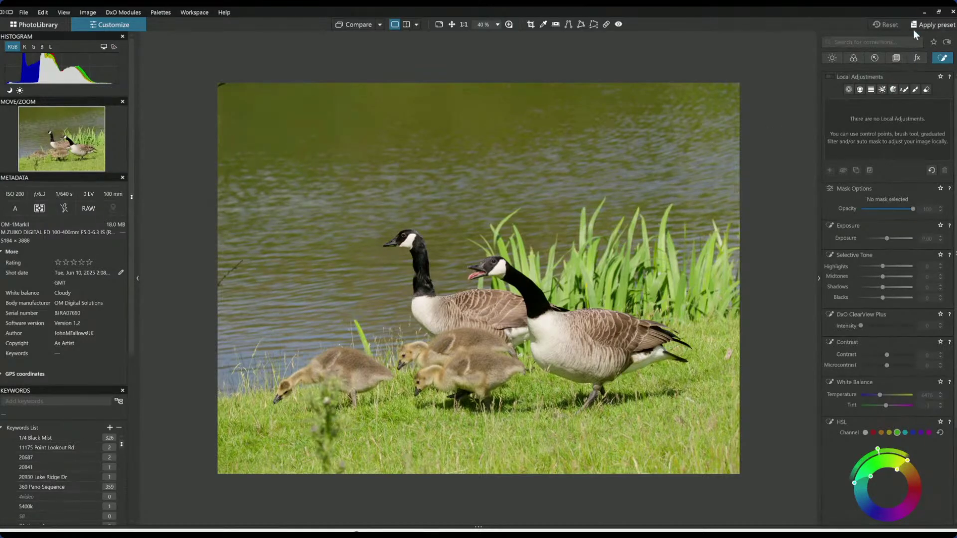
pyautogui.click(931, 24)
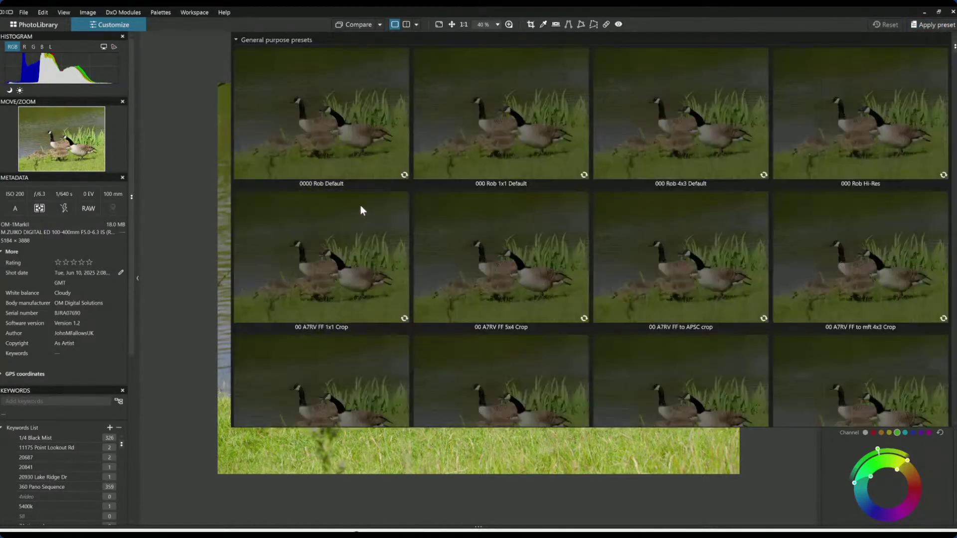
pyautogui.click(360, 206)
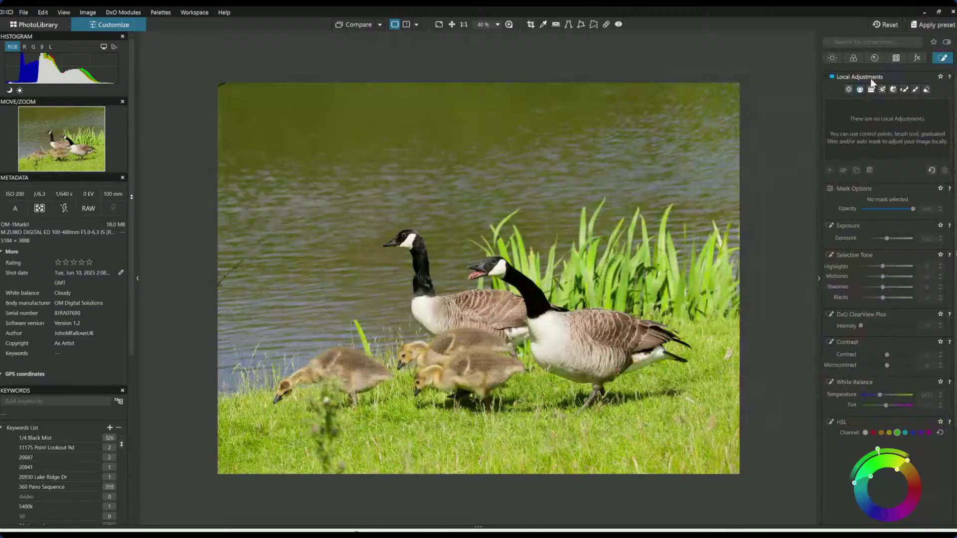
# Crop away water above the geese to about 4448 × 3336 px at the original aspect ratio and set the horizon to 2.11
pyautogui.click(892, 60)
pyautogui.click(860, 153)
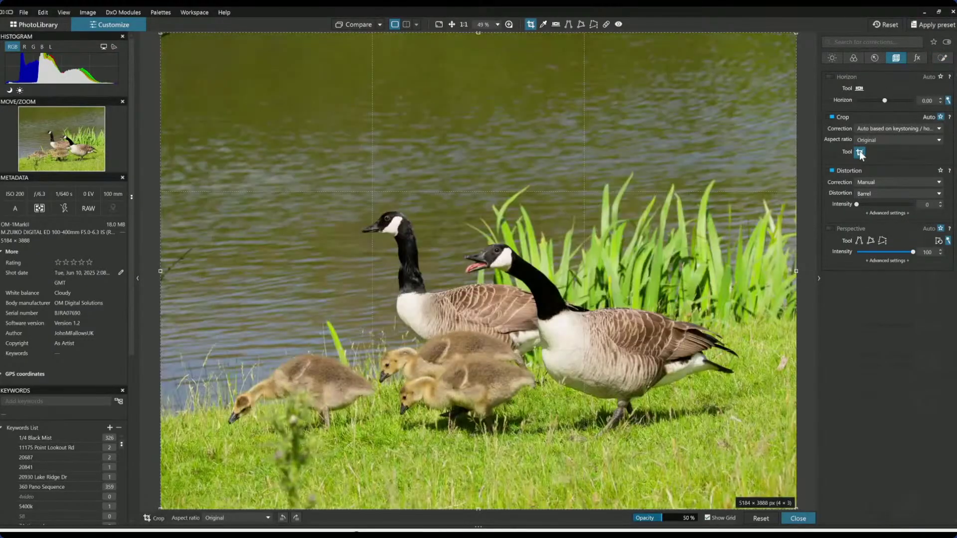
pyautogui.moveTo(478, 32); pyautogui.dragTo(477, 100)
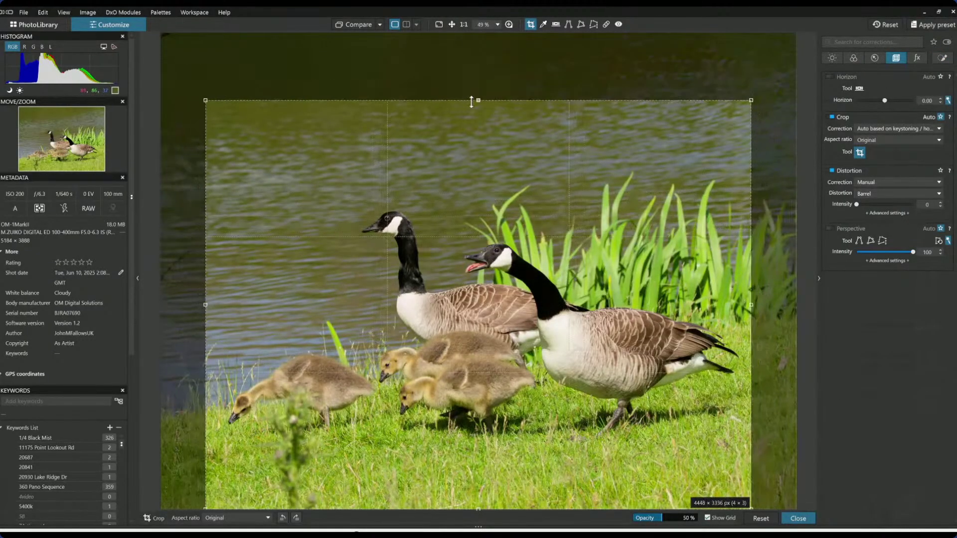
pyautogui.moveTo(885, 101); pyautogui.dragTo(893, 100)
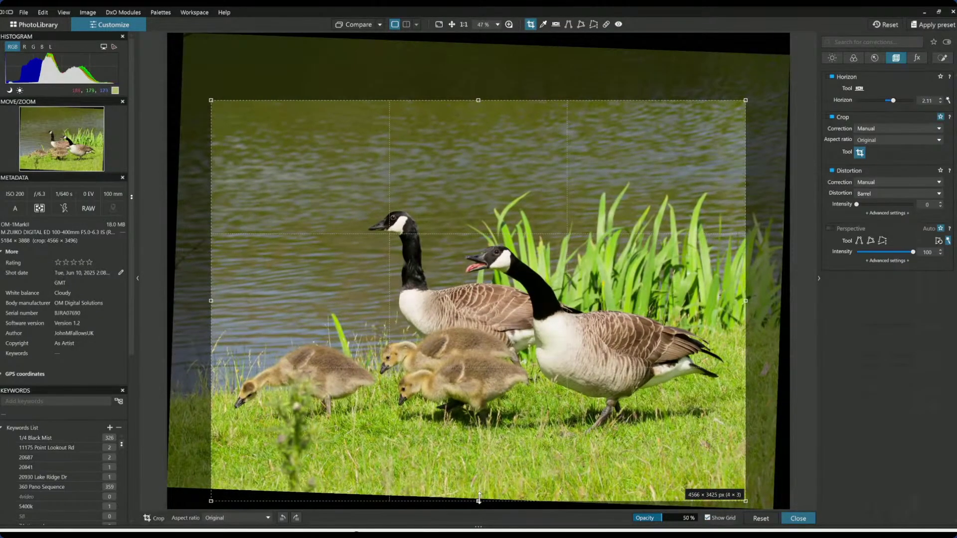
# Tighten and shift the crop around the geese and goslings to about 3983 × 2988 px, cutting through the front goose's tail, and apply it
pyautogui.moveTo(478, 501); pyautogui.dragTo(478, 484)
pyautogui.moveTo(546, 455); pyautogui.dragTo(489, 456)
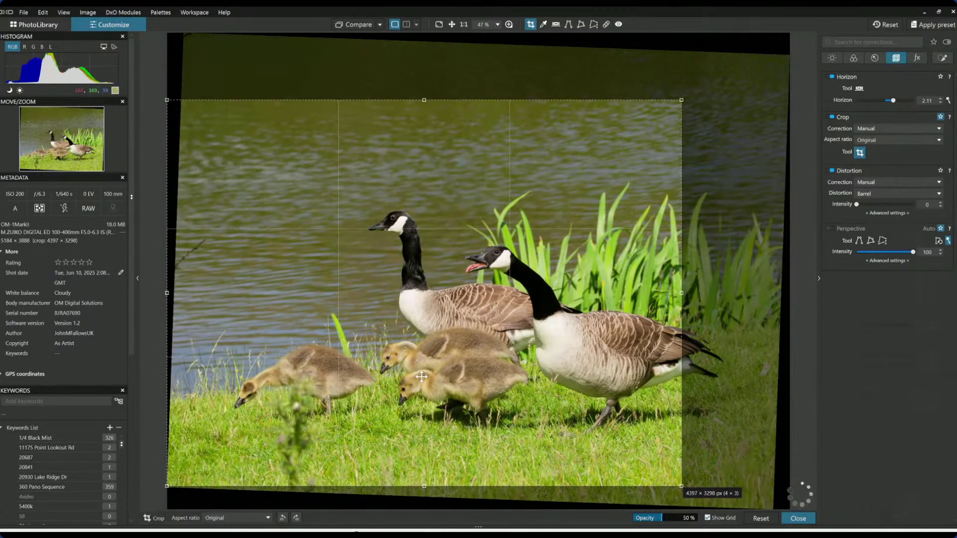
pyautogui.moveTo(166, 99); pyautogui.dragTo(196, 145)
pyautogui.moveTo(462, 274); pyautogui.dragTo(457, 278)
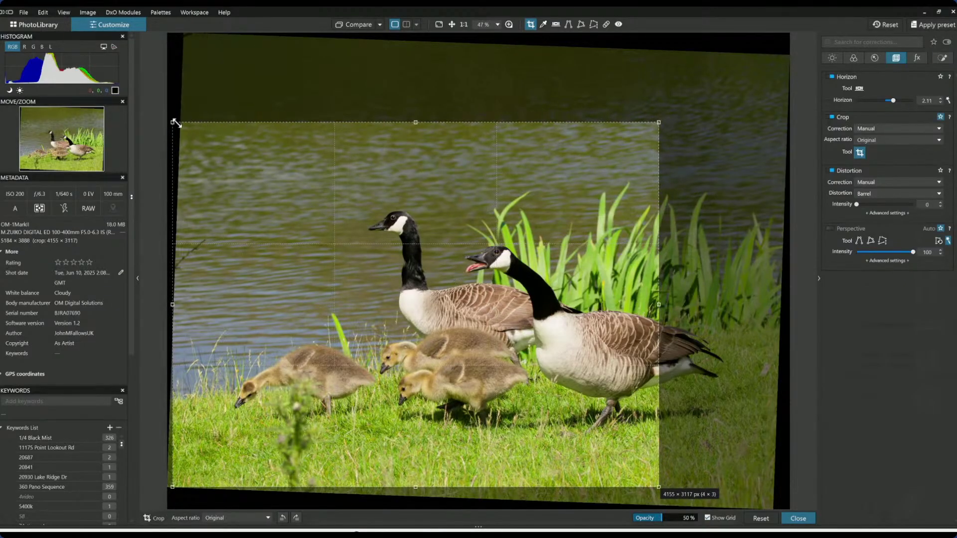
pyautogui.moveTo(174, 123); pyautogui.dragTo(184, 132)
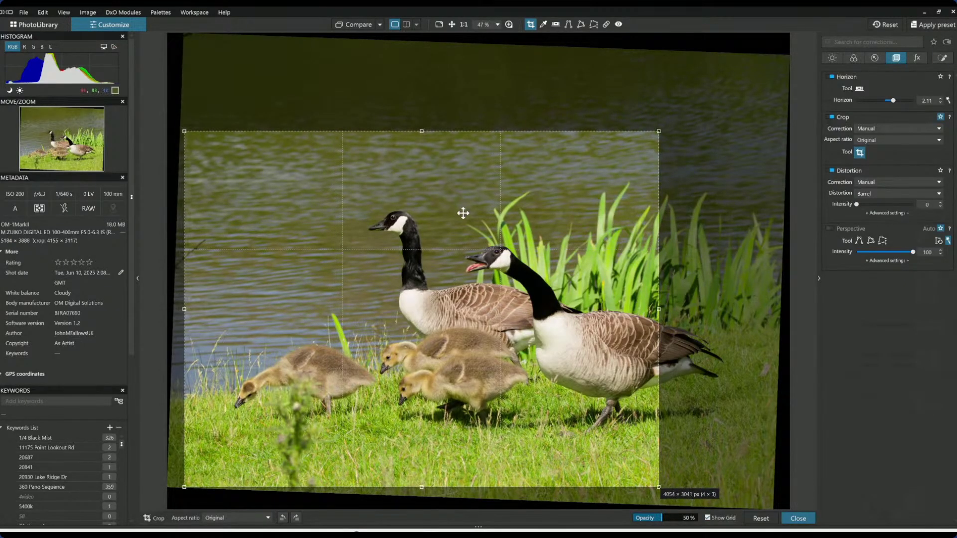
pyautogui.moveTo(570, 270); pyautogui.dragTo(566, 270)
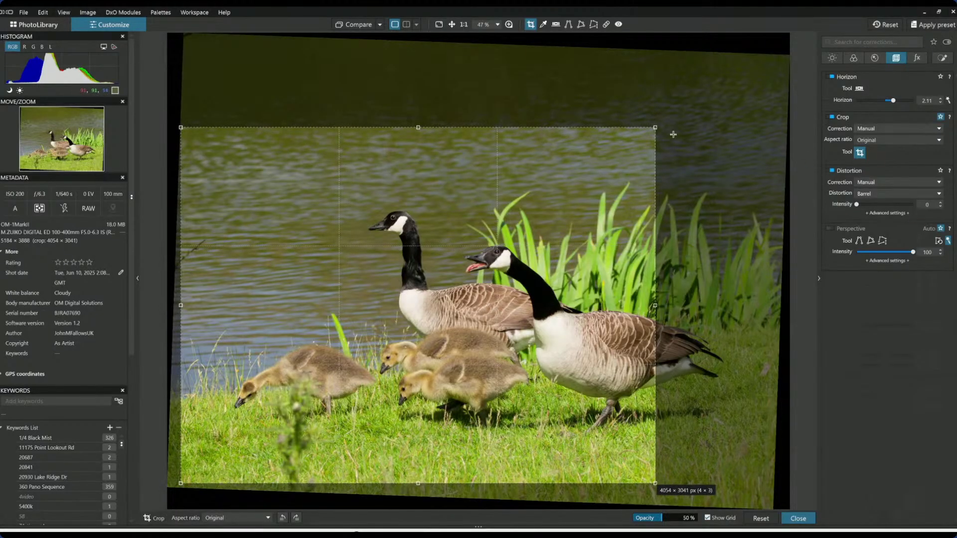
pyautogui.moveTo(654, 128); pyautogui.dragTo(643, 141)
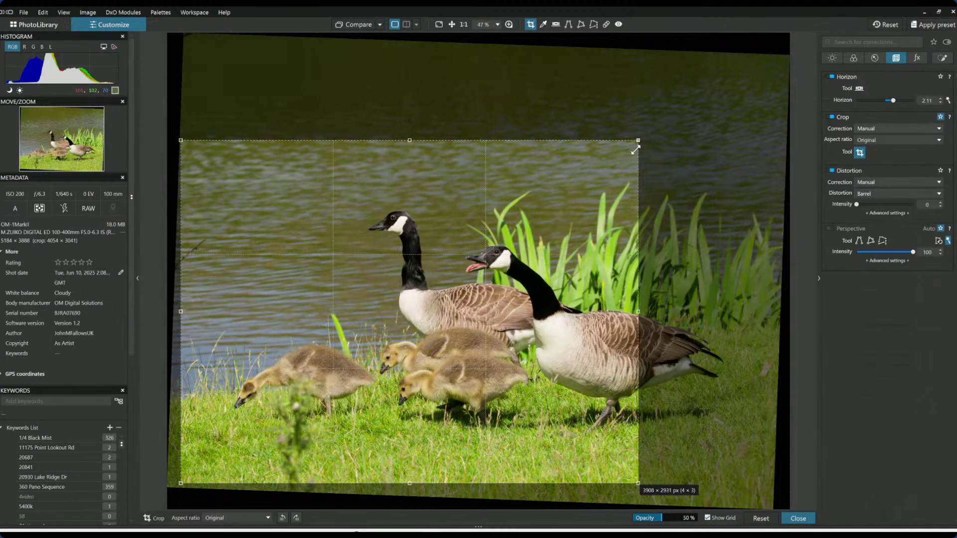
pyautogui.moveTo(637, 149); pyautogui.dragTo(645, 148)
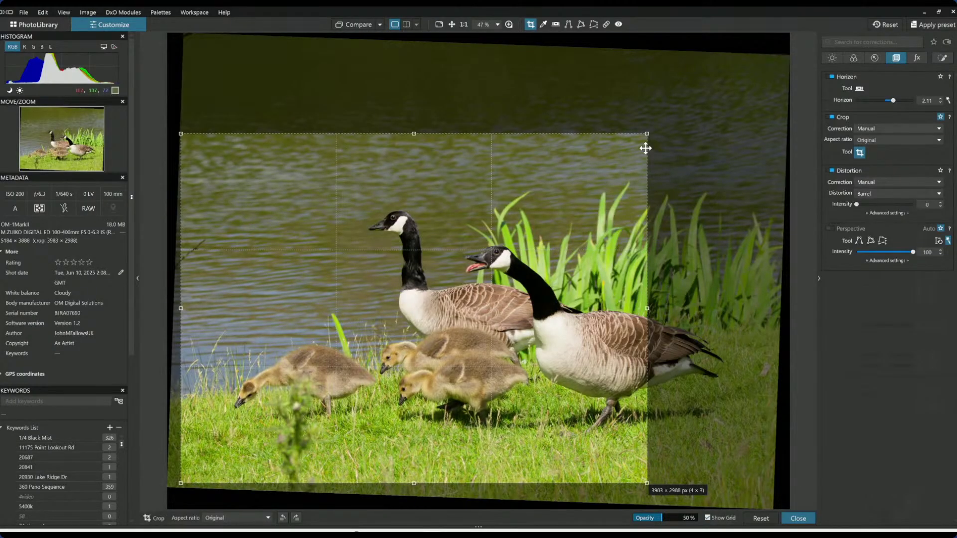
pyautogui.press('Return')
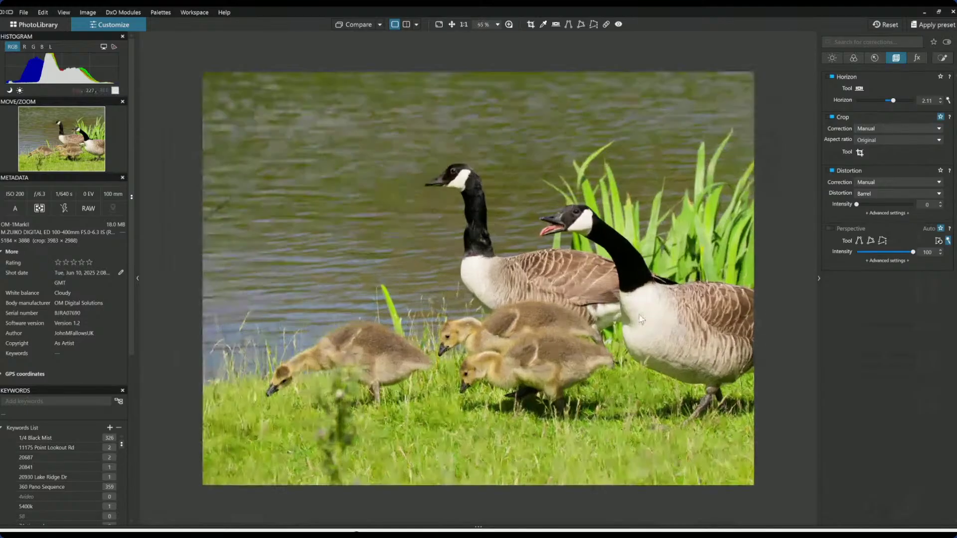
# Mask the white breasts and cheeks of both adult geese with one control point group and set its highlights to -33
pyautogui.click(942, 59)
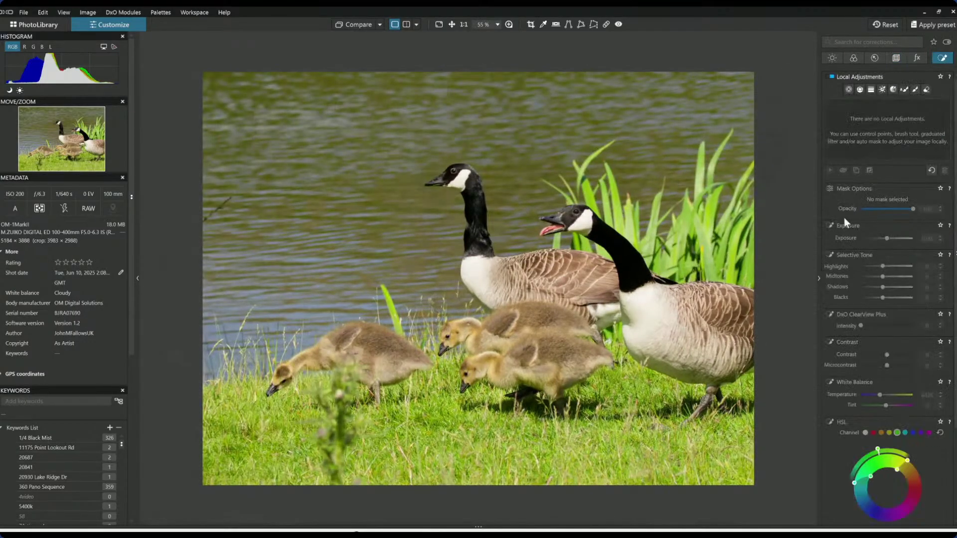
pyautogui.click(849, 90)
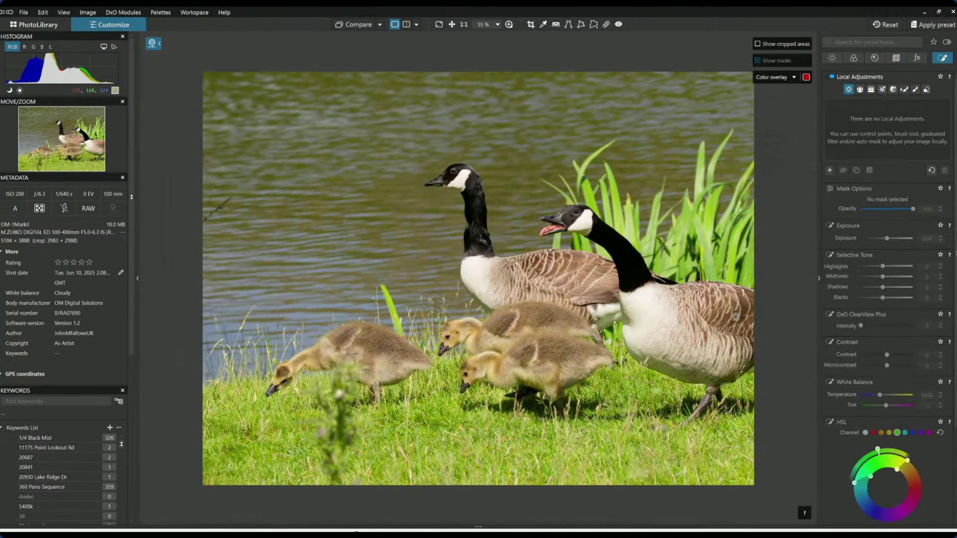
pyautogui.click(643, 308)
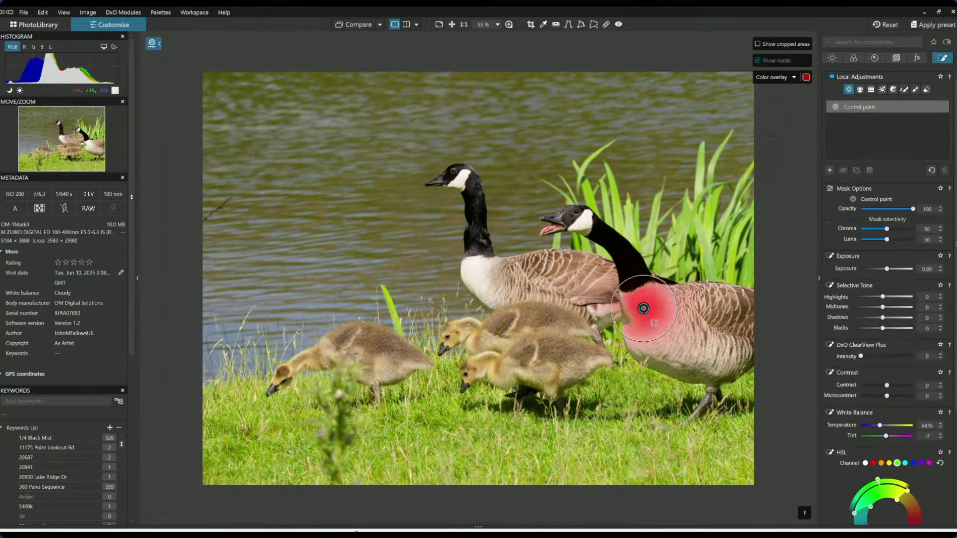
pyautogui.click(474, 269)
pyautogui.click(462, 174)
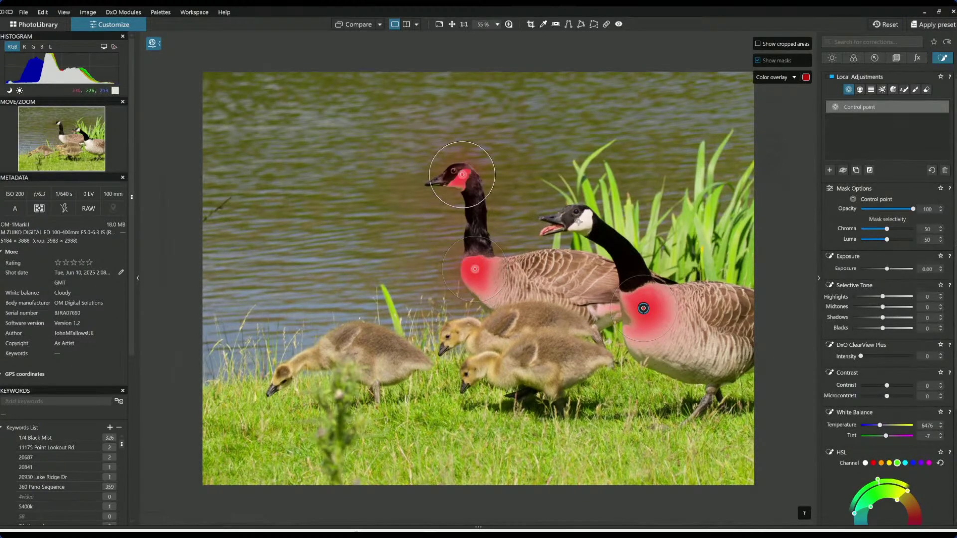
pyautogui.click(583, 221)
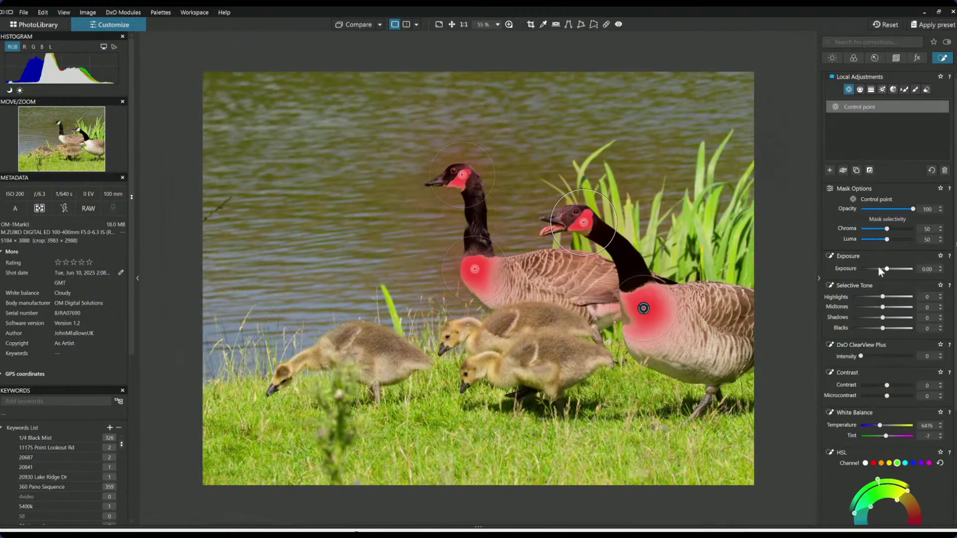
pyautogui.moveTo(883, 297); pyautogui.dragTo(874, 298)
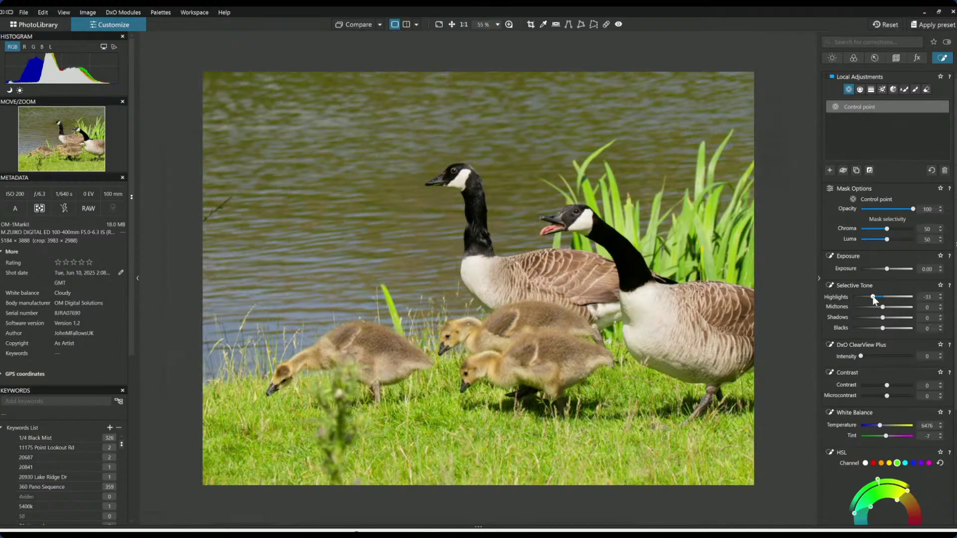
# Create a new mask with control points on the heads of the three goslings and set its highlights to 35
pyautogui.click(830, 173)
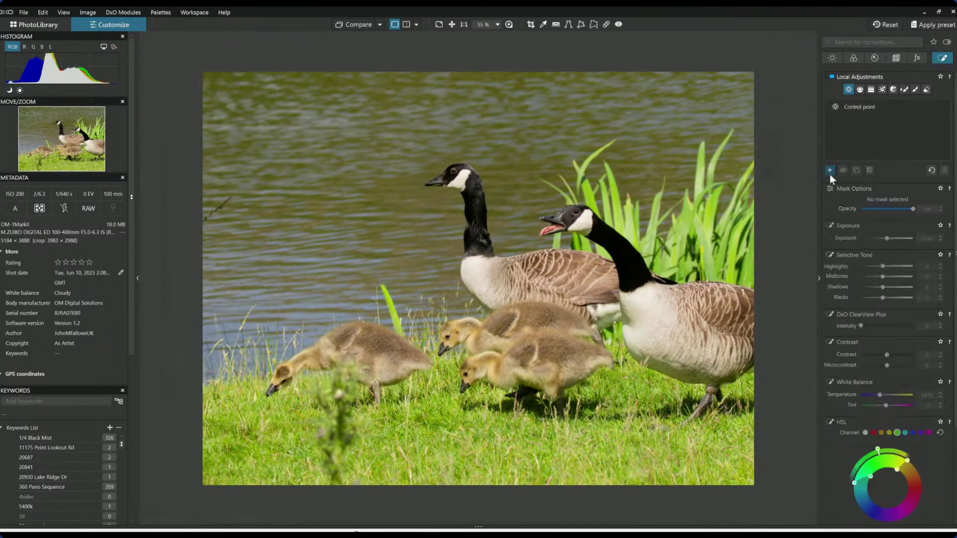
pyautogui.click(472, 373)
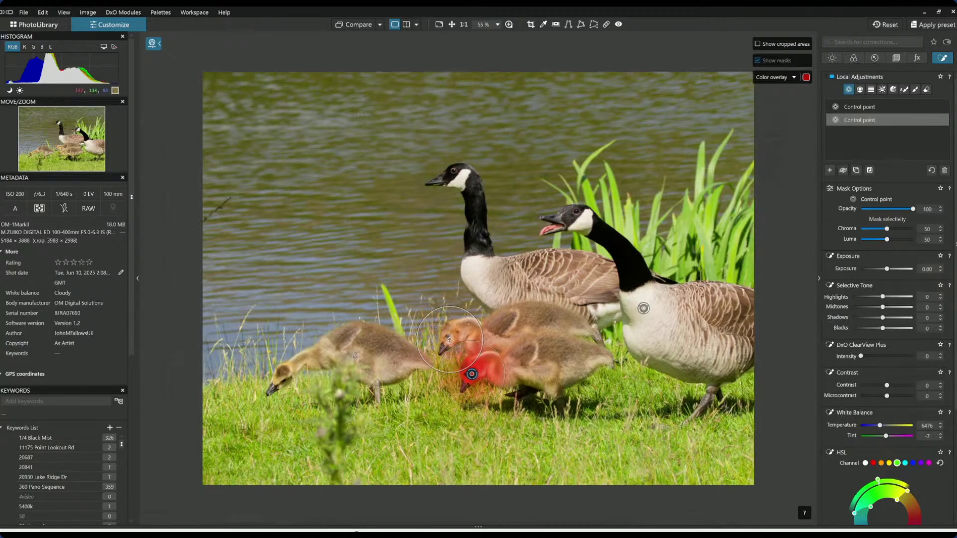
pyautogui.click(449, 339)
pyautogui.click(279, 382)
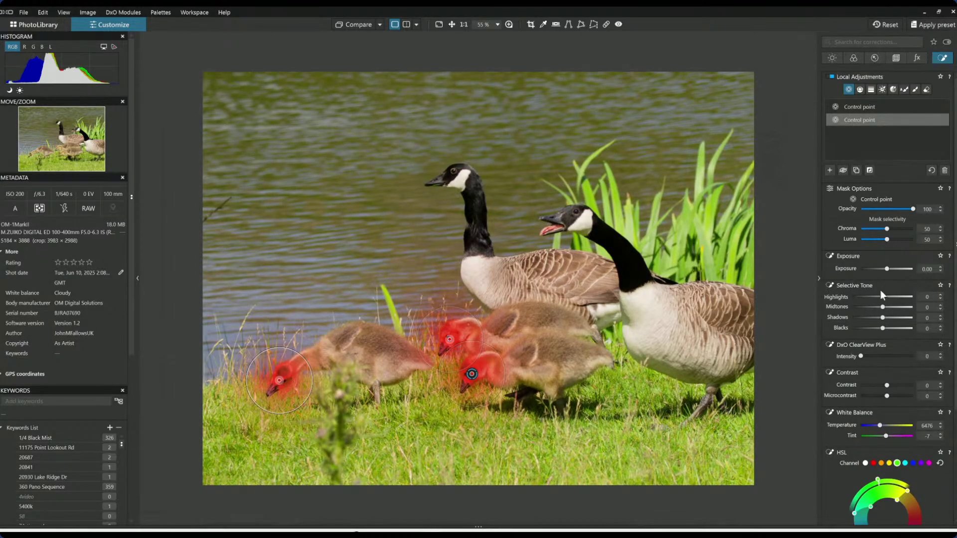
pyautogui.moveTo(881, 297); pyautogui.dragTo(896, 298)
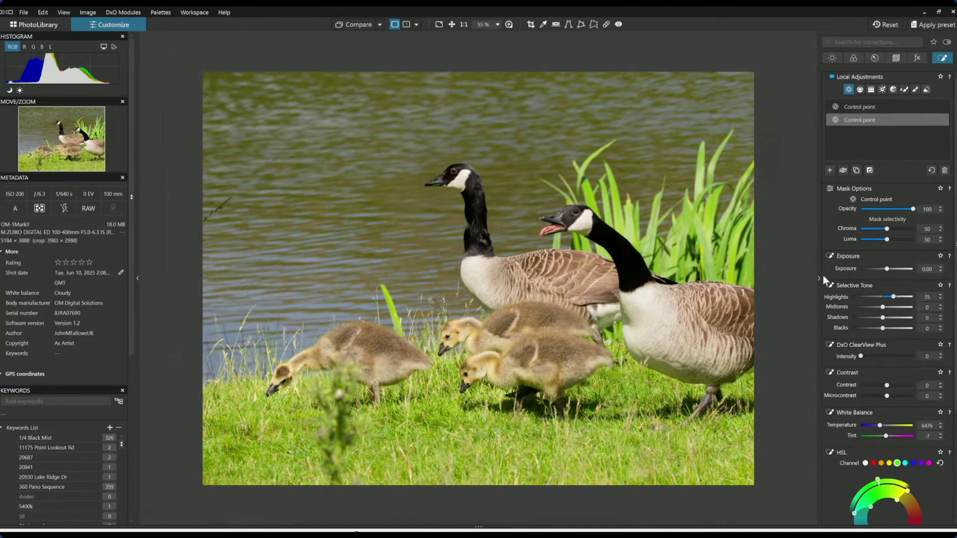
# Create a new control point mask on the front goose's open beak and set the red channel's saturation to 23
pyautogui.click(830, 171)
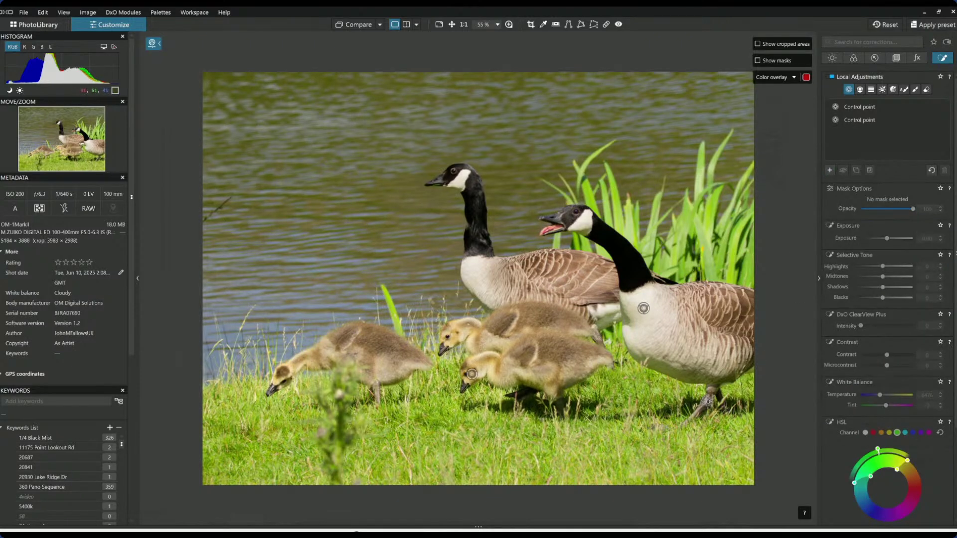
pyautogui.click(553, 229)
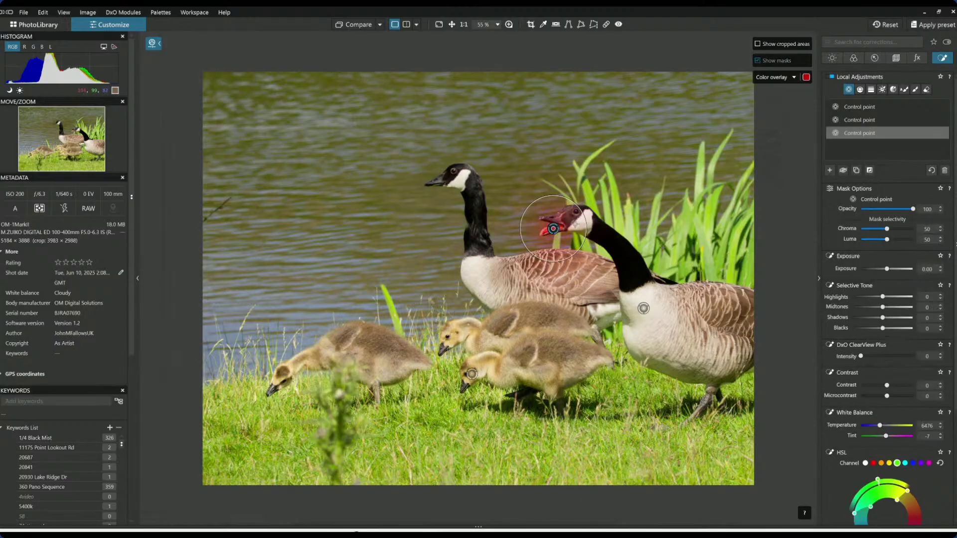
pyautogui.scroll(-3, 885, 424)
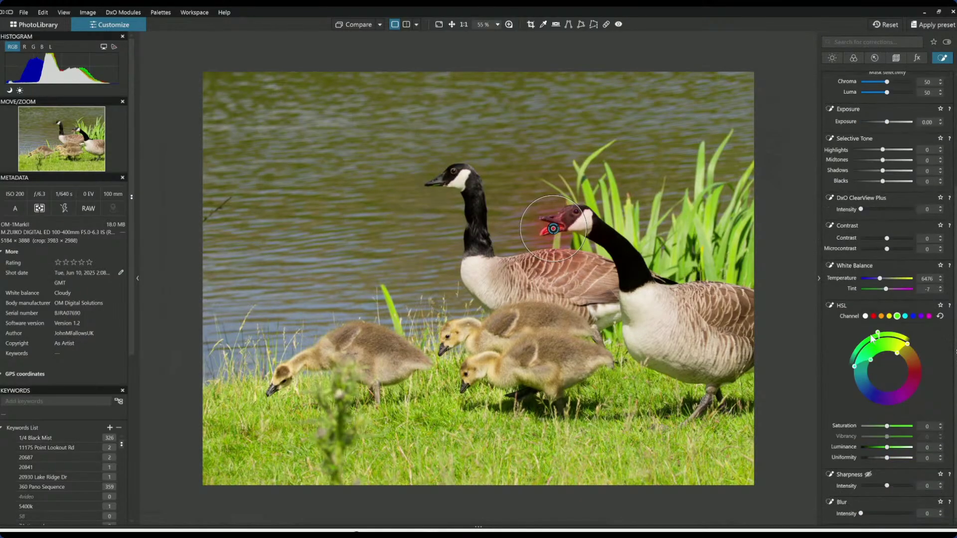
pyautogui.click(874, 316)
pyautogui.moveTo(889, 426); pyautogui.dragTo(891, 427)
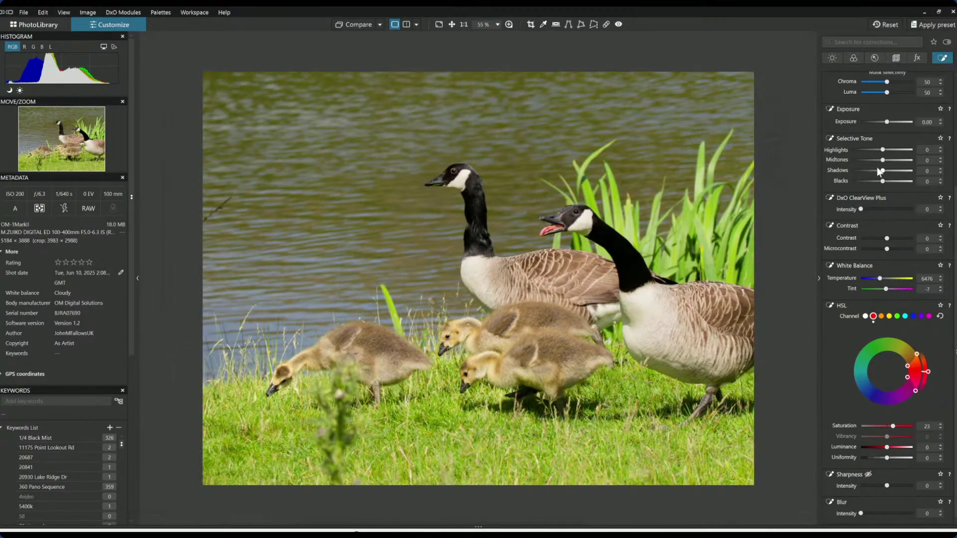
pyautogui.scroll(3, 888, 206)
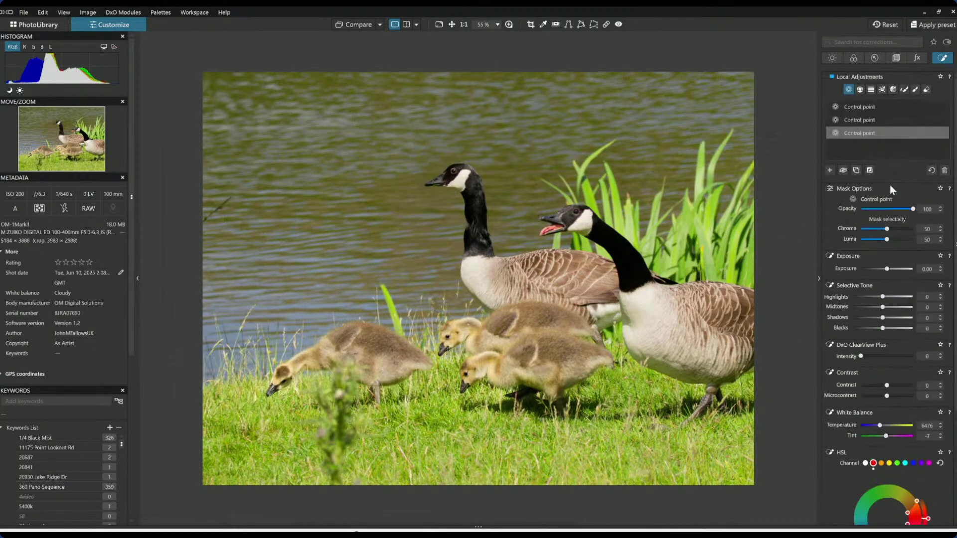
# Add a control line over the water to the beak mask and set microcontrast to -60
pyautogui.click(860, 90)
pyautogui.moveTo(352, 152); pyautogui.dragTo(375, 276)
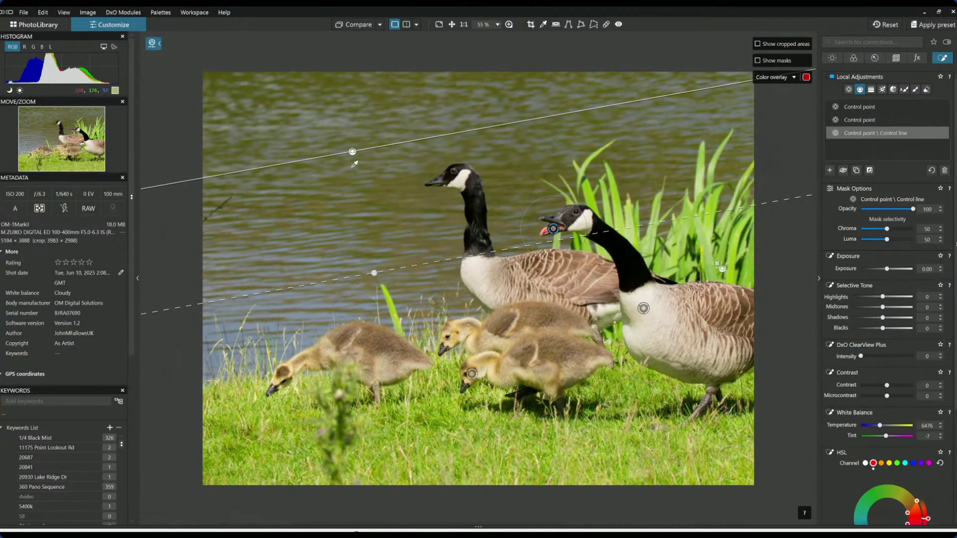
pyautogui.click(862, 395)
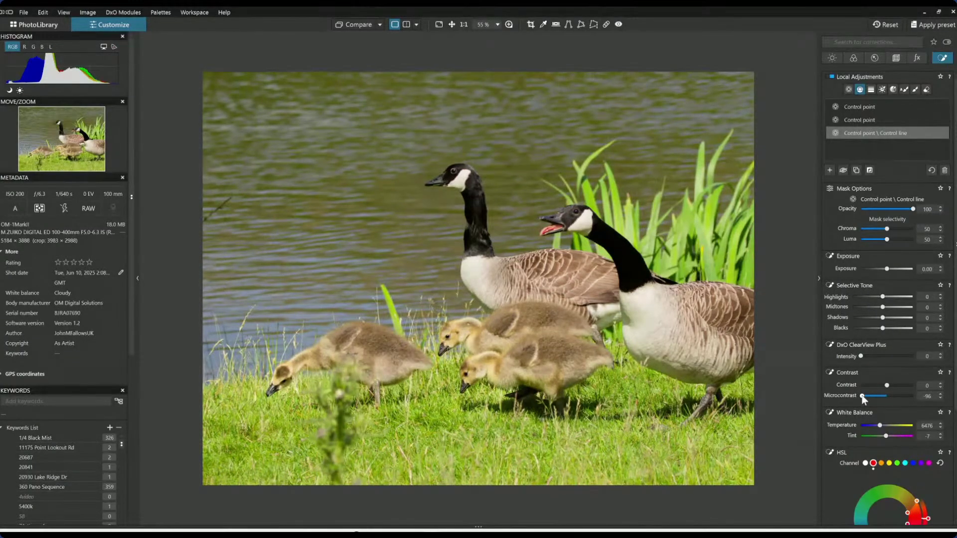
pyautogui.moveTo(862, 396); pyautogui.dragTo(872, 396)
# Set the water mask's overall saturation to -62 and vibrancy to -48 across all color channels
pyautogui.scroll(-2, 851, 437)
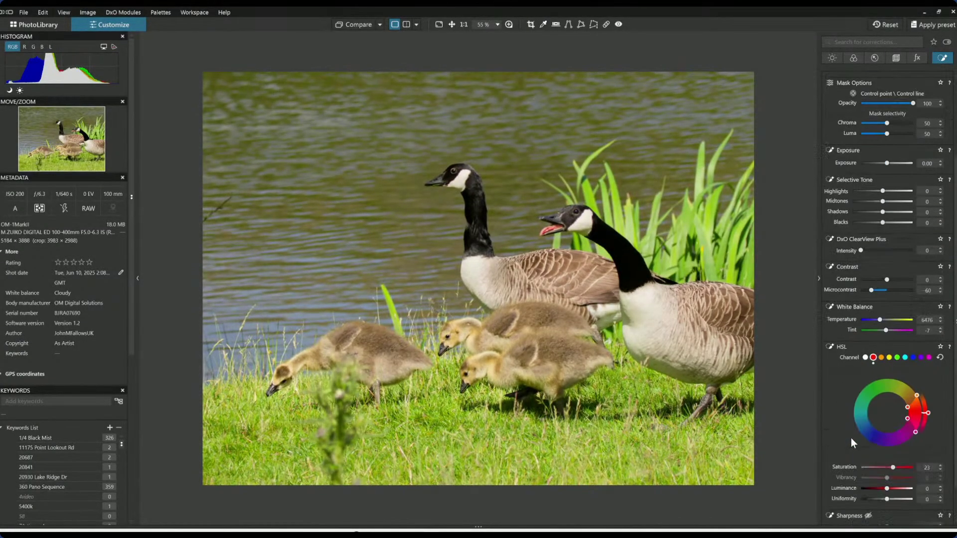
pyautogui.click(866, 357)
pyautogui.click(872, 468)
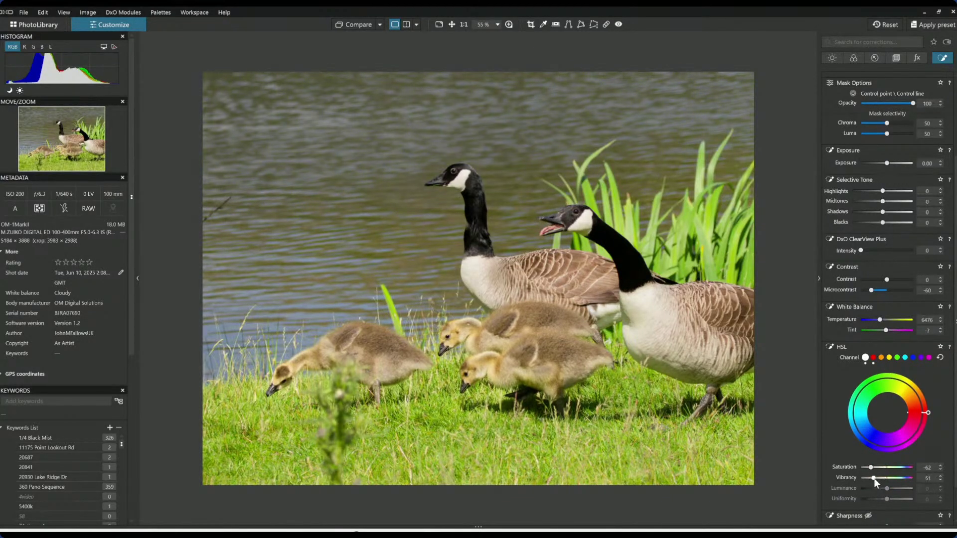
pyautogui.click(874, 478)
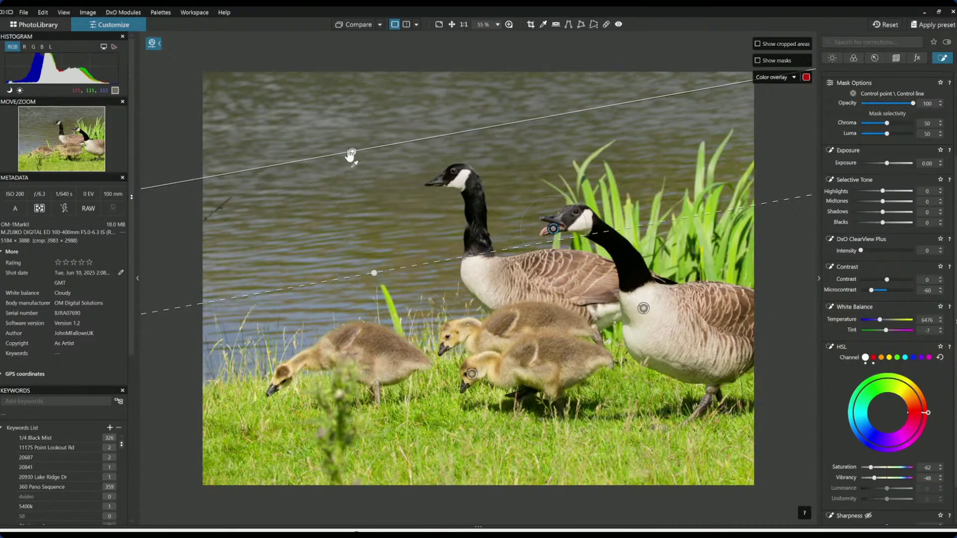
# Move the control line lower on the water and set the mask's temperature to 4048, tint to -32 and luma selectivity to 60
pyautogui.moveTo(352, 155); pyautogui.dragTo(363, 203)
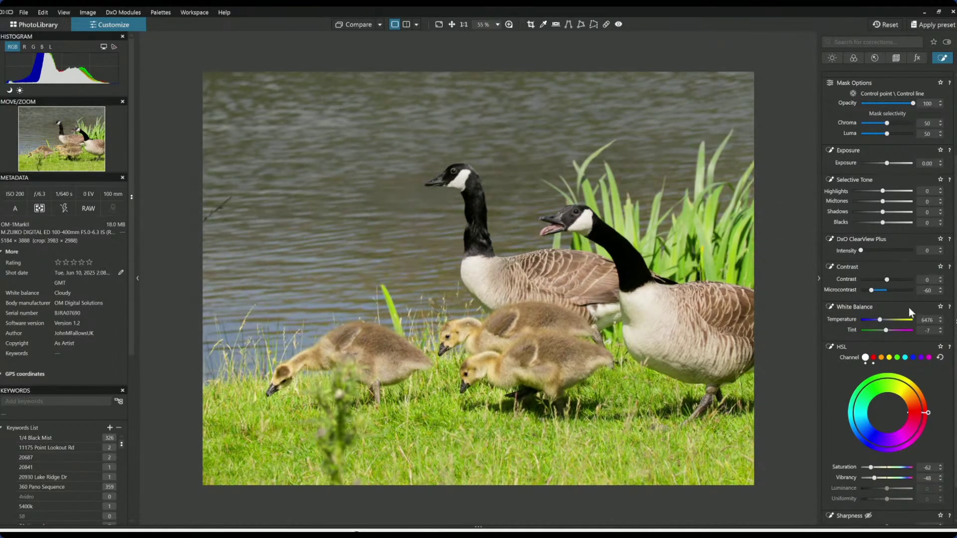
pyautogui.moveTo(880, 321); pyautogui.dragTo(883, 331)
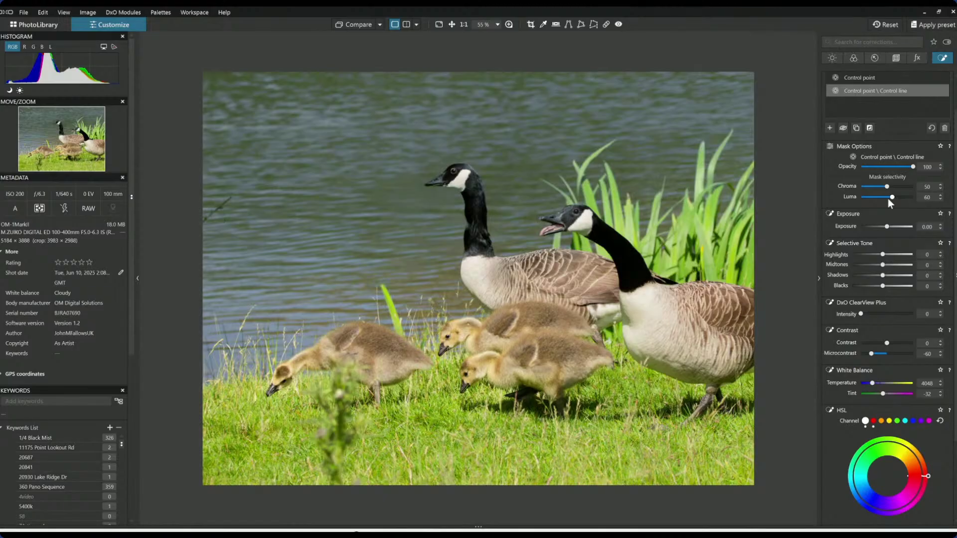
pyautogui.press('Escape')
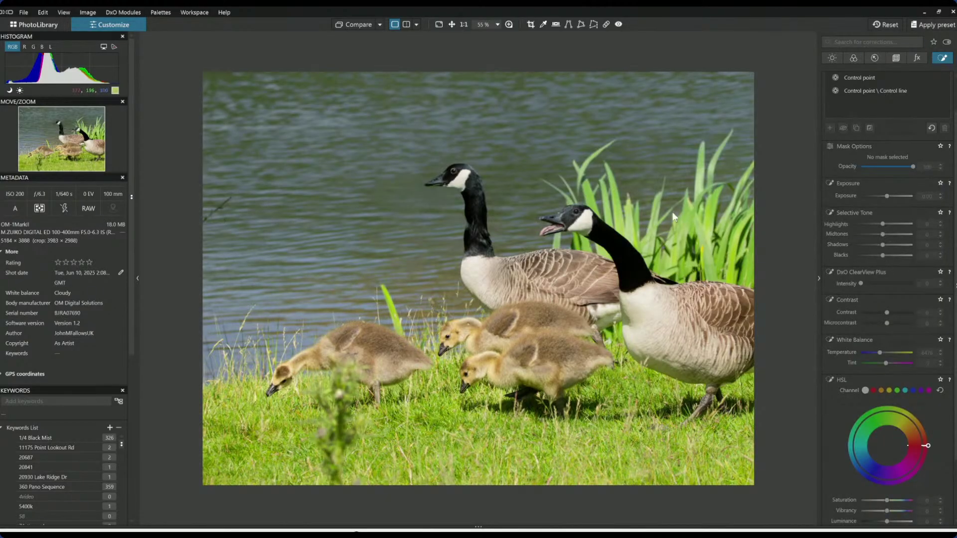
# Set the white balance temperature to 7176 on the mask covering the adult geese's white breasts and cheeks
pyautogui.scroll(1, 872, 162)
pyautogui.click(865, 121)
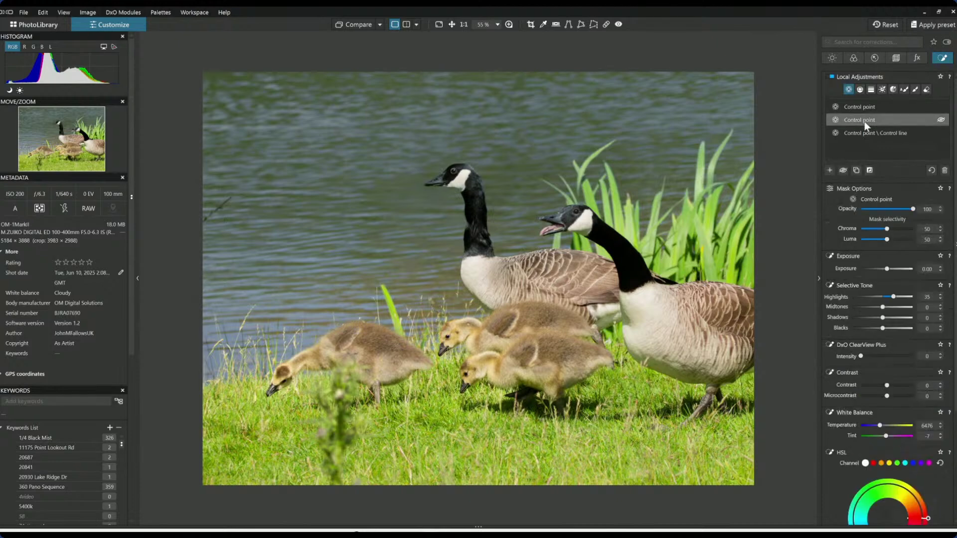
pyautogui.click(864, 108)
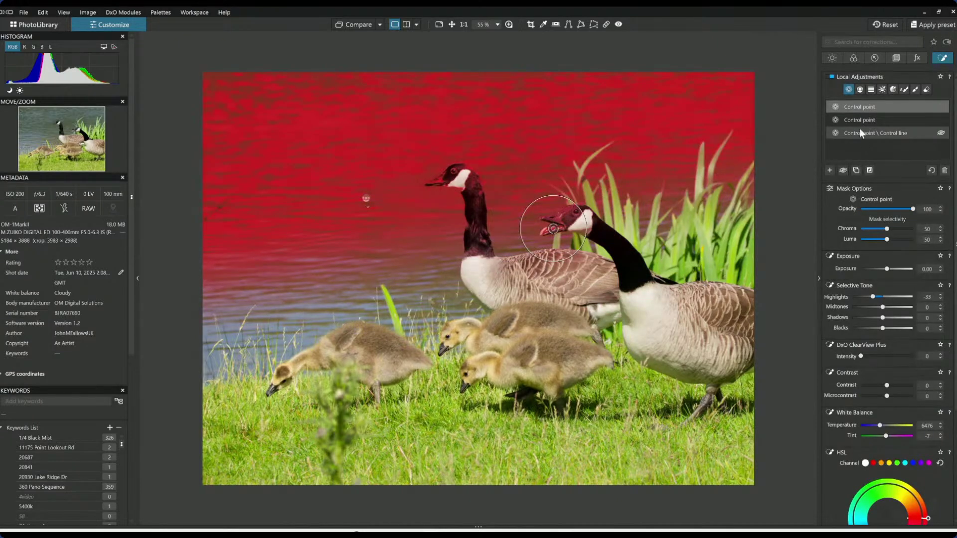
pyautogui.click(857, 120)
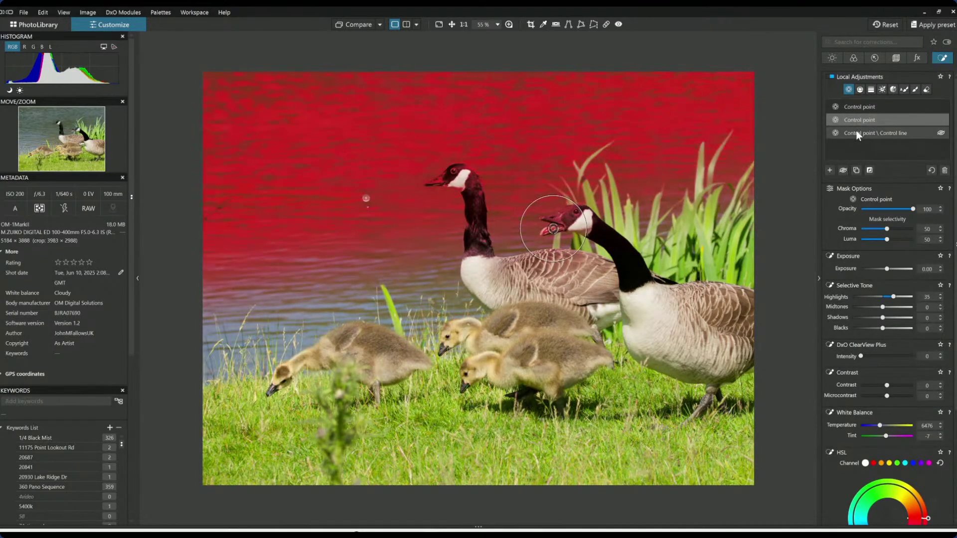
pyautogui.click(857, 107)
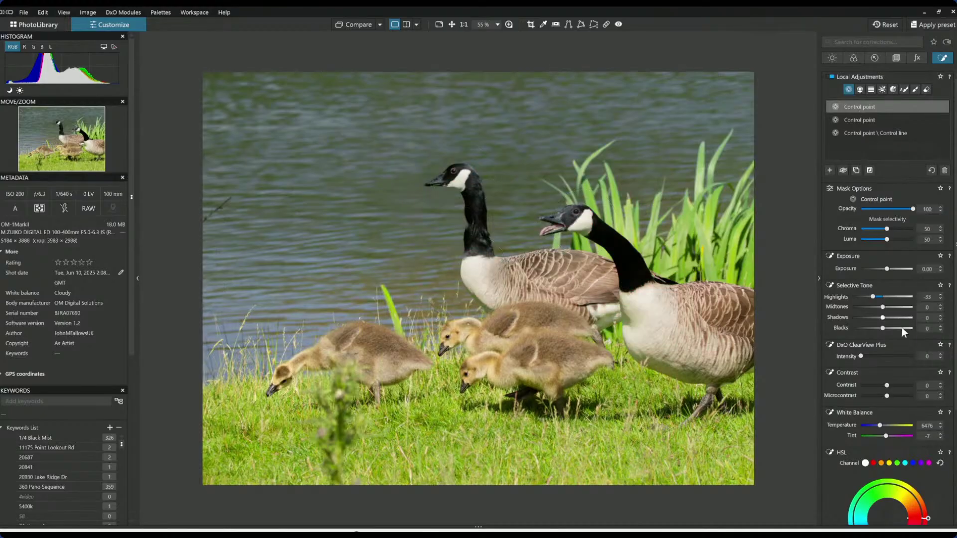
pyautogui.scroll(-3, 902, 327)
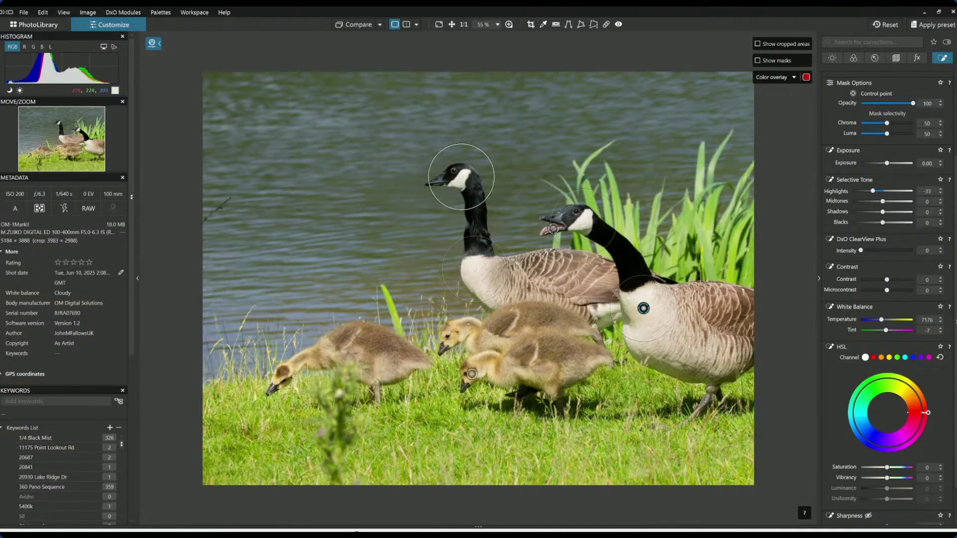
pyautogui.click(449, 183)
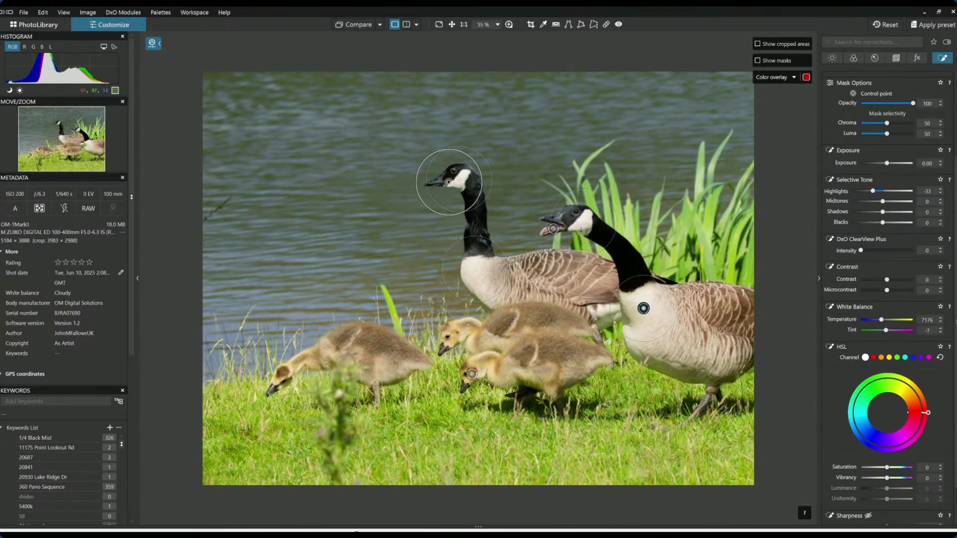
pyautogui.click(765, 458)
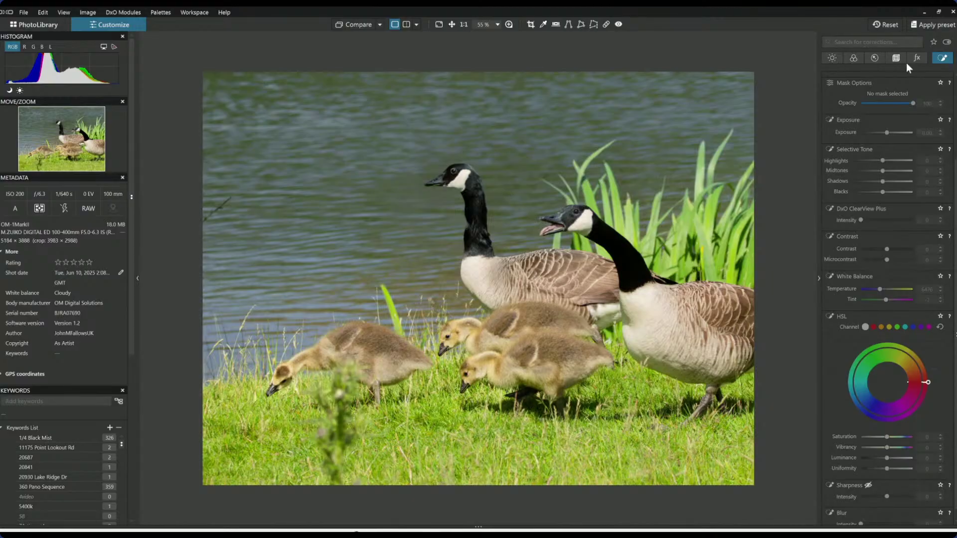
# Mask the foreground grass with a new control line fading out below the goslings and set its blacks to -71
pyautogui.scroll(2, 865, 214)
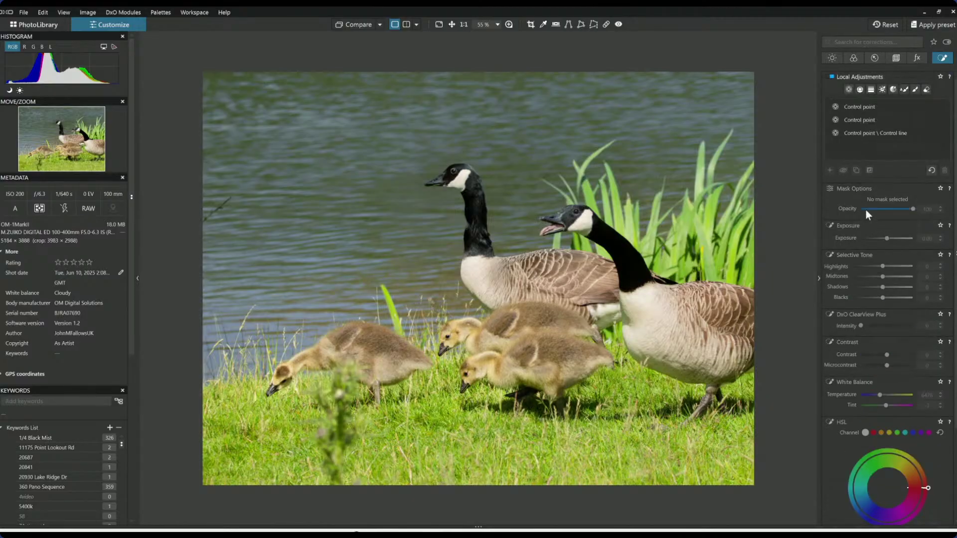
pyautogui.click(860, 89)
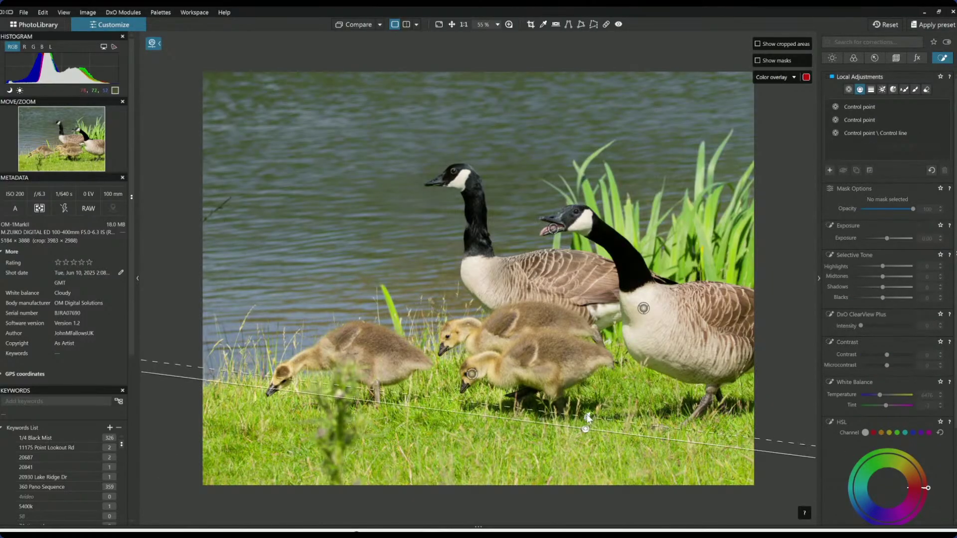
pyautogui.moveTo(587, 414)
pyautogui.mouseDown()
pyautogui.moveTo(584, 427)
pyautogui.moveTo(585, 415)
pyautogui.mouseUp()
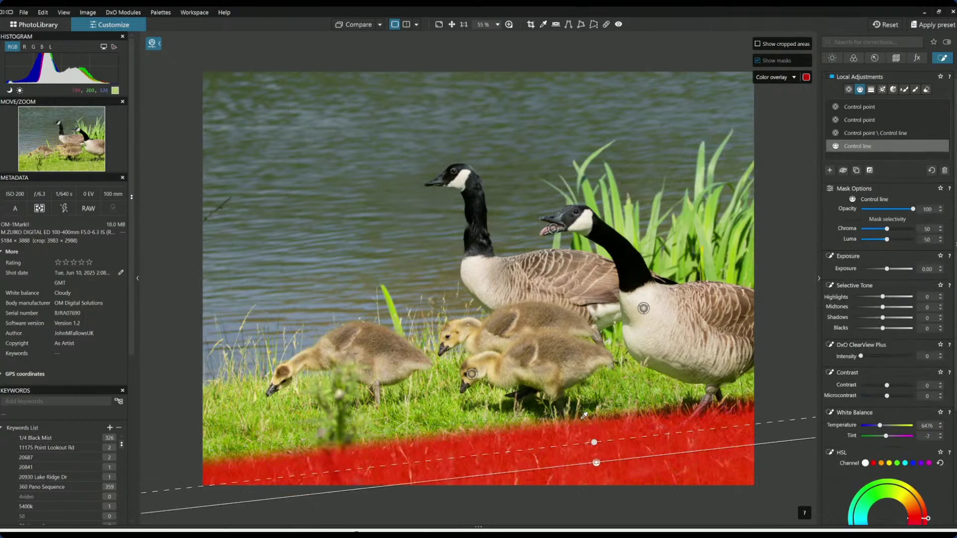
pyautogui.moveTo(596, 463); pyautogui.dragTo(604, 479)
pyautogui.moveTo(594, 442); pyautogui.dragTo(605, 395)
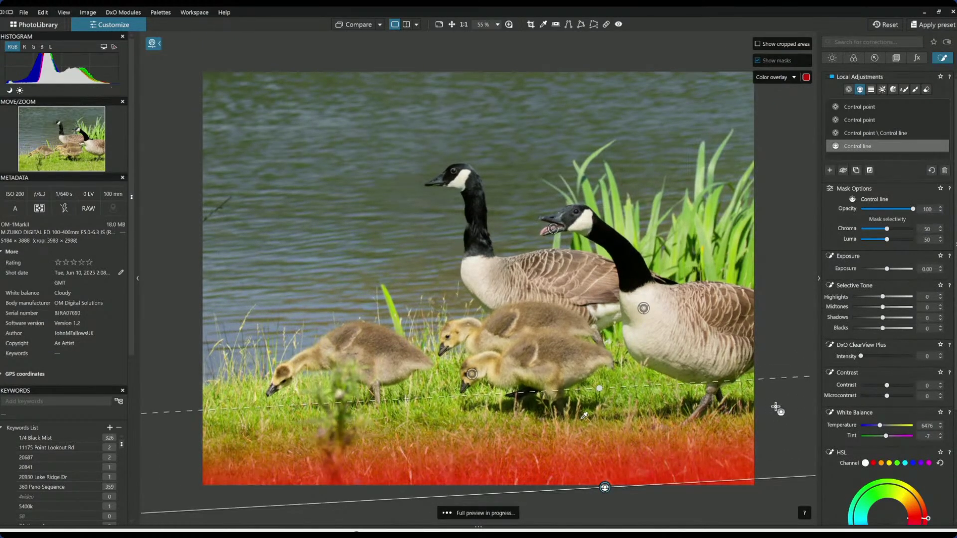
pyautogui.click(861, 329)
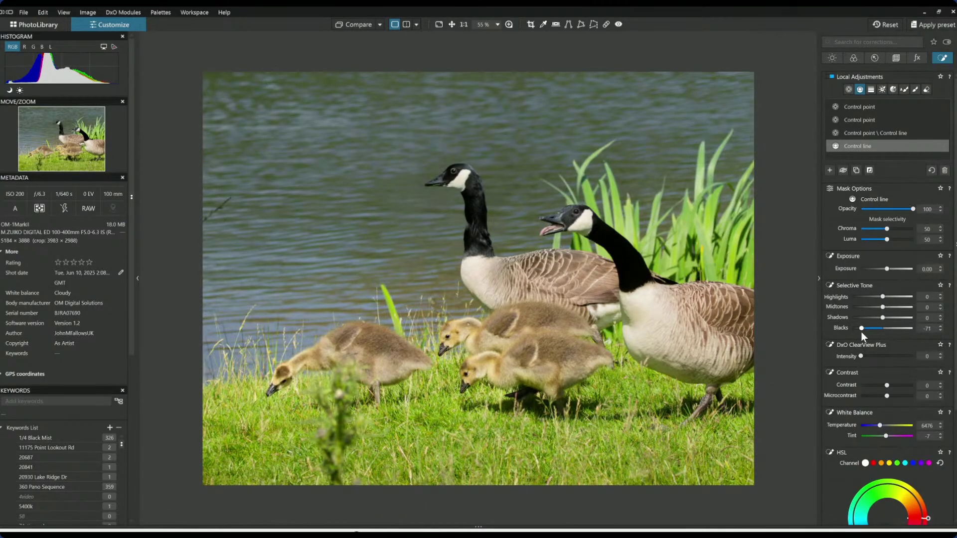
# Remove the twig at the water's left edge with a 34 px Repair stroke at 73% feathering and 100% opacity
pyautogui.click(606, 24)
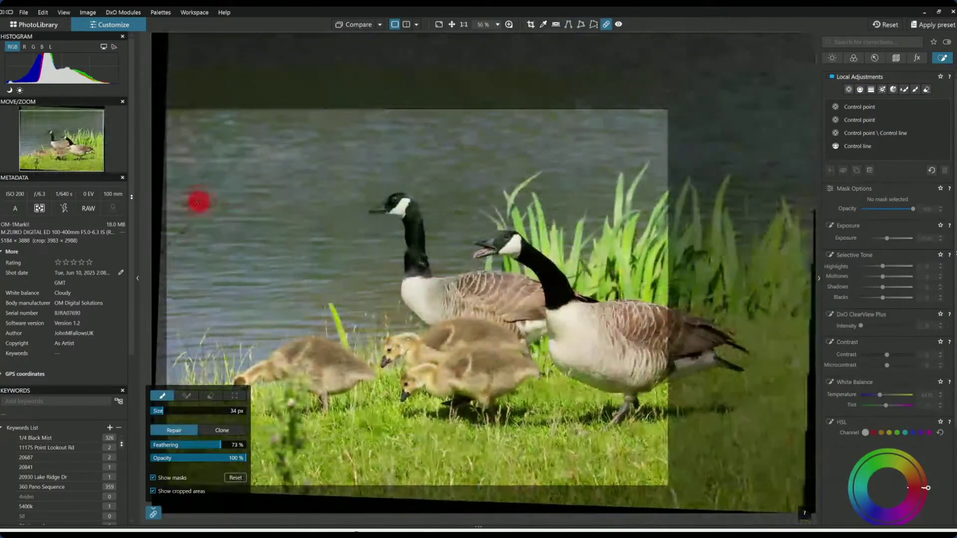
pyautogui.scroll(2, 198, 202)
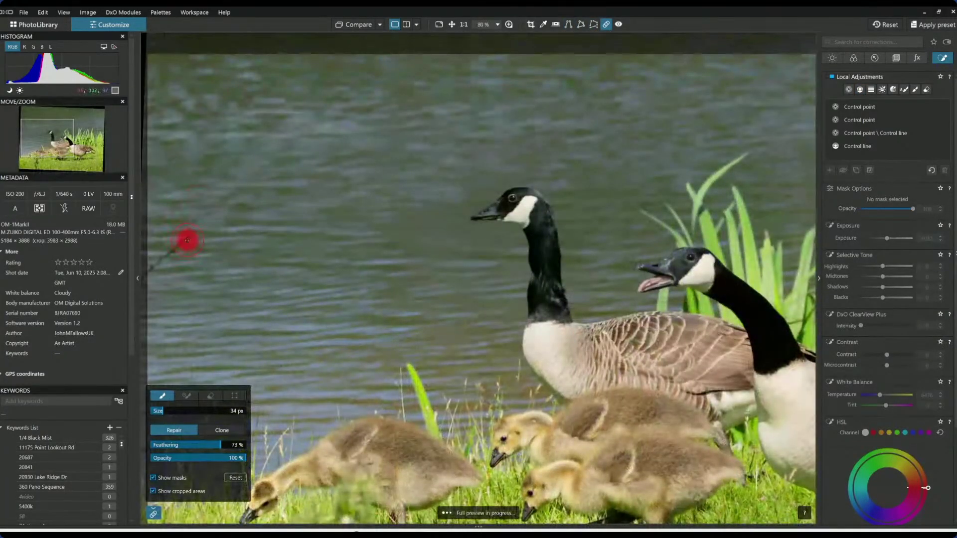
pyautogui.moveTo(187, 241); pyautogui.dragTo(149, 277)
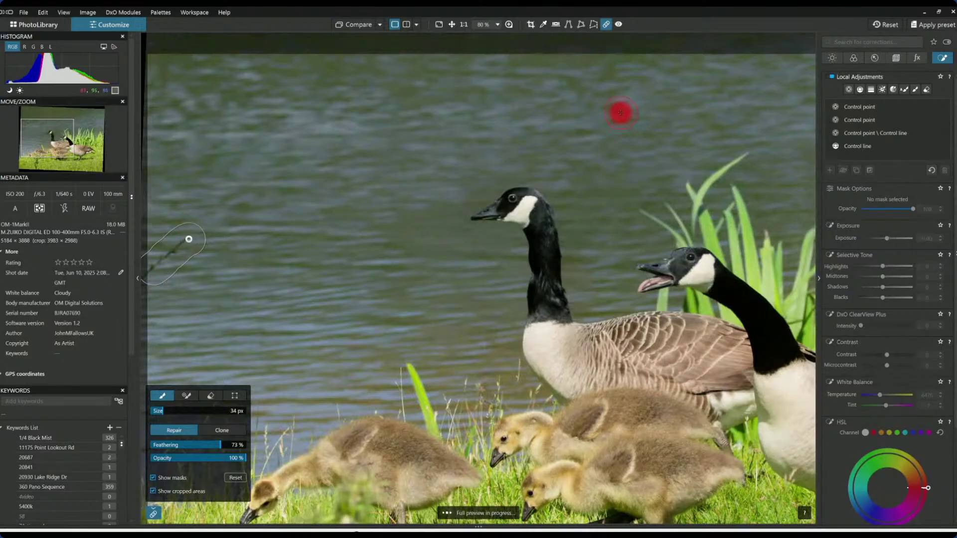
pyautogui.click(544, 35)
pyautogui.scroll(-2, 615, 175)
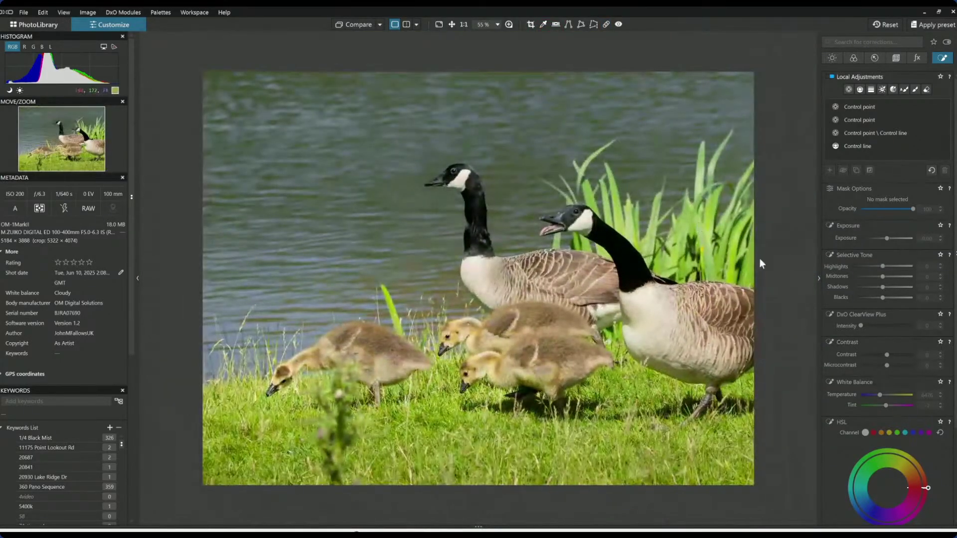
pyautogui.scroll(-1, 725, 300)
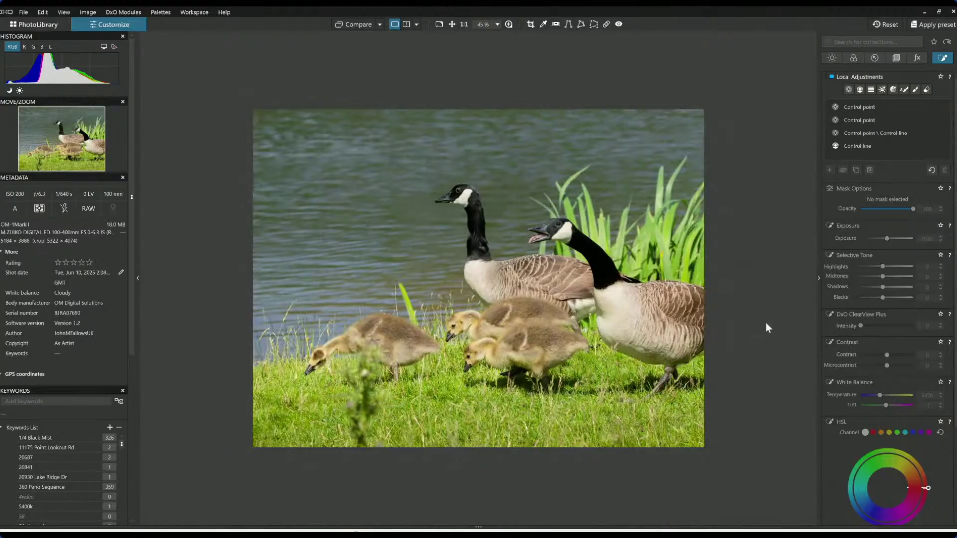
pyautogui.scroll(1, 648, 264)
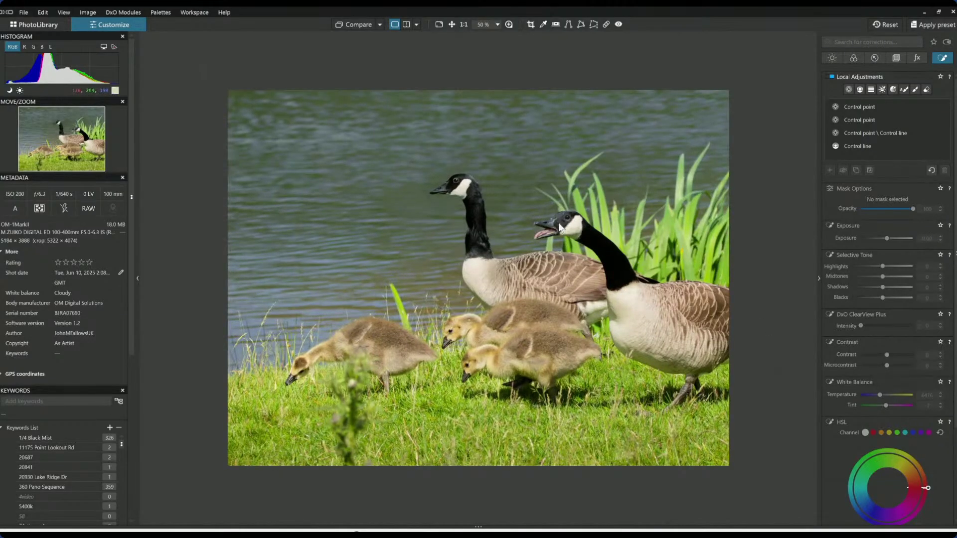
# Set the water mask's chroma selectivity to 65 and its luma selectivity to 50
pyautogui.click(358, 25)
pyautogui.click(856, 138)
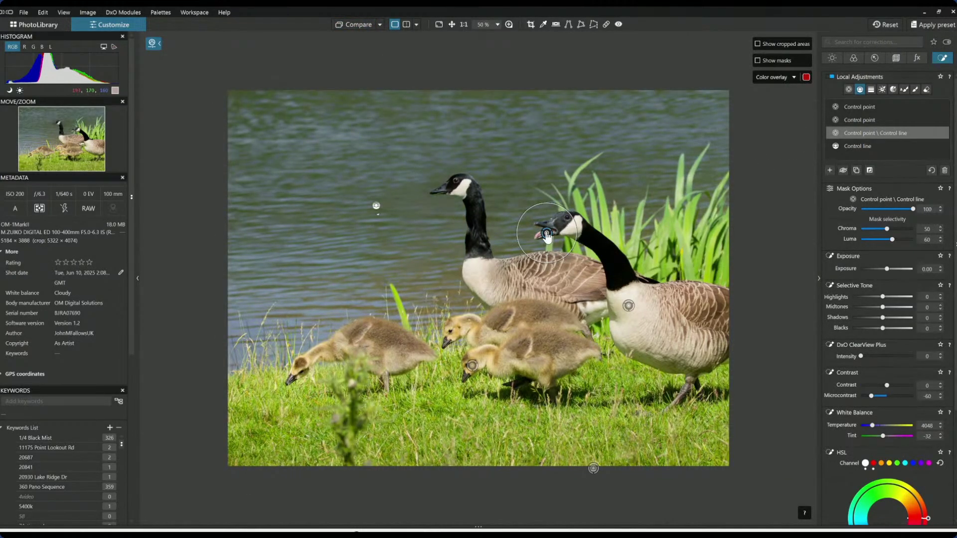
pyautogui.moveTo(547, 237); pyautogui.dragTo(544, 237)
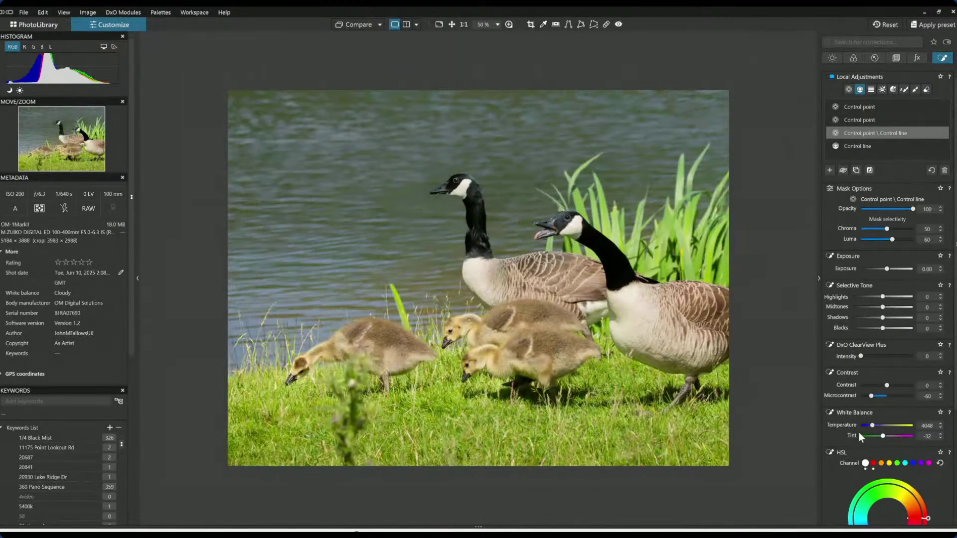
pyautogui.scroll(-3, 862, 417)
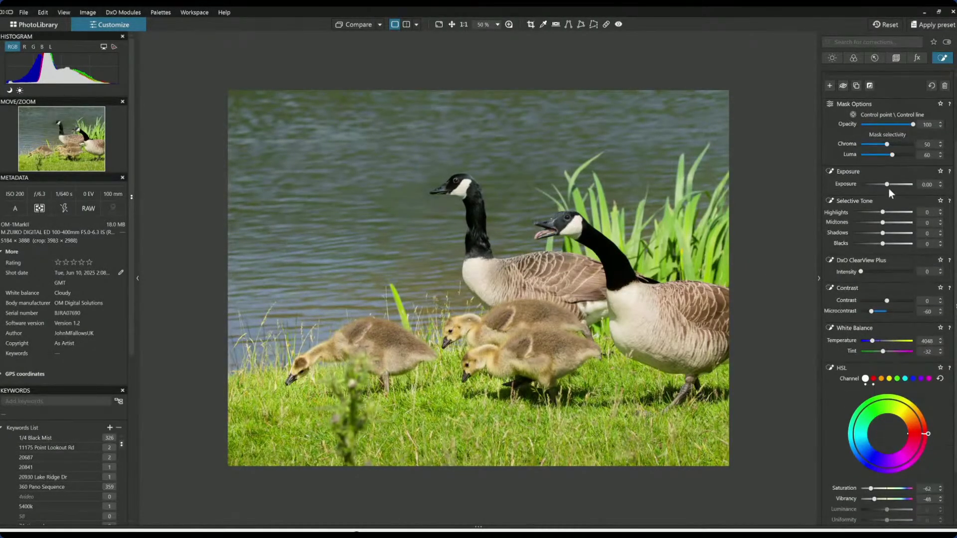
pyautogui.scroll(1, 891, 205)
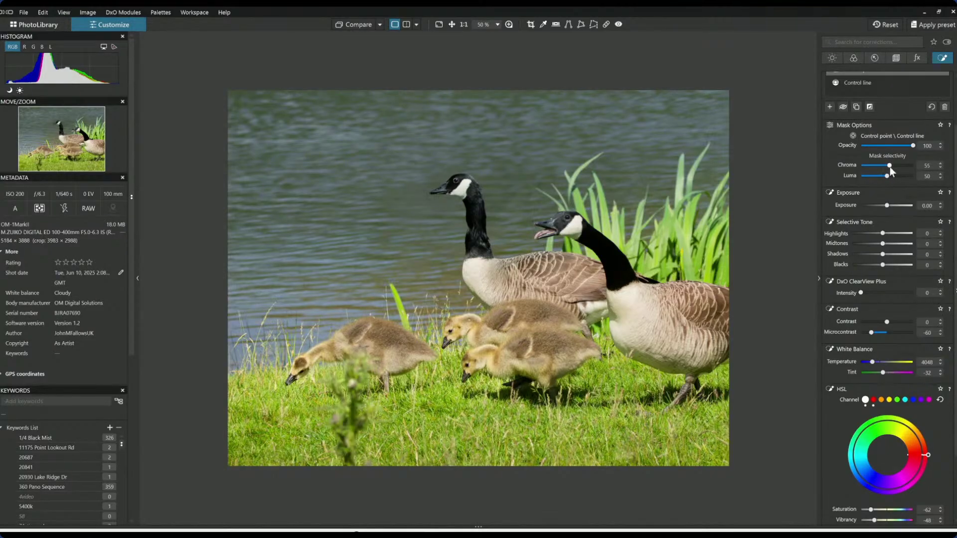
pyautogui.moveTo(890, 166); pyautogui.dragTo(895, 167)
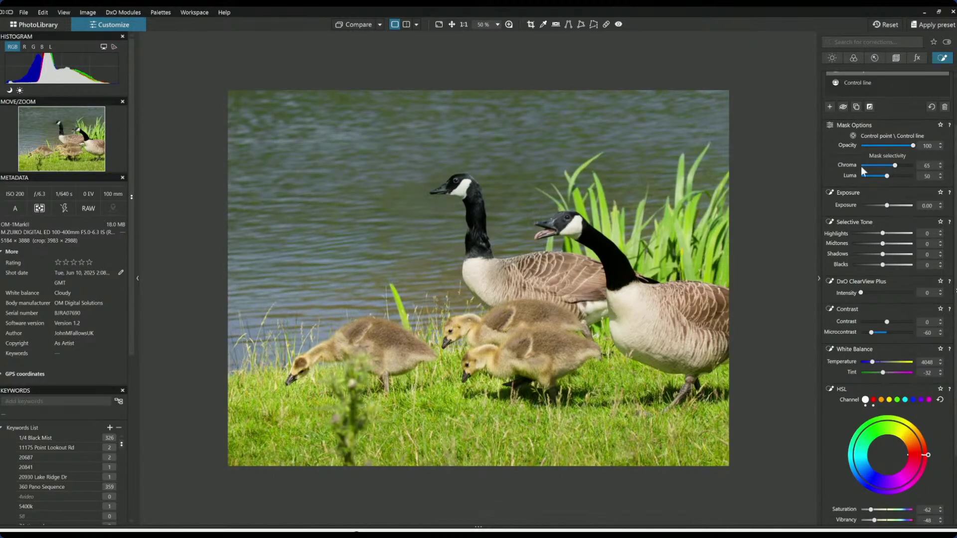
pyautogui.scroll(2, 845, 250)
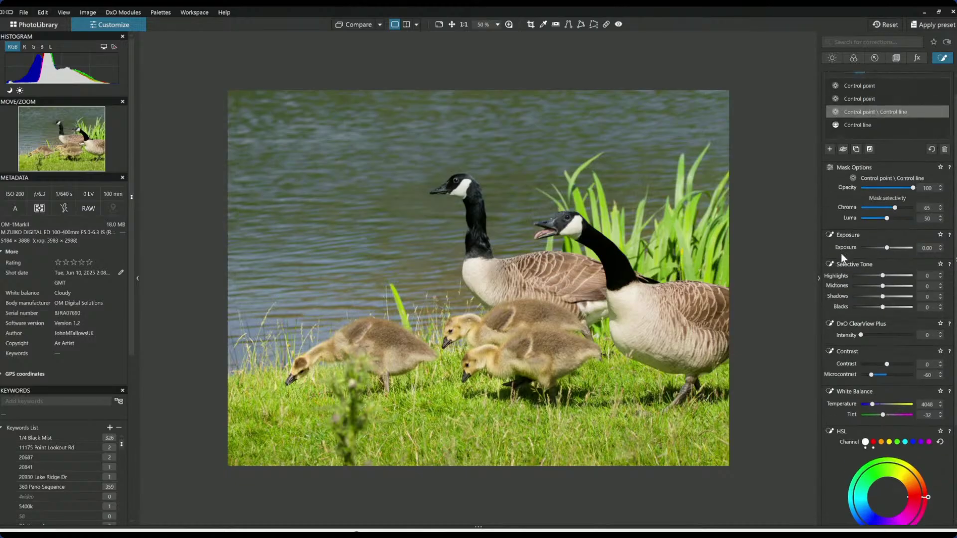
# Delete the protective control point on the nearer goose's beak from the water mask
pyautogui.click(546, 234)
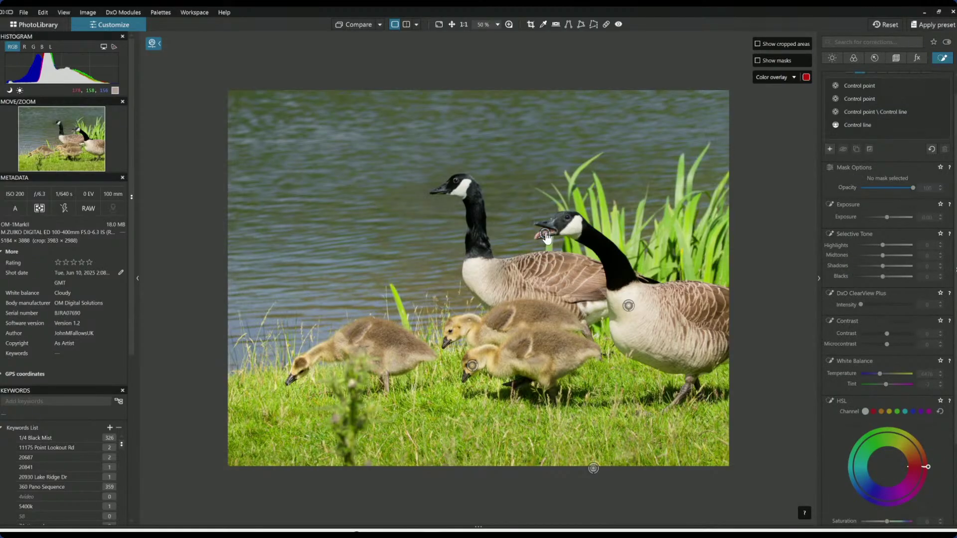
pyautogui.click(546, 235)
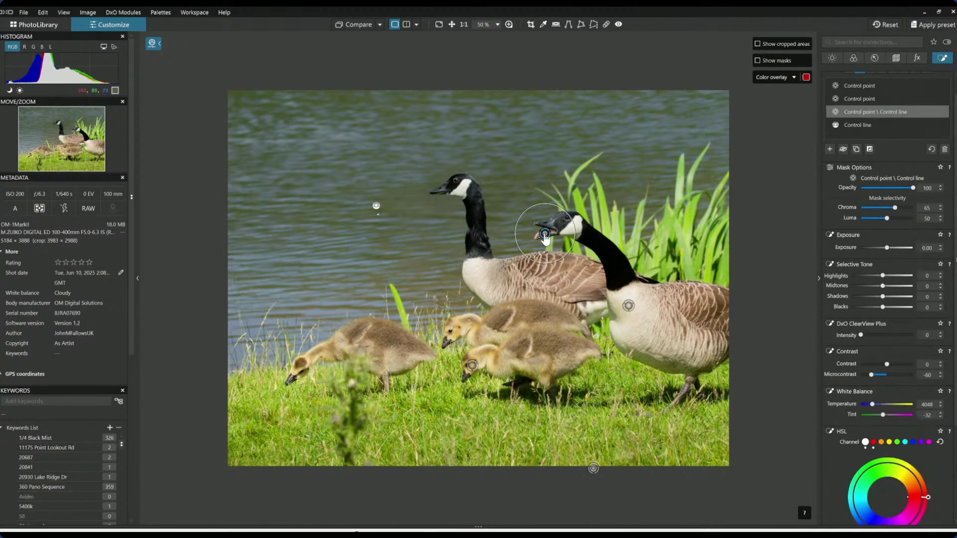
pyautogui.press('Delete')
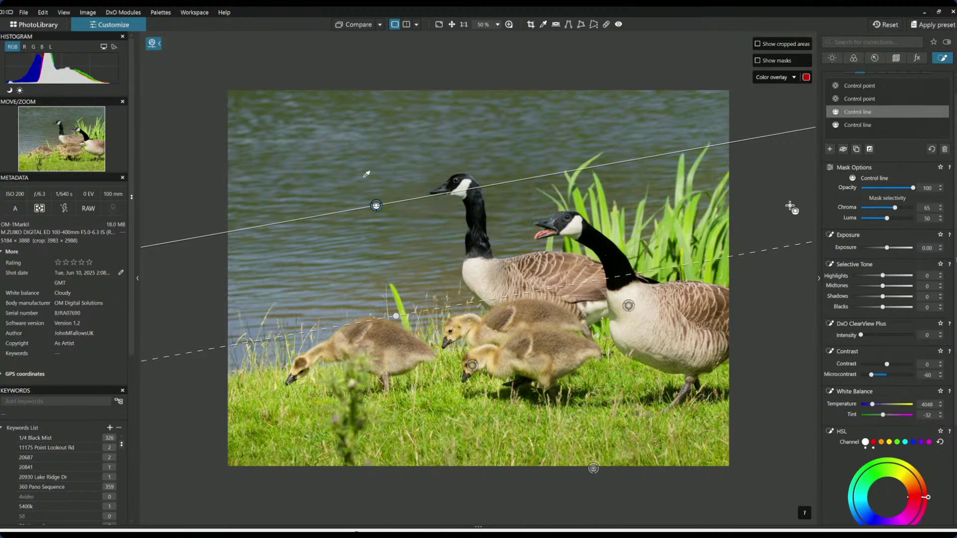
# Create a new control point mask on the nearer goose's open beak and set its red channel saturation to 30
pyautogui.click(831, 149)
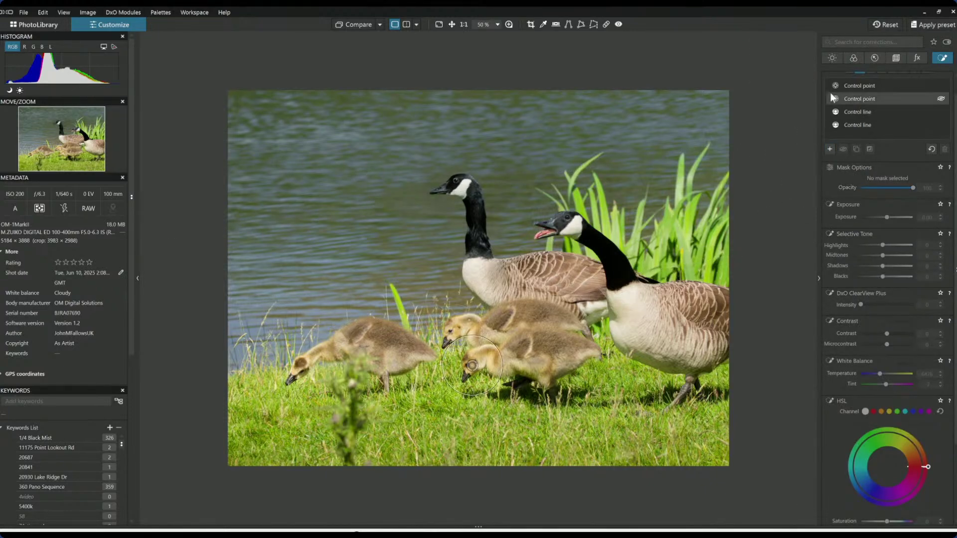
pyautogui.scroll(1, 841, 196)
pyautogui.click(849, 90)
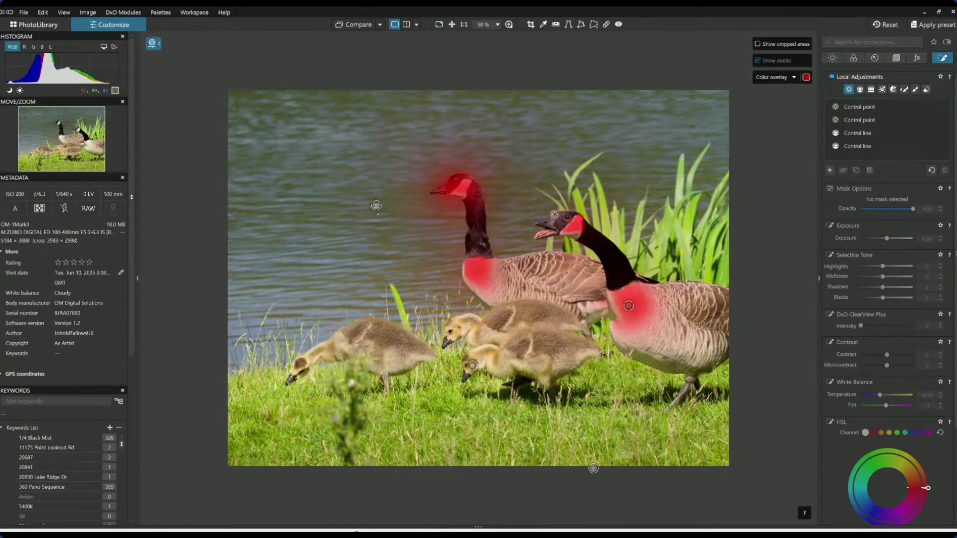
pyautogui.click(542, 234)
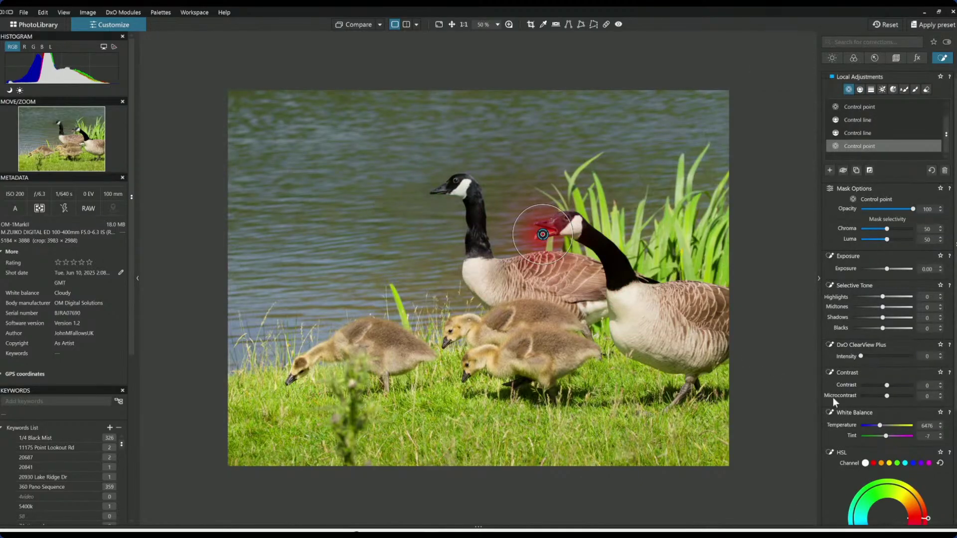
pyautogui.scroll(-3, 880, 429)
pyautogui.click(872, 378)
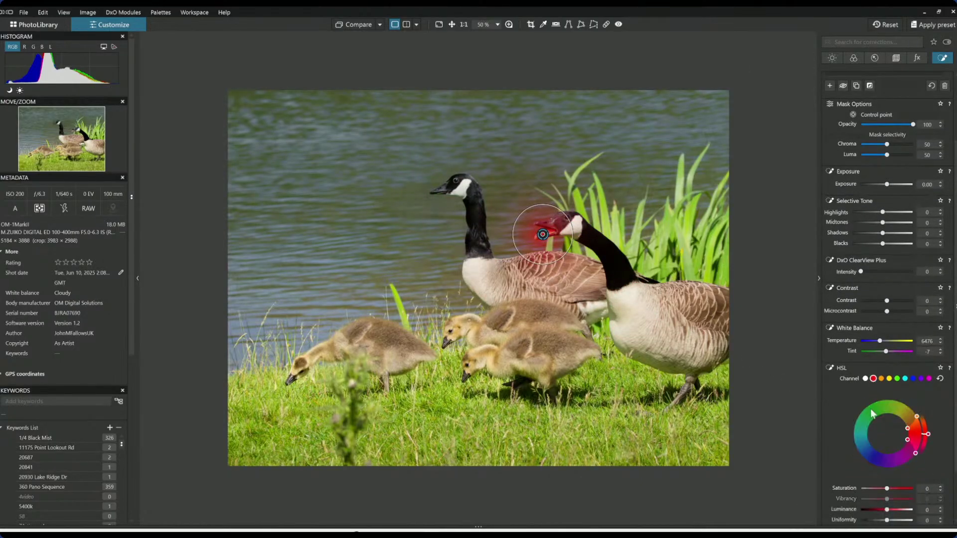
pyautogui.moveTo(889, 488); pyautogui.dragTo(895, 489)
# Compare the edited geese photo with its uncorrected version
pyautogui.click(346, 28)
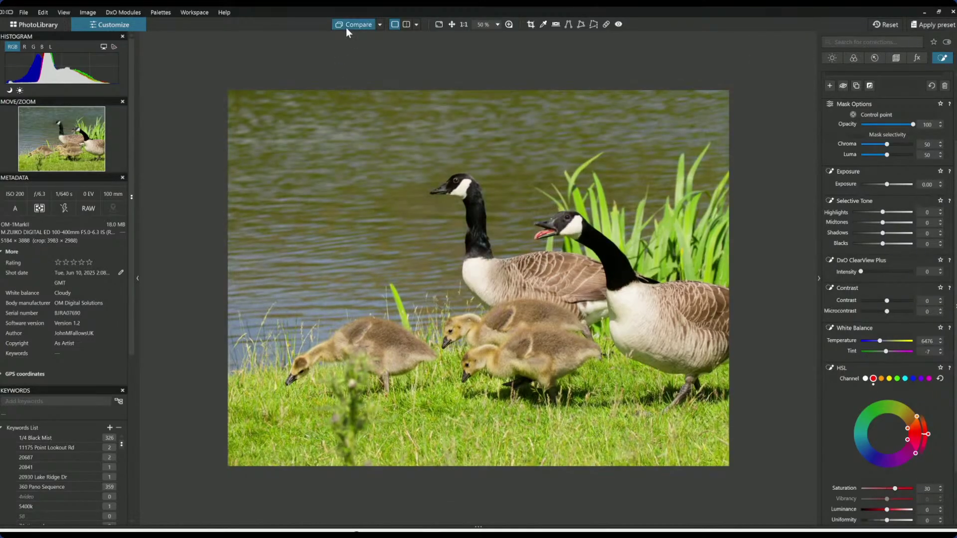
pyautogui.click(346, 28)
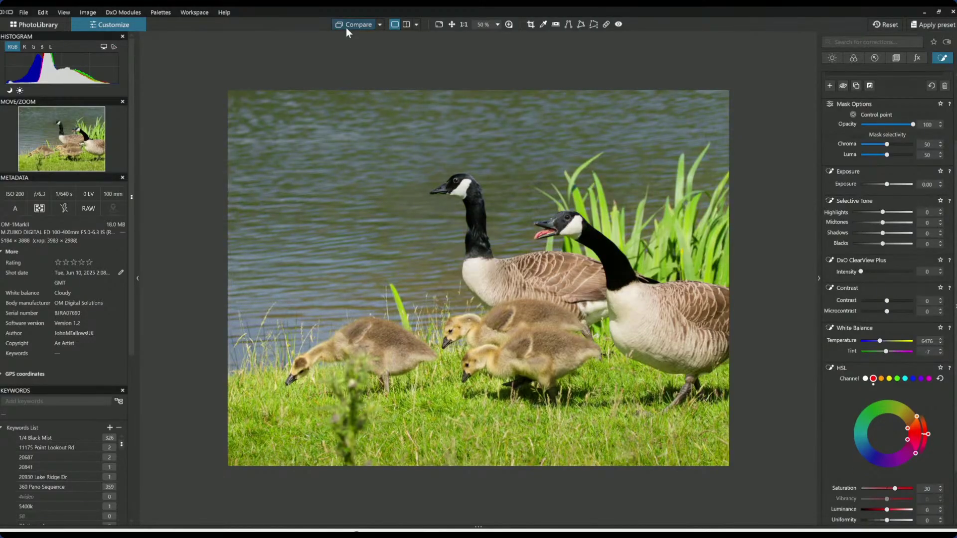
pyautogui.click(346, 29)
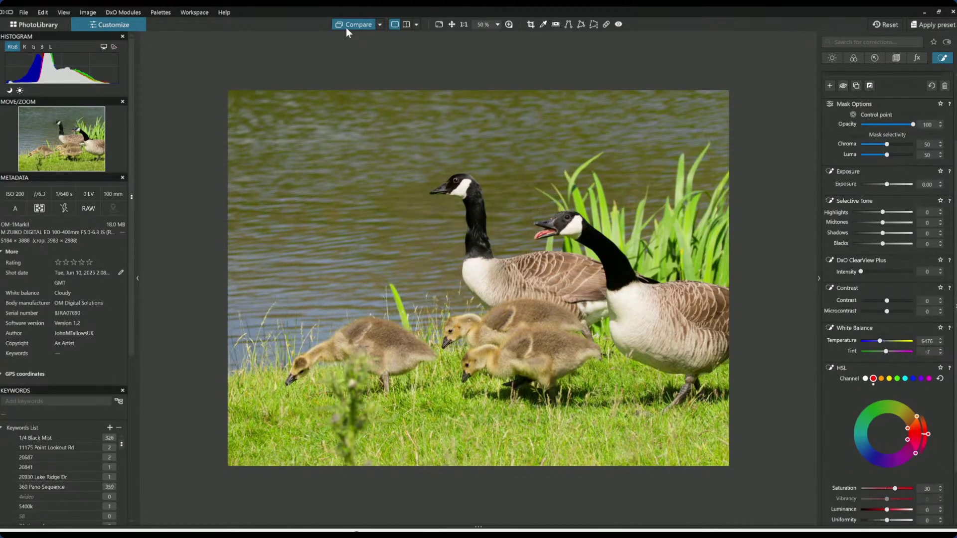
pyautogui.click(346, 28)
# Set the white balance temperature to 9942 on the mask covering the adult geese's breasts and cheeks, and deselect the mask
pyautogui.scroll(2, 867, 195)
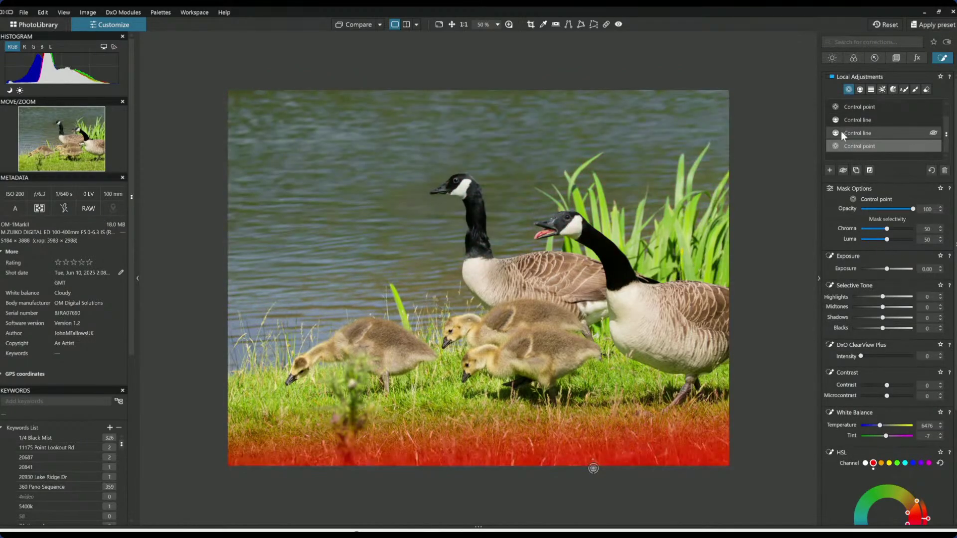
pyautogui.click(842, 132)
pyautogui.scroll(1, 844, 125)
pyautogui.click(844, 119)
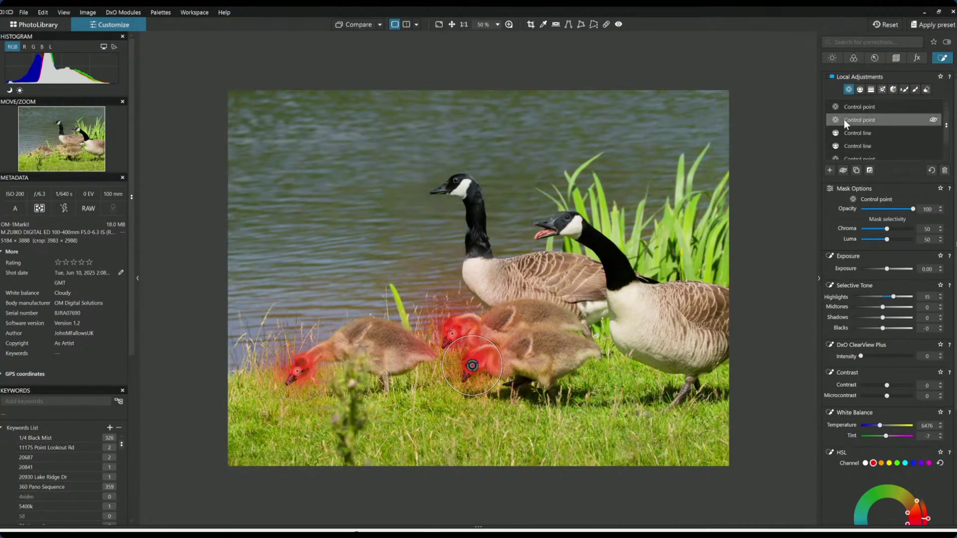
pyautogui.click(845, 108)
pyautogui.scroll(-3, 896, 371)
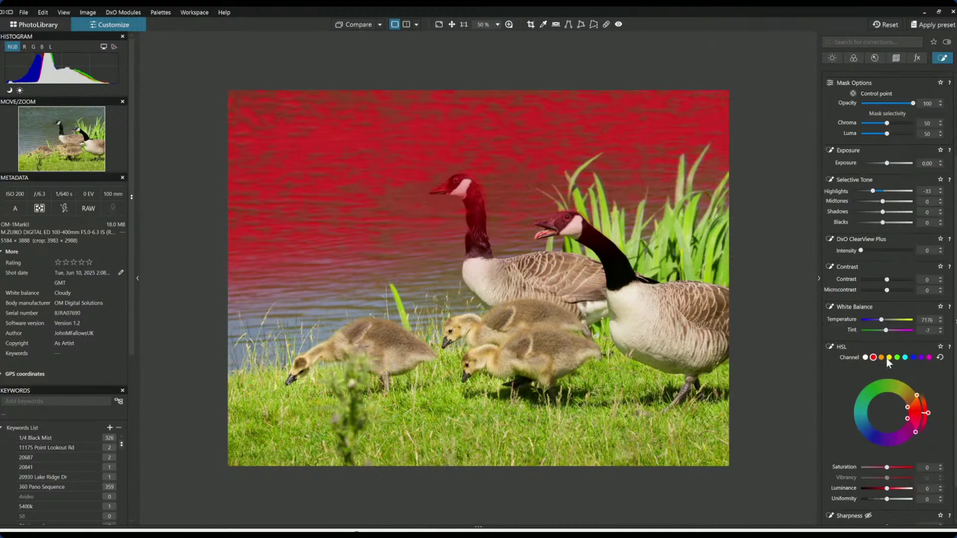
pyautogui.moveTo(881, 320); pyautogui.dragTo(887, 320)
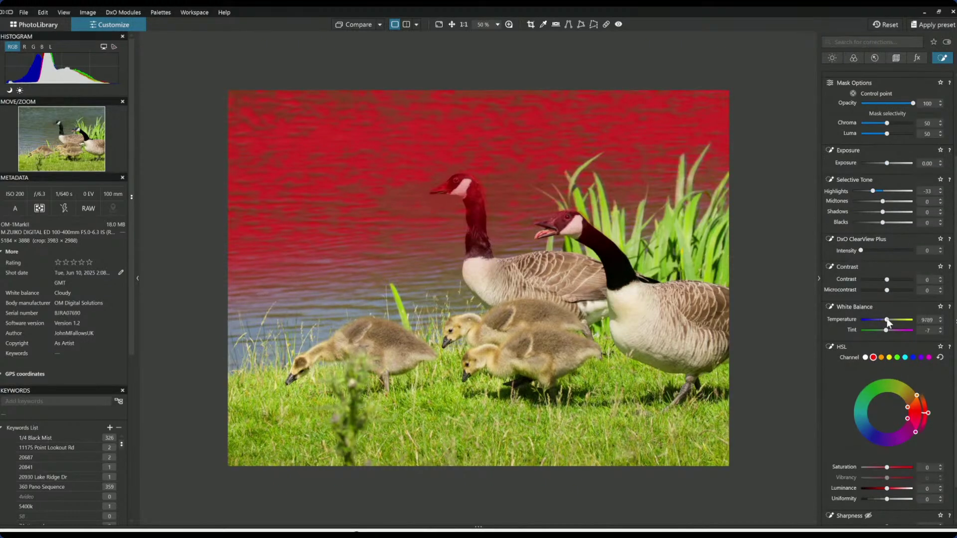
pyautogui.moveTo(648, 222)
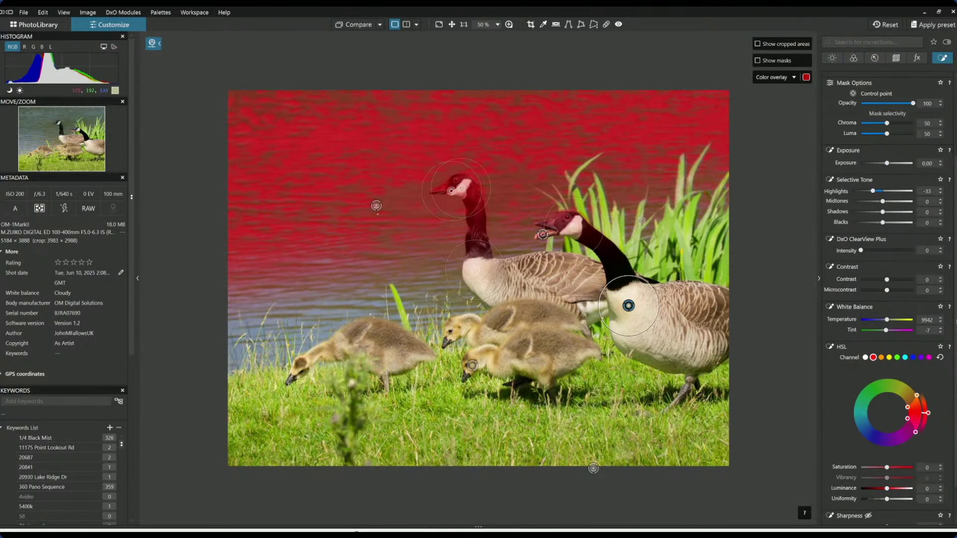
pyautogui.press('Escape')
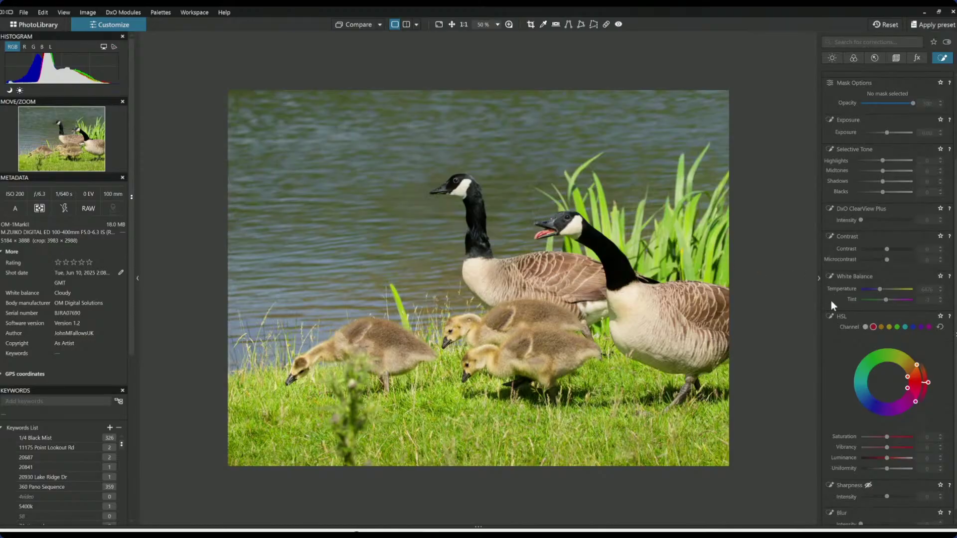
# Export the edited geese photo to disk
pyautogui.rightClick(537, 254)
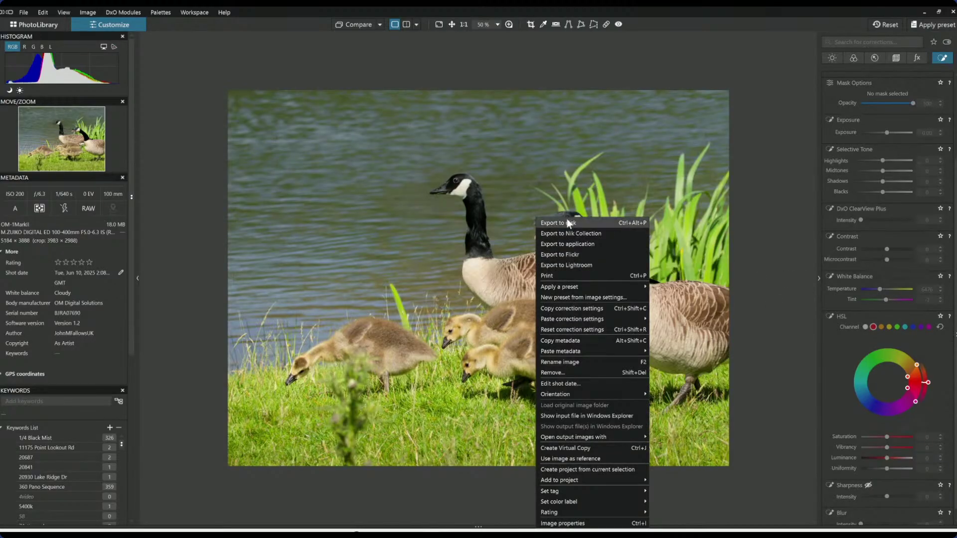
pyautogui.click(568, 220)
pyautogui.press('Escape')
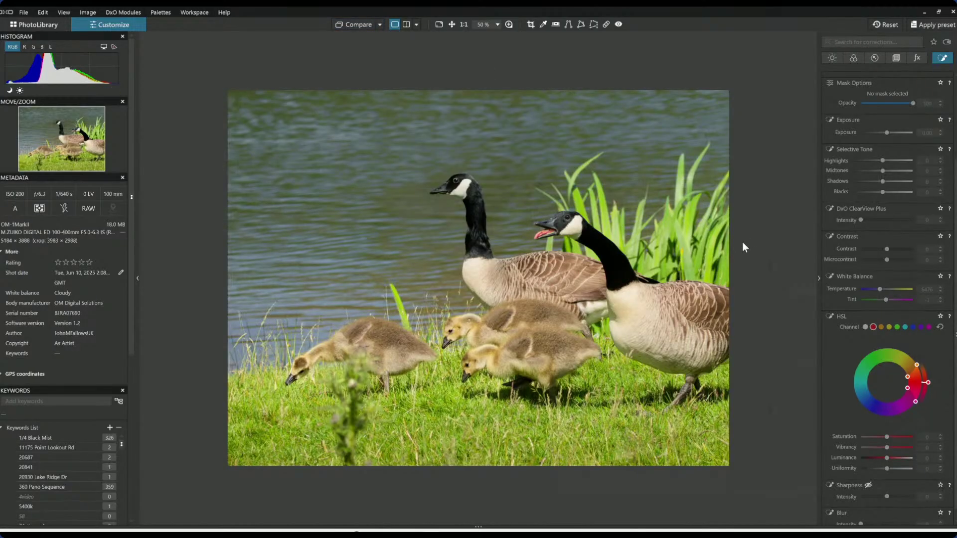
# Hide the palettes and examine the original and edited geese photos side by side at 40% zoom
pyautogui.press('Tab')
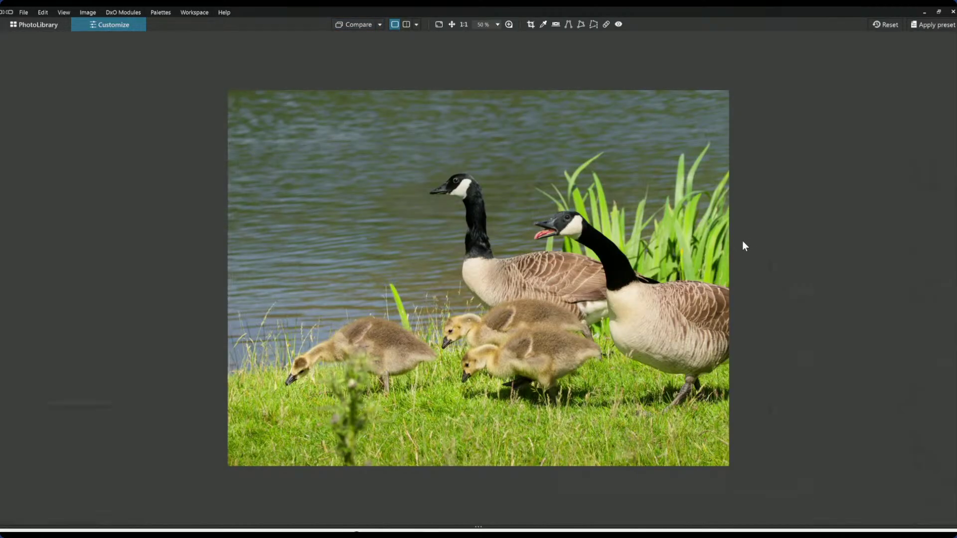
pyautogui.click(380, 24)
pyautogui.click(926, 32)
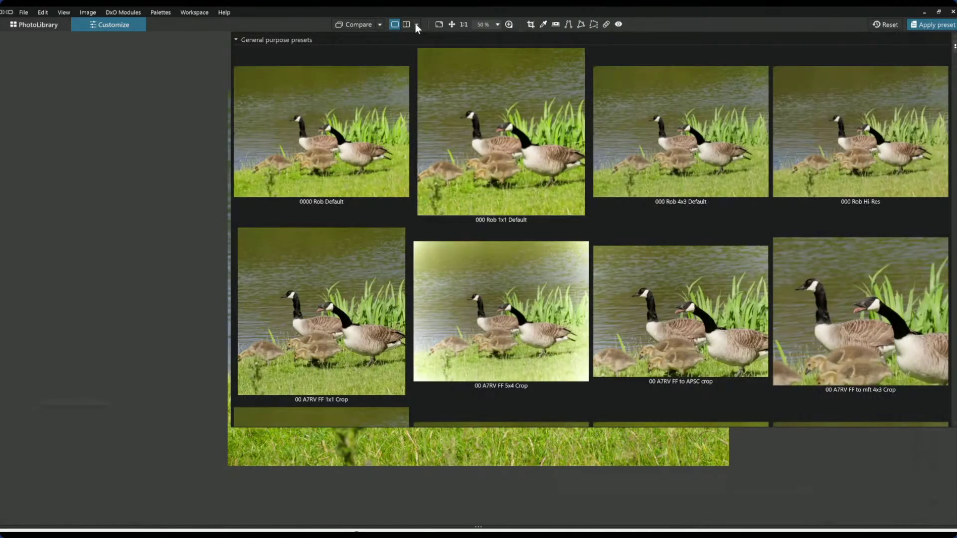
pyautogui.click(416, 25)
pyautogui.click(421, 35)
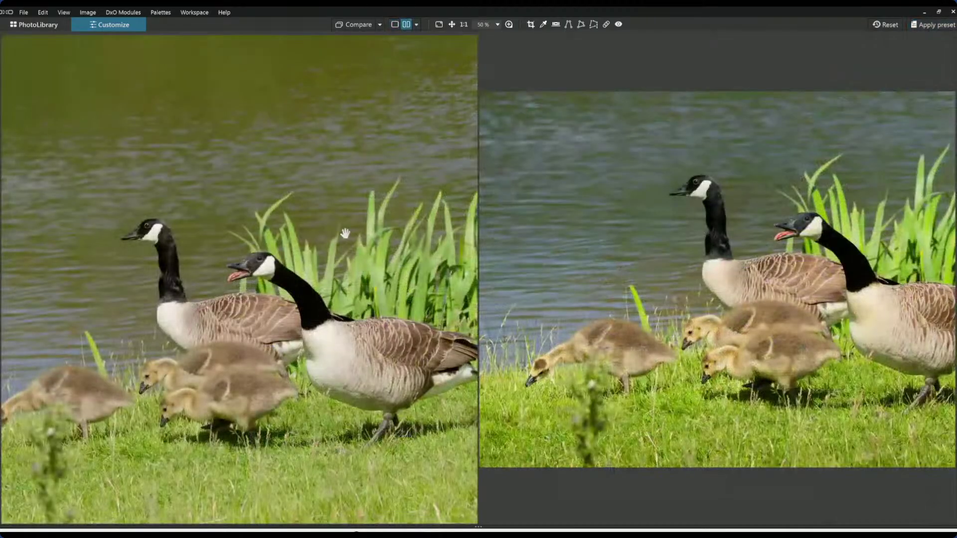
pyautogui.scroll(-3, 345, 233)
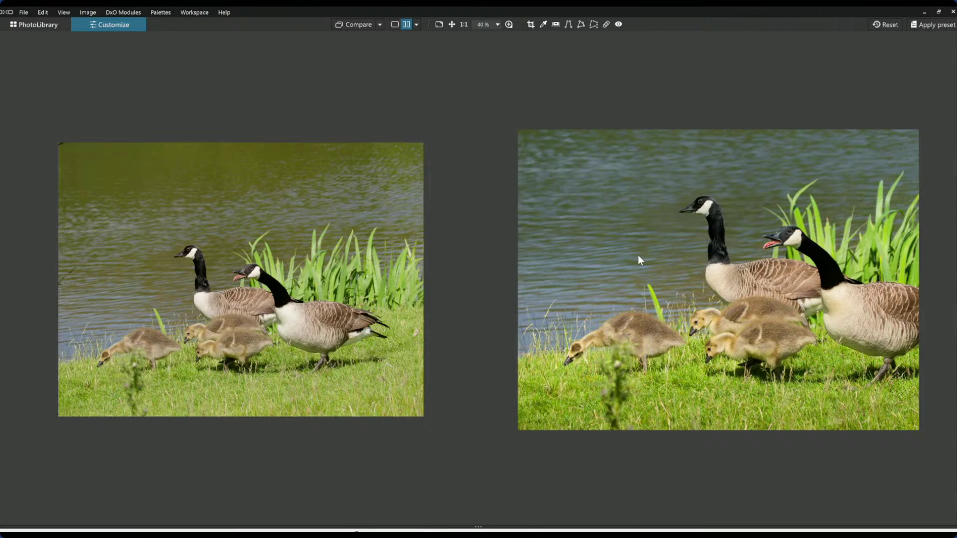
# Compare the original and edited photo in split view by sweeping the divider across the image, and return to the PhotoLibrary
pyautogui.click(418, 24)
pyautogui.click(428, 62)
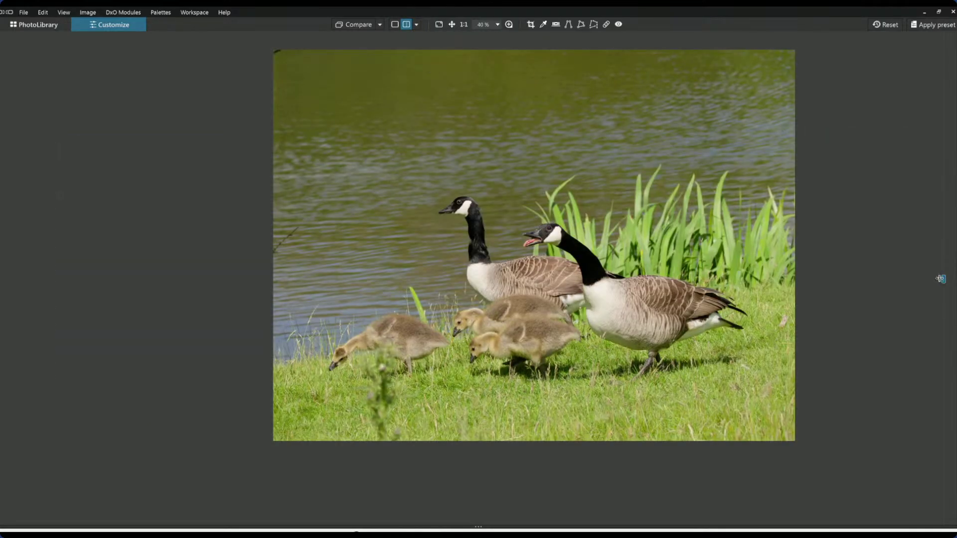
pyautogui.moveTo(944, 279); pyautogui.dragTo(373, 279)
pyautogui.moveTo(343, 223); pyautogui.dragTo(156, 223)
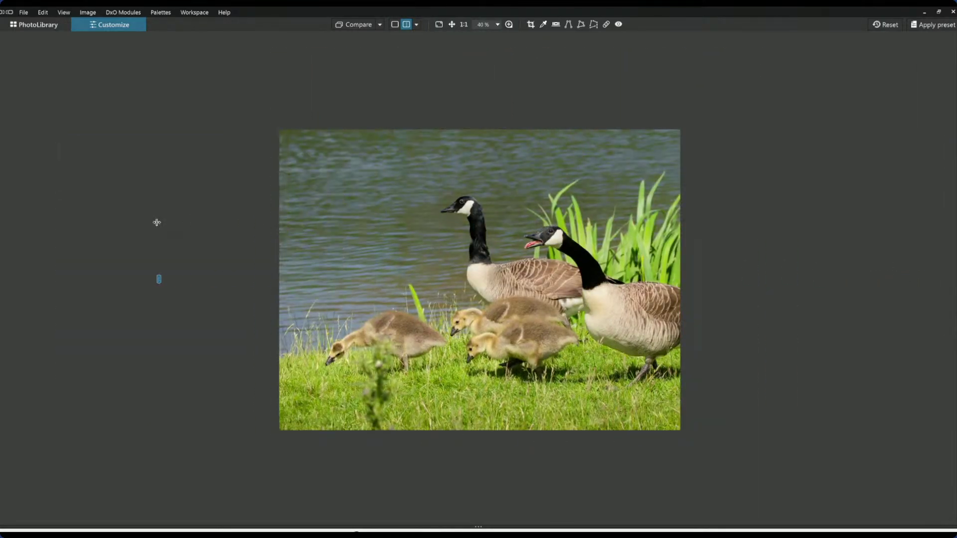
pyautogui.scroll(1, 545, 288)
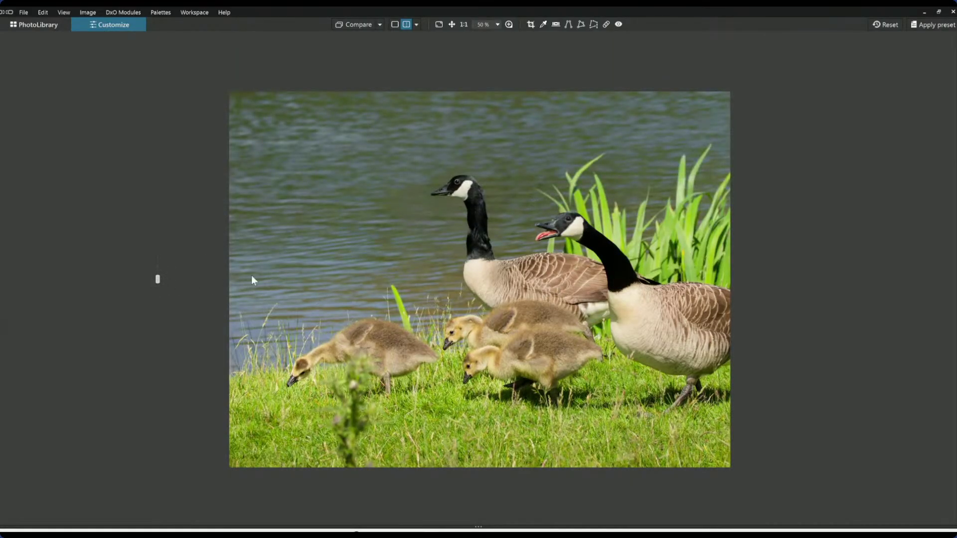
pyautogui.moveTo(157, 278); pyautogui.dragTo(943, 282)
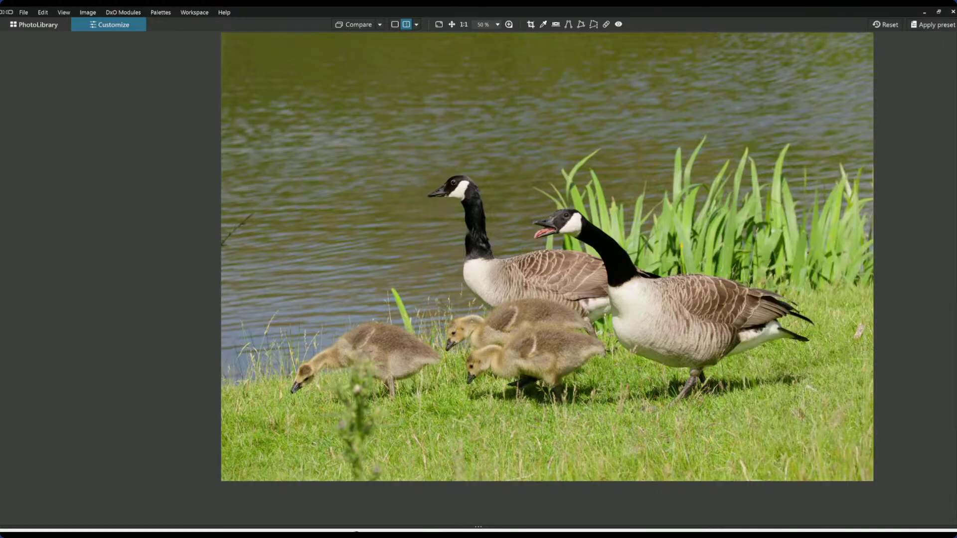
pyautogui.moveTo(878, 278); pyautogui.dragTo(178, 210)
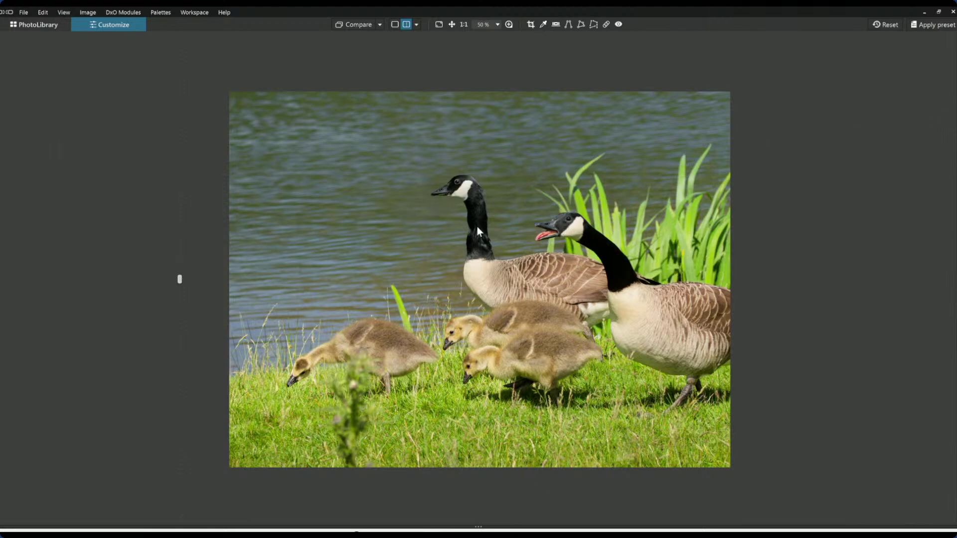
pyautogui.click(29, 22)
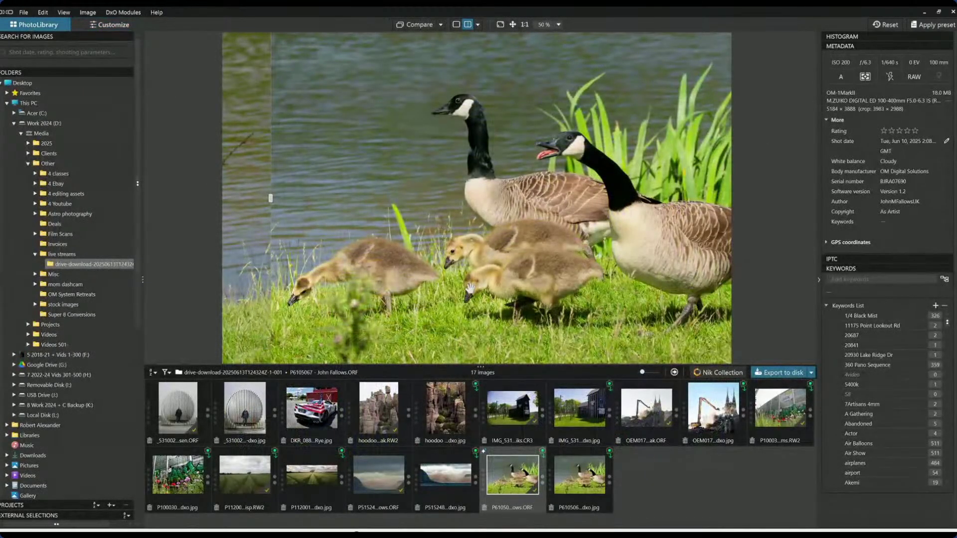
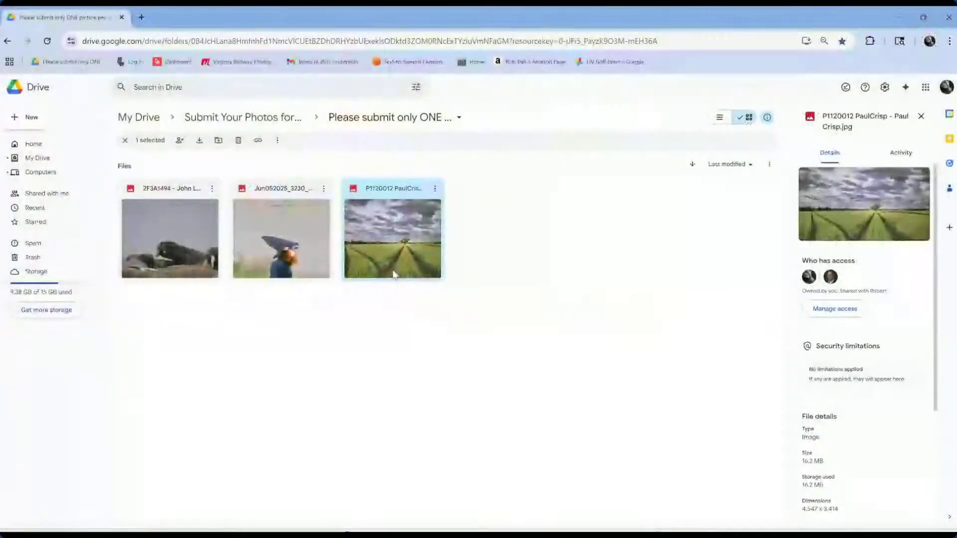
# Open the submitted wheat-field JPG in Google Drive and examine the tree, horizon and tracks up close and at full view
pyautogui.doubleClick(393, 270)
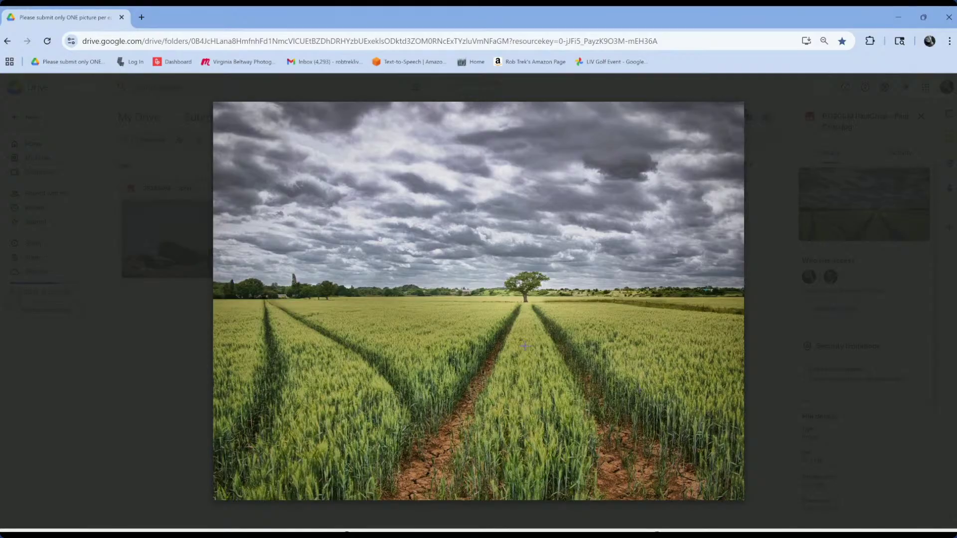
pyautogui.scroll(3, 525, 349)
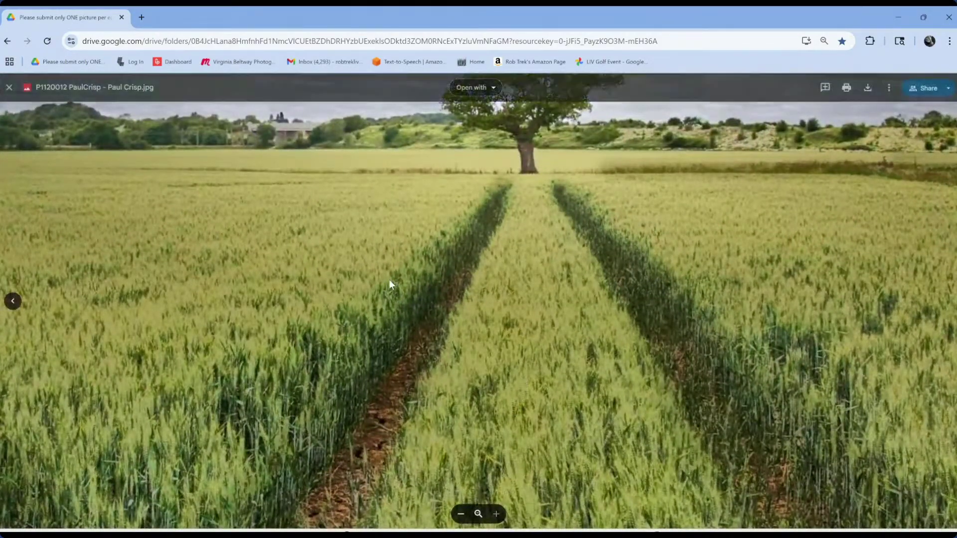
pyautogui.moveTo(409, 147); pyautogui.dragTo(451, 351)
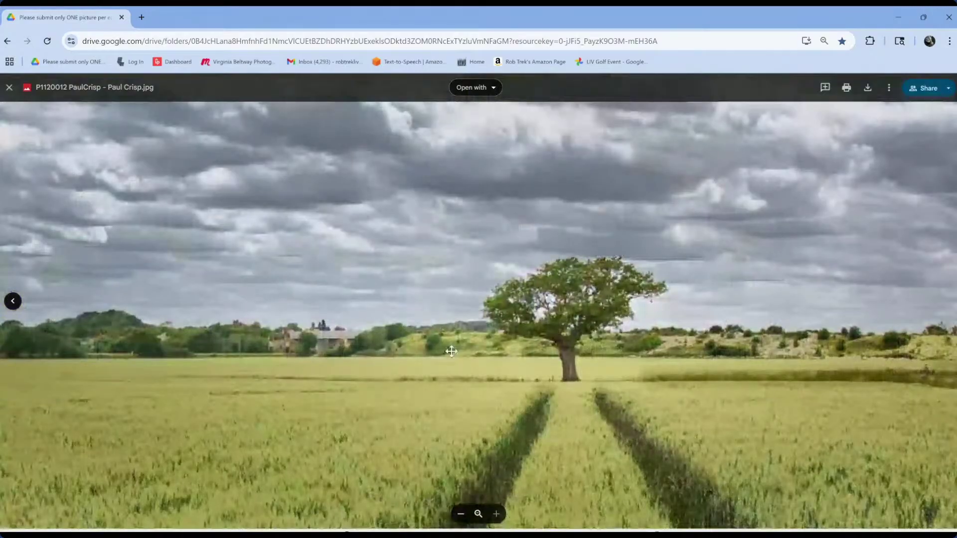
pyautogui.scroll(-1, 456, 349)
pyautogui.scroll(-3, 457, 348)
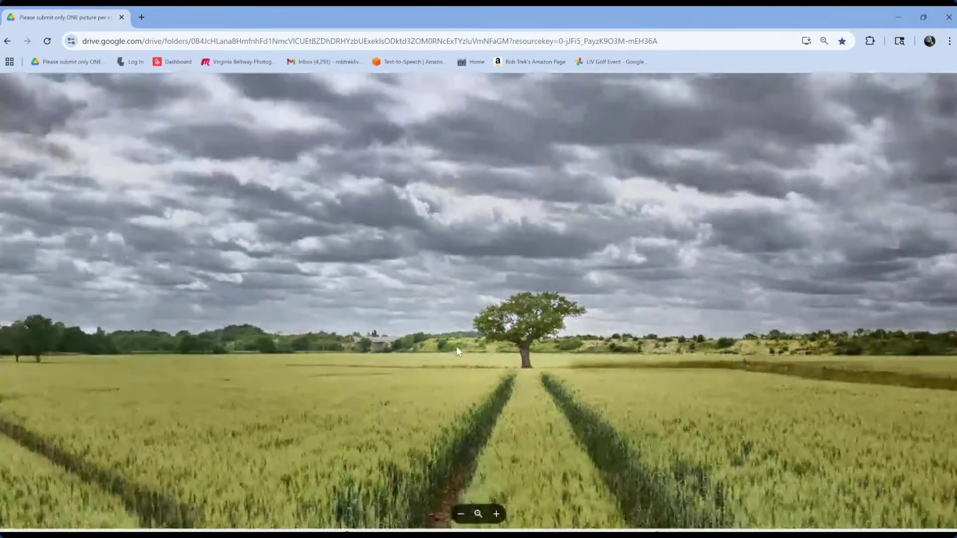
pyautogui.scroll(-2, 537, 426)
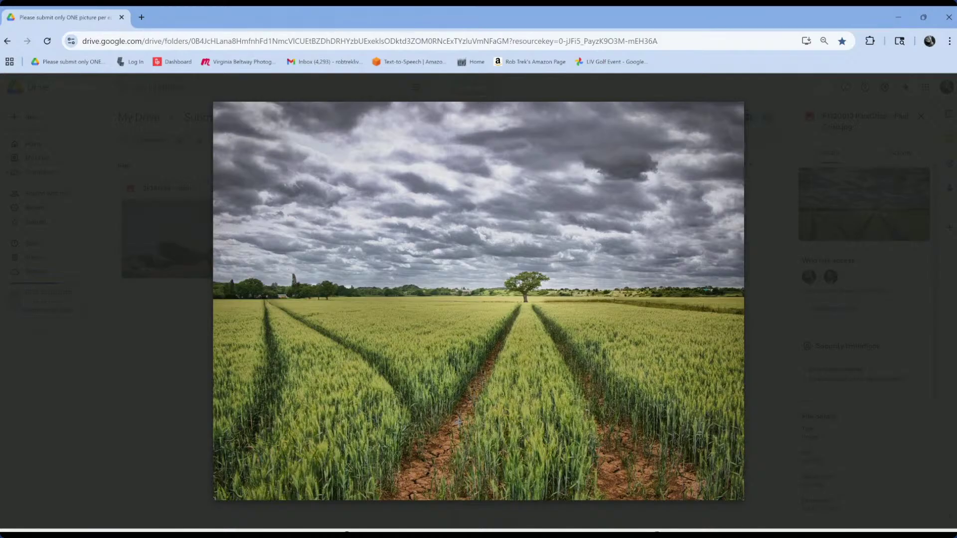
pyautogui.click(456, 429)
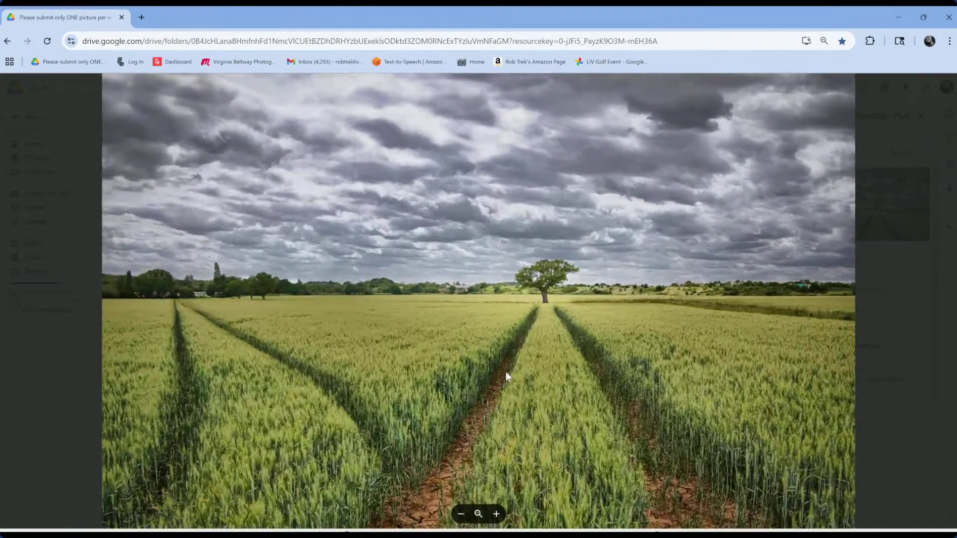
pyautogui.click(505, 371)
# Switch to DxO PhotoLab, inspect the edited wheat-field panorama at several magnifications, and turn off the split comparison for a single-image view
pyautogui.hotkey('alt', 'Tab')
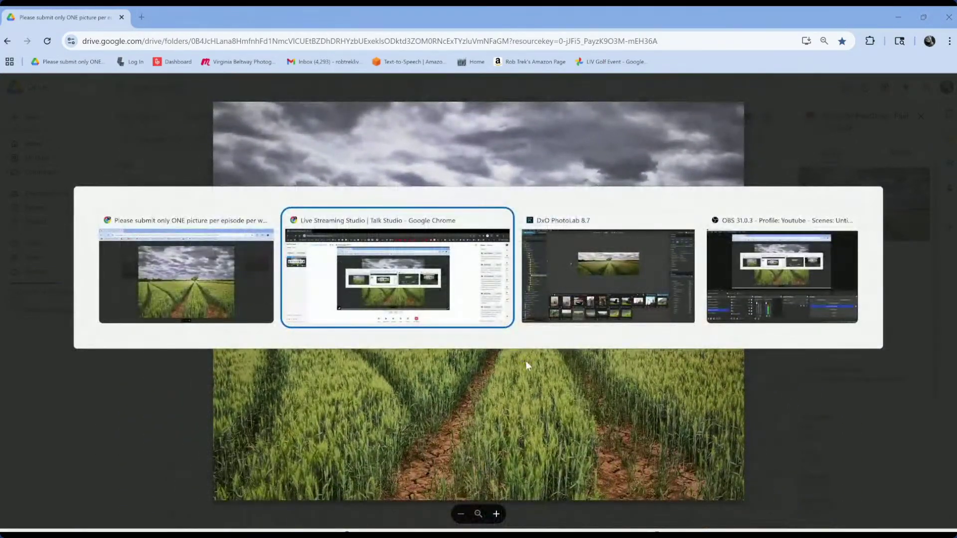
pyautogui.hotkey('alt', 'Tab')
pyautogui.hotkey('alt', 'Tab')
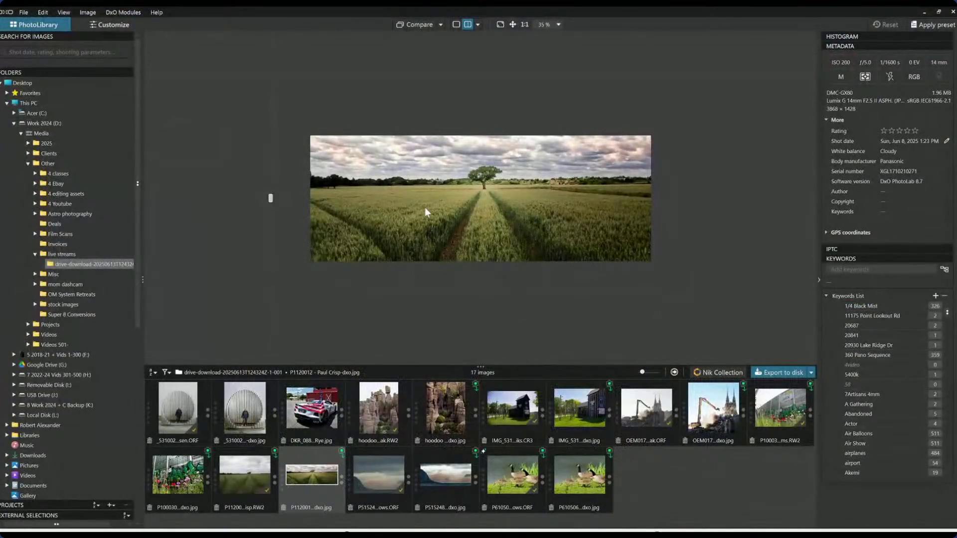
pyautogui.scroll(2, 427, 208)
pyautogui.scroll(-1, 464, 207)
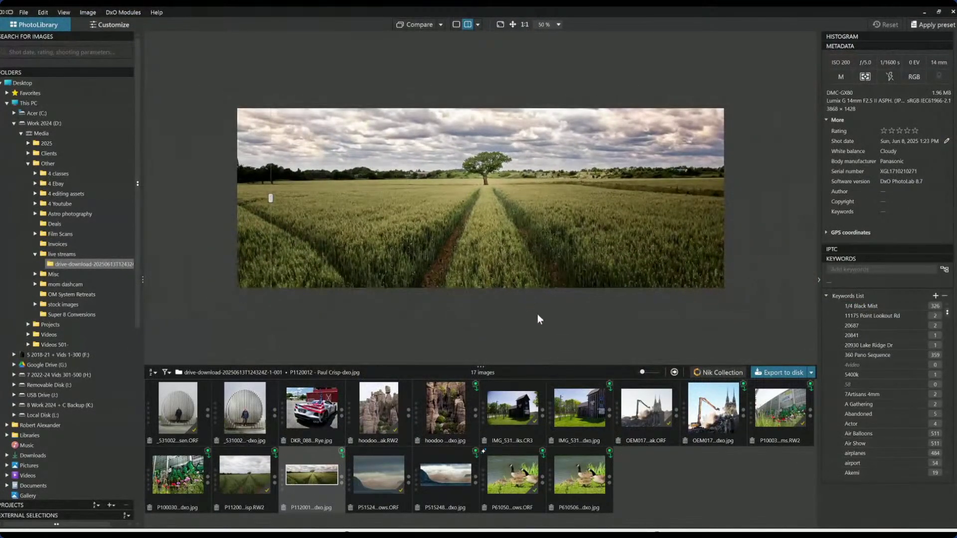
pyautogui.scroll(8, 500, 205)
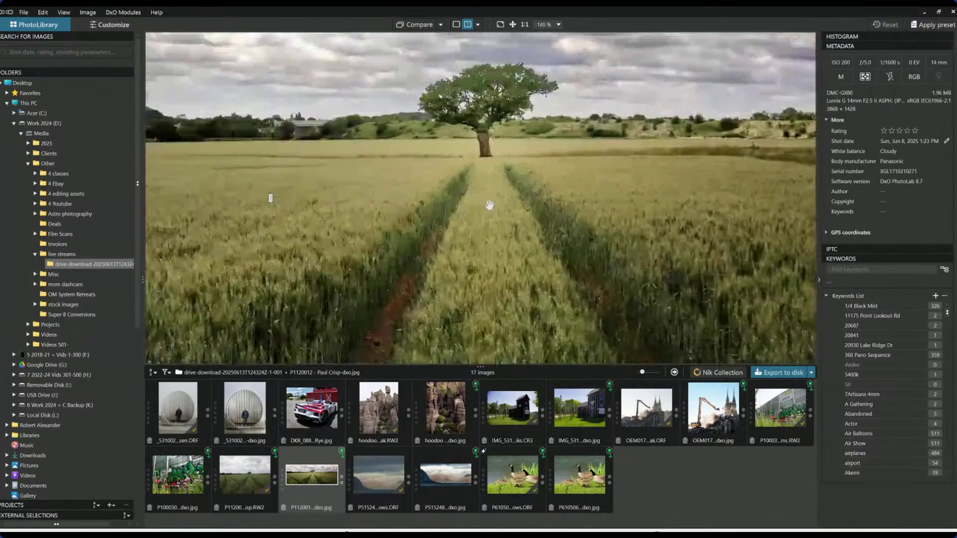
pyautogui.scroll(-8, 503, 260)
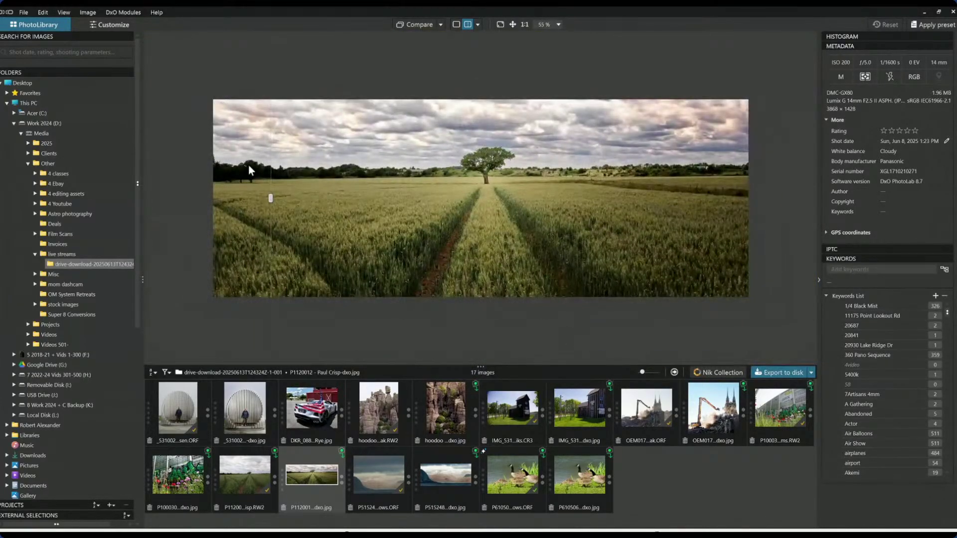
pyautogui.moveTo(270, 198); pyautogui.dragTo(193, 198)
pyautogui.click(458, 23)
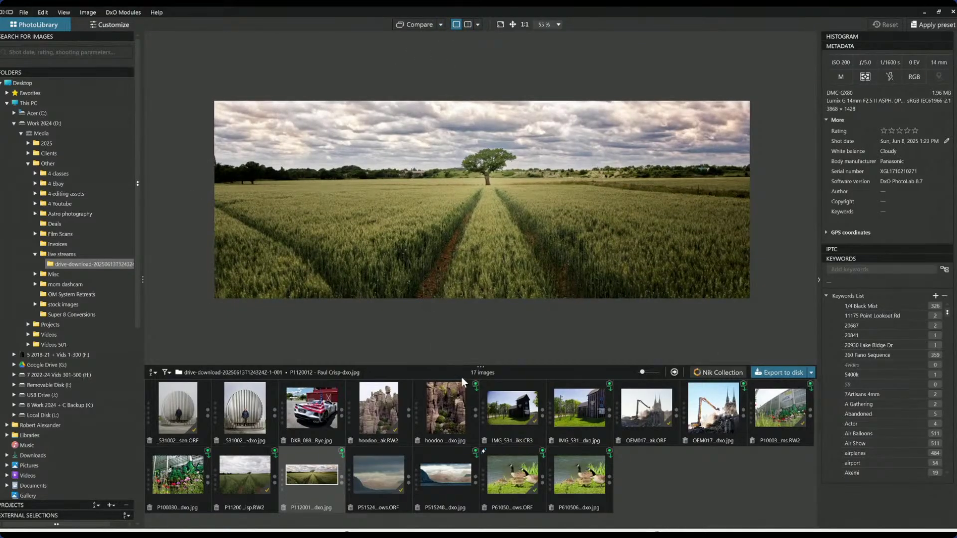
# Compare the Google Drive version of the wheat-field photo with the PhotoLab panorama by switching between the two windows
pyautogui.hotkey('alt', 'Tab')
pyautogui.hotkey('alt', 'Tab')
pyautogui.hotkey('alt', 'Tab')
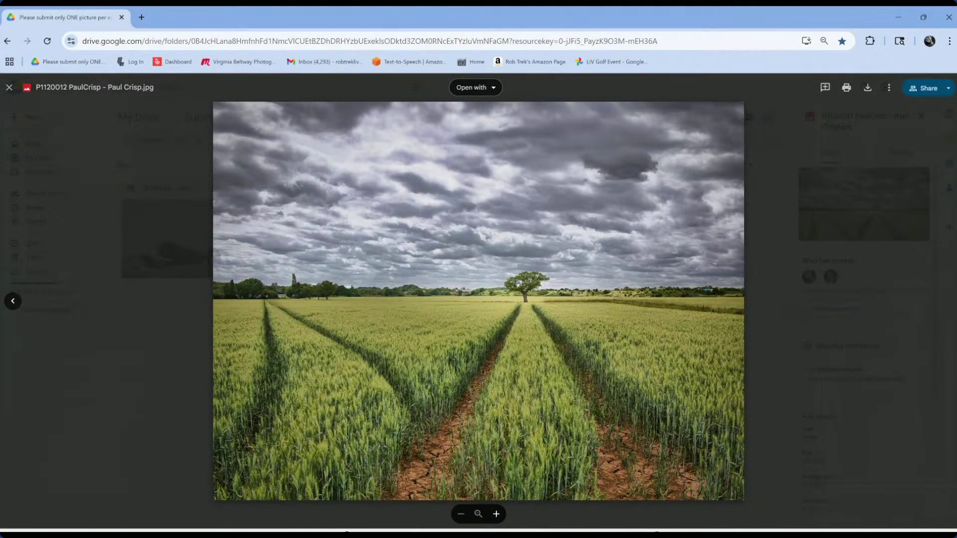
pyautogui.hotkey('alt', 'Tab')
pyautogui.hotkey('alt', 'Tab')
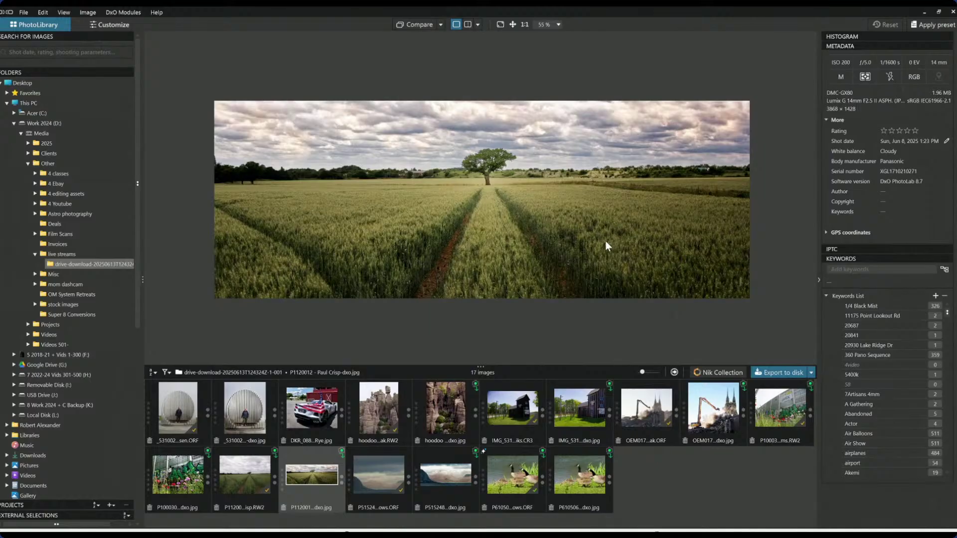
pyautogui.hotkey('alt', 'Tab')
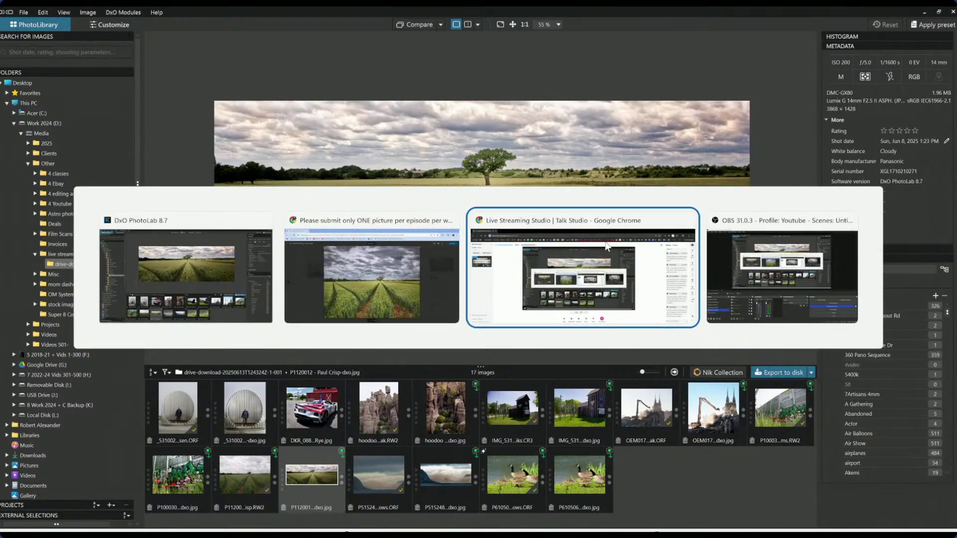
pyautogui.press('Escape')
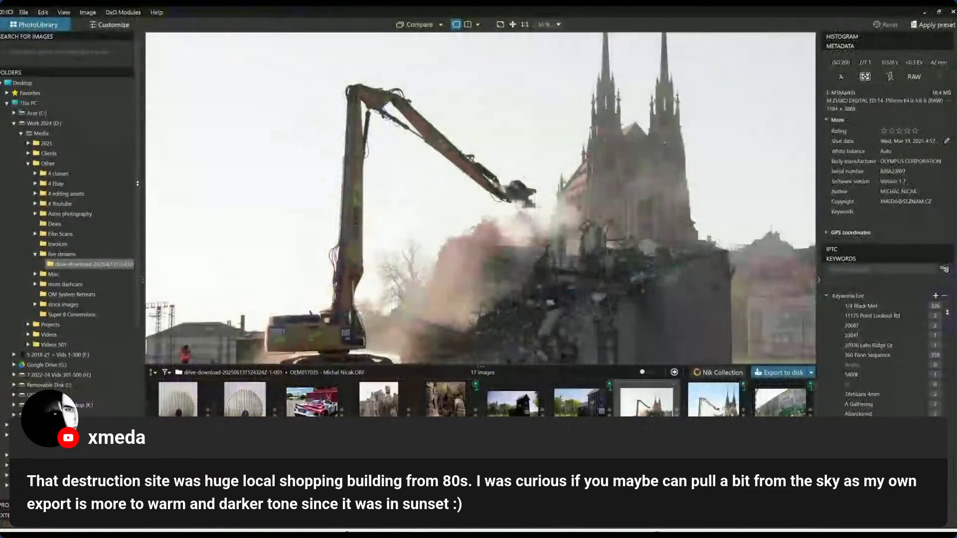
# Reapply the correction settings to the demolition-site RAW photo and open it for customizing
pyautogui.scroll(-3, 592, 216)
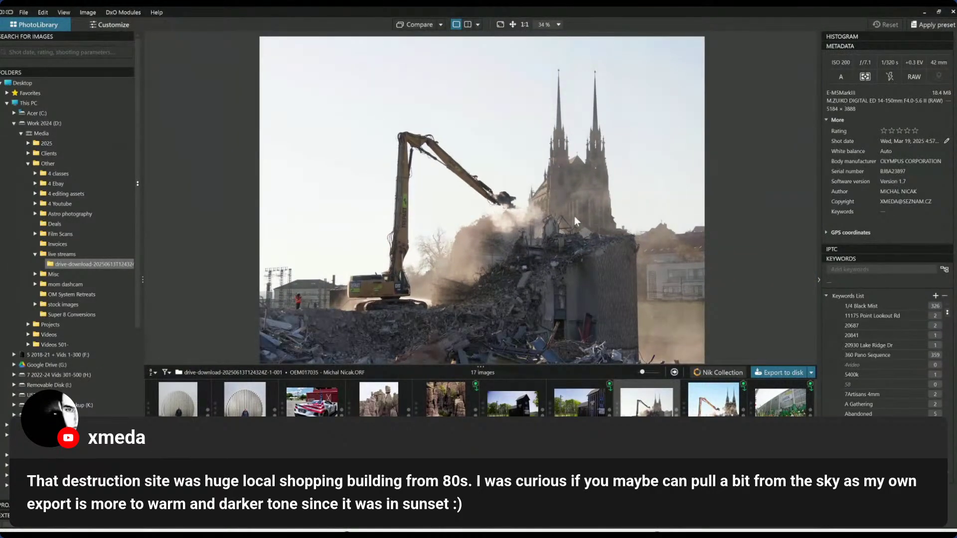
pyautogui.scroll(-1, 576, 220)
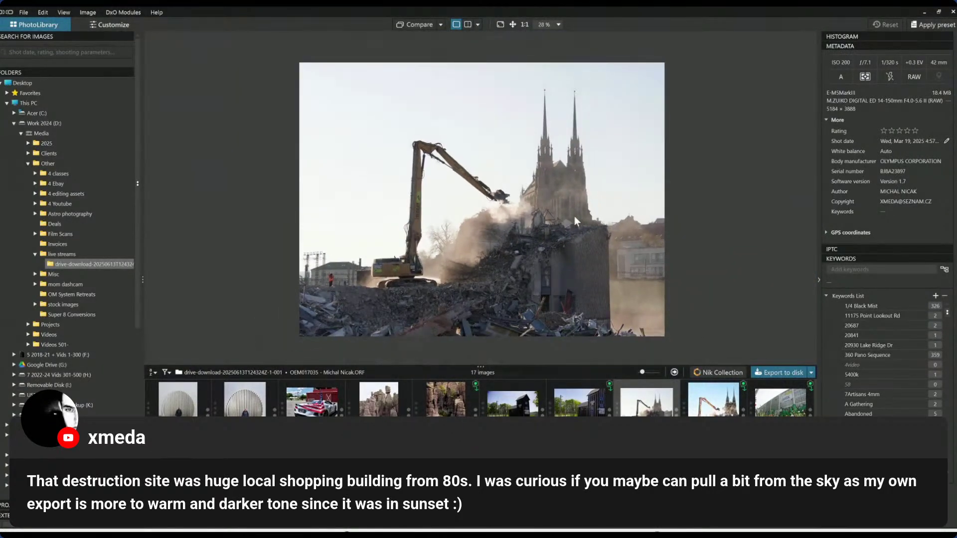
pyautogui.hotkey('ctrl', 'shift', 'v')
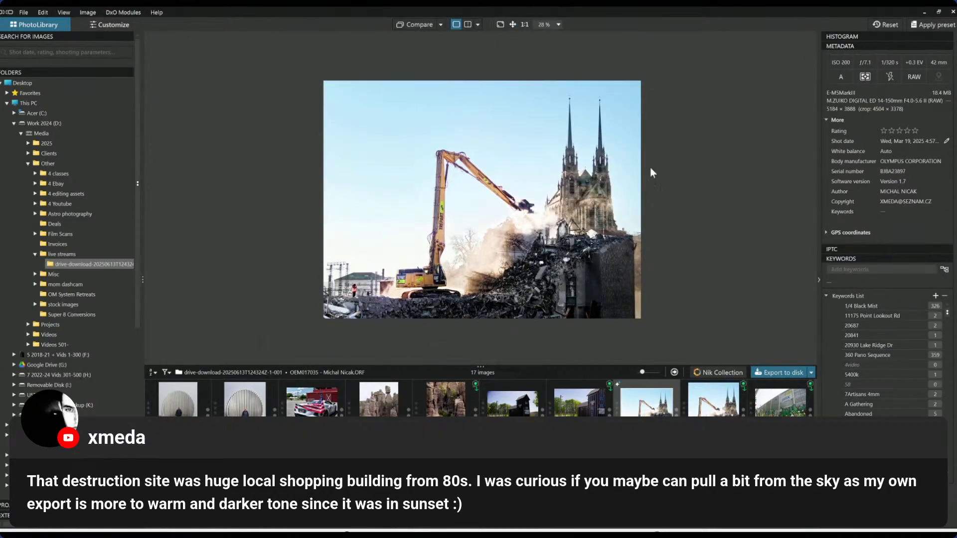
pyautogui.press('Right')
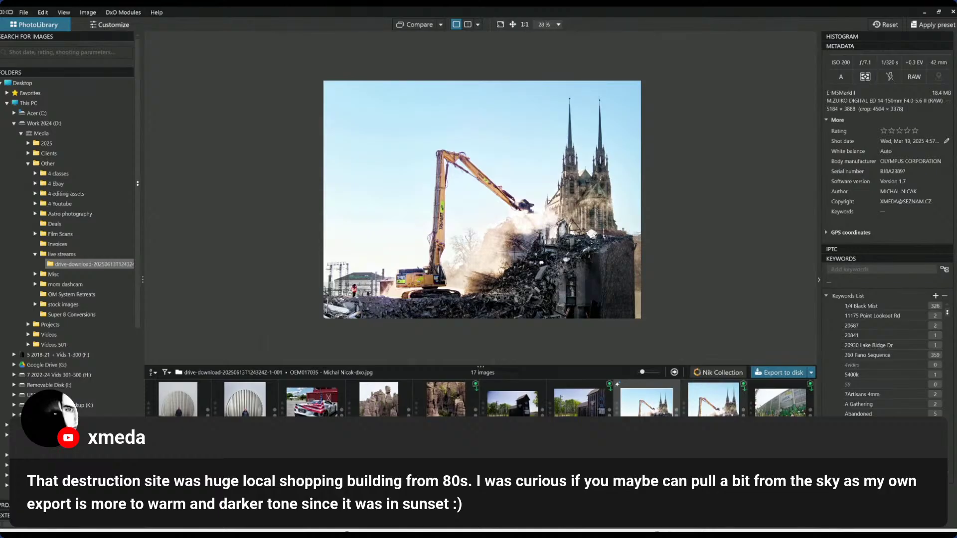
pyautogui.press('Left')
pyautogui.doubleClick(646, 423)
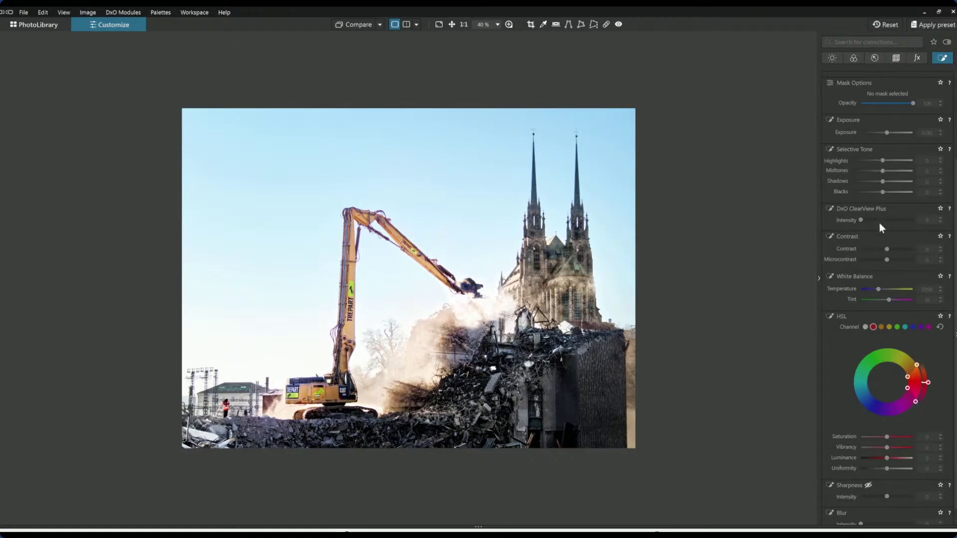
# Select the control line covering the sky and set its white balance temperature to 9942 and tint to 36
pyautogui.scroll(3, 879, 223)
pyautogui.click(872, 145)
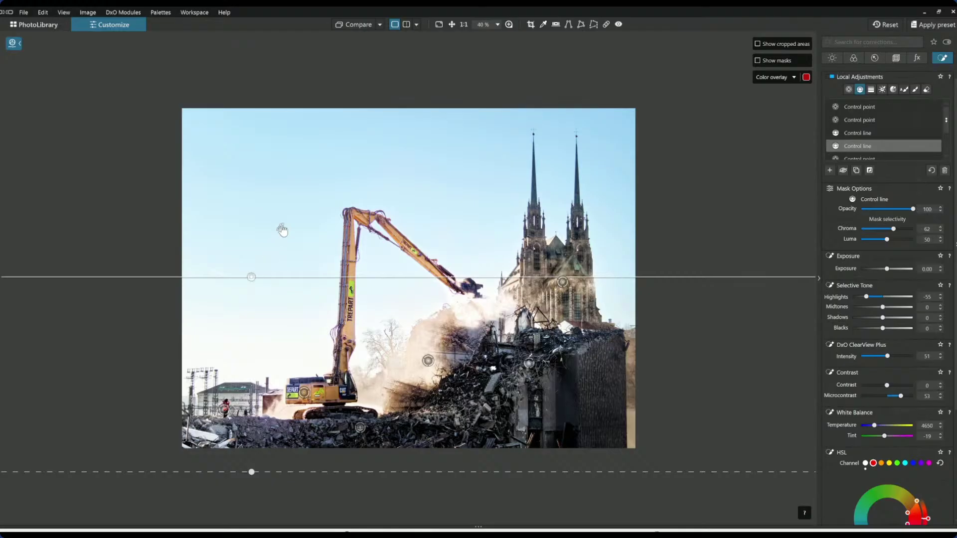
pyautogui.scroll(-3, 878, 359)
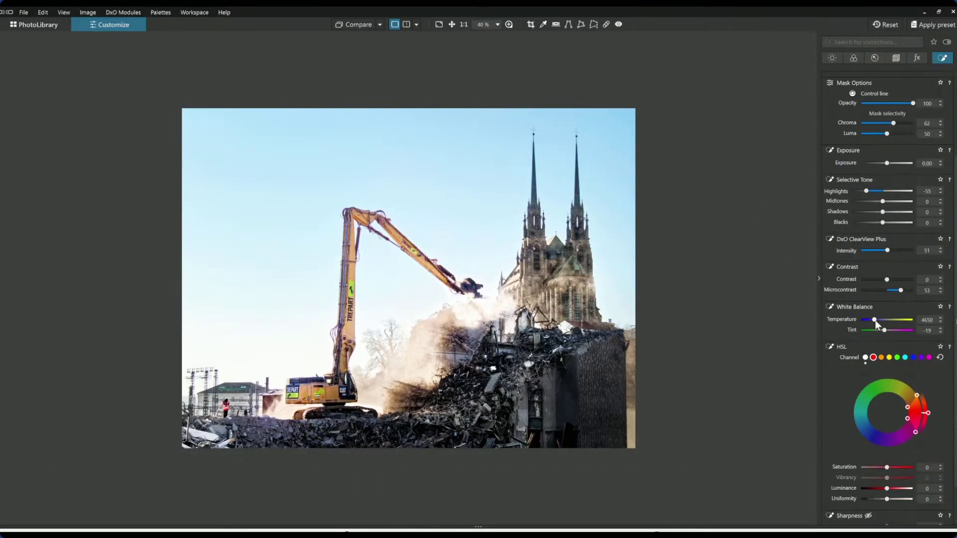
pyautogui.moveTo(876, 323)
pyautogui.mouseDown()
pyautogui.moveTo(889, 324)
pyautogui.moveTo(891, 340)
pyautogui.moveTo(892, 330)
pyautogui.mouseUp()
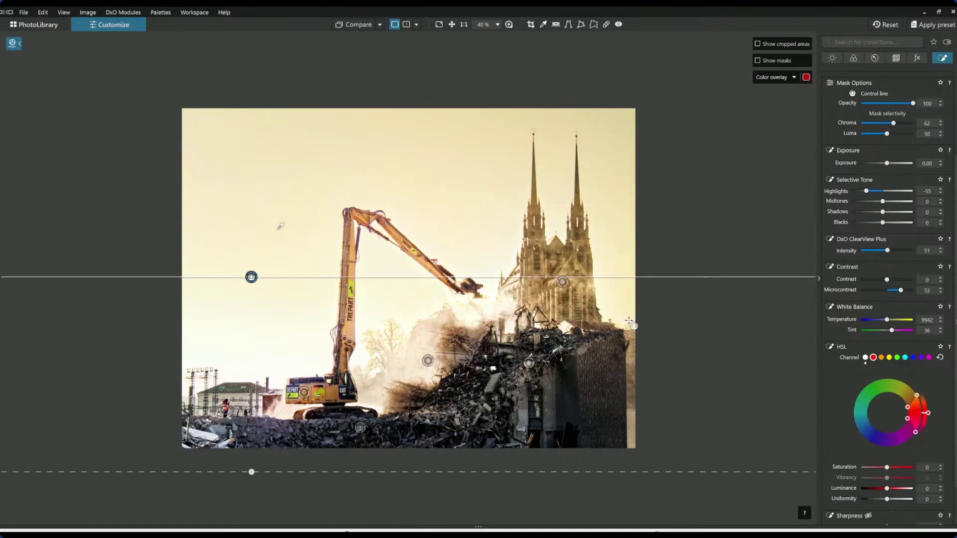
# Angle the sky control line diagonally and set its luma selectivity to 59, highlights to -67 and exposure to -0.86
pyautogui.moveTo(253, 474); pyautogui.dragTo(523, 499)
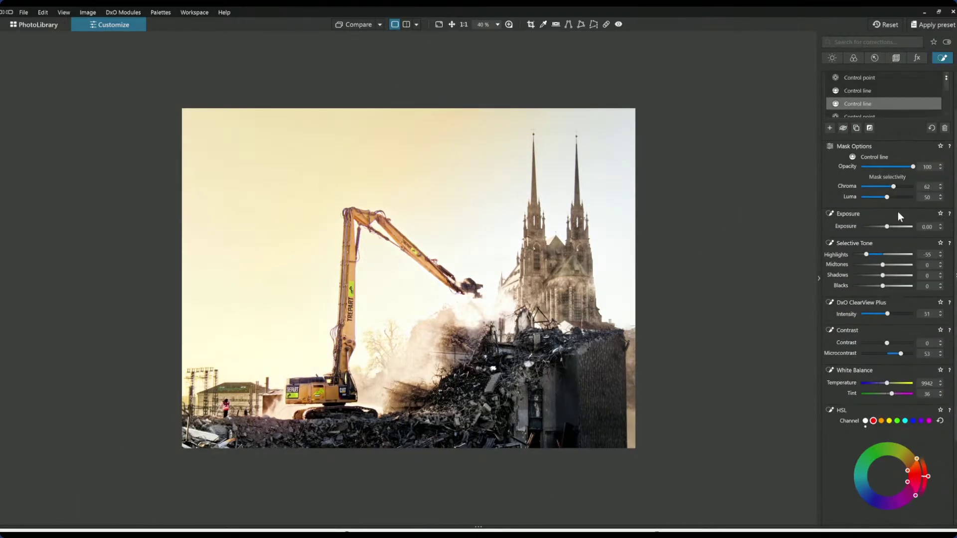
pyautogui.moveTo(887, 197); pyautogui.dragTo(892, 198)
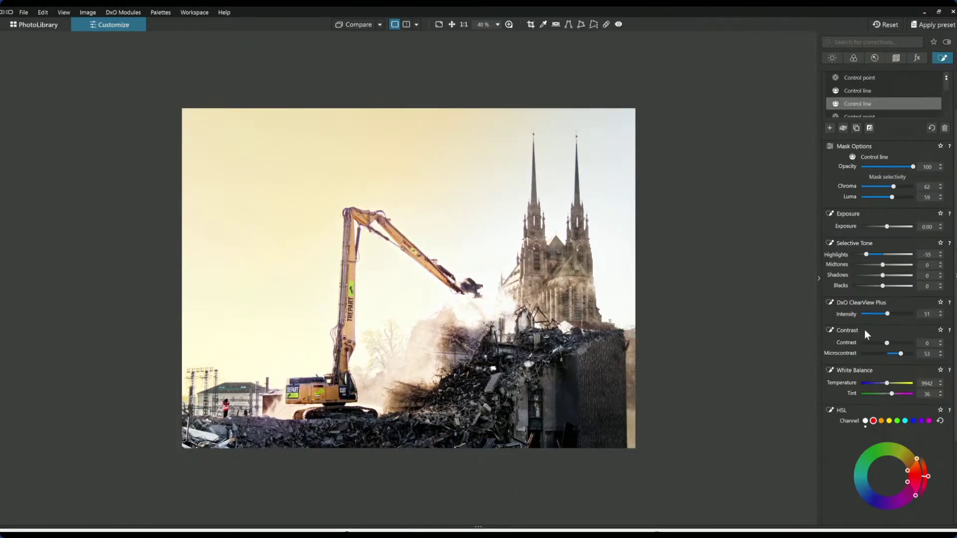
pyautogui.moveTo(866, 256); pyautogui.dragTo(882, 226)
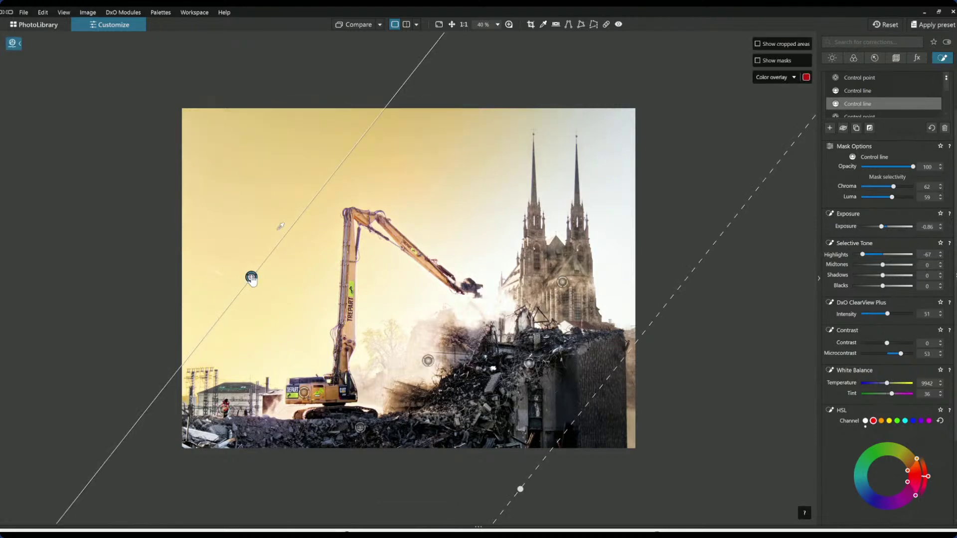
# Reposition the sky control line beyond the photo's left edge, extend its fade past the lower-right corner, and deselect the mask
pyautogui.moveTo(250, 277); pyautogui.dragTo(281, 227)
pyautogui.moveTo(483, 374); pyautogui.dragTo(777, 458)
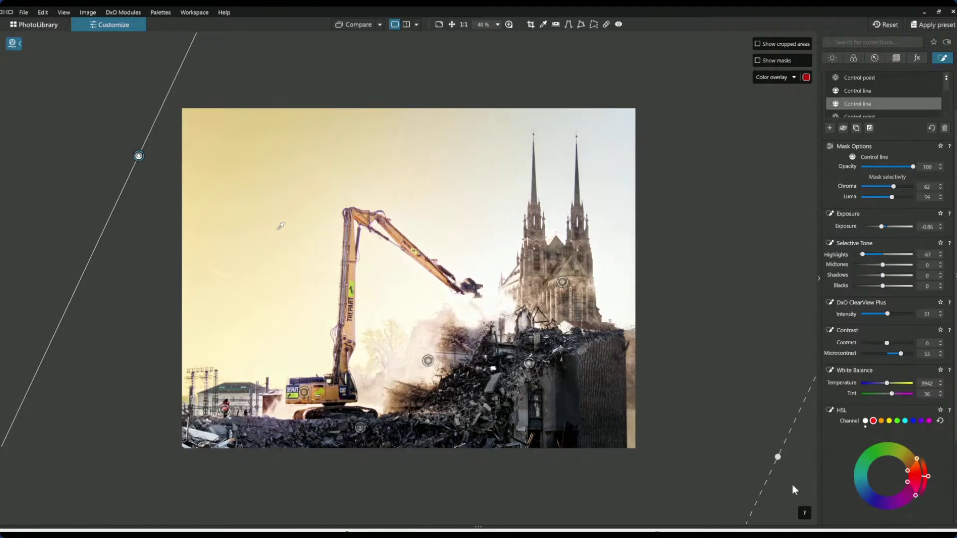
pyautogui.click(792, 490)
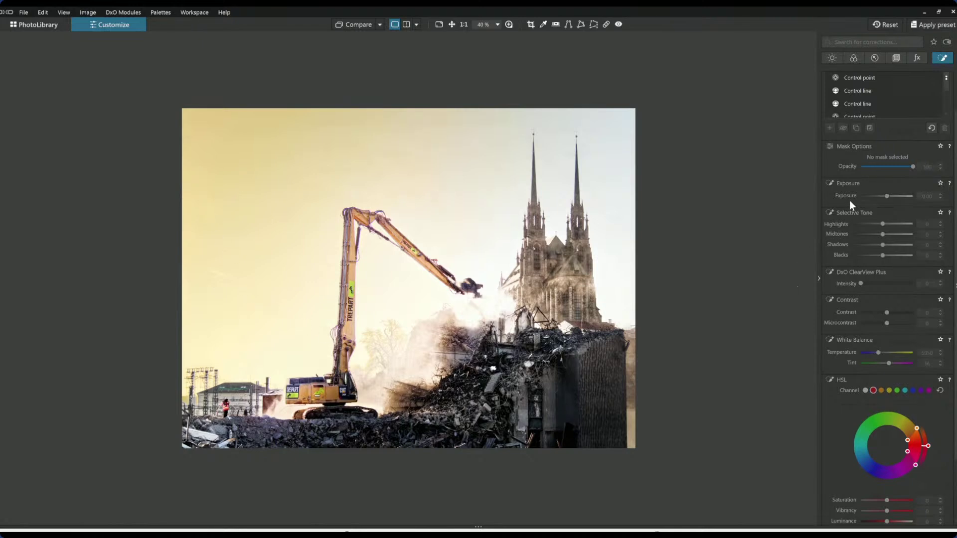
# Reselect the sky control line, reset its microcontrast to 0, and set ClearView Plus intensity to 100 and highlights to -98
pyautogui.scroll(2, 849, 200)
pyautogui.click(862, 132)
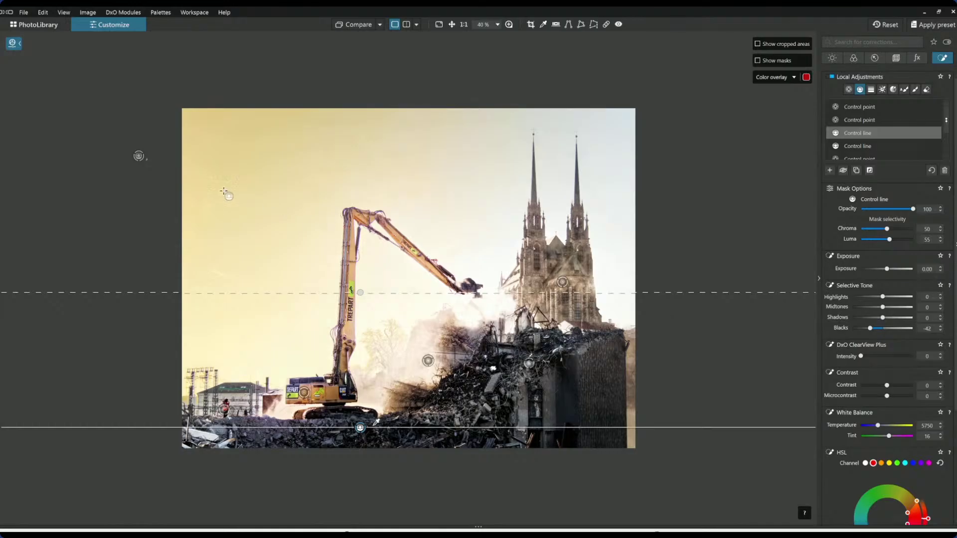
pyautogui.click(139, 156)
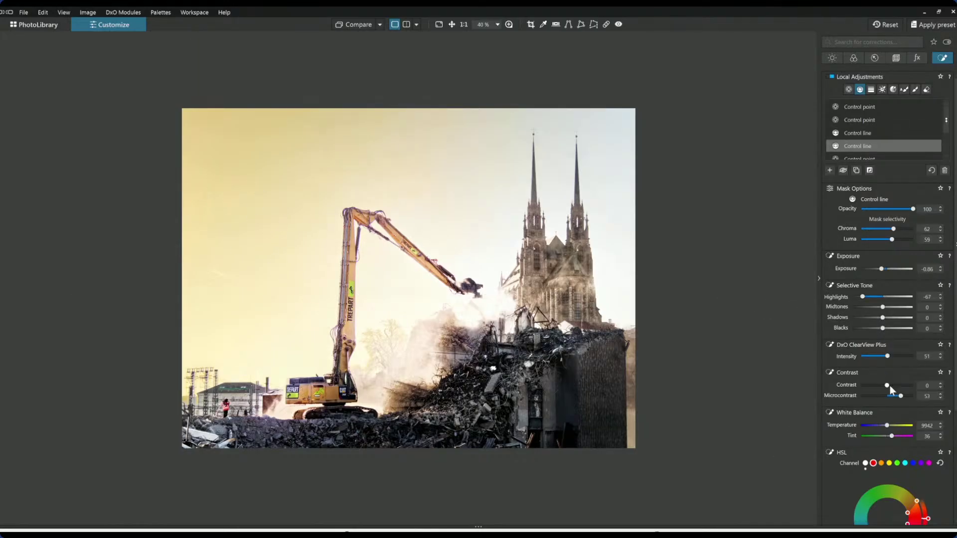
pyautogui.scroll(-3, 893, 387)
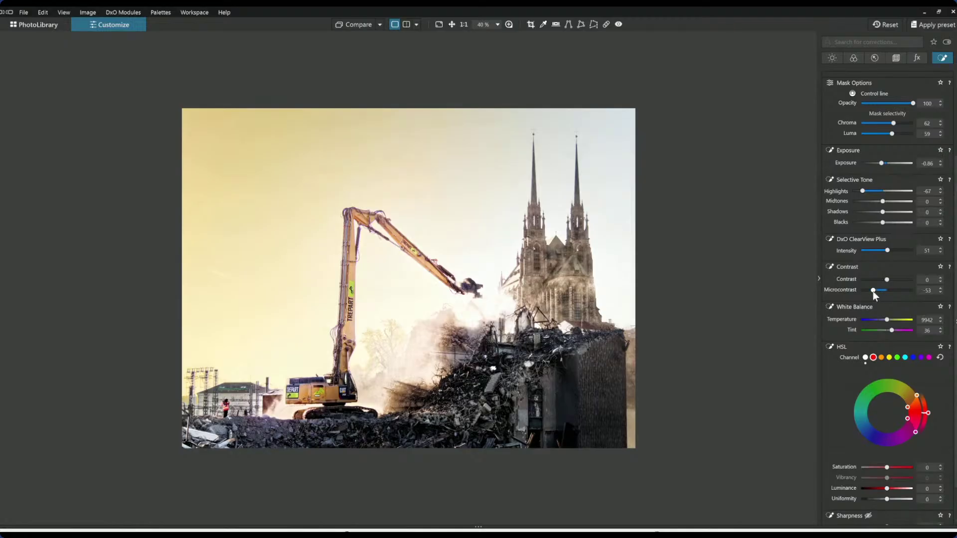
pyautogui.doubleClick(873, 290)
pyautogui.moveTo(887, 251); pyautogui.dragTo(872, 250)
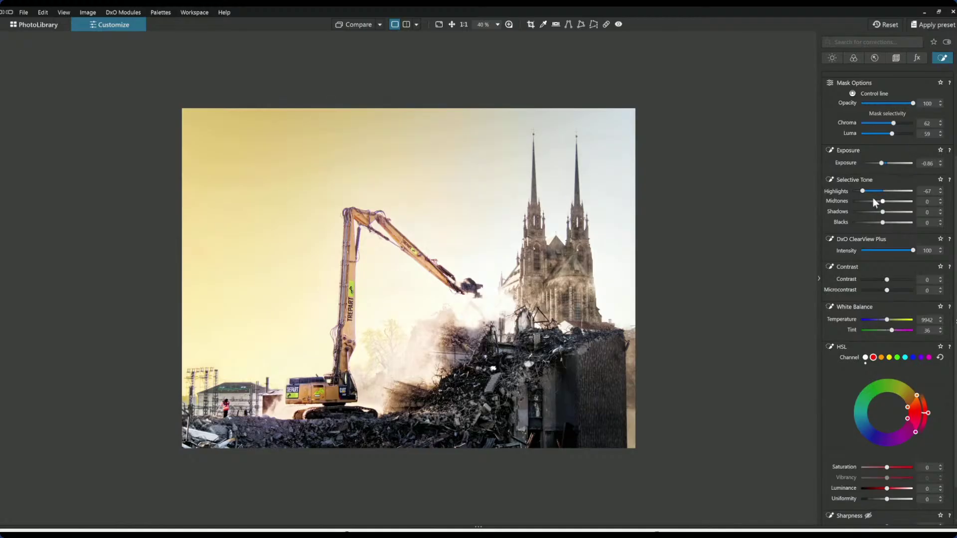
pyautogui.moveTo(865, 192); pyautogui.dragTo(853, 193)
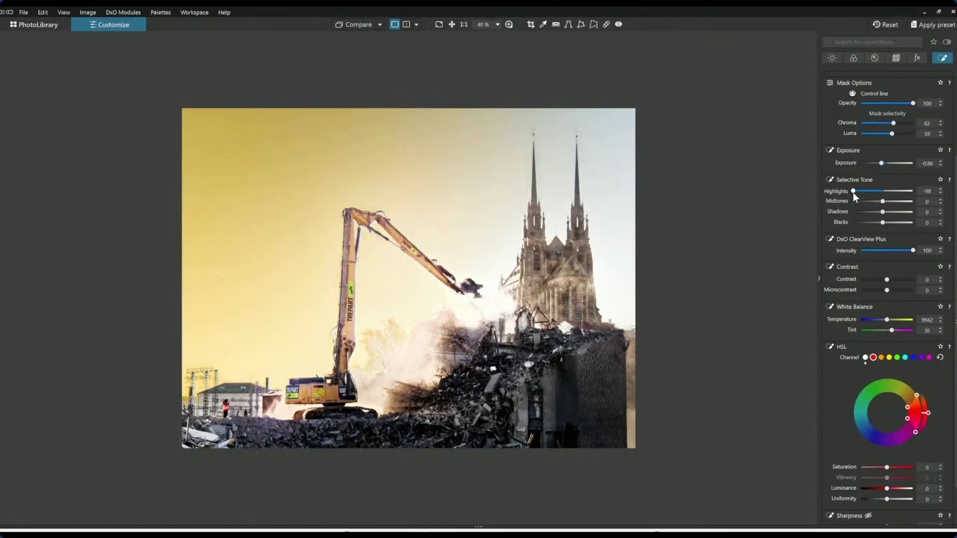
pyautogui.scroll(-2, 849, 384)
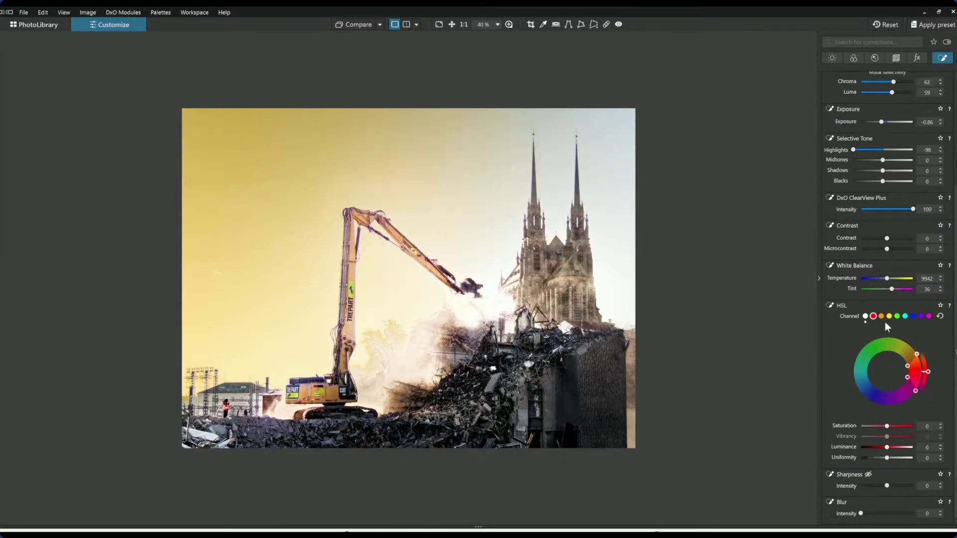
# Set the sky control line's white balance temperature to 9239 and shift its blue HSL channel's hue toward magenta
pyautogui.moveTo(886, 281); pyautogui.dragTo(887, 281)
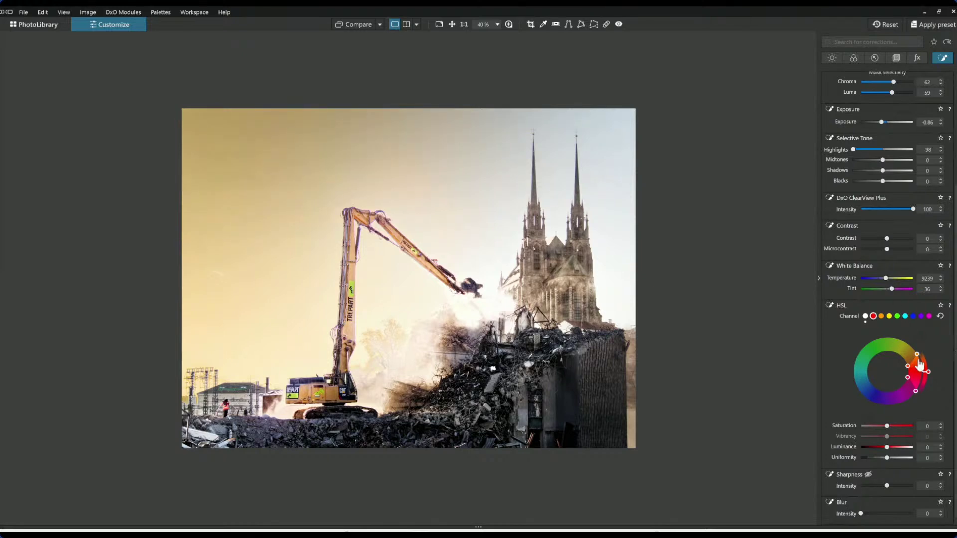
pyautogui.click(905, 317)
pyautogui.click(912, 316)
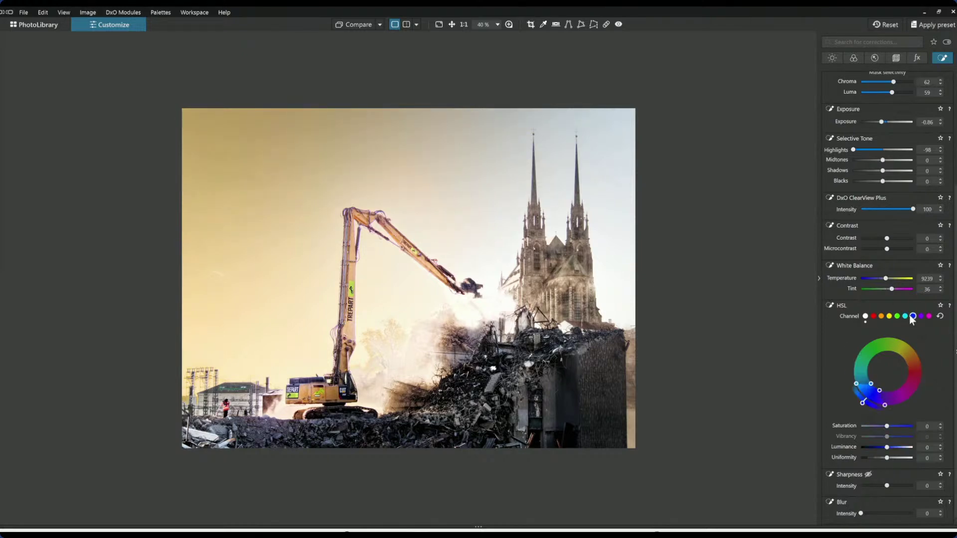
pyautogui.moveTo(862, 402); pyautogui.dragTo(910, 395)
# Shift the magenta HSL channel's hue toward red, move the sky control line slightly upward, and deselect the mask
pyautogui.click(929, 316)
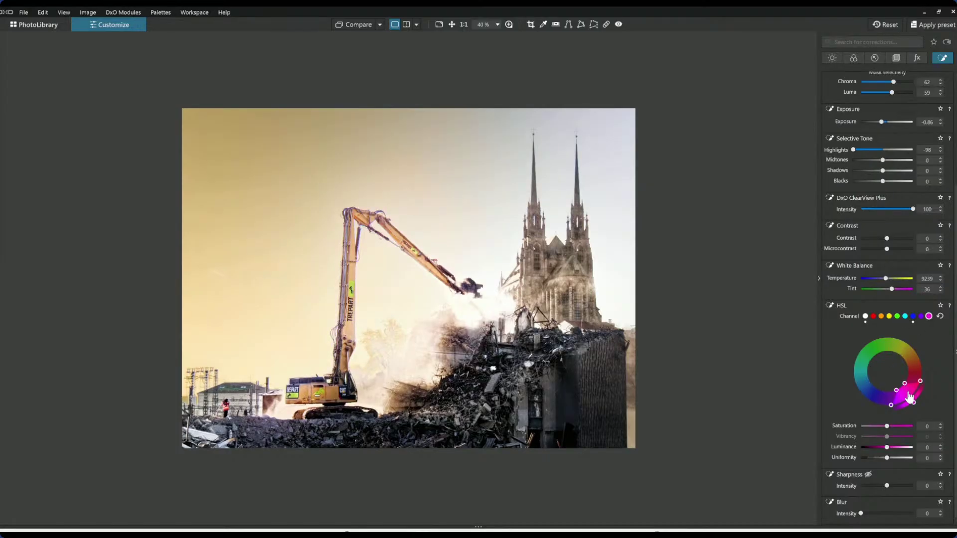
pyautogui.moveTo(916, 409); pyautogui.dragTo(927, 373)
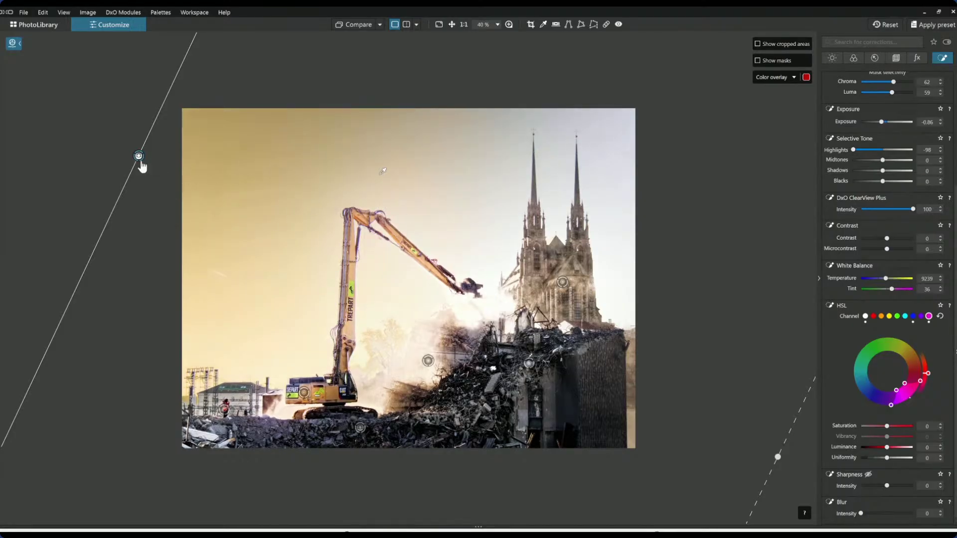
pyautogui.moveTo(139, 156)
pyautogui.mouseDown()
pyautogui.moveTo(208, 171)
pyautogui.moveTo(141, 140)
pyautogui.mouseUp()
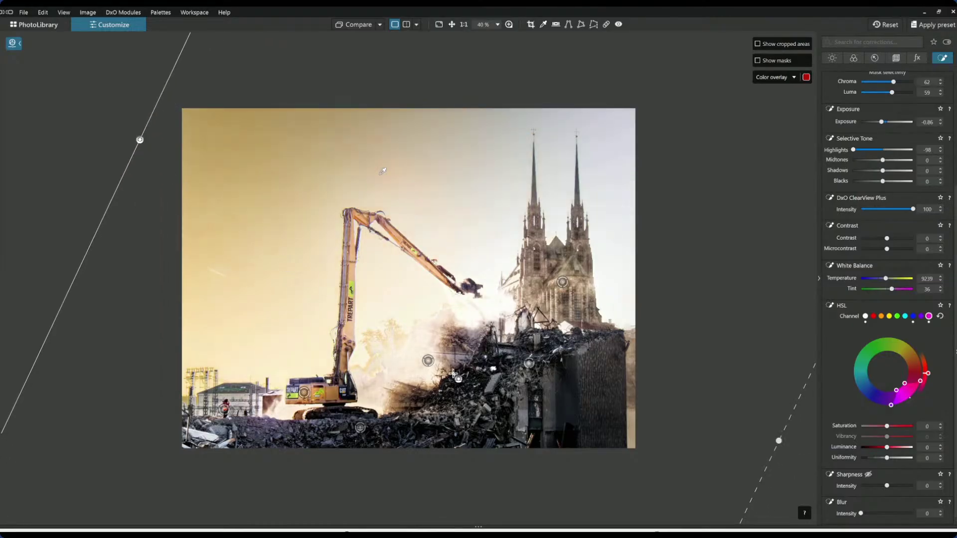
pyautogui.click(667, 456)
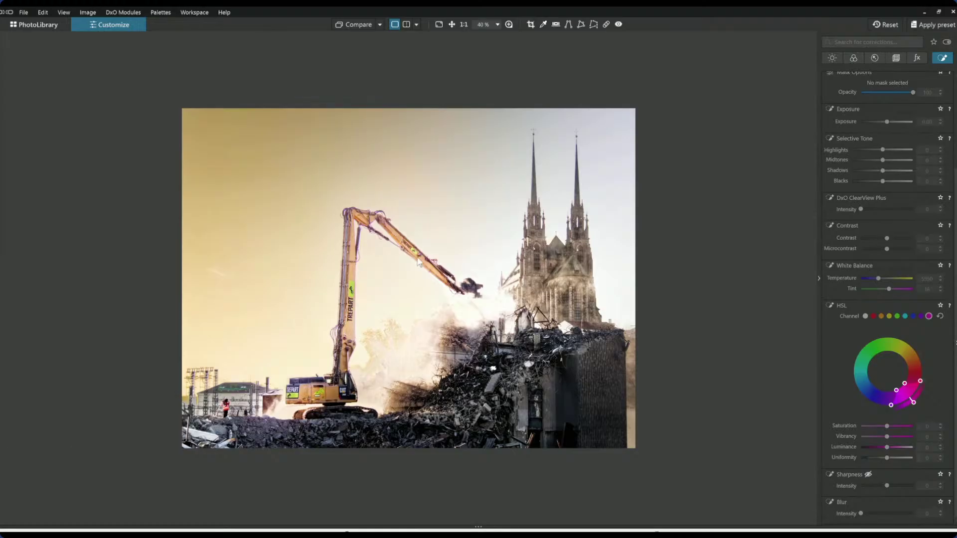
# Compare the reworked demolition-site photo with its previously exported version
pyautogui.click(365, 25)
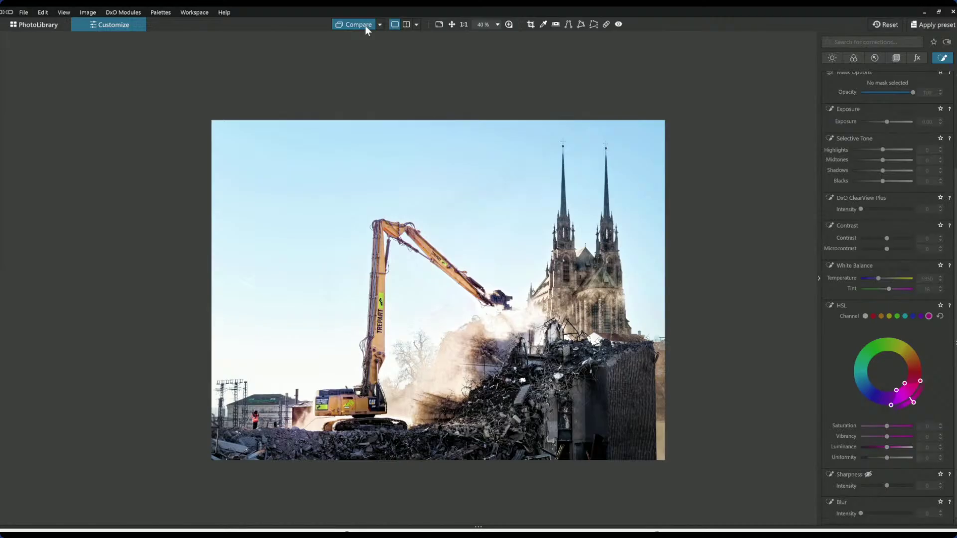
pyautogui.moveTo(365, 26); pyautogui.dragTo(365, 25)
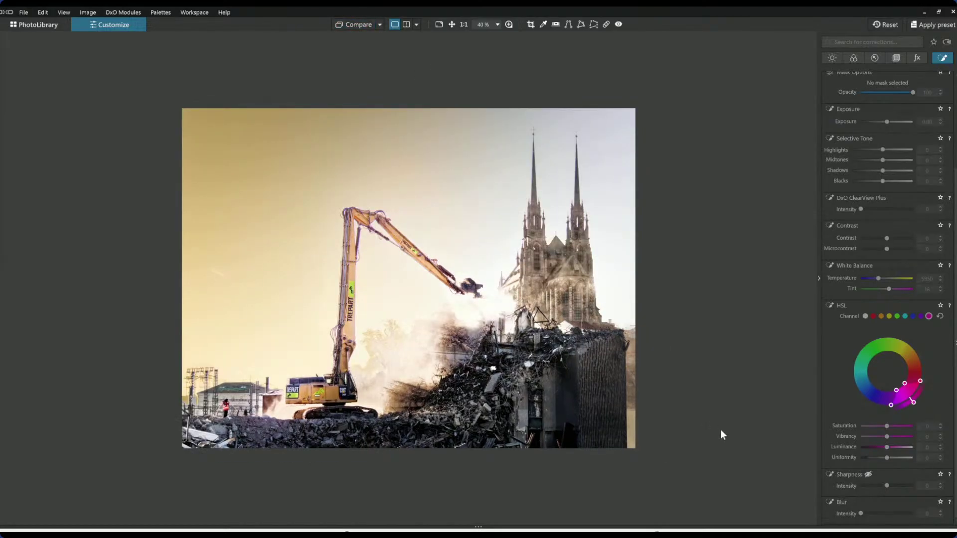
pyautogui.moveTo(363, 25); pyautogui.dragTo(363, 25)
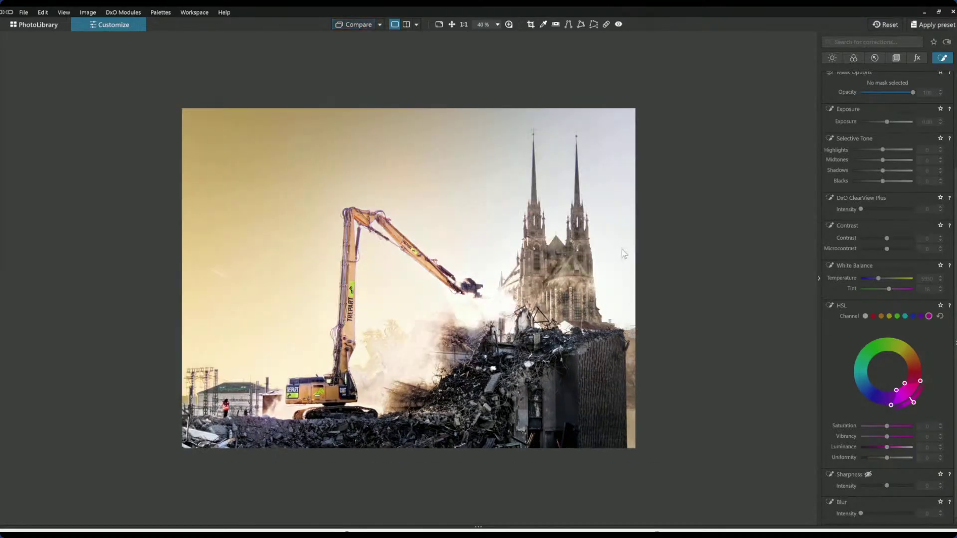
# Return to the photo library and view the uncorrected demolition-site photo side by side with the edited version
pyautogui.click(40, 24)
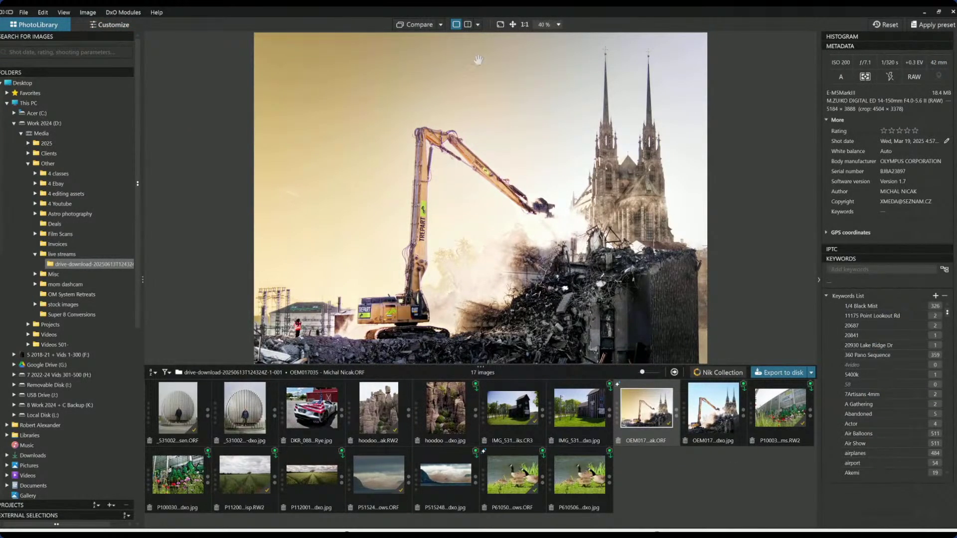
pyautogui.click(441, 25)
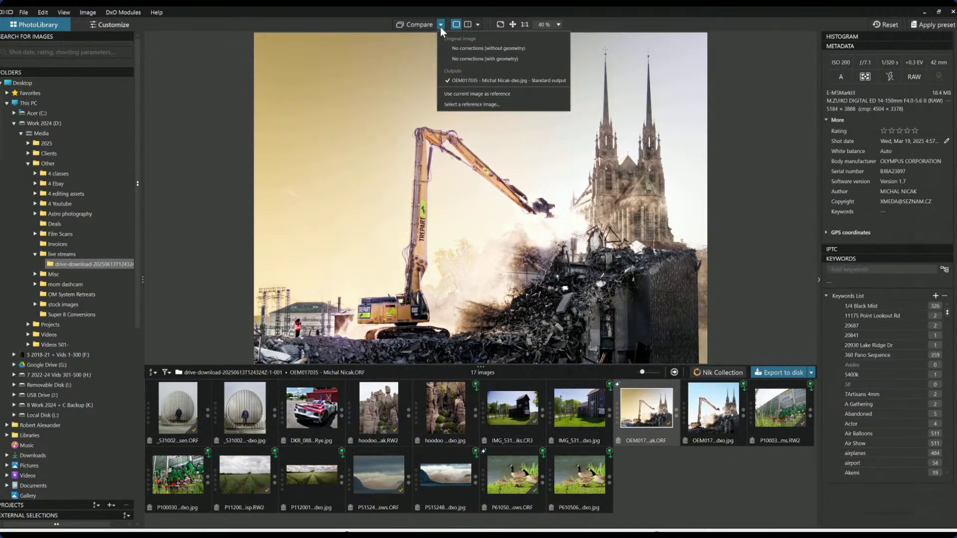
pyautogui.click(472, 26)
pyautogui.click(478, 24)
pyautogui.click(490, 38)
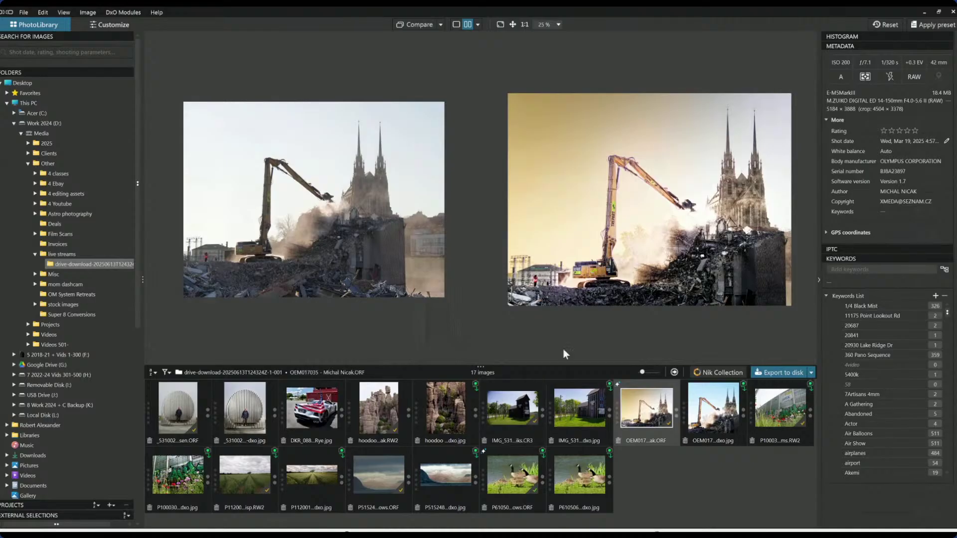
pyautogui.click(642, 285)
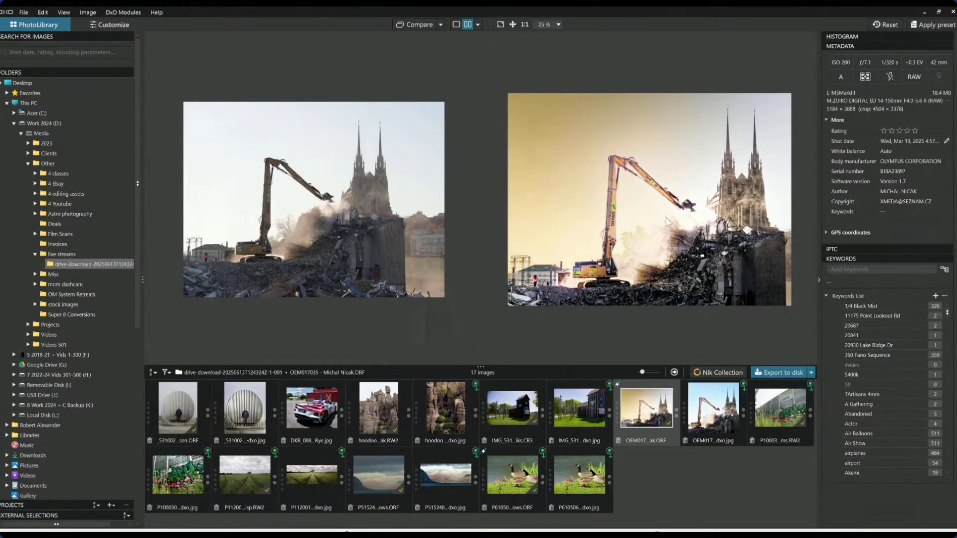